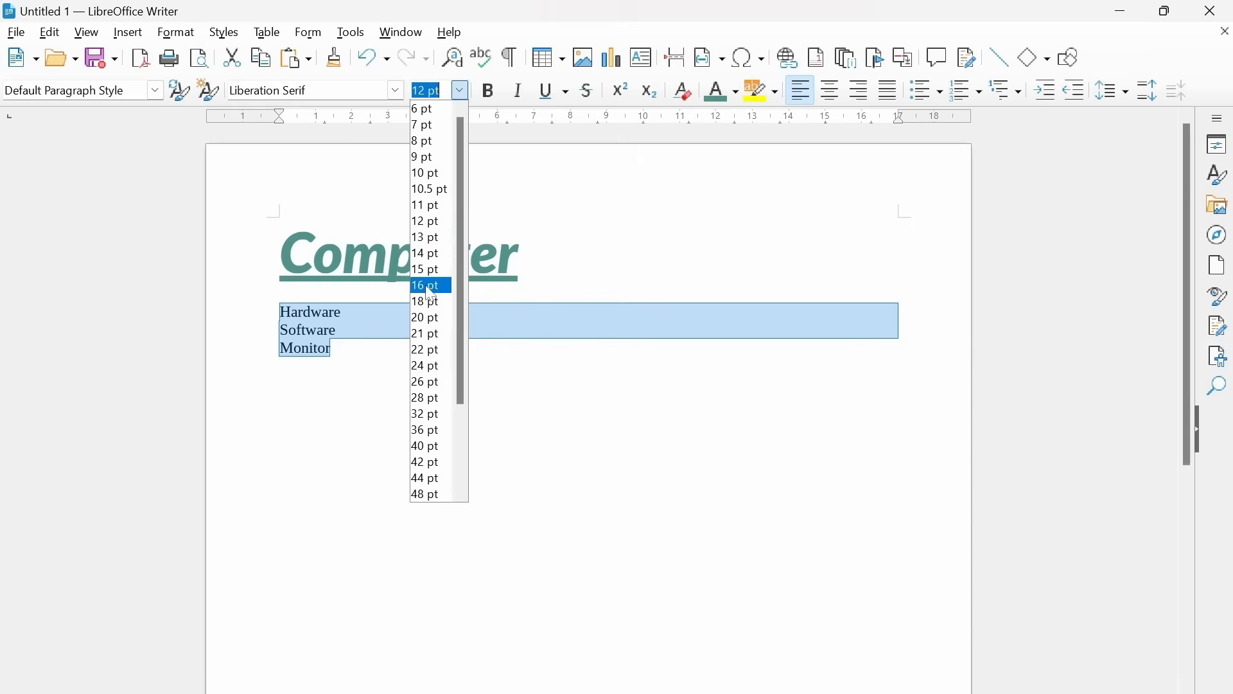
Step: Enlarge the Hardware, Software and Monitor lines to 44 pt
left_click(425, 366)
left_click(460, 91)
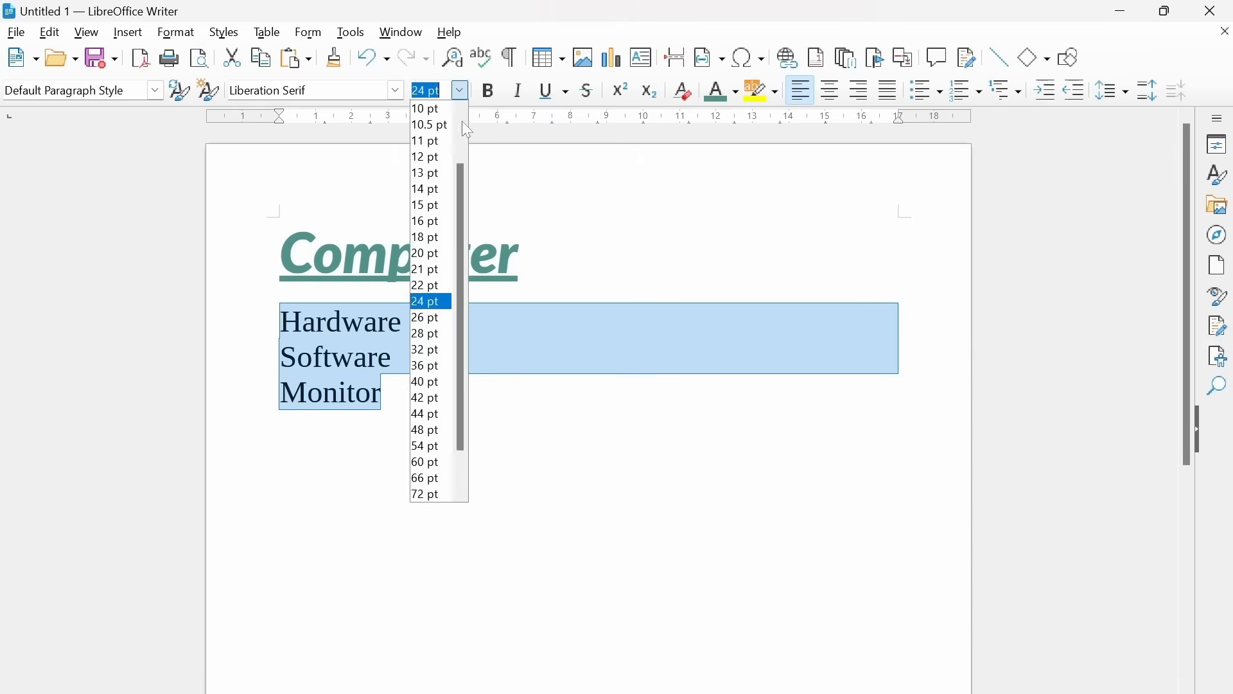
left_click(415, 414)
left_click(411, 514)
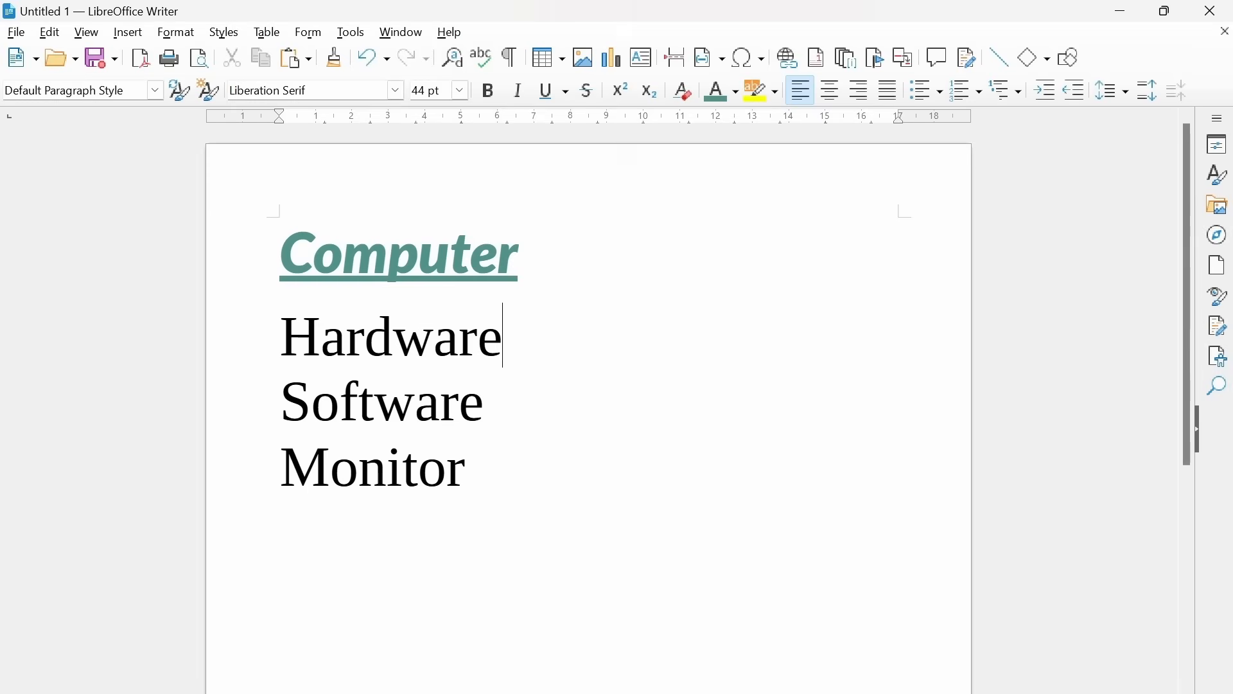
Step: Insert the line '1.Styles using style formatting pane' above Hardware
left_click(281, 336)
key("Return")
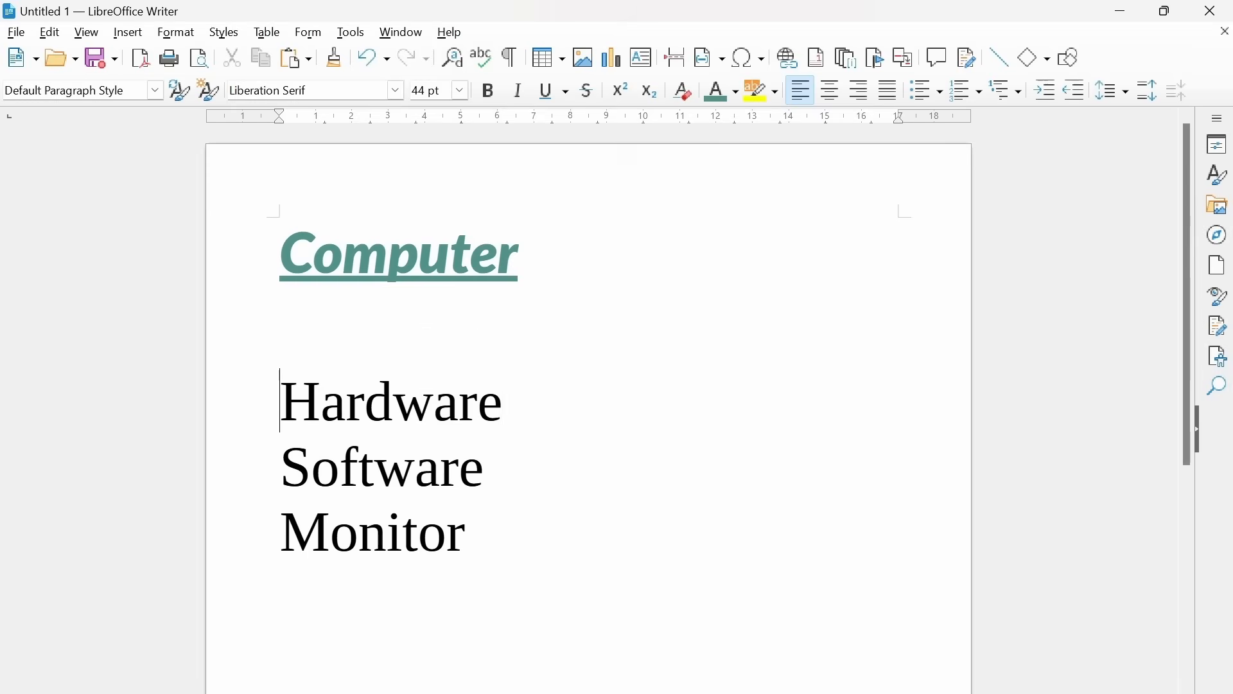
left_click(280, 335)
type("ST")
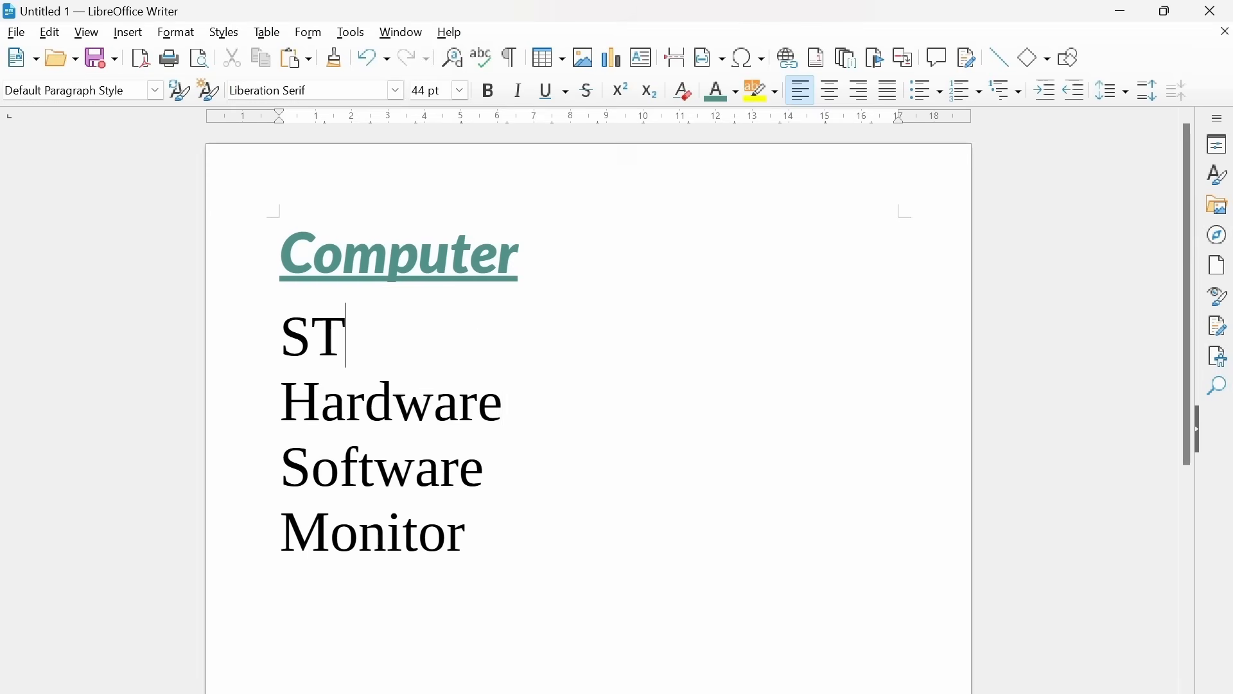
key("BackSpace")
type("ty")
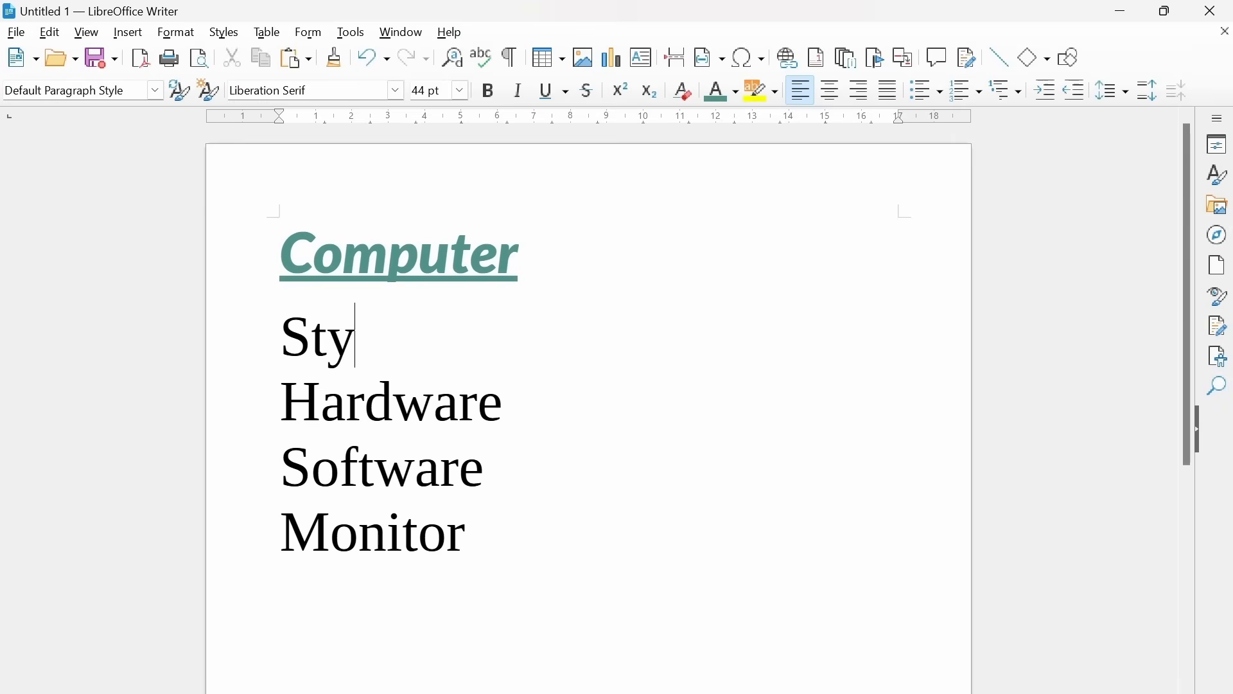
type("les u")
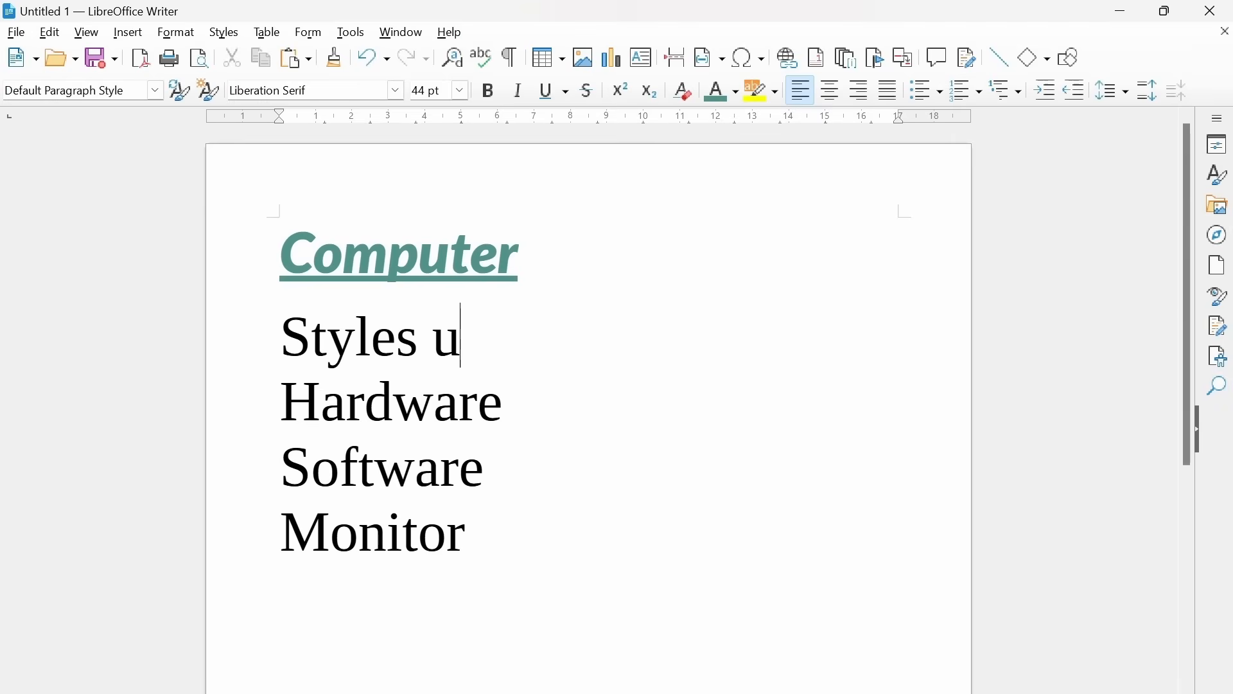
type("sing st")
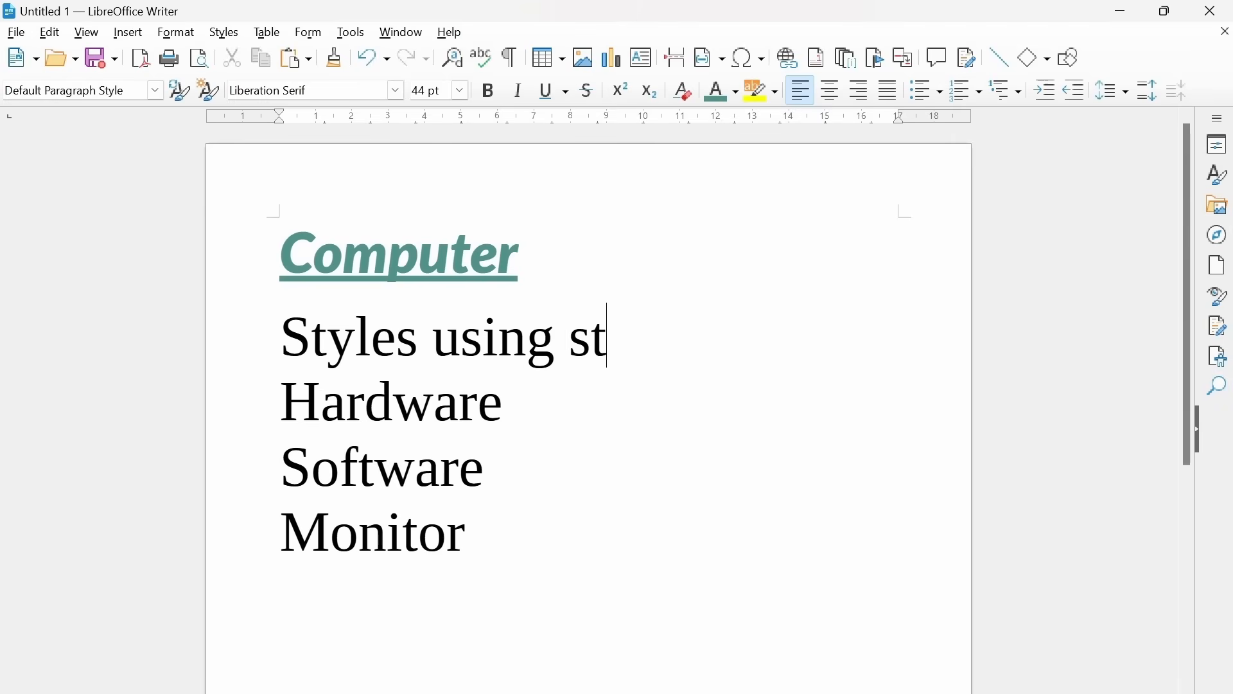
type("yle forma")
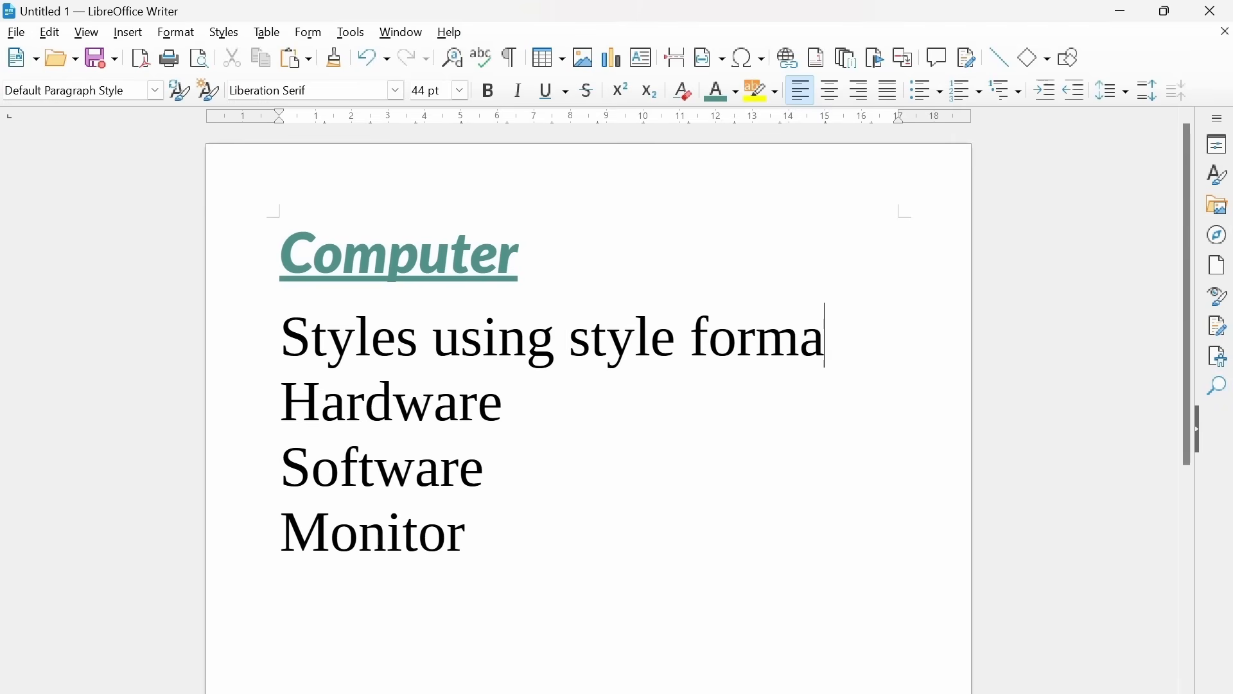
type("tting pane")
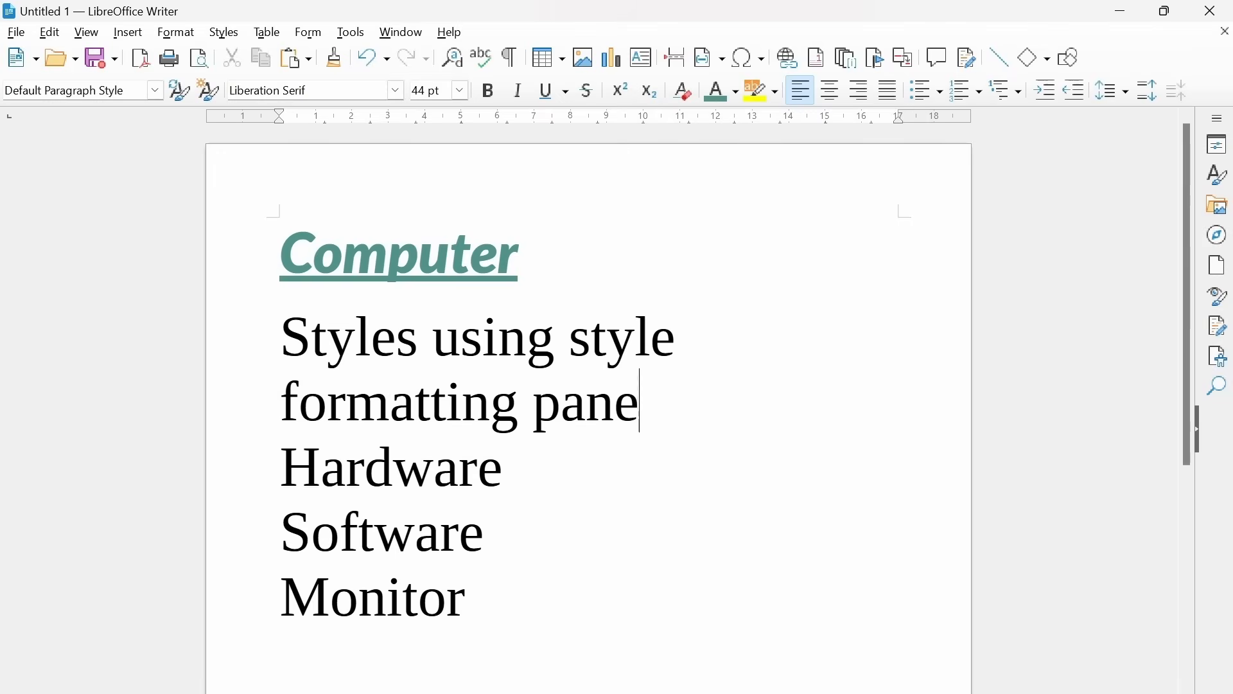
left_click(280, 336)
type("1.")
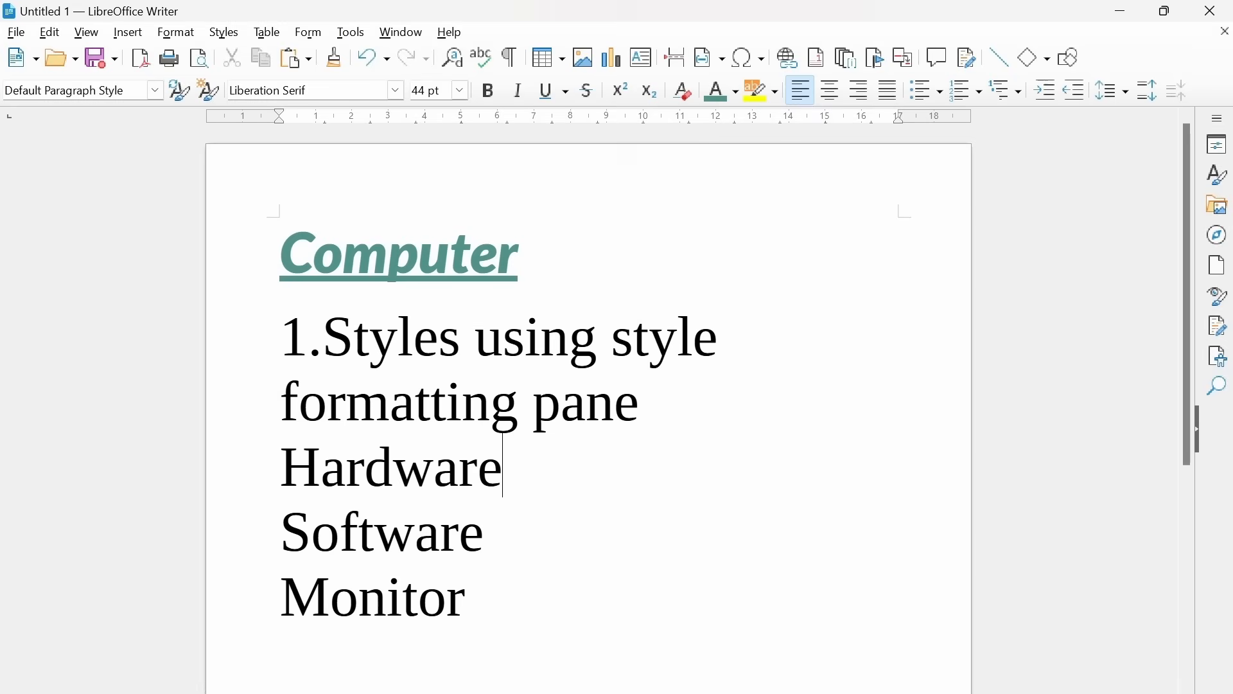
left_click_drag(280, 466, 503, 466)
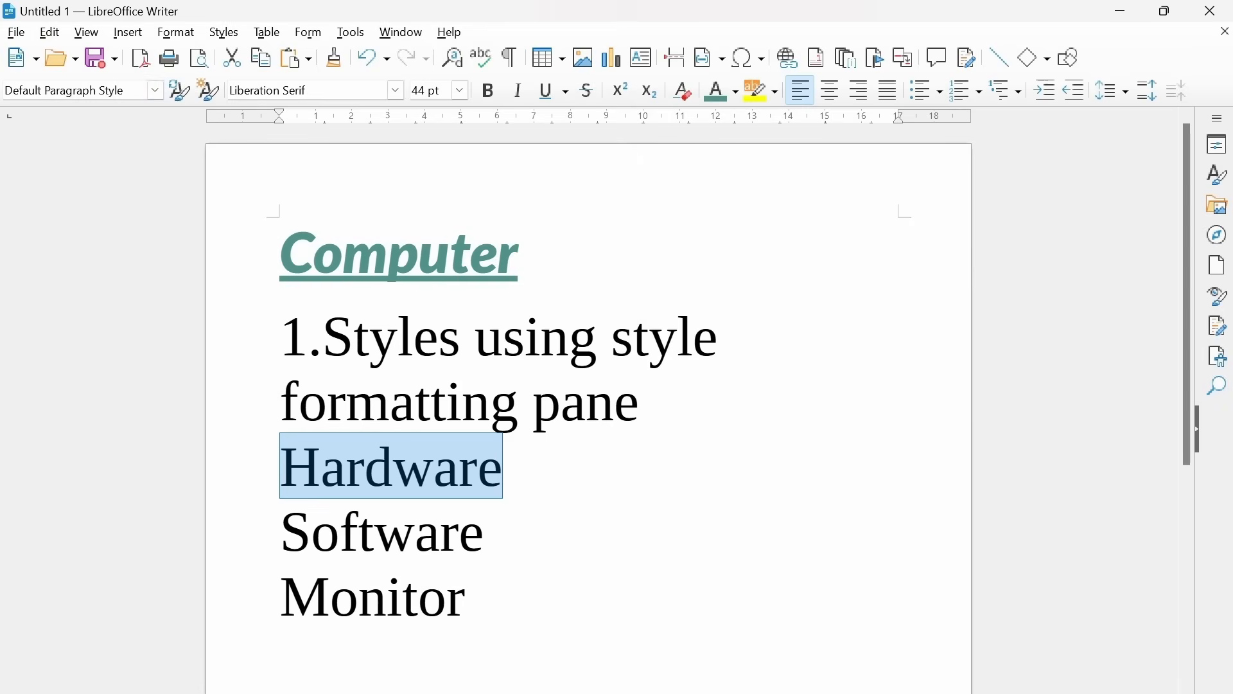
Step: Open the full paragraph styles list in the Styles sidebar via More Styles
left_click(151, 99)
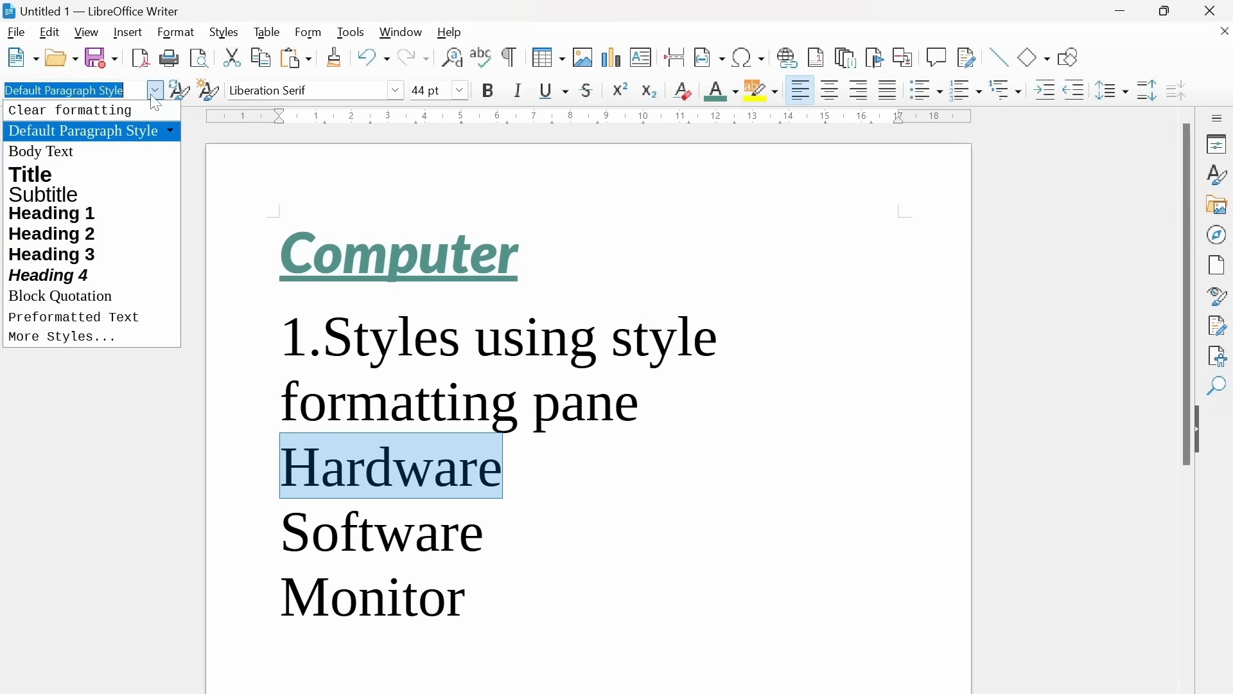
left_click(62, 339)
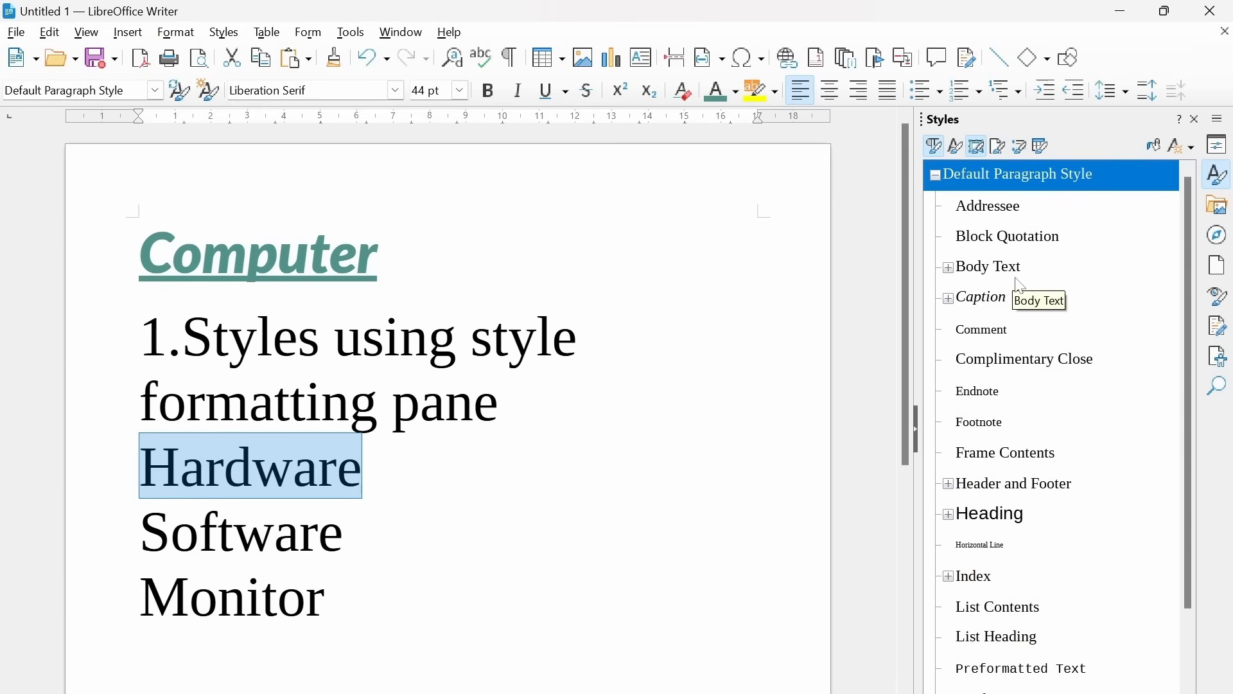
scroll(1020, 289, "down", 3)
scroll(1013, 339, "up", 3)
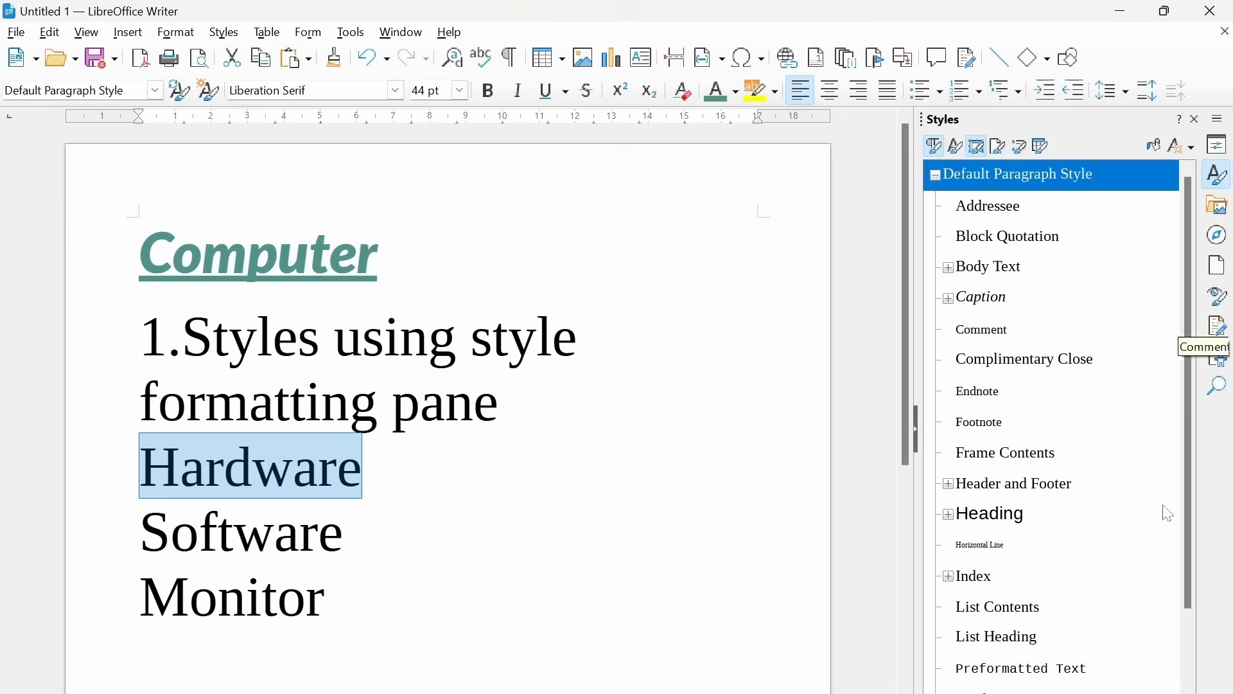
scroll(1172, 432, "down", 3)
scroll(1189, 282, "up", 2)
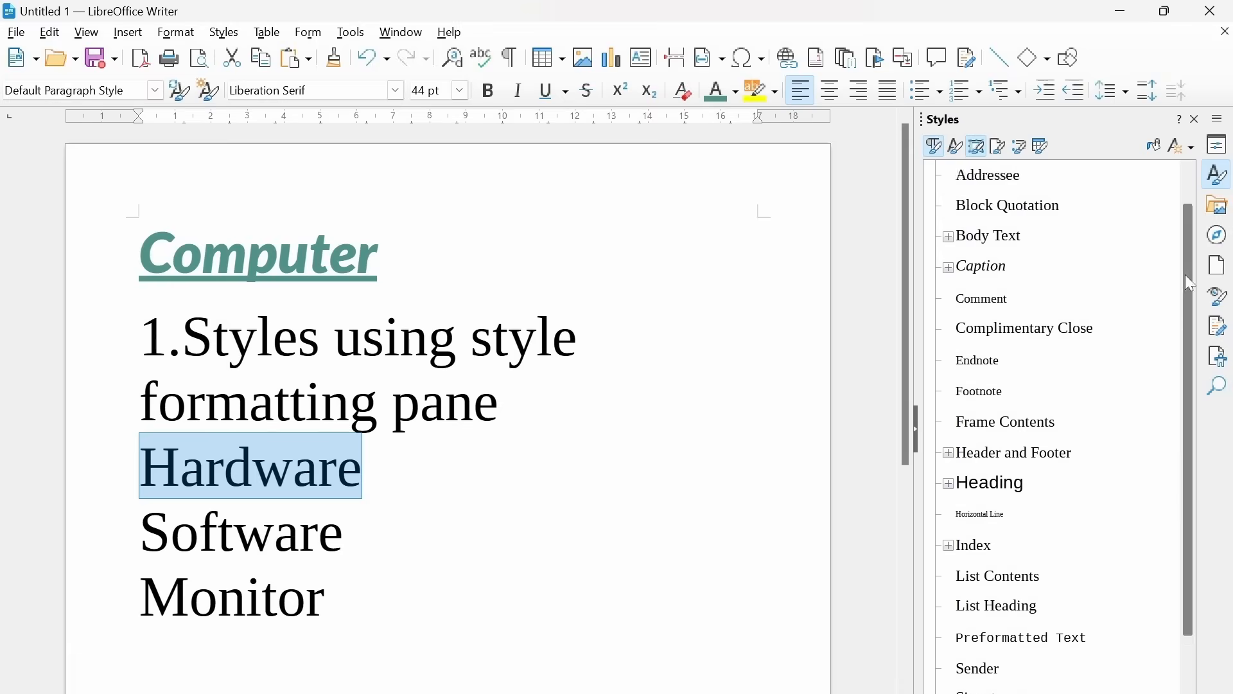
scroll(1188, 283, "up", 1)
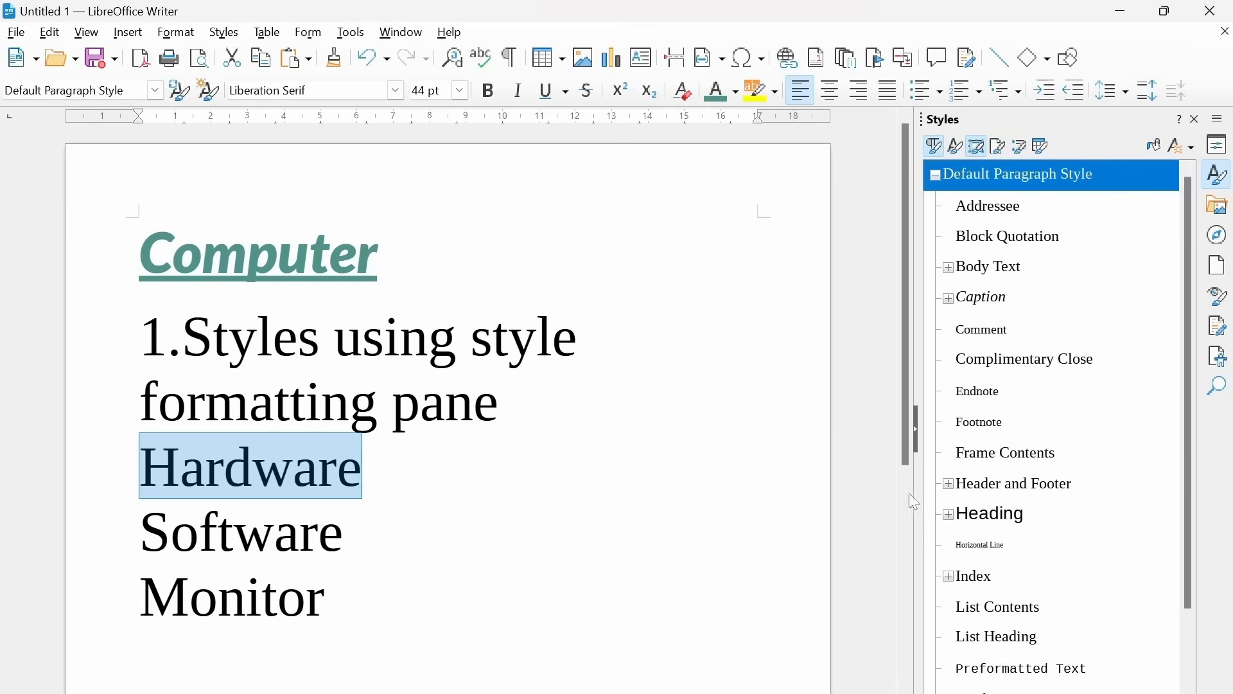
Step: Try Caption, Block Quotation, List Heading and Table Contents on Hardware, settling on Heading
double_click(990, 514)
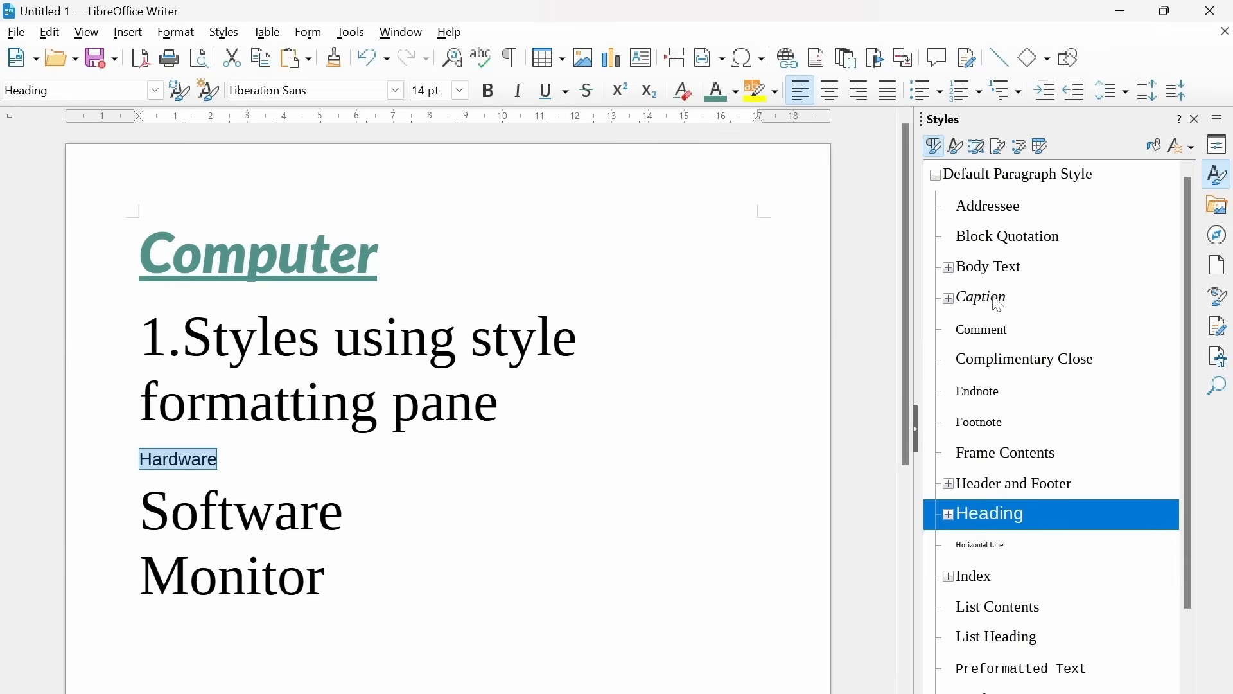
double_click(963, 299)
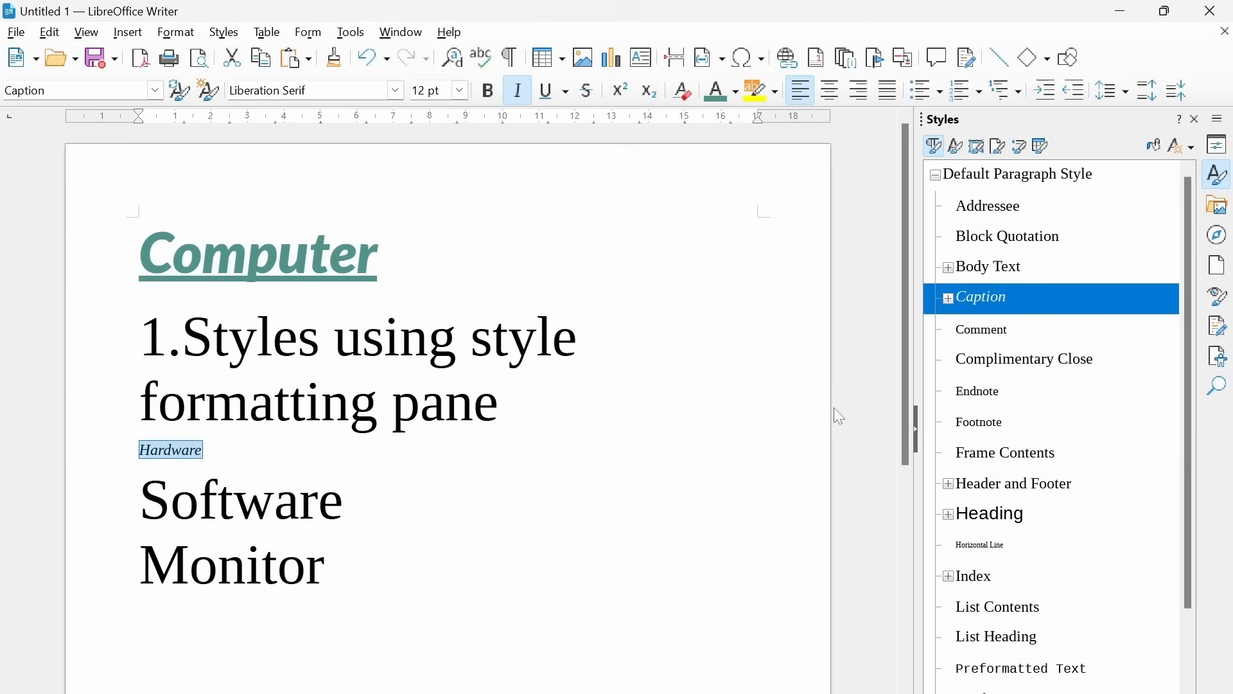
double_click(1005, 238)
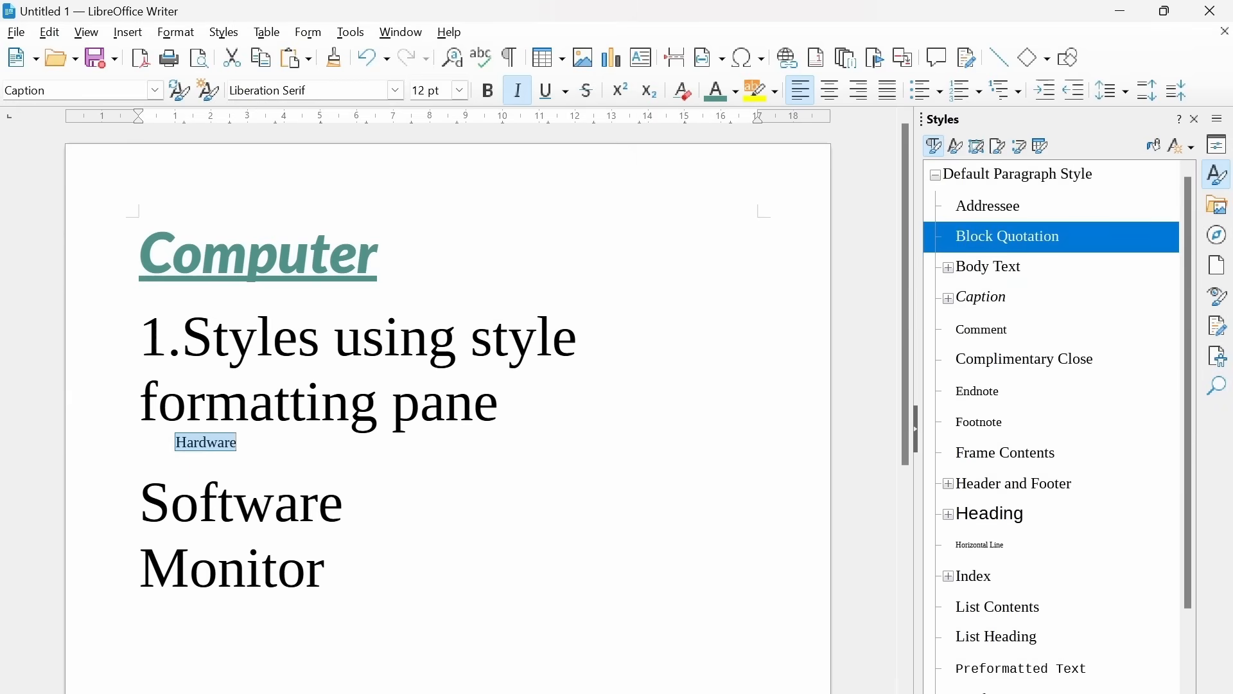
double_click(1027, 646)
scroll(1038, 543, "down", 1)
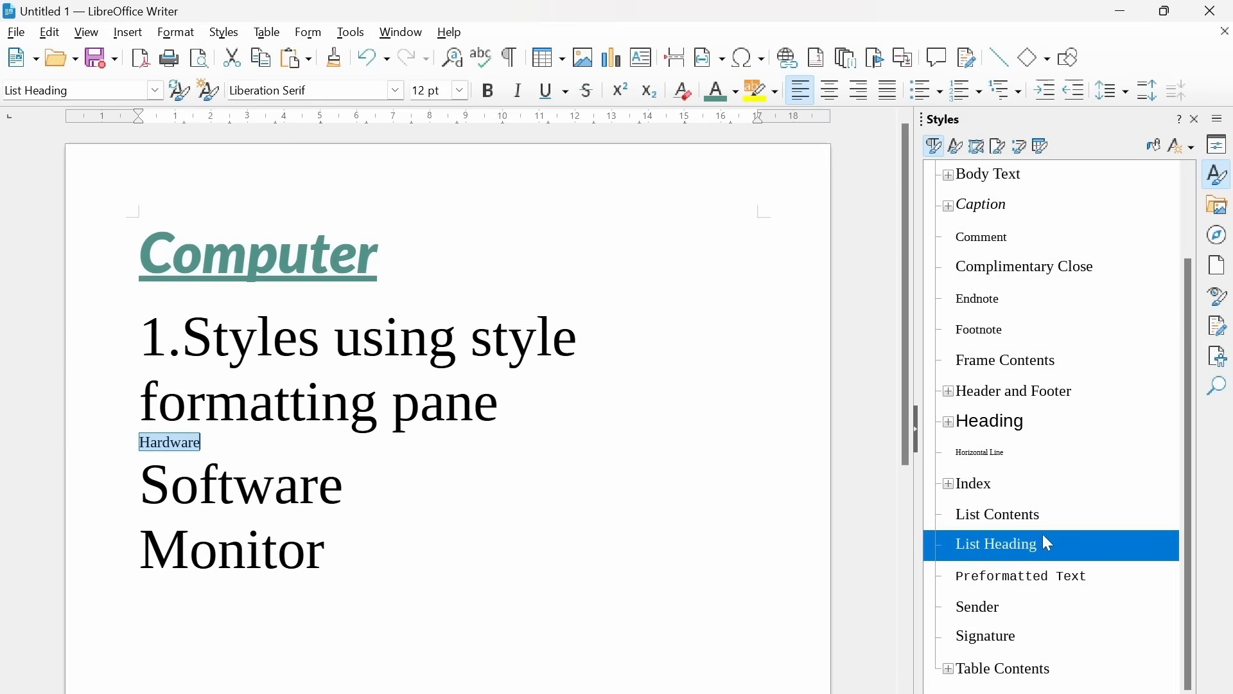
double_click(998, 668)
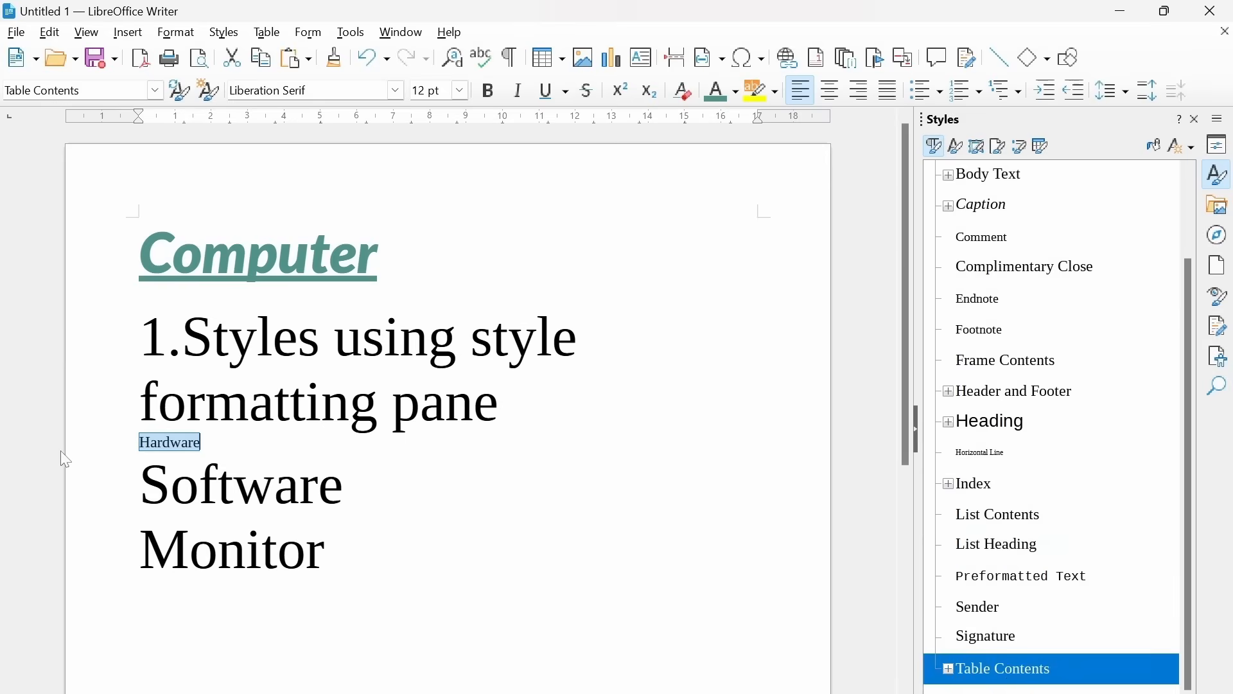
scroll(1035, 443, "up", 1)
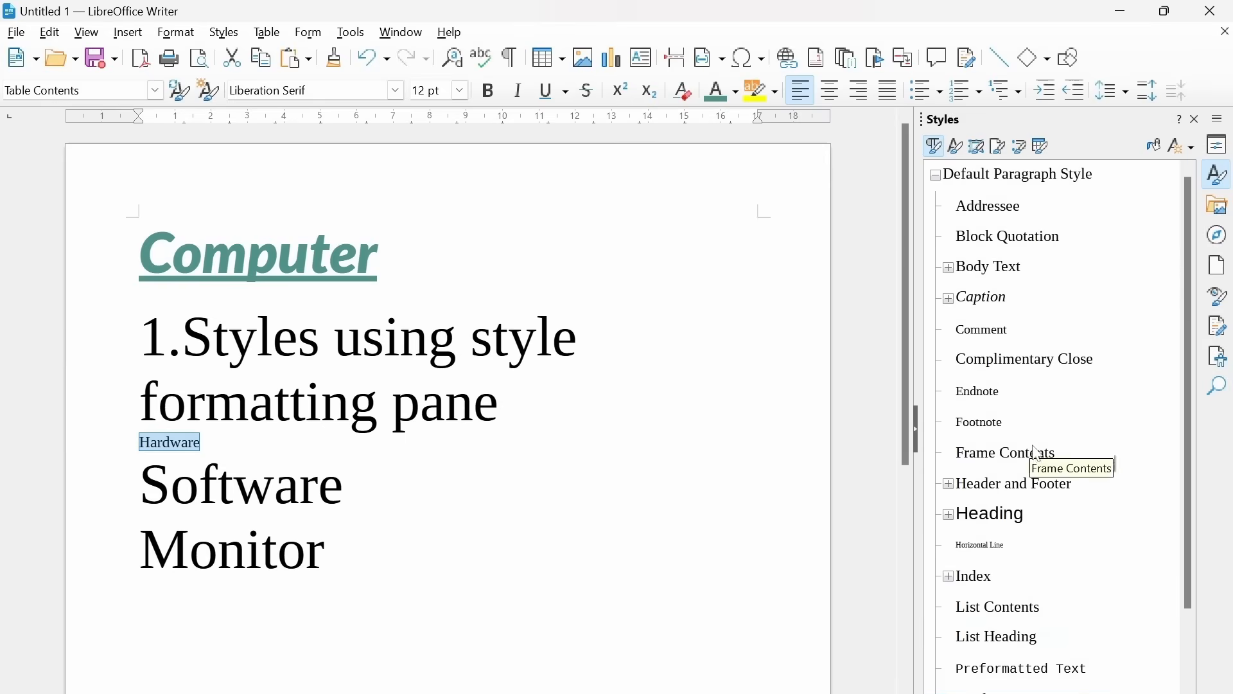
left_click(1000, 494)
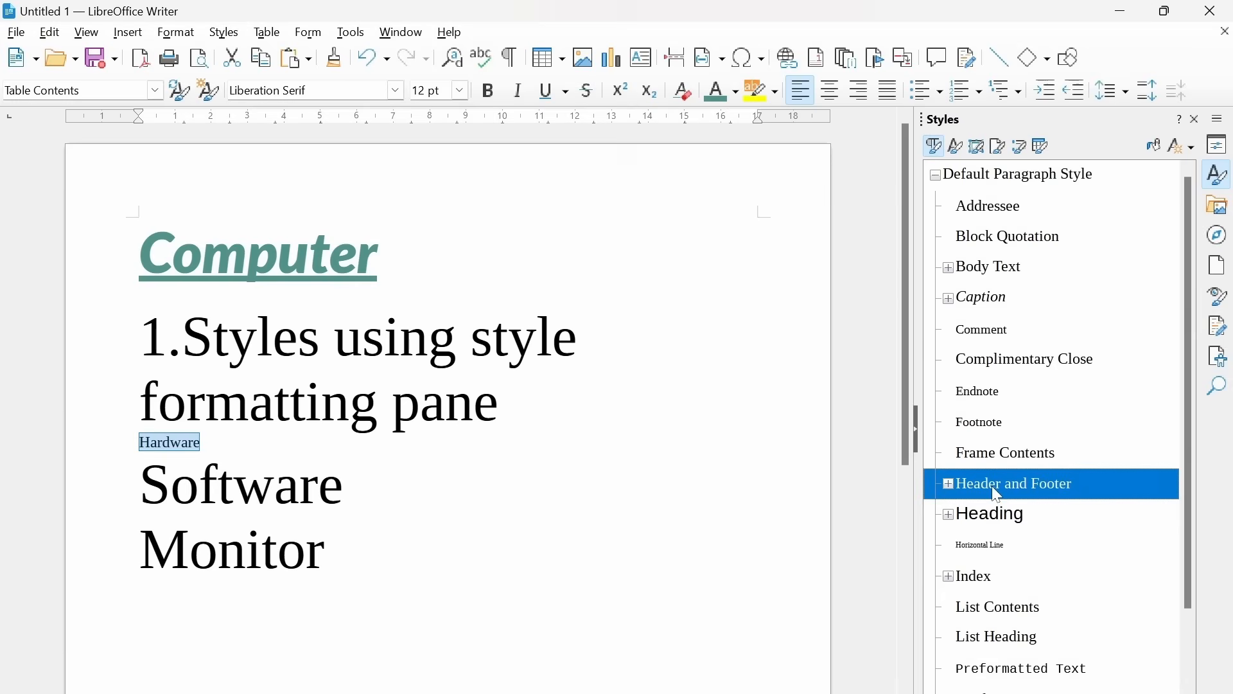
double_click(995, 519)
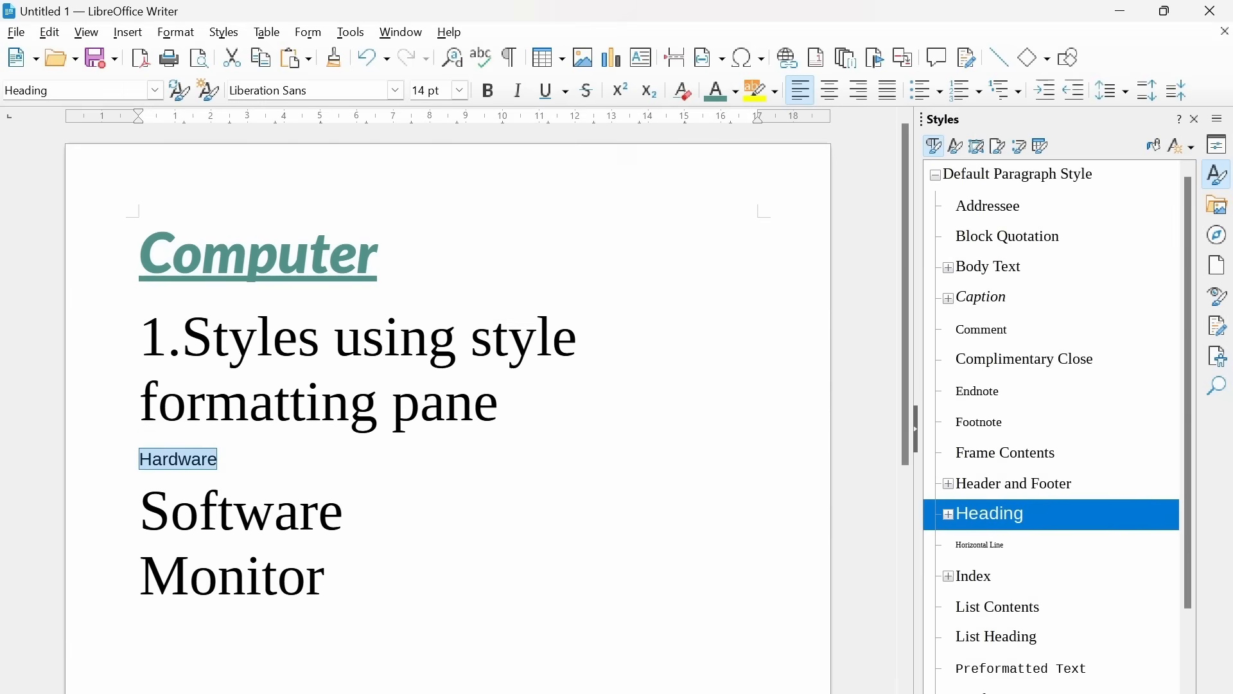
left_click(233, 509)
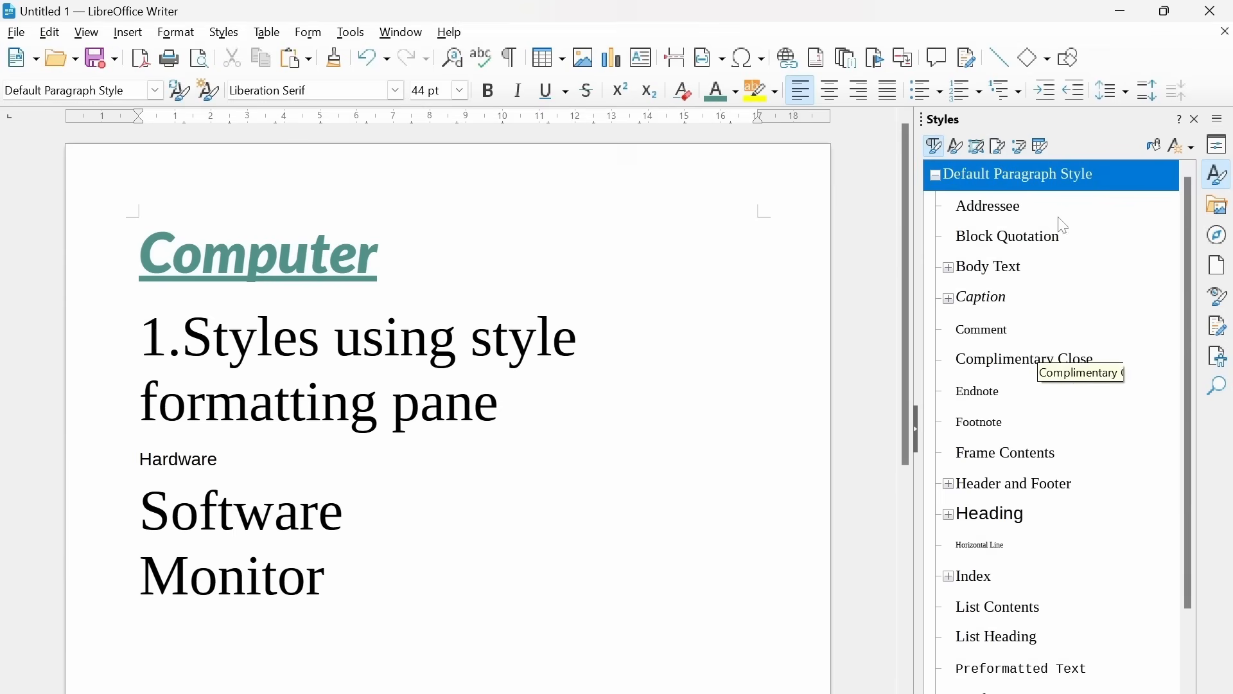
Step: Apply the Heading paragraph style to the Software and Monitor lines
key("Up")
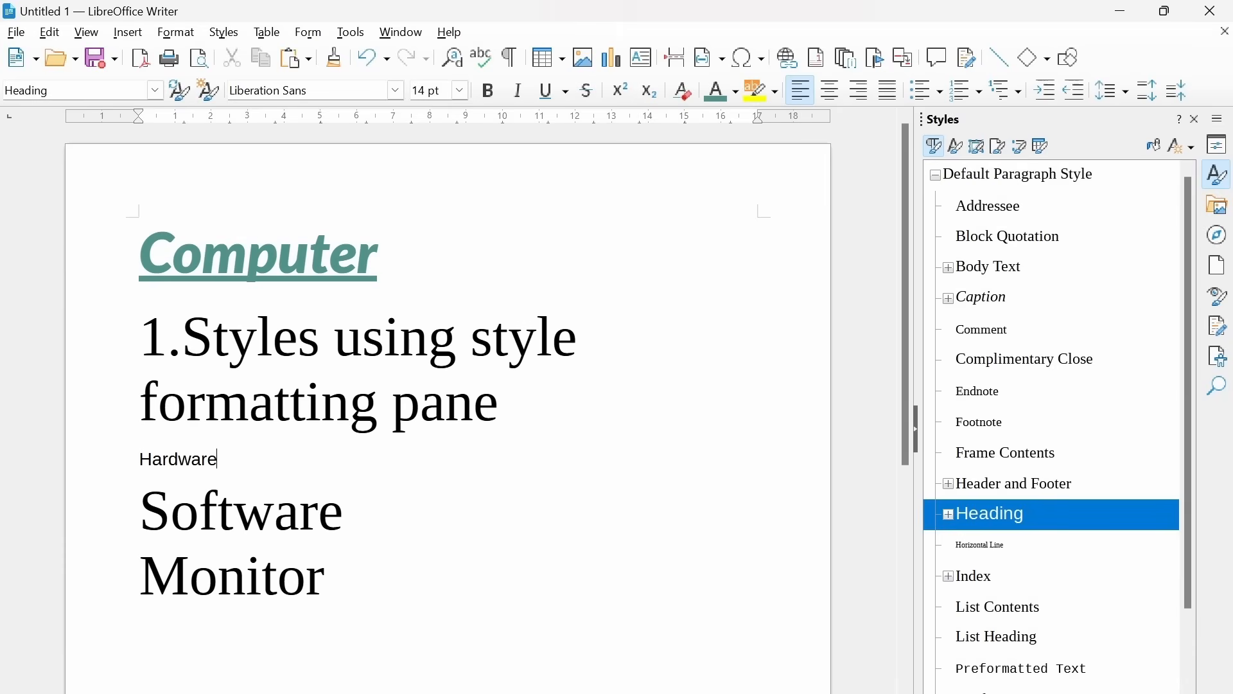
left_click_drag(343, 510, 139, 511)
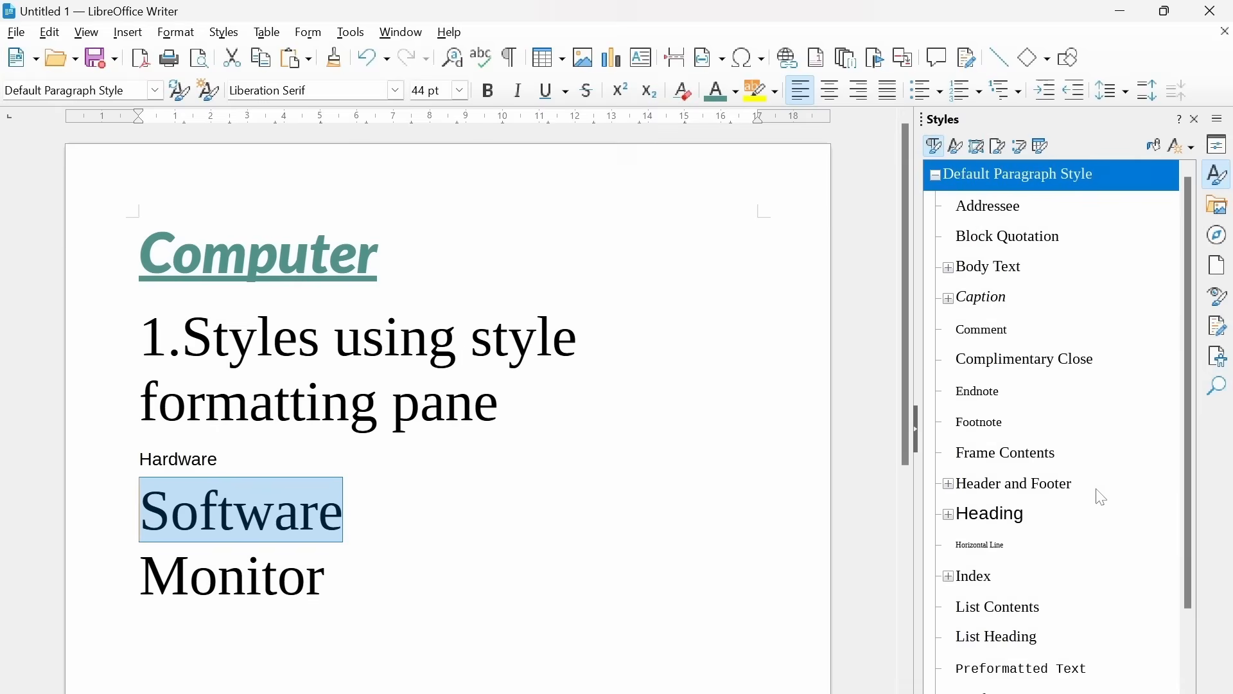
double_click(1000, 517)
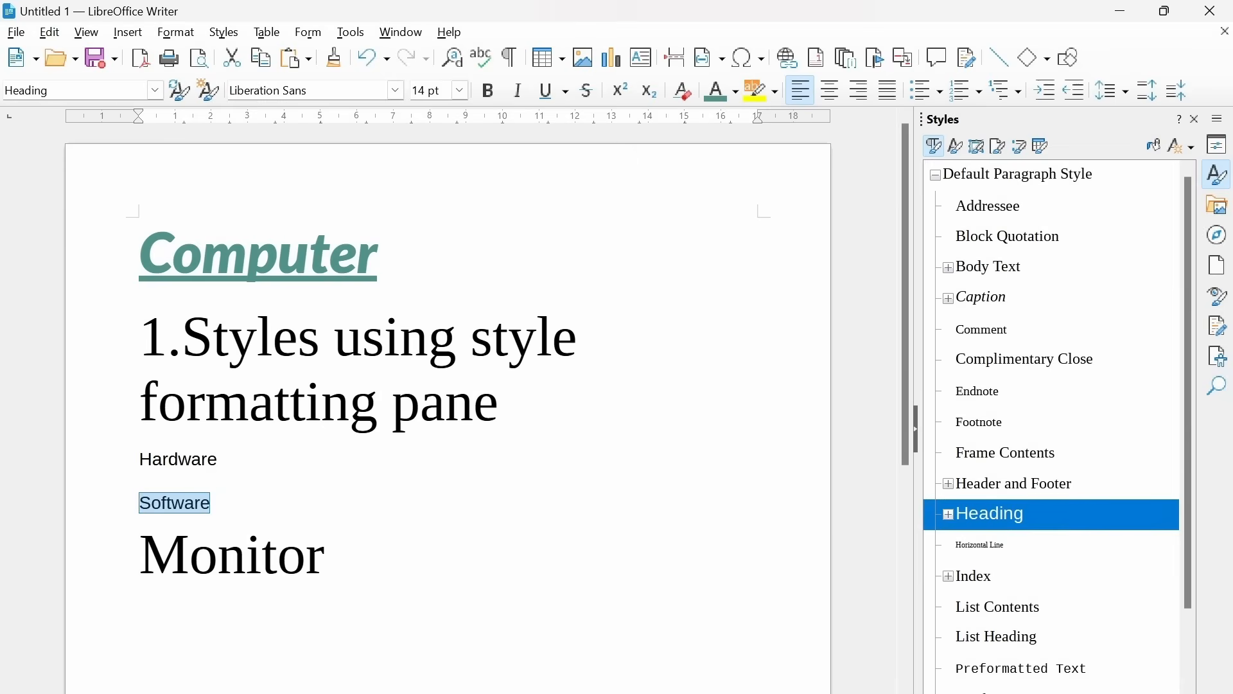
double_click(305, 554)
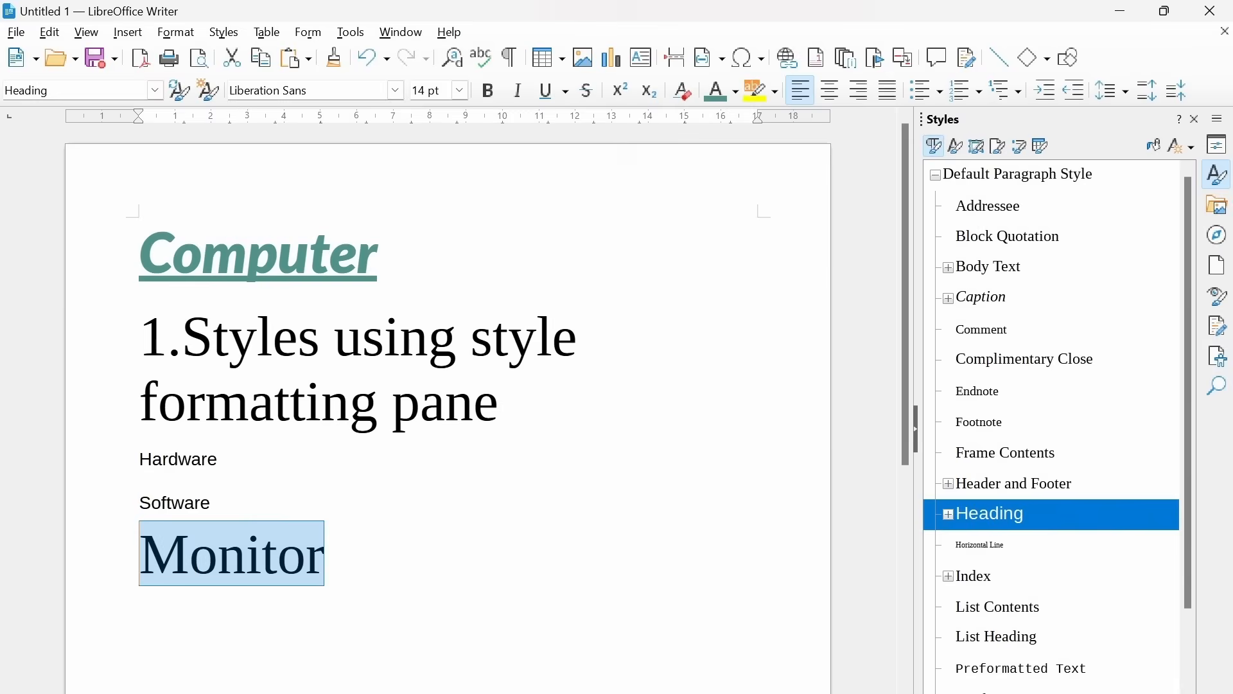
double_click(1006, 515)
double_click(1060, 522)
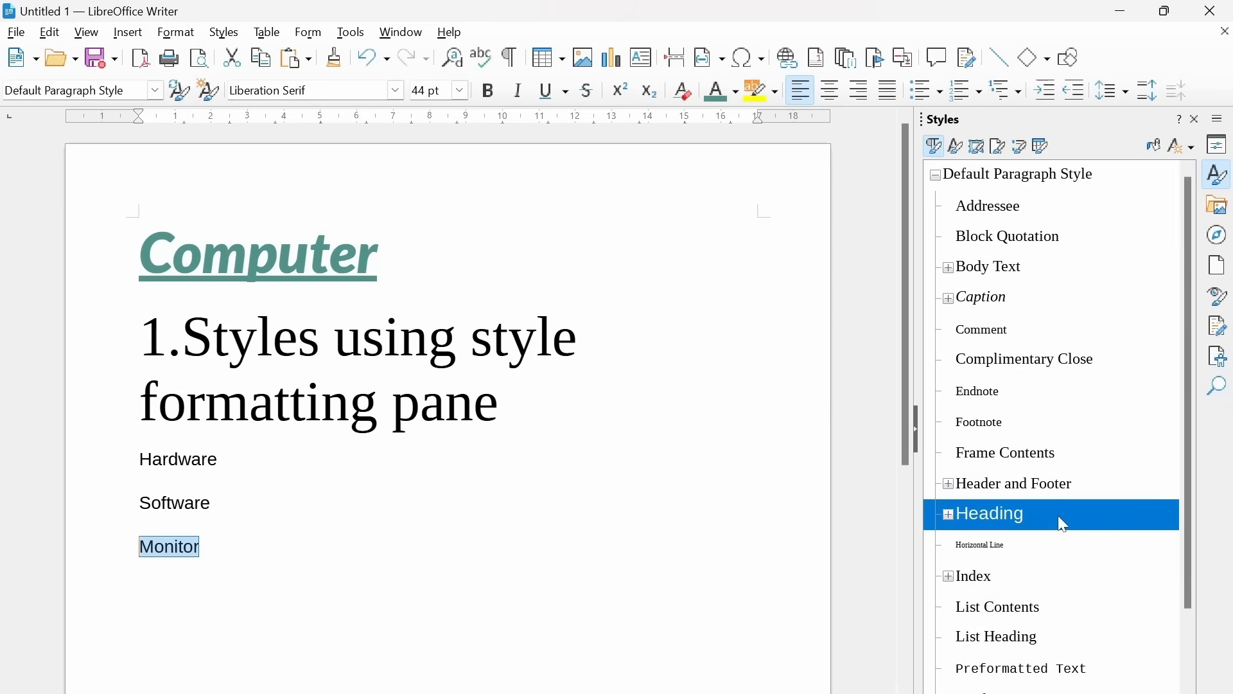
left_click(199, 546)
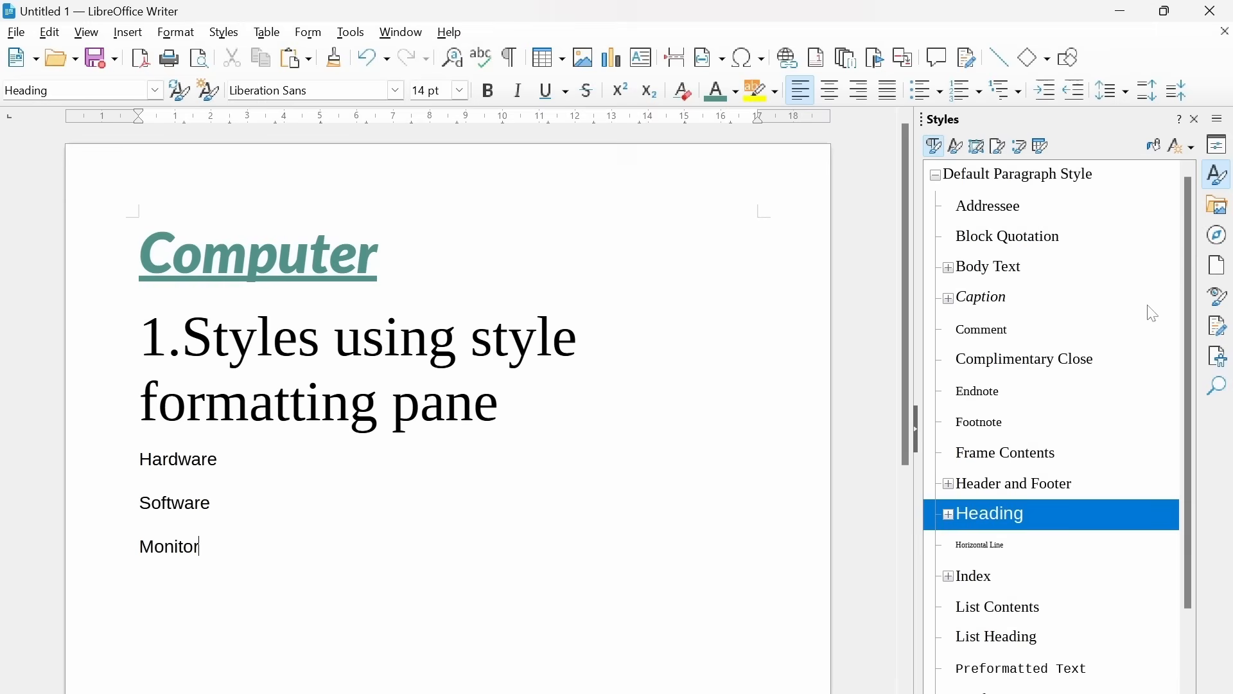
scroll(1047, 511, "down", 1)
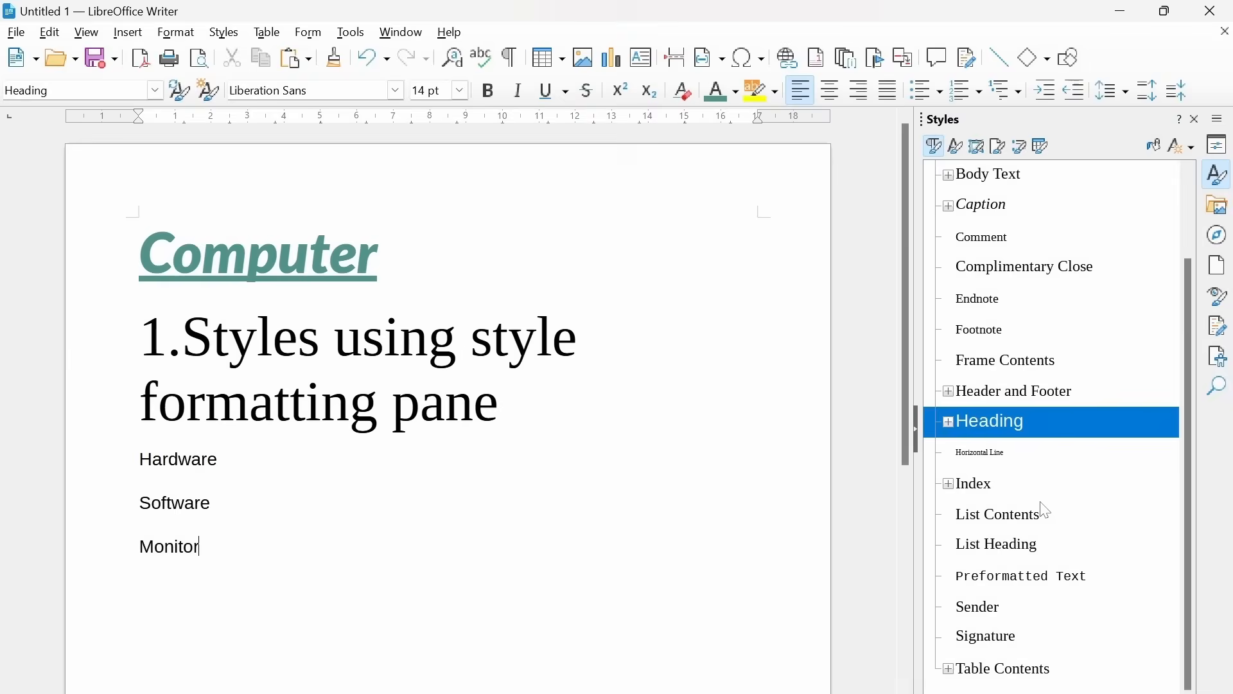
scroll(1047, 510, "up", 1)
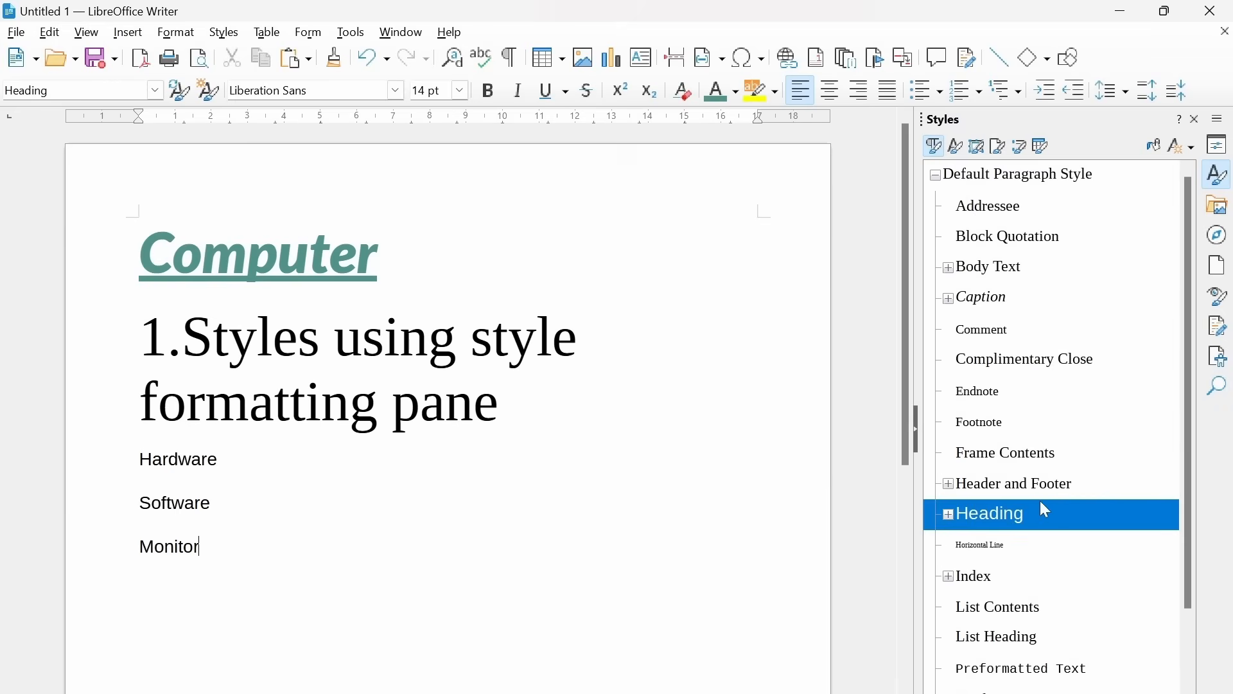
Step: Try the Bullets, Drop Caps and Main Index Entry character styles on Hardware
left_click(957, 148)
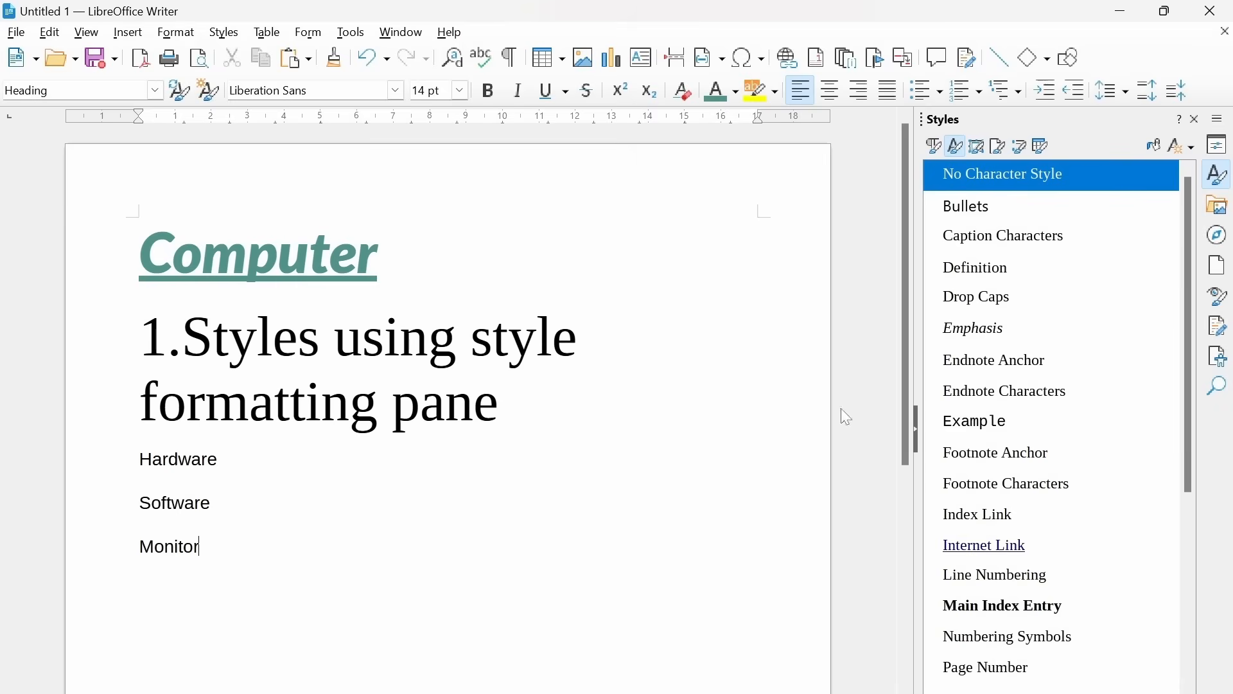
double_click(178, 459)
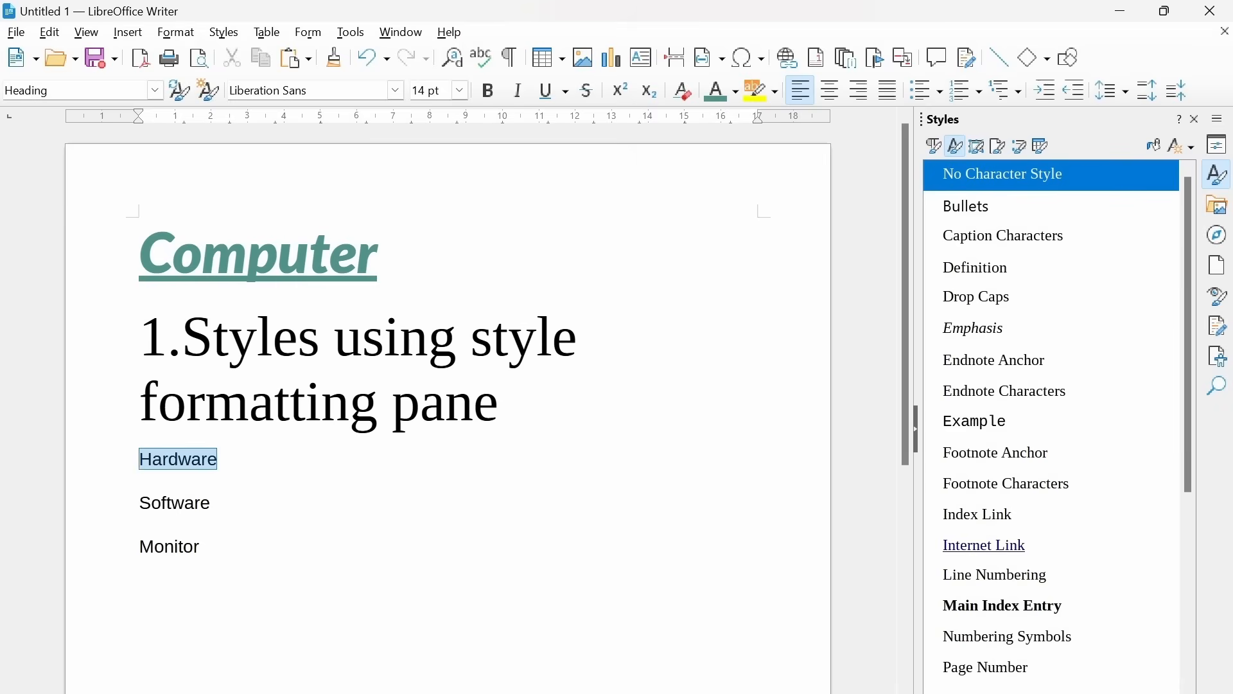
left_click(983, 219)
double_click(984, 219)
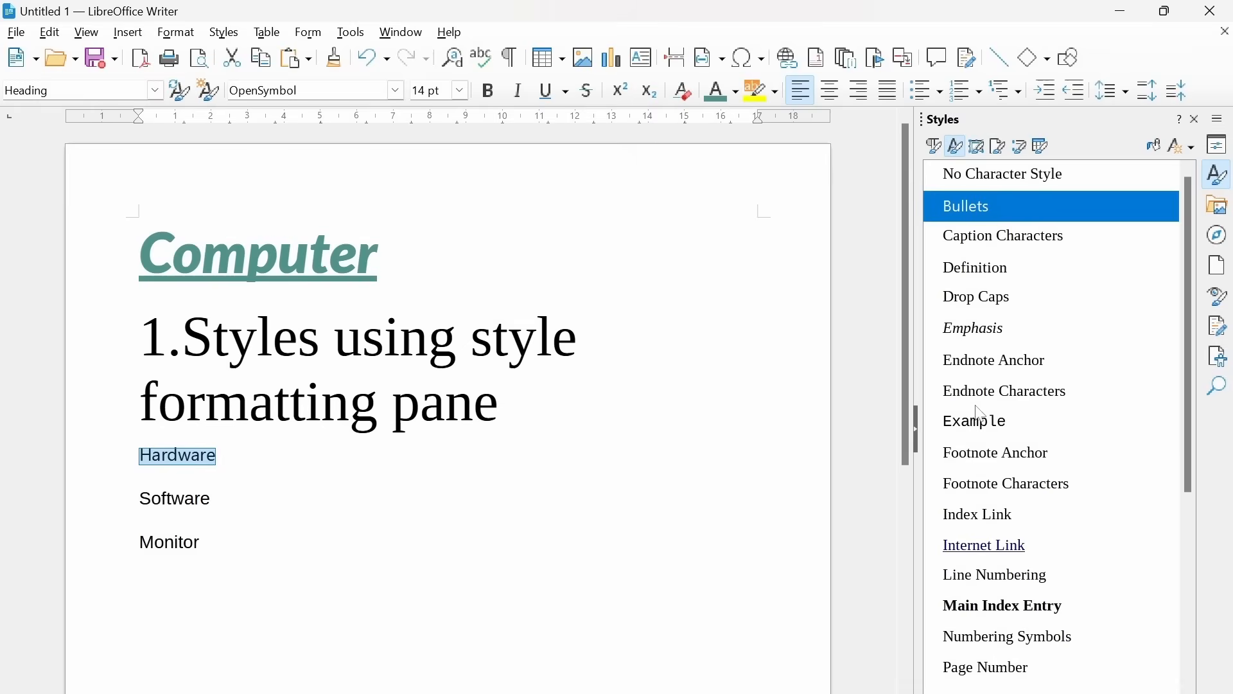
double_click(995, 297)
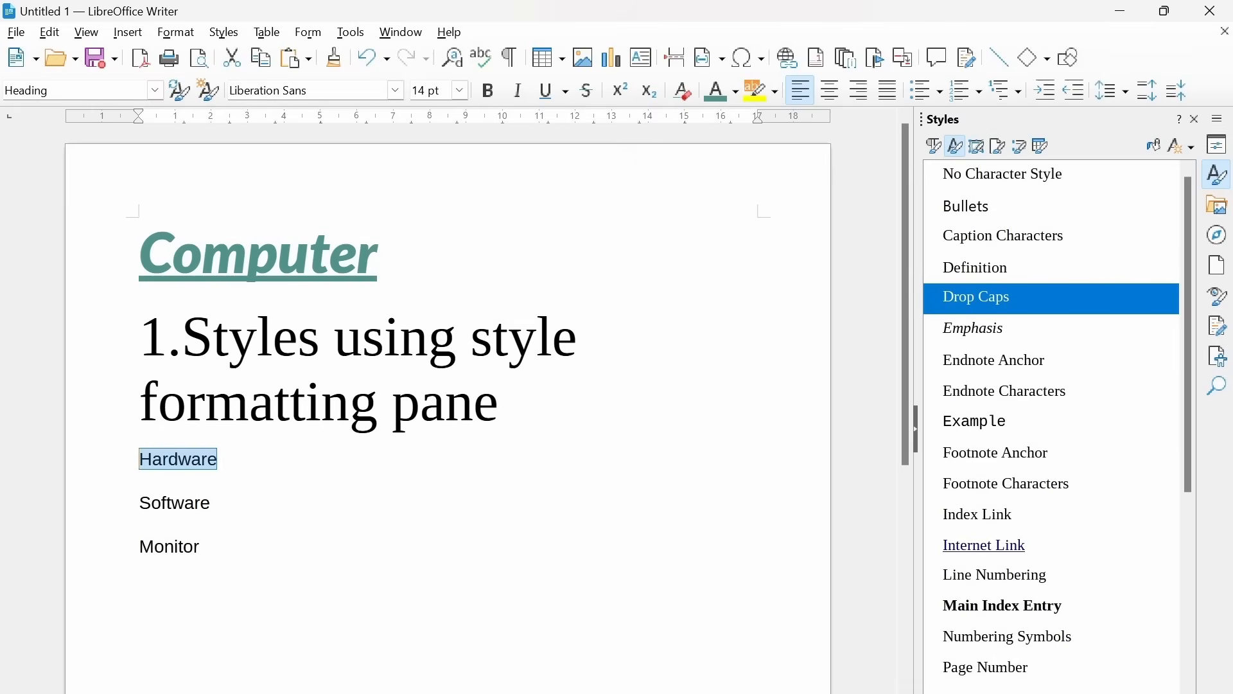
scroll(1015, 488, "down", 1)
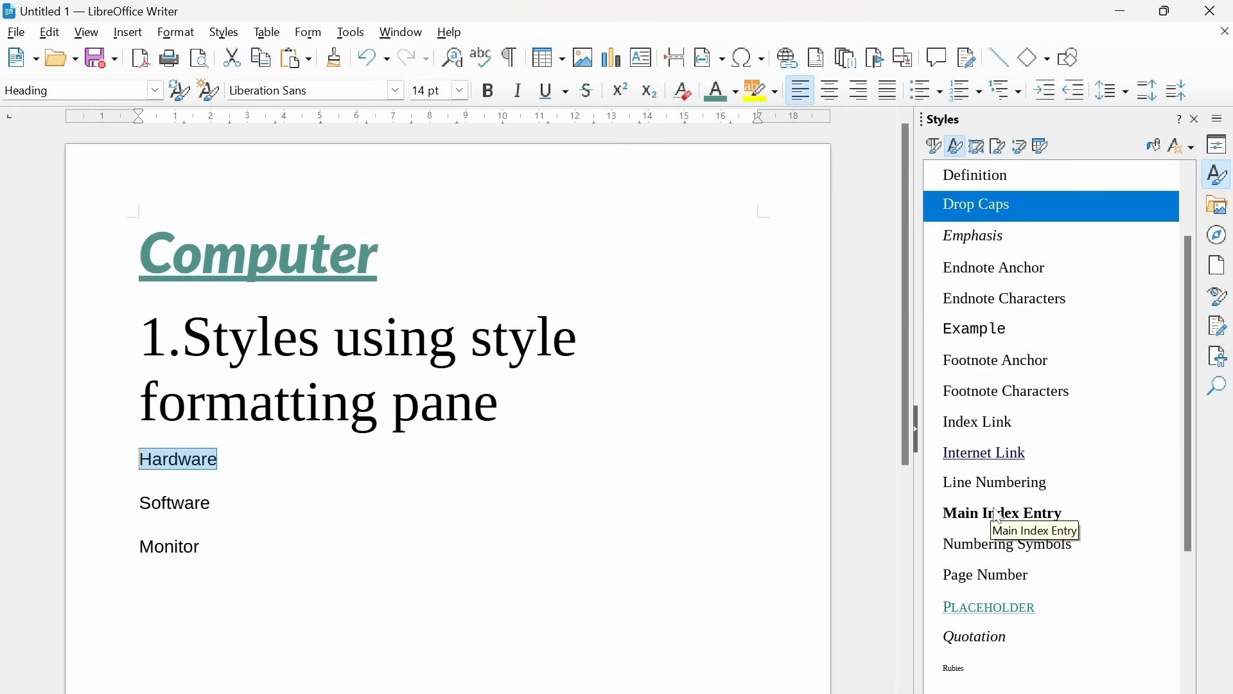
double_click(996, 517)
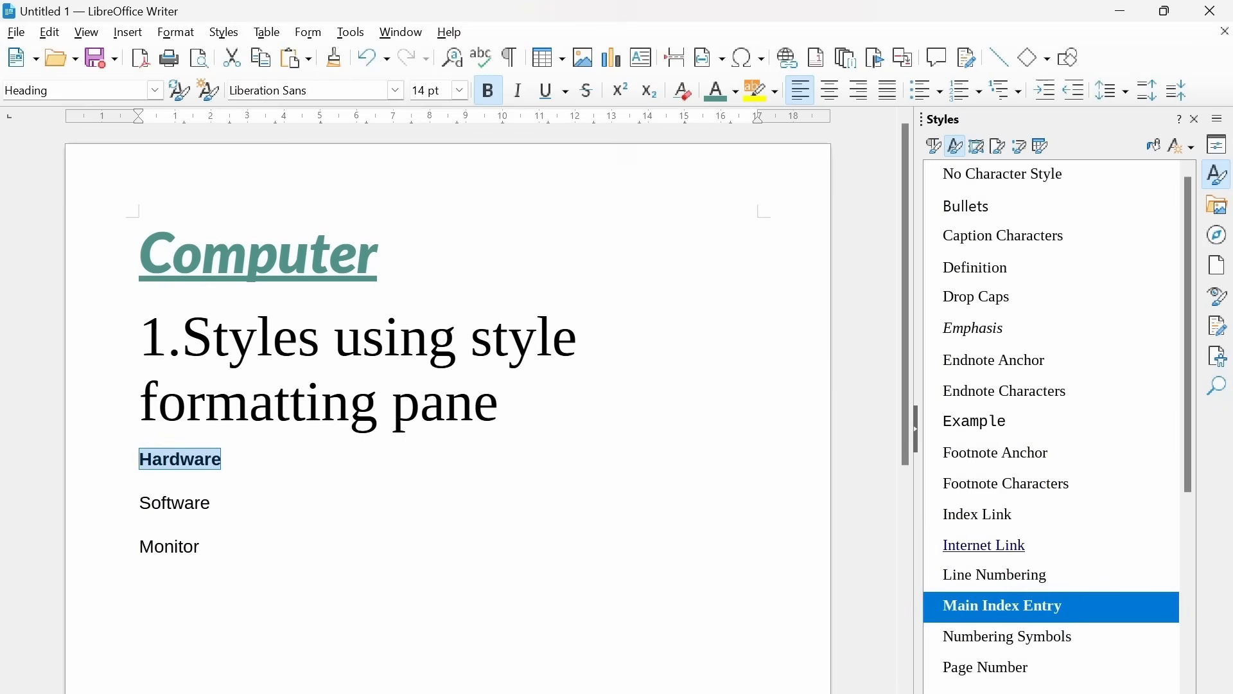
Step: Leave Hardware in the monospaced Teletype character style, then return to Paragraph Styles
left_click_drag(229, 460, 138, 460)
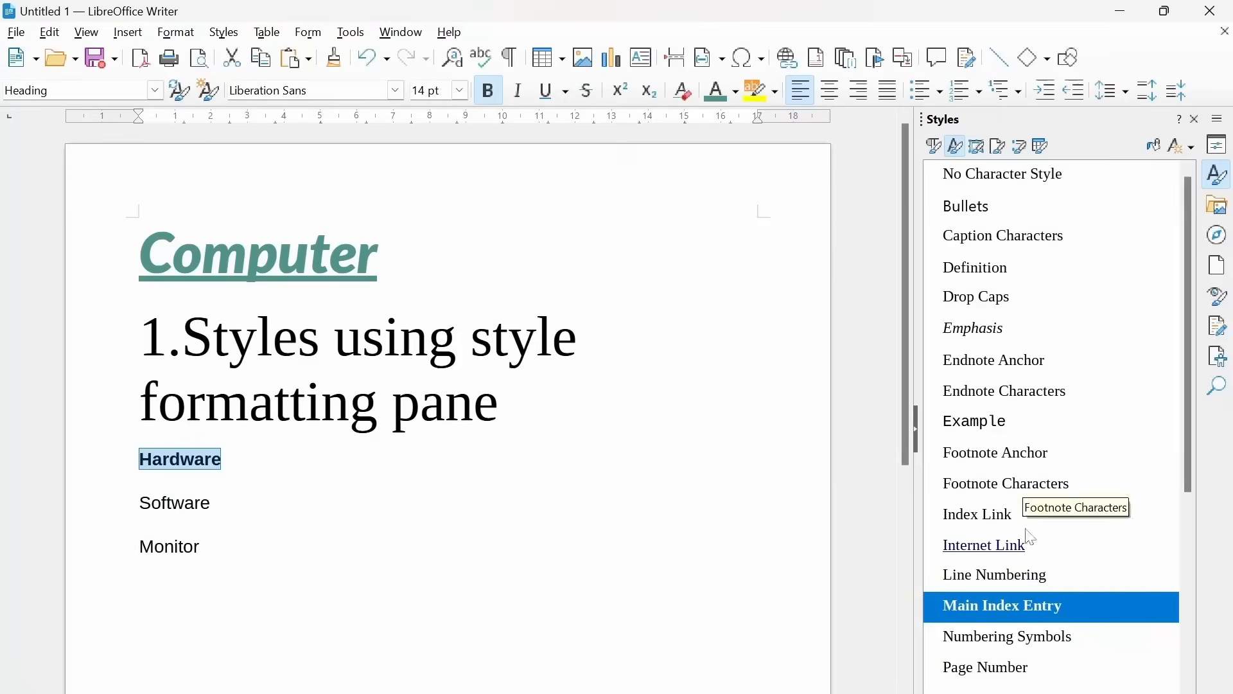
scroll(1025, 632, "down", 1)
scroll(1025, 633, "down", 1)
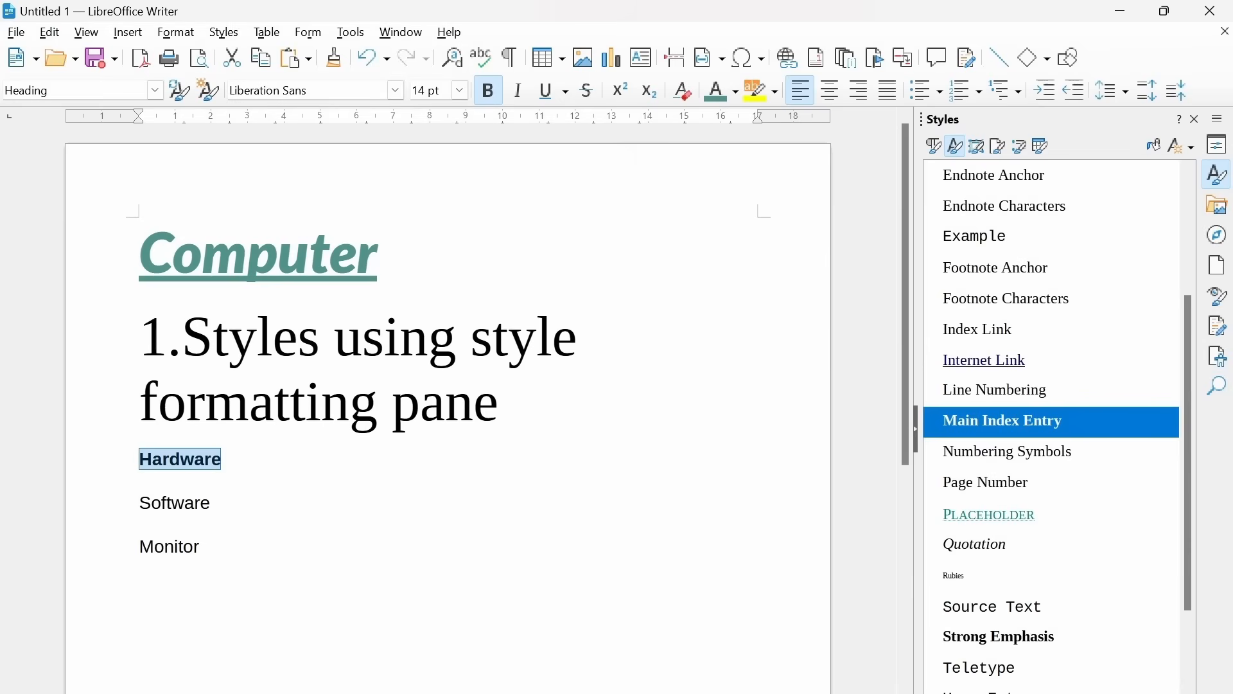
left_click(1021, 638)
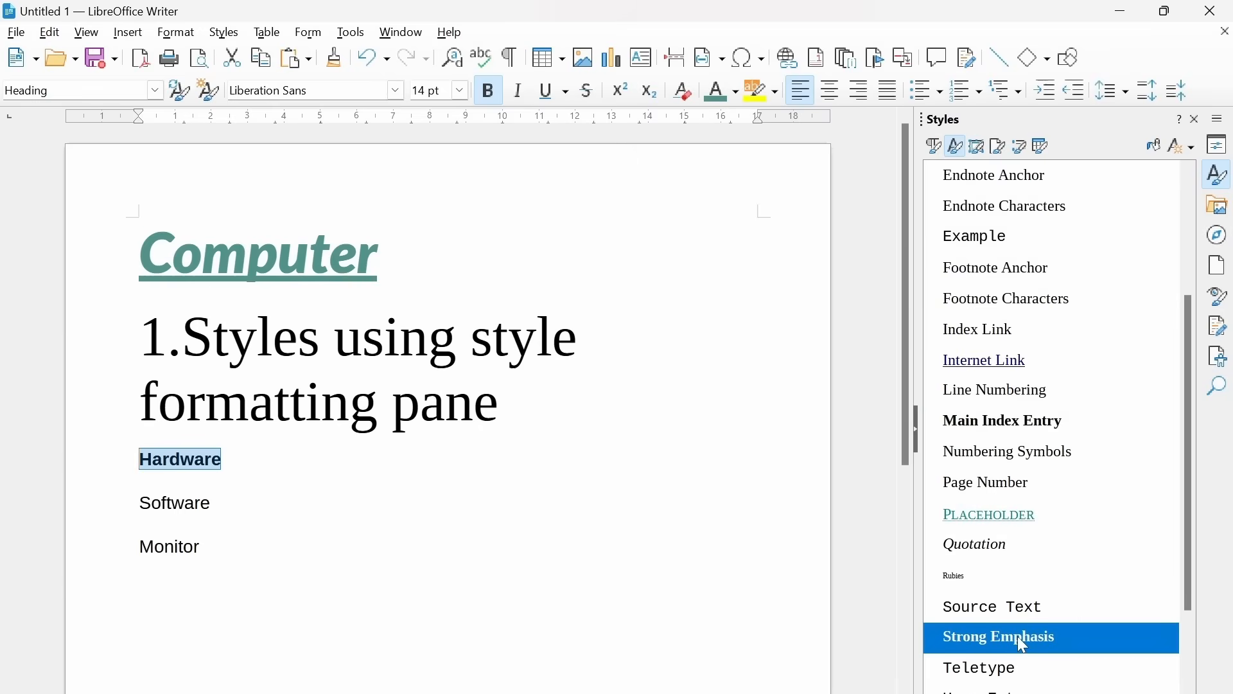
scroll(1021, 637, "down", 1)
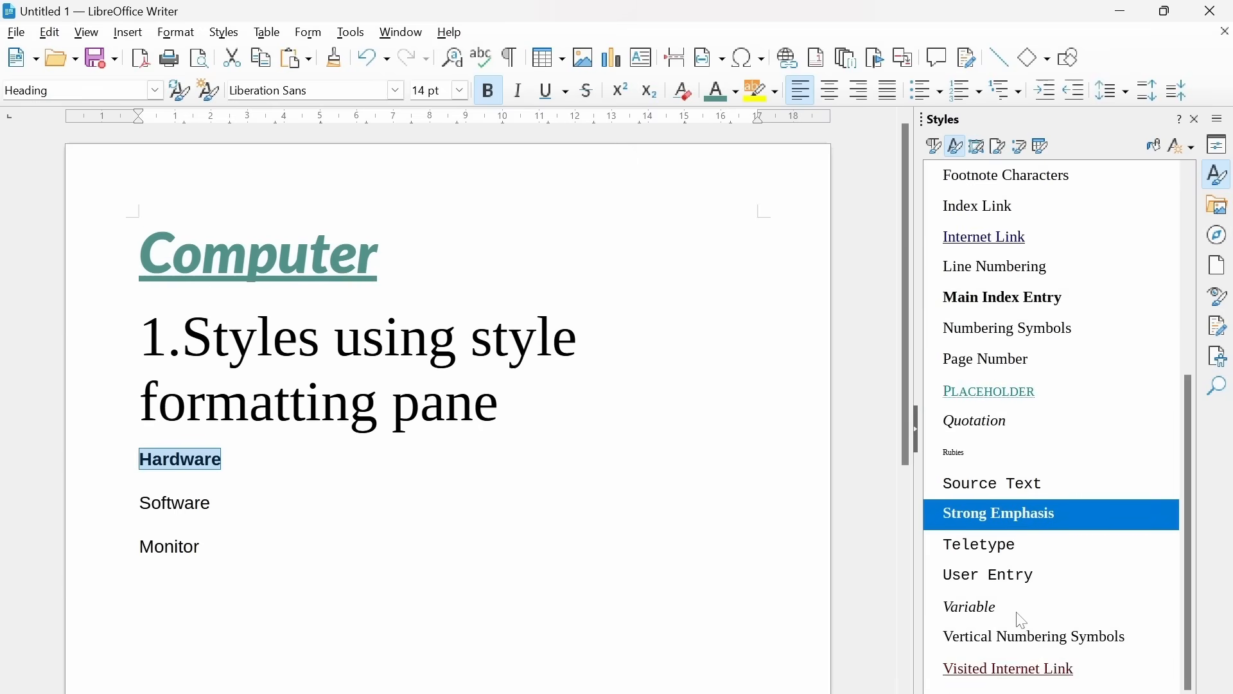
double_click(992, 547)
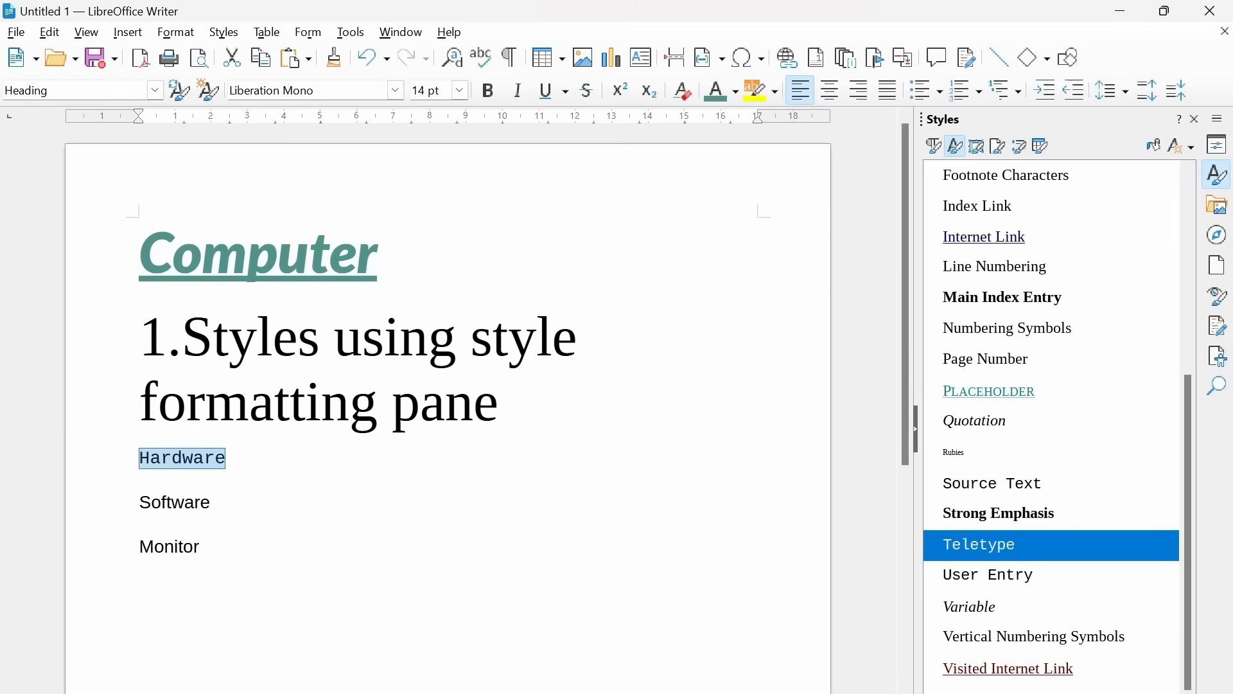
key("Down")
key("shift+Left")
key("shift+Left")
key("shift+Left")
key("shift+Left")
key("shift+Left")
key("shift+Left")
key("shift+Left")
key("shift+Left")
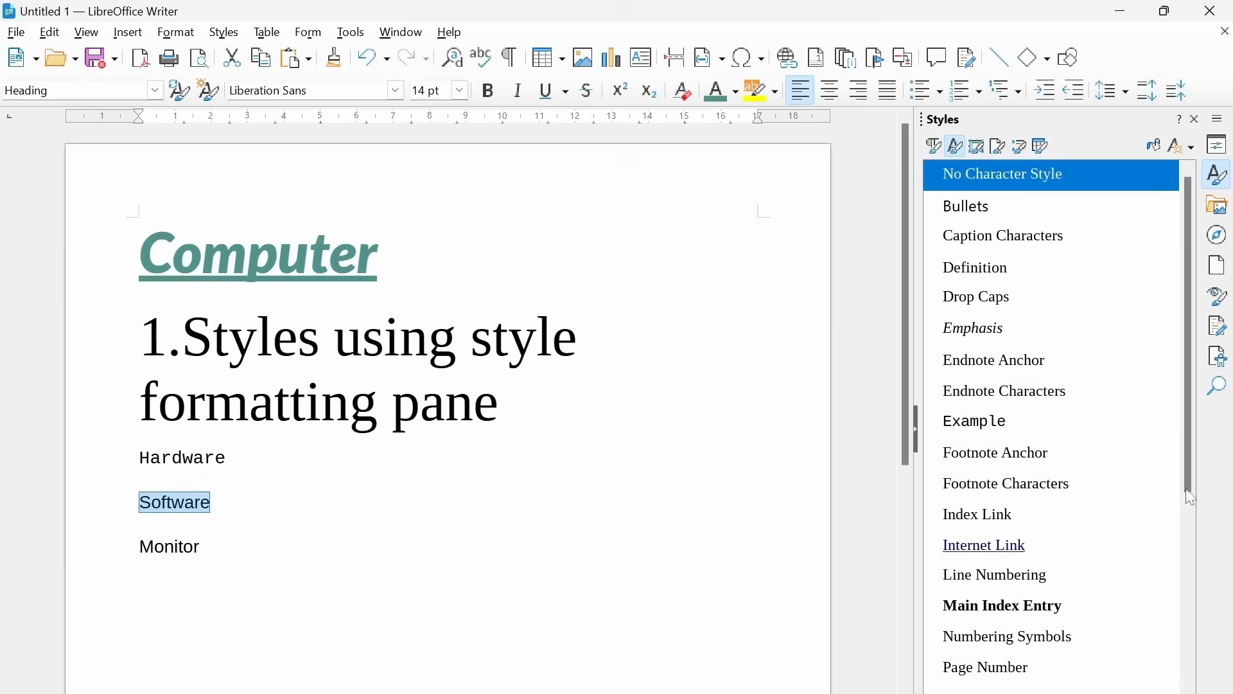
left_click(997, 238)
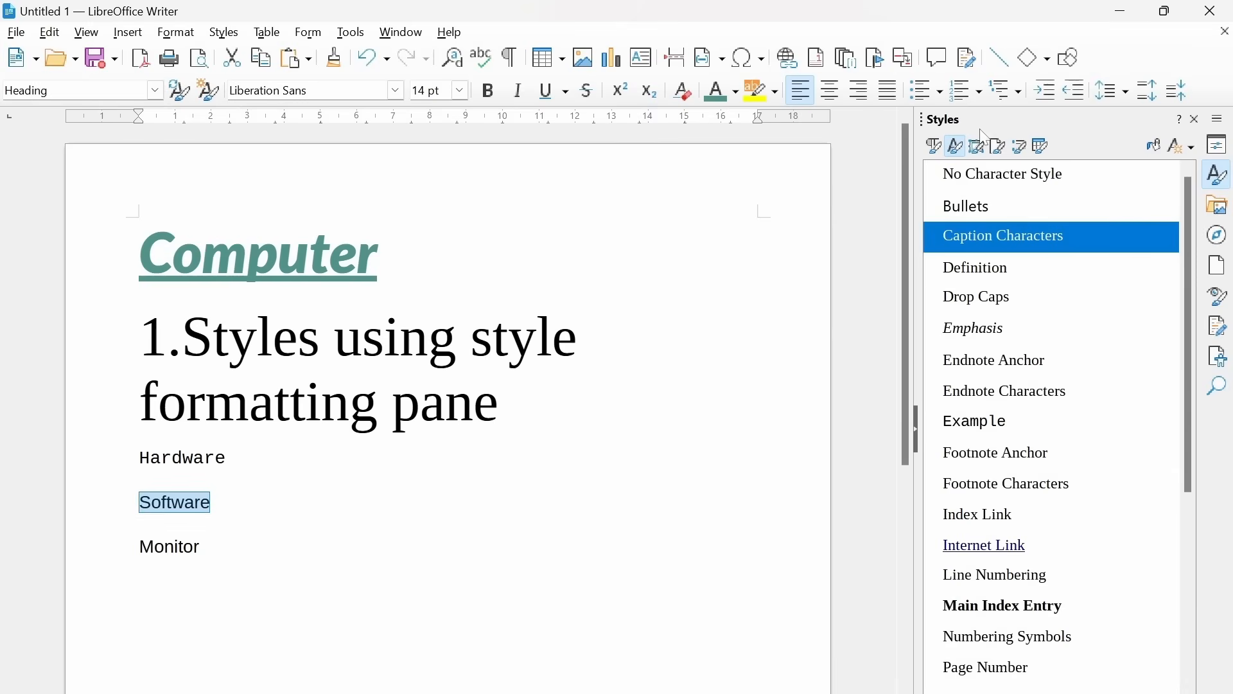
left_click(938, 147)
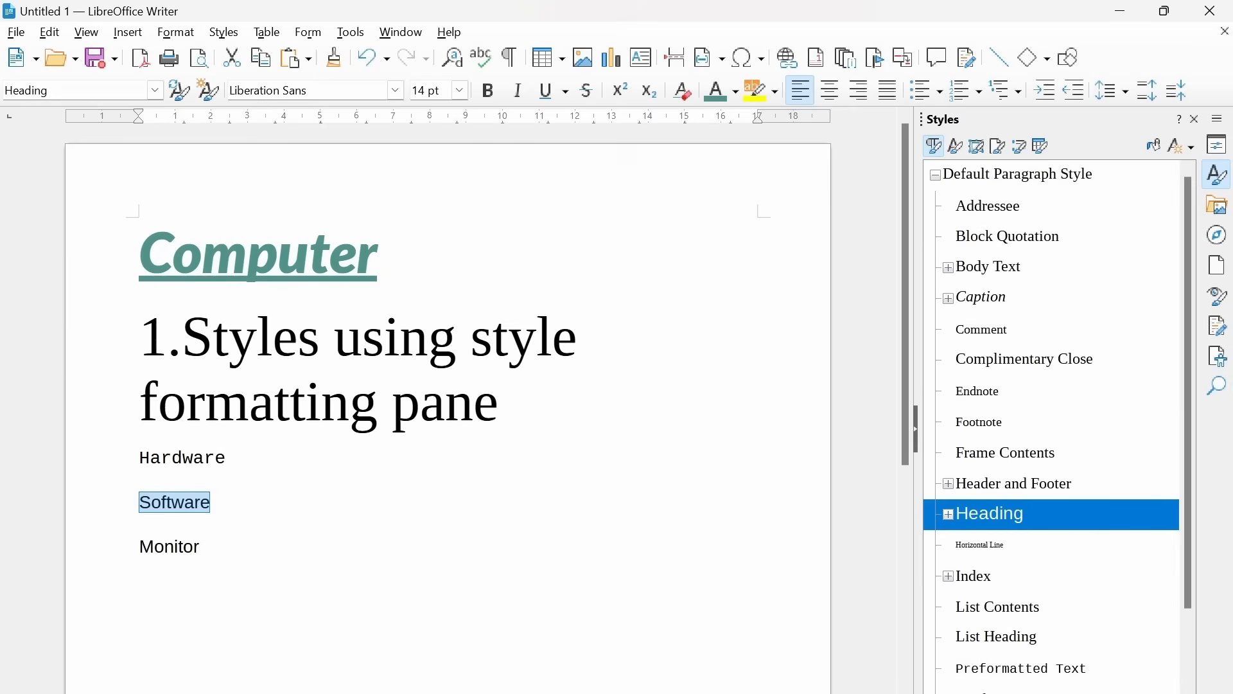
Step: Enlarge the monospaced Hardware word to 22 pt
left_click_drag(226, 458, 139, 458)
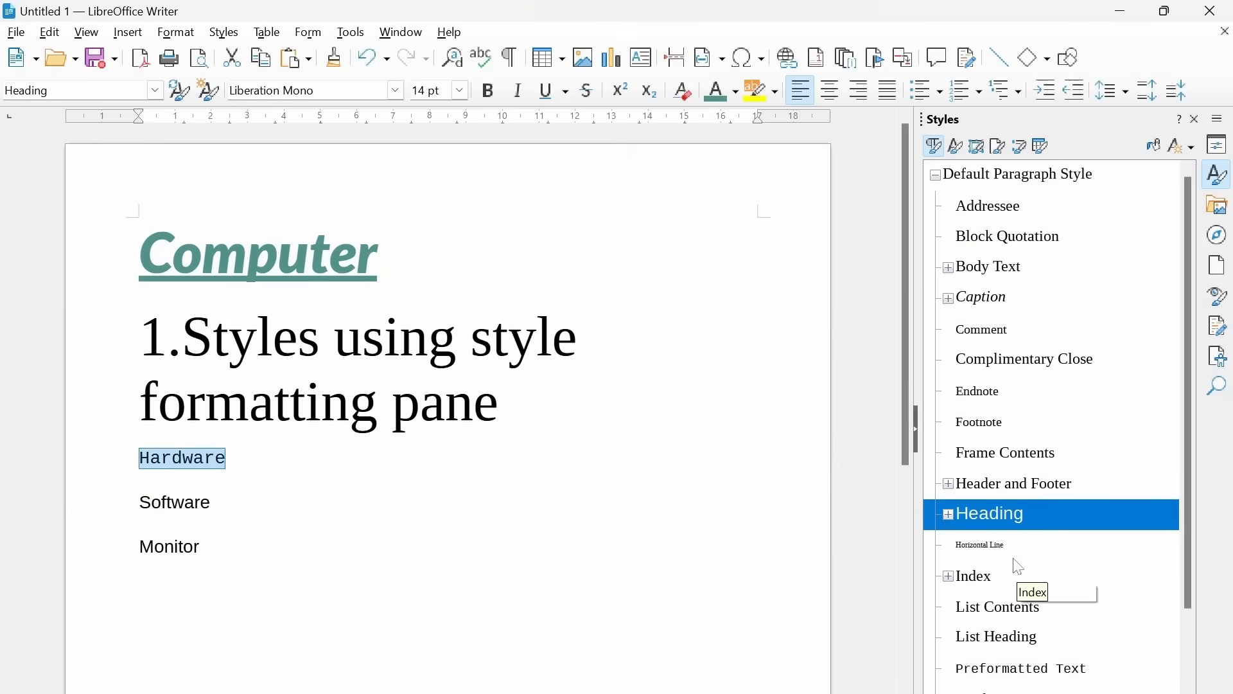
scroll(1021, 567, "down", 1)
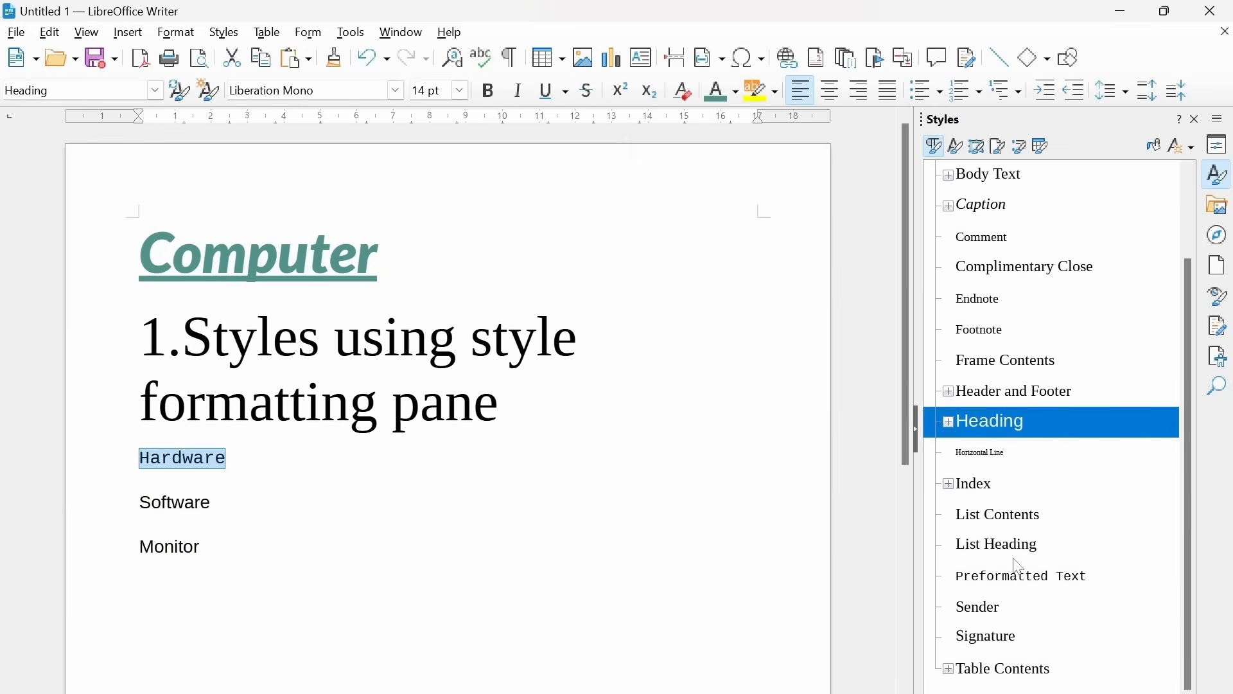
scroll(1021, 567, "up", 1)
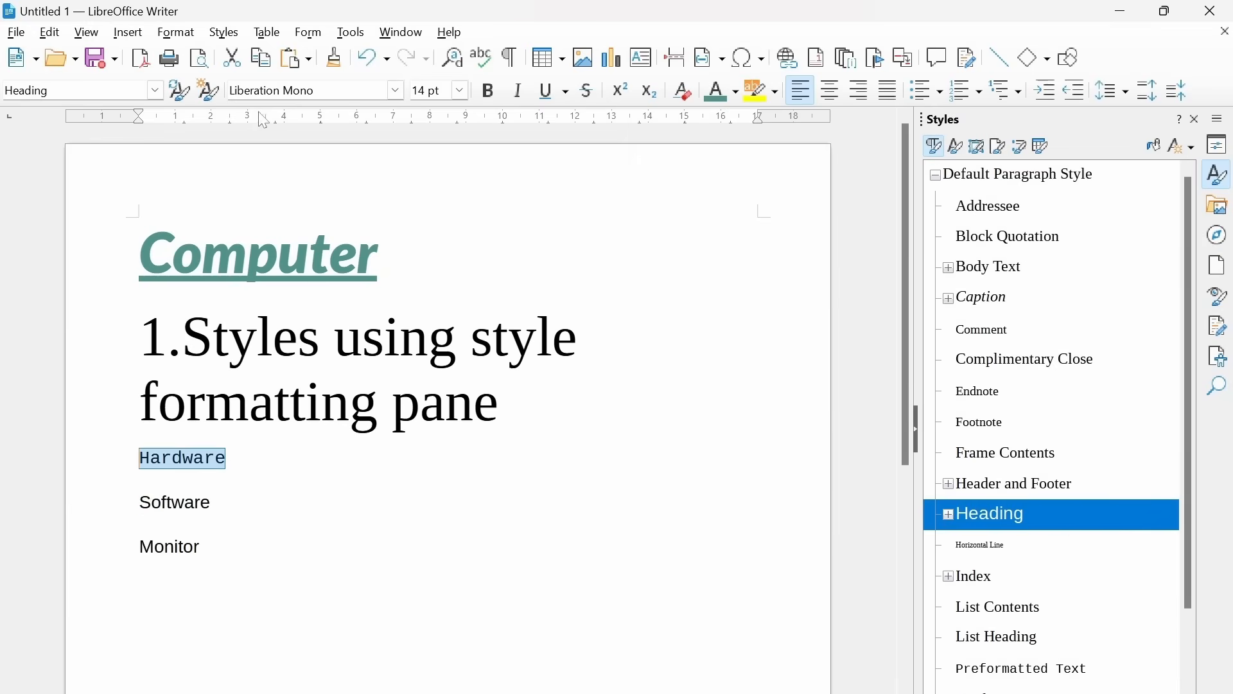
left_click(461, 91)
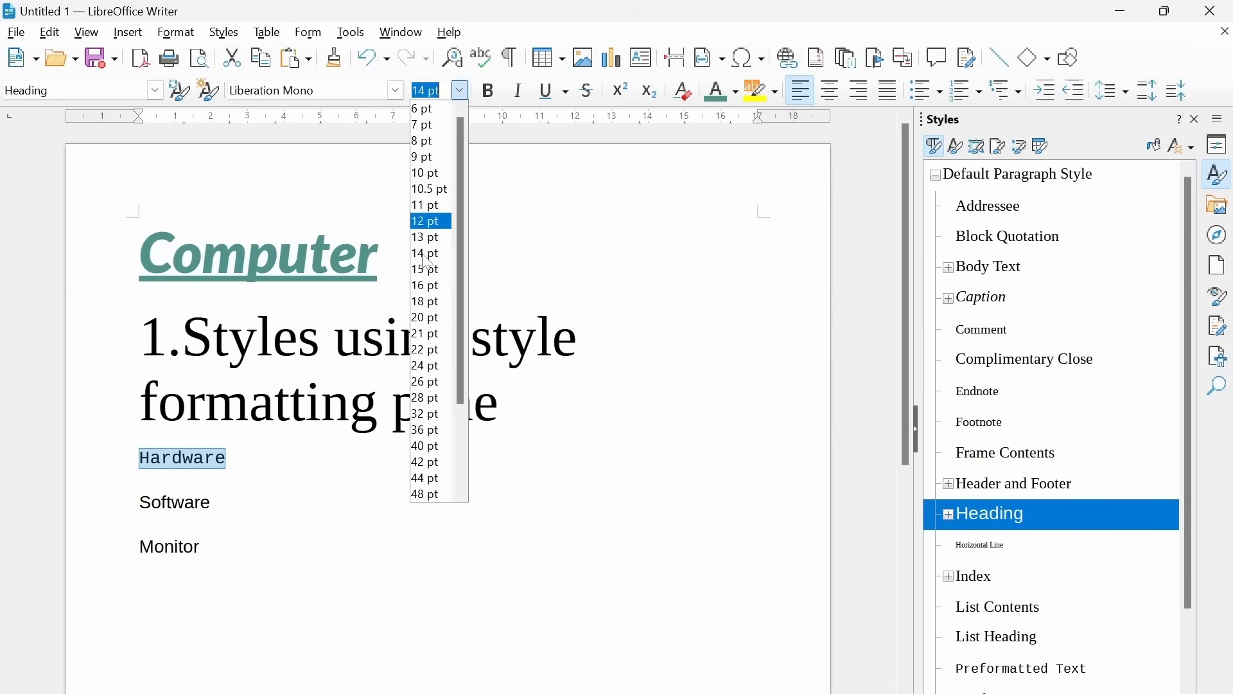
left_click(425, 350)
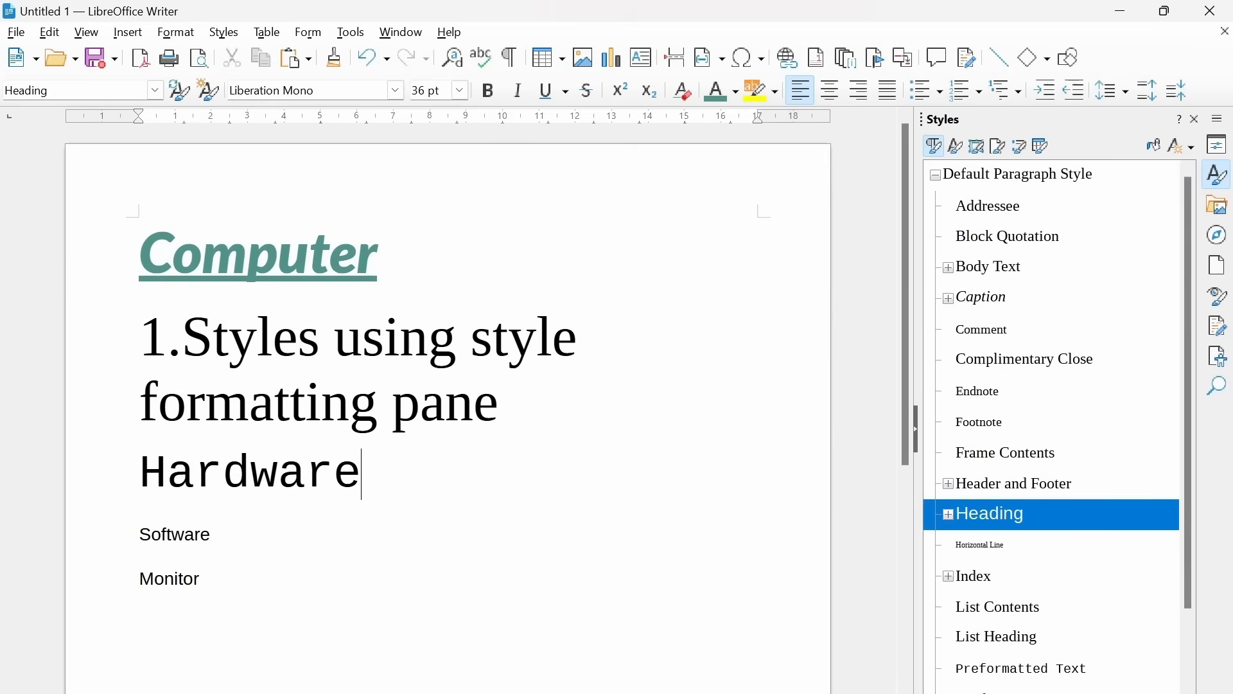
left_click_drag(362, 474, 139, 474)
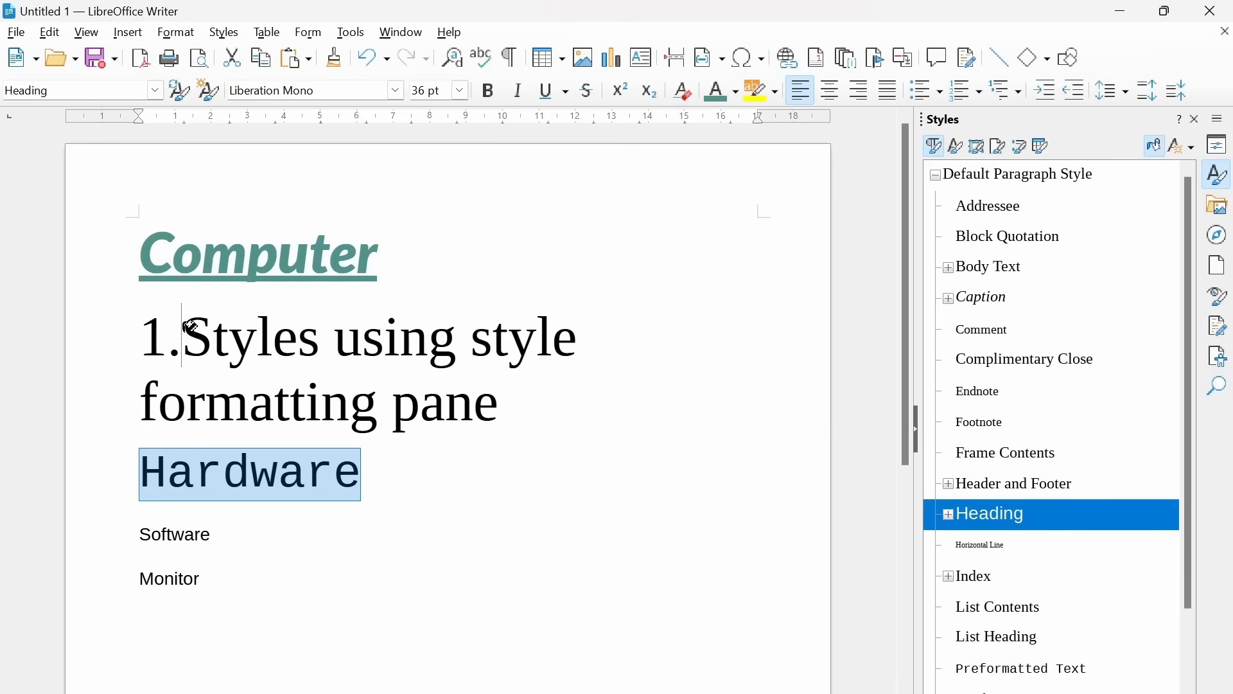
Step: Paint Heading onto the numbered heading, list items and Computer title, then exit Fill Format Mode
left_click(155, 322)
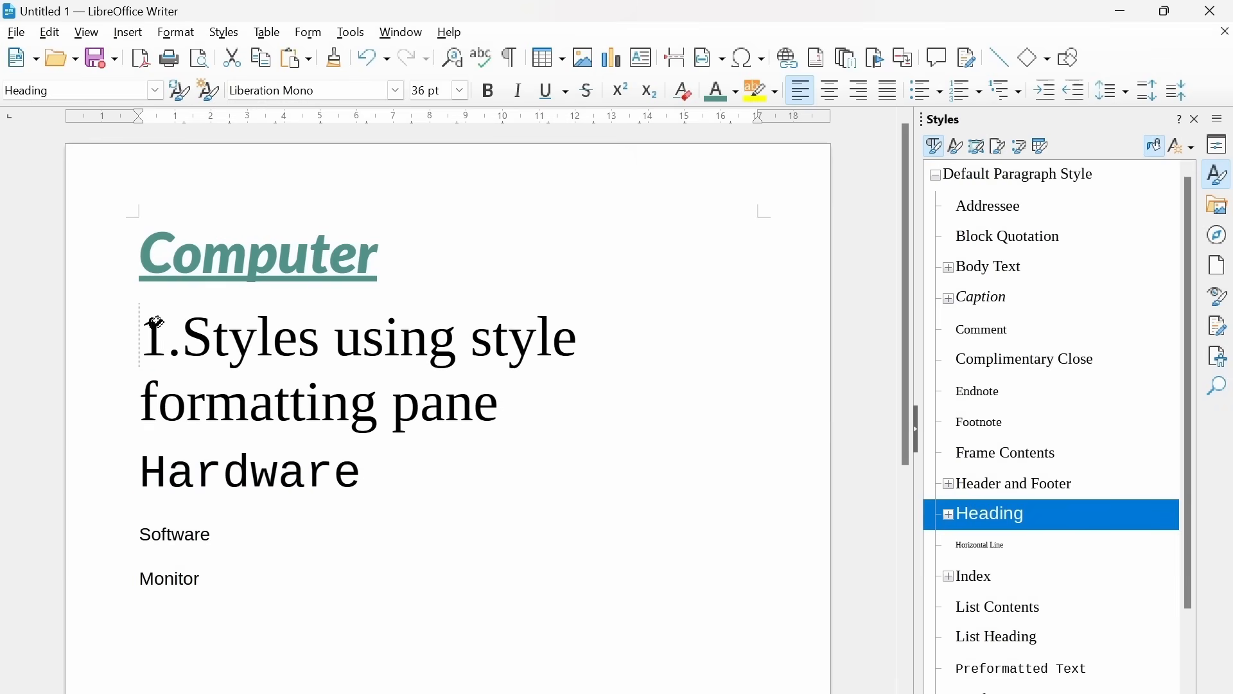
left_click_drag(154, 323, 514, 398)
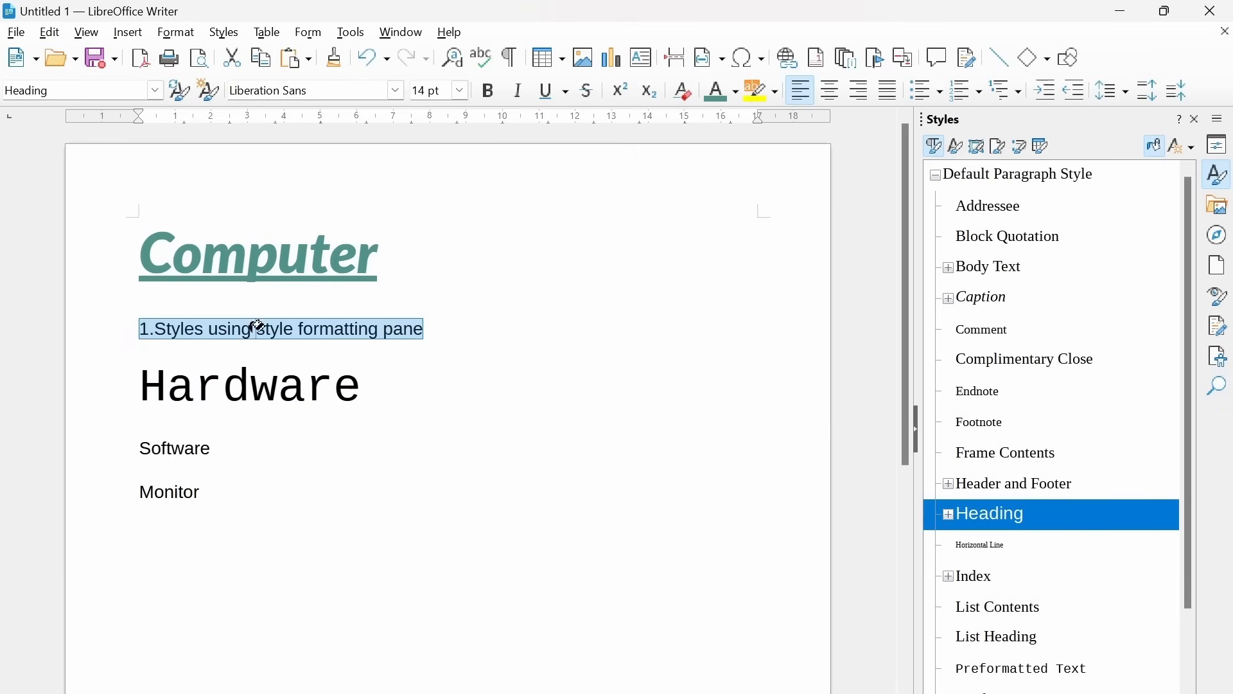
left_click_drag(135, 447, 250, 463)
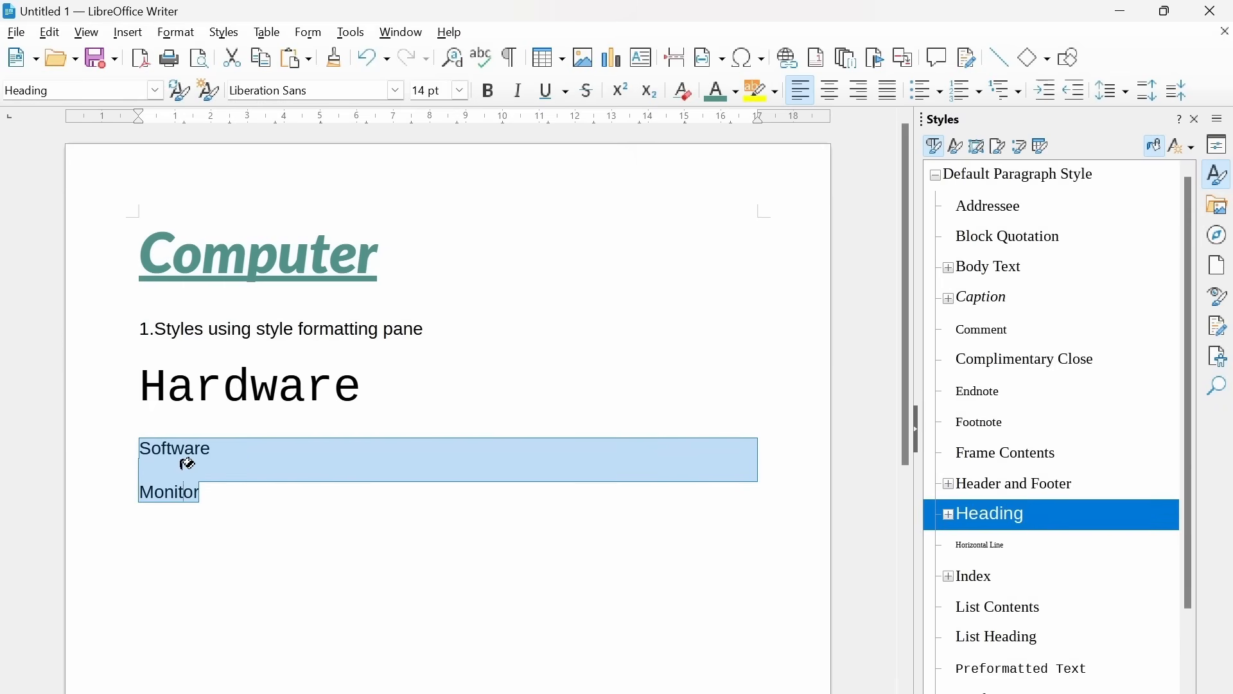
left_click_drag(152, 445, 242, 454)
left_click(159, 444)
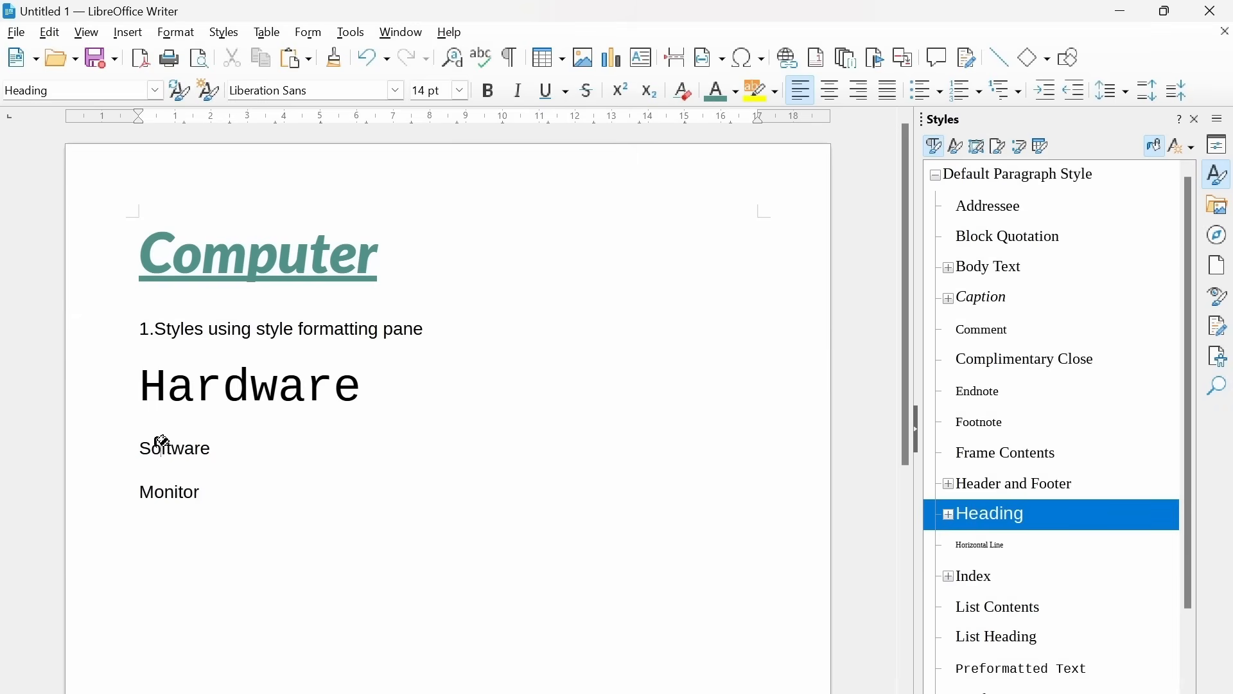
mouse_move(152, 443)
left_mouse_down()
mouse_move(228, 445)
mouse_move(217, 481)
left_mouse_up()
left_click(221, 487)
left_click(174, 375)
left_click_drag(151, 375, 195, 377)
left_click_drag(151, 236, 393, 249)
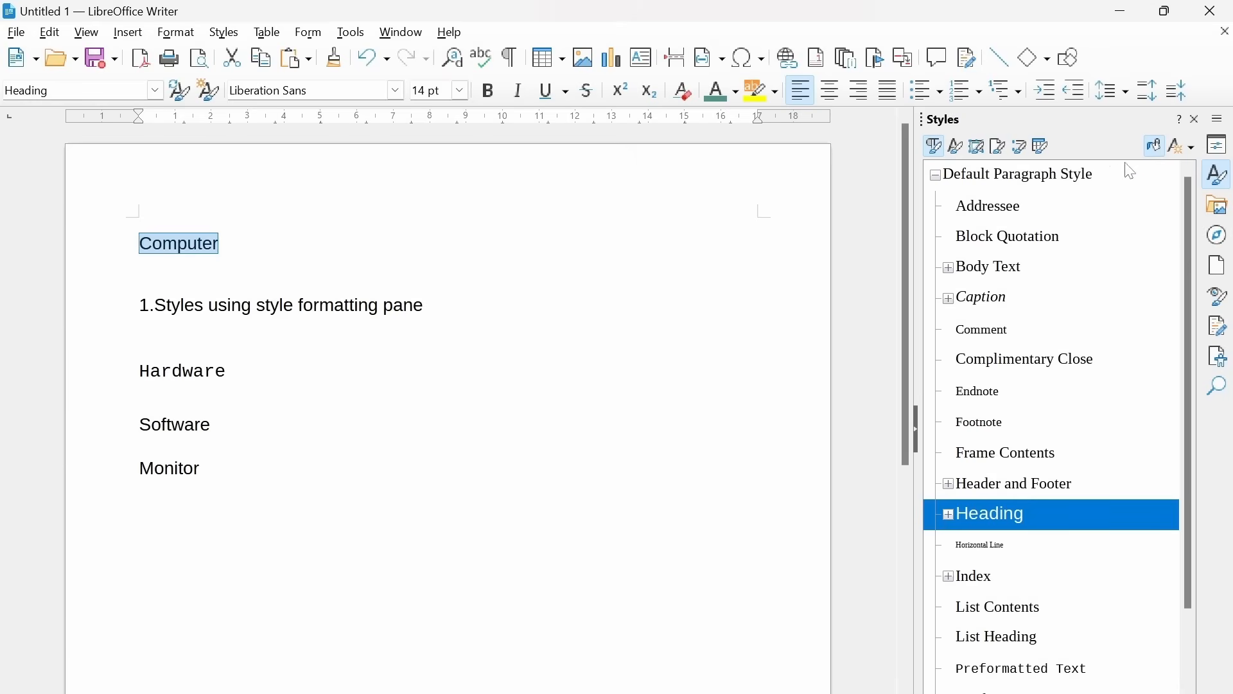
left_click(1155, 147)
Step: Advance to the Creating a New Styles slide and mark up its two methods
key("alt+Tab")
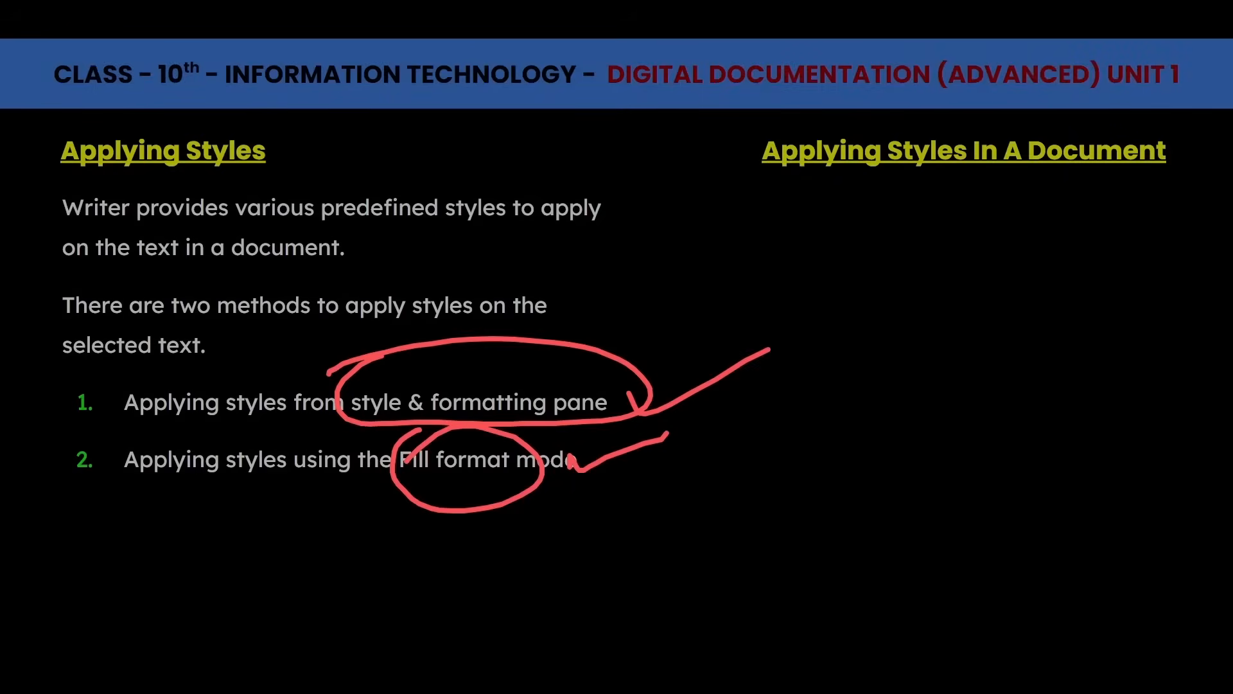
key("Right")
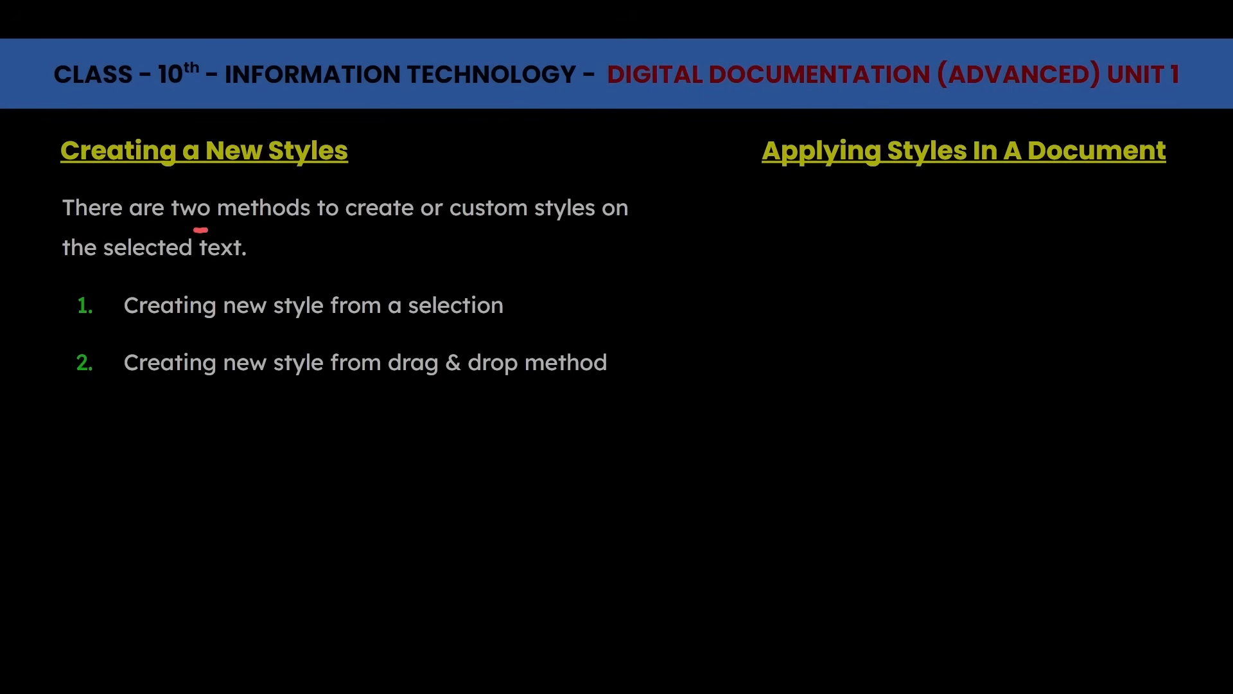
left_click_drag(207, 229, 451, 231)
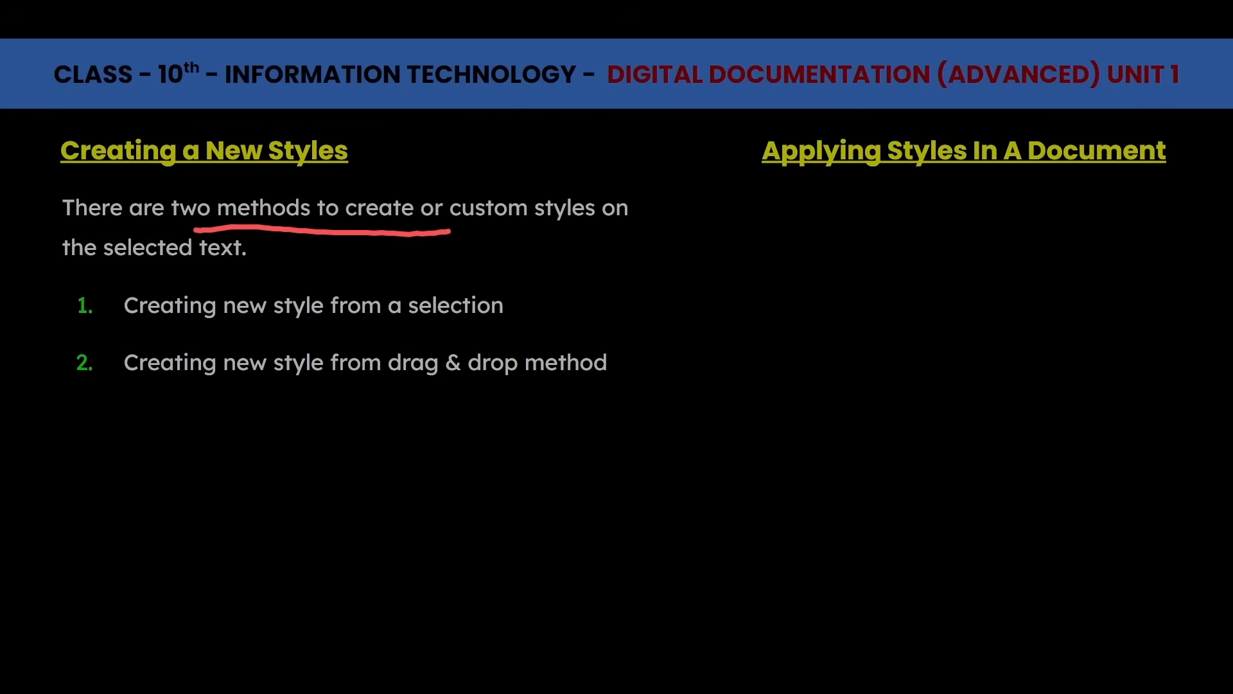
mouse_move(487, 166)
left_mouse_down()
mouse_move(468, 170)
mouse_move(521, 255)
mouse_move(610, 177)
mouse_move(461, 183)
left_mouse_up()
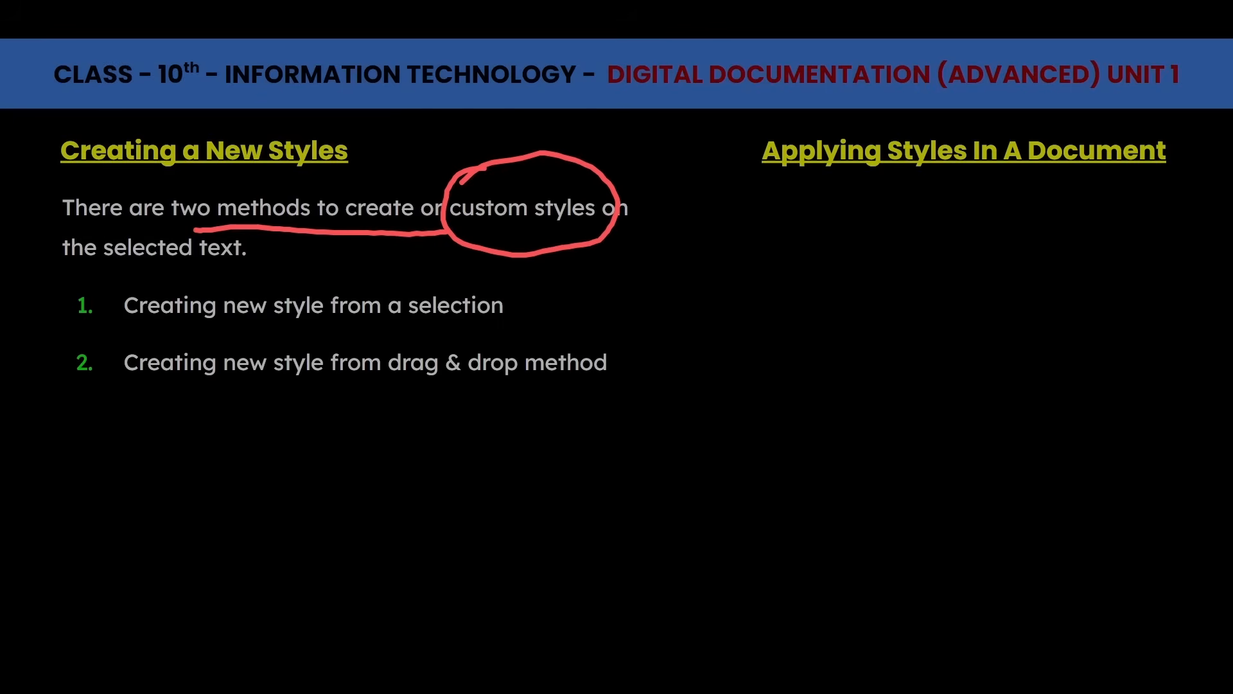
left_click_drag(519, 299, 679, 258)
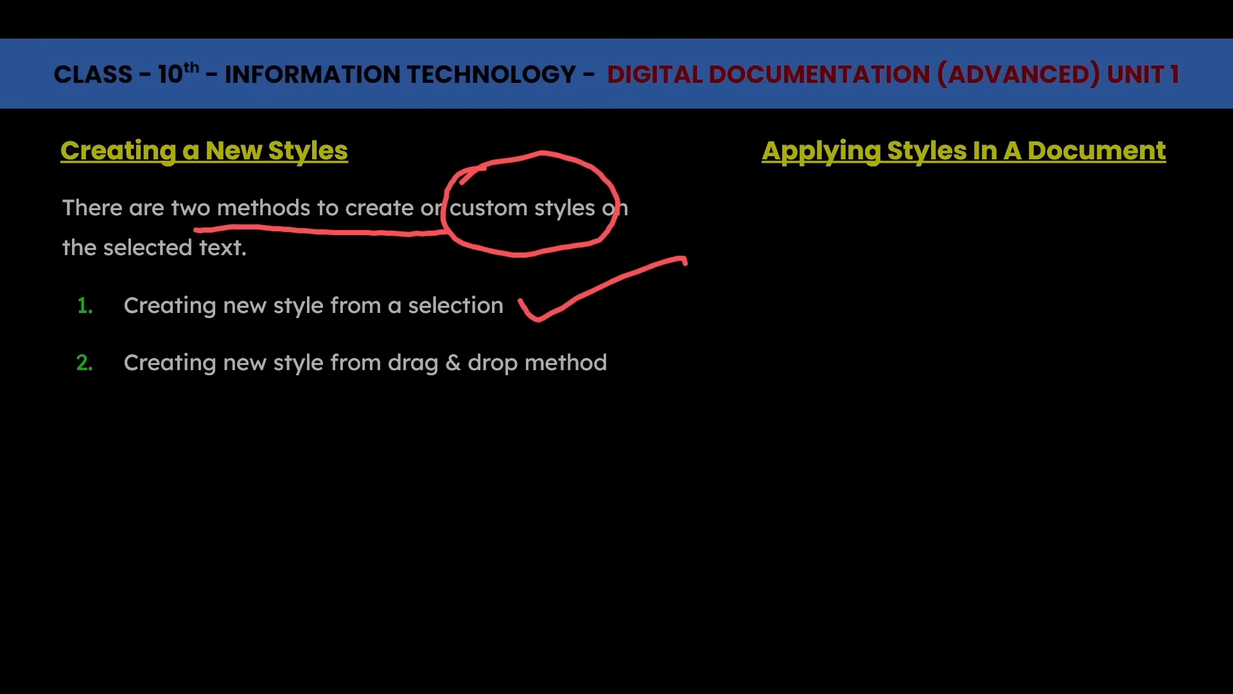
left_click_drag(627, 363, 802, 319)
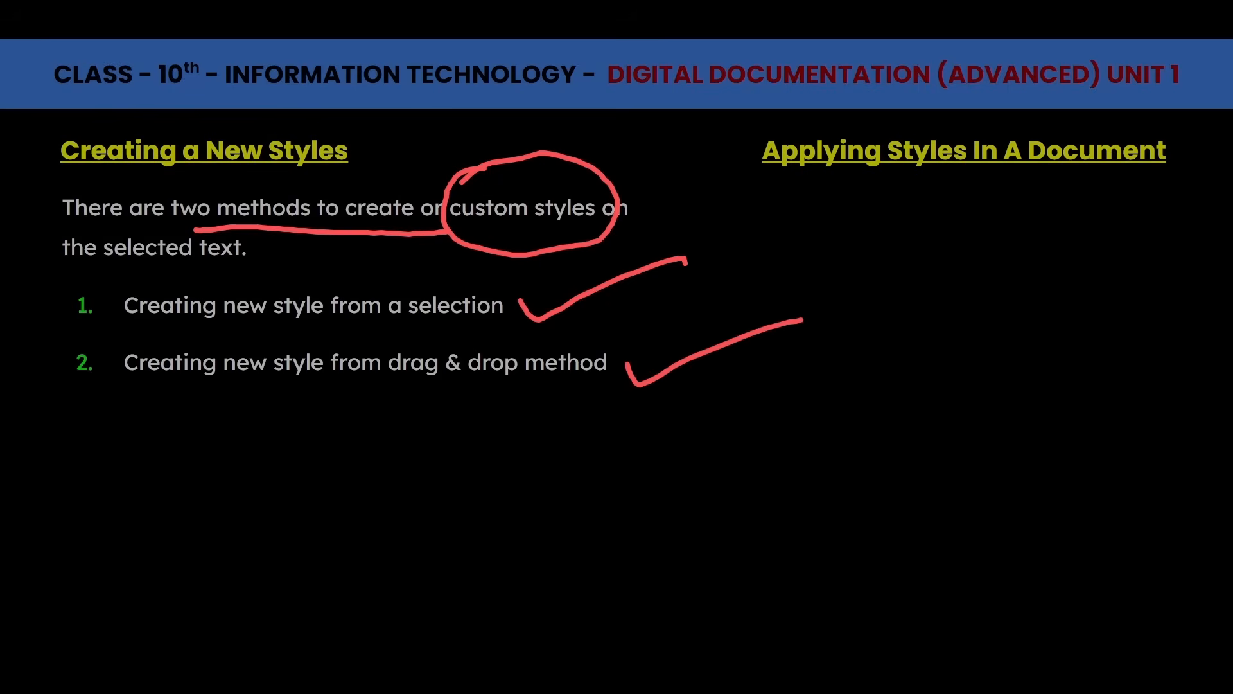
key("alt+Tab")
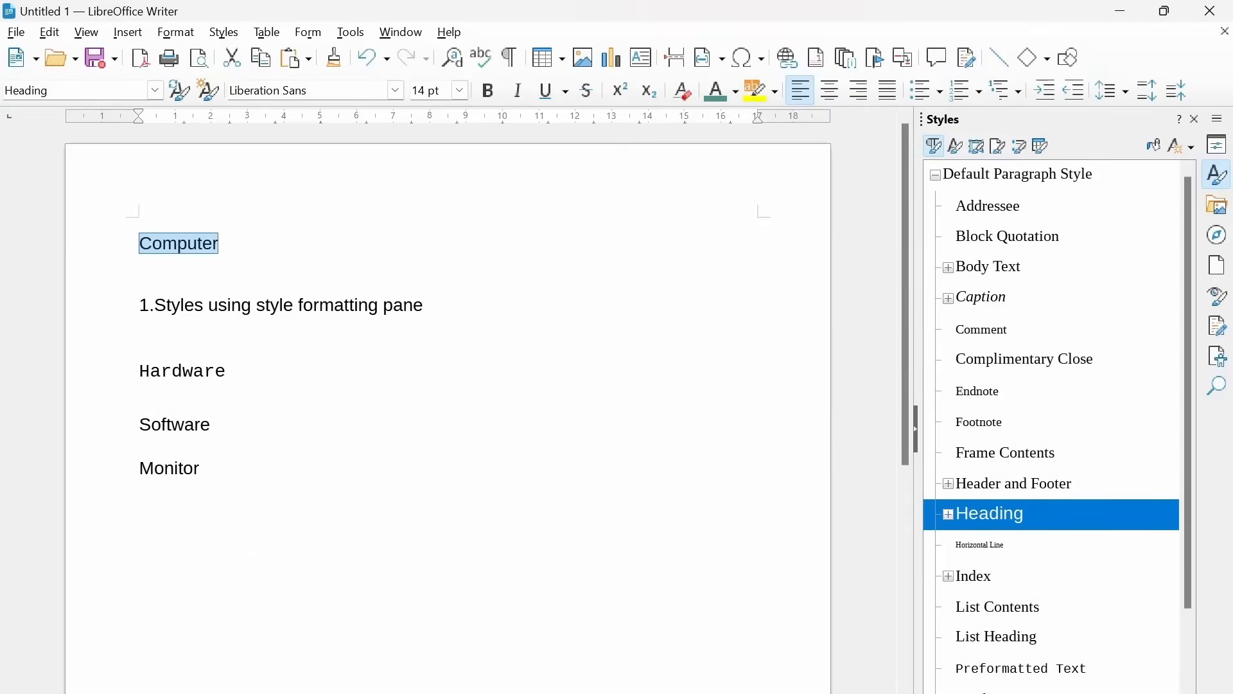
Step: Type the line '2. Creating new style' below Monitor and select it
left_click(362, 365)
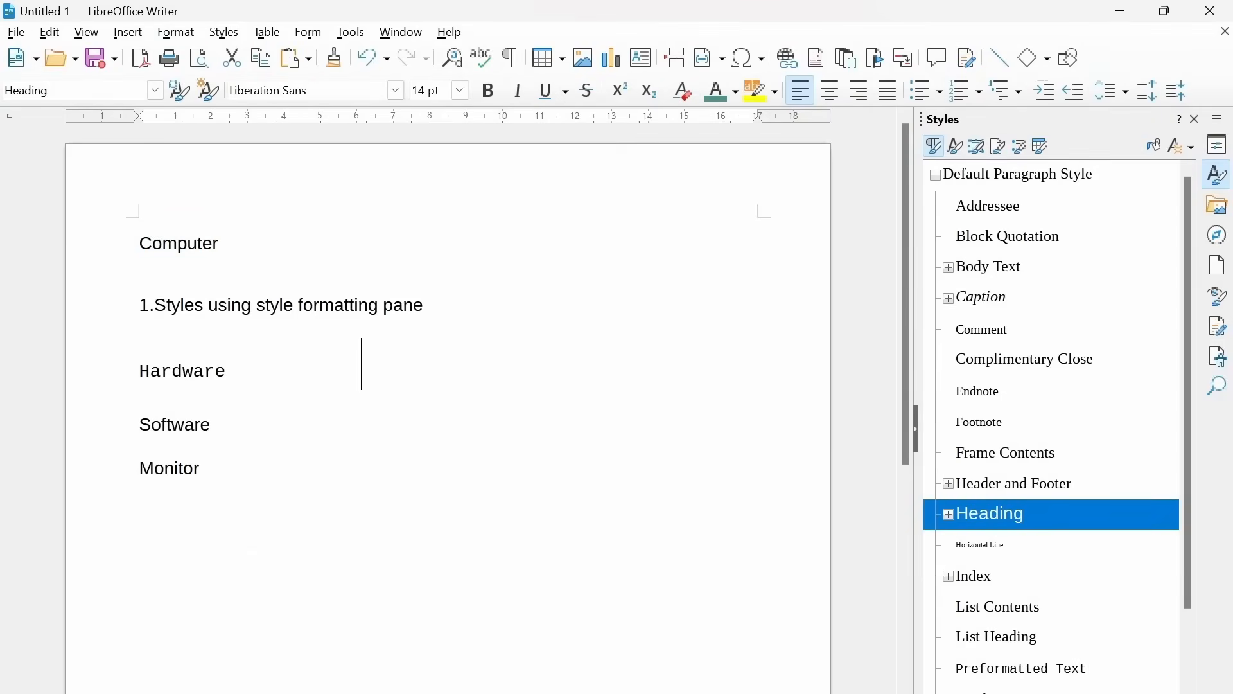
scroll(361, 364, "down", 1)
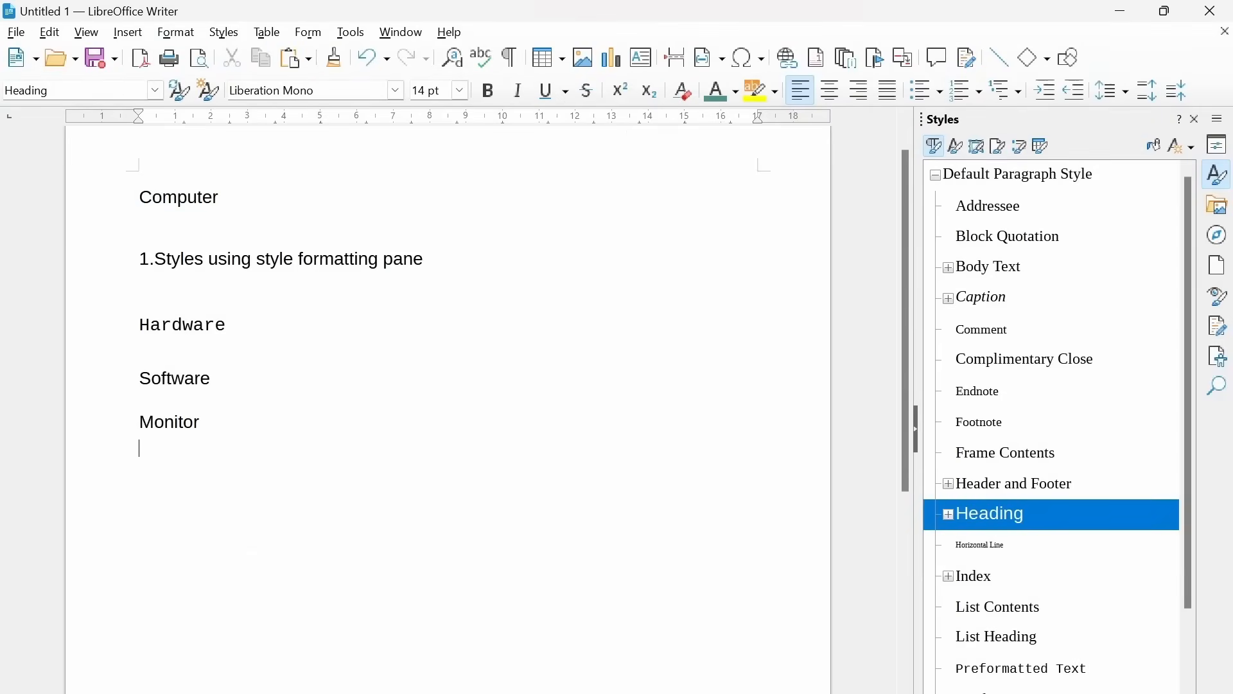
type("2")
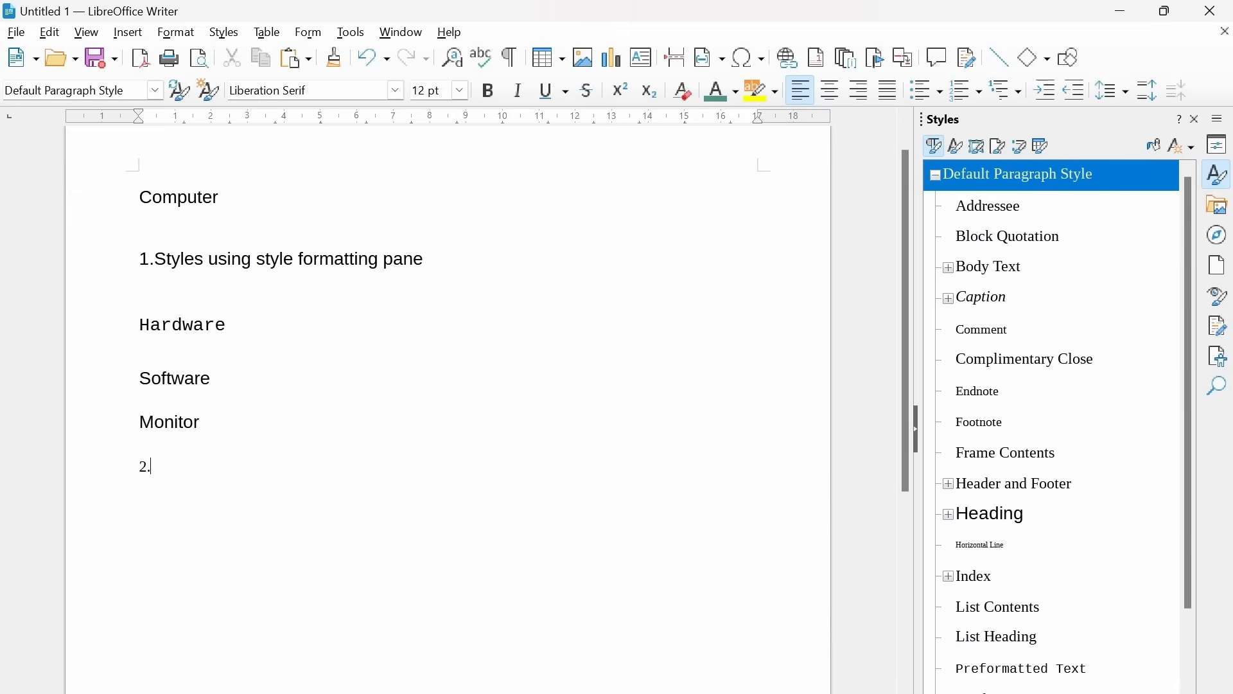
type(". Creating new style")
left_click(140, 508)
left_click_drag(271, 467, 140, 451)
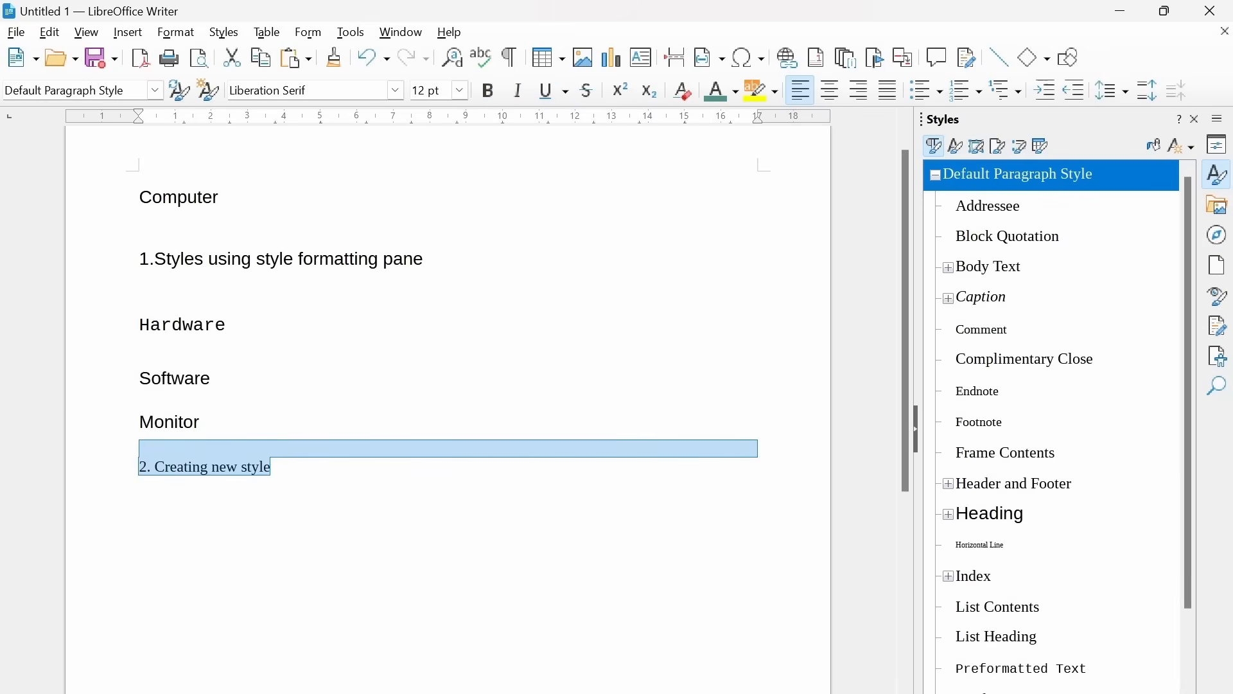
Step: Format the new line as 36 pt, bold, underlined, red Arial Black
left_click(460, 90)
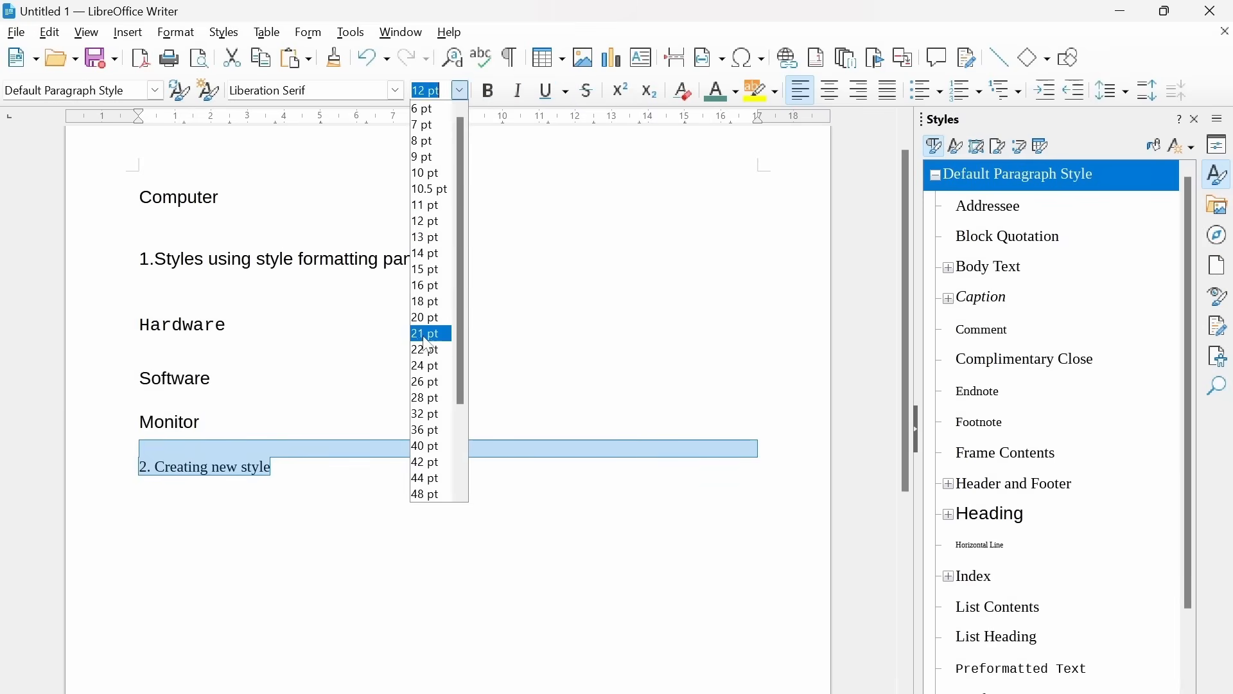
left_click(427, 430)
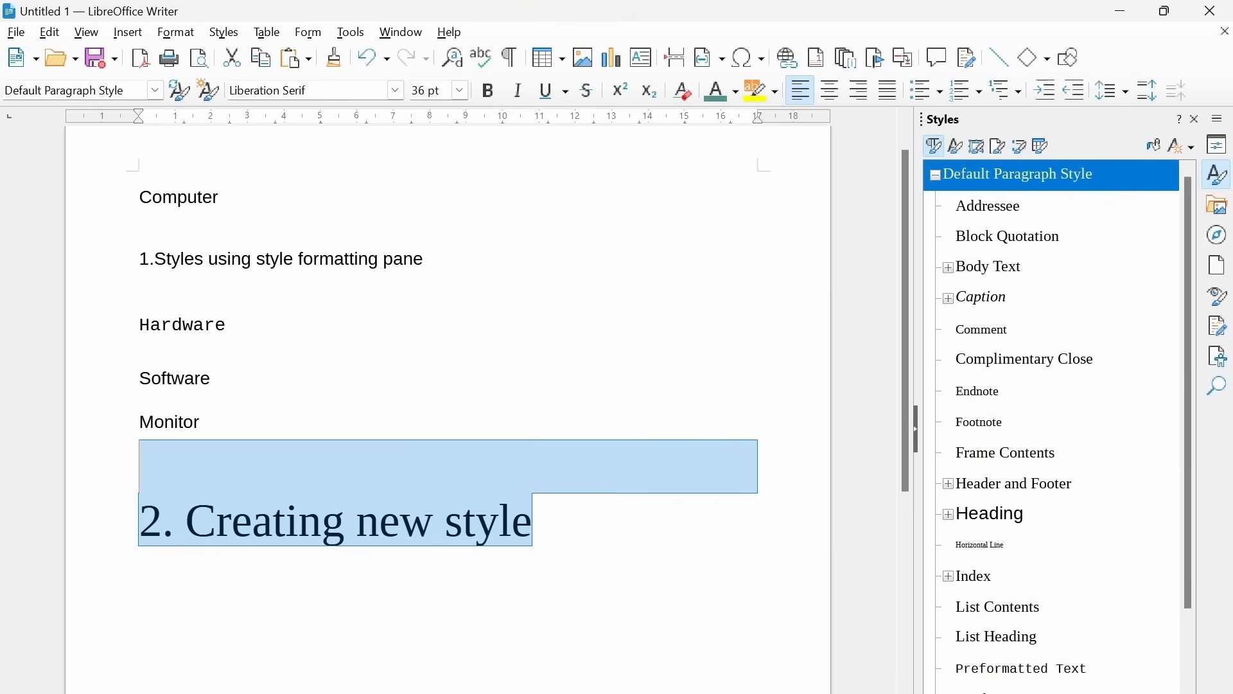
left_click(489, 90)
left_click(551, 96)
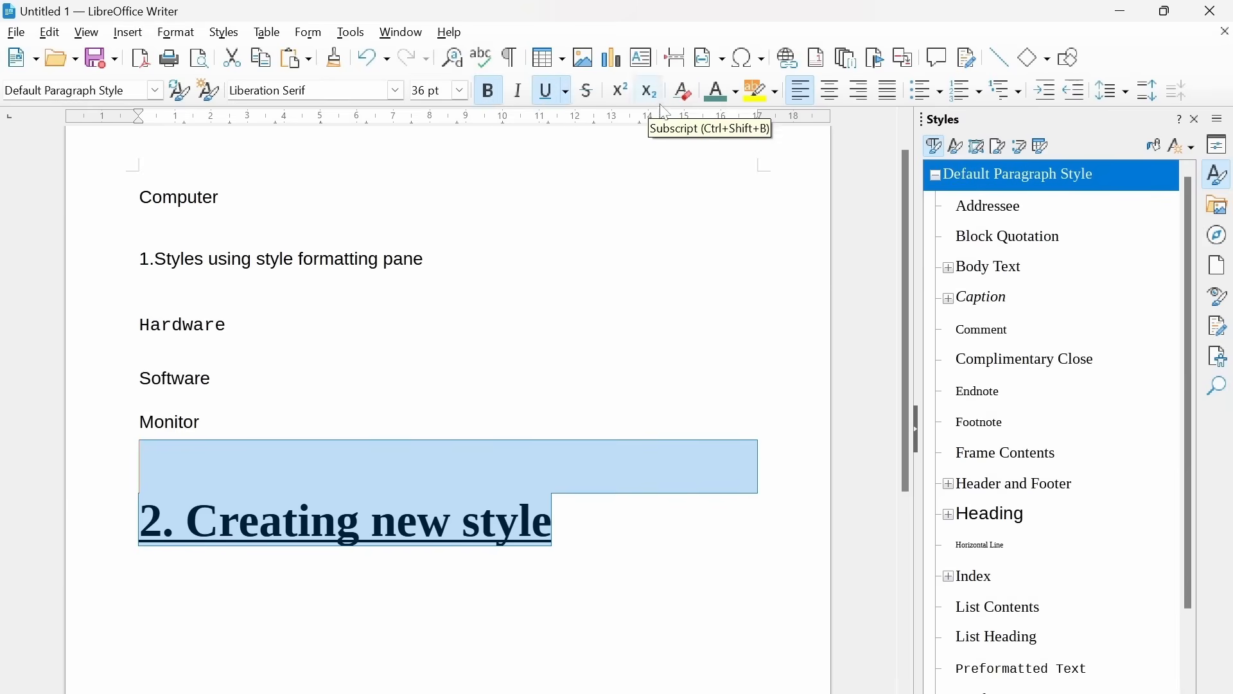
left_click(740, 102)
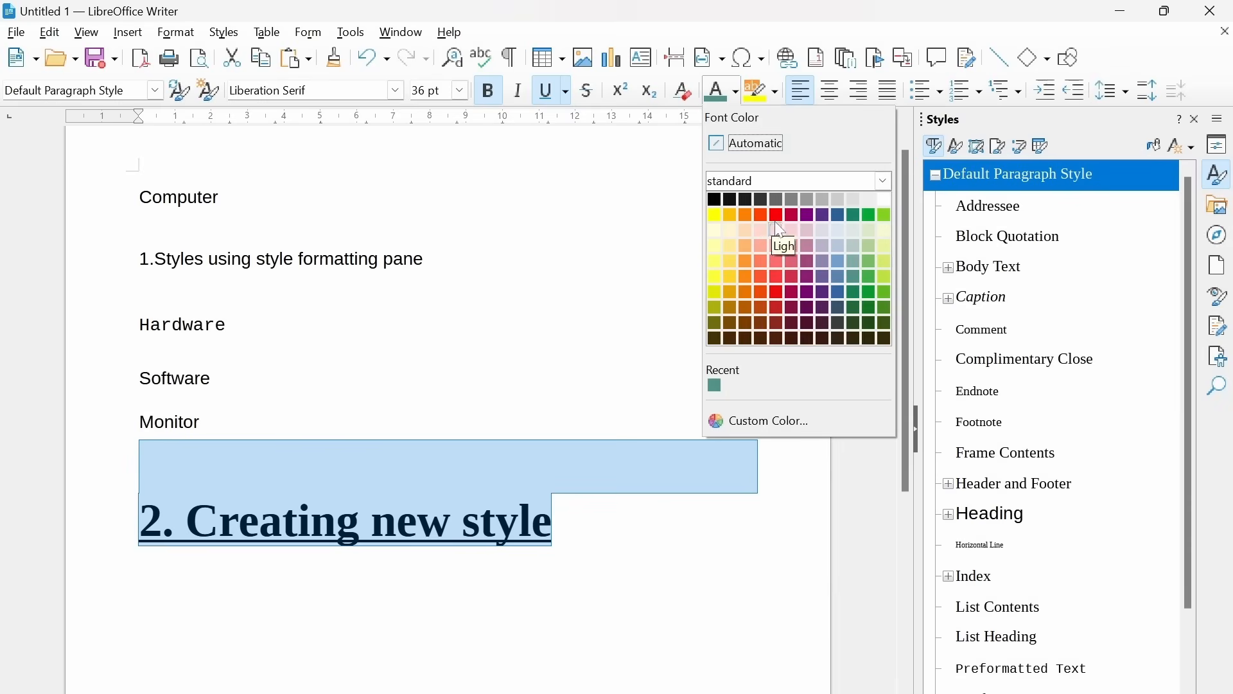
left_click(778, 217)
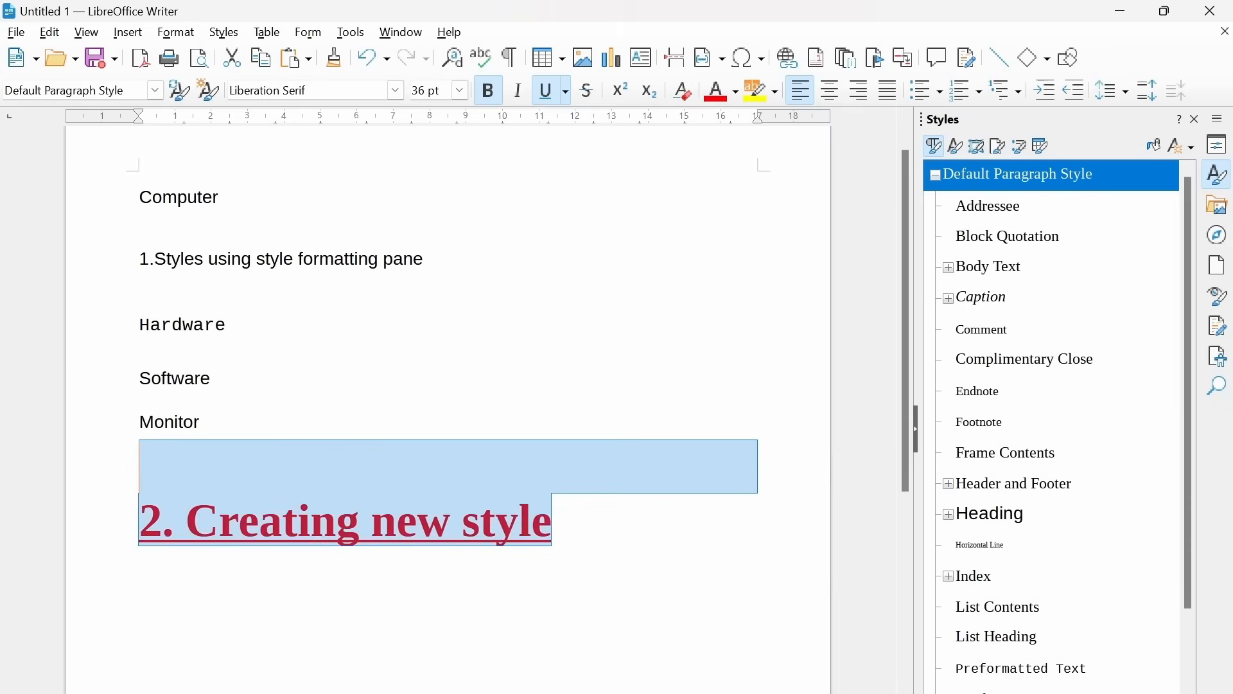
left_click(397, 91)
left_click(293, 301)
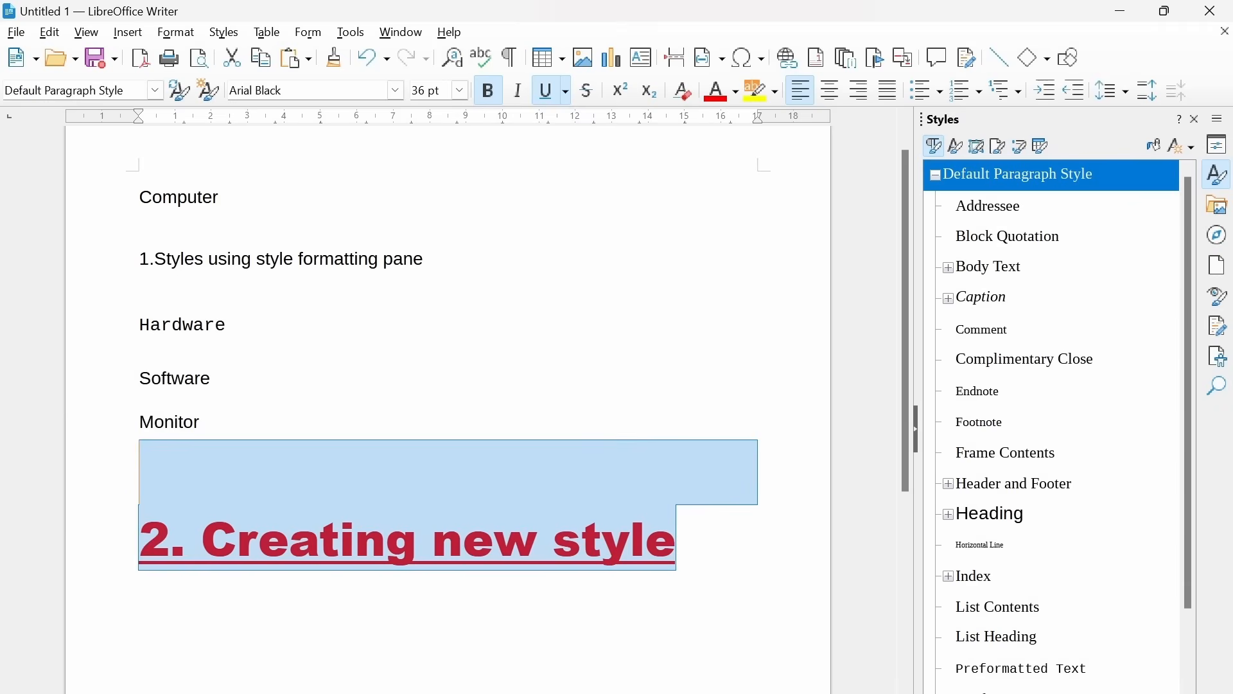
scroll(448, 357, "down", 3)
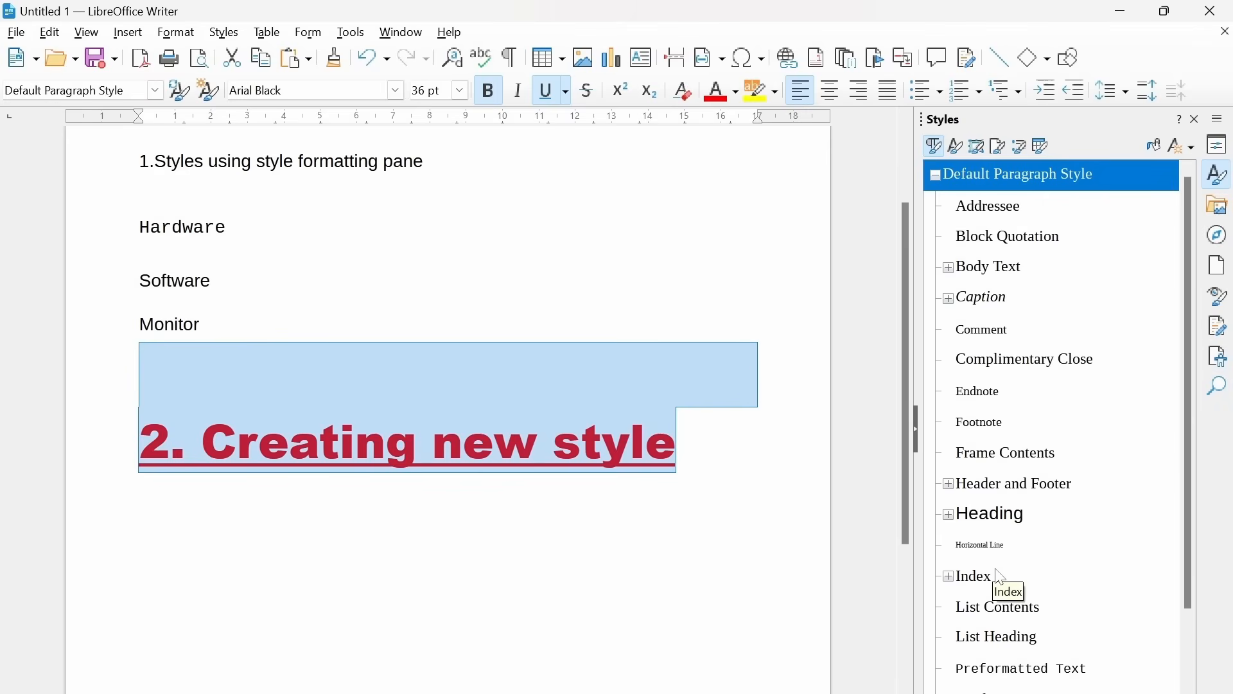
left_click(1193, 145)
left_click(1194, 148)
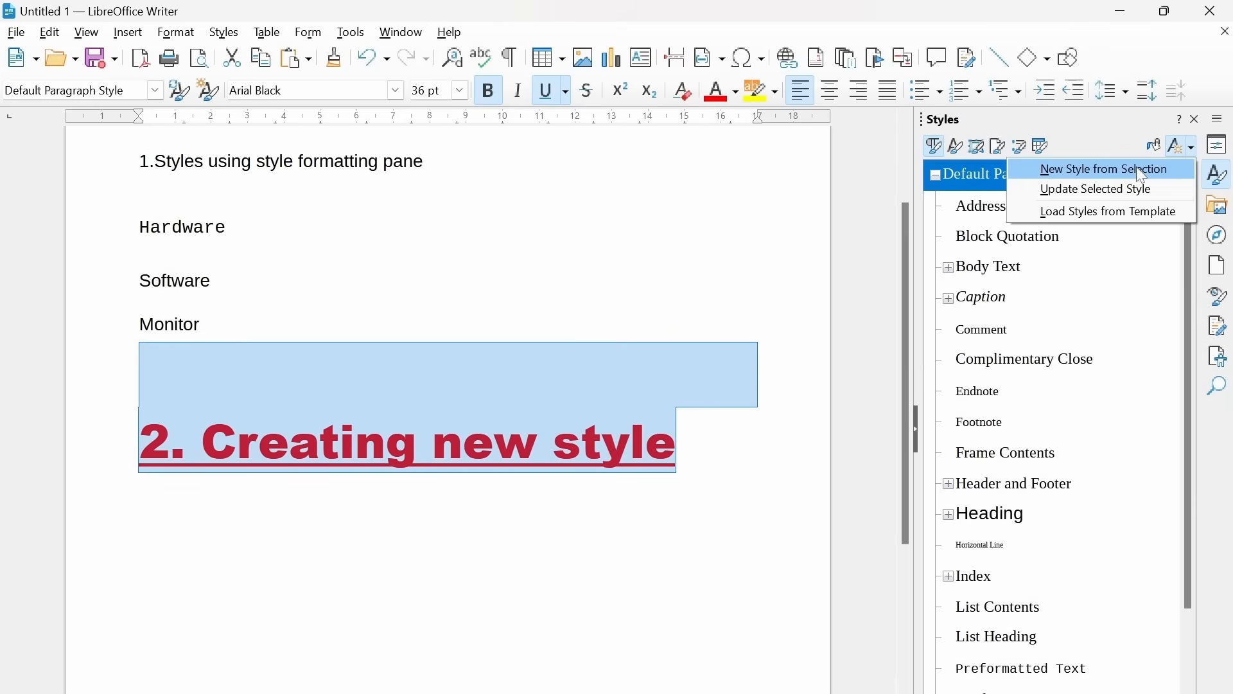
Step: Use New Style from Selection to save the heading's formatting as 'my new style'
left_click(1104, 180)
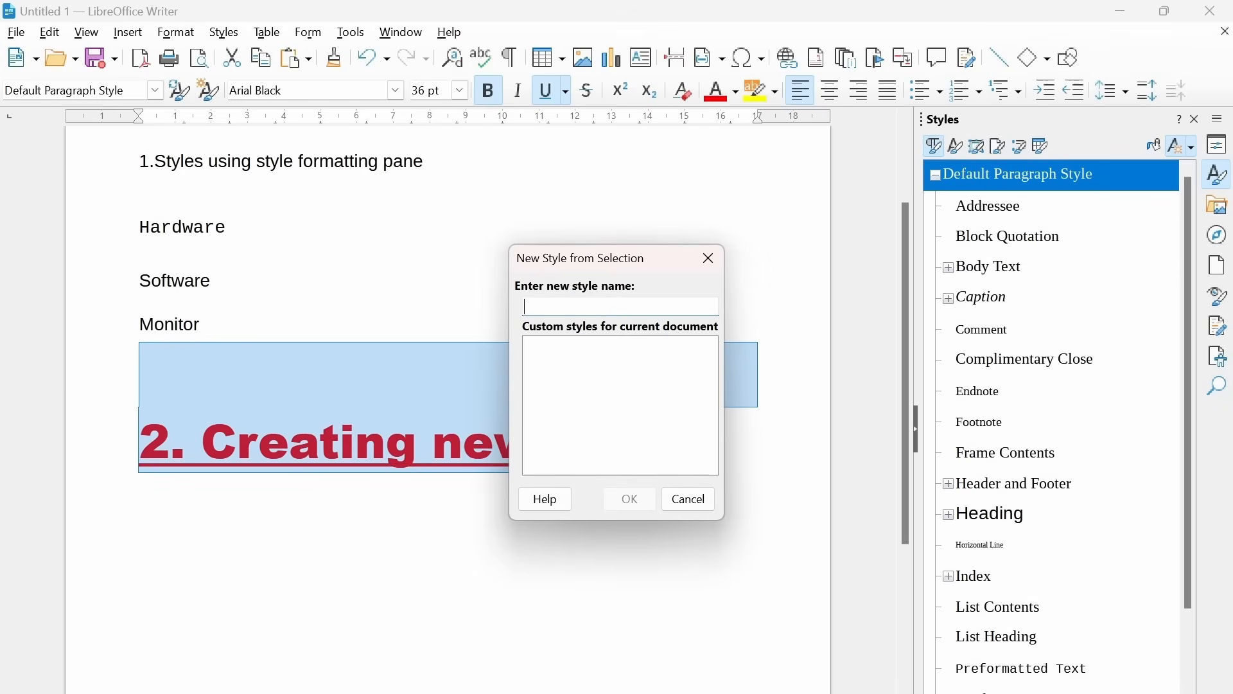
type("my new style")
triple_click(572, 307)
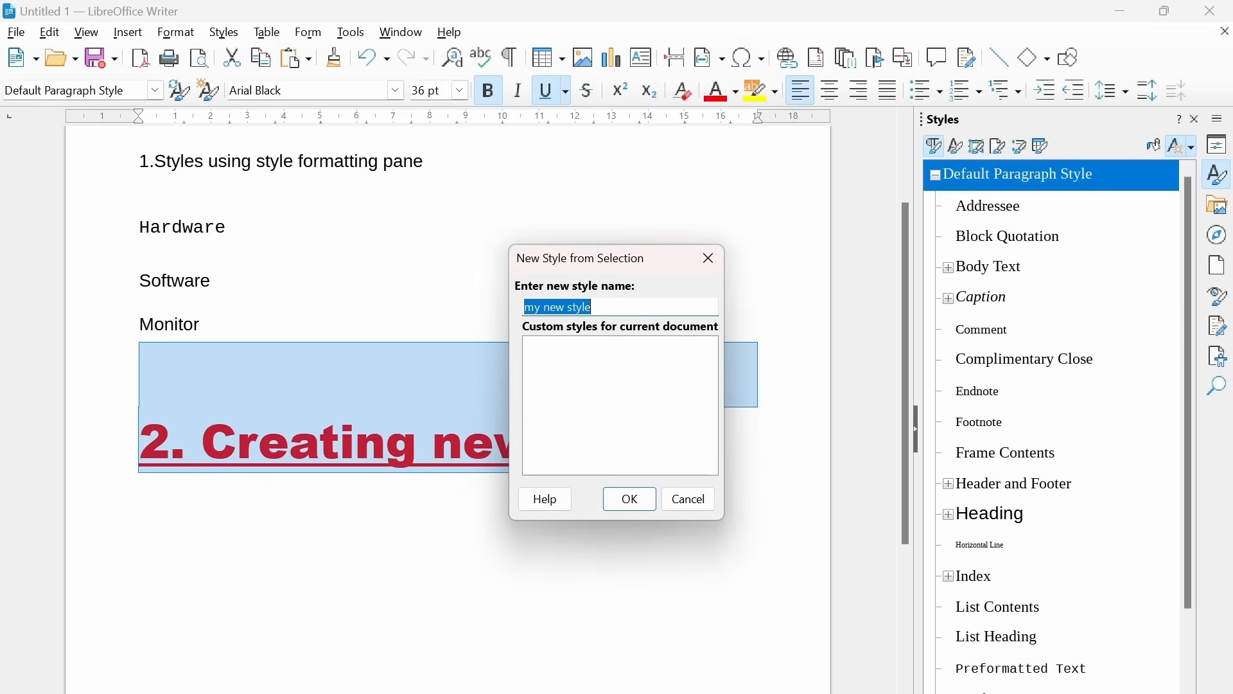
left_click(641, 501)
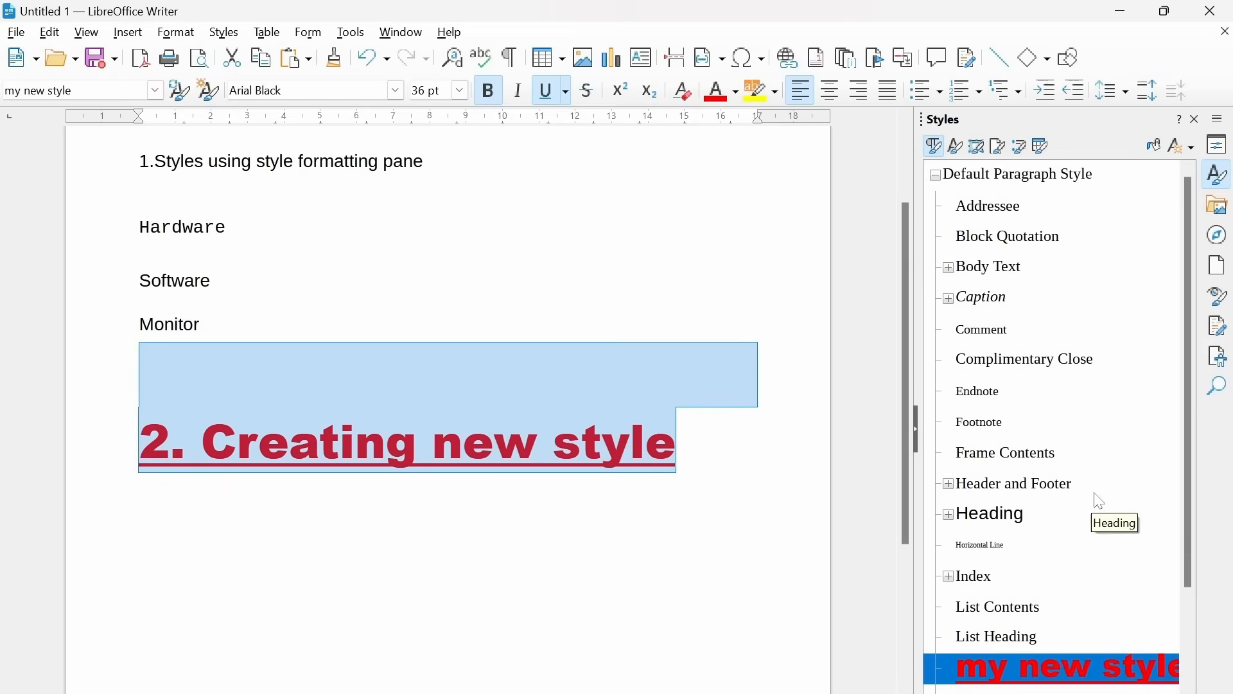
Step: Apply 'my new style' to the Monitor and Software lines
scroll(1066, 462, "down", 2)
scroll(1054, 441, "up", 2)
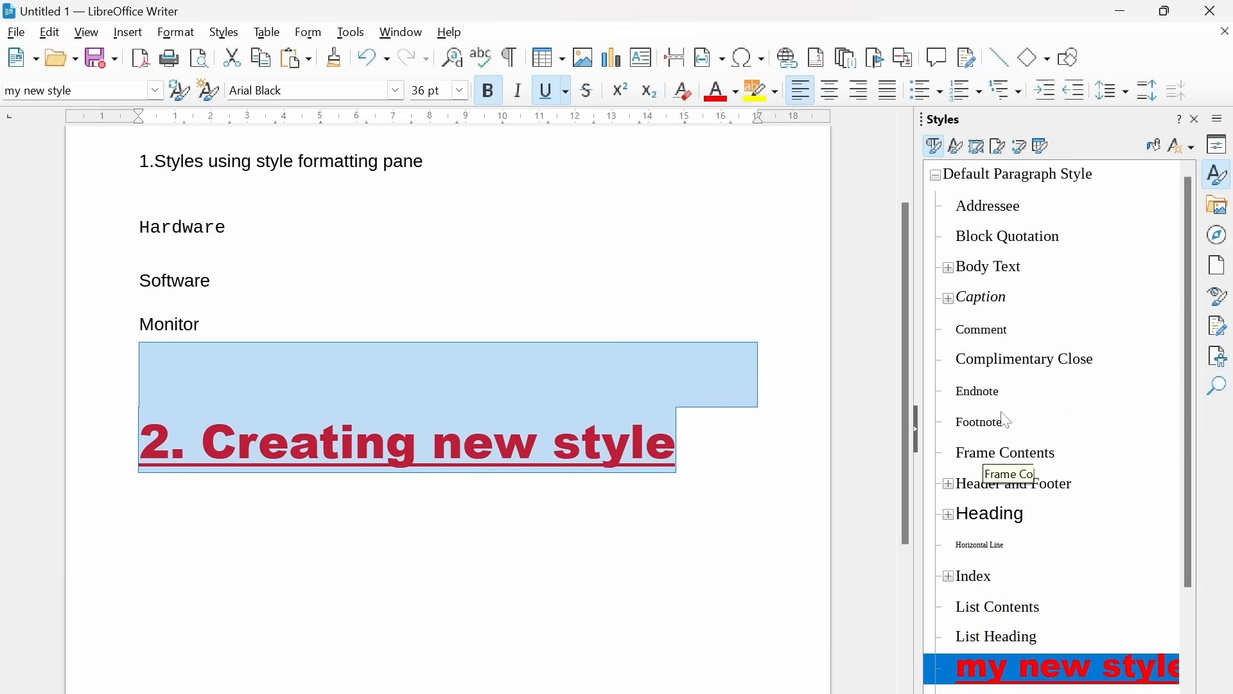
scroll(1080, 642, "down", 2)
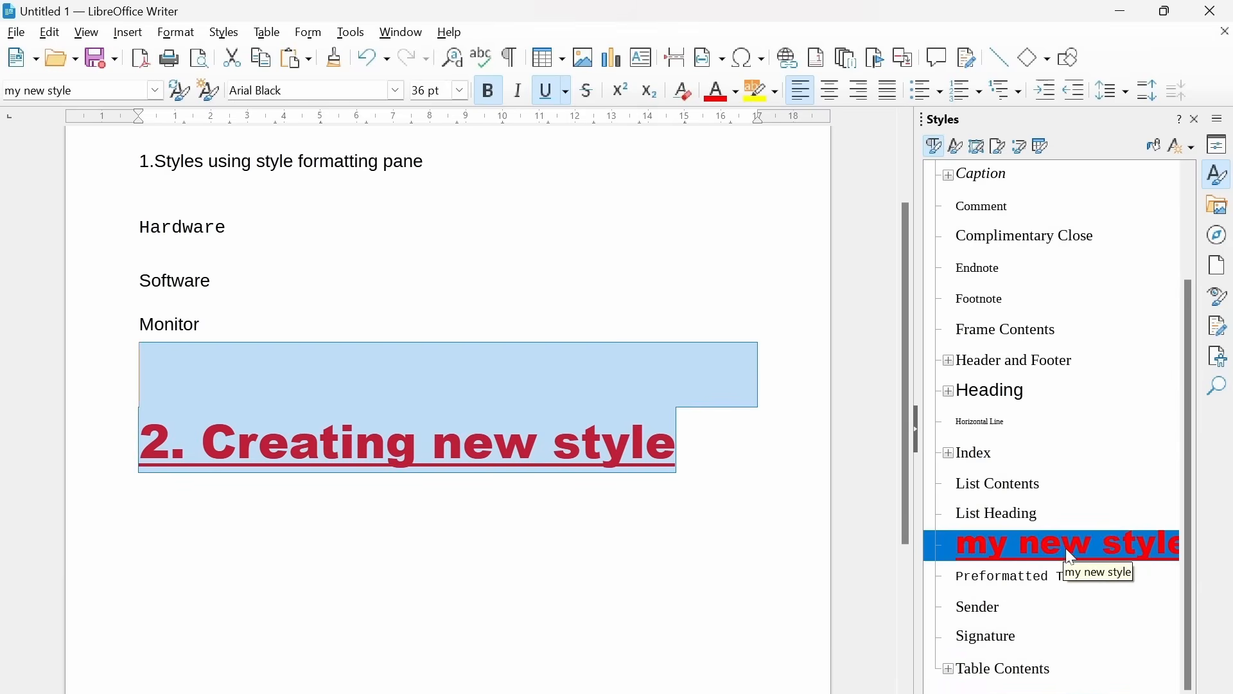
key("End")
scroll(1061, 571, "up", 2)
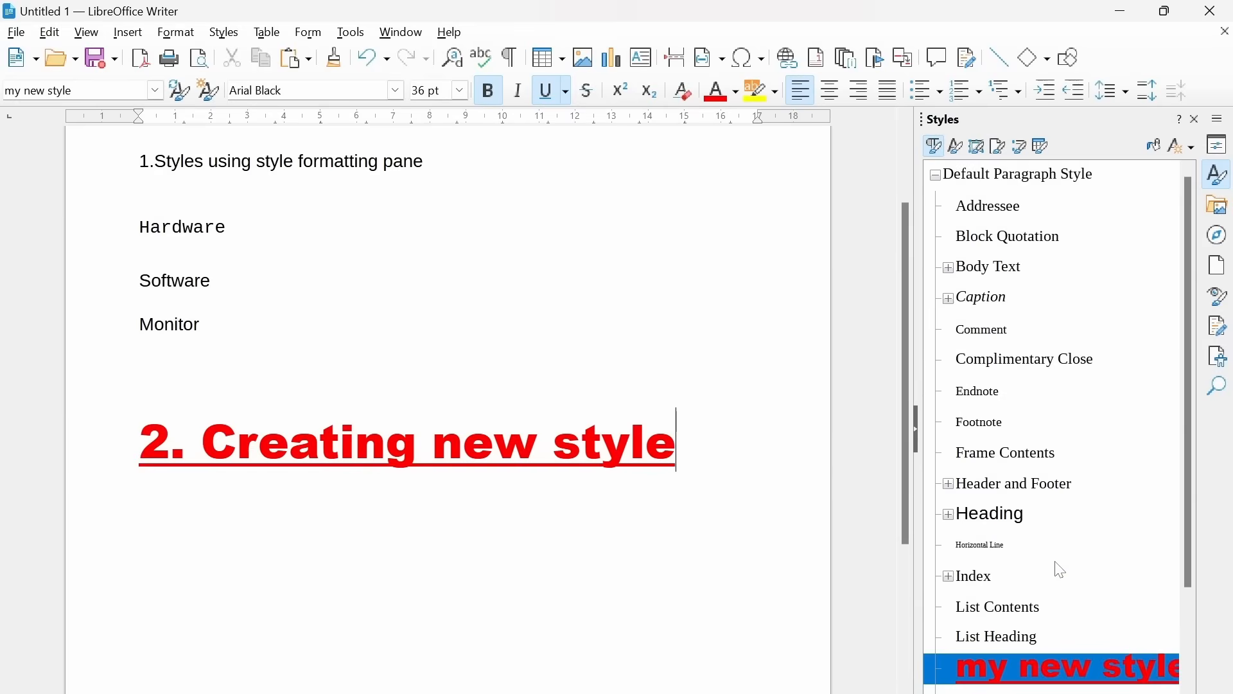
scroll(1058, 577, "down", 2)
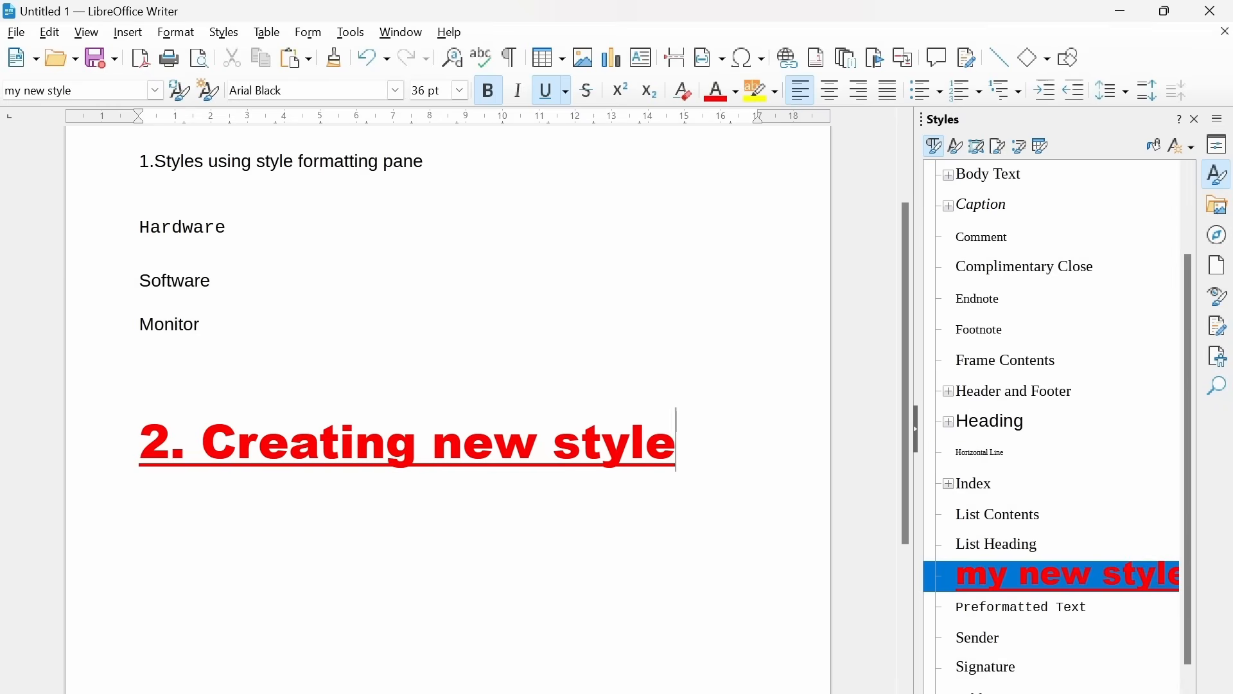
left_click_drag(141, 324, 200, 324)
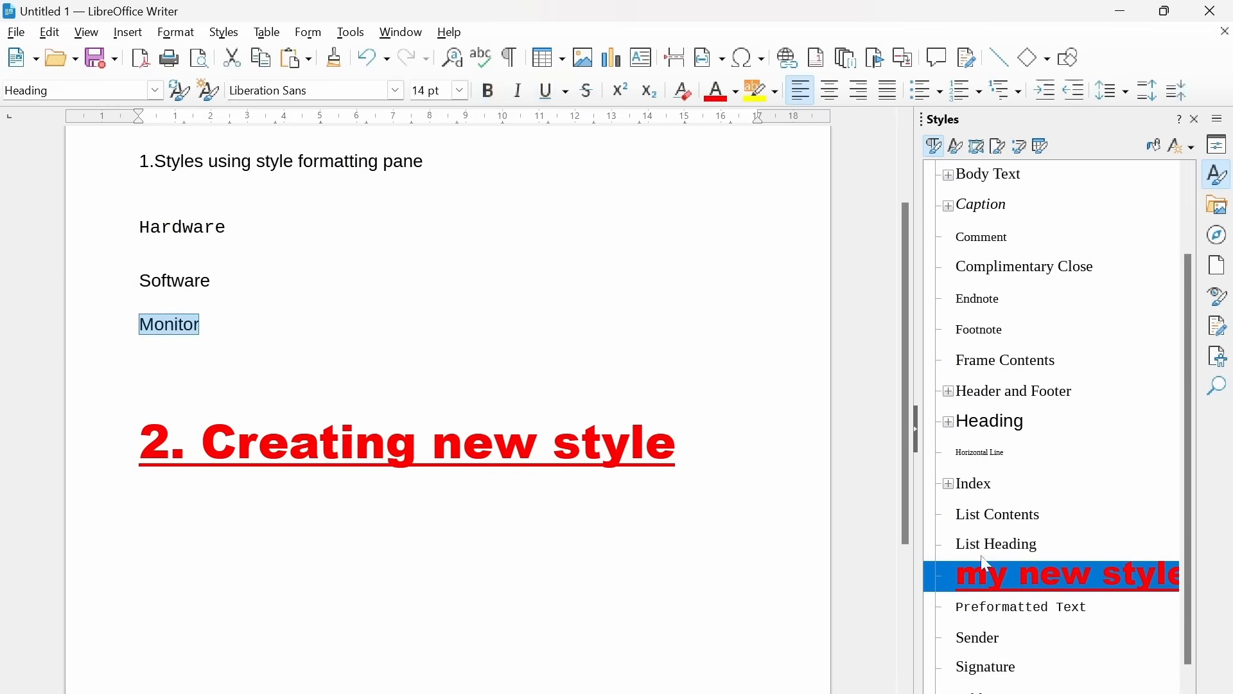
double_click(1086, 677)
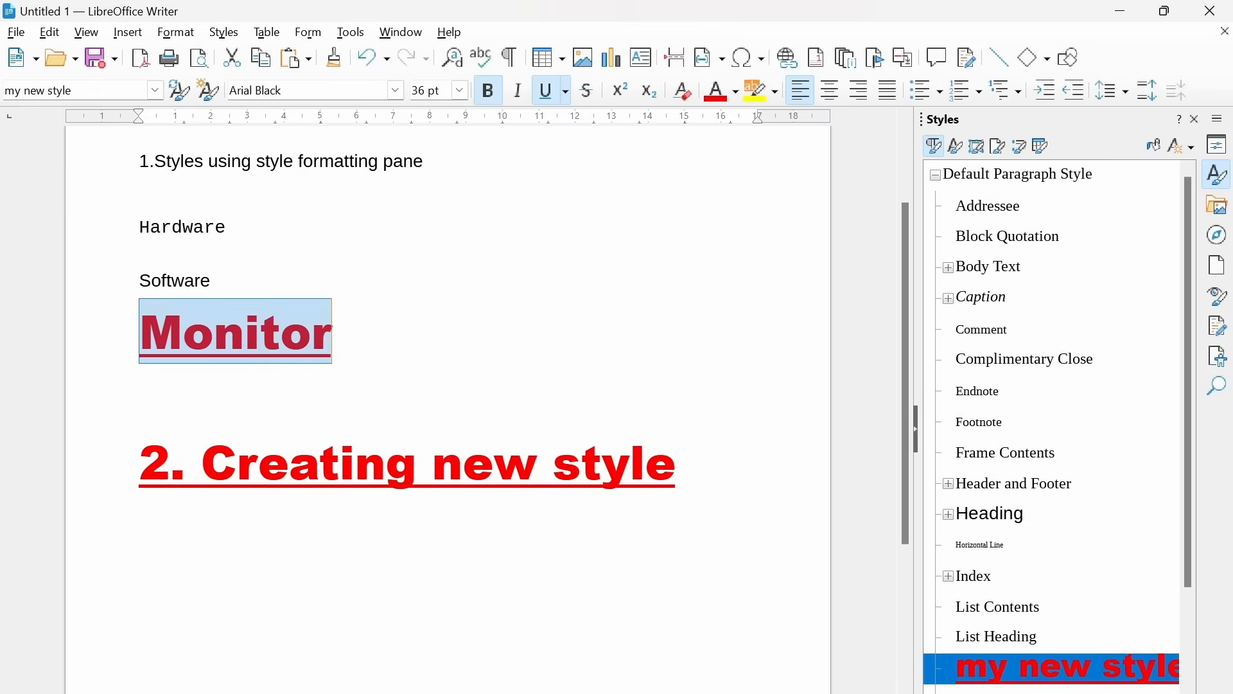
left_click_drag(211, 280, 139, 281)
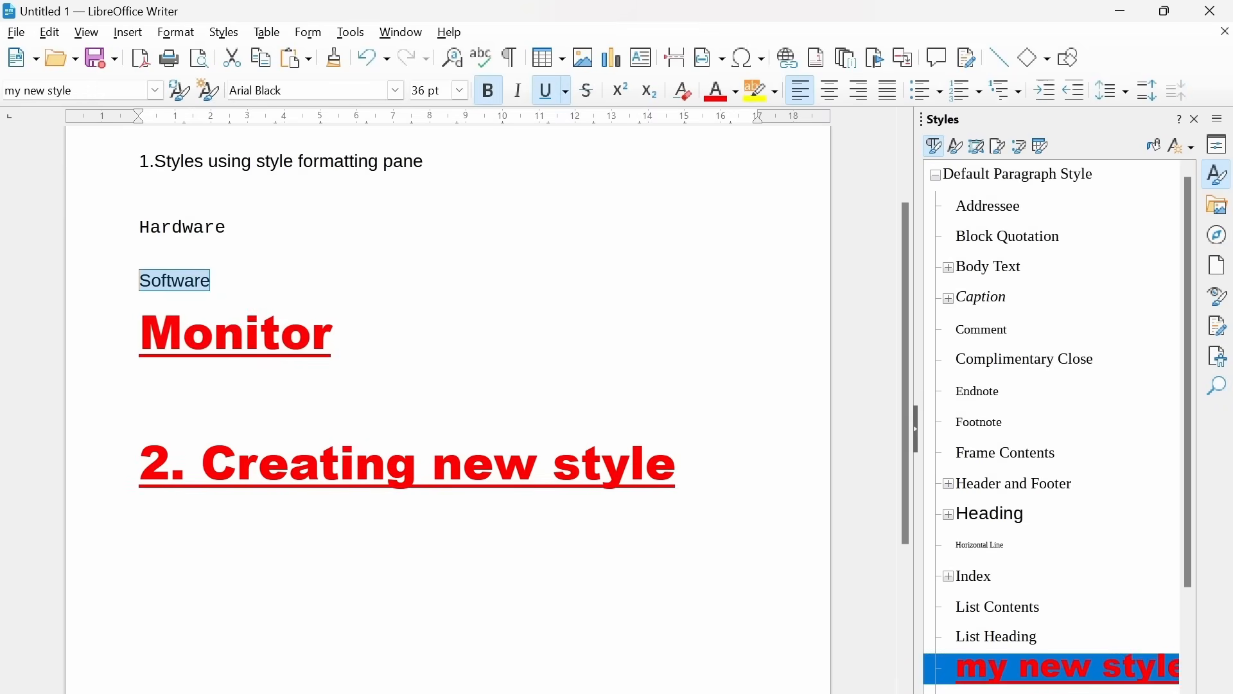
double_click(1068, 670)
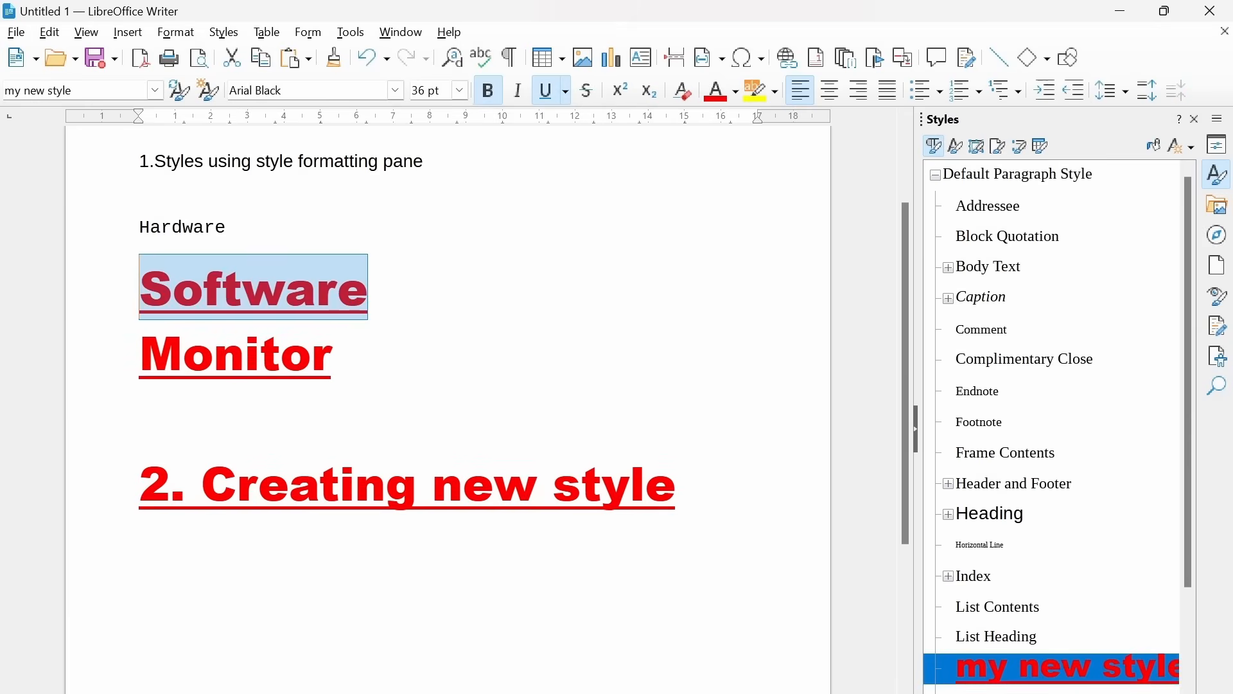
left_click(332, 352)
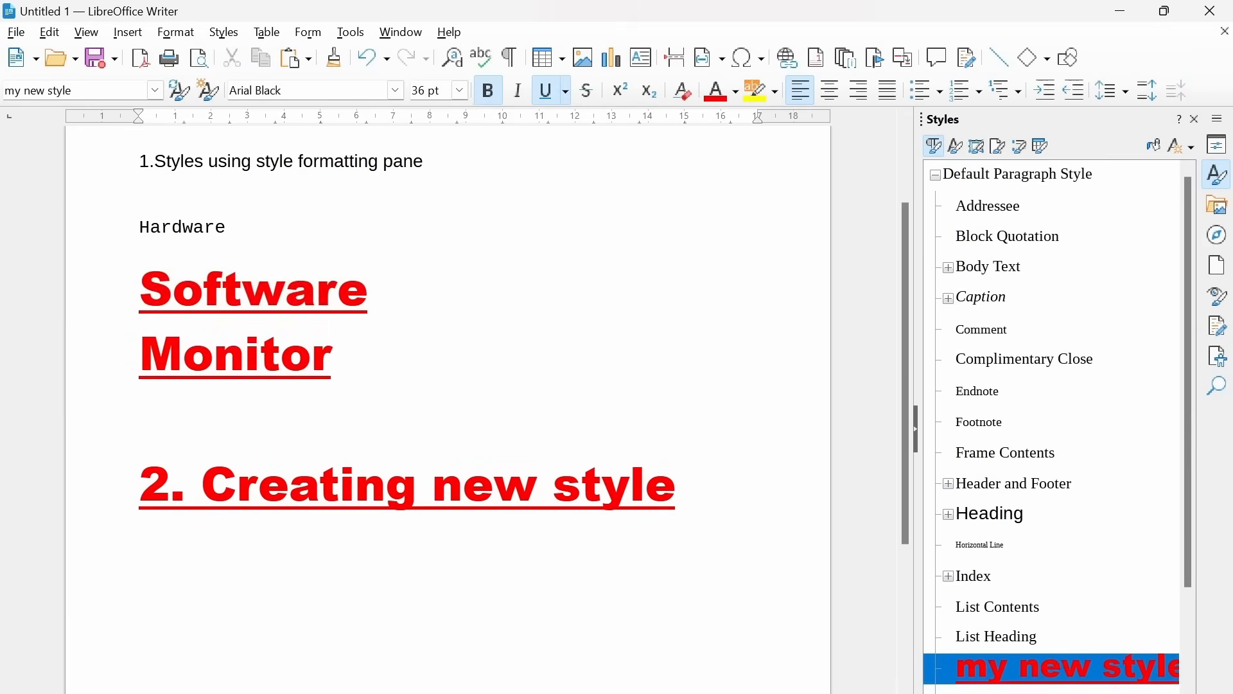
scroll(1063, 515, "down", 2)
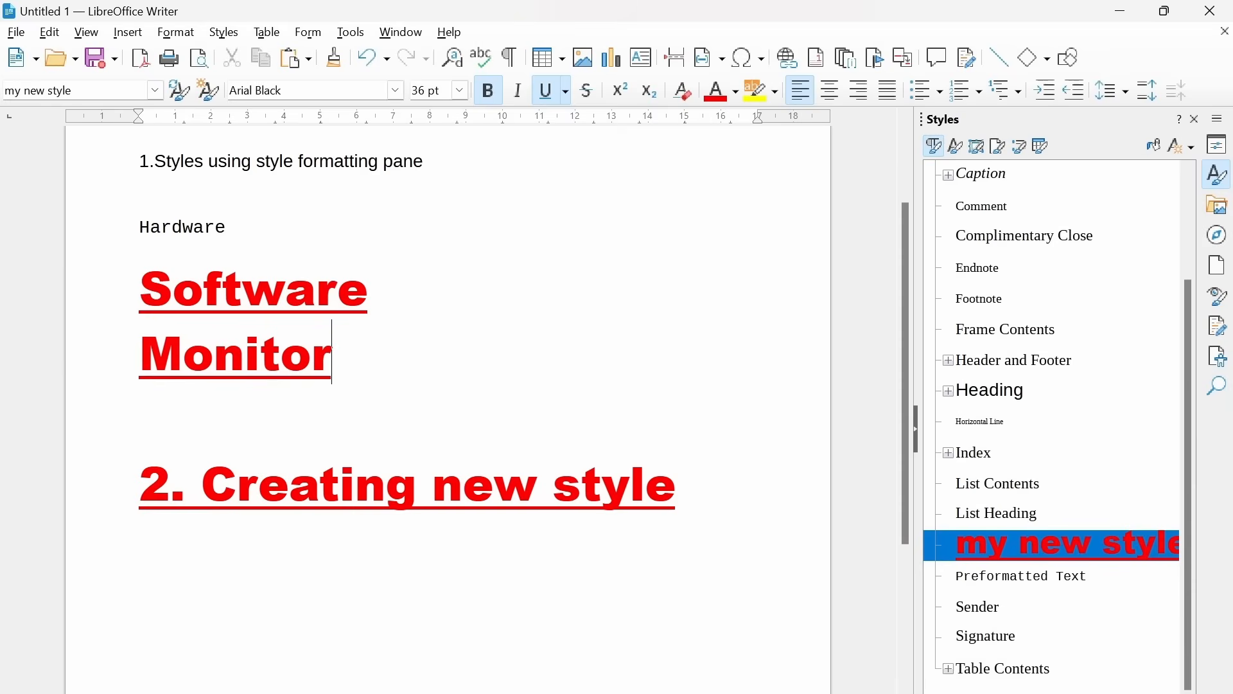
Step: Add a 'Drag and drop method' line in Default Paragraph Style below the heading
scroll(447, 409, "down", 2)
type("dr")
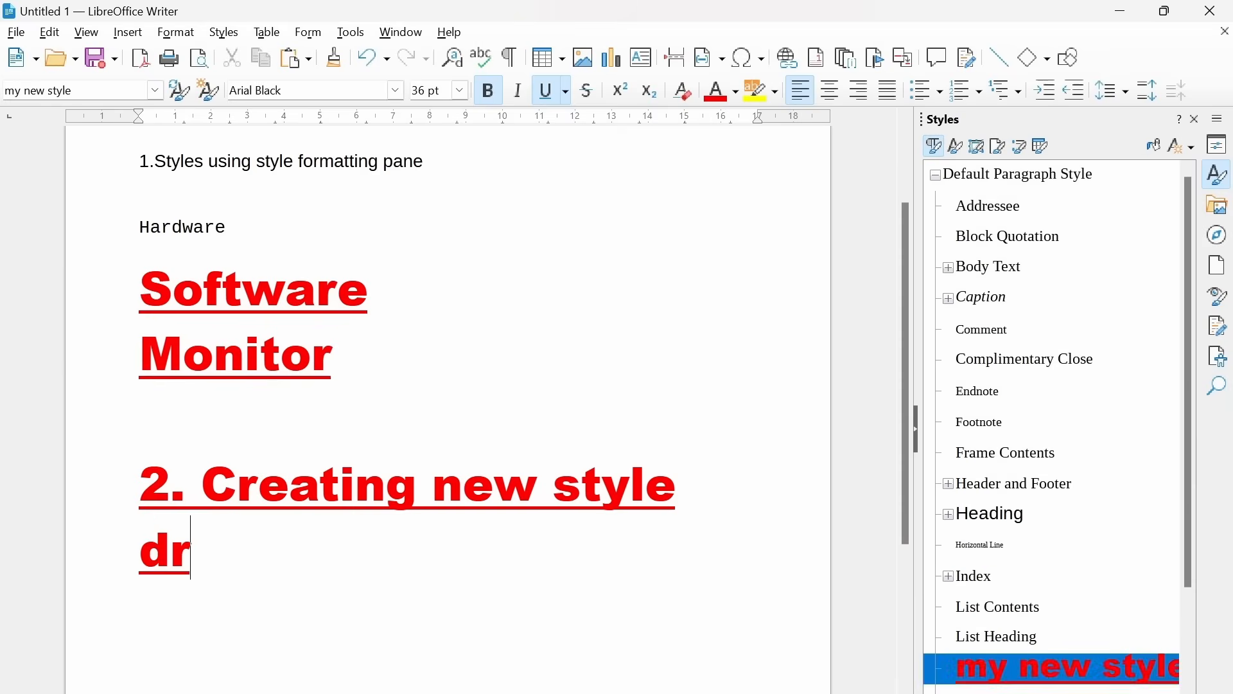
type("G")
key("BackSpace")
key("BackSpace")
key("BackSpace")
key("BackSpace")
left_click(154, 91)
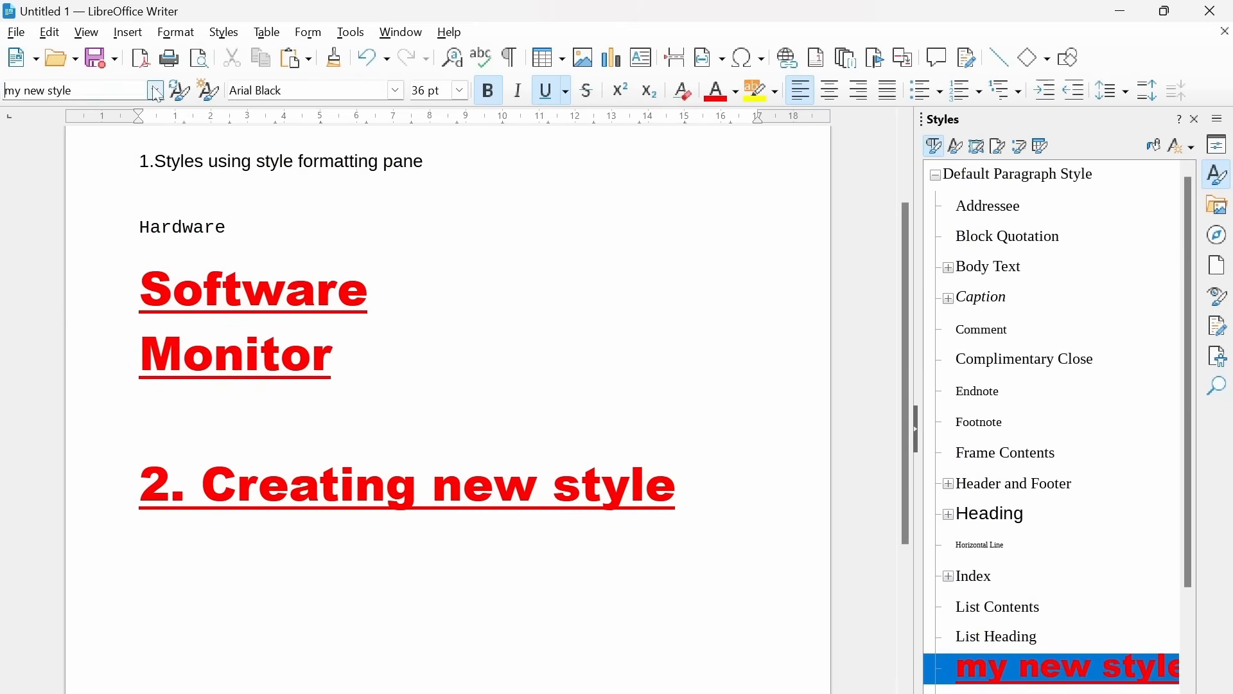
left_click(115, 111)
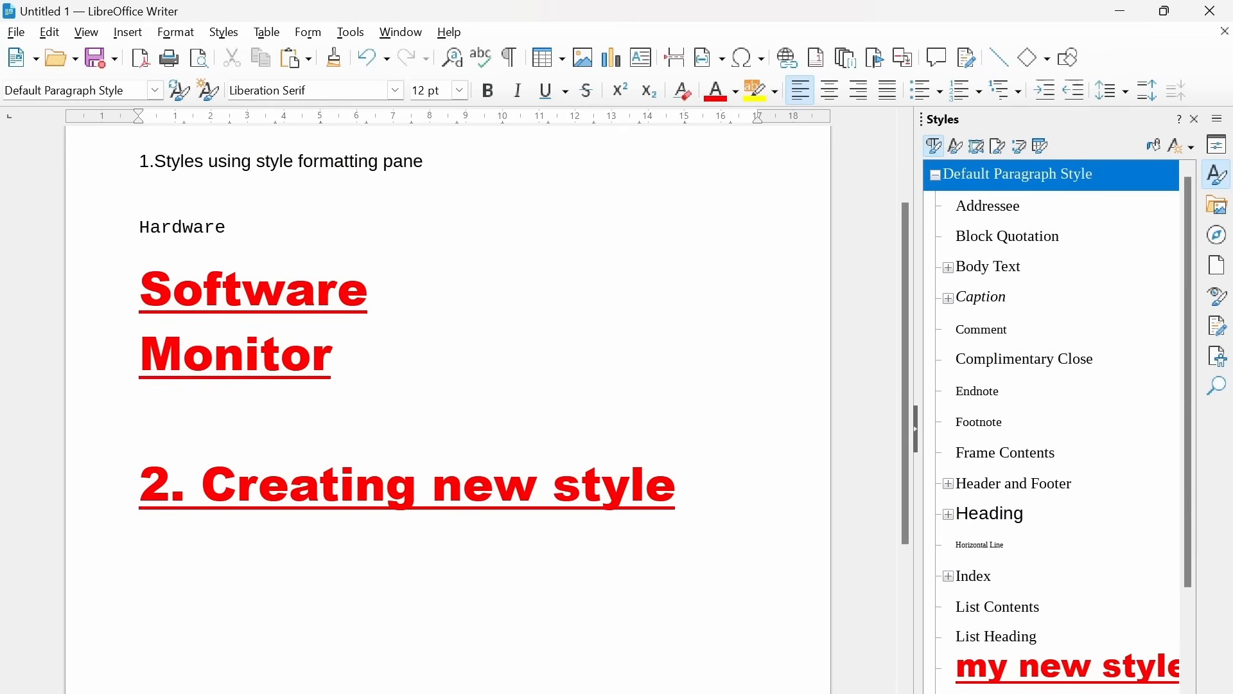
type("Drag and drop method")
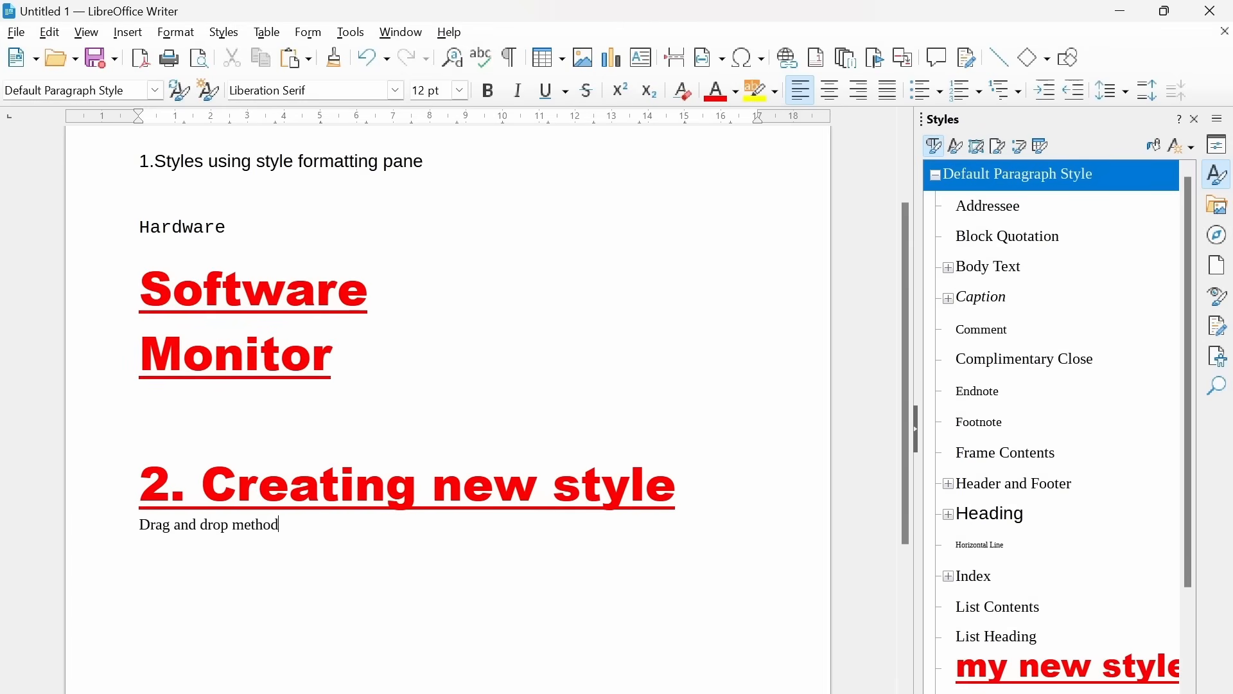
key("Return")
Step: Format the 'Drag and drop method' line as 32 pt bold Blackadder ITC in Dark Teal
left_click_drag(278, 525, 140, 525)
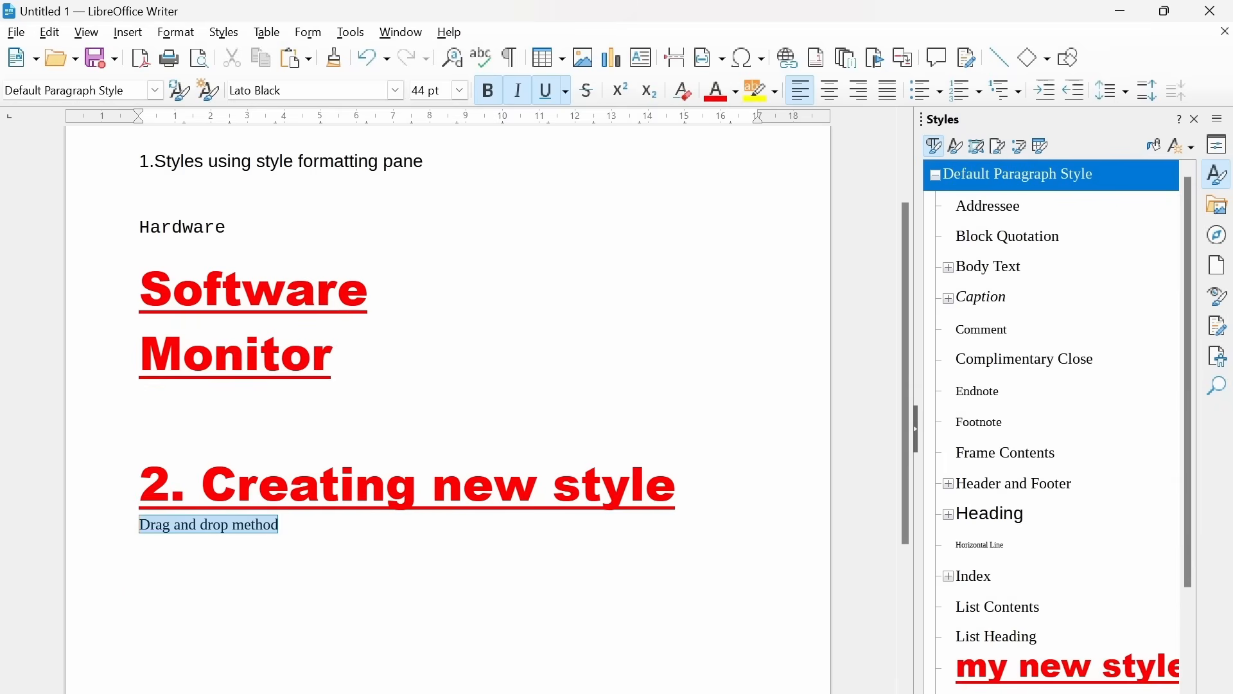
left_click(461, 90)
left_click(430, 426)
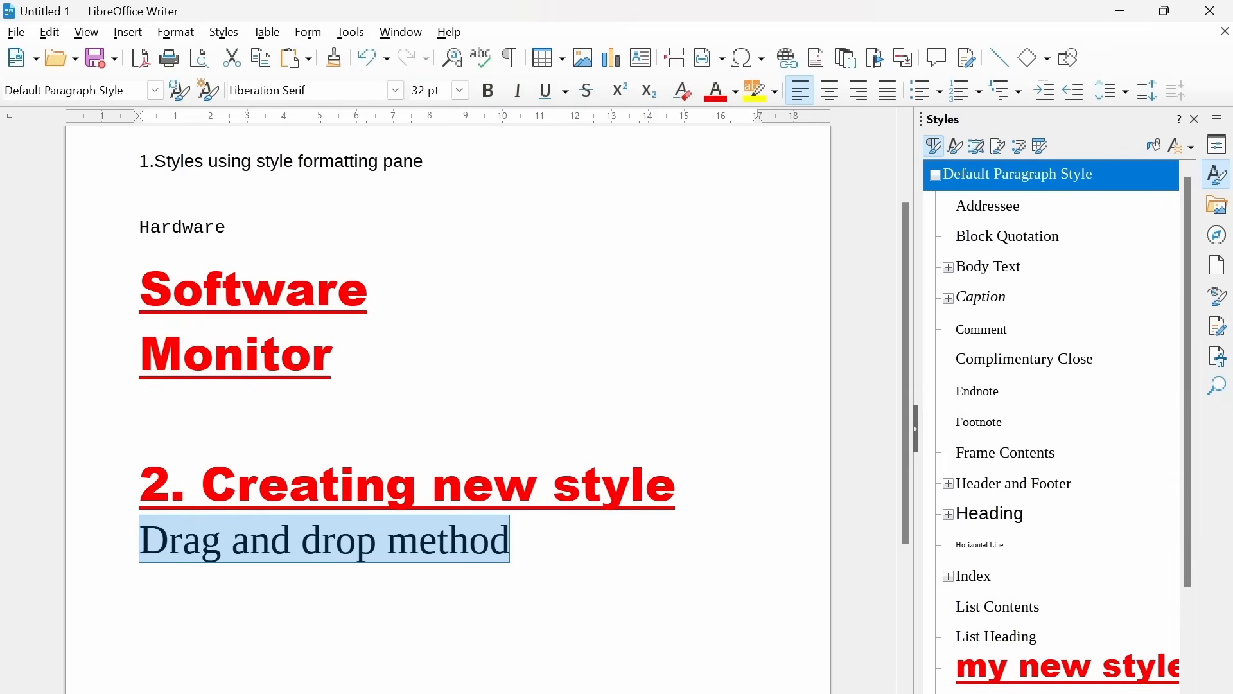
left_click(396, 90)
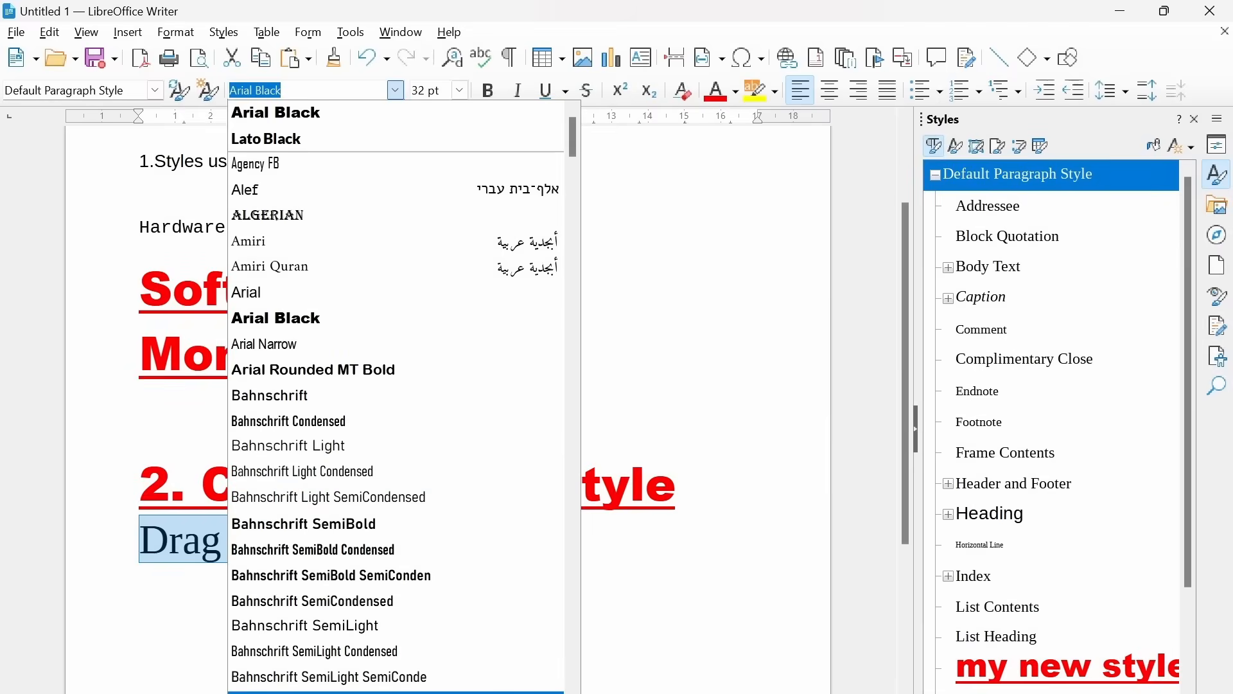
scroll(335, 604, "down", 6)
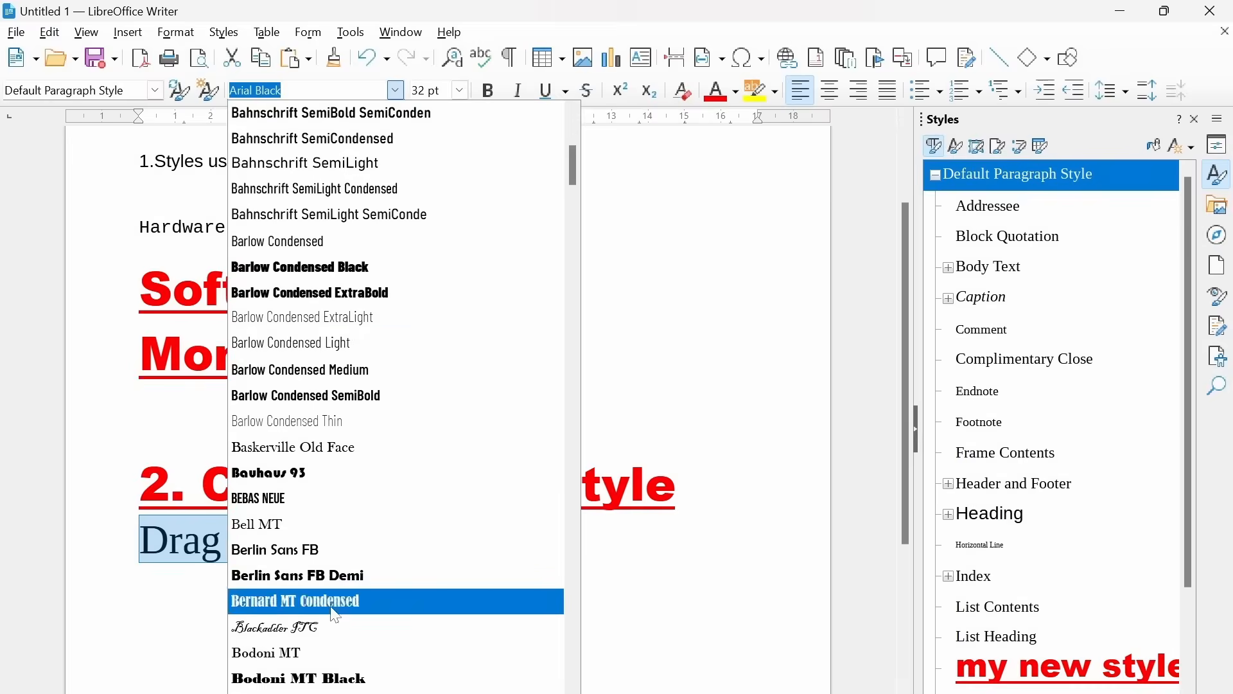
left_click(306, 627)
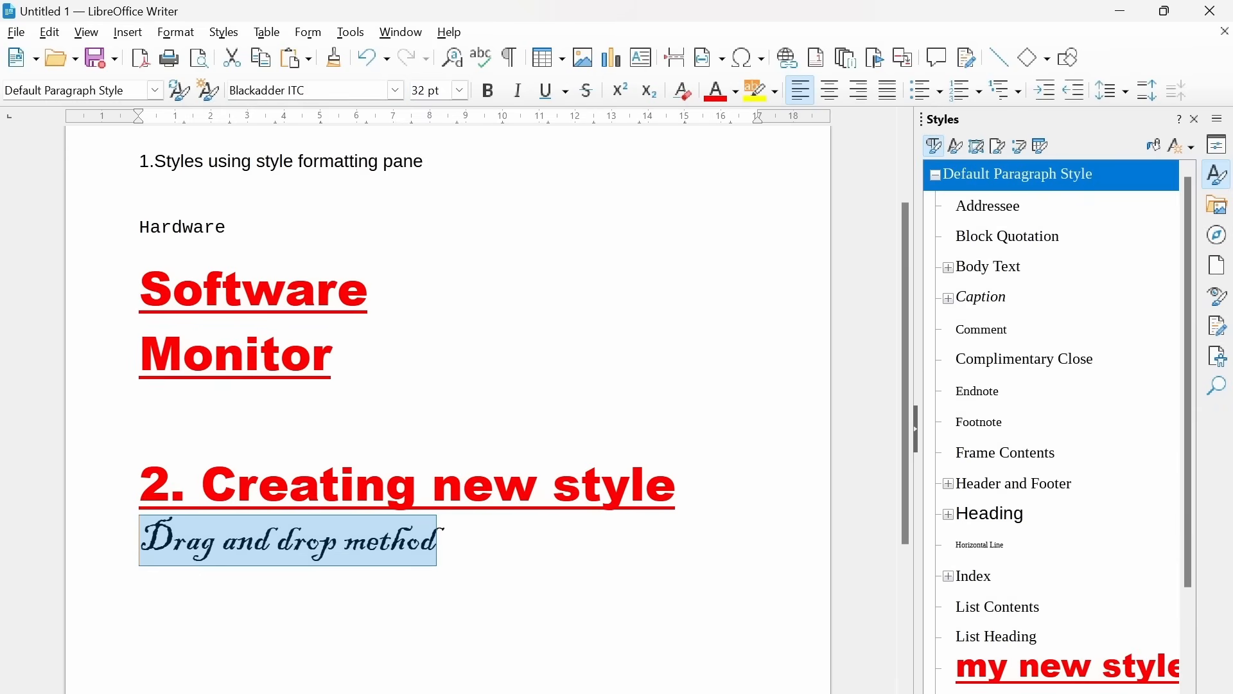
left_click(736, 92)
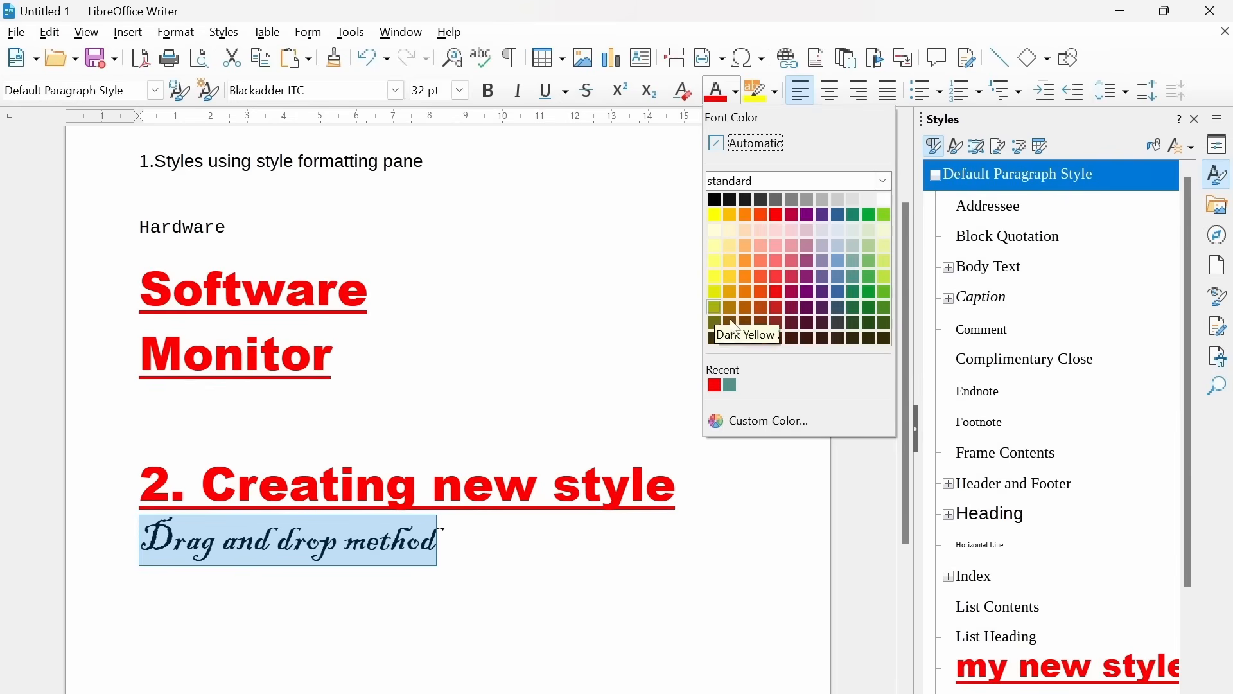
left_click(855, 337)
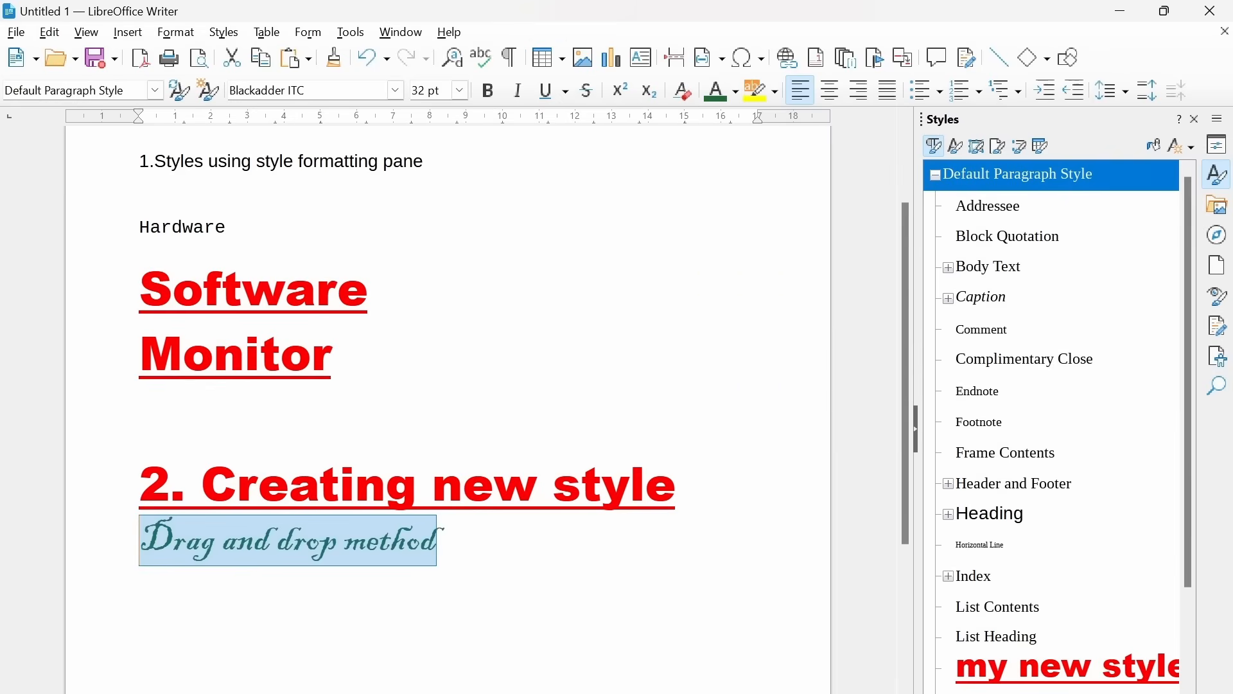
left_click(493, 96)
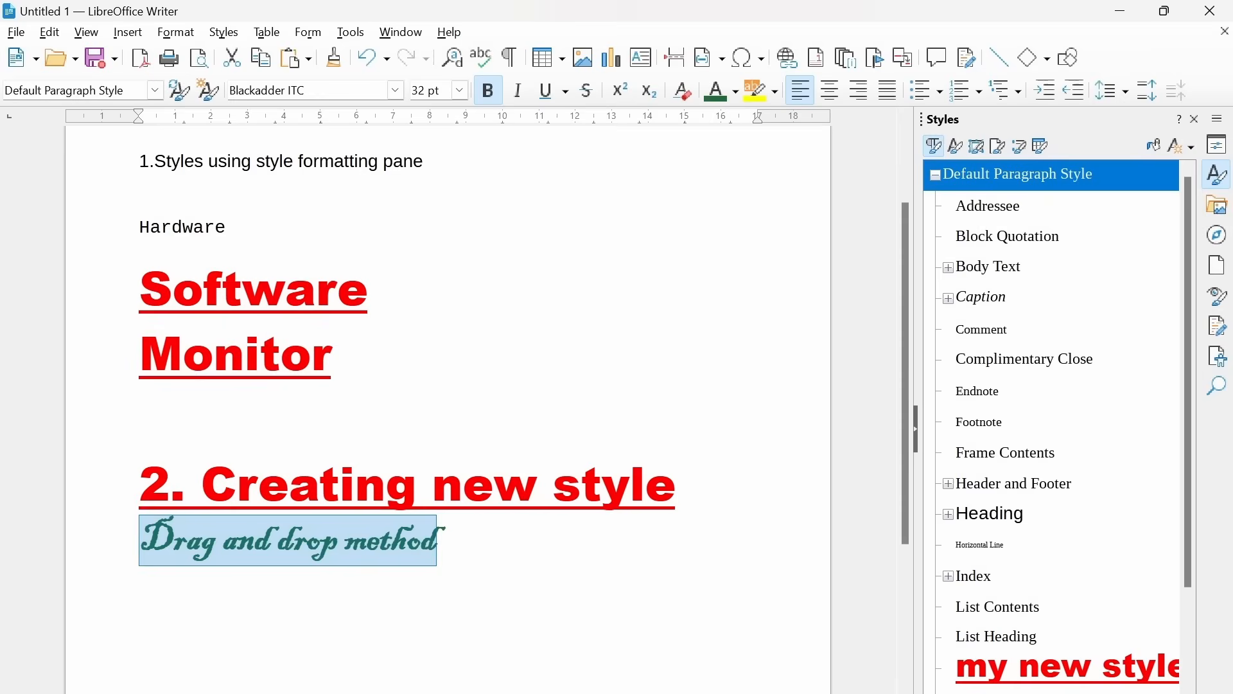
scroll(450, 360, "down", 1)
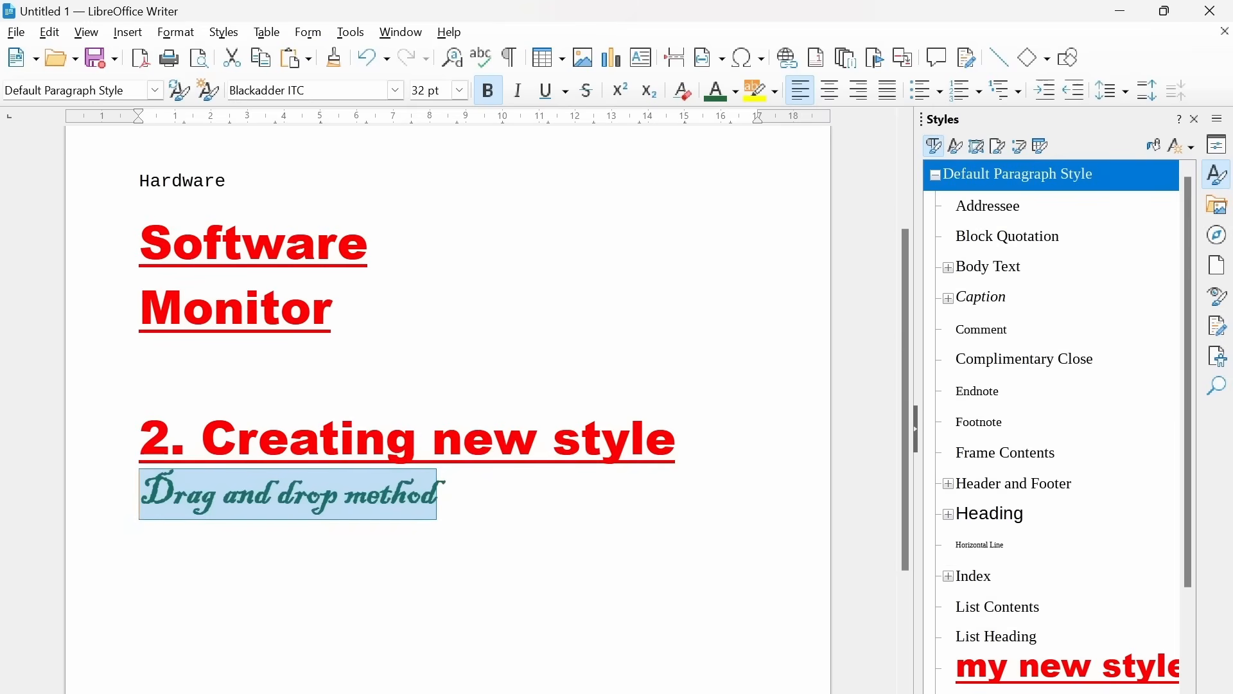
left_click(140, 552)
Step: Drag the formatted line into the Styles sidebar to save it as 'drag and drop style'
left_click_drag(438, 496, 139, 496)
left_click_drag(417, 498, 1020, 422)
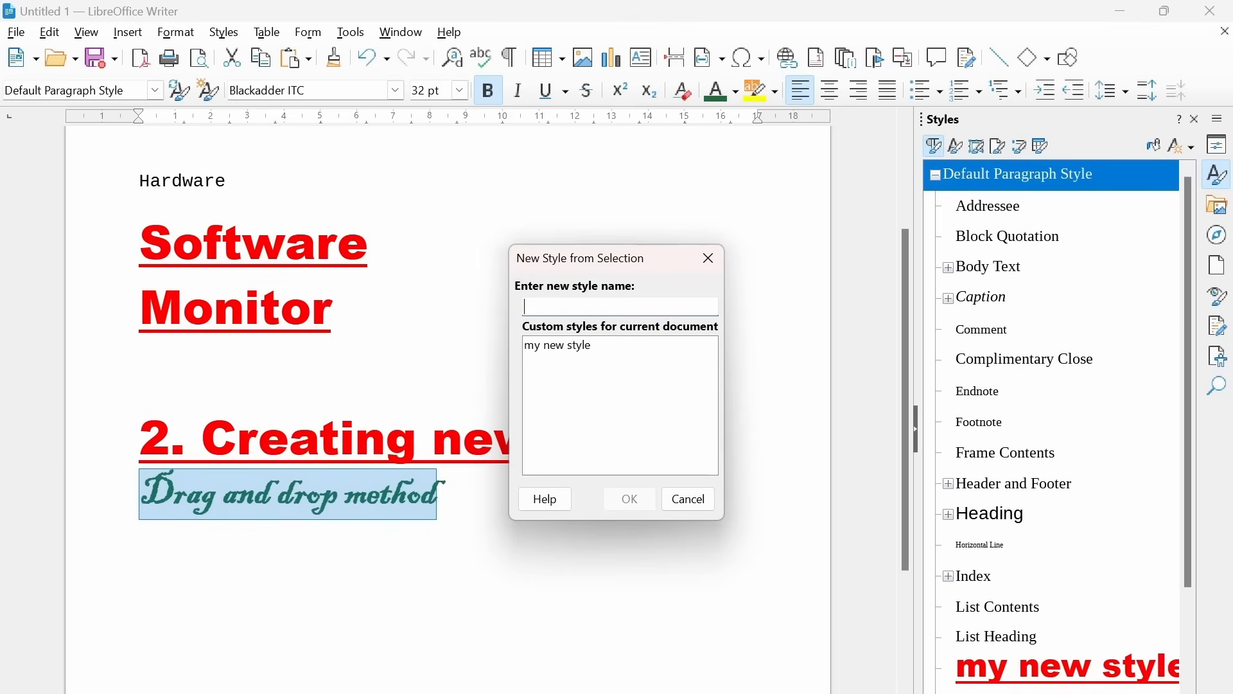
type("drag and drop style")
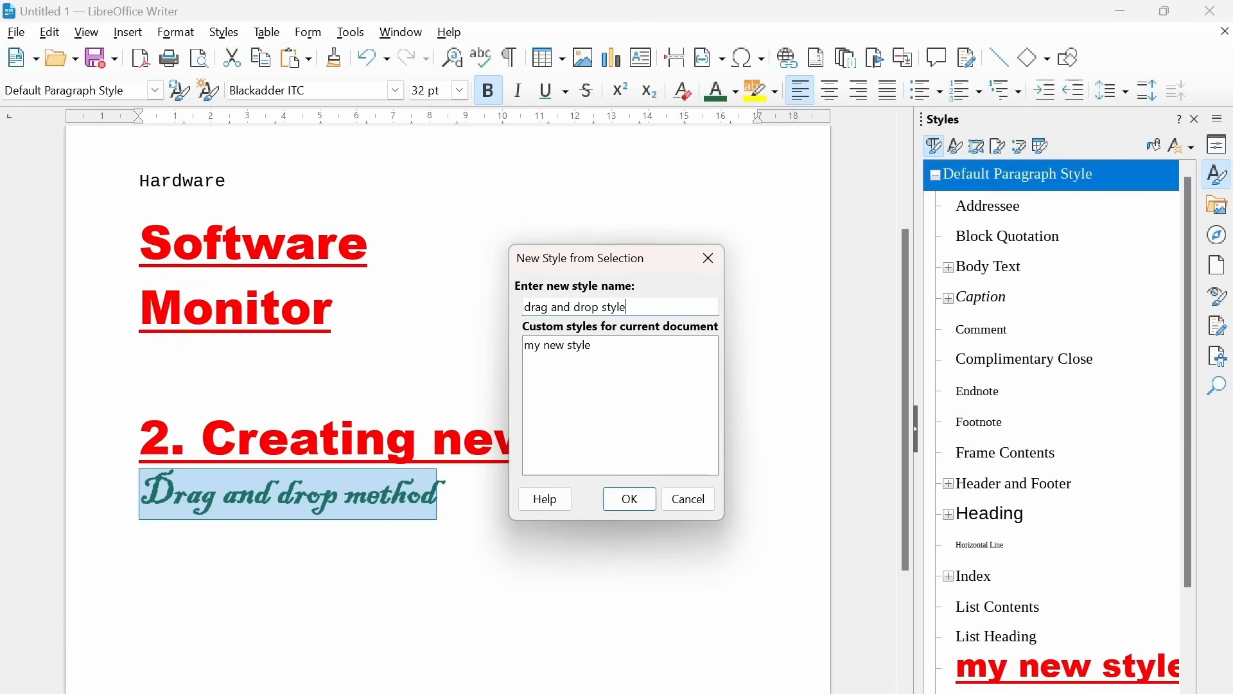
left_click(640, 507)
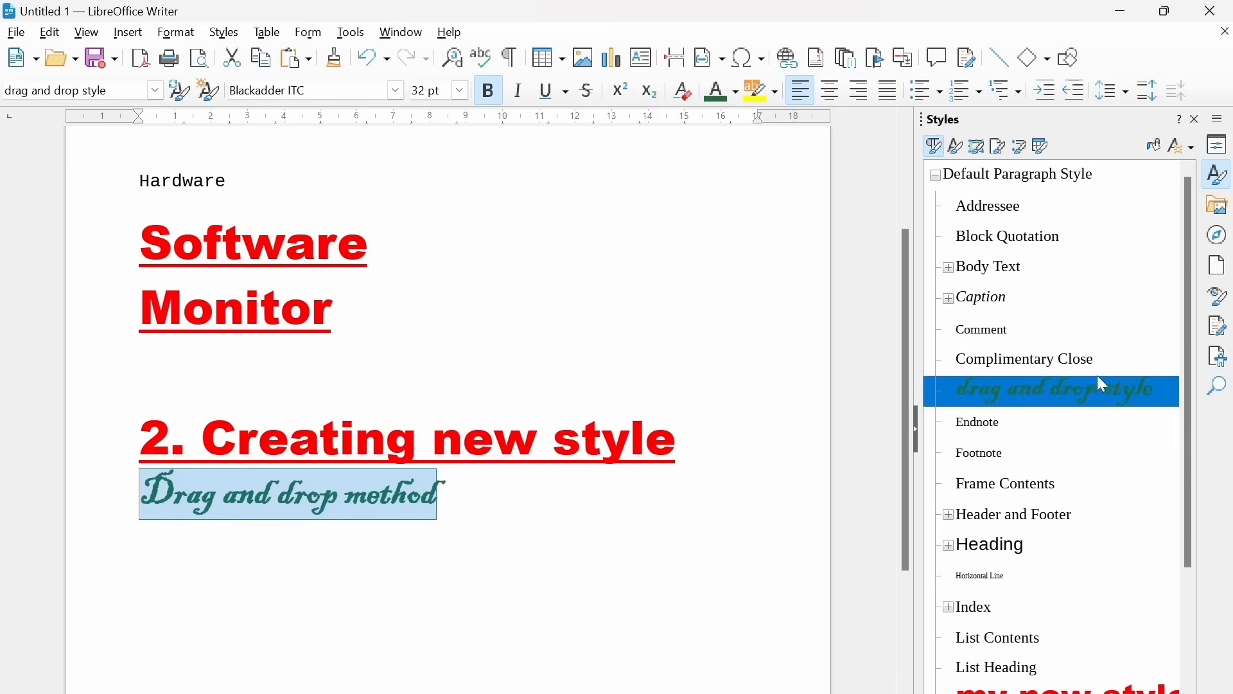
Step: Apply 'drag and drop style' to the Hardware line
left_click_drag(361, 181, 139, 181)
double_click(1051, 397)
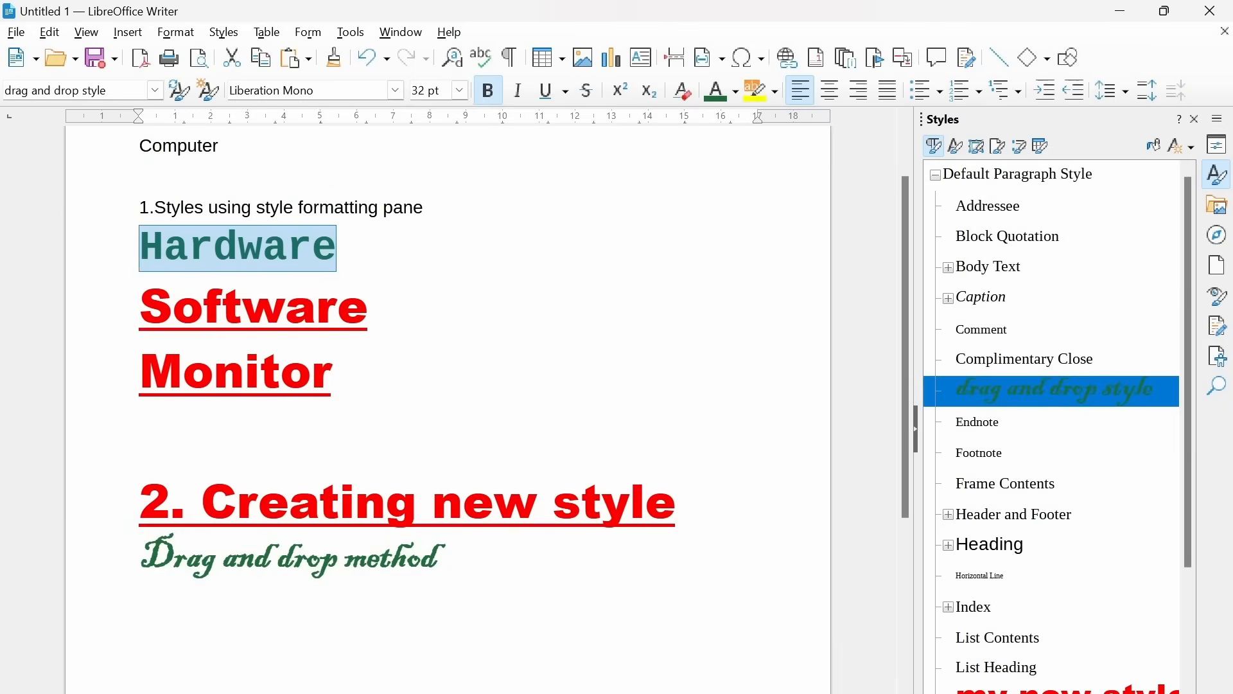
left_click(316, 302)
left_click_drag(337, 248, 138, 247)
left_click_drag(439, 557, 139, 558)
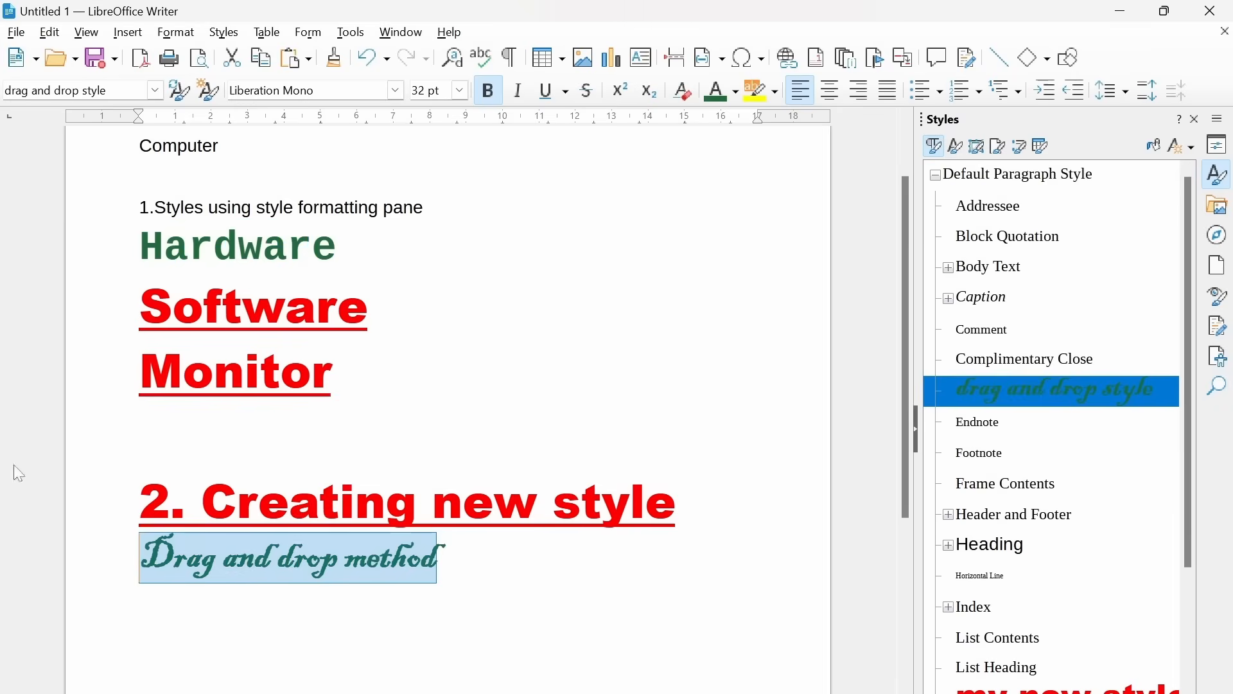
Step: Apply 'drag and drop style' to the '1.Styles using style formatting pane' heading
left_click(414, 208)
left_click_drag(424, 207, 139, 207)
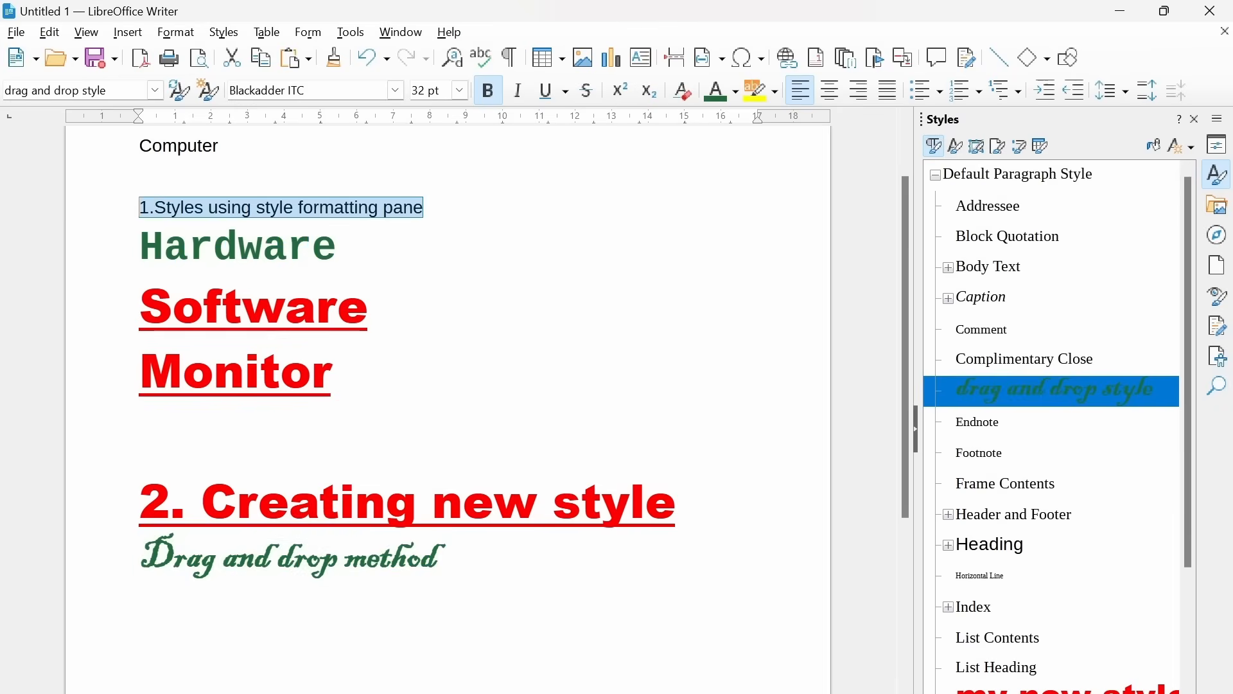
left_click(1042, 390)
double_click(1042, 390)
left_click(370, 313)
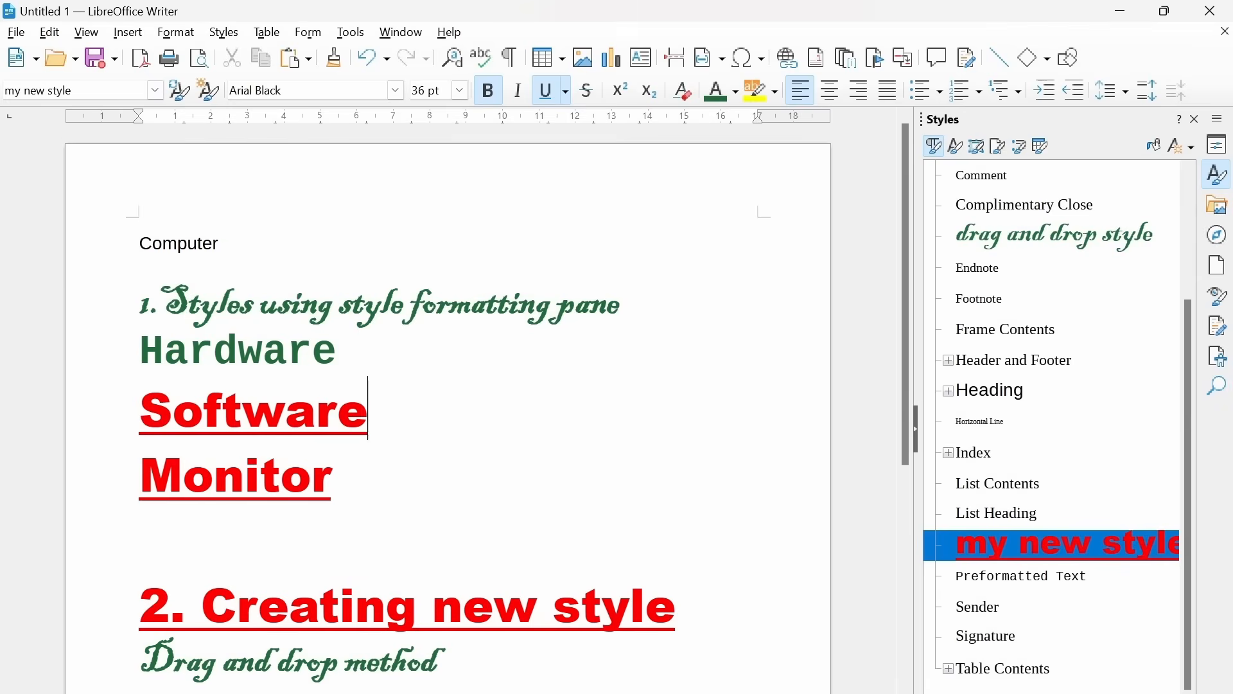
scroll(450, 411, "up", 3)
scroll(486, 402, "down", 1)
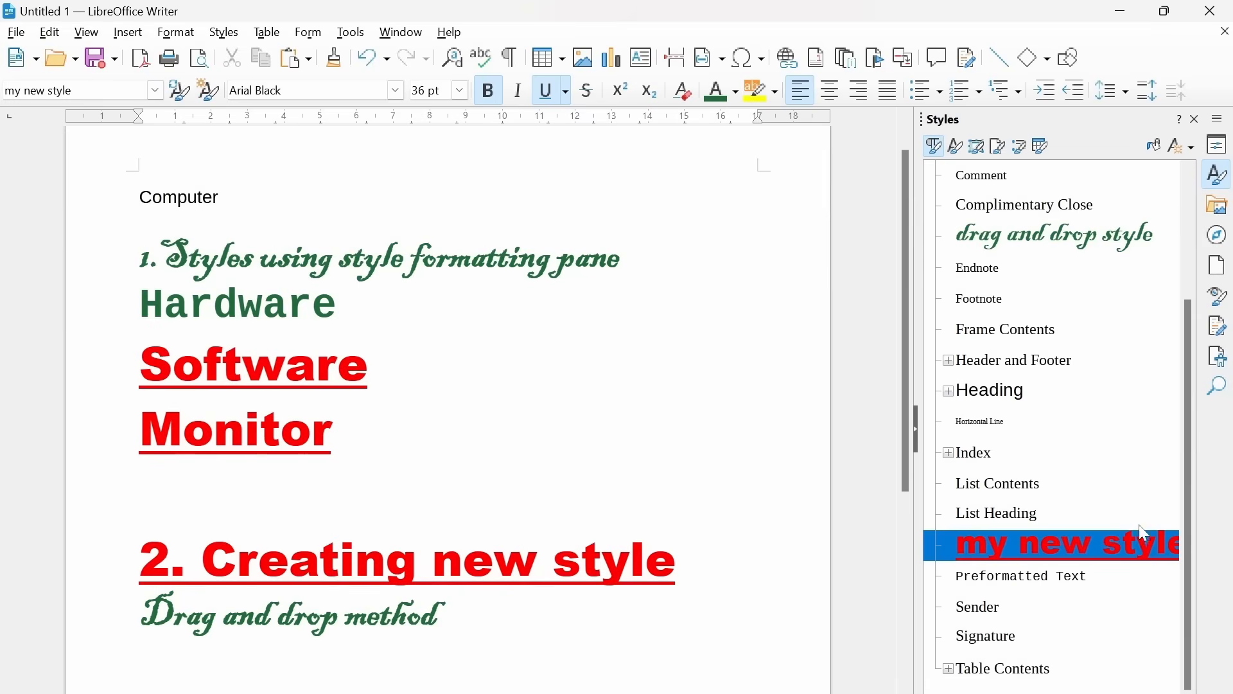
scroll(1068, 367, "up", 3)
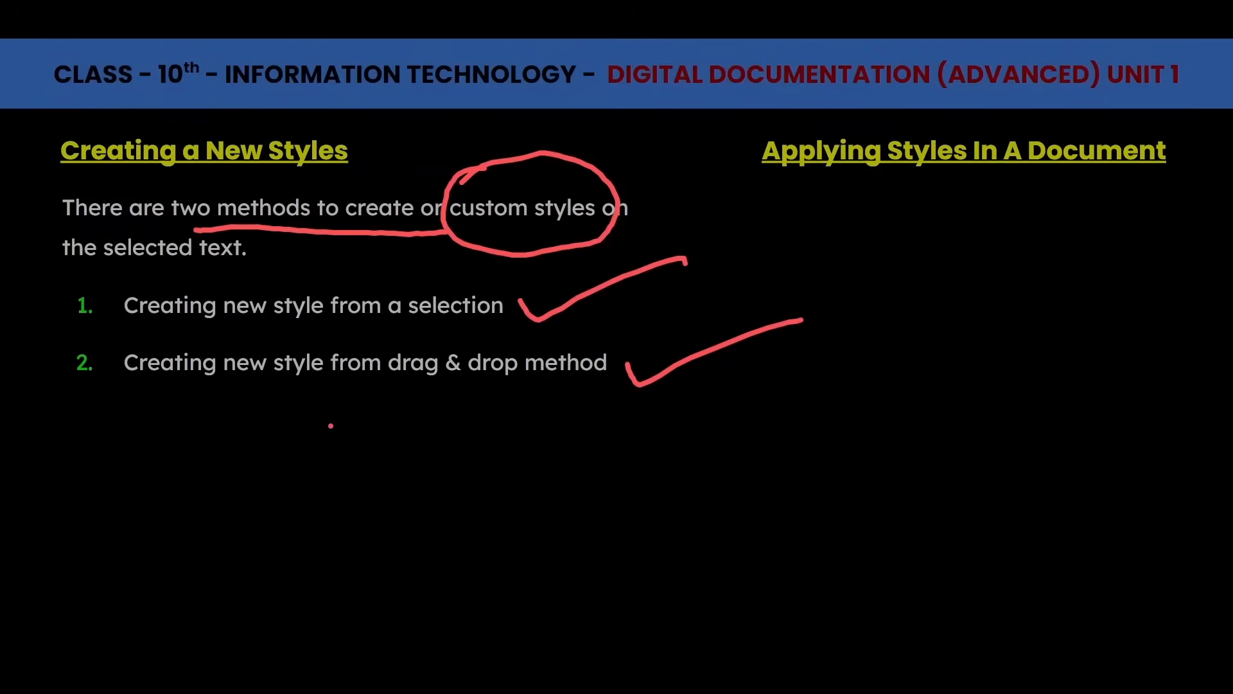
Step: Advance to the Modifying a Style slide, tick its heading in red and handwrite 'Apply'
key("Right")
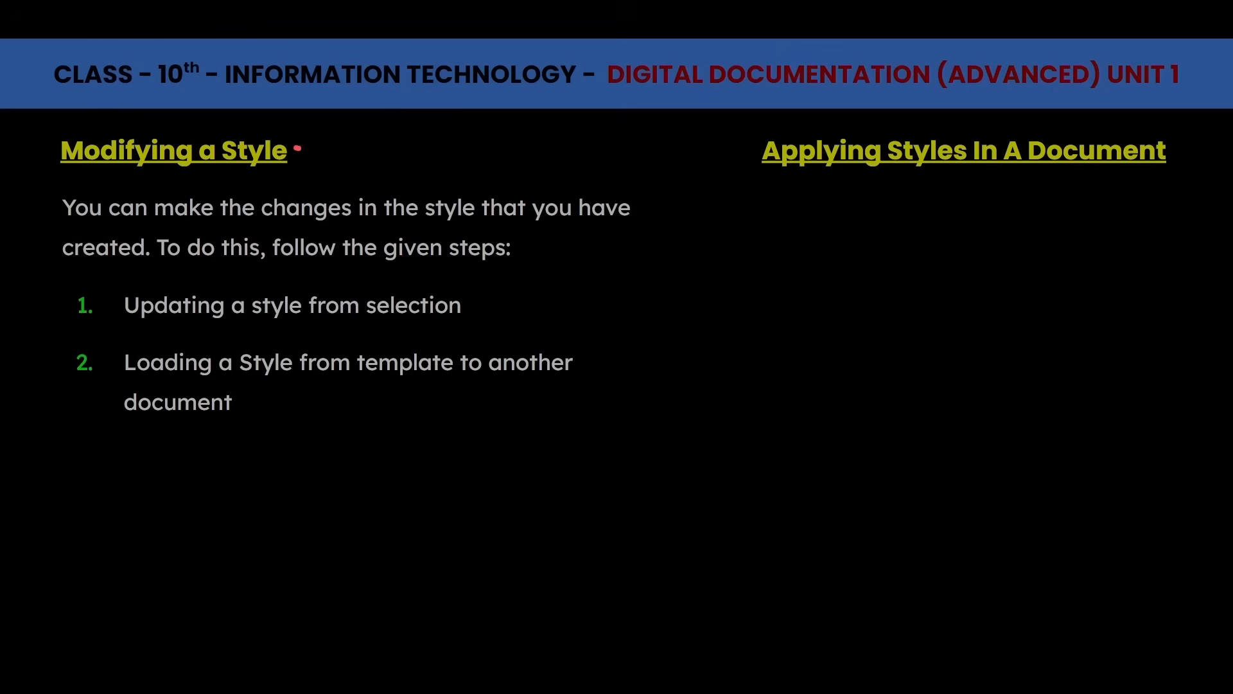
left_click_drag(297, 149, 402, 107)
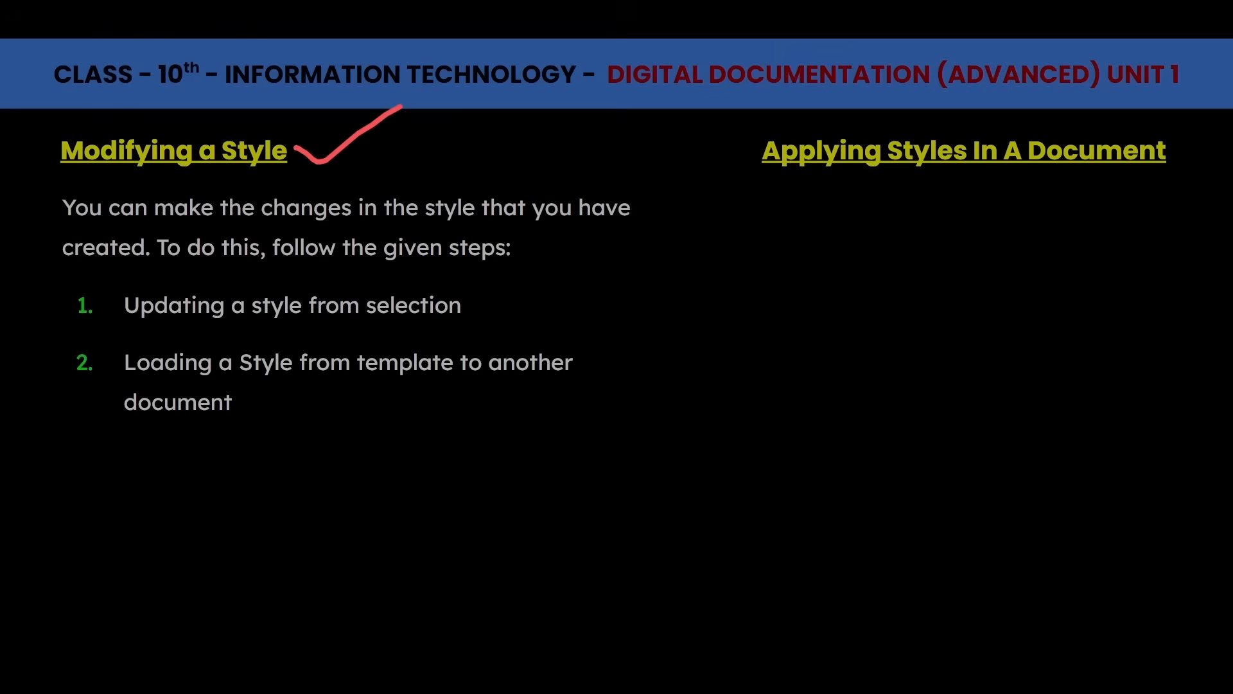
mouse_move(726, 429)
left_mouse_down()
mouse_move(733, 299)
mouse_move(842, 389)
mouse_move(883, 347)
mouse_move(909, 289)
mouse_move(936, 264)
mouse_move(941, 275)
left_mouse_up()
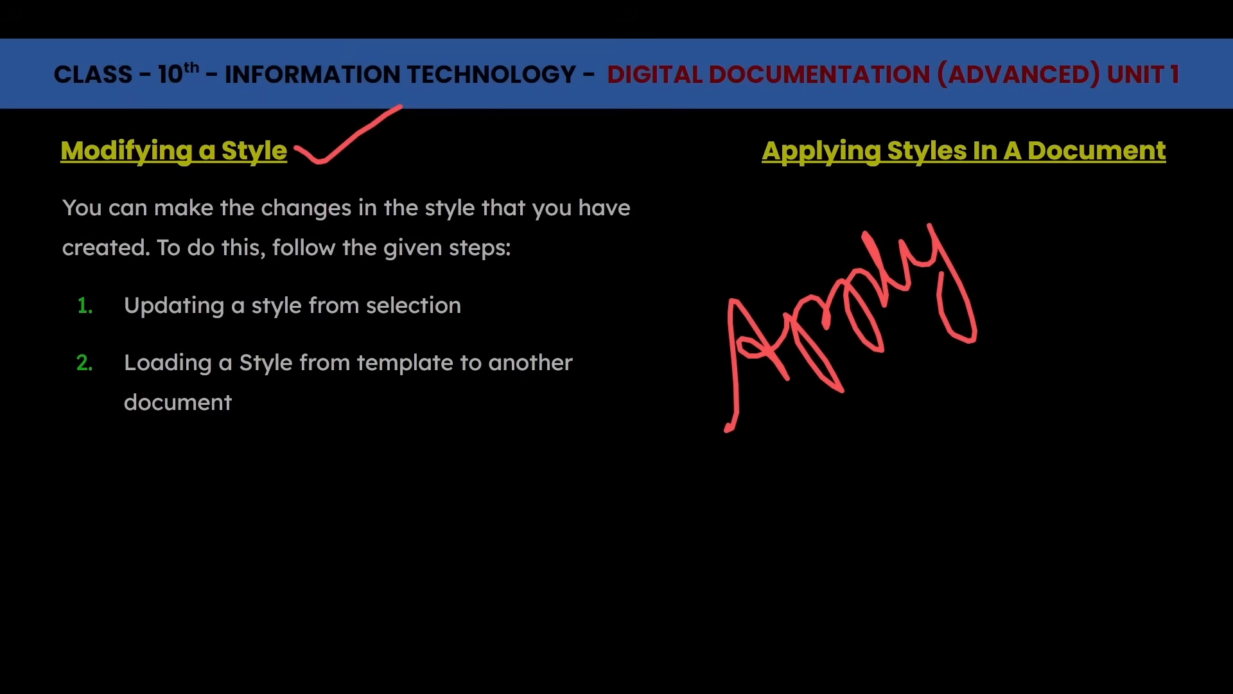
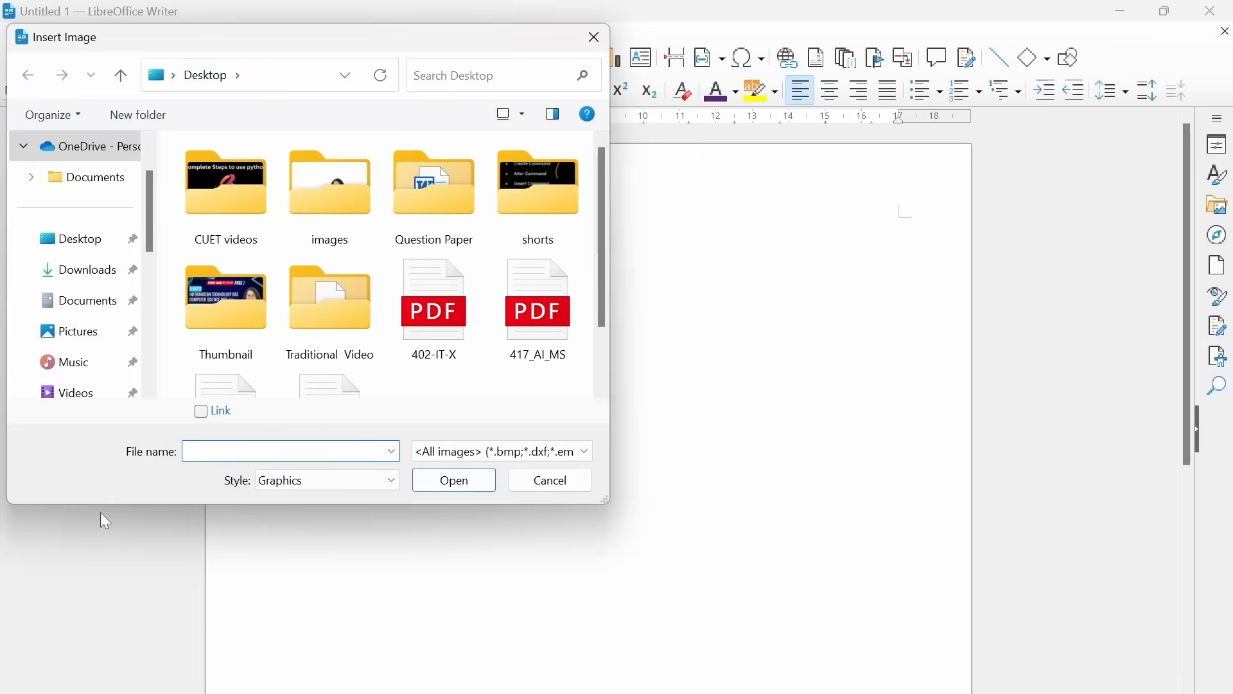
Step: Insert the 'styles' image file from the Desktop onto the first page
left_click_drag(297, 38, 432, 99)
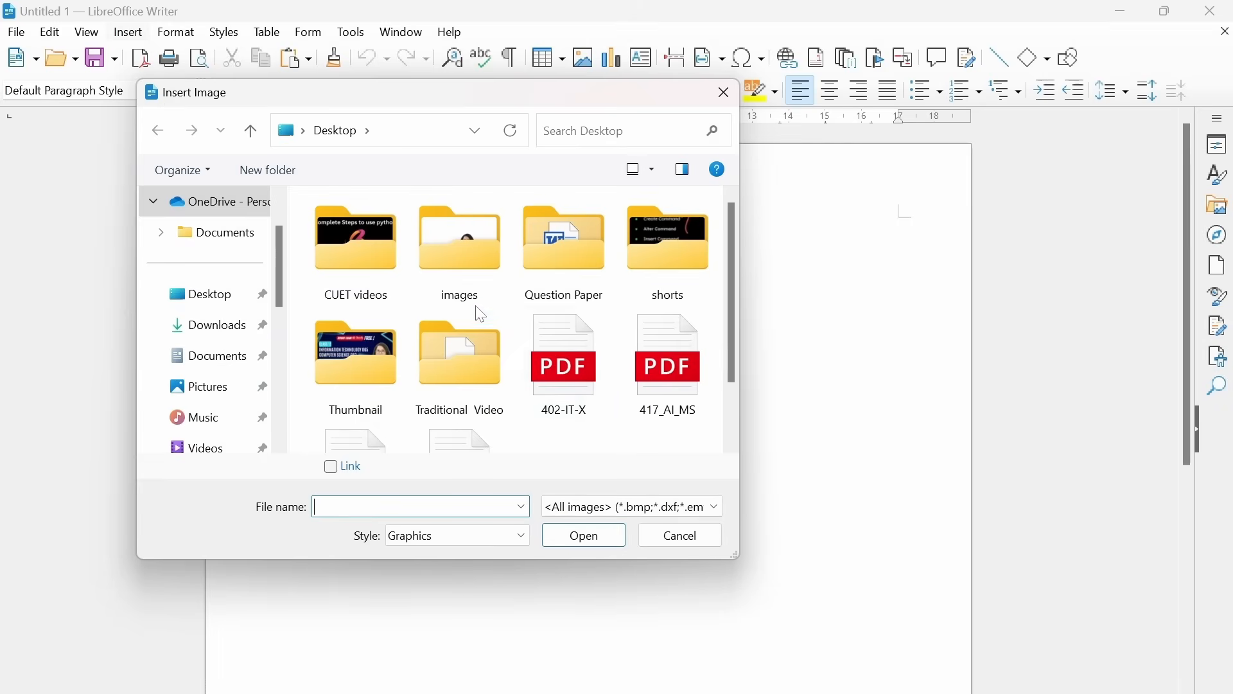
scroll(479, 315, "down", 1)
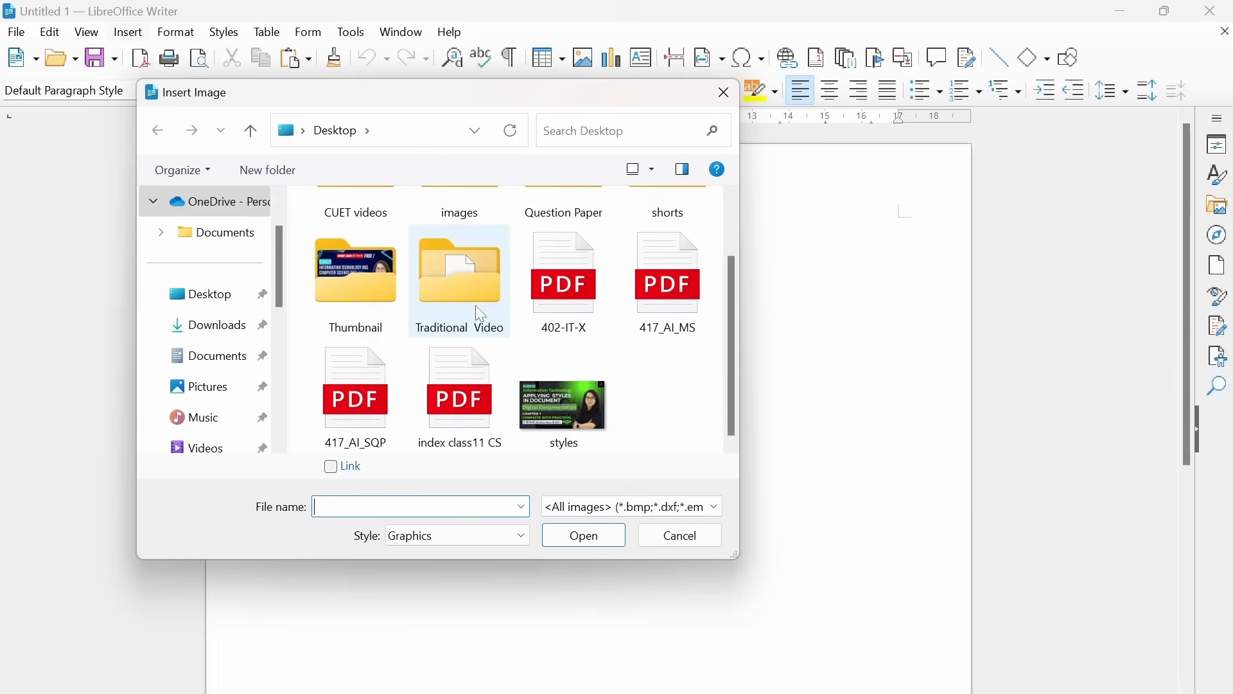
left_click(561, 405)
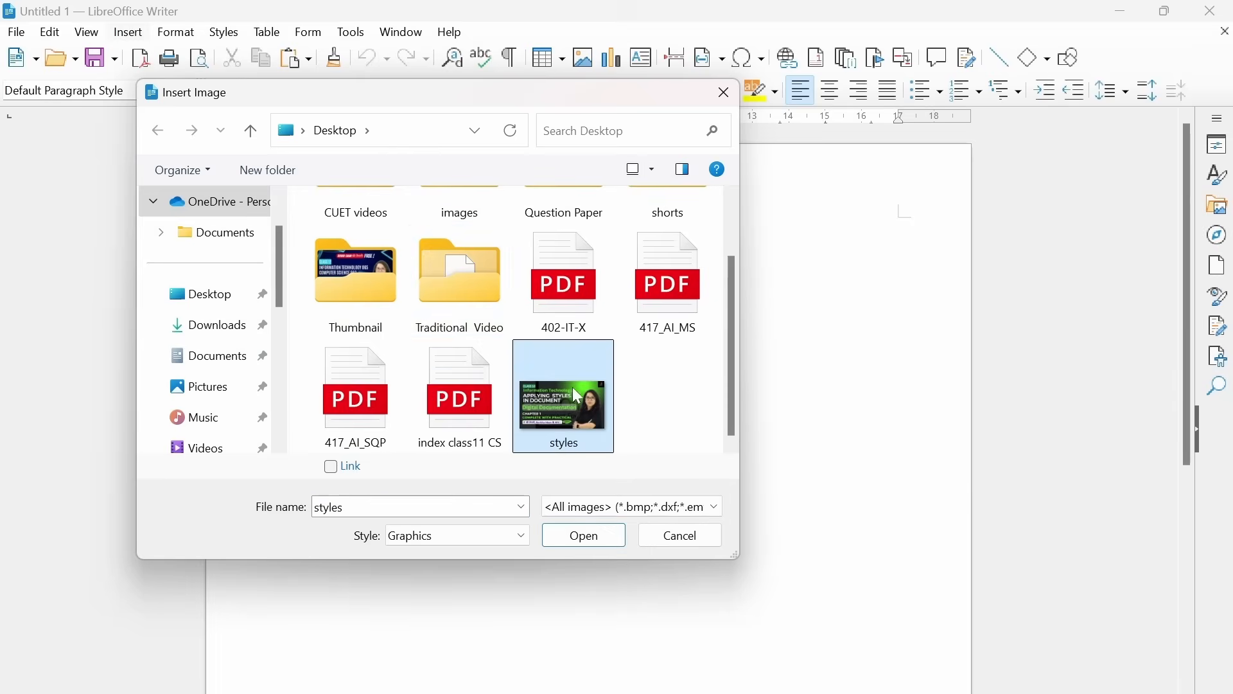
left_click(580, 534)
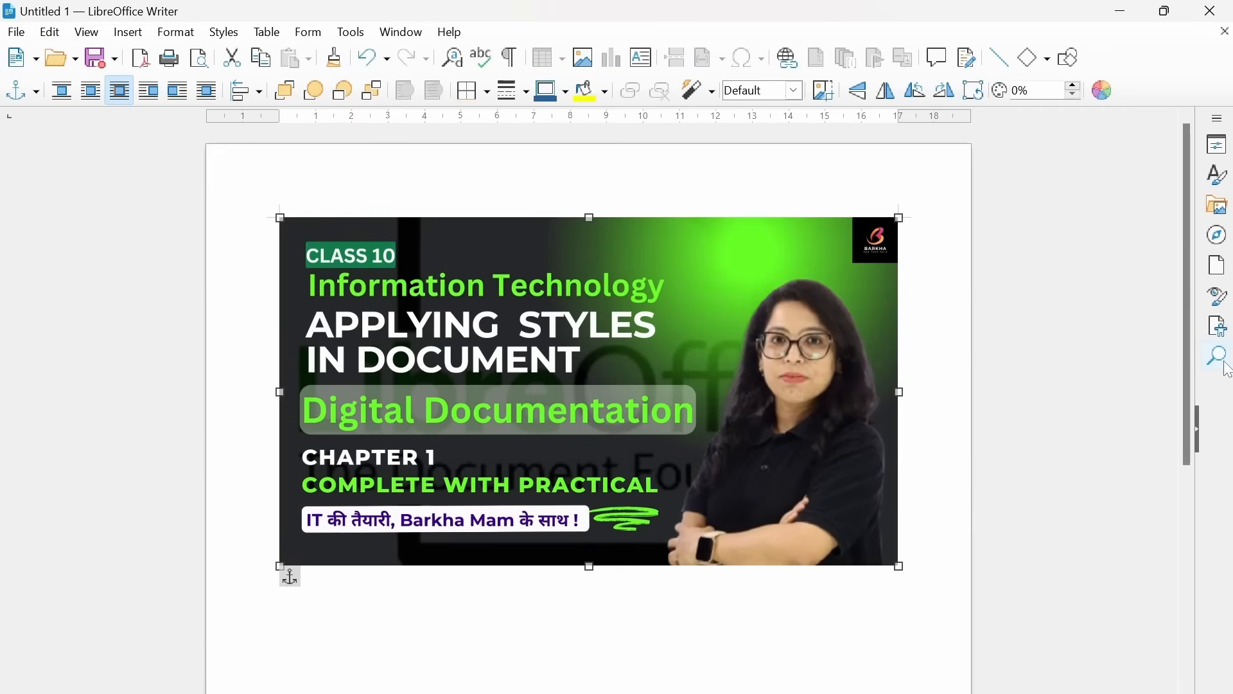
Step: Circle the 'Inserting a scanned image' bullet in red on the slide, then return to Writer
key("alt+Tab")
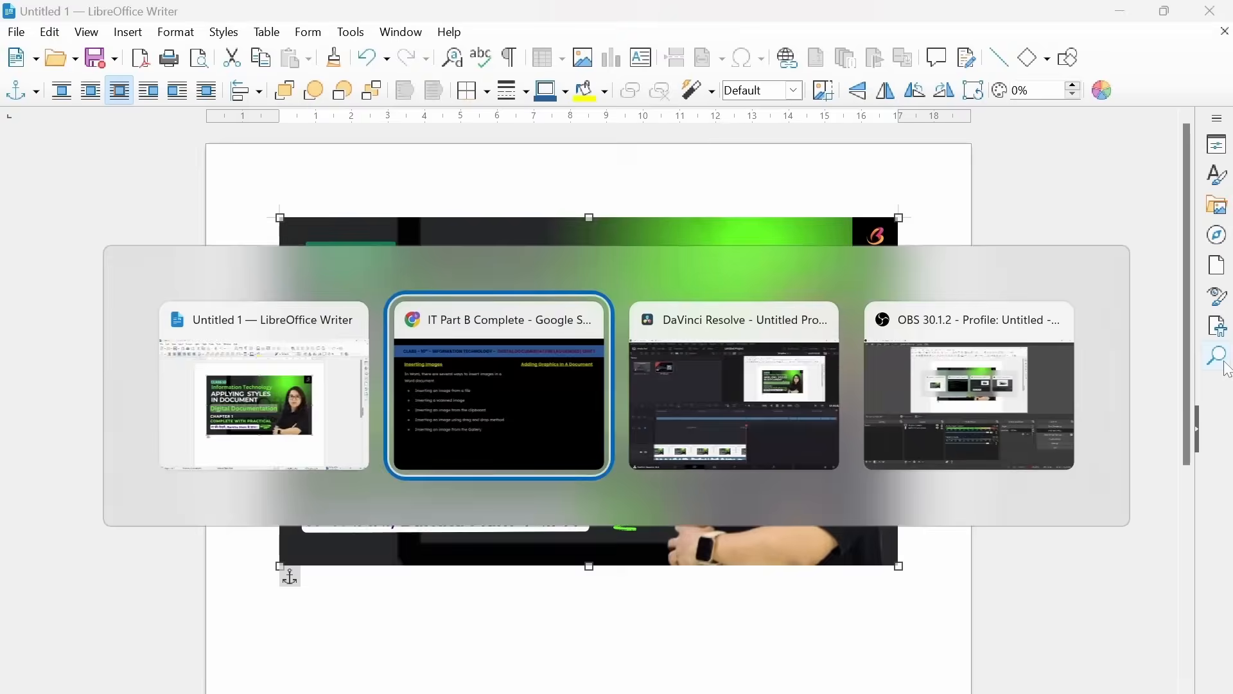
mouse_move(105, 371)
left_mouse_down()
mouse_move(428, 379)
mouse_move(191, 335)
mouse_move(121, 380)
left_mouse_up()
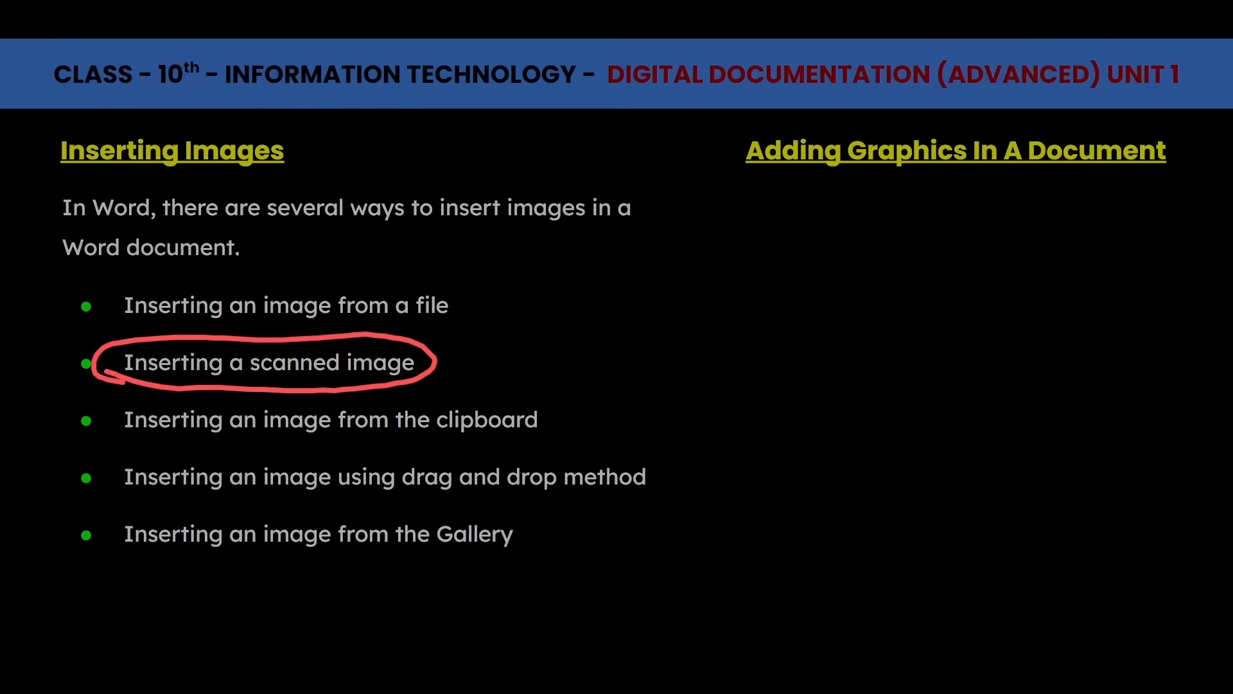
key("alt+Tab")
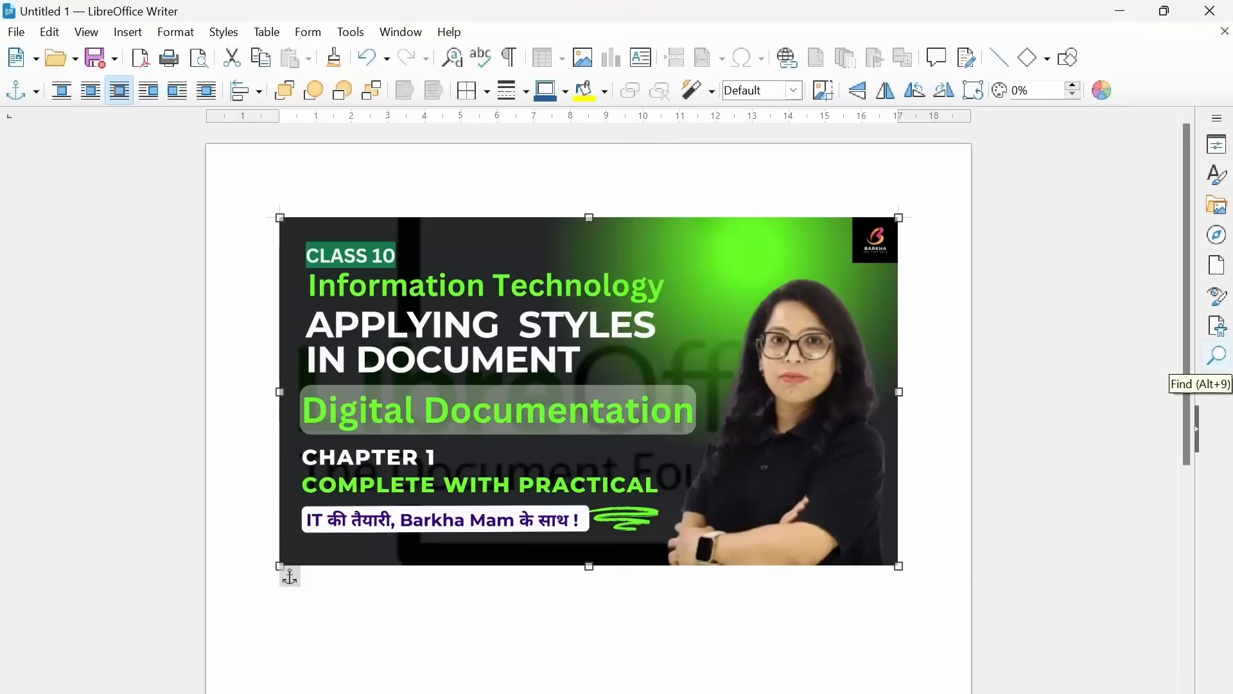
left_click(122, 33)
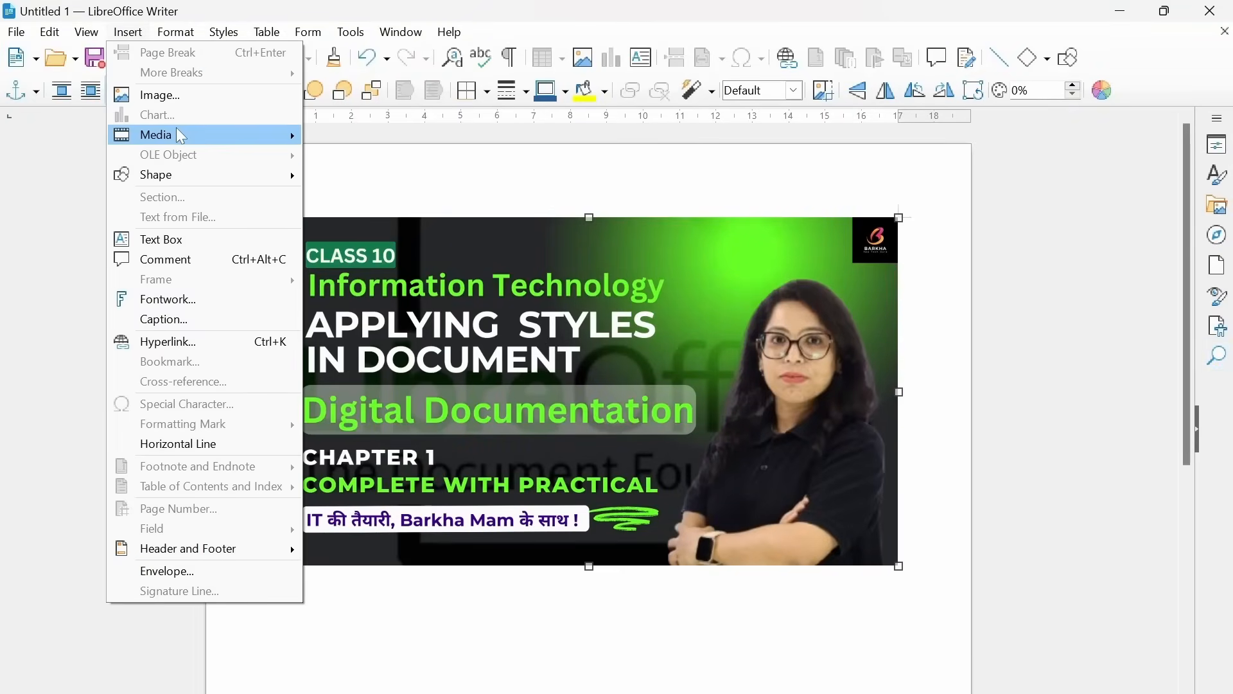
mouse_move(181, 135)
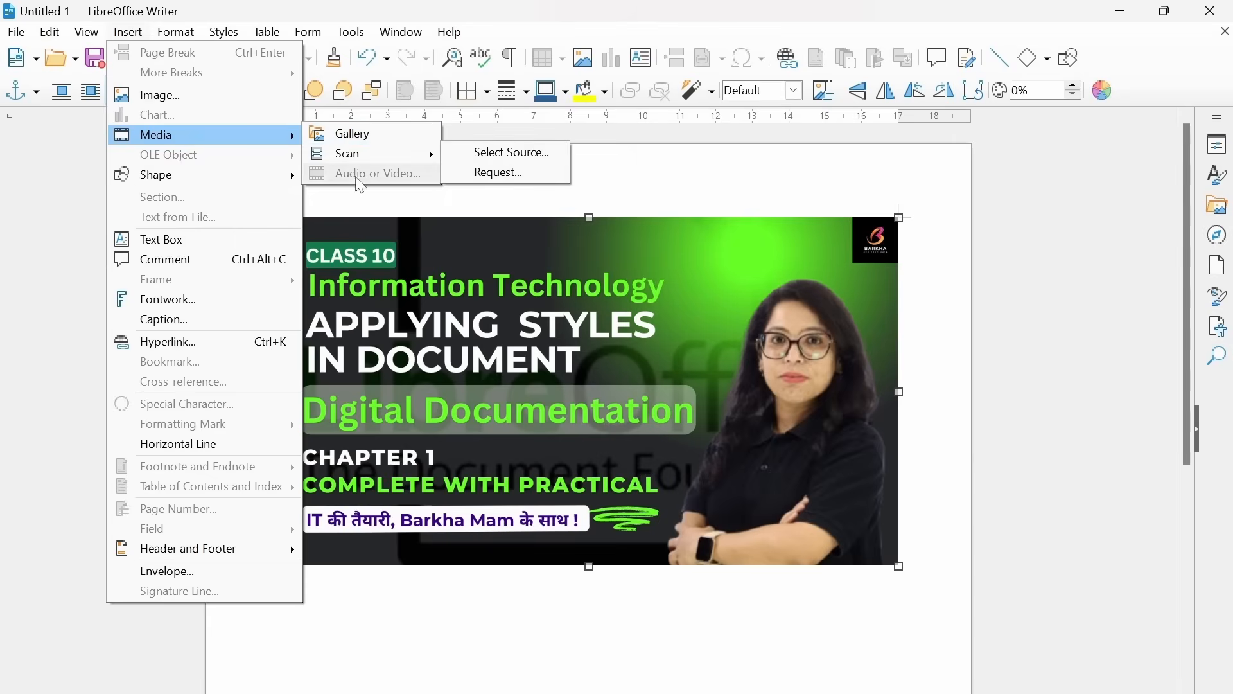
mouse_move(363, 156)
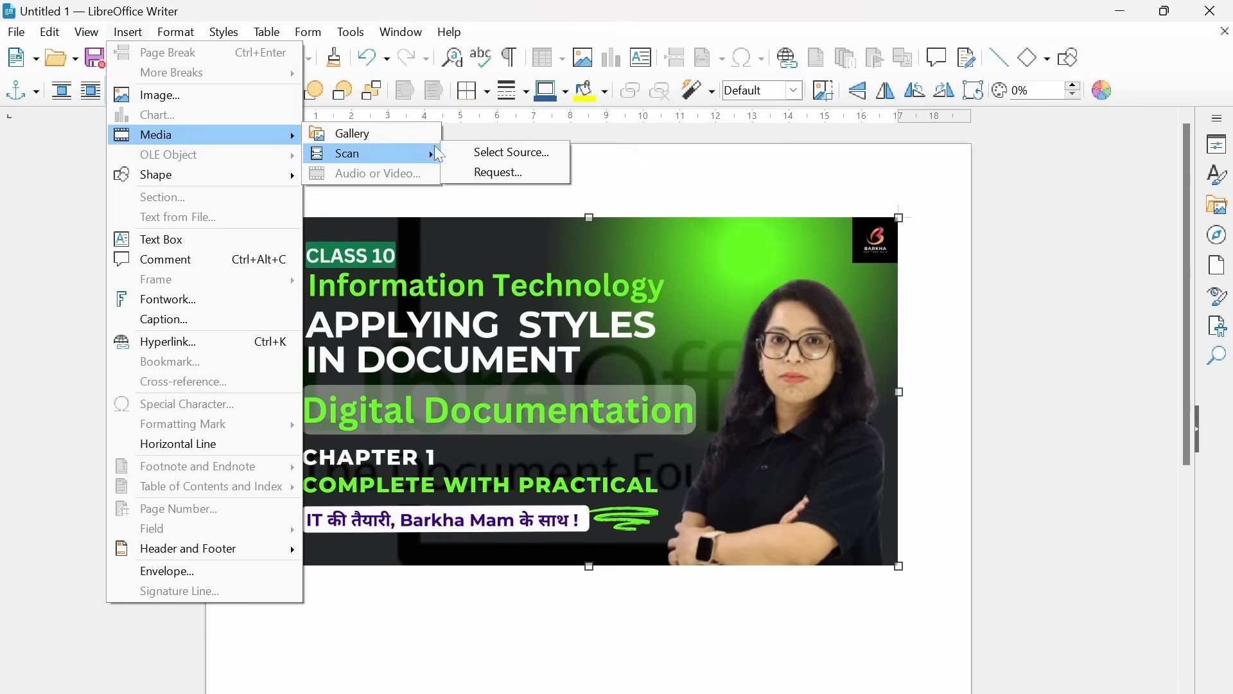
left_click(514, 156)
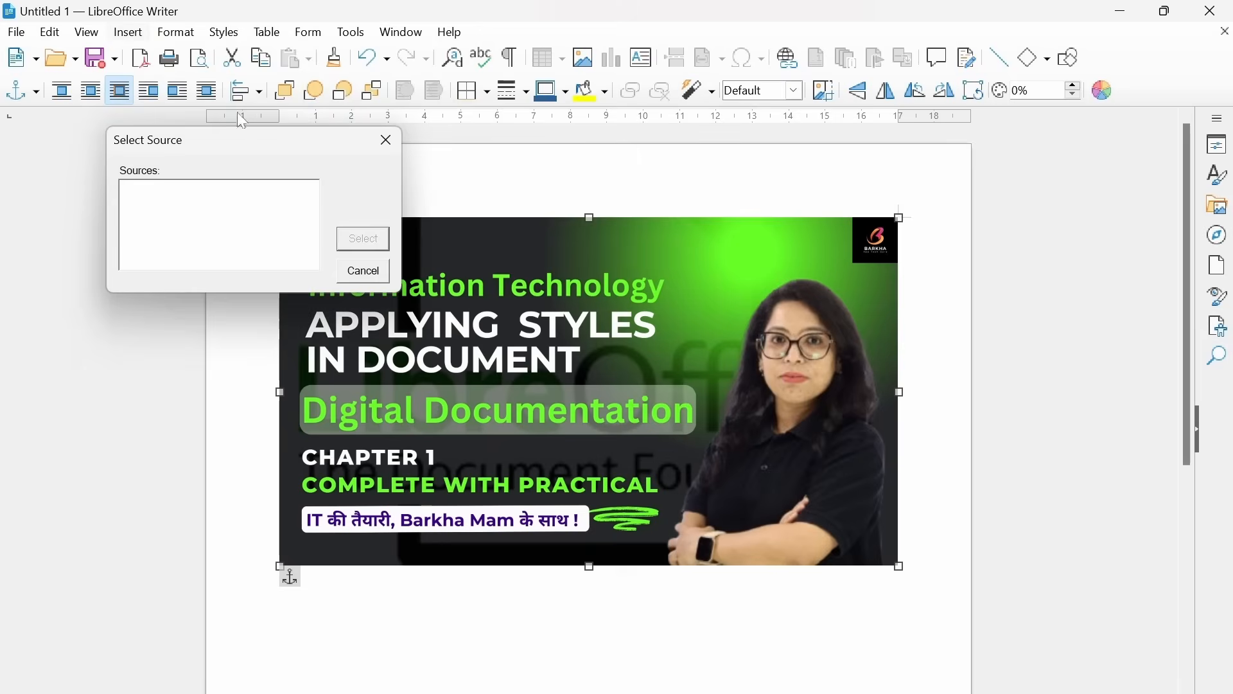
left_click_drag(252, 151, 330, 240)
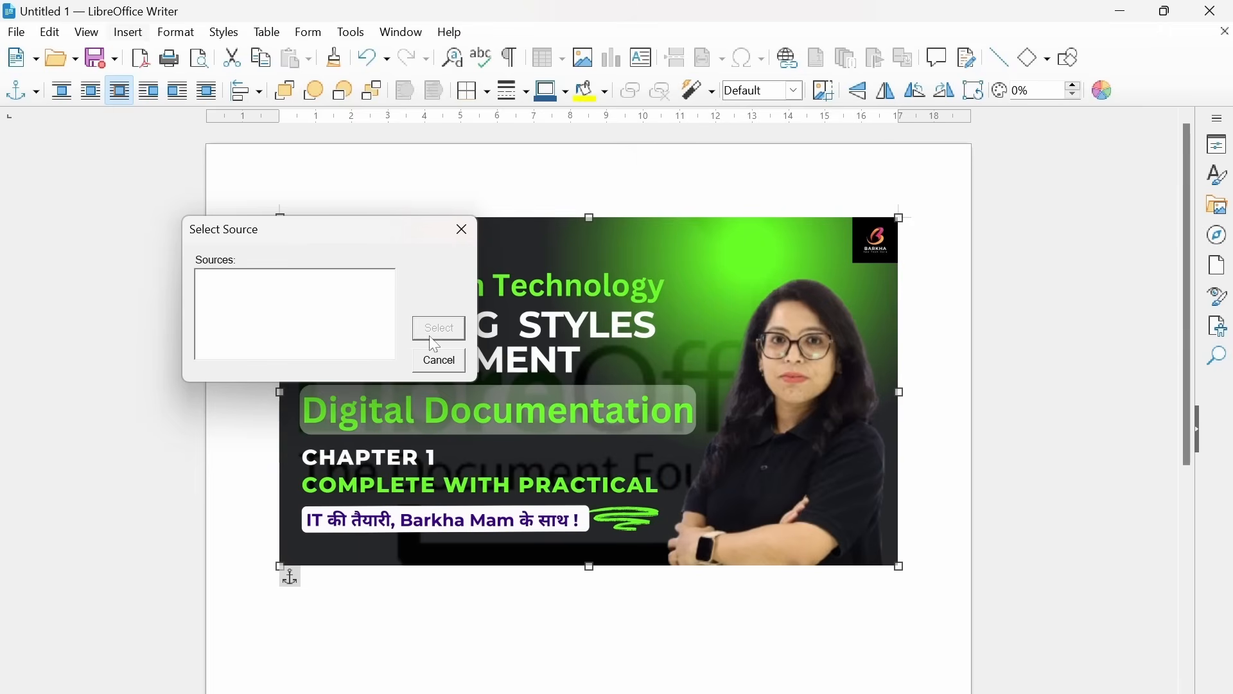
left_click(462, 234)
scroll(434, 491, "down", 3)
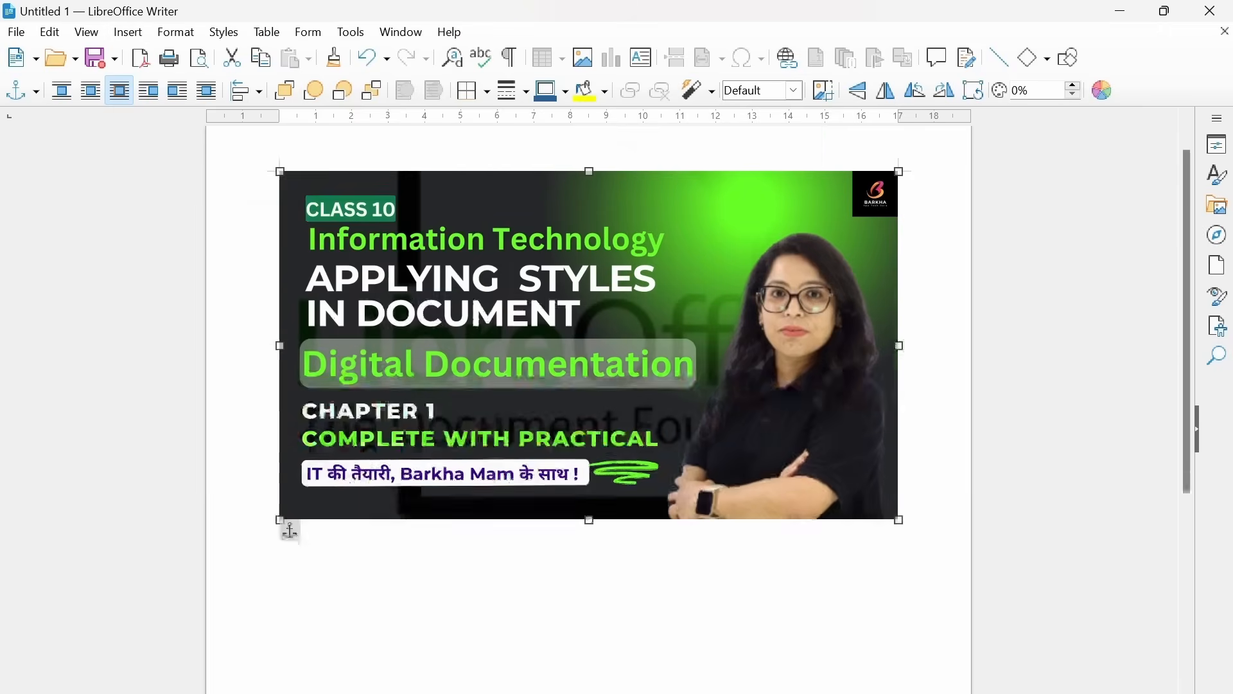
left_click(405, 429)
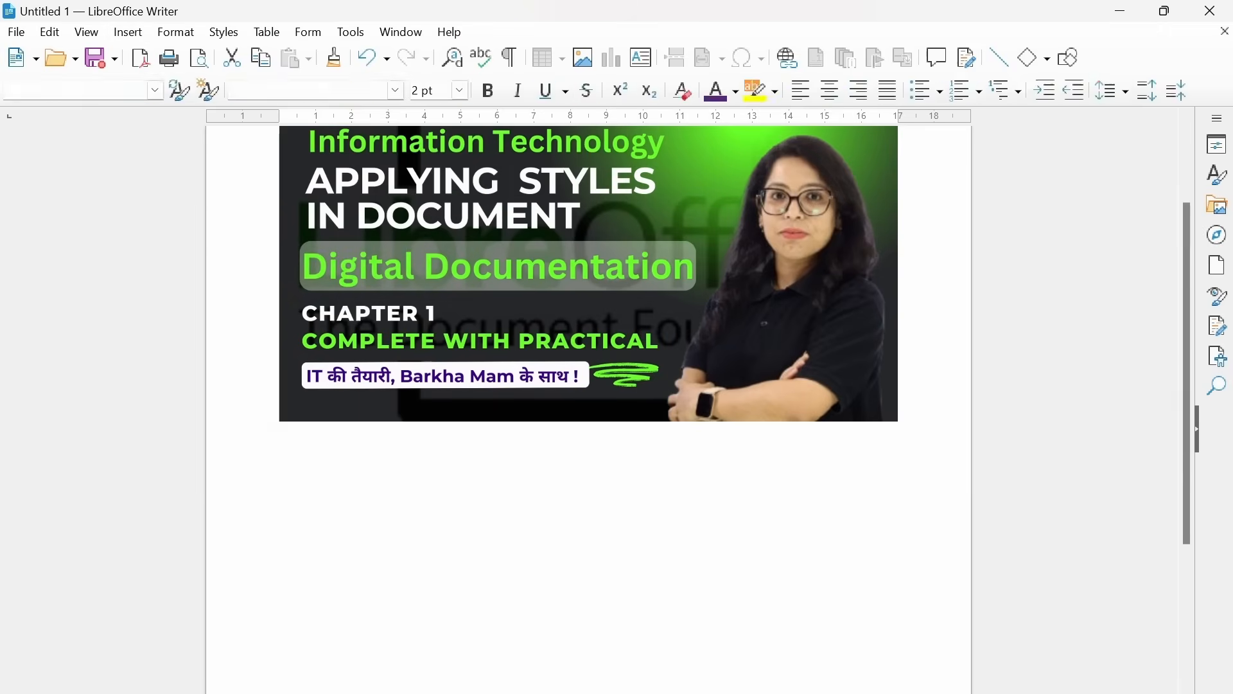
scroll(404, 429, "down", 2)
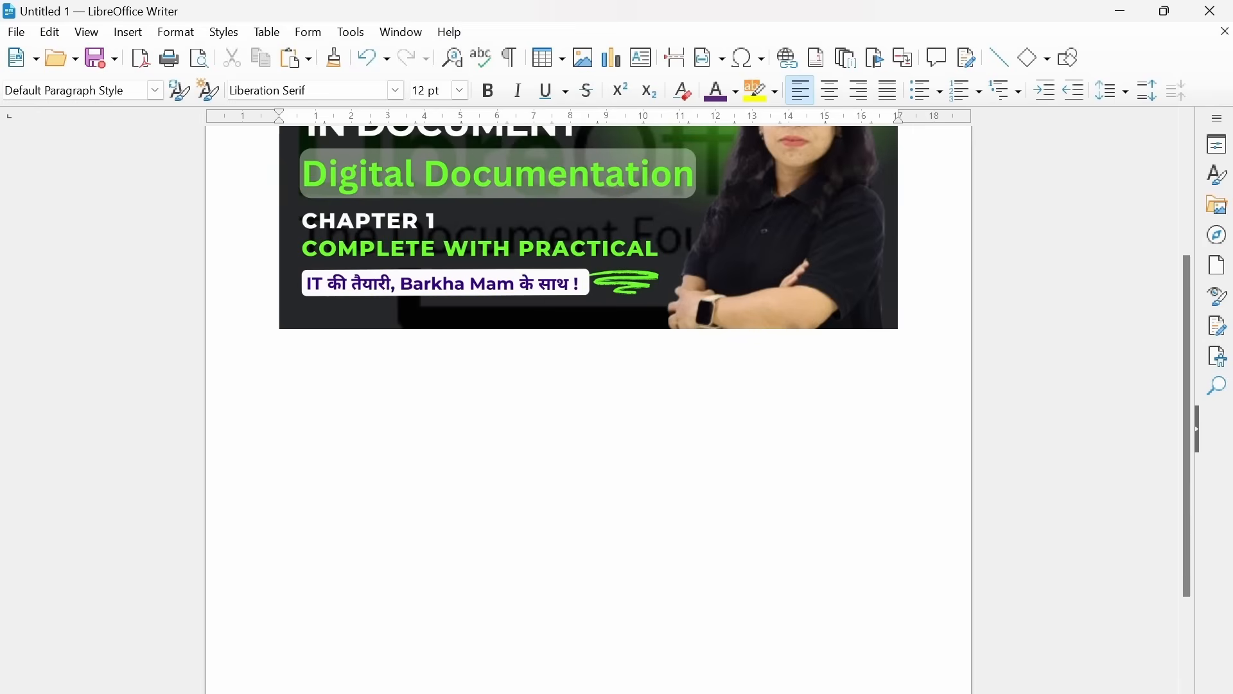
key("Return")
key("Return")
scroll(588, 289, "down", 1)
scroll(588, 289, "up", 3)
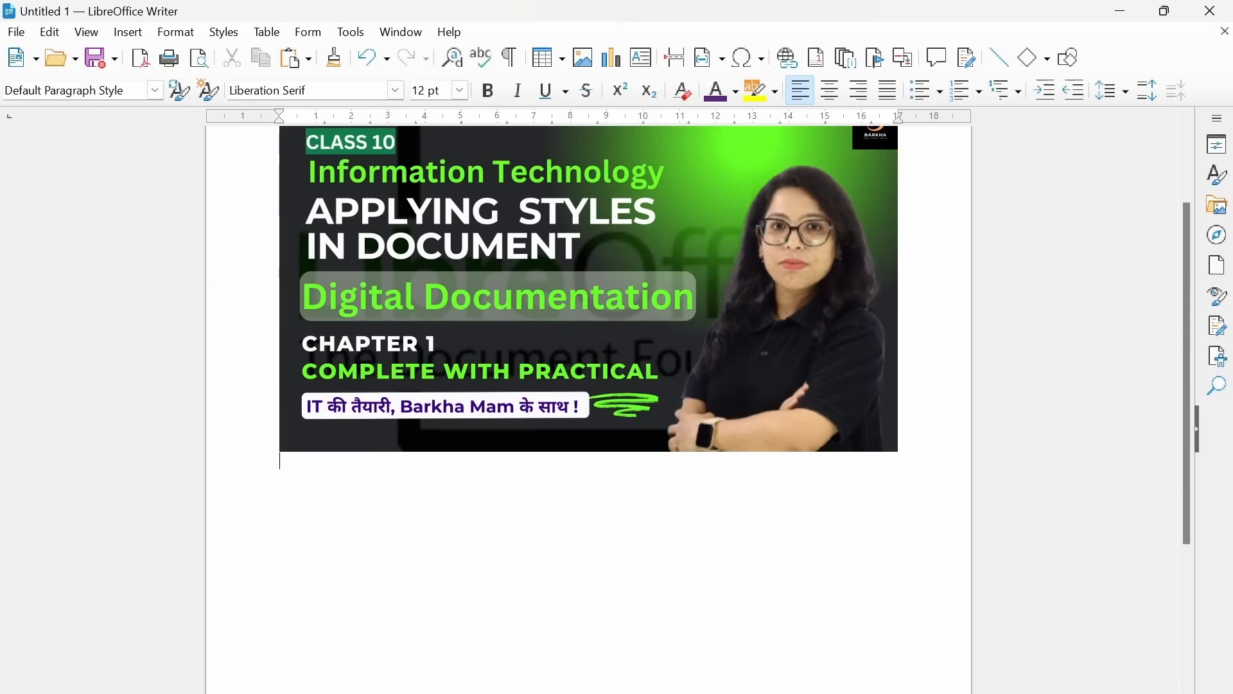
left_click(129, 32)
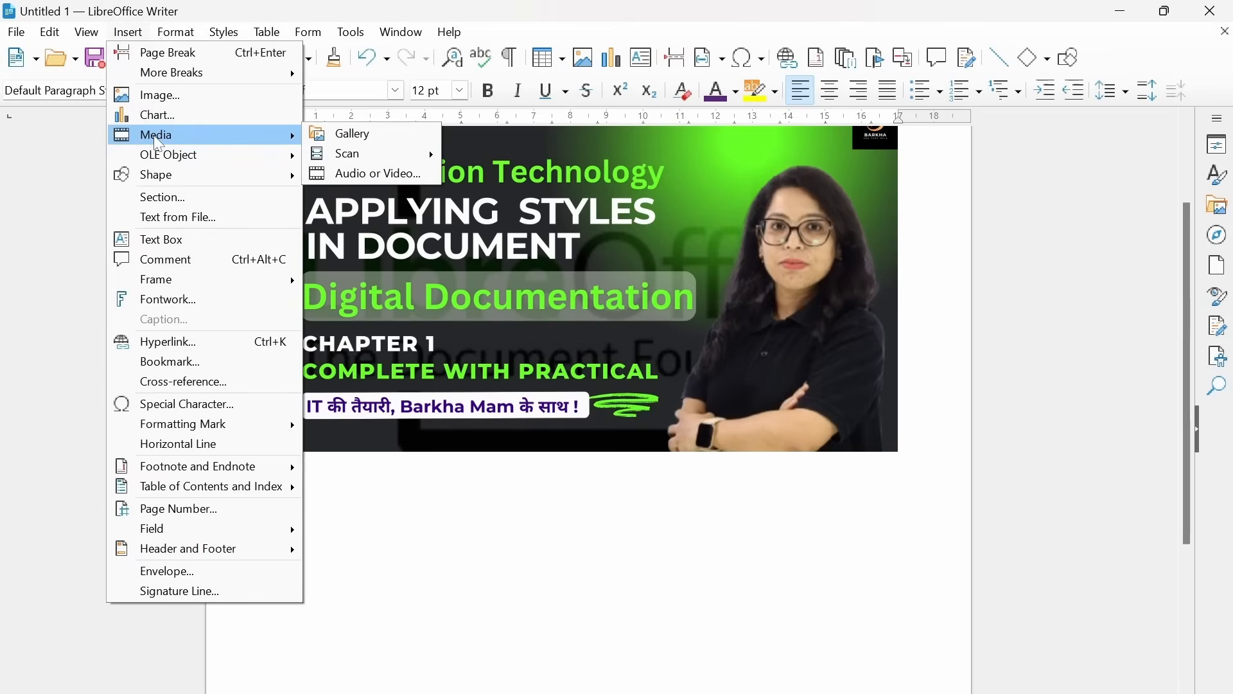
mouse_move(433, 153)
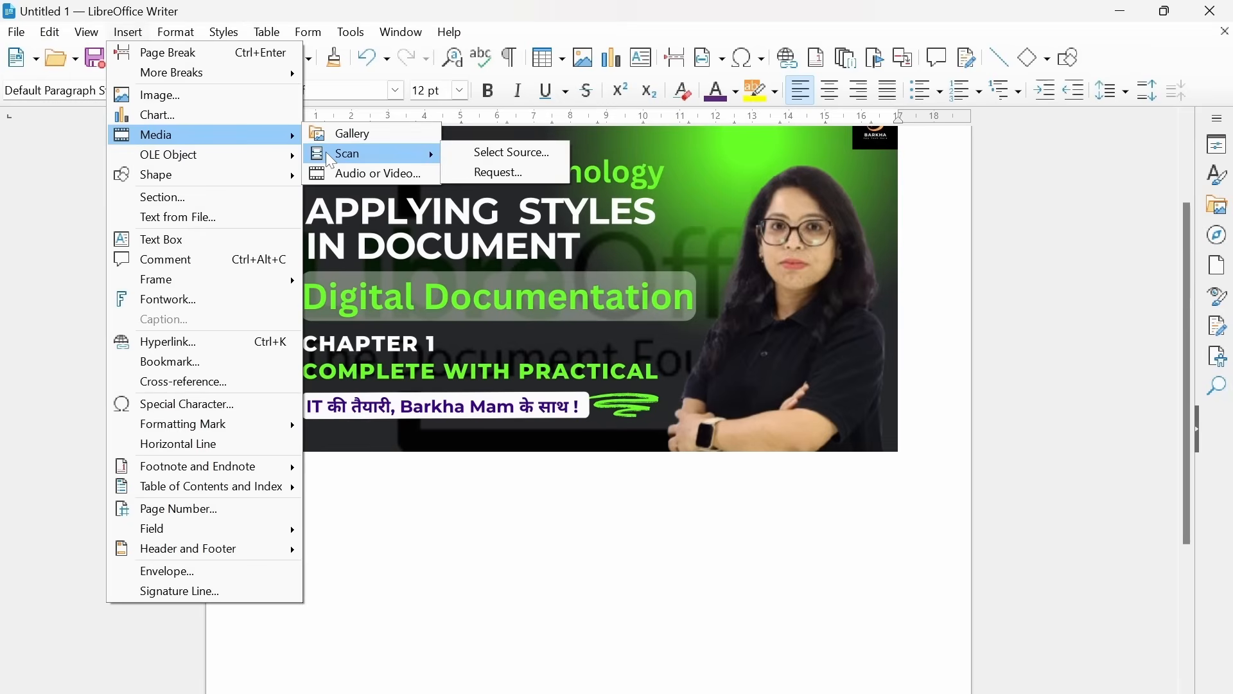
left_click(521, 160)
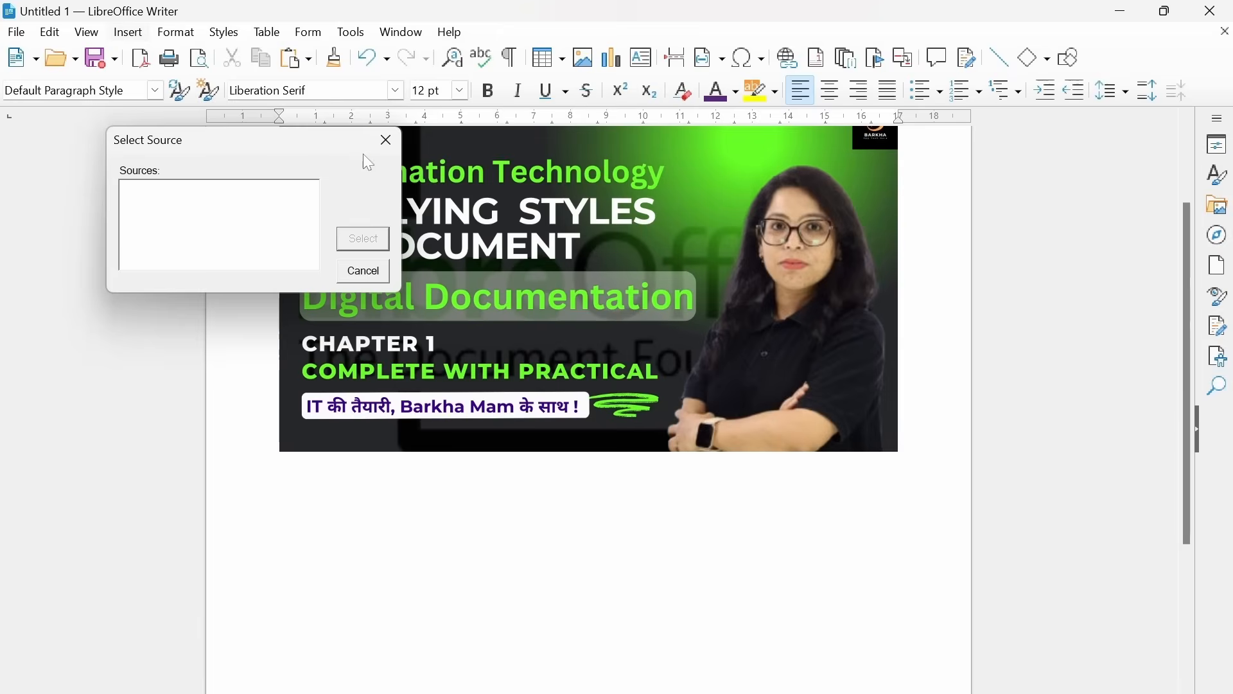
left_click(386, 139)
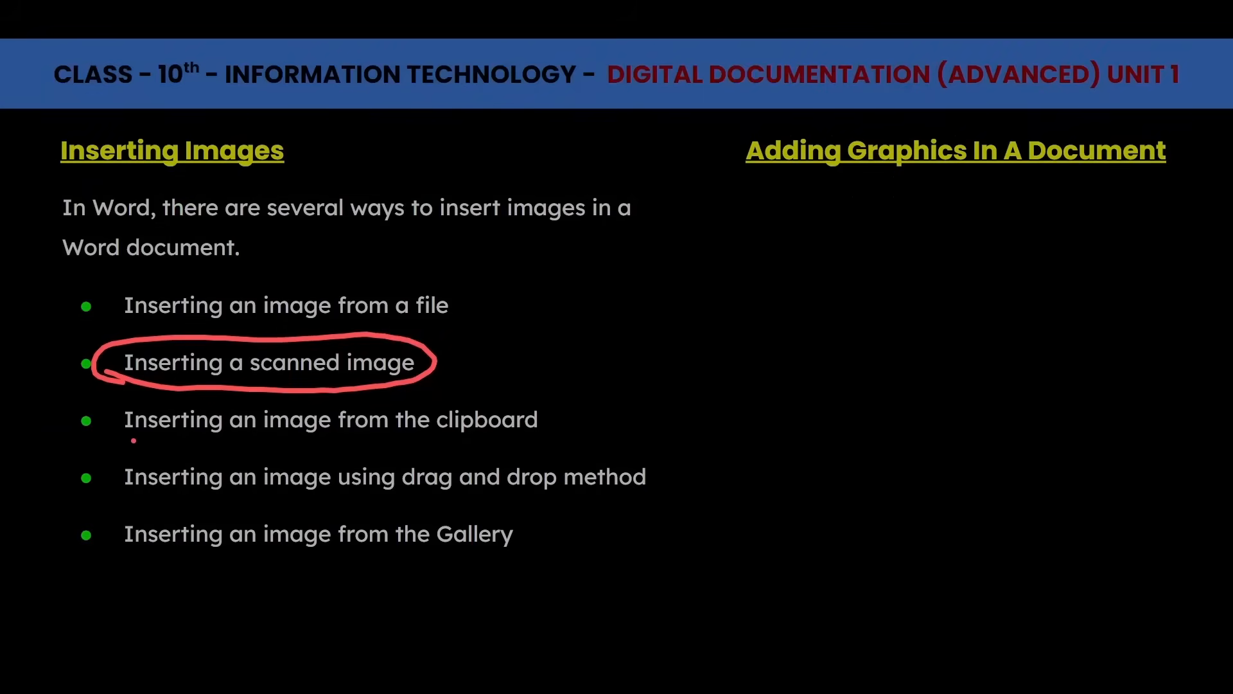
left_click_drag(133, 441, 551, 436)
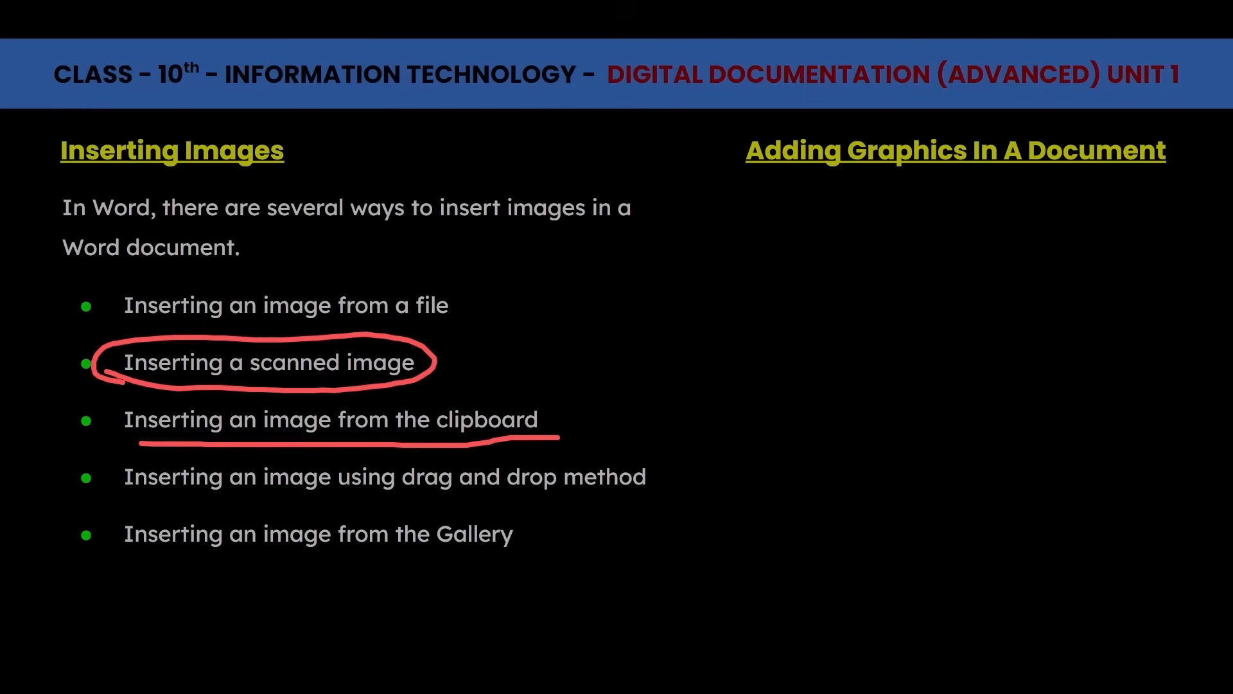
mouse_move(727, 335)
left_mouse_down()
mouse_move(774, 347)
mouse_move(817, 412)
mouse_move(851, 296)
mouse_move(885, 390)
left_mouse_up()
left_click_drag(876, 341, 883, 404)
left_click_drag(916, 212, 965, 373)
mouse_move(1020, 255)
left_mouse_down()
mouse_move(1036, 270)
mouse_move(1111, 257)
left_mouse_up()
left_click_drag(1082, 212, 1136, 185)
left_click_drag(918, 415, 941, 479)
left_click_drag(918, 469, 960, 460)
mouse_move(828, 546)
left_mouse_down()
mouse_move(902, 617)
mouse_move(966, 601)
left_mouse_up()
left_click(945, 533)
left_click_drag(976, 546, 1008, 617)
left_click_drag(993, 508, 1037, 559)
mouse_move(1053, 488)
left_mouse_down()
mouse_move(1134, 420)
mouse_move(1158, 457)
mouse_move(1063, 474)
left_mouse_up()
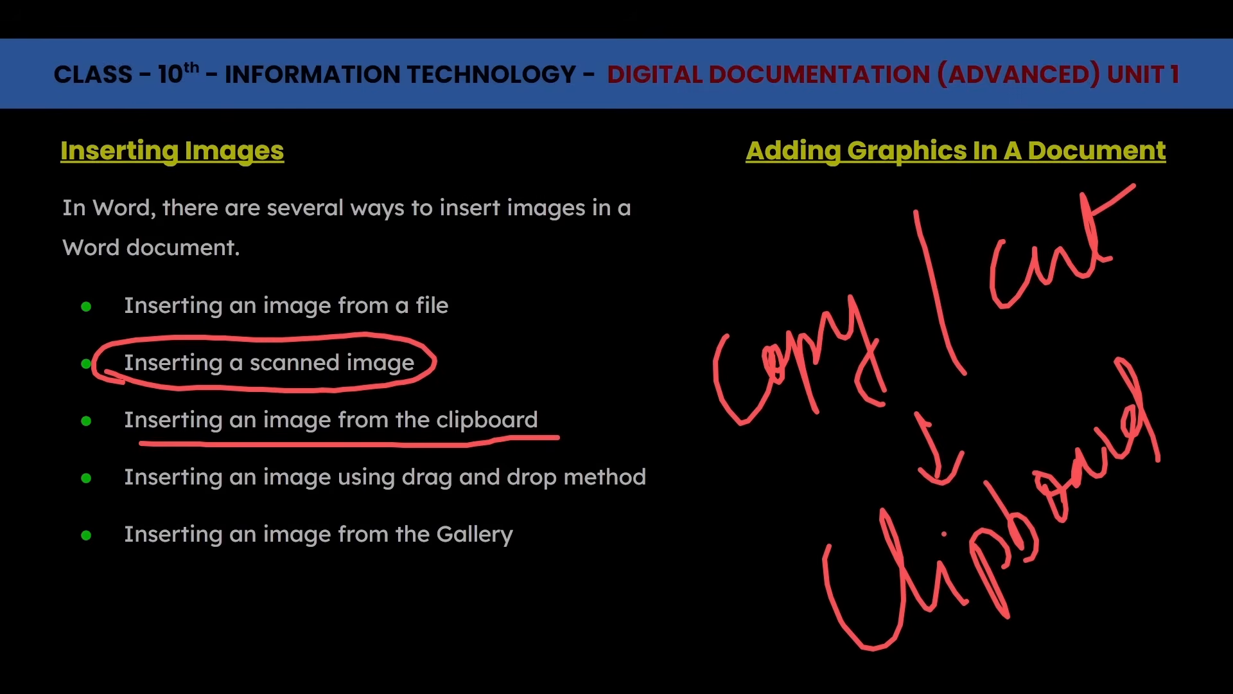
mouse_move(791, 605)
left_mouse_down()
mouse_move(713, 618)
mouse_move(739, 628)
left_mouse_up()
mouse_move(453, 691)
left_mouse_down()
mouse_move(482, 636)
mouse_move(556, 642)
mouse_move(565, 552)
mouse_move(639, 584)
left_mouse_up()
left_click_drag(530, 585, 569, 556)
mouse_move(540, 692)
left_mouse_down()
mouse_move(682, 597)
mouse_move(558, 690)
left_mouse_up()
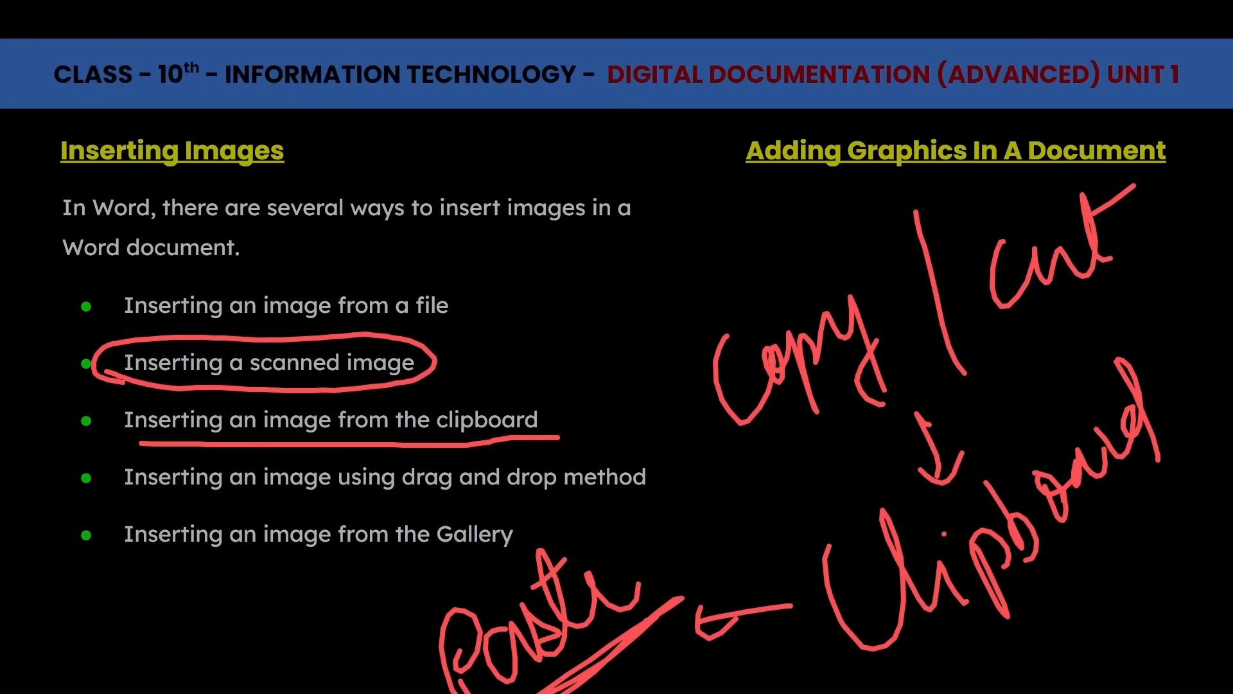
mouse_move(415, 591)
left_mouse_down()
mouse_move(427, 693)
mouse_move(402, 616)
left_mouse_up()
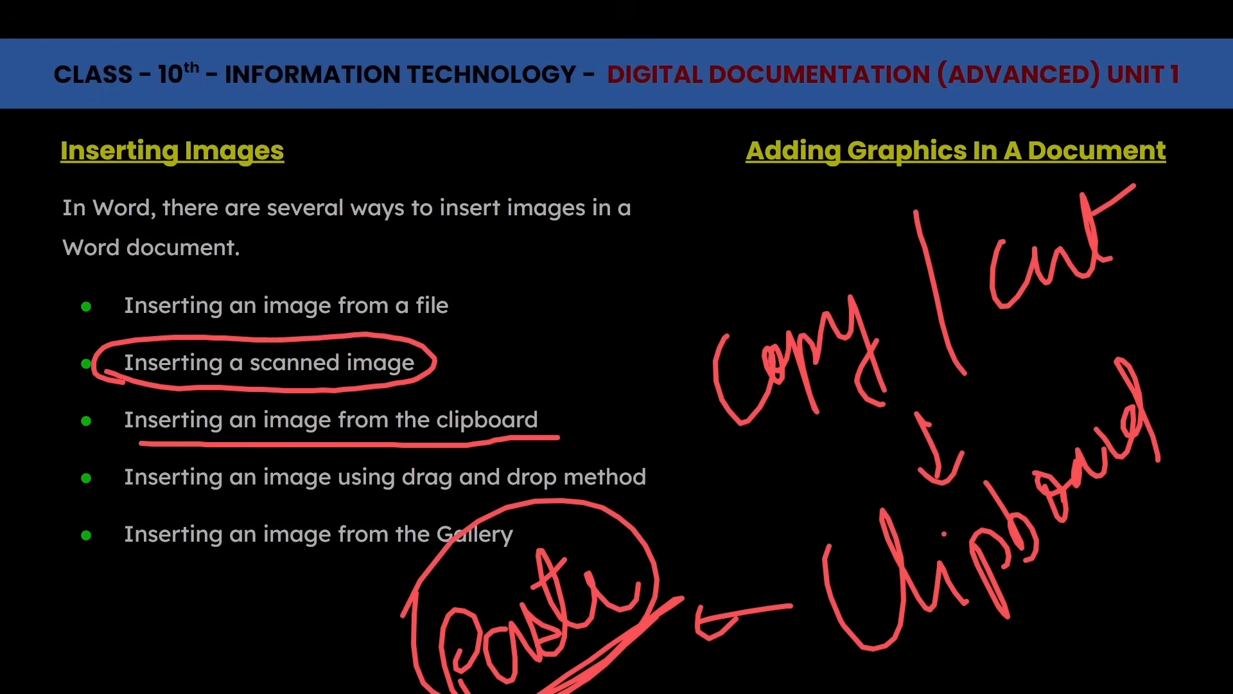
key("e")
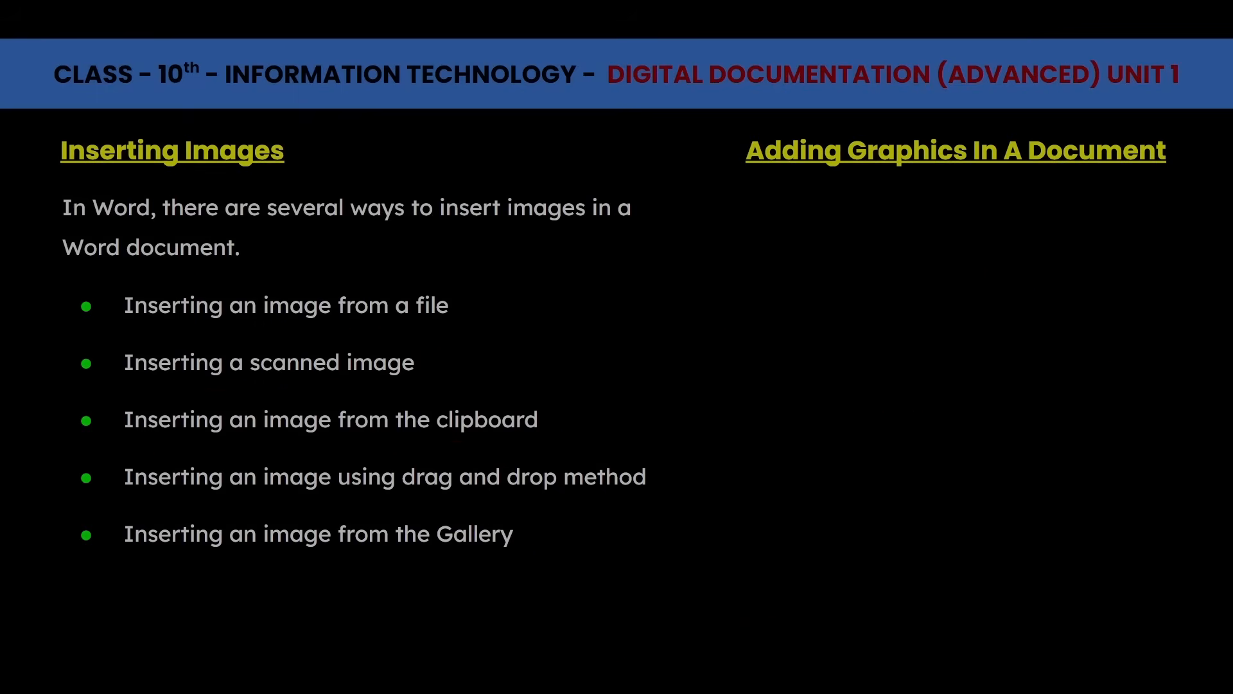
key("alt+Tab")
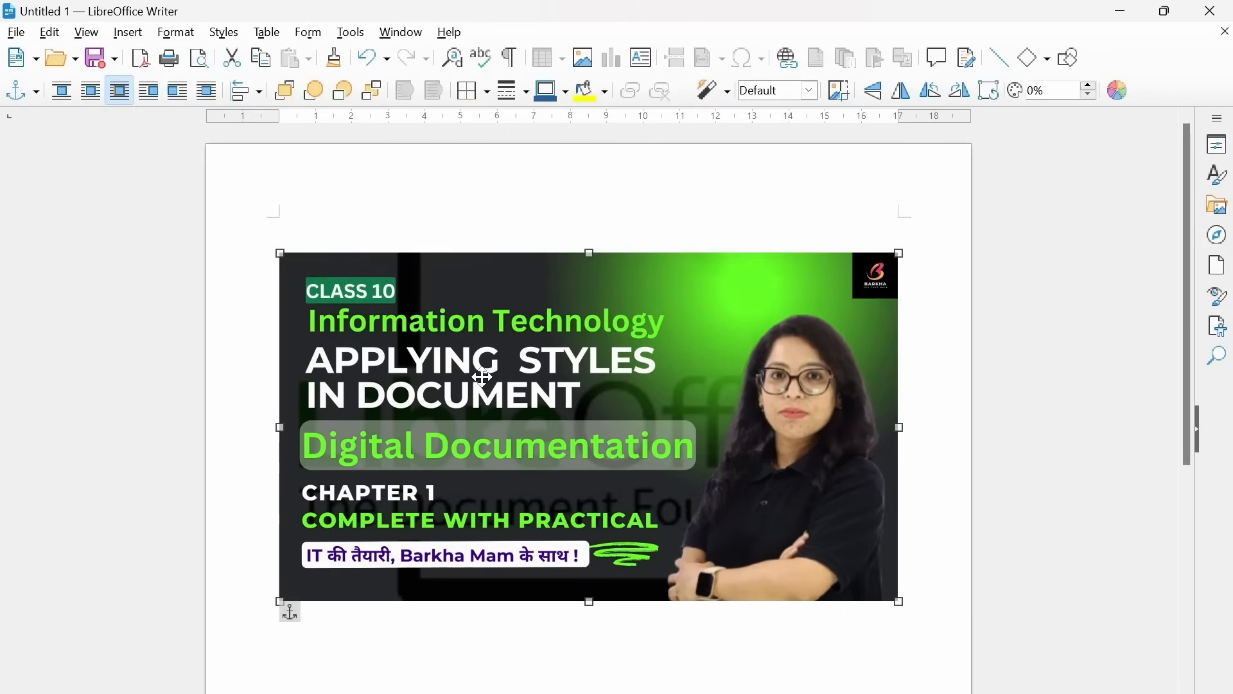
Step: Cut the thumbnail image from Untitled 1 and start a new blank text document, Untitled 2
right_click(517, 379)
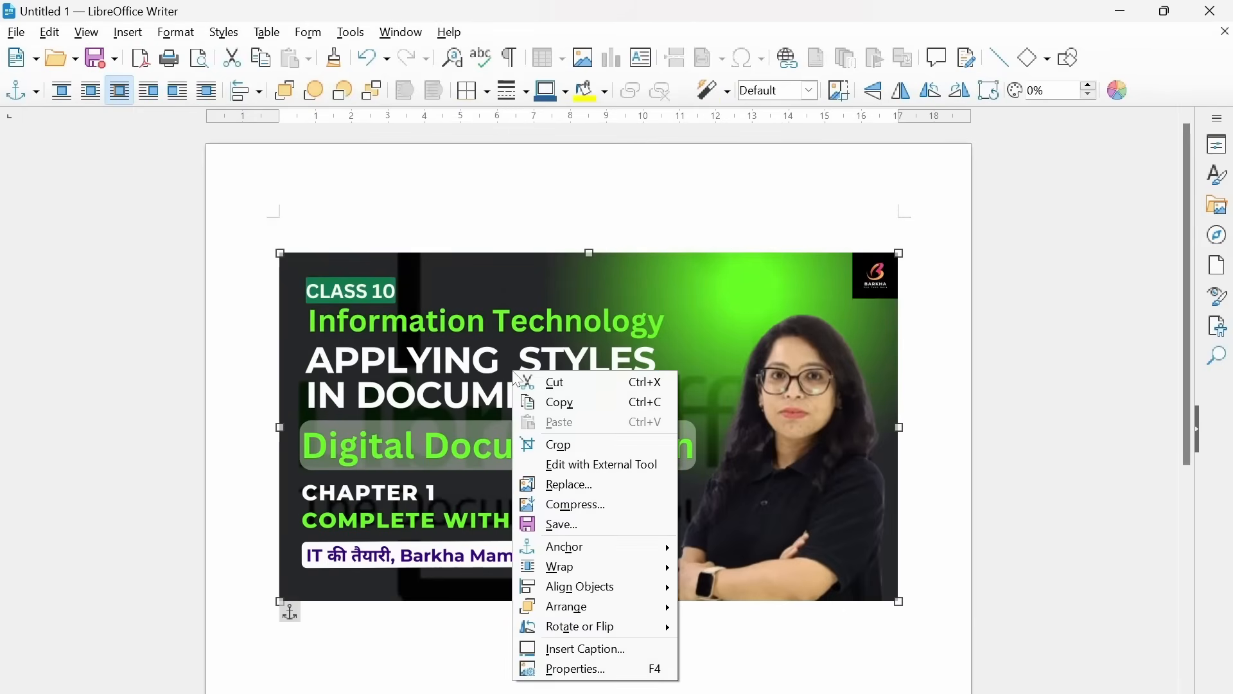
left_click(568, 381)
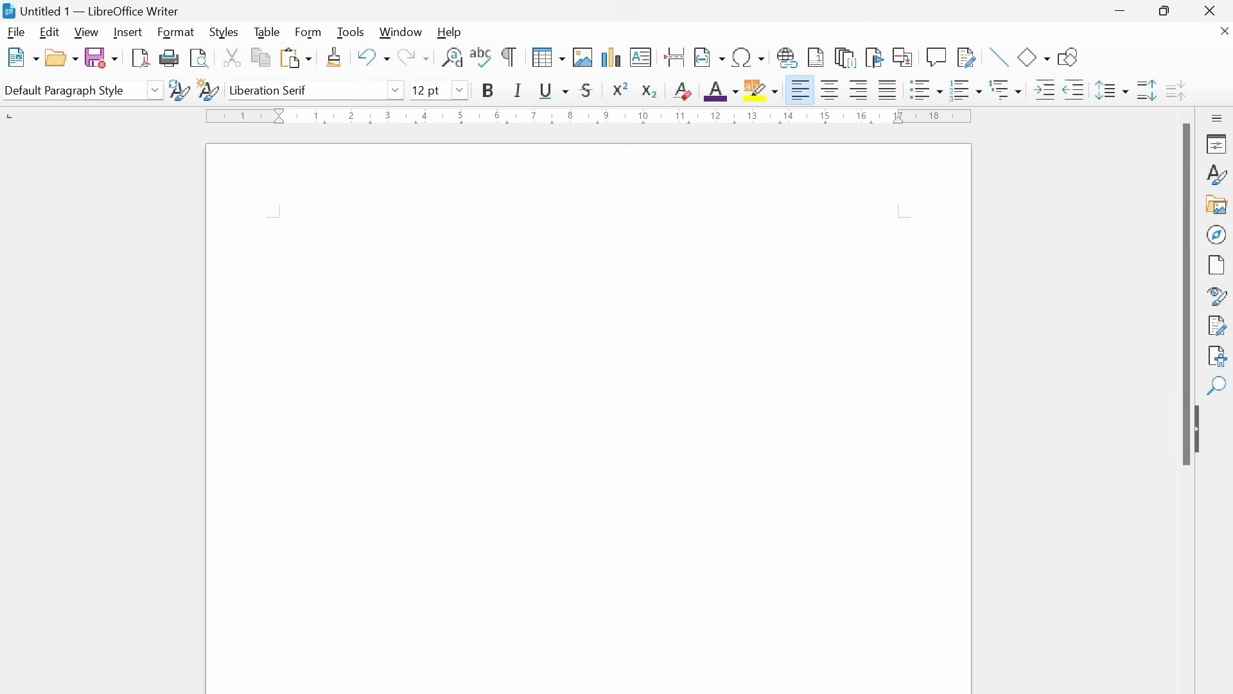
left_click(16, 32)
mouse_move(49, 57)
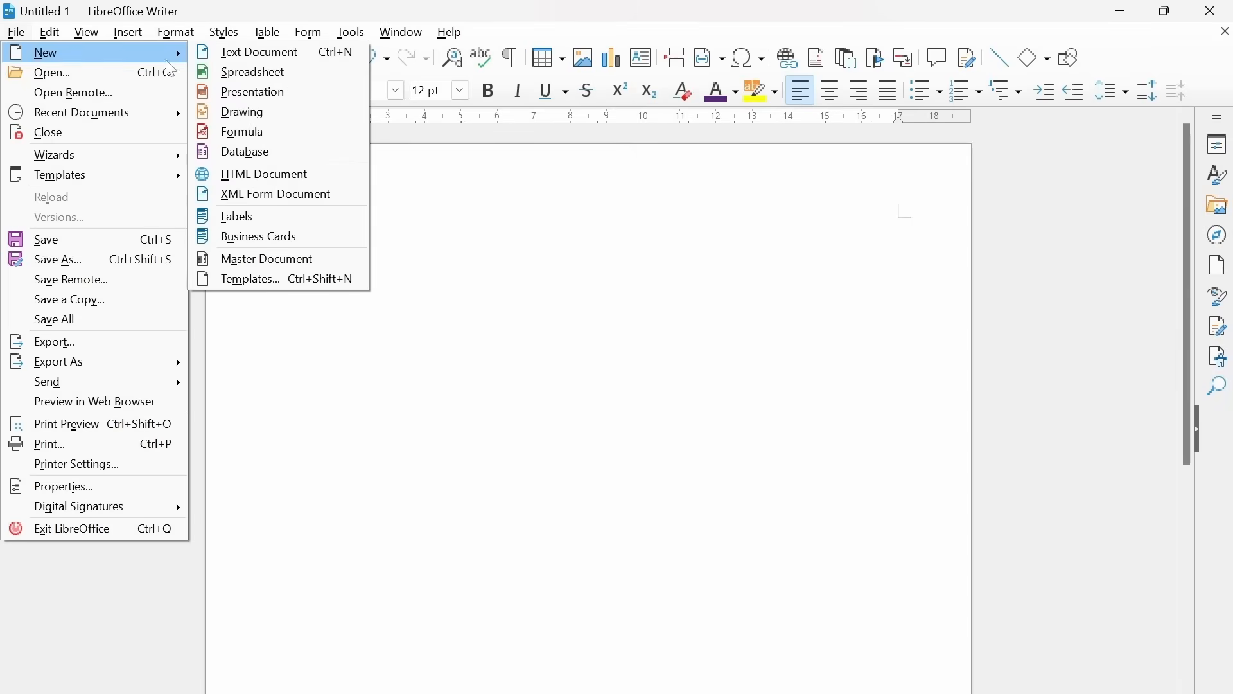
left_click(254, 52)
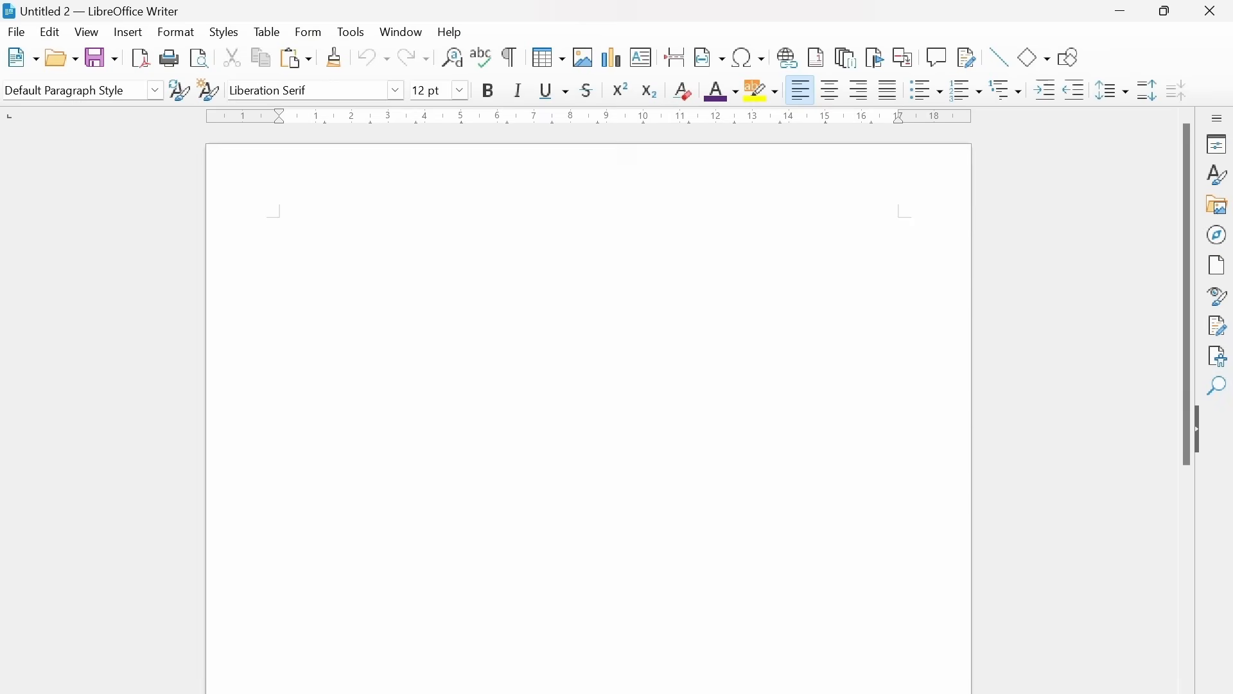
Step: Paste the cut thumbnail onto the Untitled 2 page, then reposition and re-maximize its window
right_click(352, 258)
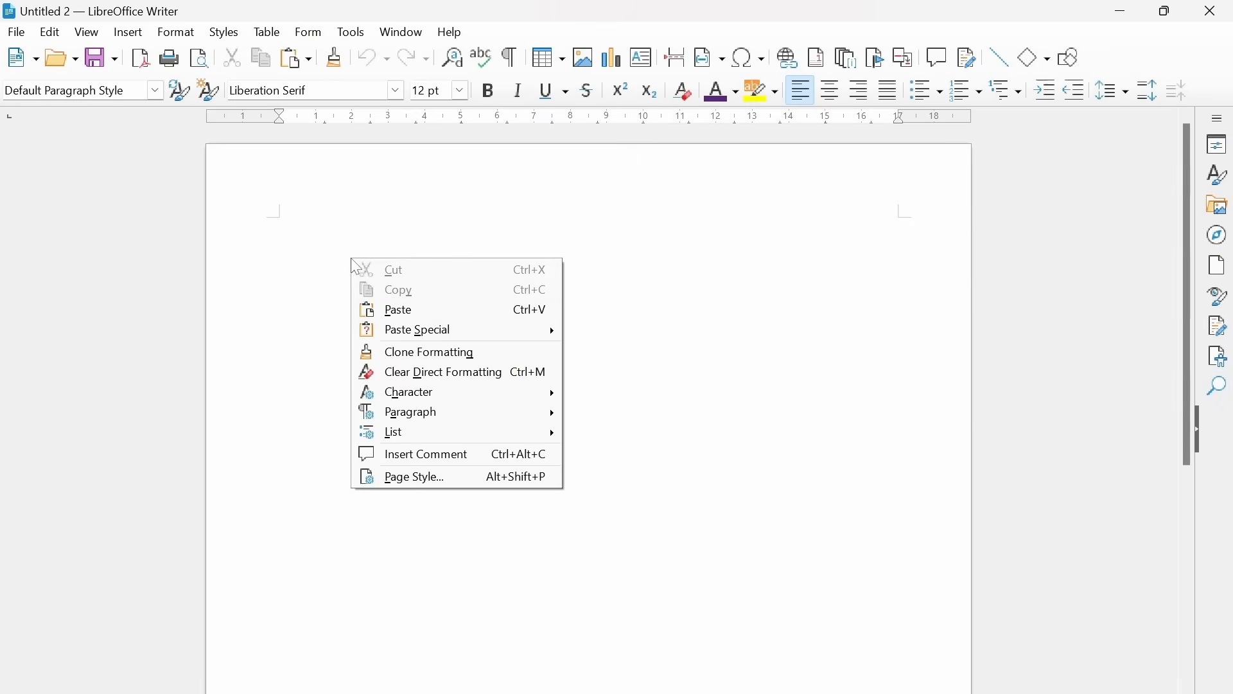
left_click(415, 310)
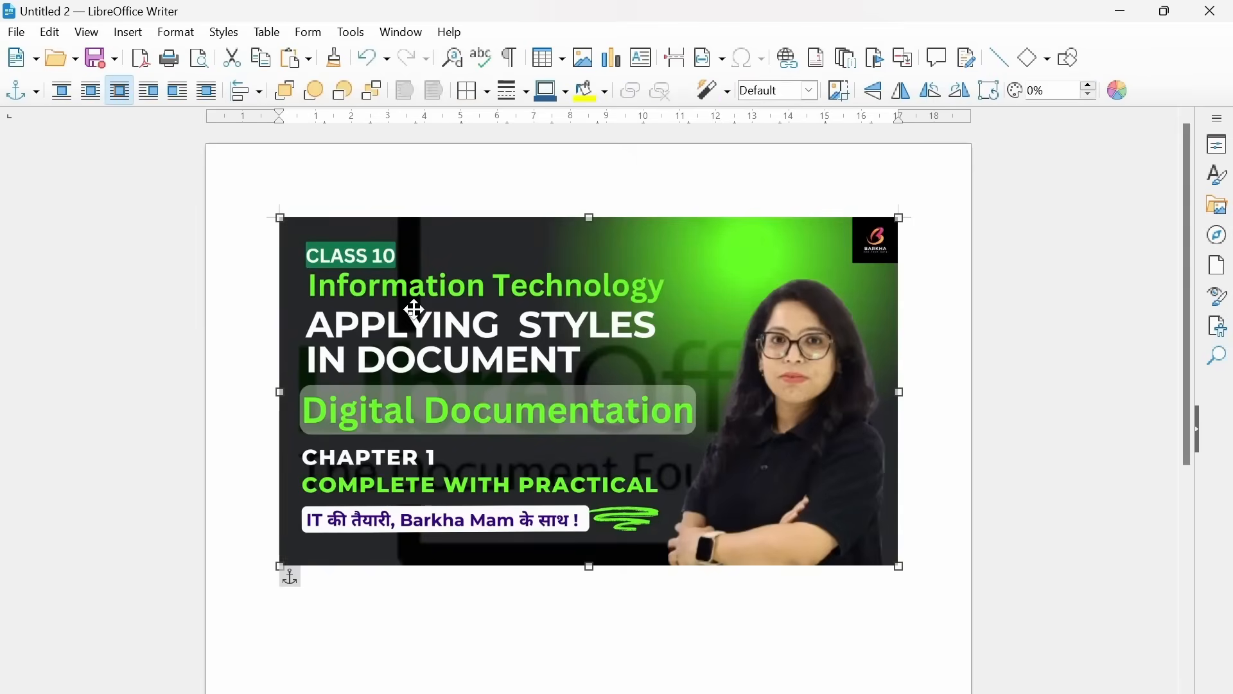
left_click(1166, 11)
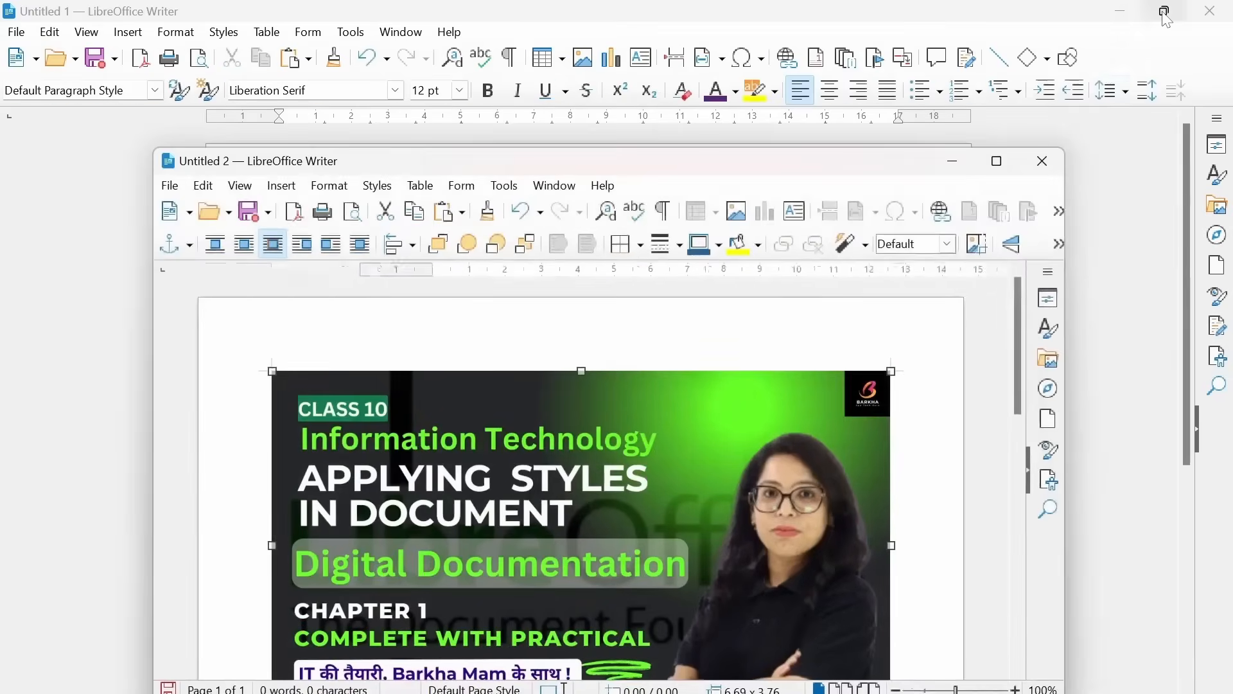
left_click_drag(671, 163, 871, 90)
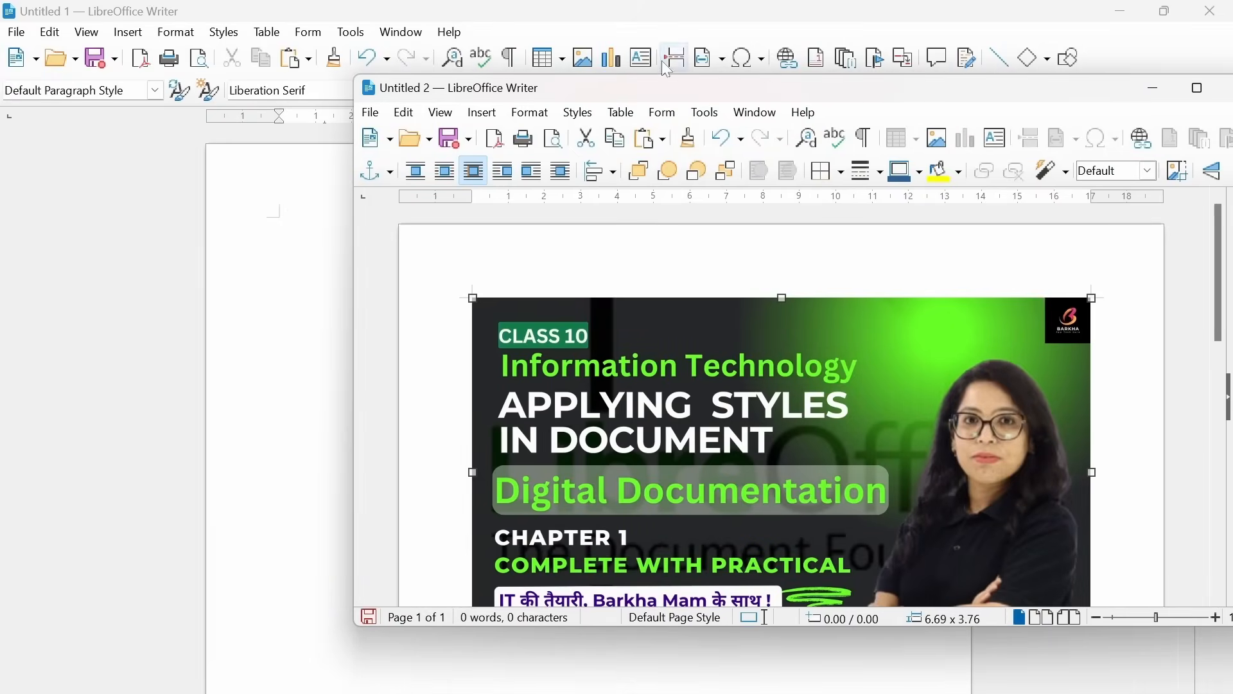
left_click_drag(656, 84, 500, 78)
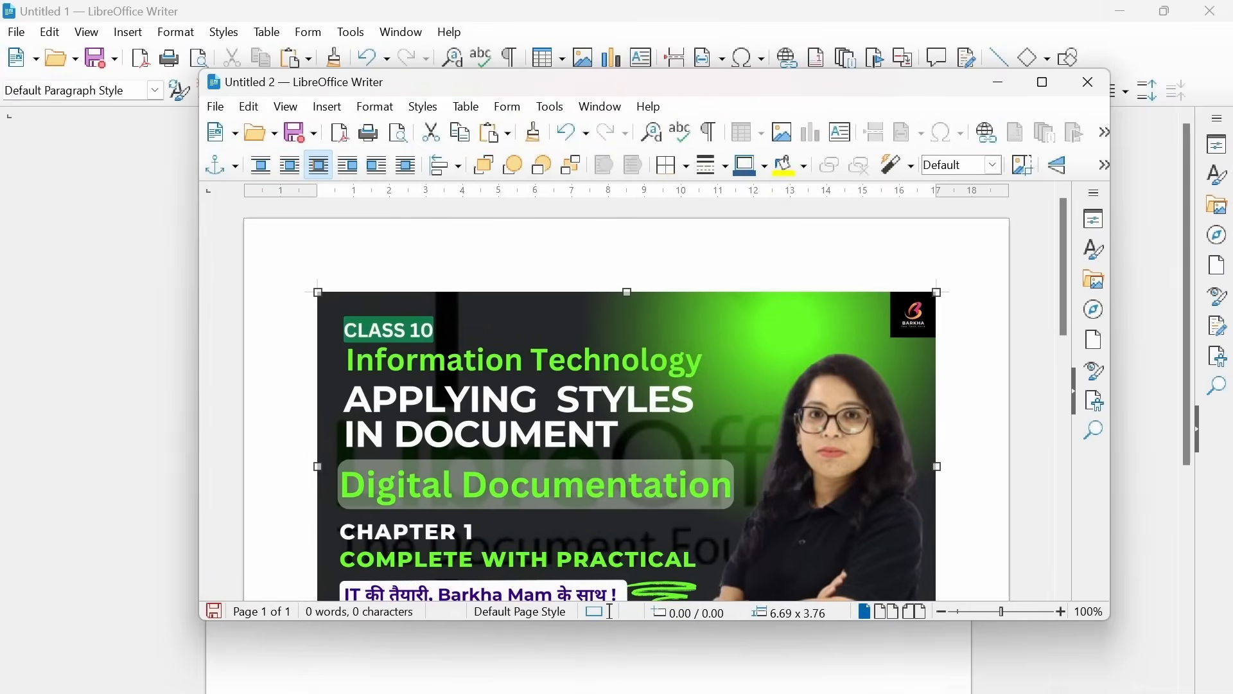
left_click(1052, 89)
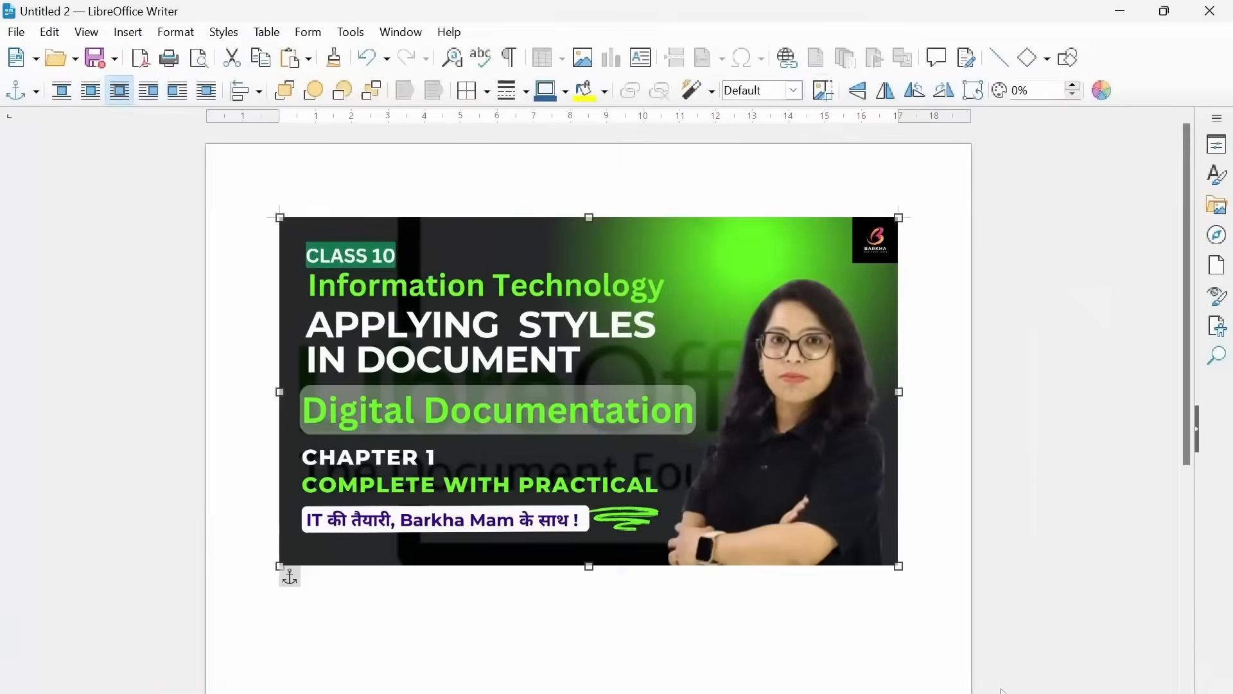
Step: Mark the drag-and-drop bullet in red on the slide, then bring up File Explorer over Untitled 1
mouse_move(723, 691)
key("alt+Tab")
key("alt+Tab")
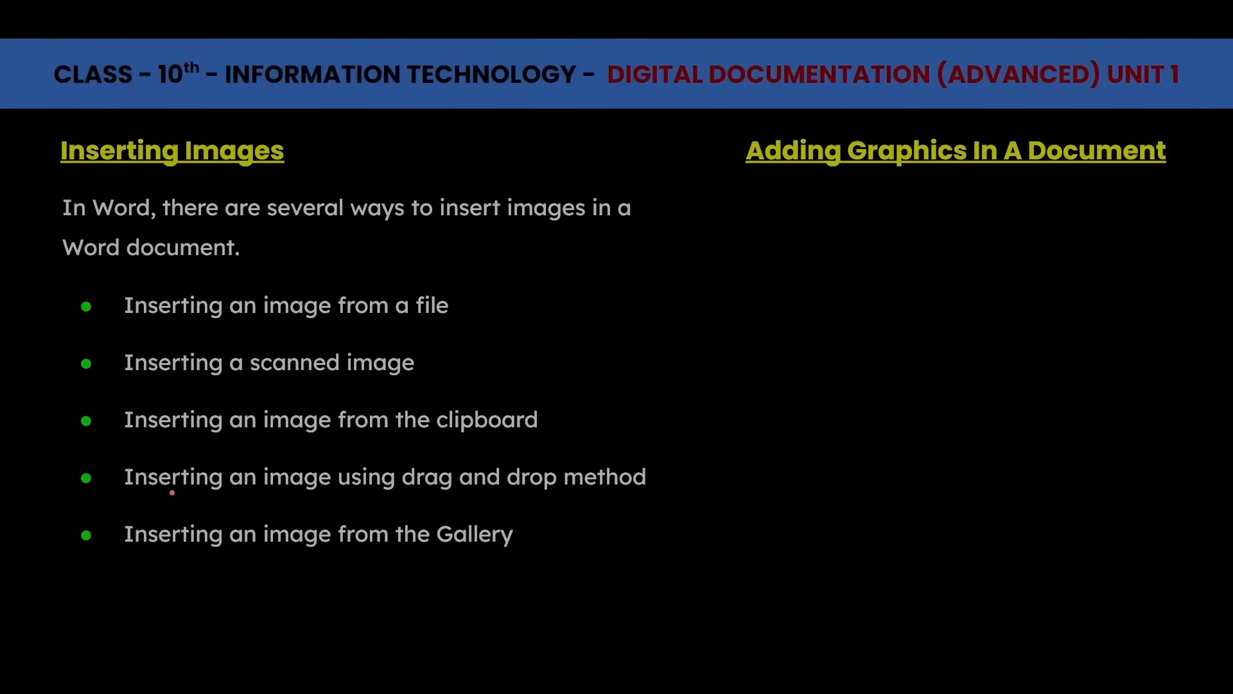
mouse_move(168, 495)
left_mouse_down()
mouse_move(358, 482)
mouse_move(722, 486)
mouse_move(449, 467)
mouse_move(367, 482)
left_mouse_up()
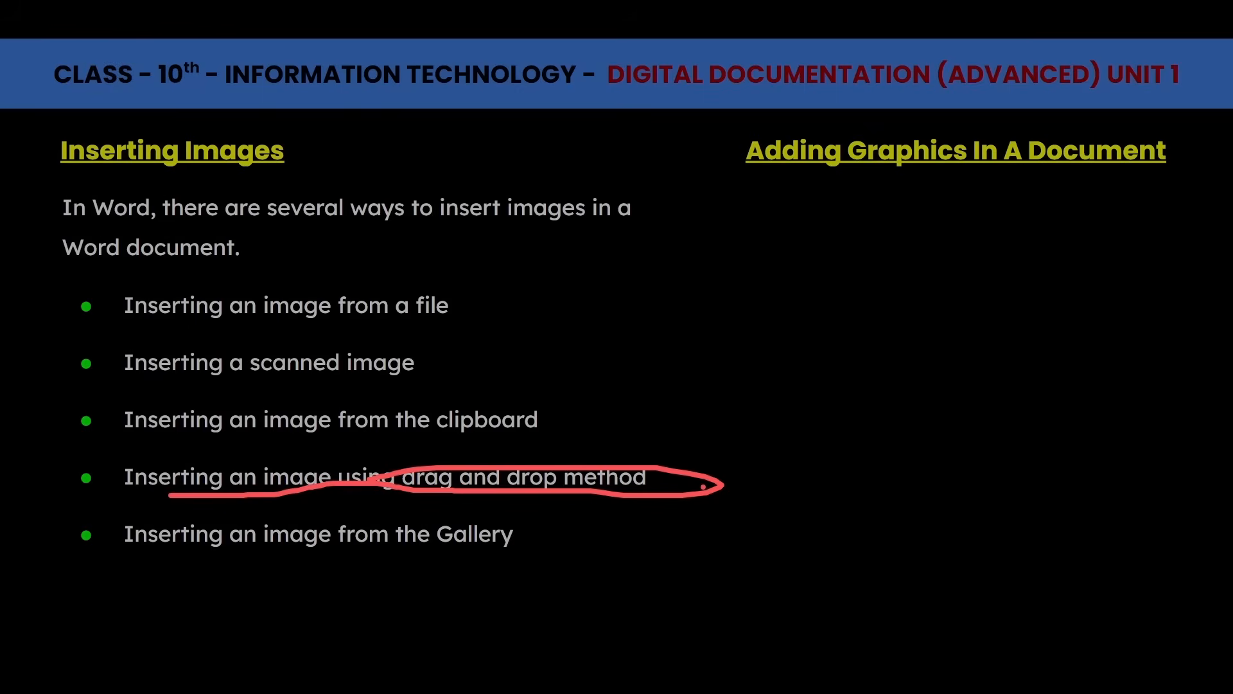
key("alt+Tab")
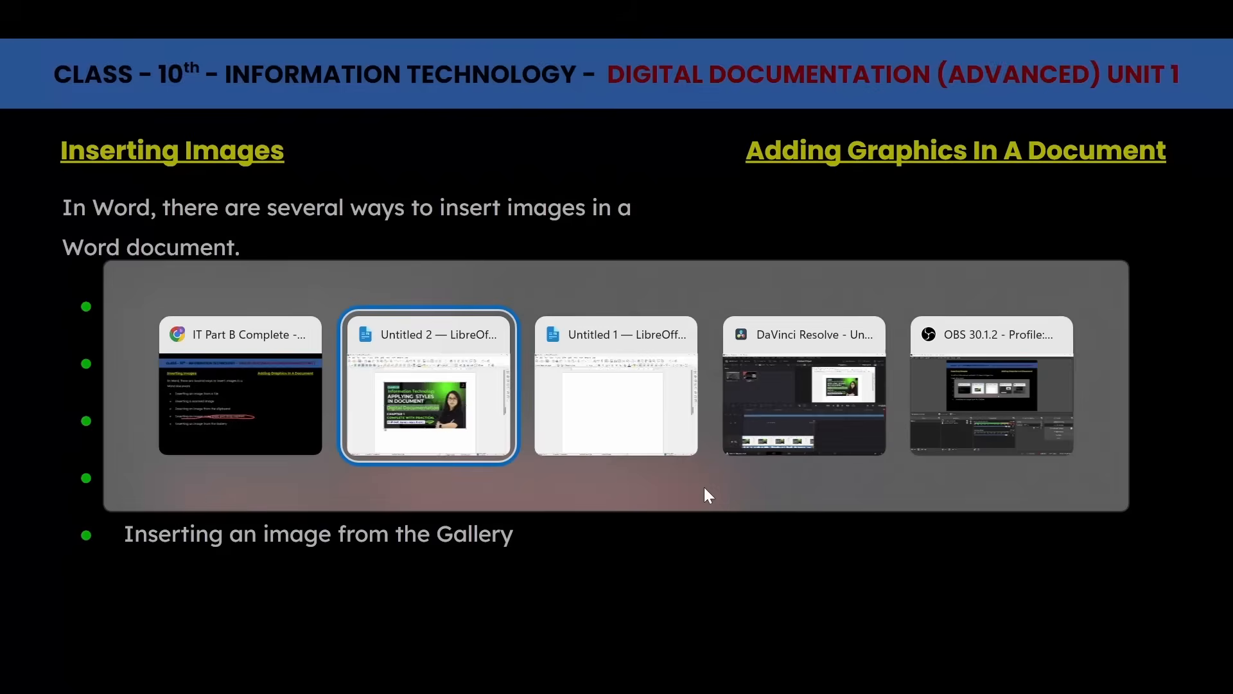
key("alt+Tab")
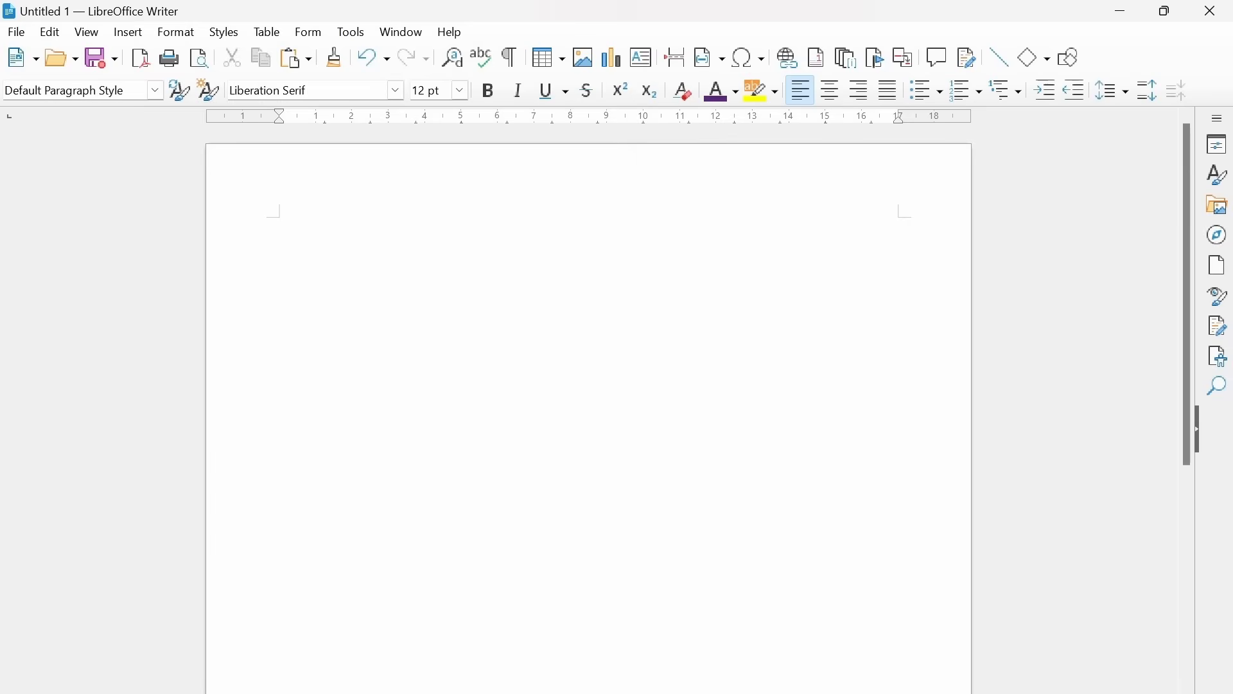
key("alt+Tab")
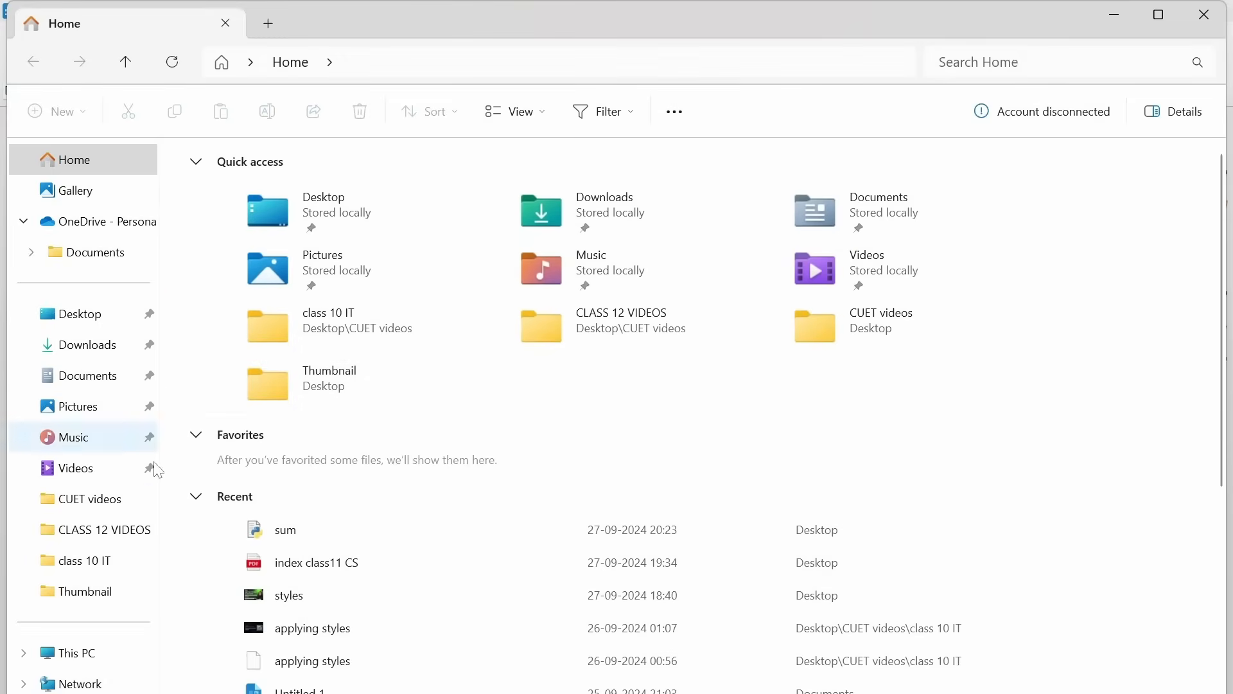
Step: Show the Desktop folder in File Explorer, sized as a smaller window over Writer
left_click(71, 314)
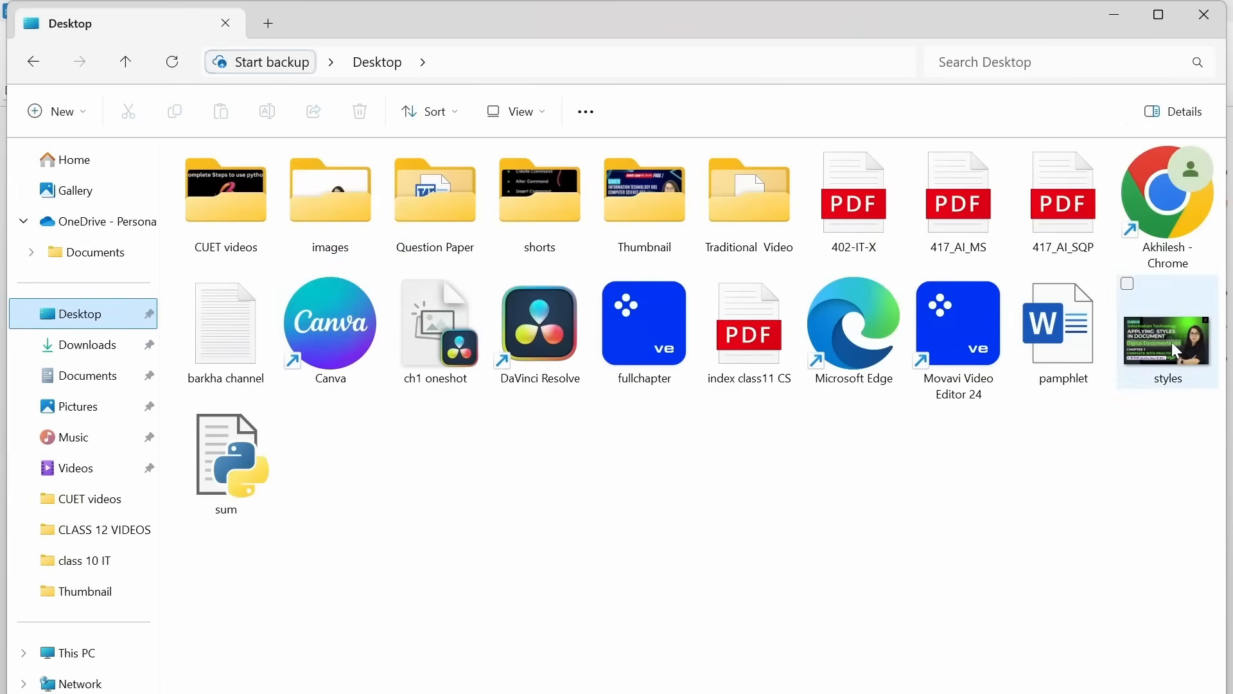
left_click(1159, 17)
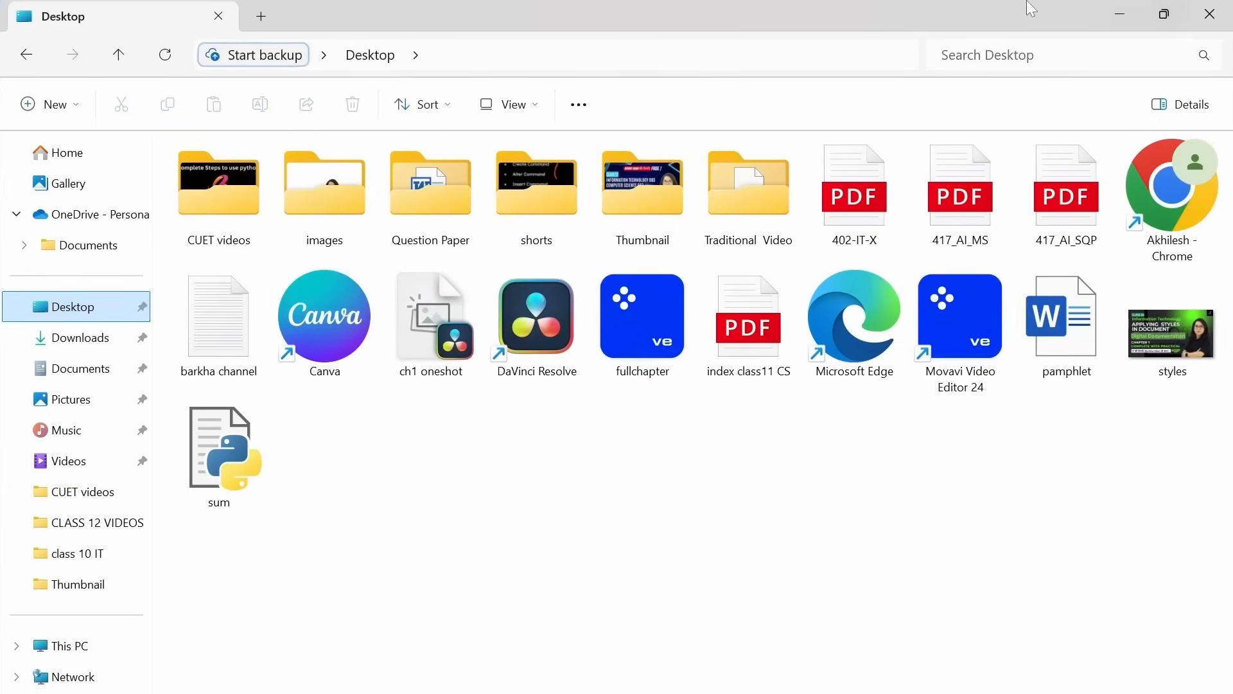
left_click_drag(947, 22, 165, 95)
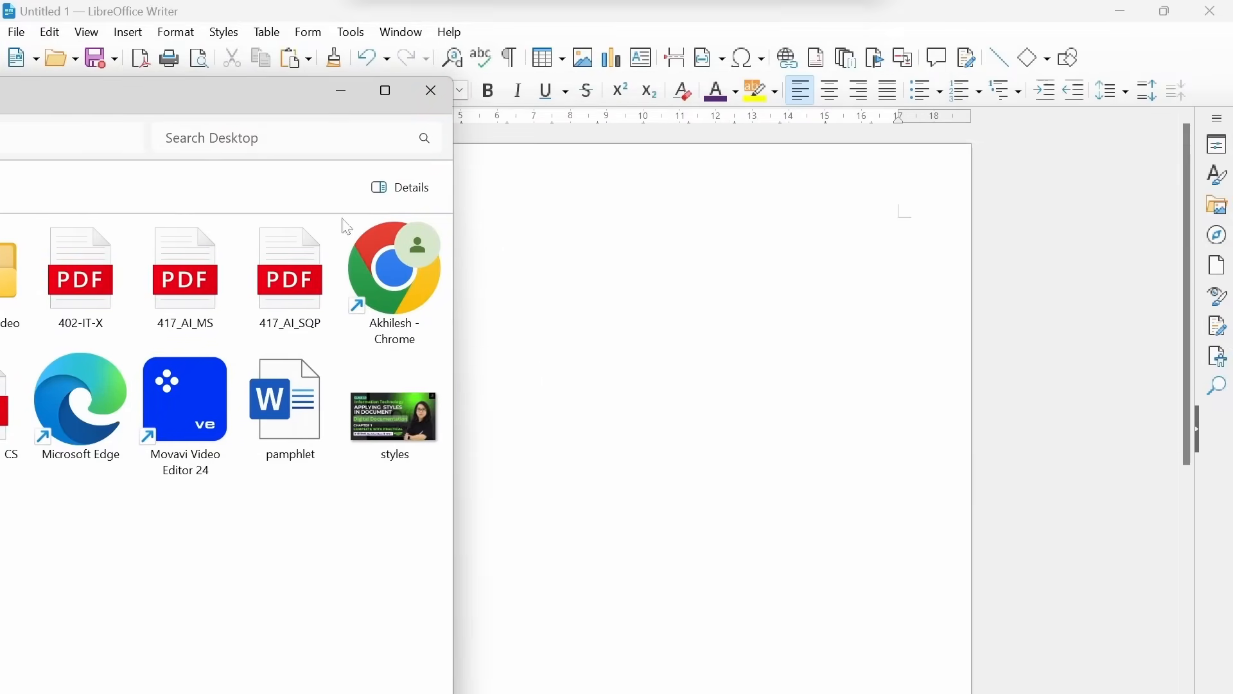
Step: Drag the styles image file from Explorer onto the Untitled 1 page, then close Explorer
left_click(391, 415)
left_click_drag(392, 416, 595, 319)
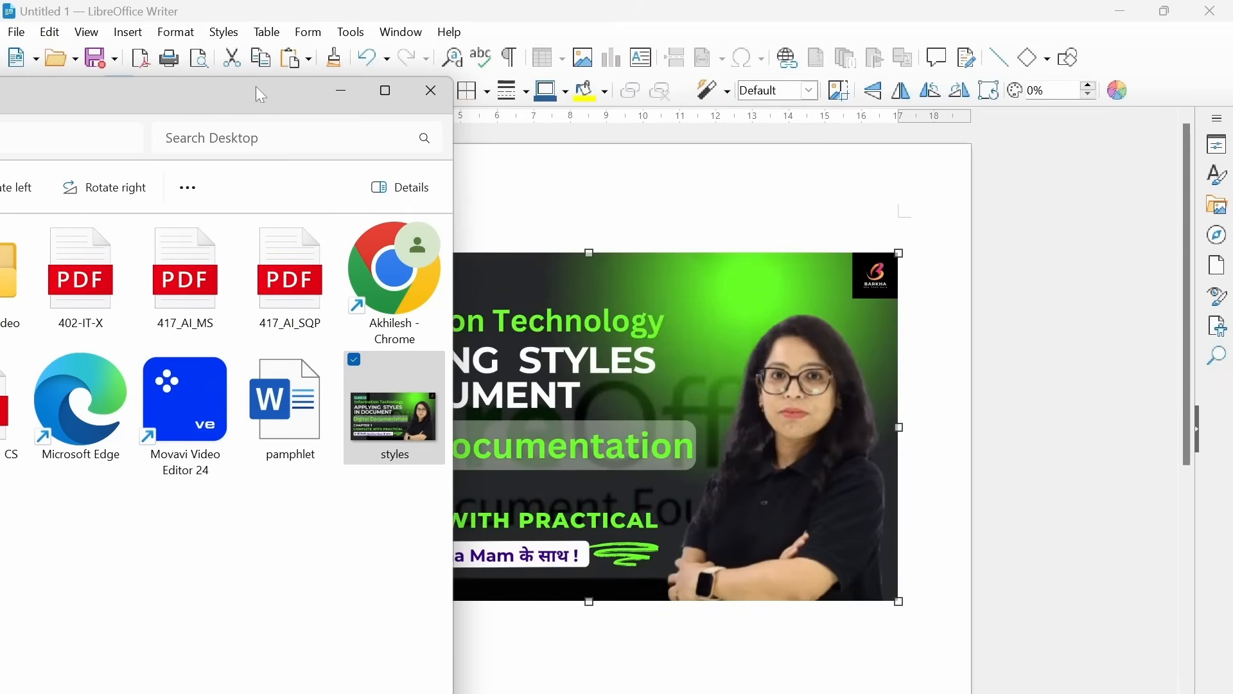
left_click_drag(256, 90, 681, 82)
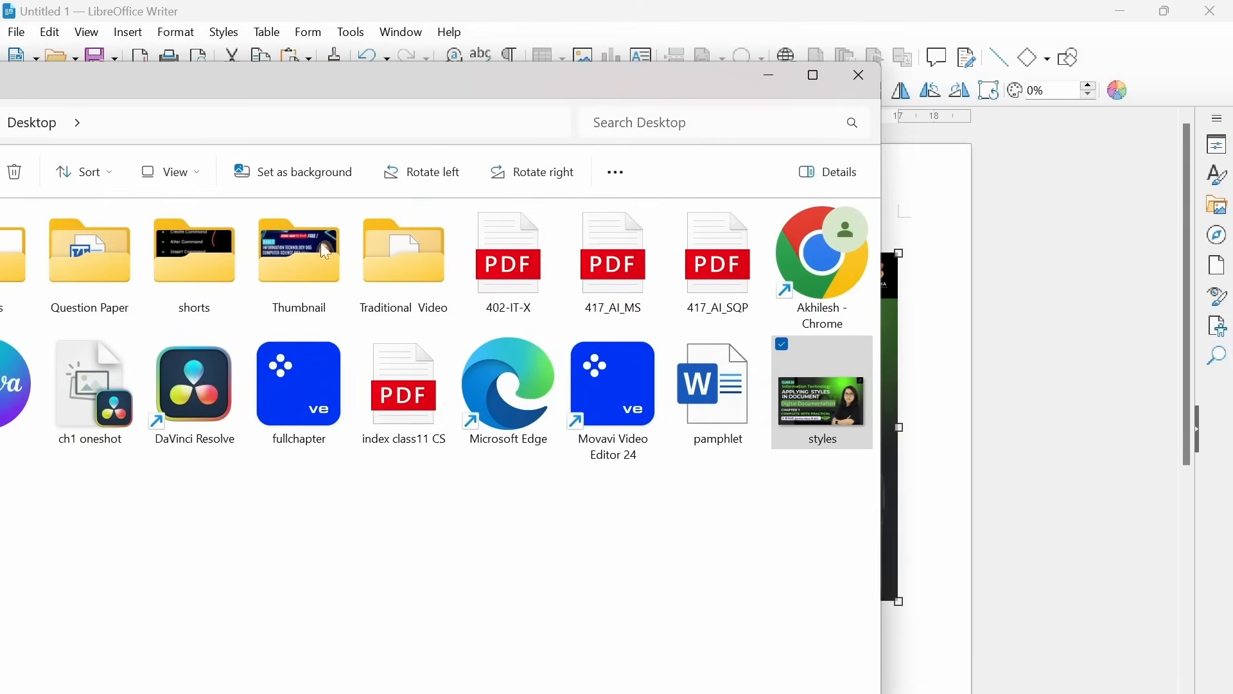
left_click(859, 75)
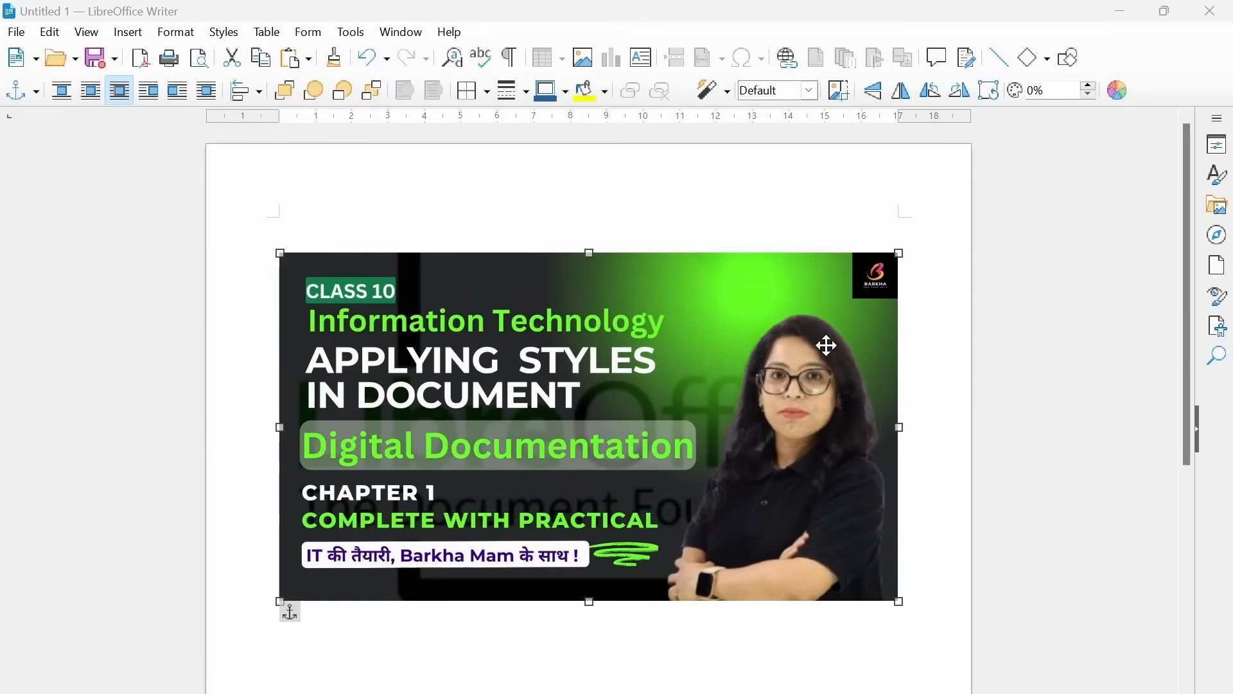
key("alt+Tab")
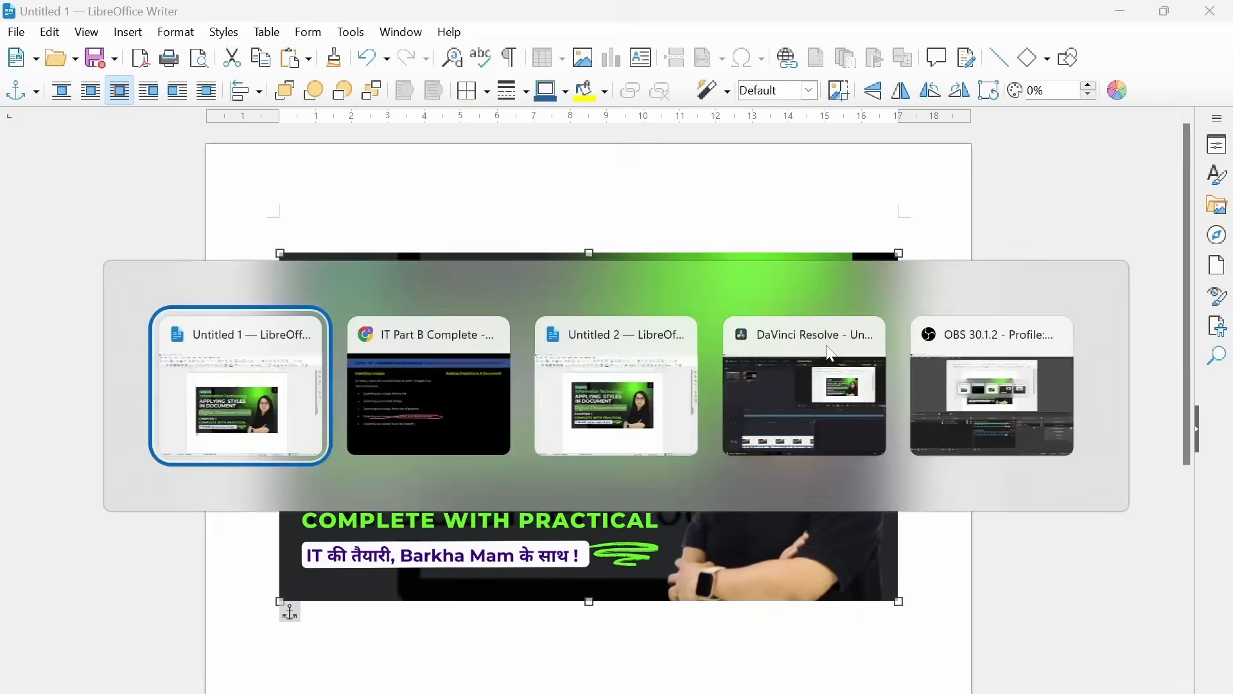
key("alt+Tab")
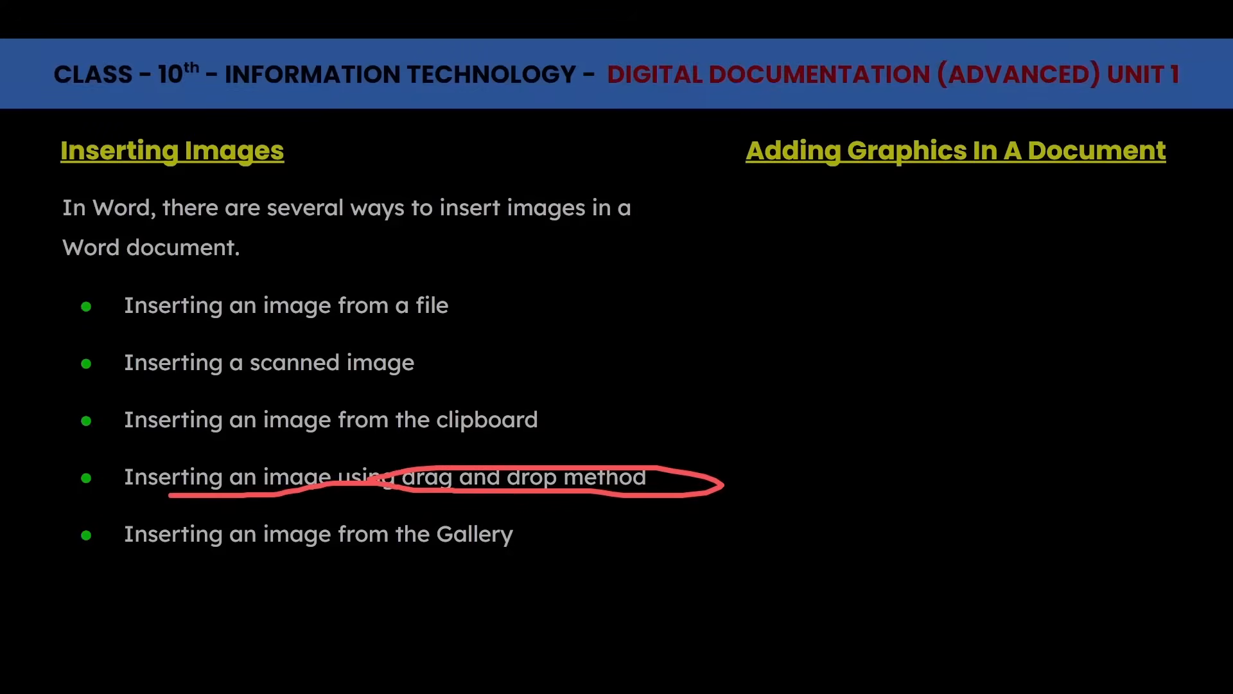
mouse_move(288, 562)
left_mouse_down()
mouse_move(582, 546)
mouse_move(402, 503)
mouse_move(100, 528)
mouse_move(179, 572)
mouse_move(330, 578)
left_mouse_up()
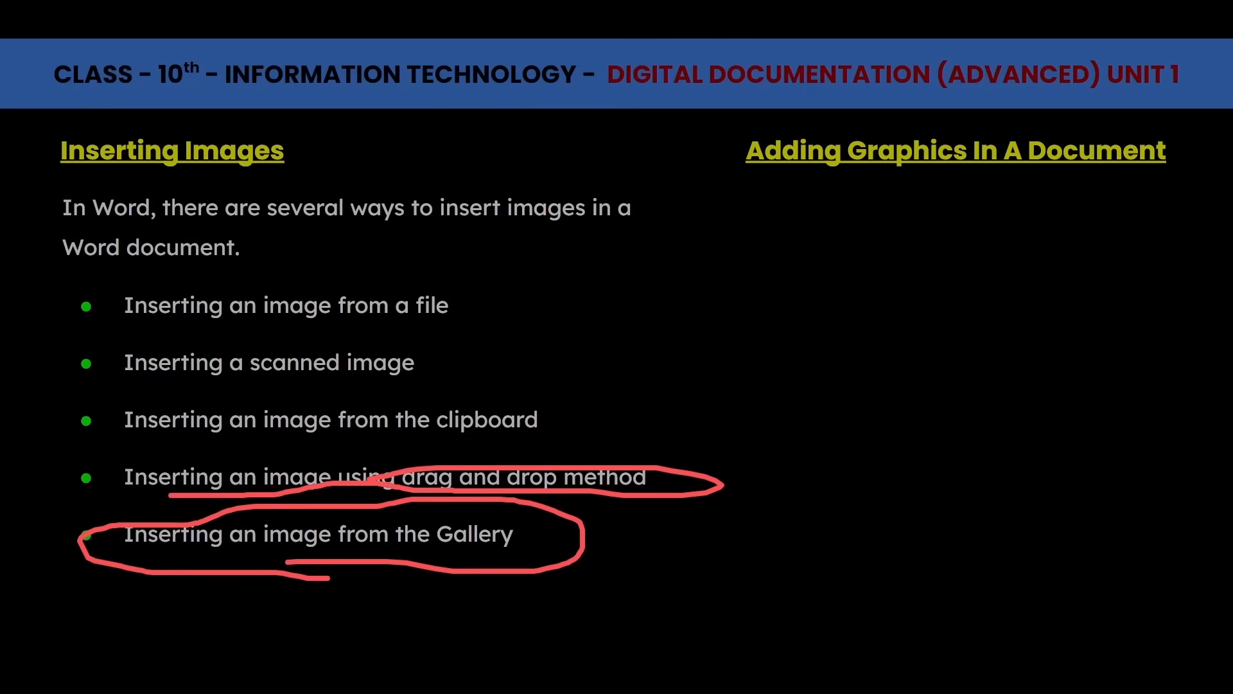
left_click_drag(568, 537, 650, 556)
mouse_move(791, 531)
left_mouse_down()
mouse_move(827, 513)
mouse_move(915, 528)
left_mouse_up()
left_click(862, 478)
mouse_move(986, 468)
left_mouse_down()
mouse_move(951, 488)
mouse_move(1021, 472)
left_mouse_up()
left_click_drag(1020, 392, 1055, 489)
left_click_drag(994, 444, 1026, 434)
left_click_drag(443, 573, 549, 563)
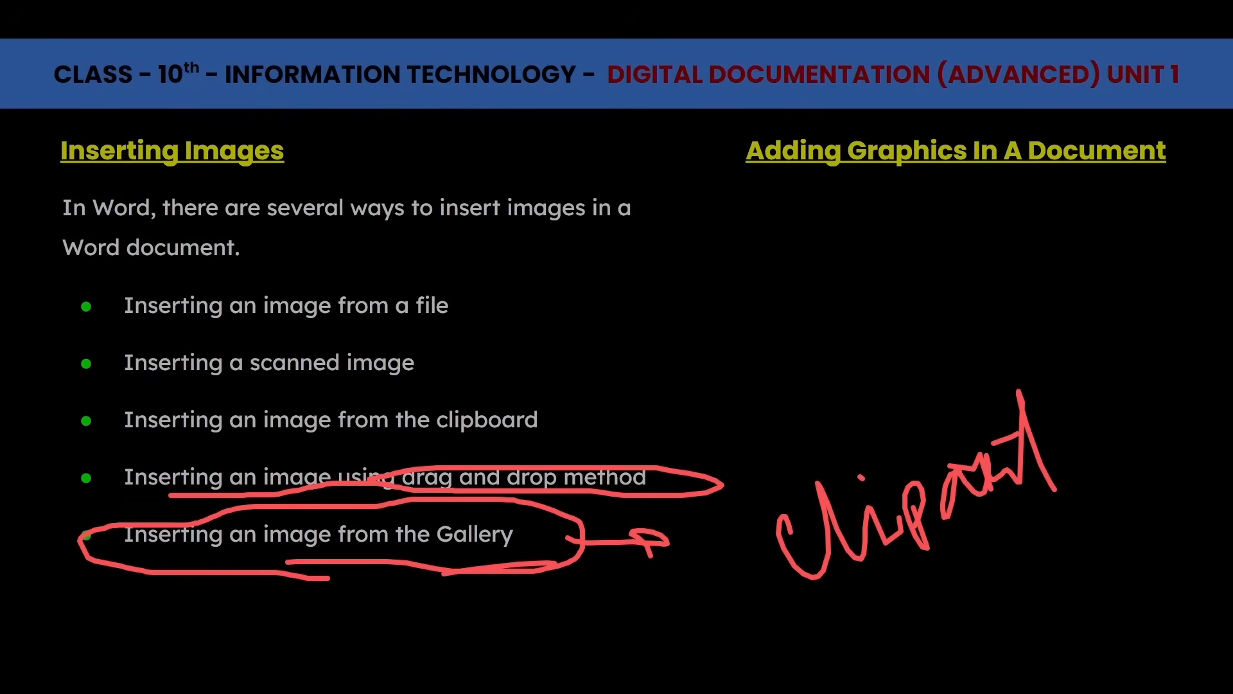
key("alt+Tab")
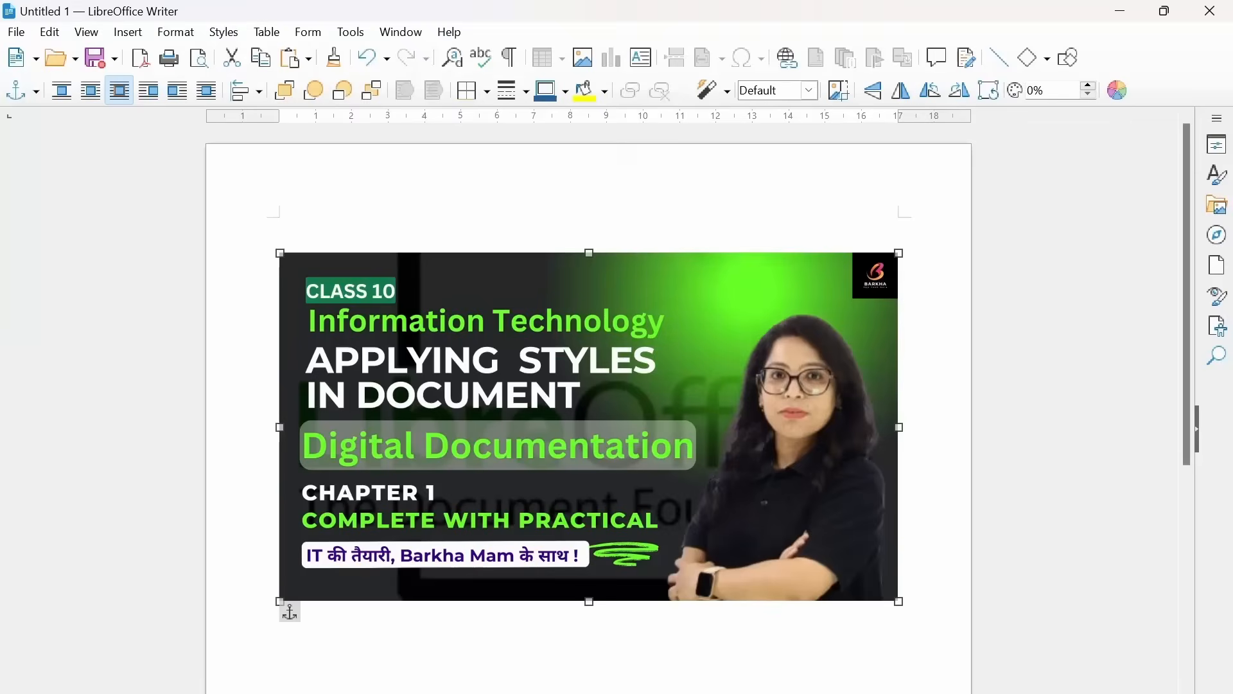
Step: Deselect the image and open the Gallery panel from Insert > Media > Gallery
scroll(484, 361, "down", 3)
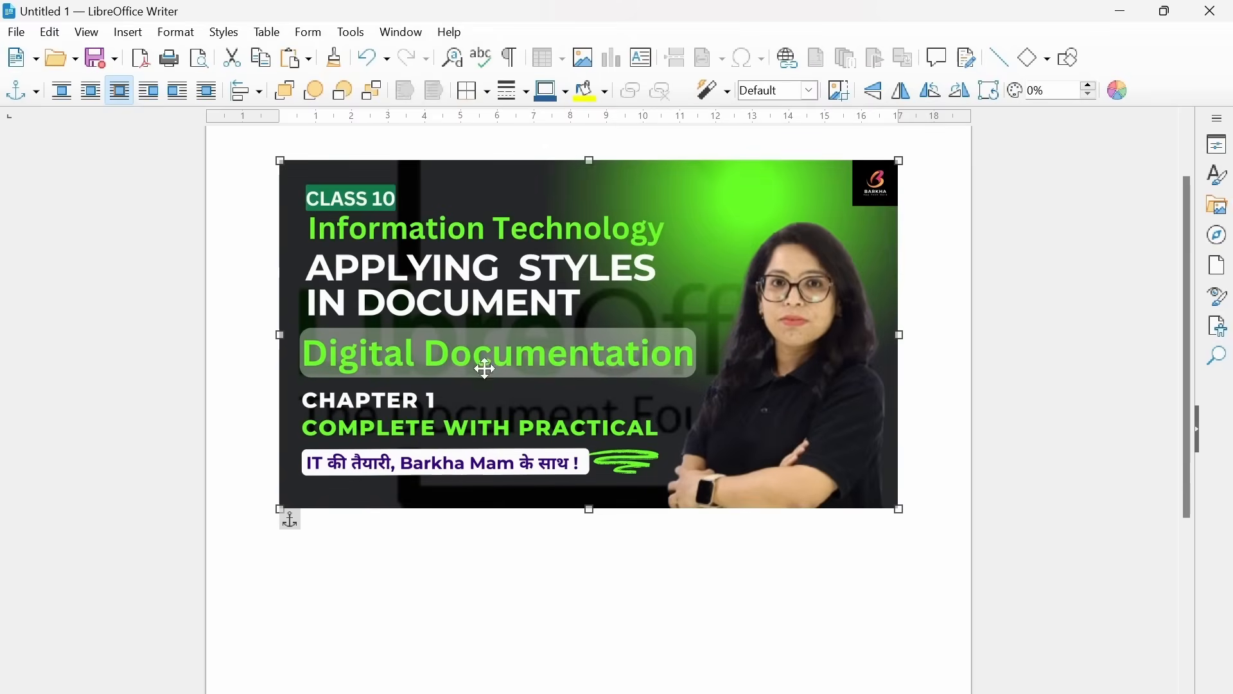
key("Escape")
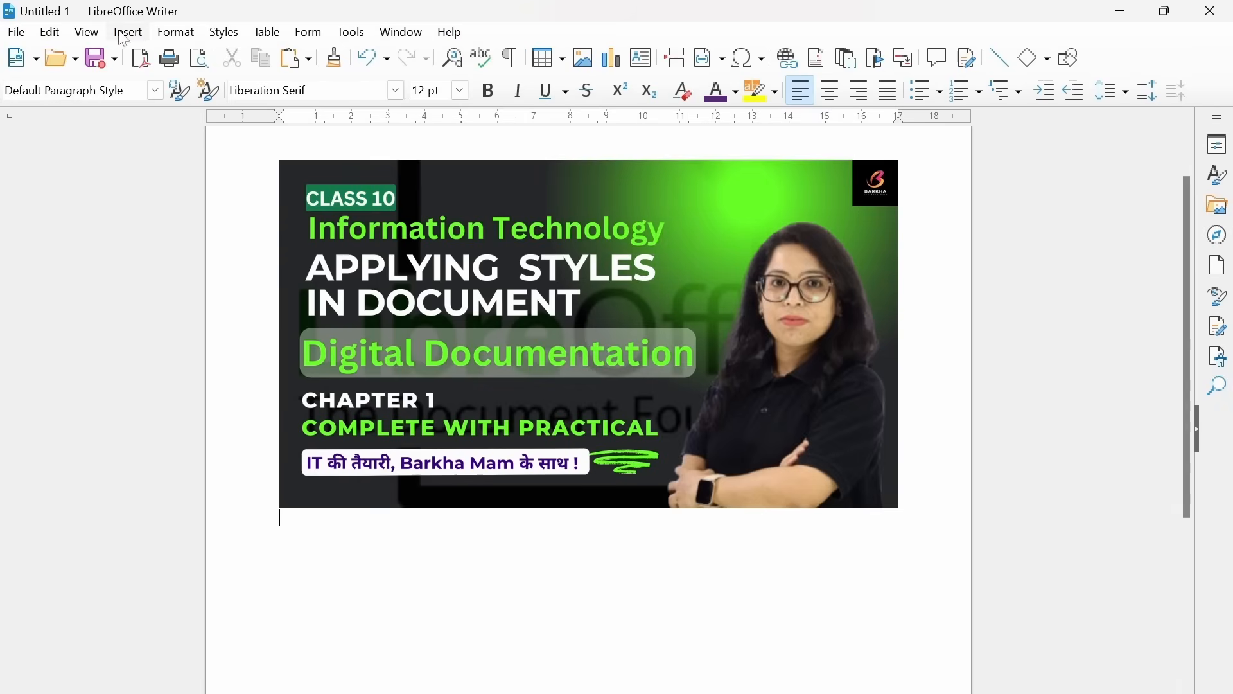
left_click(139, 39)
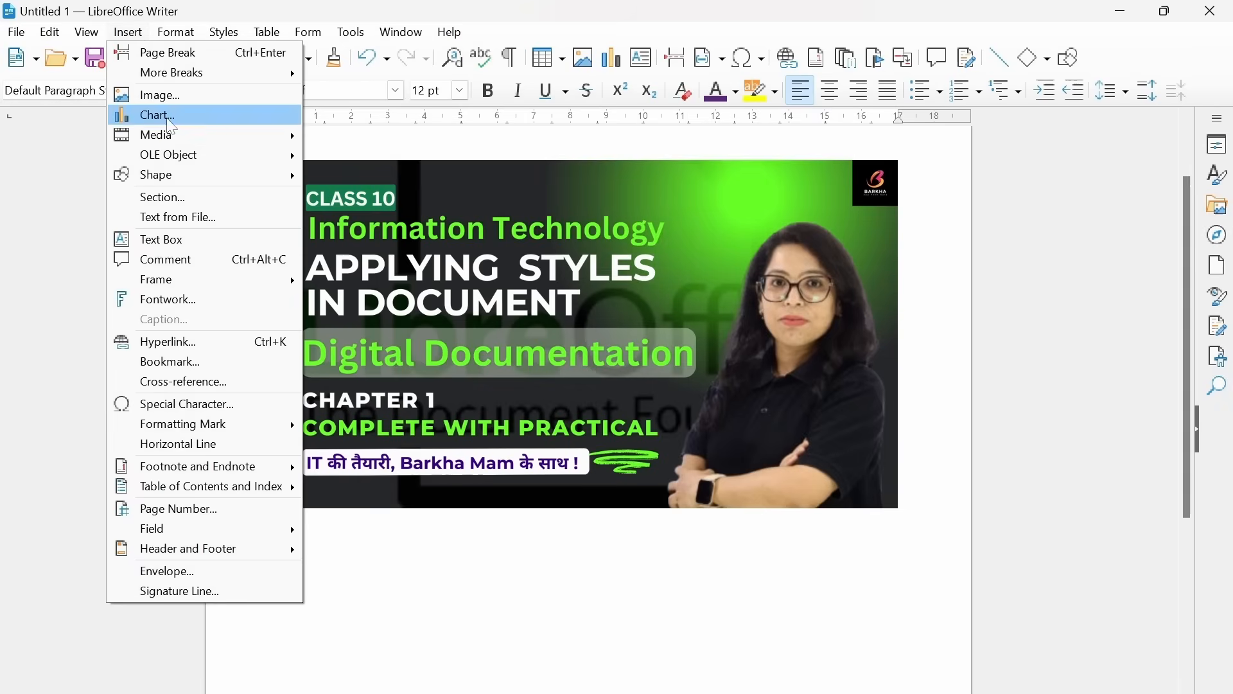
mouse_move(292, 135)
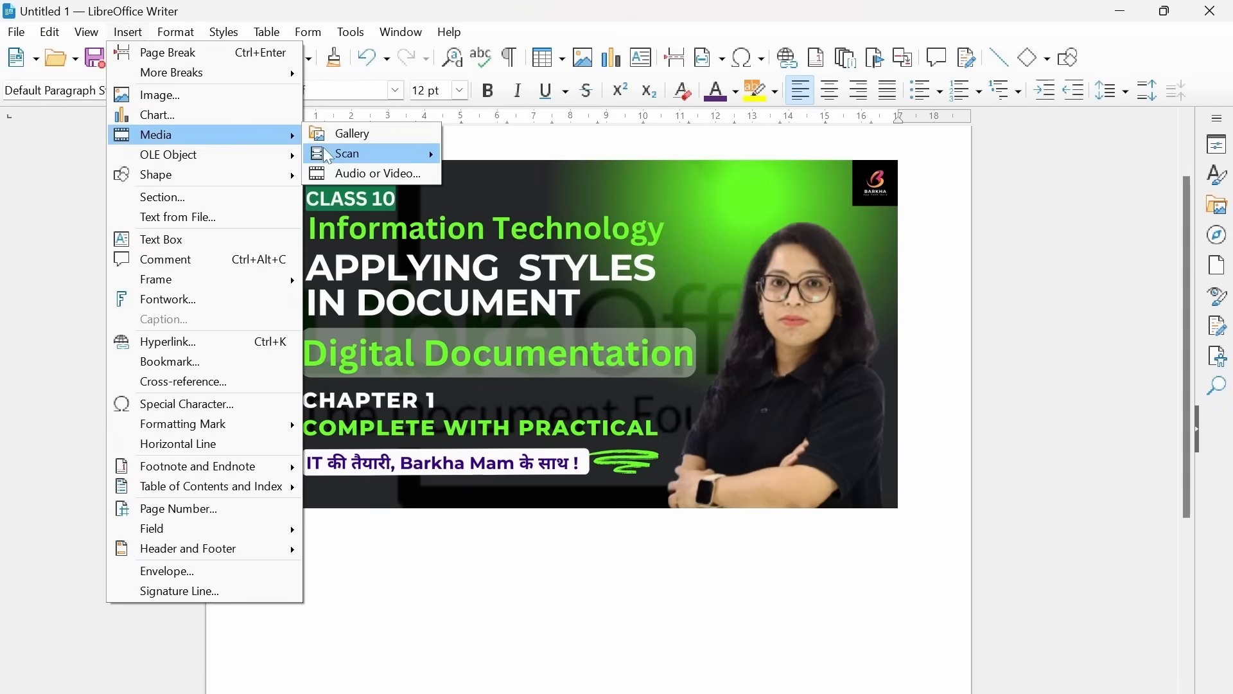
left_click(358, 135)
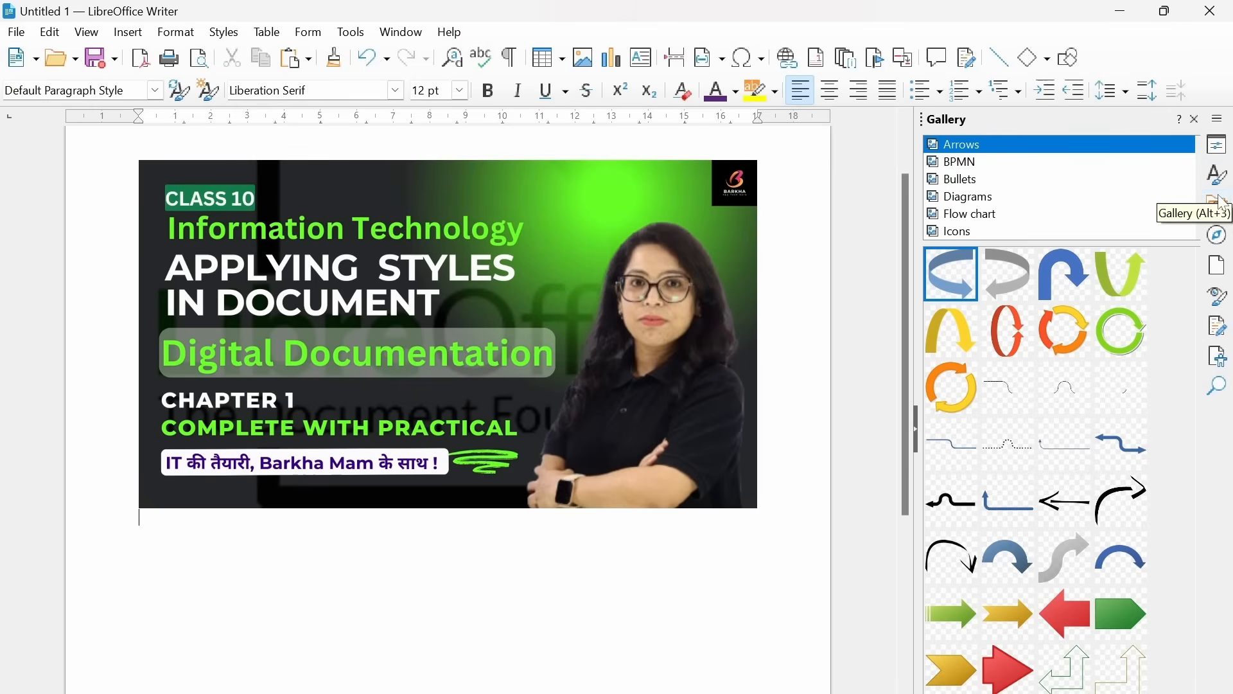
left_click(1196, 120)
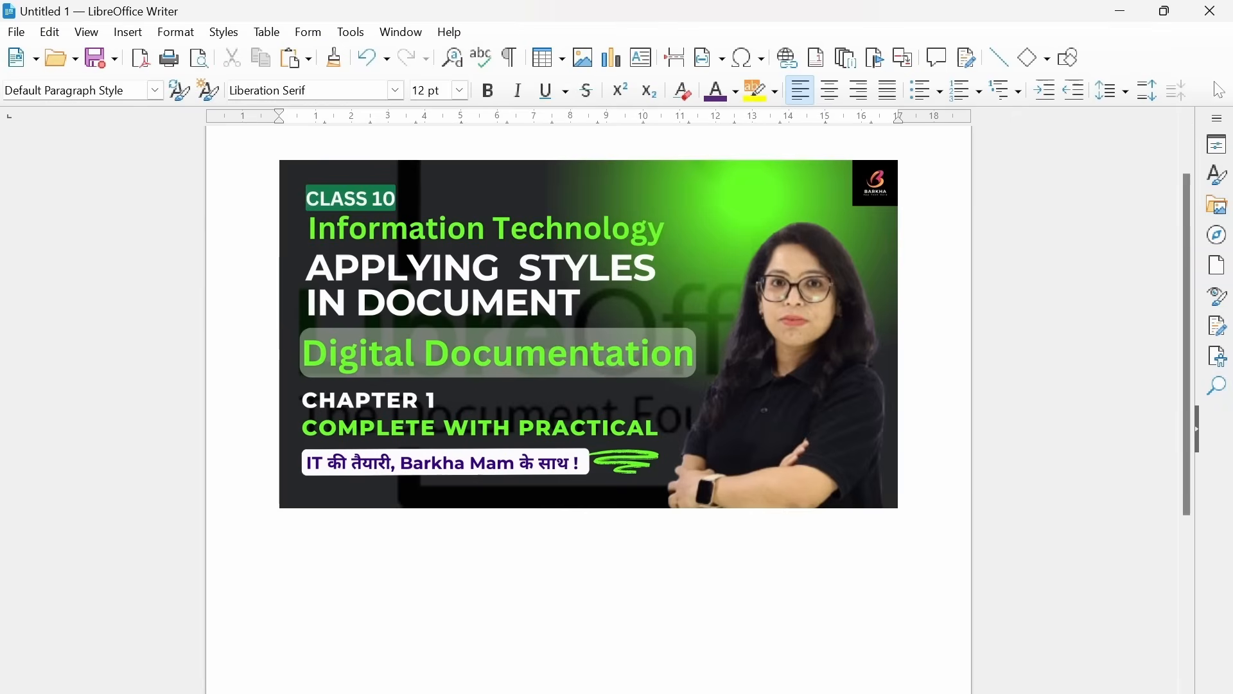
left_click(1219, 206)
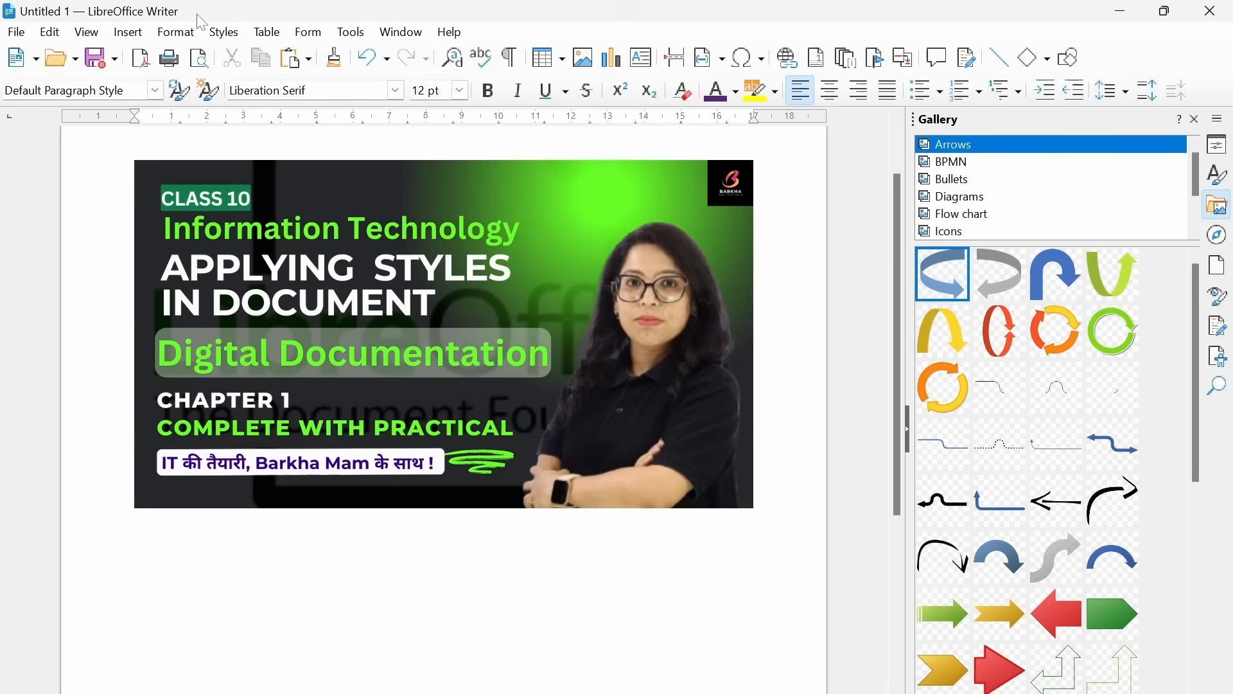
left_click(128, 32)
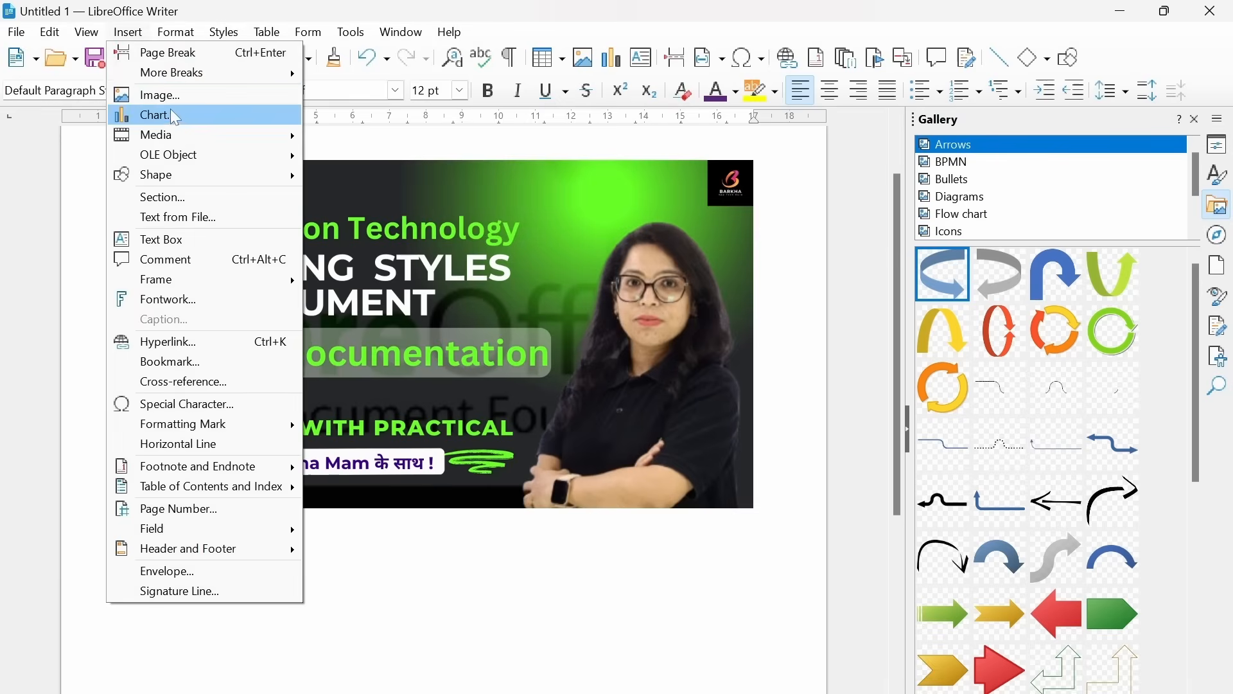
mouse_move(184, 136)
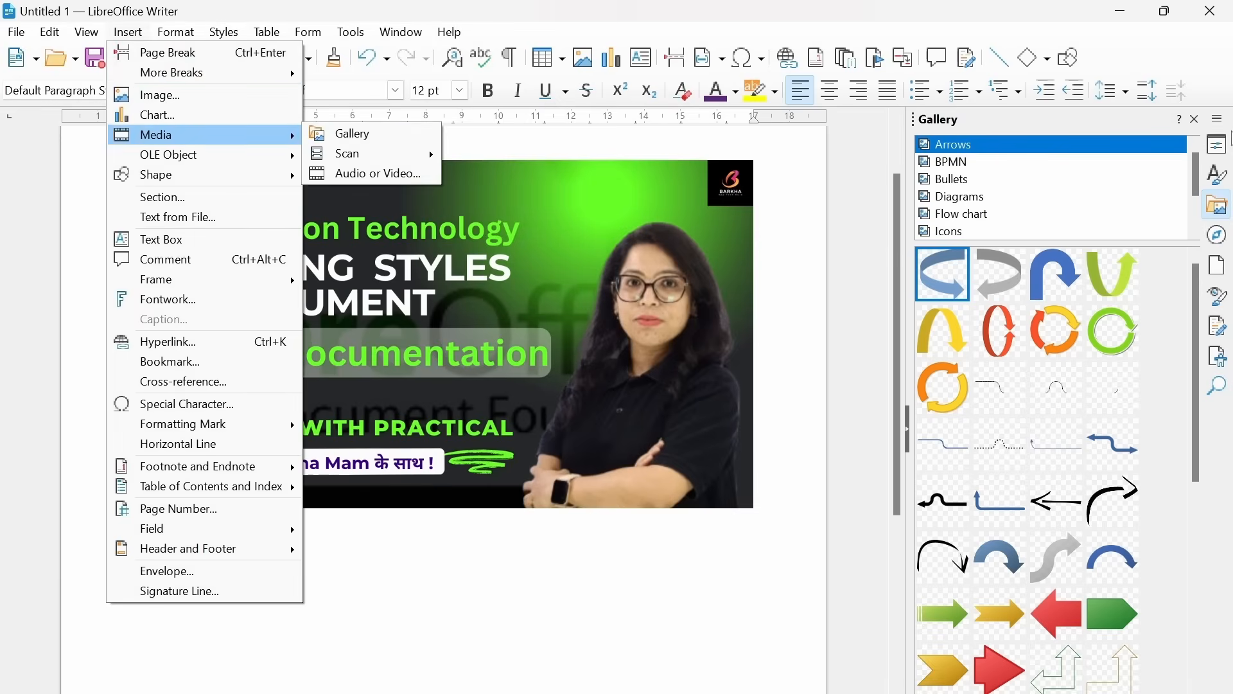
left_click(867, 154)
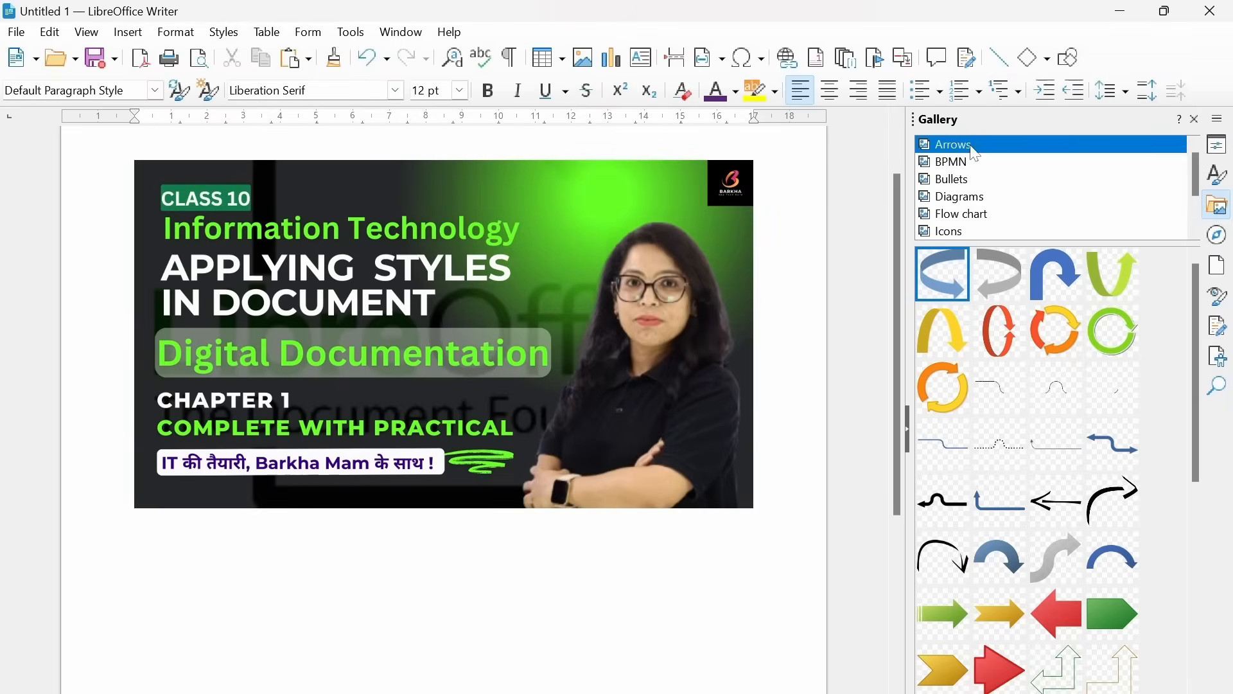
Step: Browse the Gallery themes from BPMN through Bullets, Diagrams, Icons, Network and Shapes to Sounds
left_click(963, 163)
left_click(961, 180)
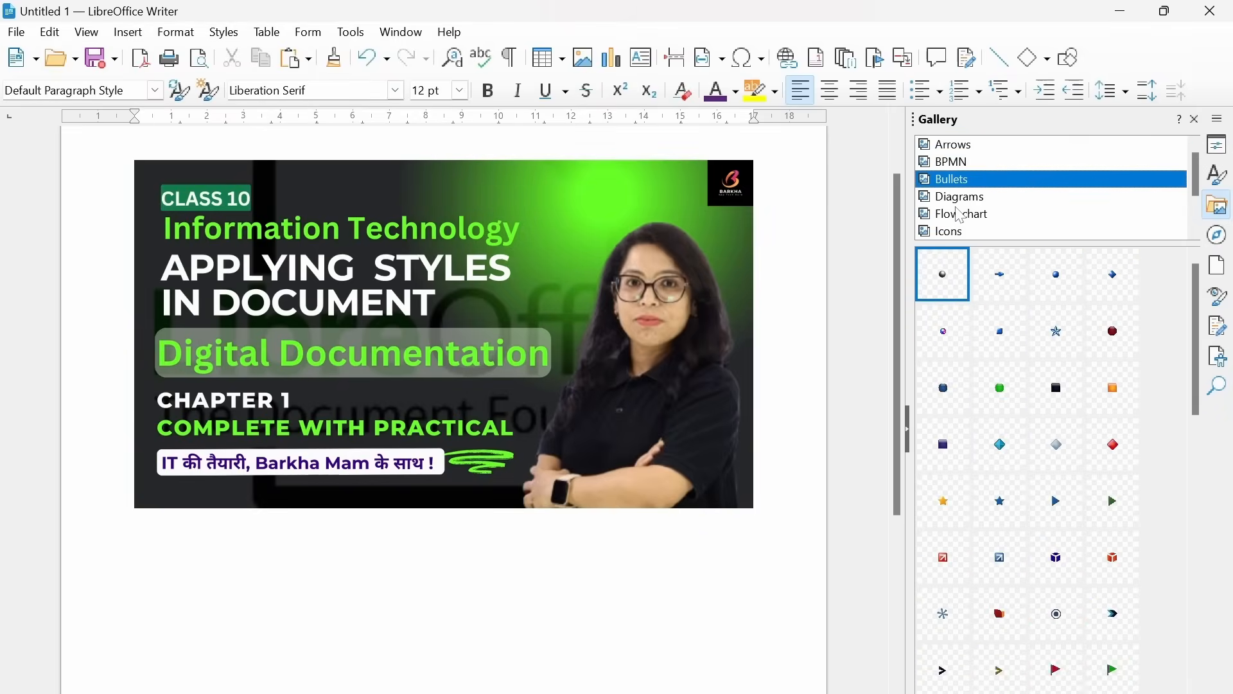
left_click(956, 201)
left_click(955, 217)
left_click(953, 236)
scroll(967, 193, "down", 1)
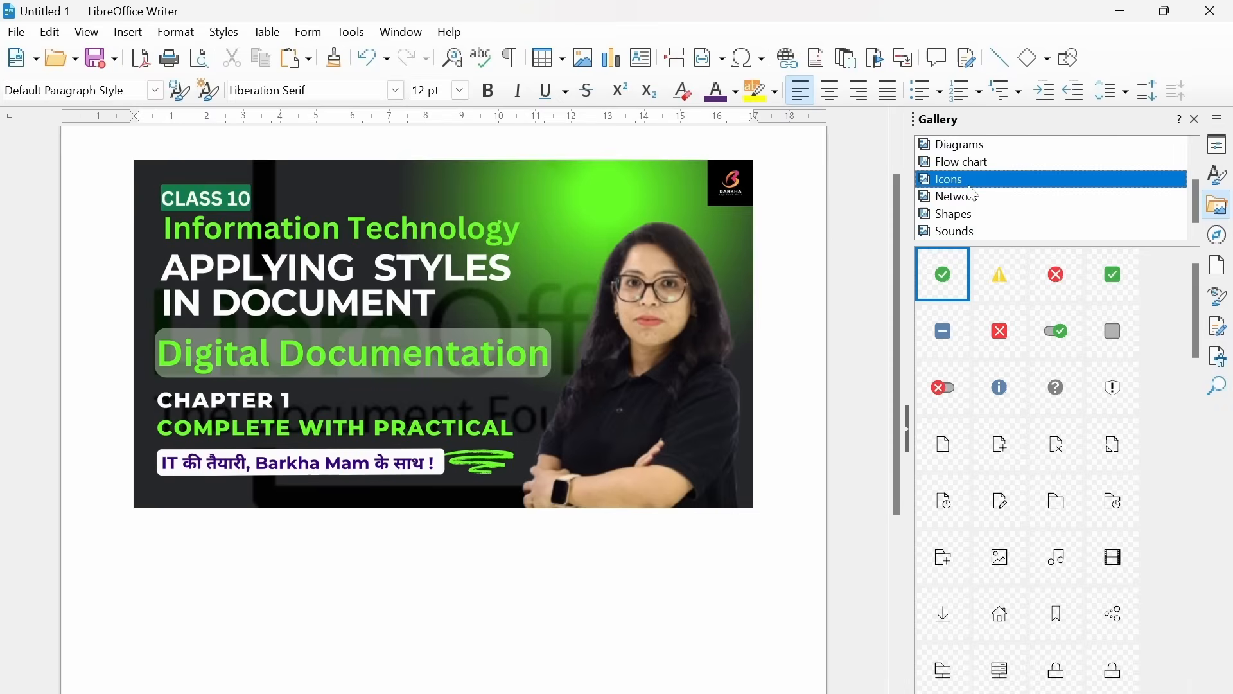
left_click(974, 197)
left_click(963, 216)
left_click(962, 234)
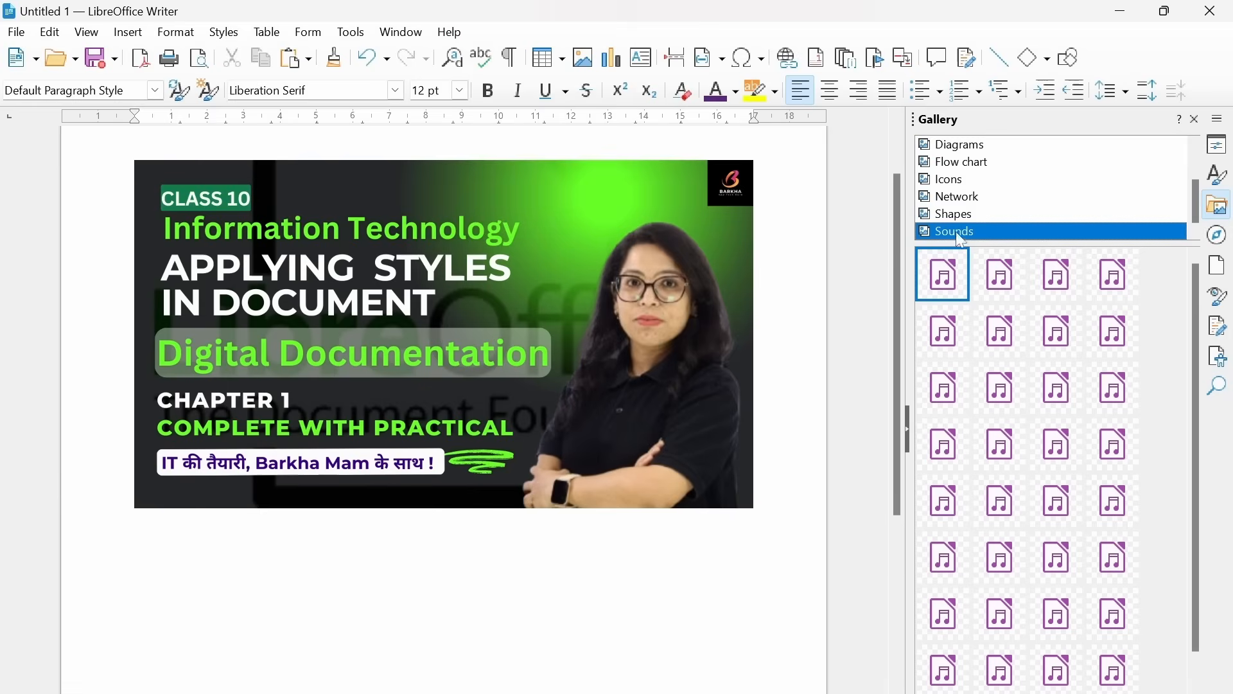
Step: Return to the Shapes theme and select the Vertical-Scroll shape
left_click(973, 163)
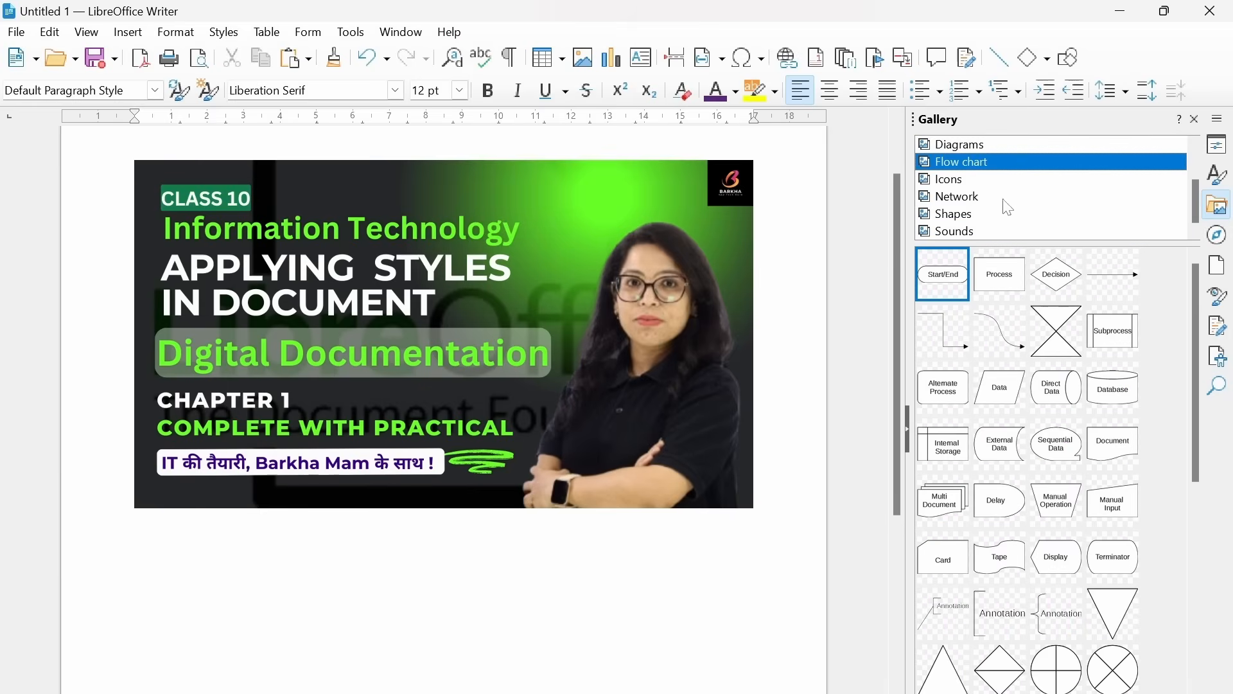
left_click(963, 197)
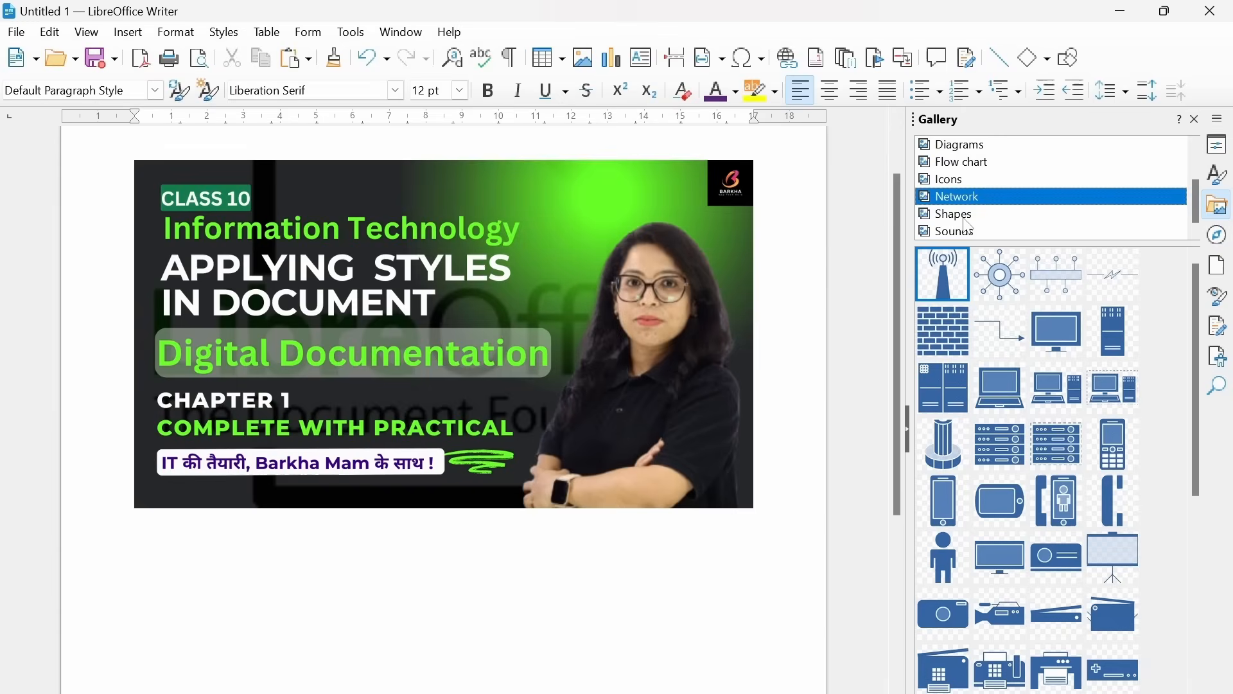
left_click(962, 216)
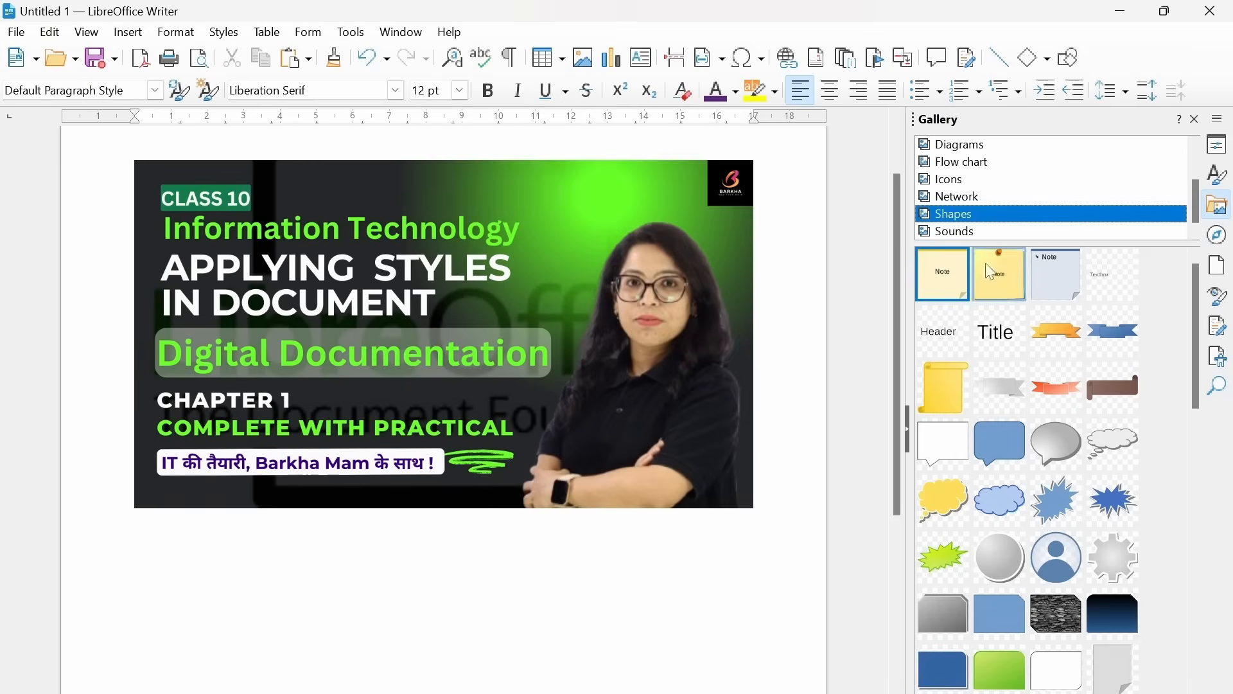
left_click(950, 400)
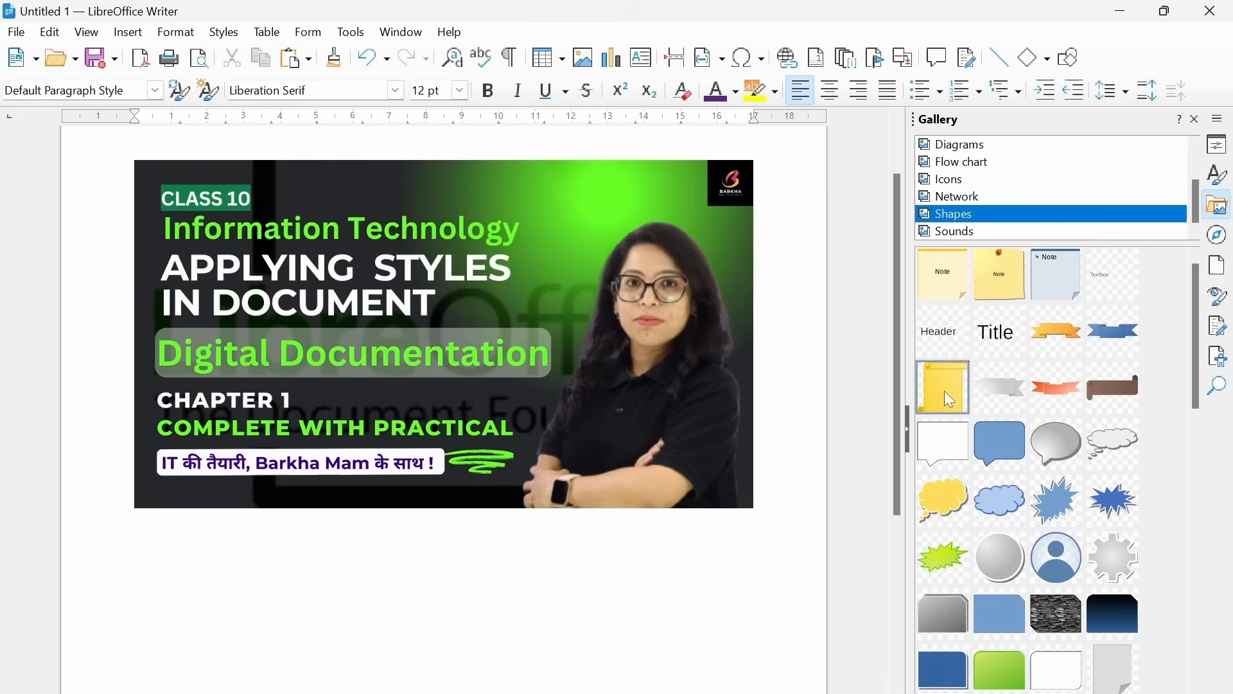
right_click(950, 400)
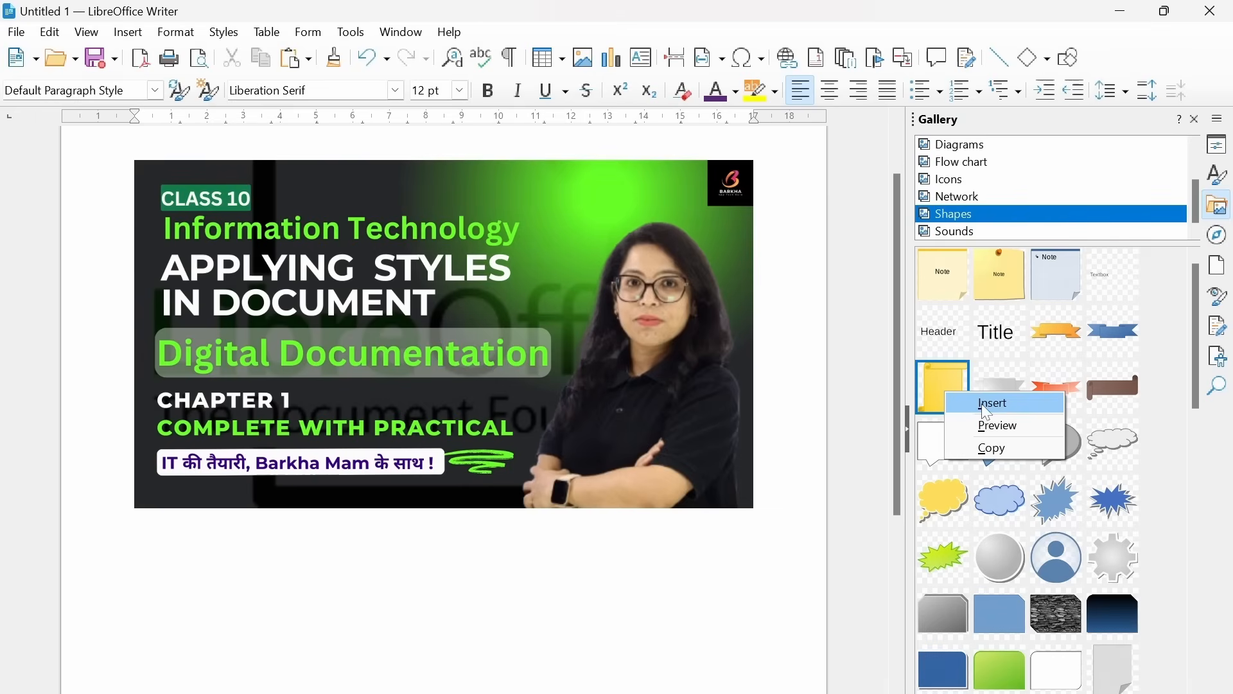
Step: Insert the yellow Vertical-Scroll shape from its preview and place it below the thumbnail at left
left_click(1004, 425)
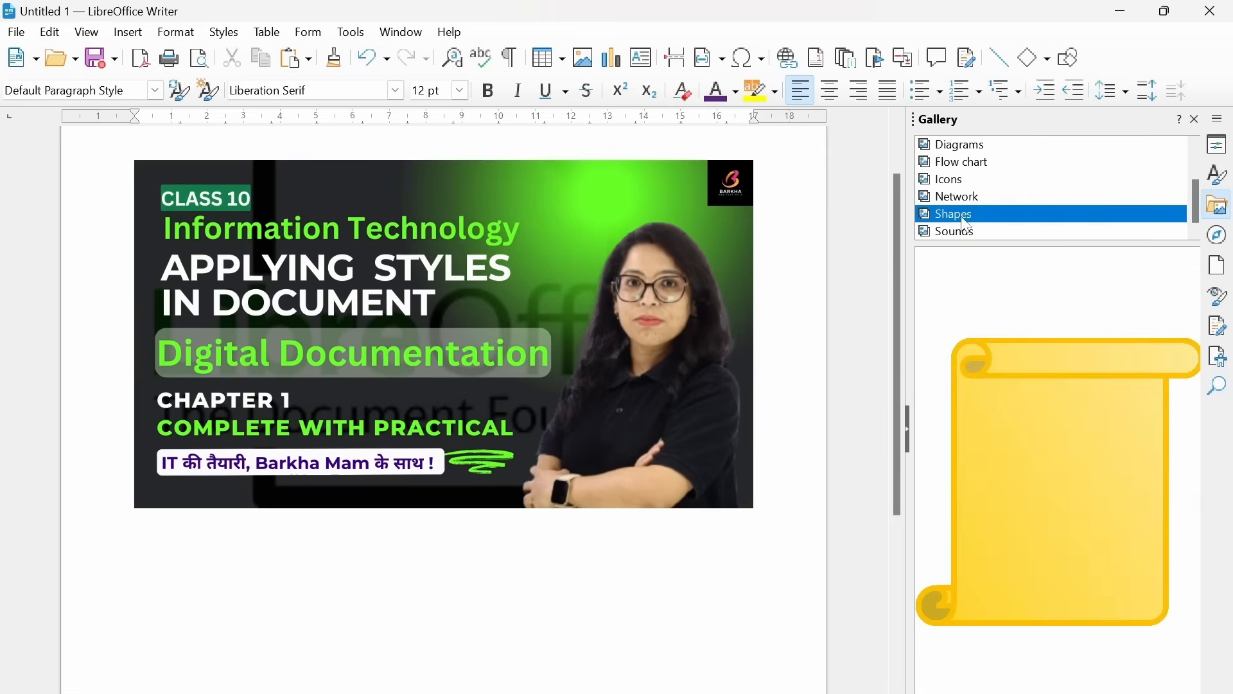
right_click(1004, 395)
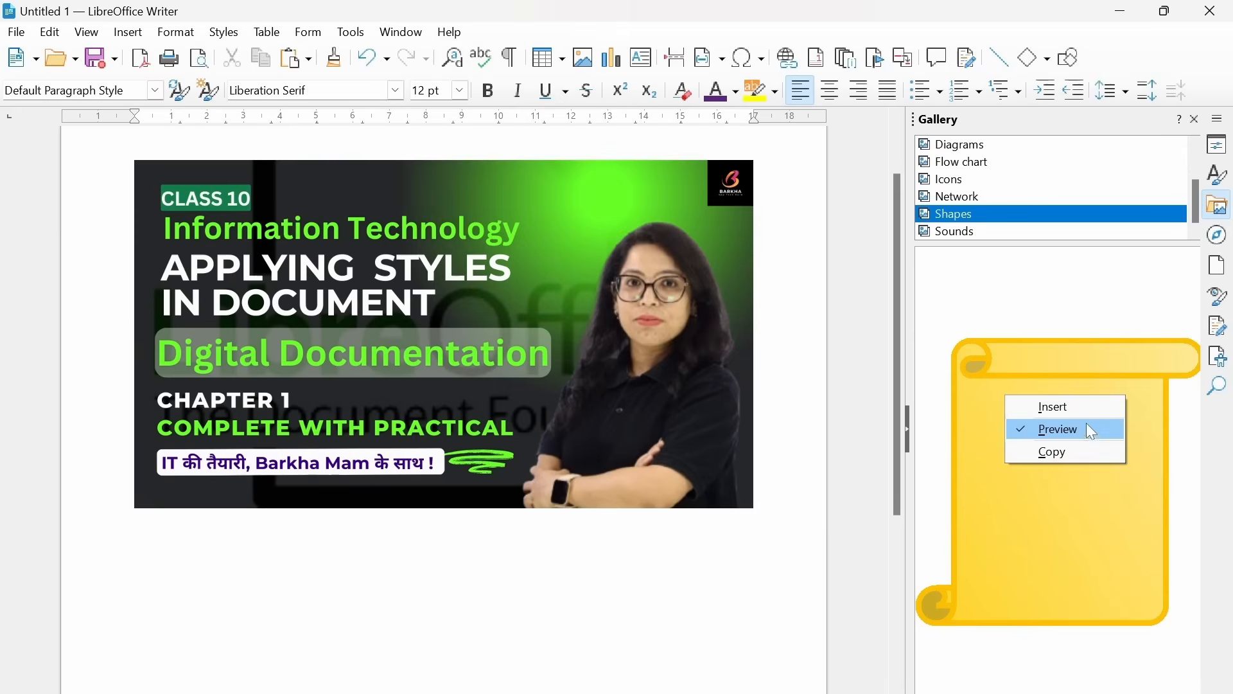
left_click(1070, 405)
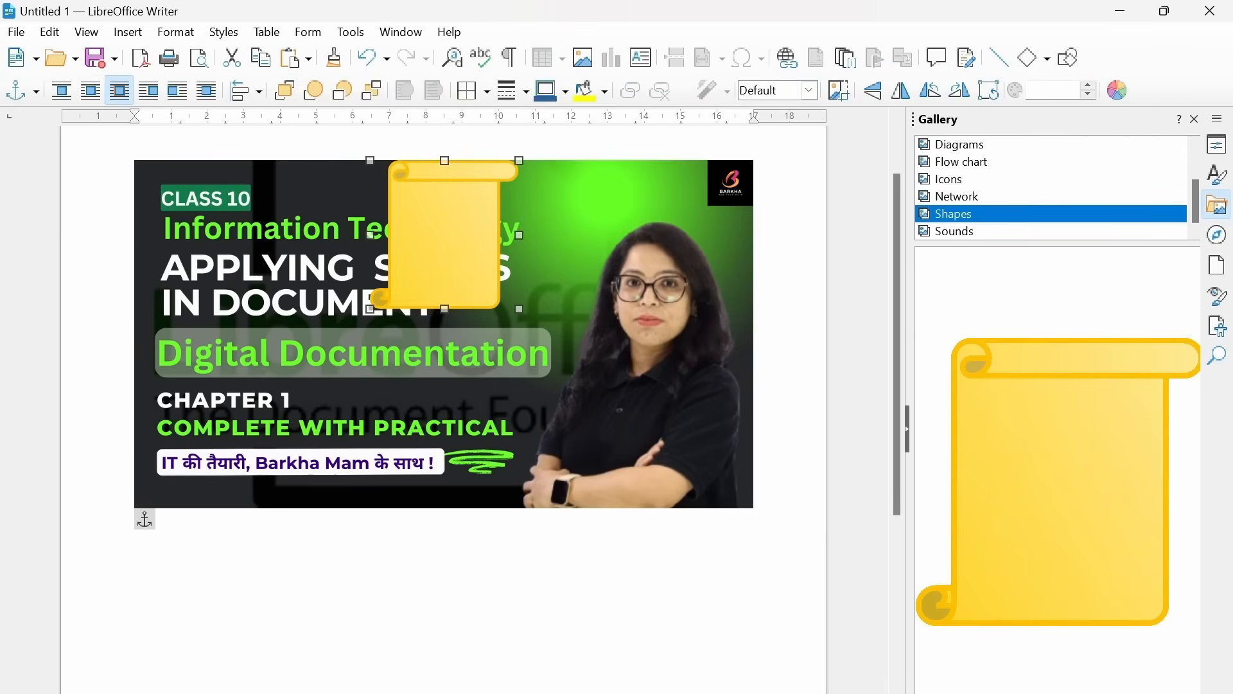
left_click_drag(444, 228, 213, 623)
scroll(383, 504, "down", 4)
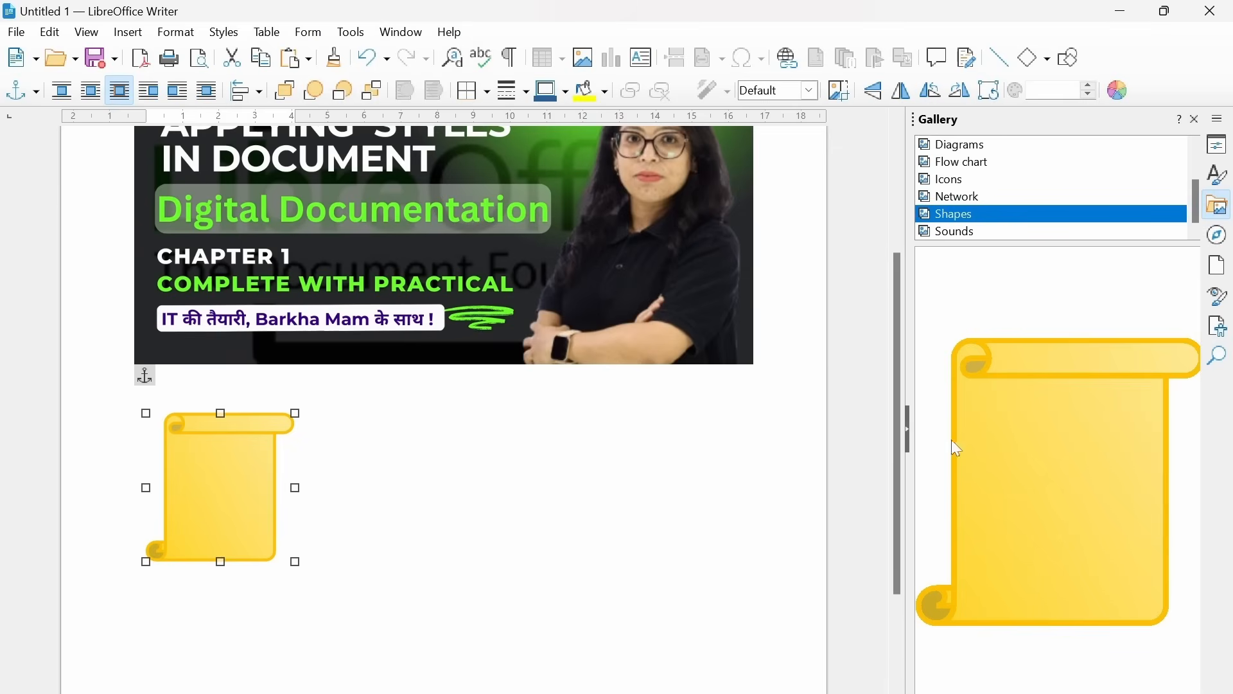
scroll(237, 523, "down", 2)
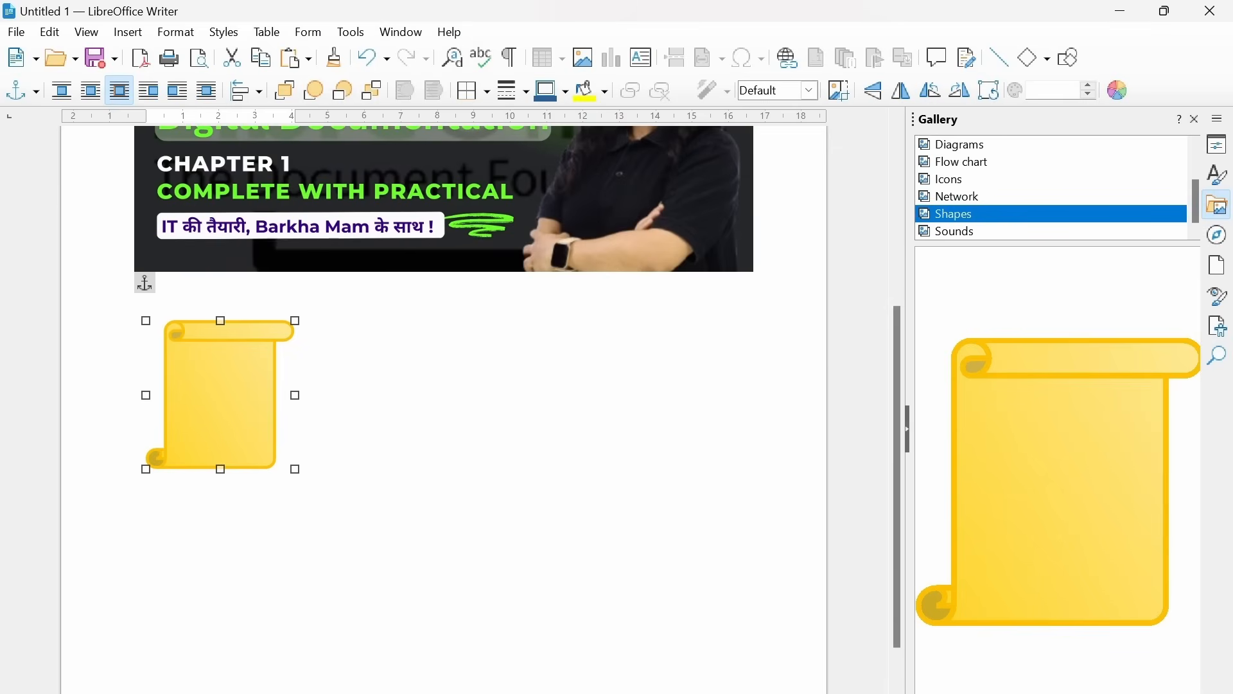
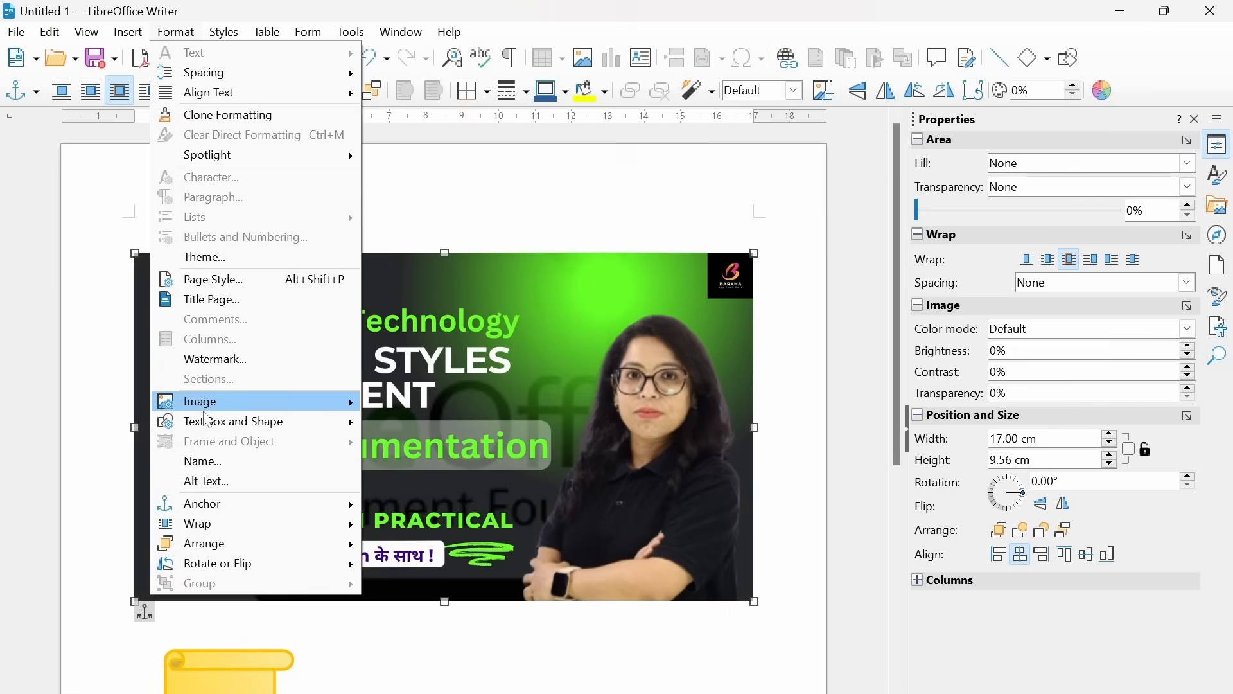
Step: Dismiss the Format > Image submenu, leaving the 17.00 × 9.56 cm thumbnail above the scroll shape
mouse_move(205, 402)
left_click(700, 392)
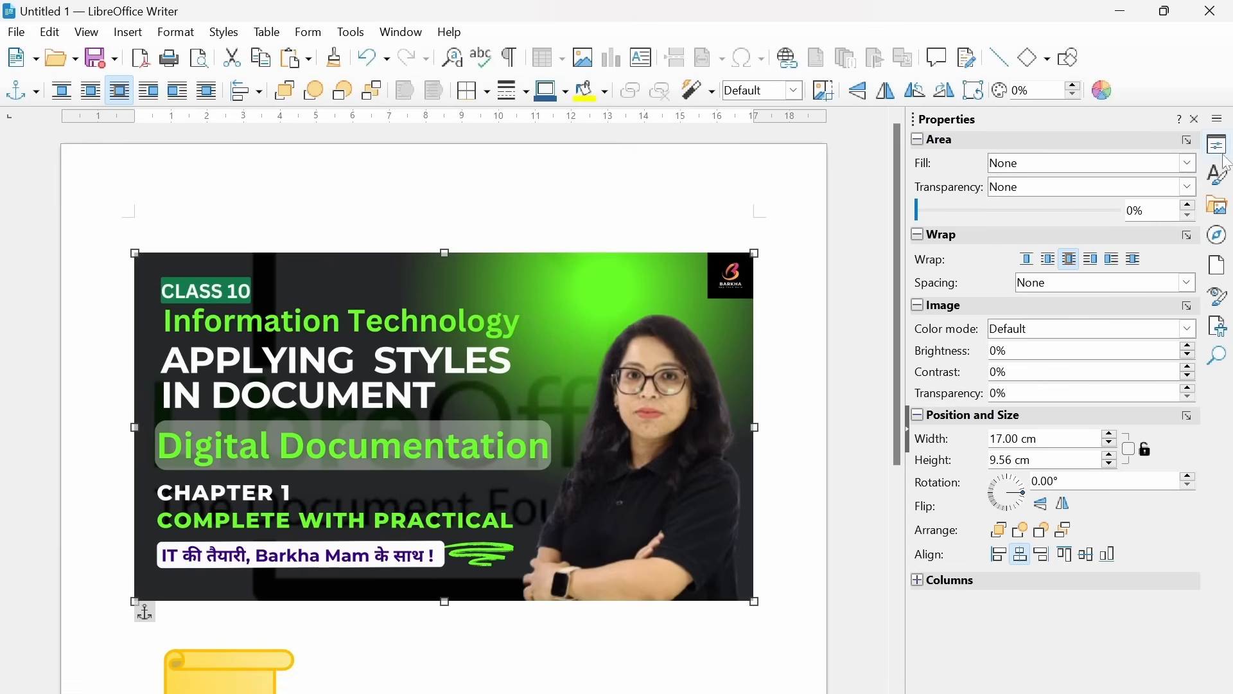
Step: Leave the thumbnail's area fill at None and select the yellow scroll graphic below it
left_click(1189, 163)
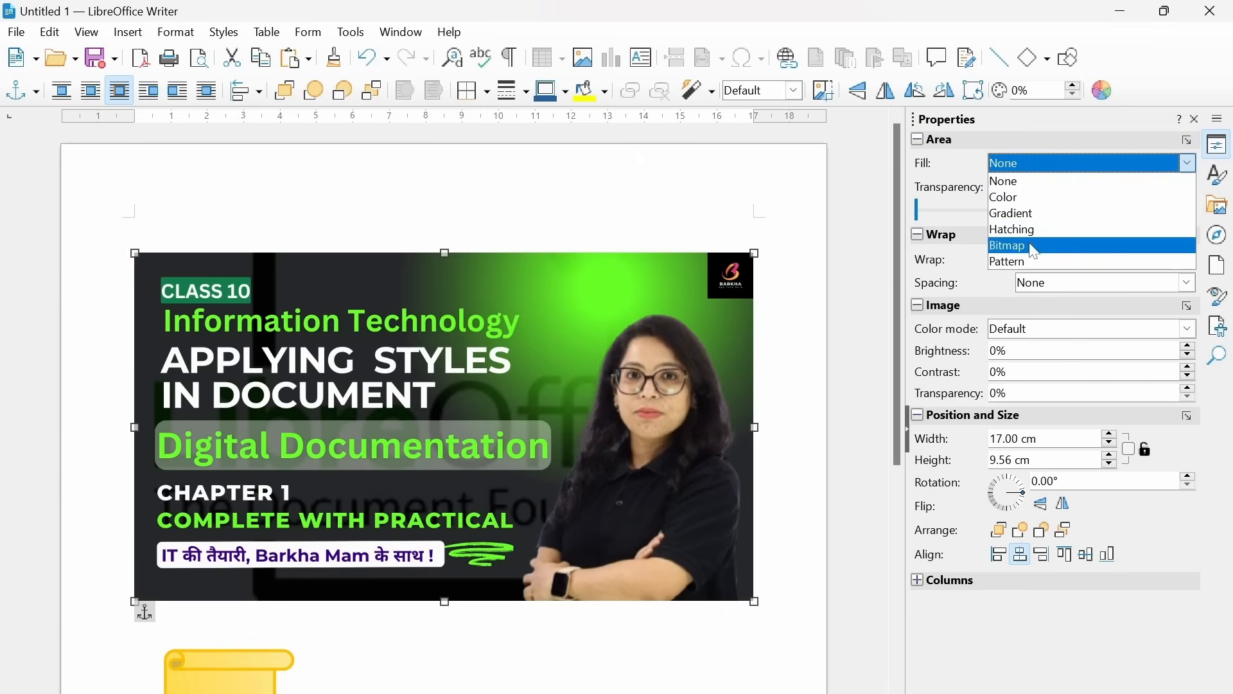
left_click(537, 326)
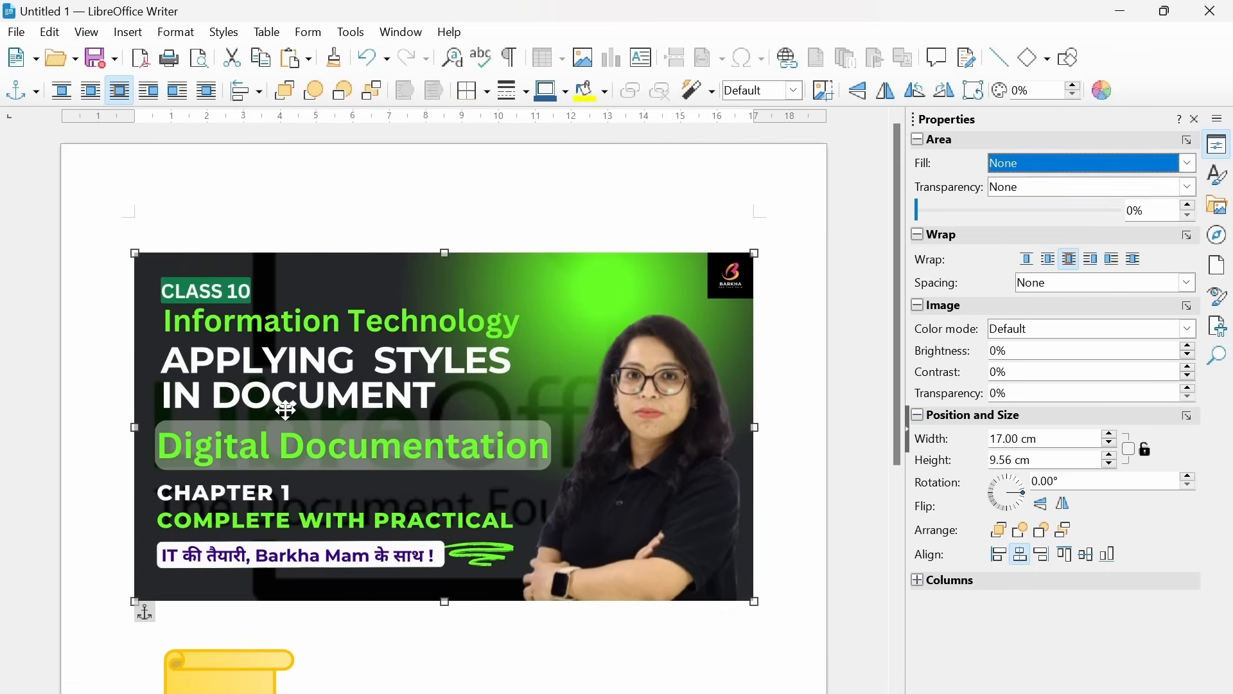
scroll(266, 537, "down", 1)
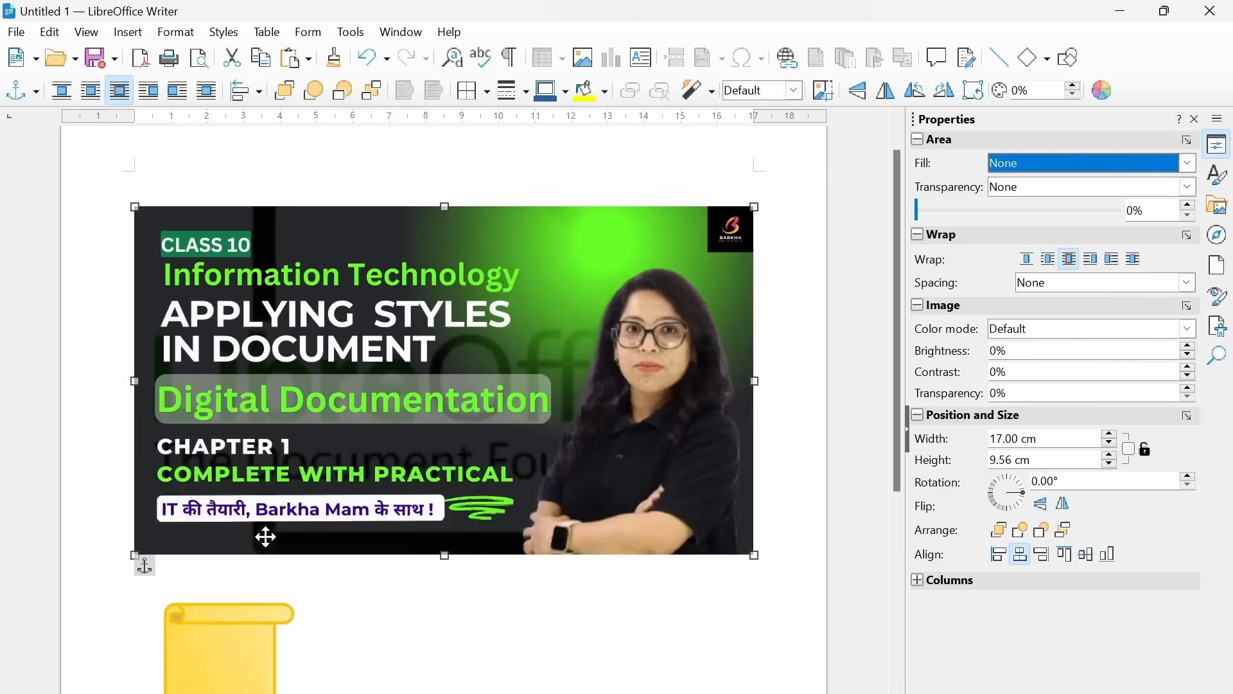
left_click(221, 643)
scroll(221, 642, "down", 4)
Step: Give the scroll graphic a solid colour fill, trying dark gray and then light pink
left_click(1188, 163)
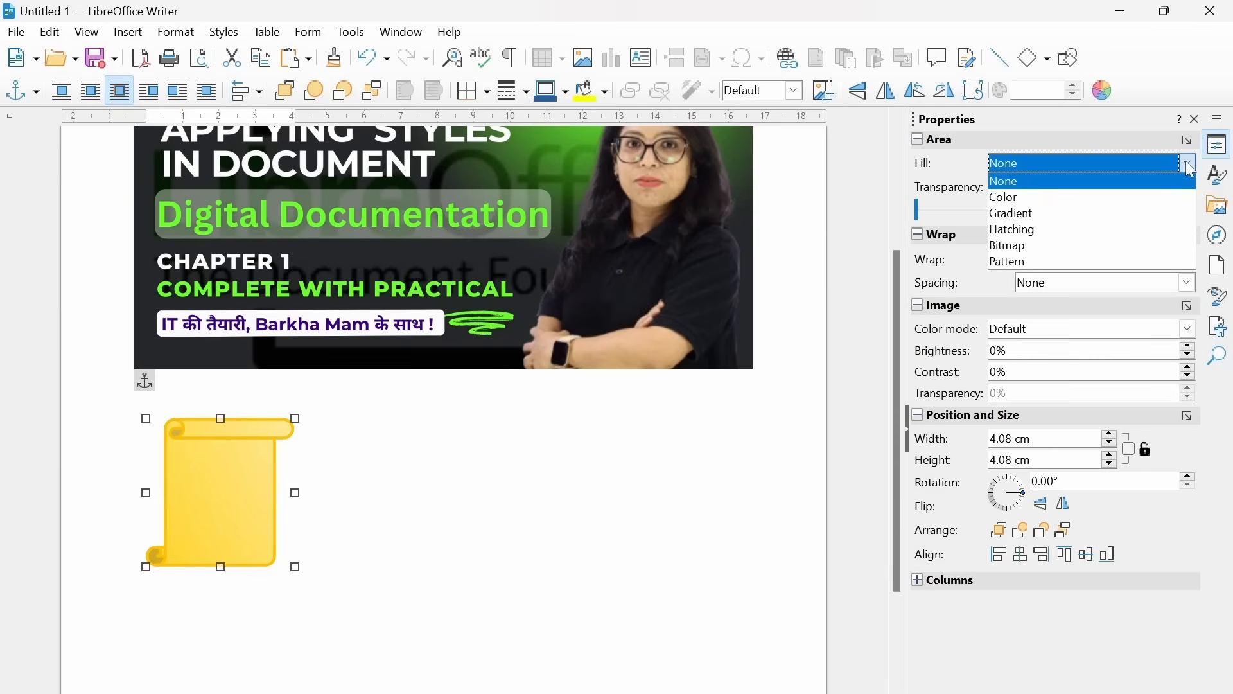
left_click(1035, 196)
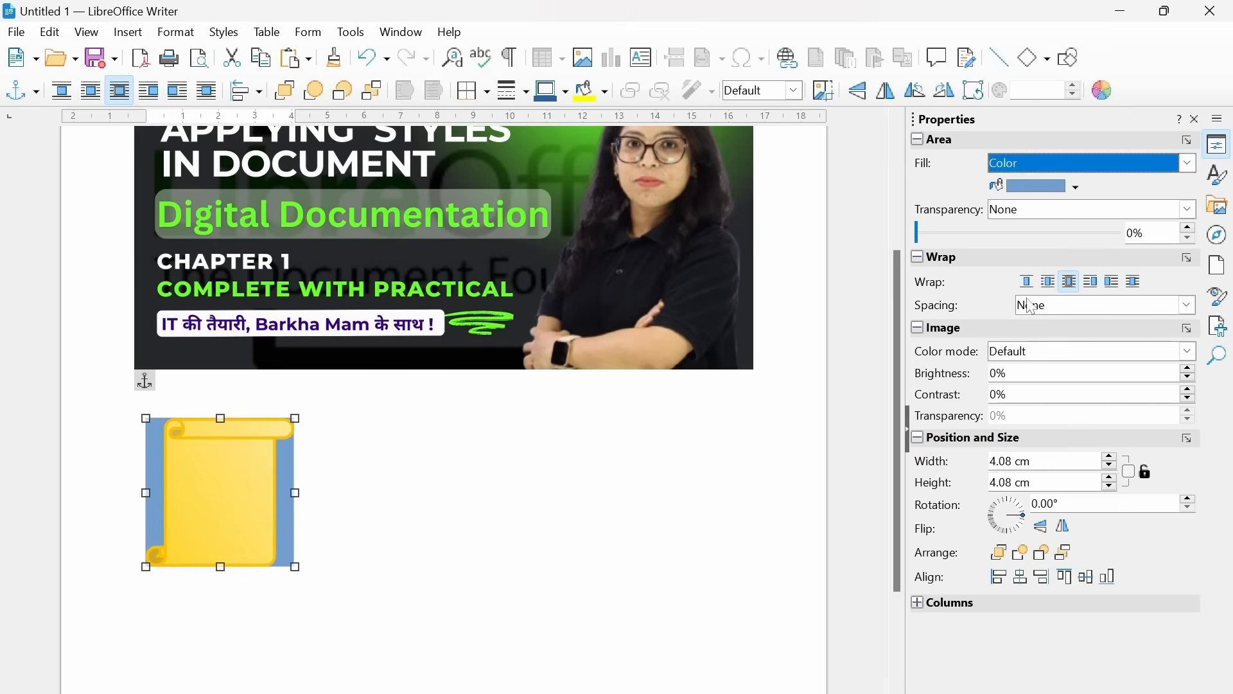
left_click(1079, 187)
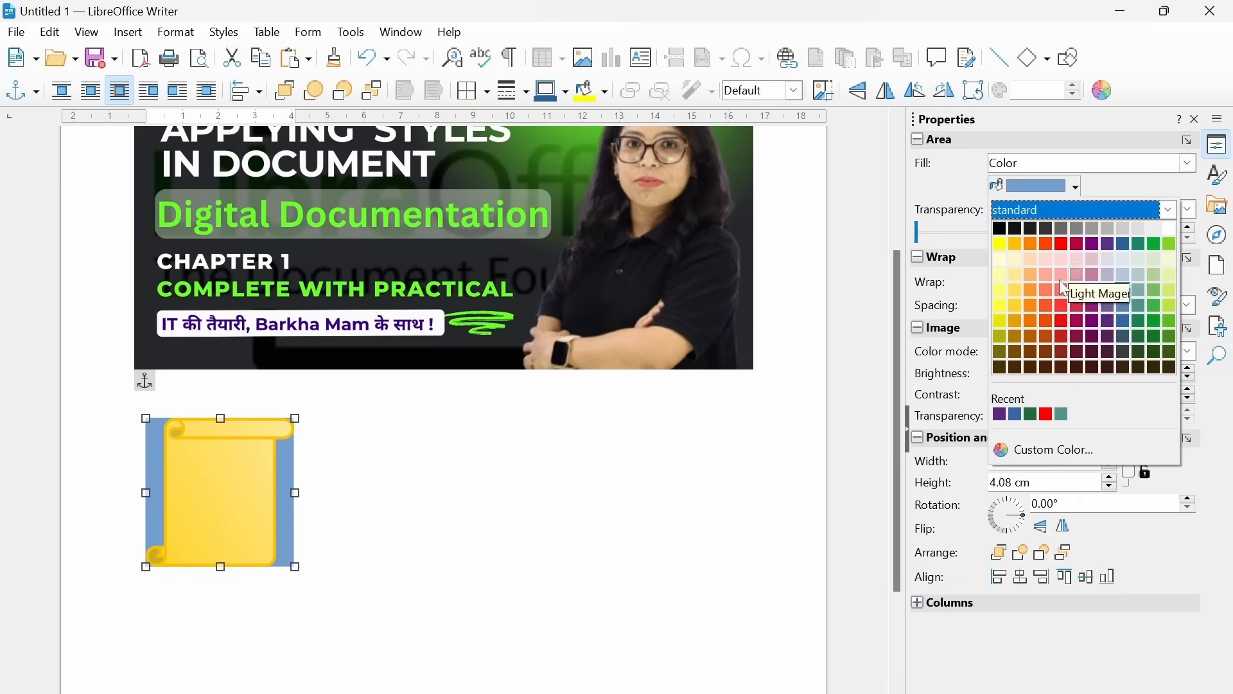
left_click(1030, 228)
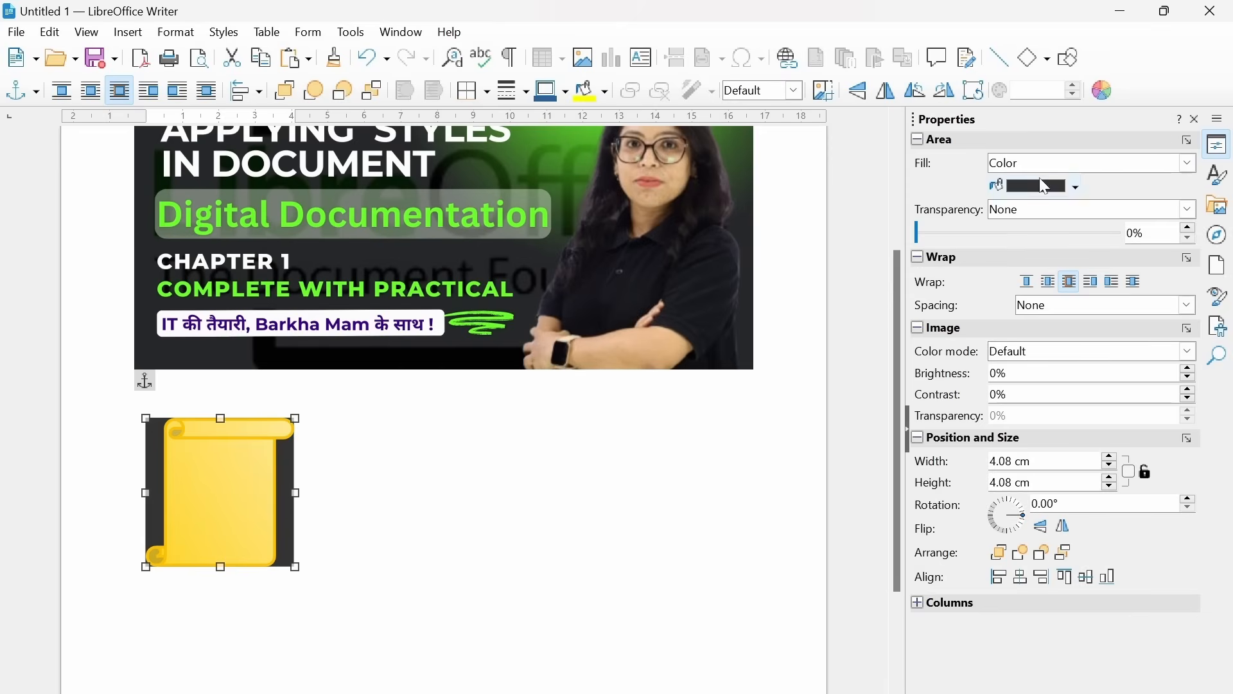
left_click(1078, 187)
left_click(1069, 268)
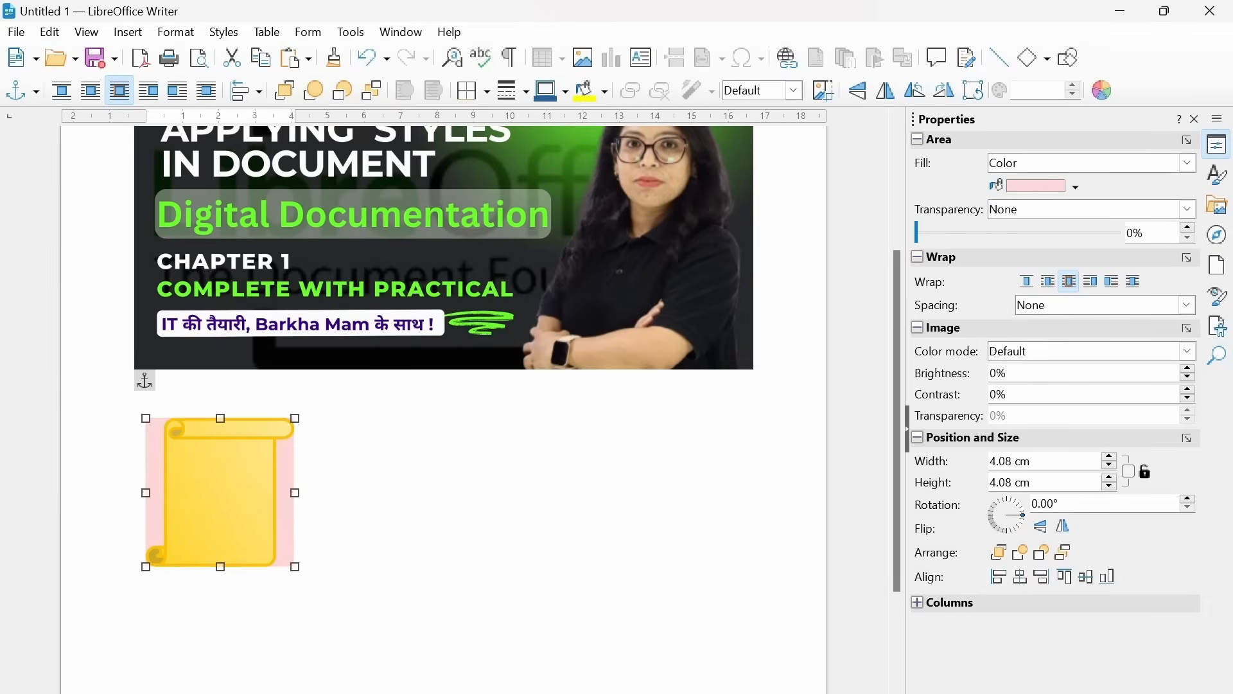
left_click(1079, 187)
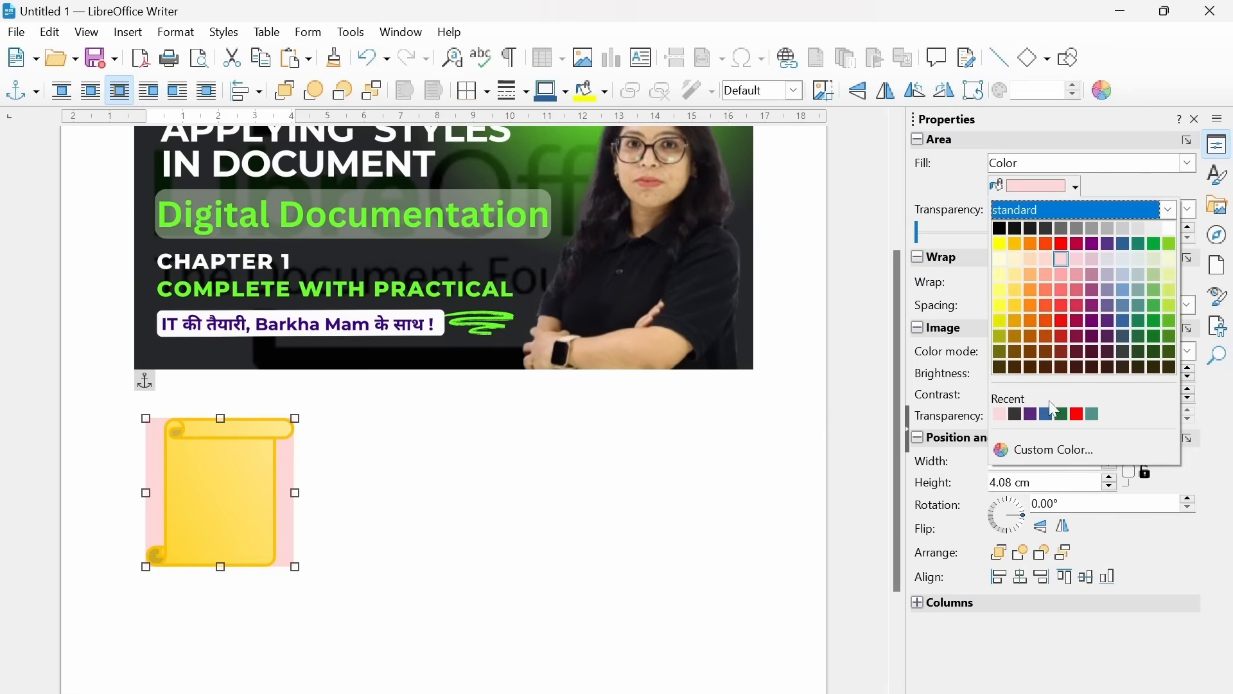
left_click(1047, 451)
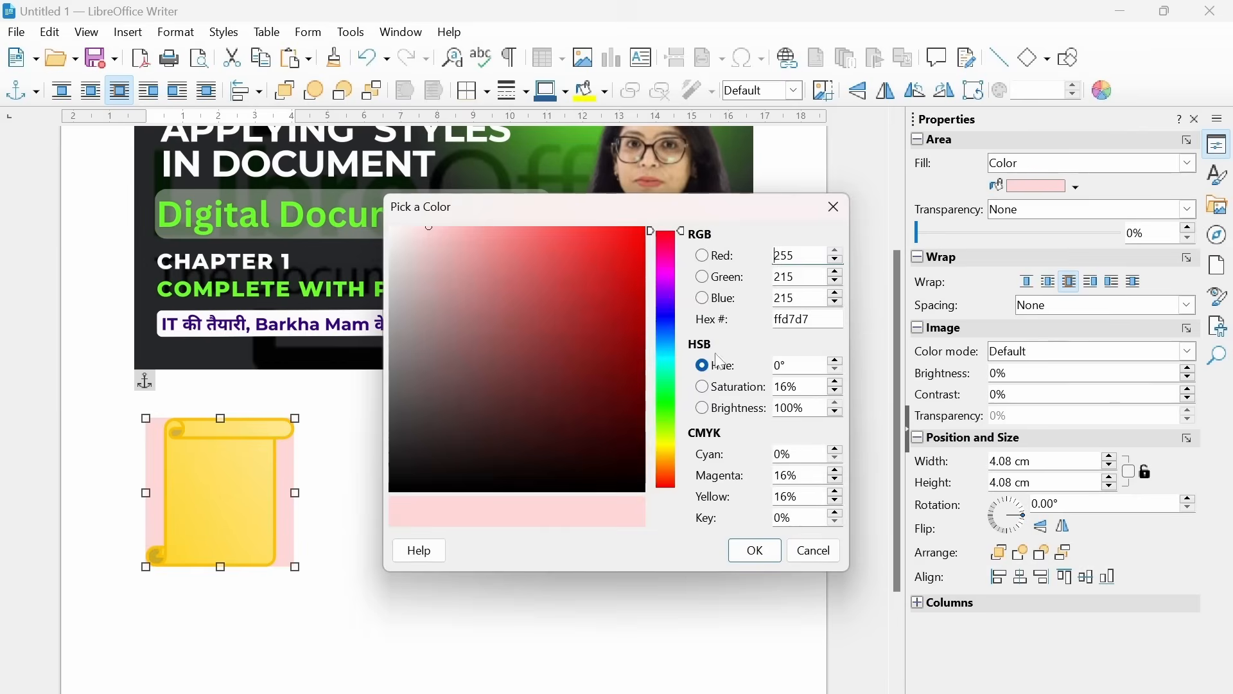
left_click(833, 217)
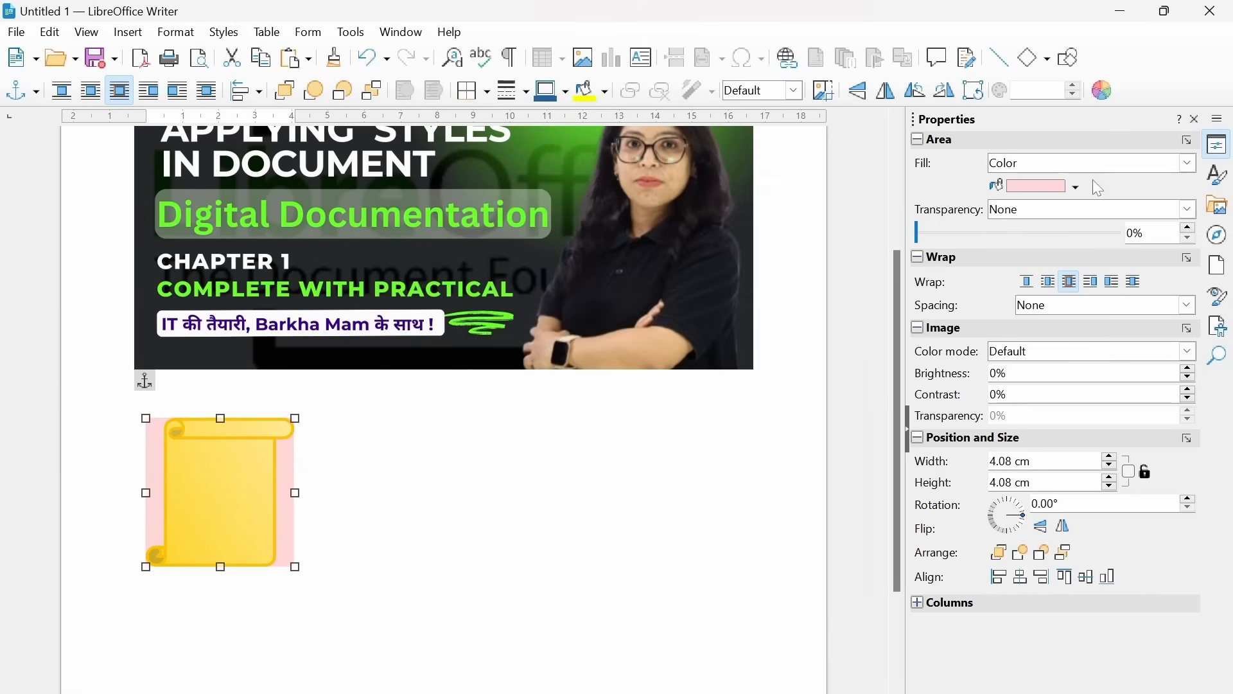
Step: Switch the scroll graphic's area fill to the Diagonal Brick pattern
left_click(1188, 164)
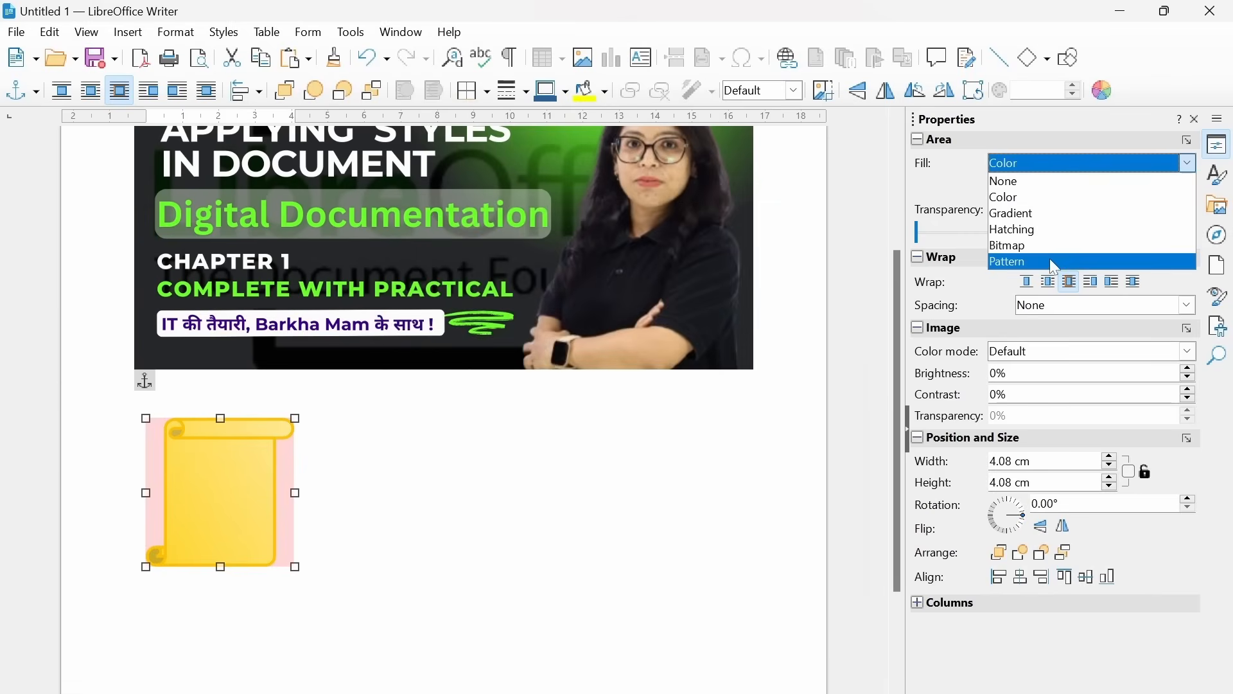
left_click(1057, 264)
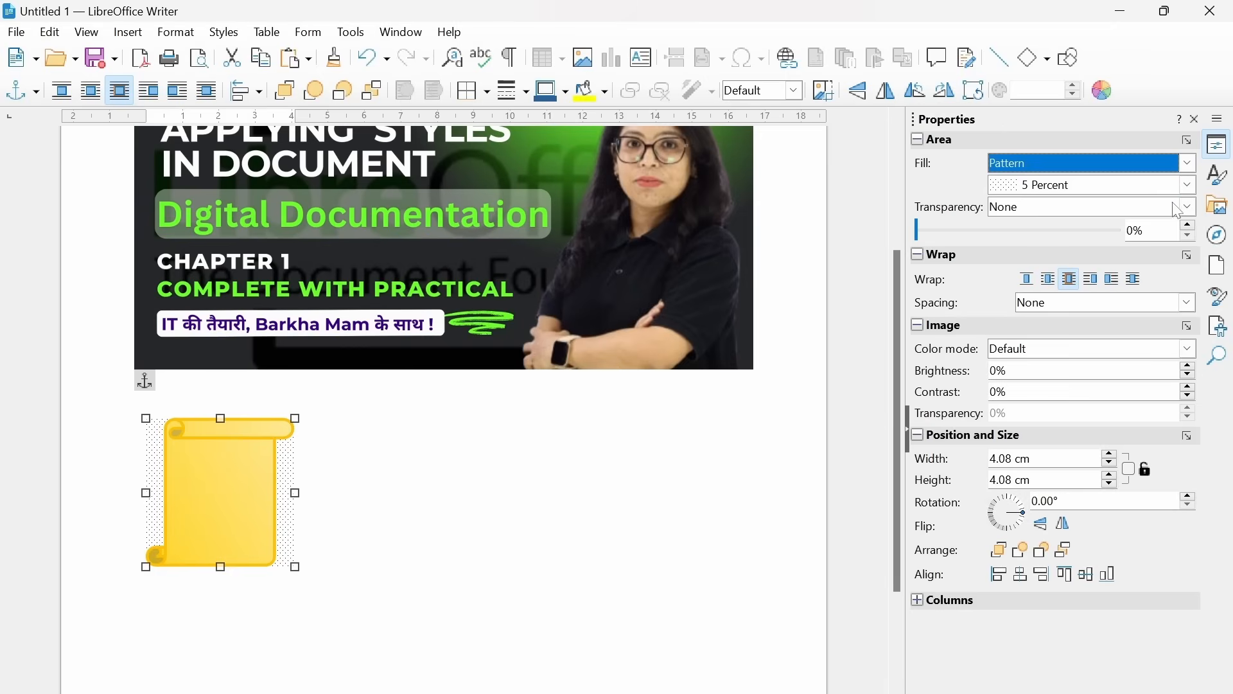
left_click(1188, 185)
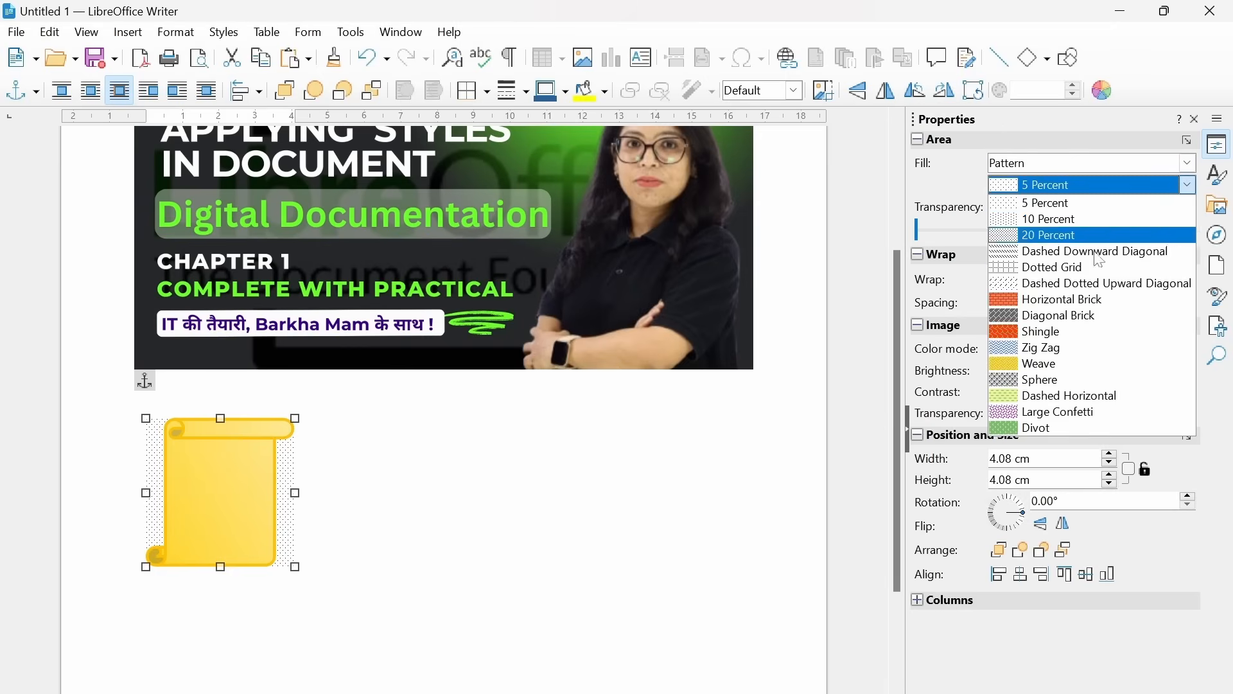
left_click(1047, 325)
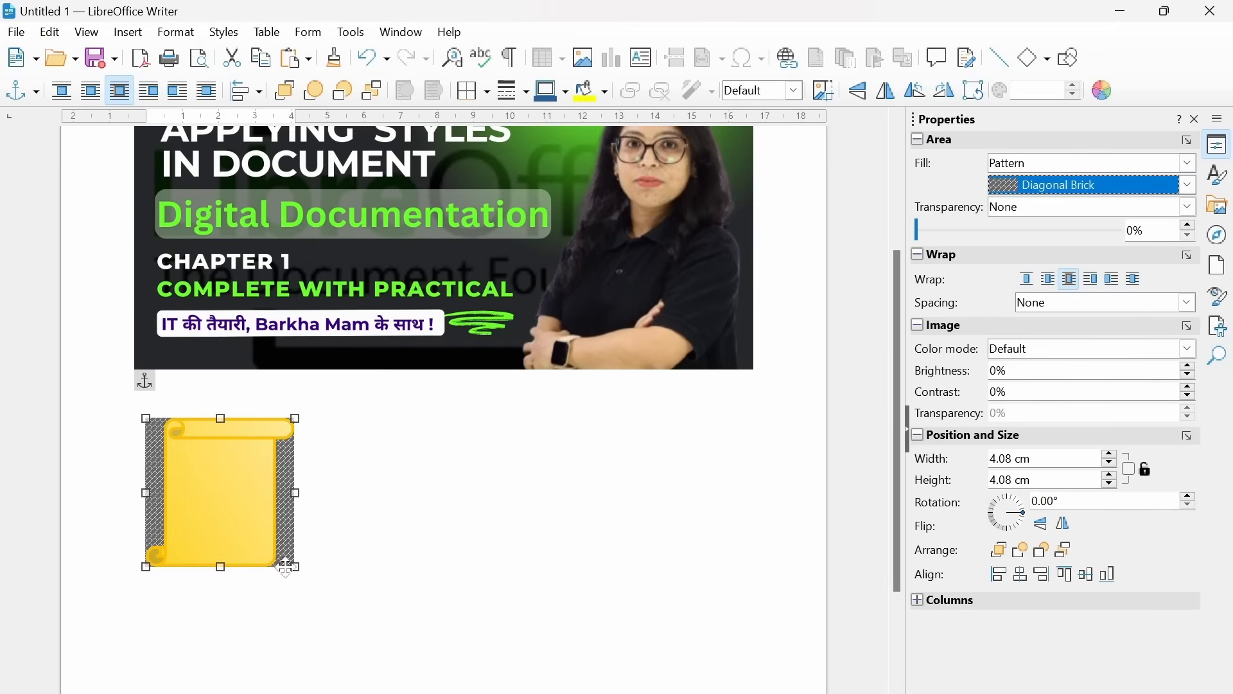
left_click(373, 466)
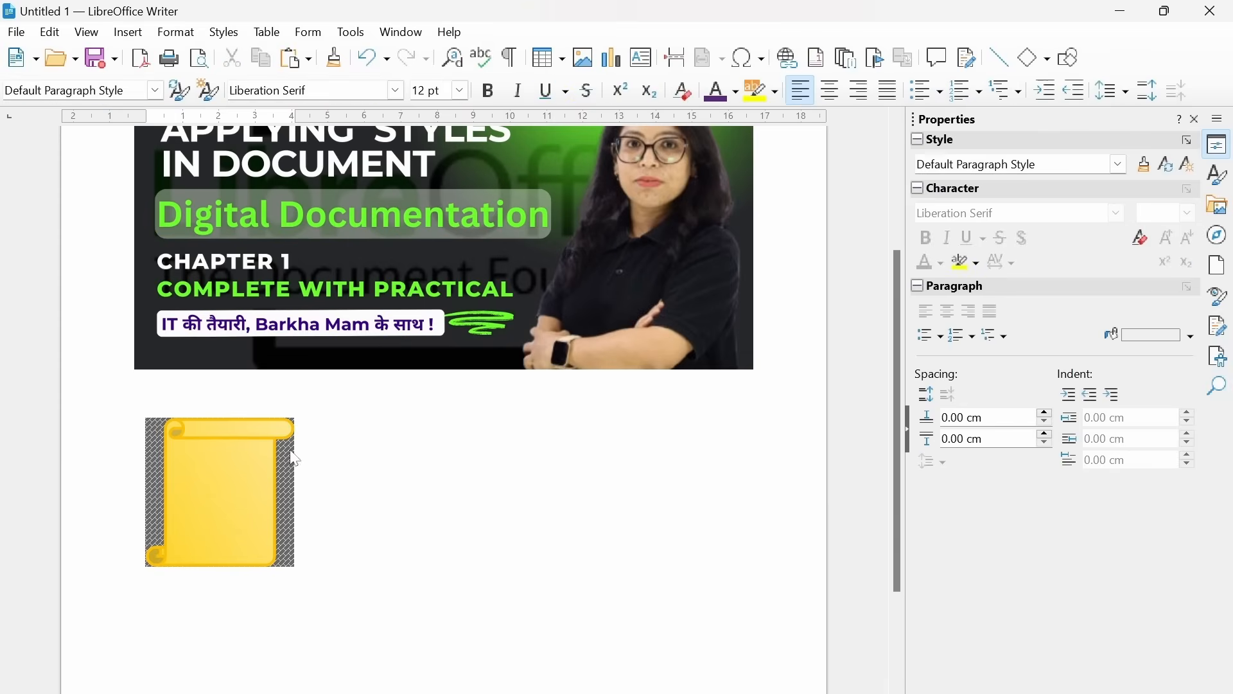
Step: Enlarge the patterned scroll graphic to 6.19 cm by 6.19 cm, then deselect it
left_click(223, 480)
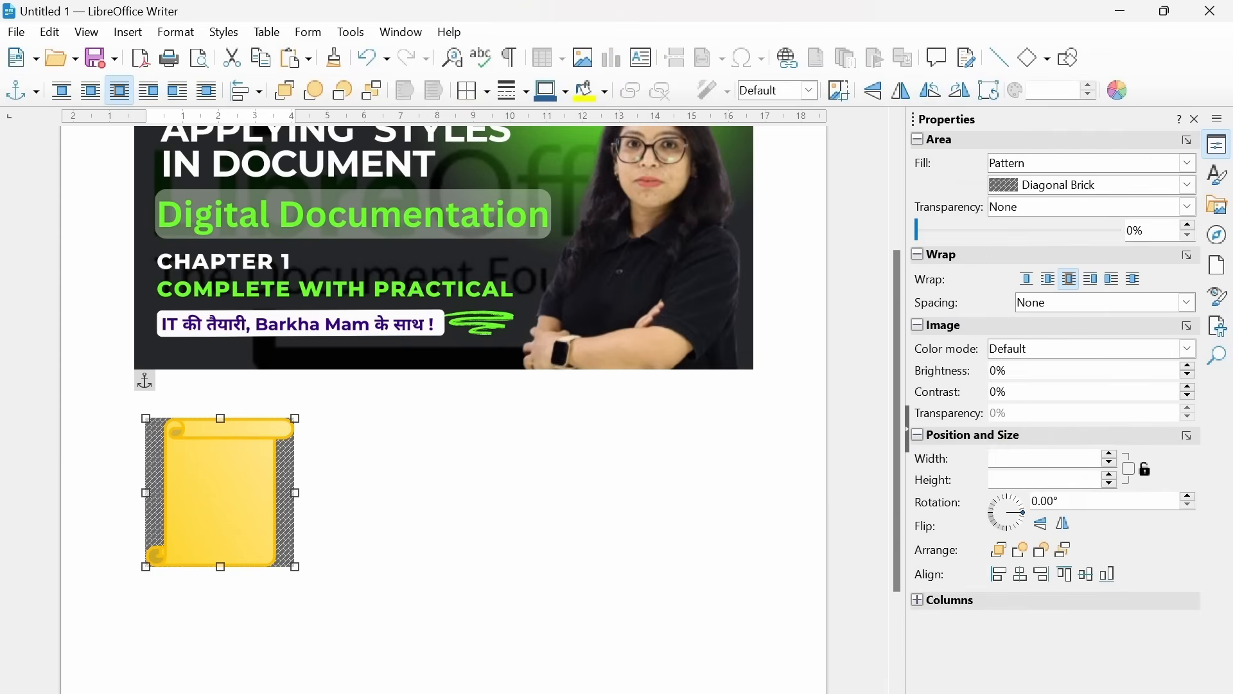
left_click_drag(296, 567, 372, 550)
scroll(466, 631, "down", 3)
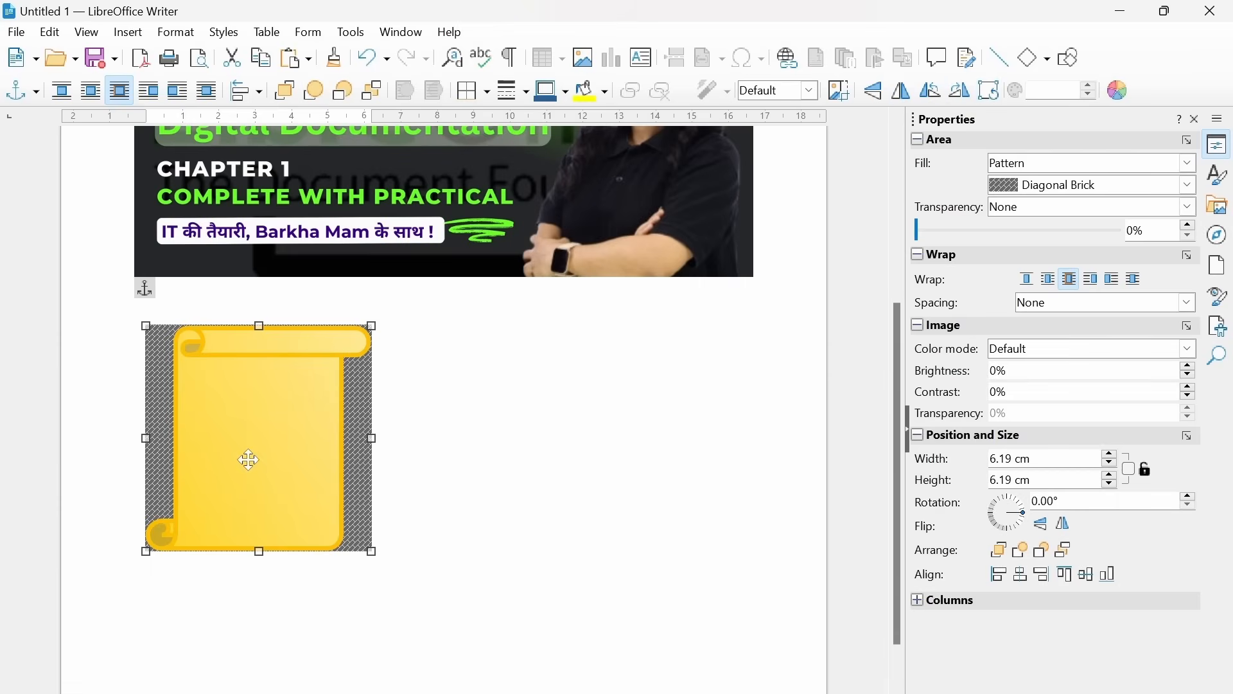
key("Escape")
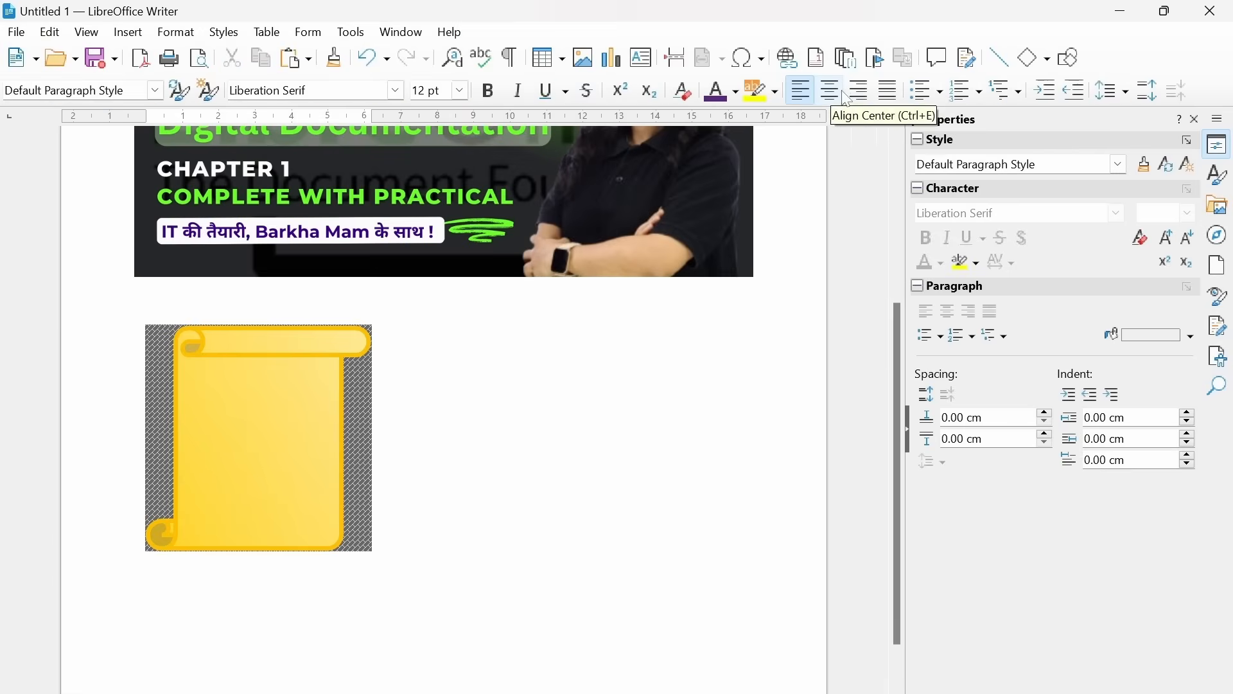
Step: Turn the selected scroll graphic in Rotate mode until its rotation reads 120.00°
left_click(234, 474)
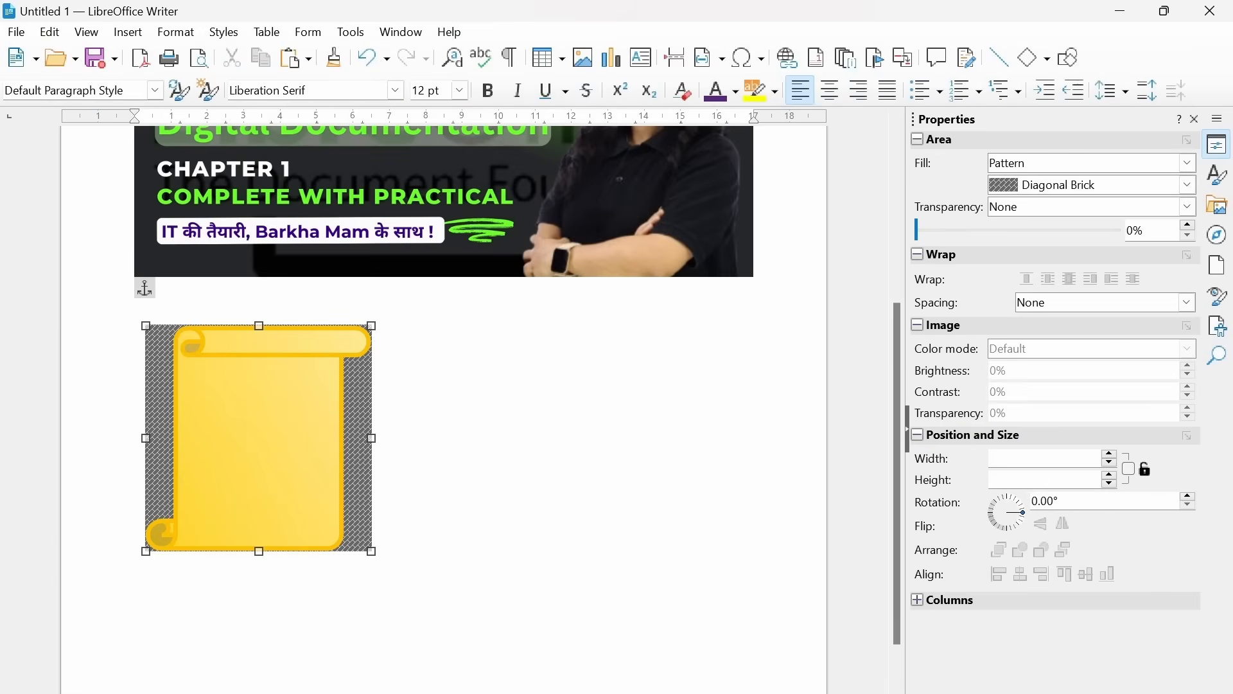
left_click(989, 92)
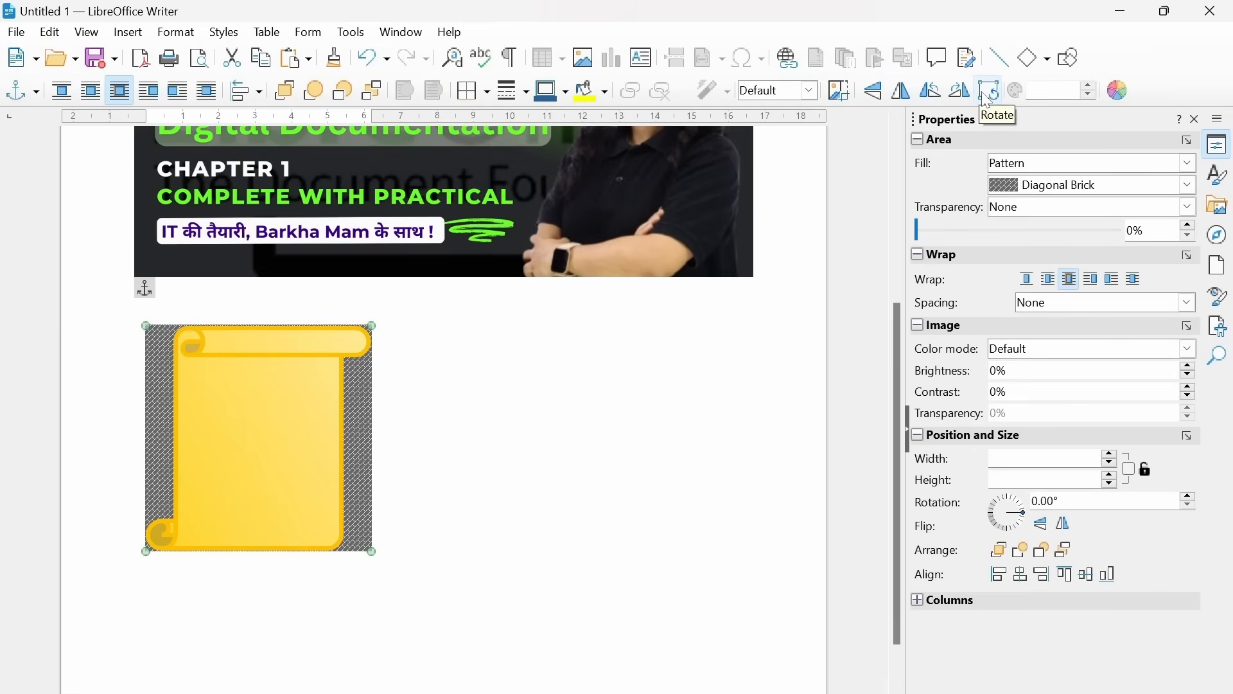
left_click(994, 94)
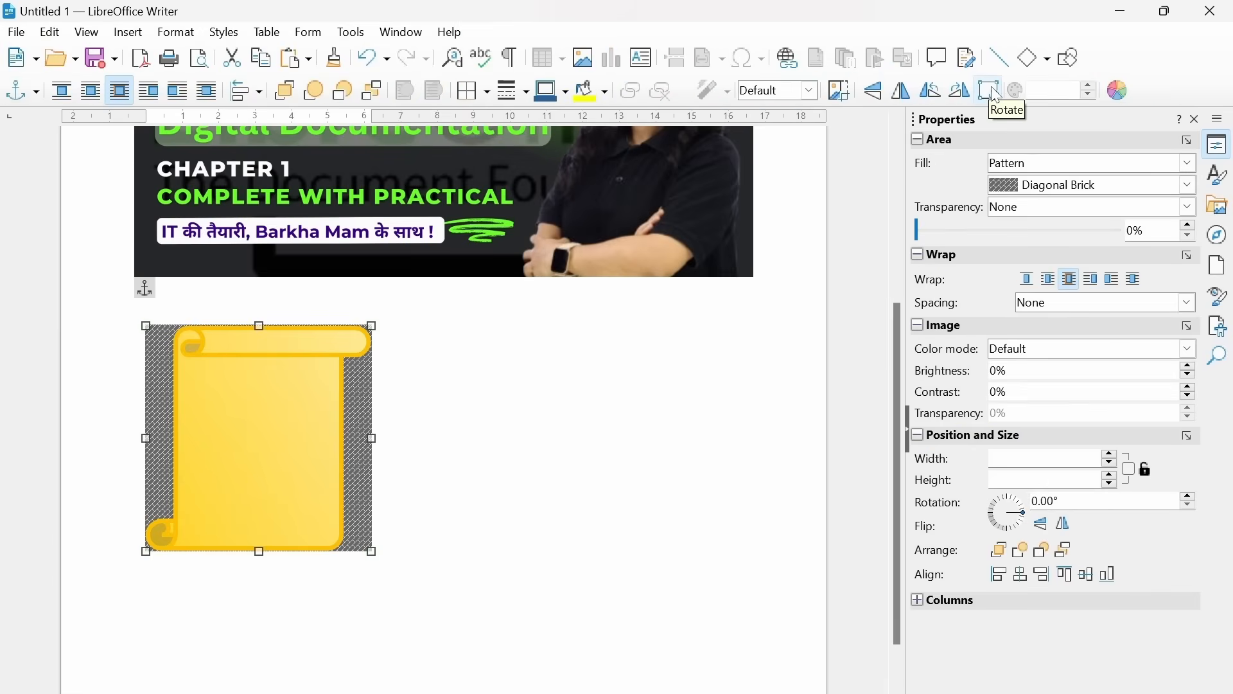
left_click(995, 94)
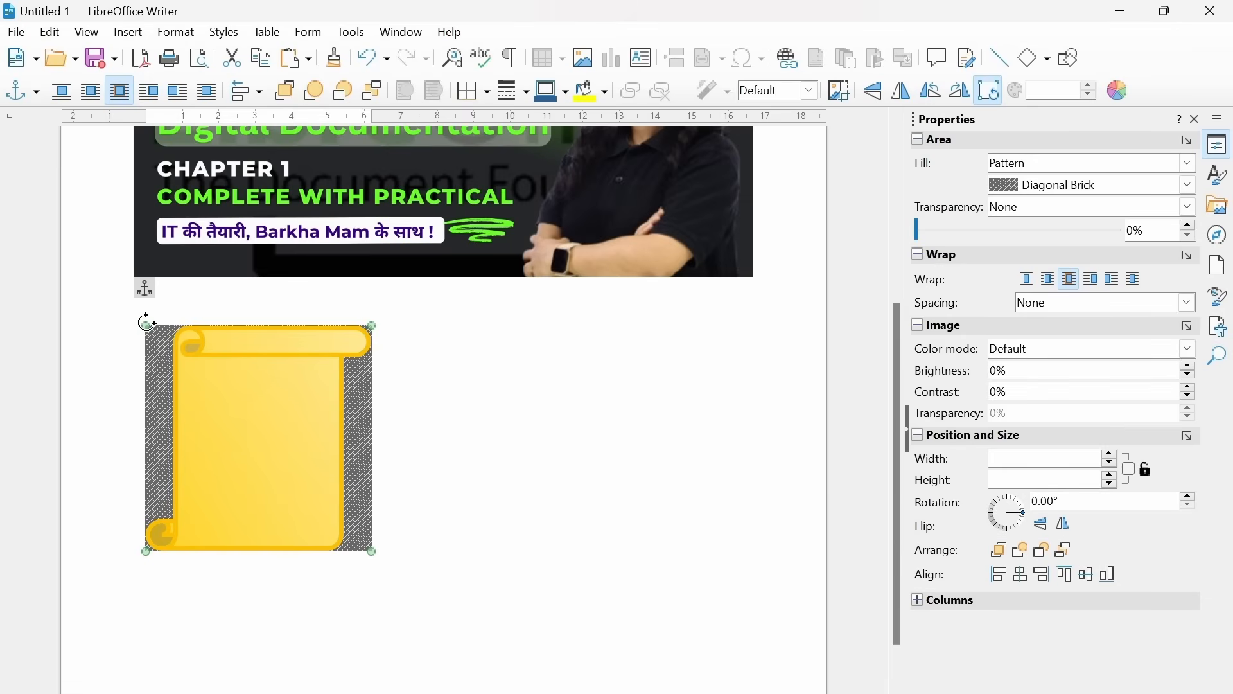
left_click_drag(150, 319, 351, 424)
left_click_drag(104, 283, 350, 402)
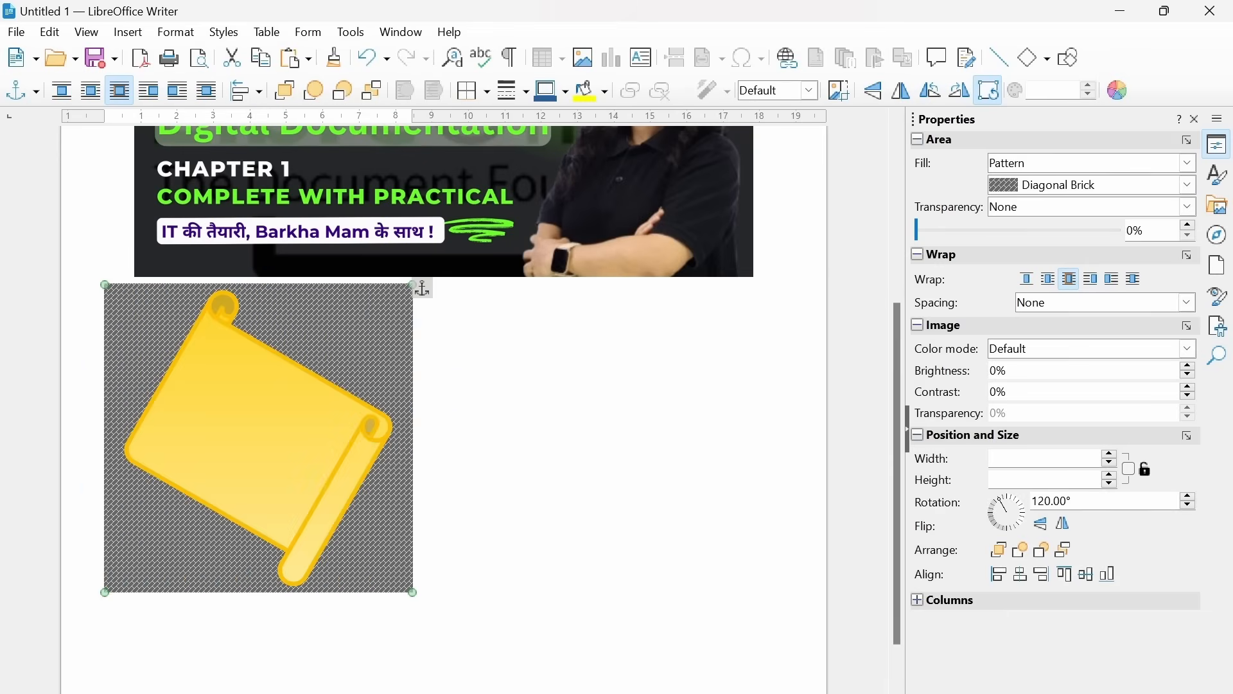
scroll(443, 411, "up", 5)
scroll(443, 411, "up", 1)
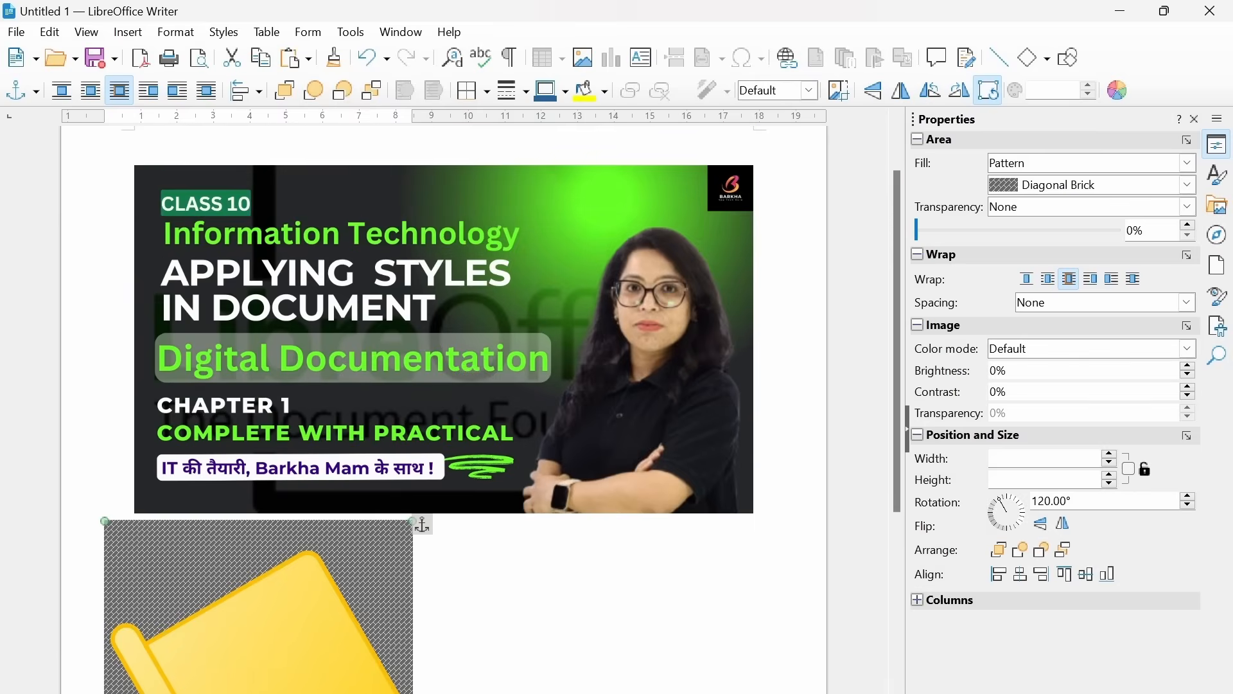
scroll(443, 411, "down", 2)
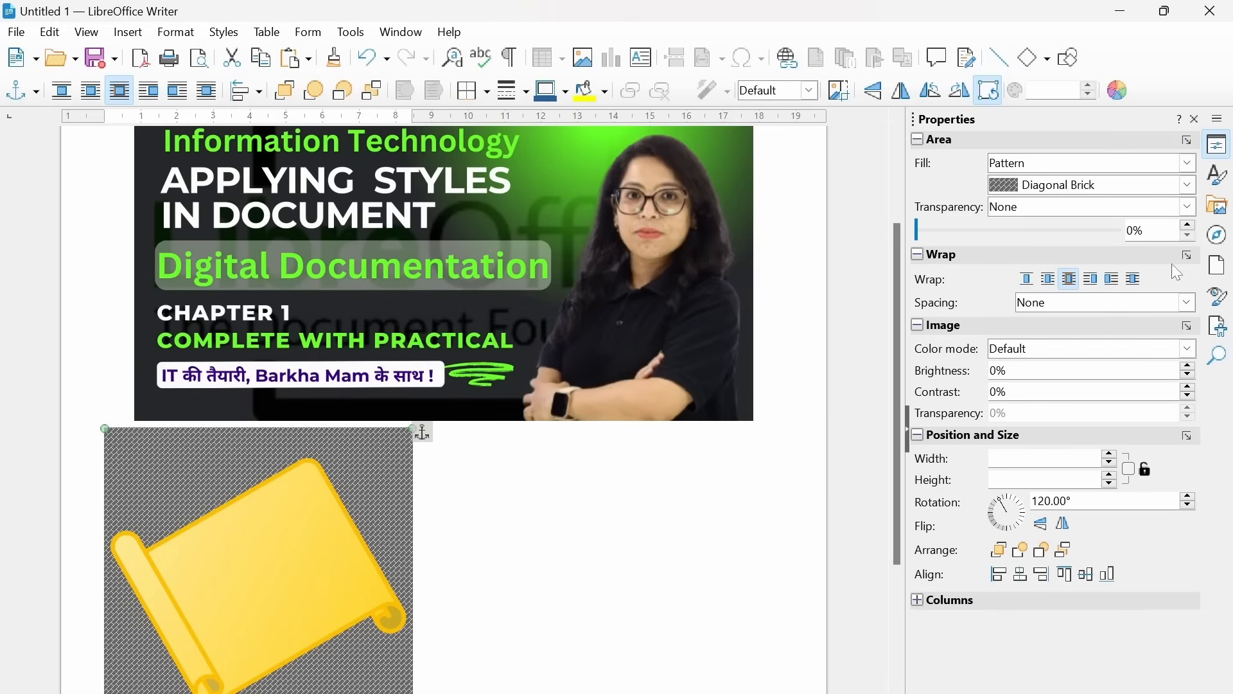
Step: In the Image dialog's Rotation tab, clear both Flip boxes and nudge the angle down slightly
left_click(1192, 256)
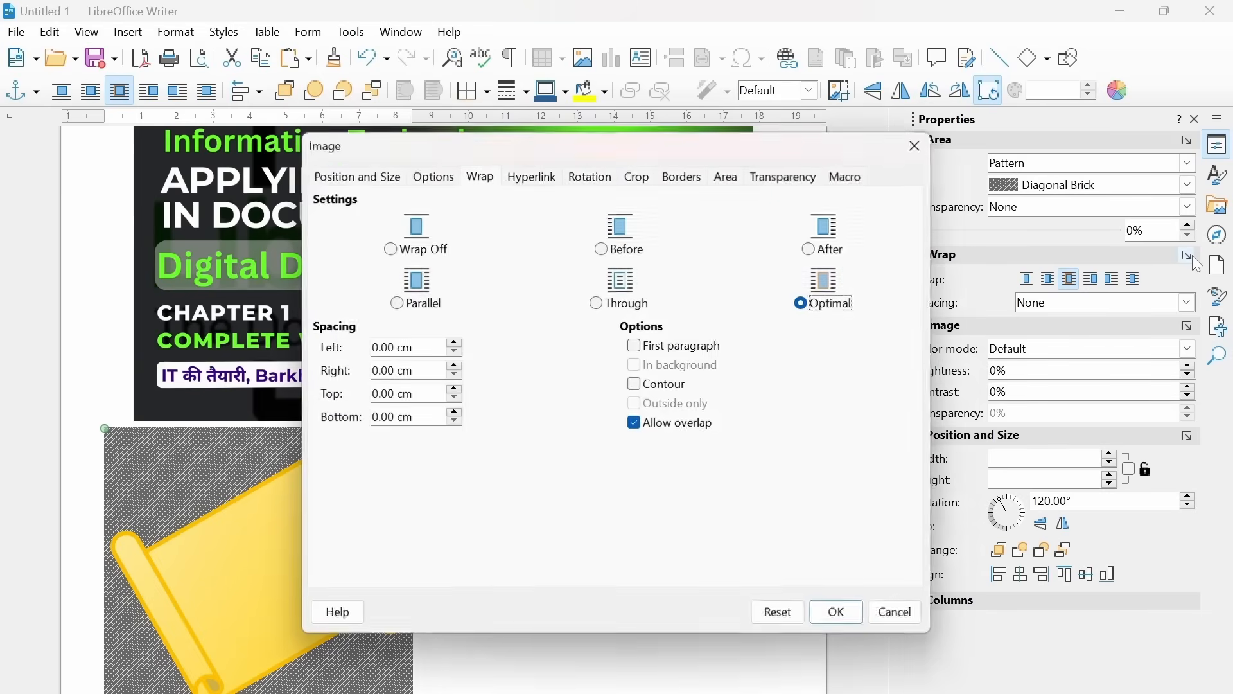
left_click(646, 184)
left_click(601, 183)
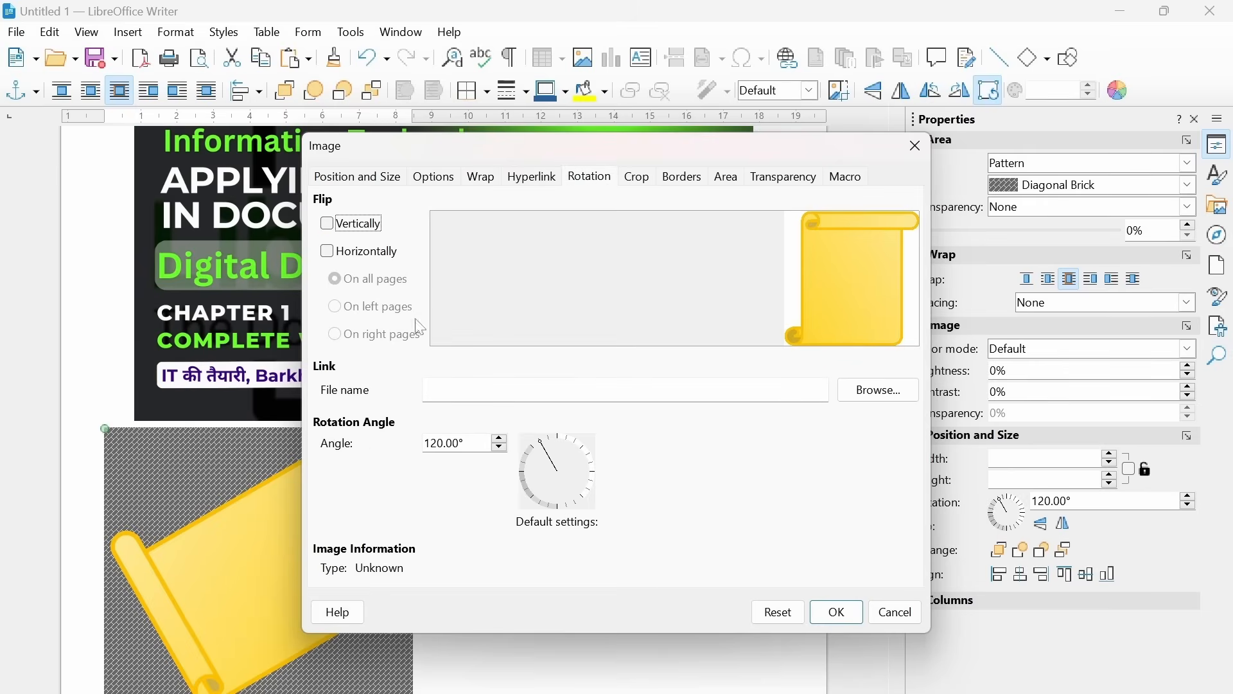
left_click(326, 251)
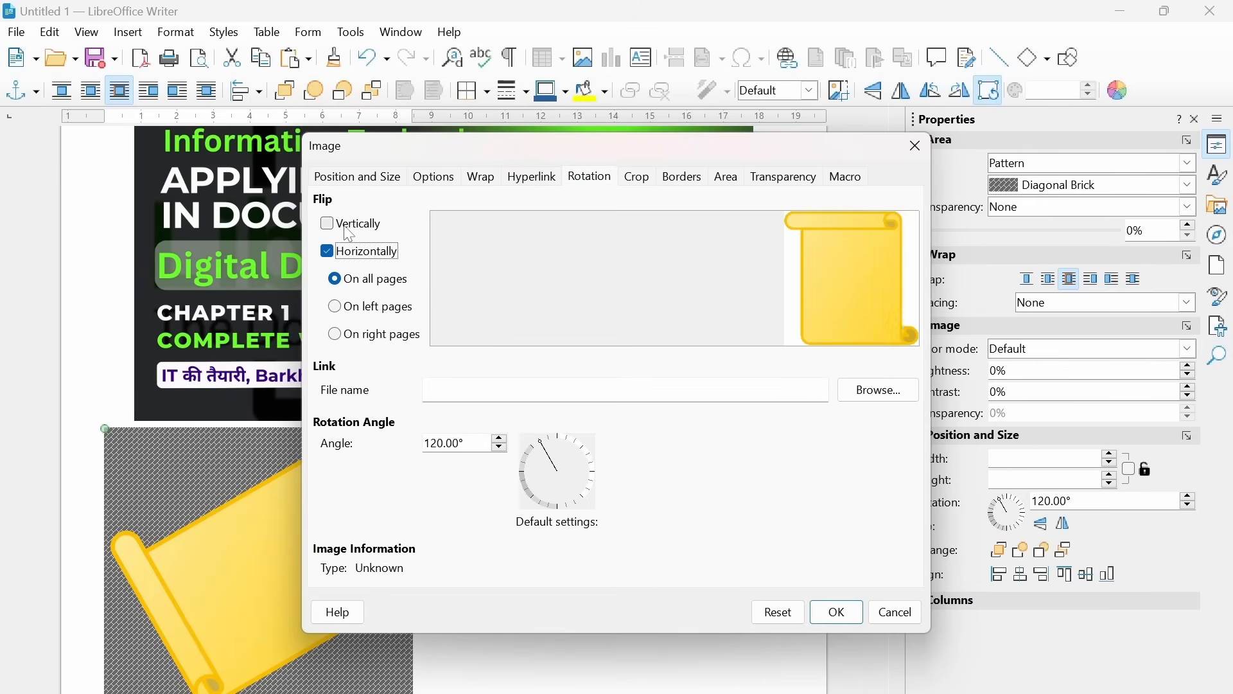
left_click(351, 229)
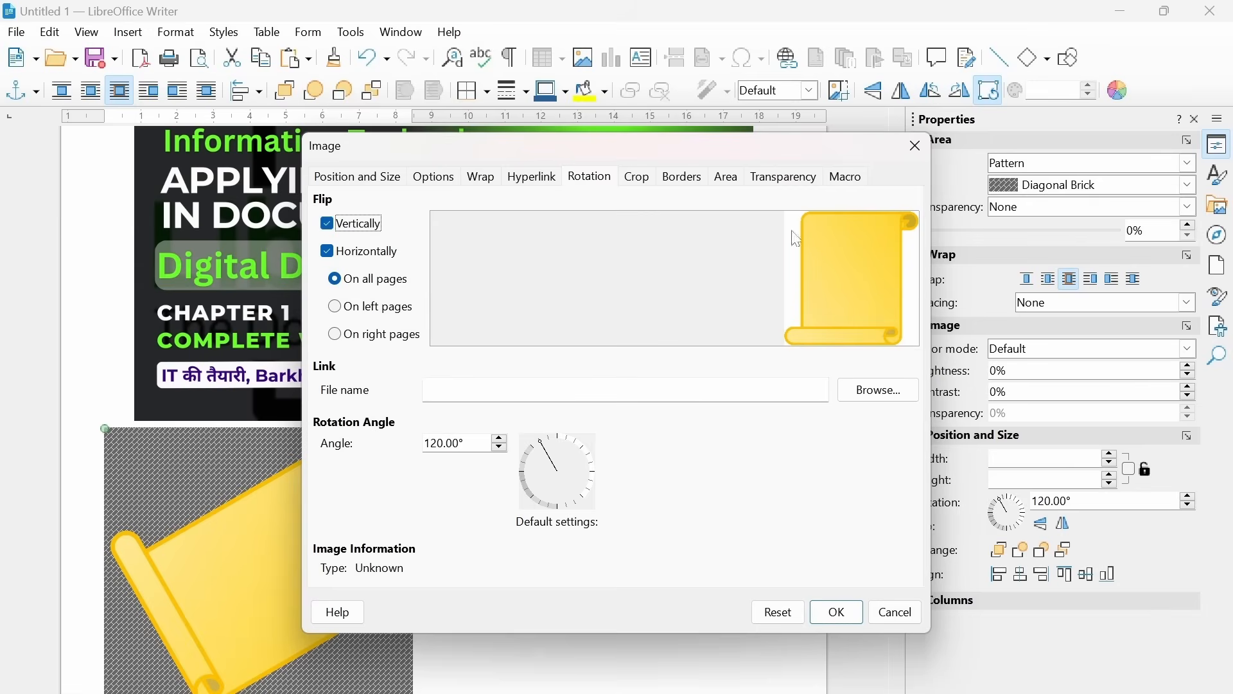
left_click(328, 251)
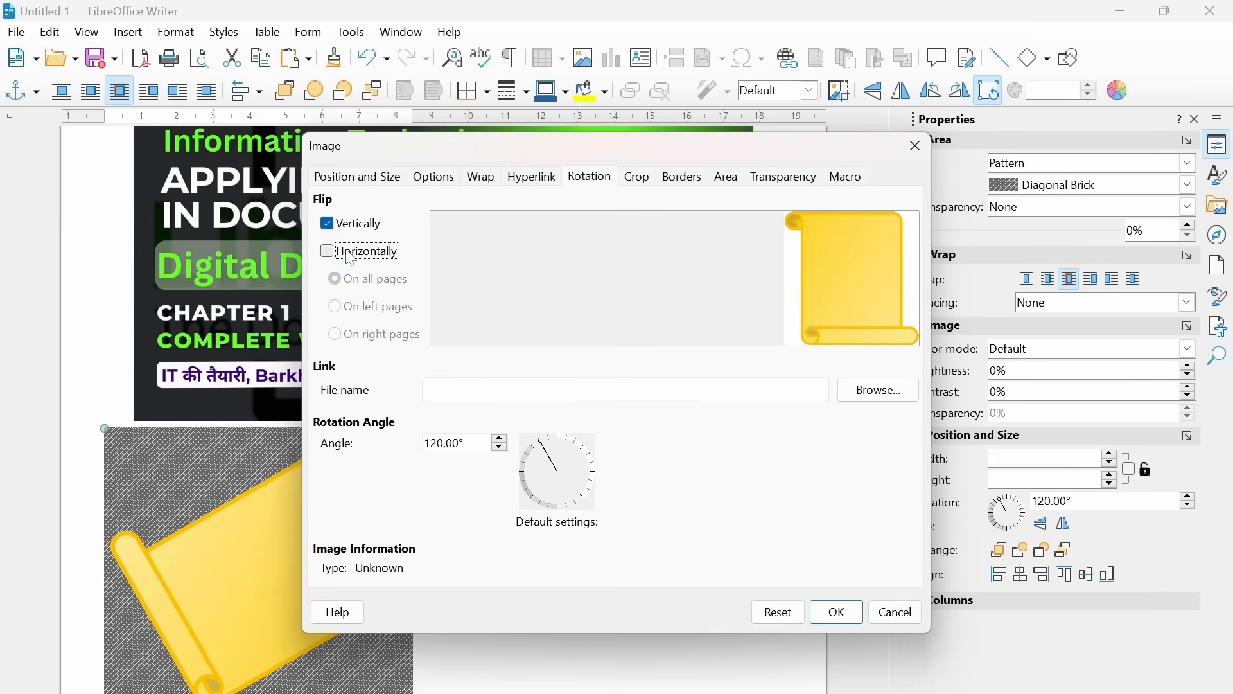
left_click(327, 224)
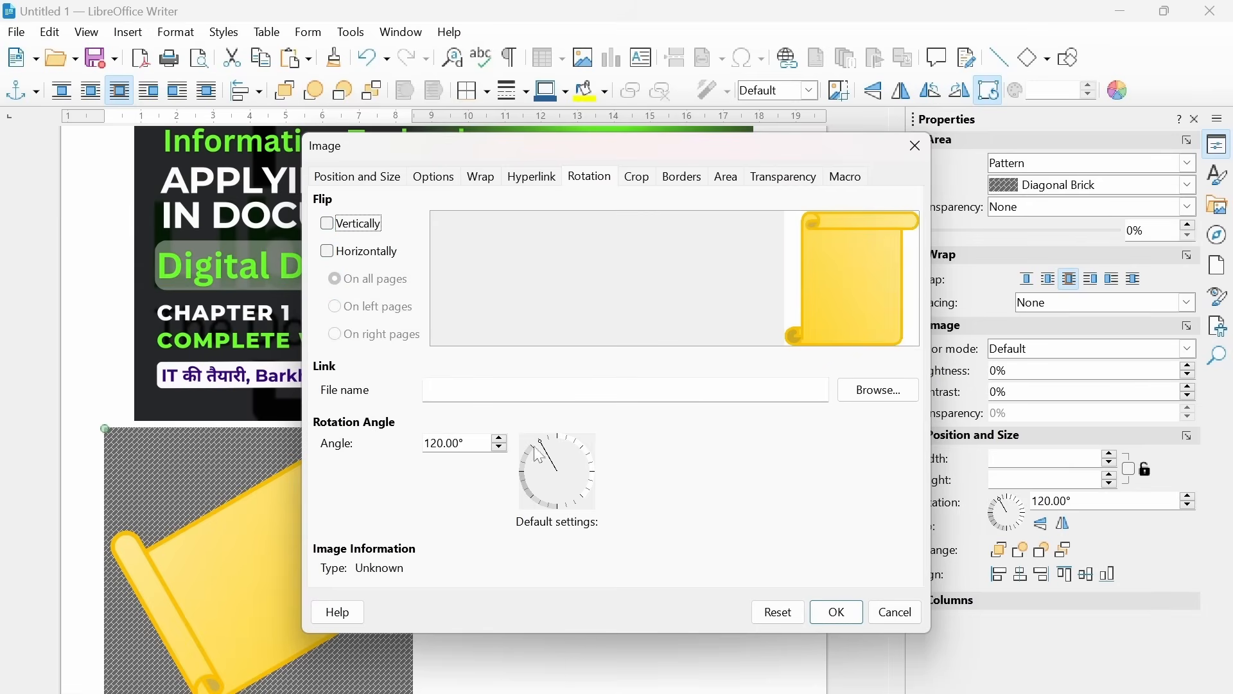
left_click(501, 449)
left_click(500, 449)
left_click(500, 448)
Step: Cancel the Image dialog, then rotate the scroll 90° left, mirror it horizontally, and toggle vertical flip off
left_click(896, 613)
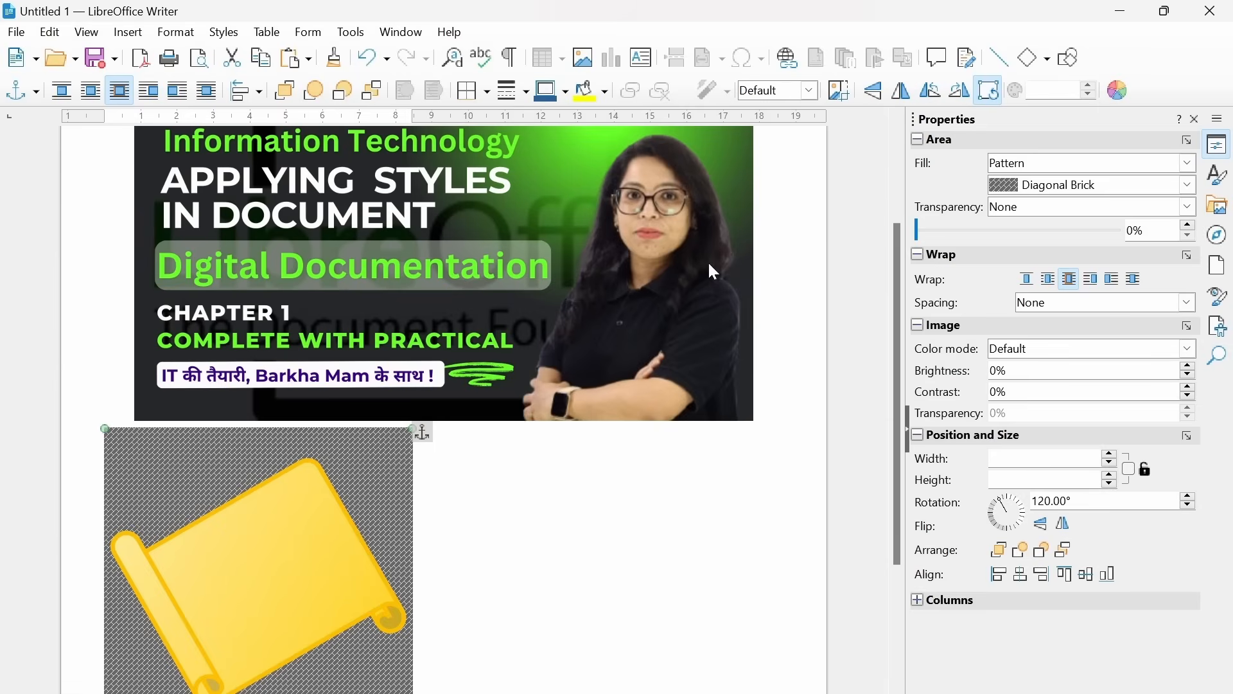
left_click(970, 101)
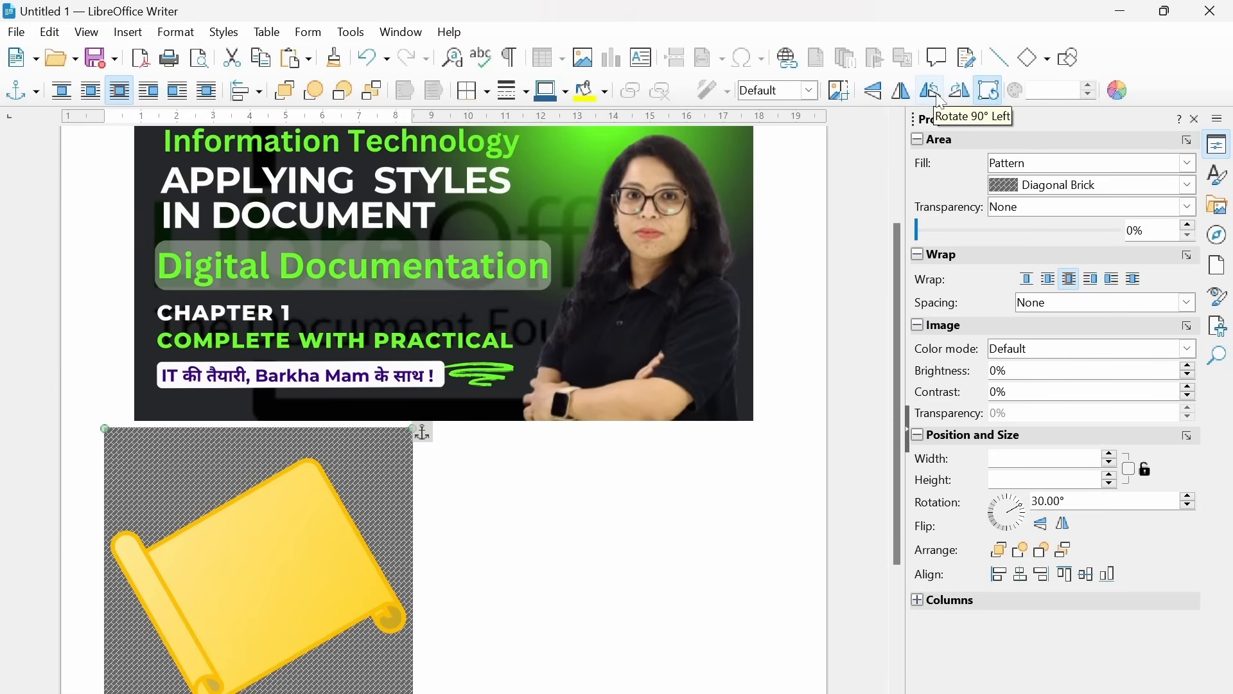
left_click(902, 92)
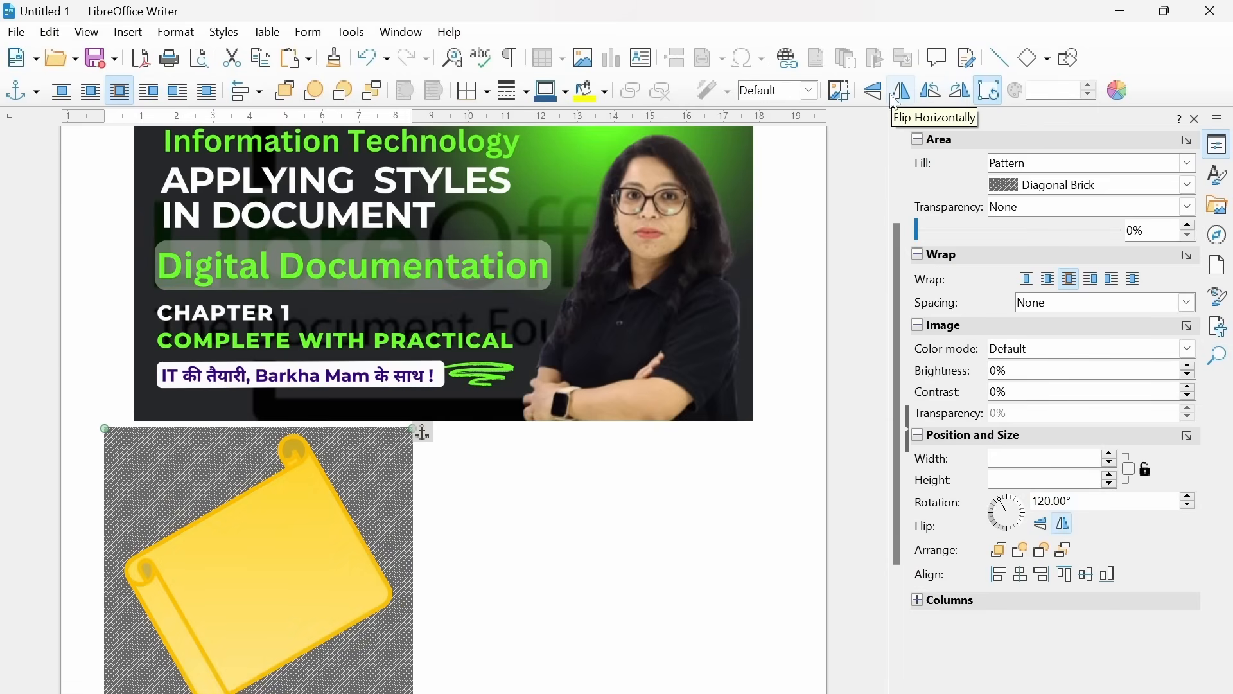
left_click(875, 97)
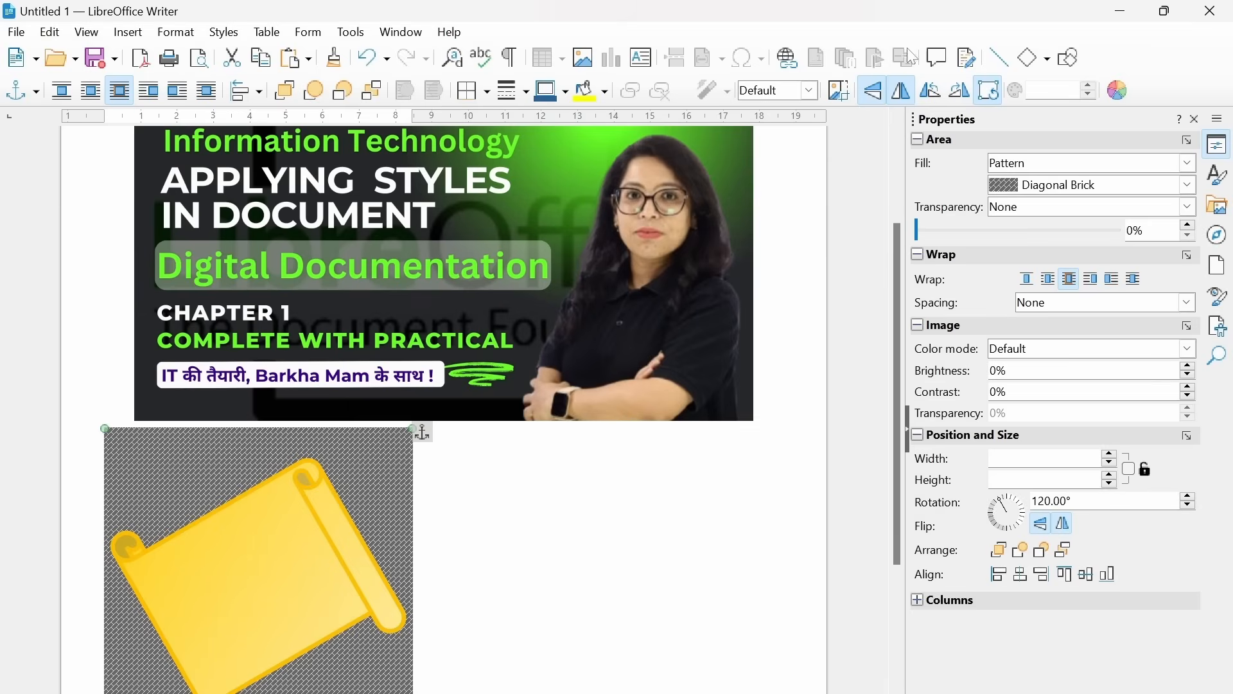
left_click(885, 99)
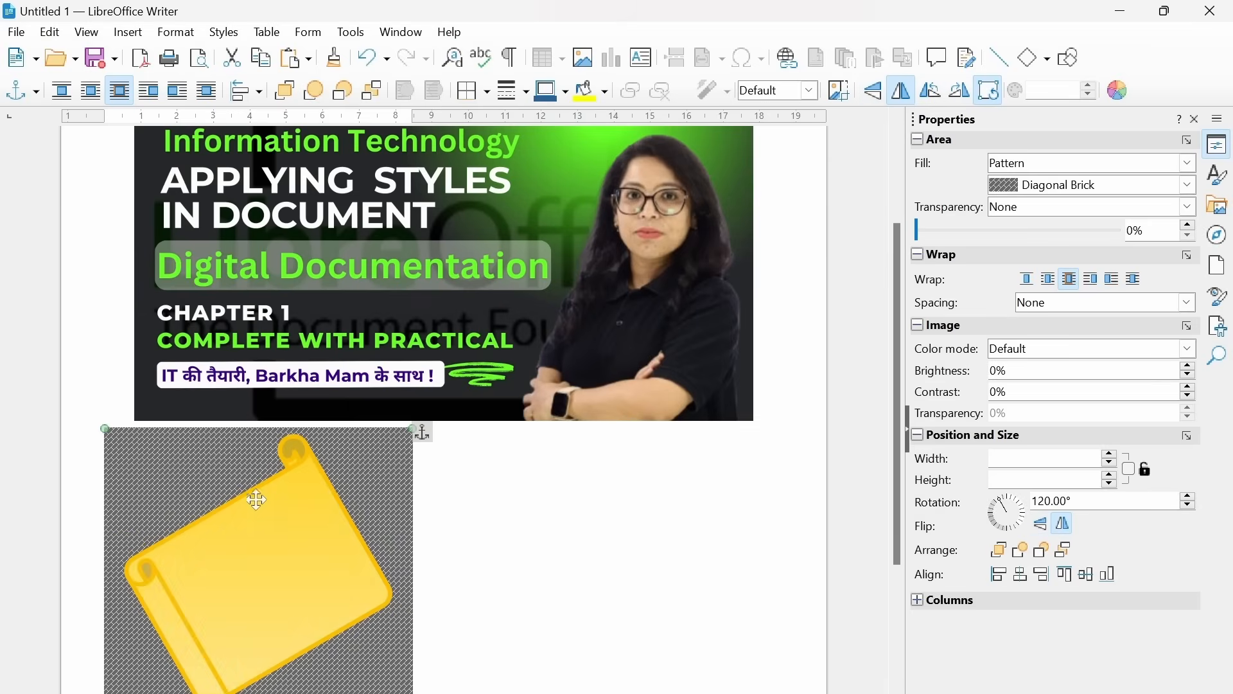
Step: Remove the scroll's horizontal mirror, then flip the course thumbnail horizontally and vertically
left_click(905, 95)
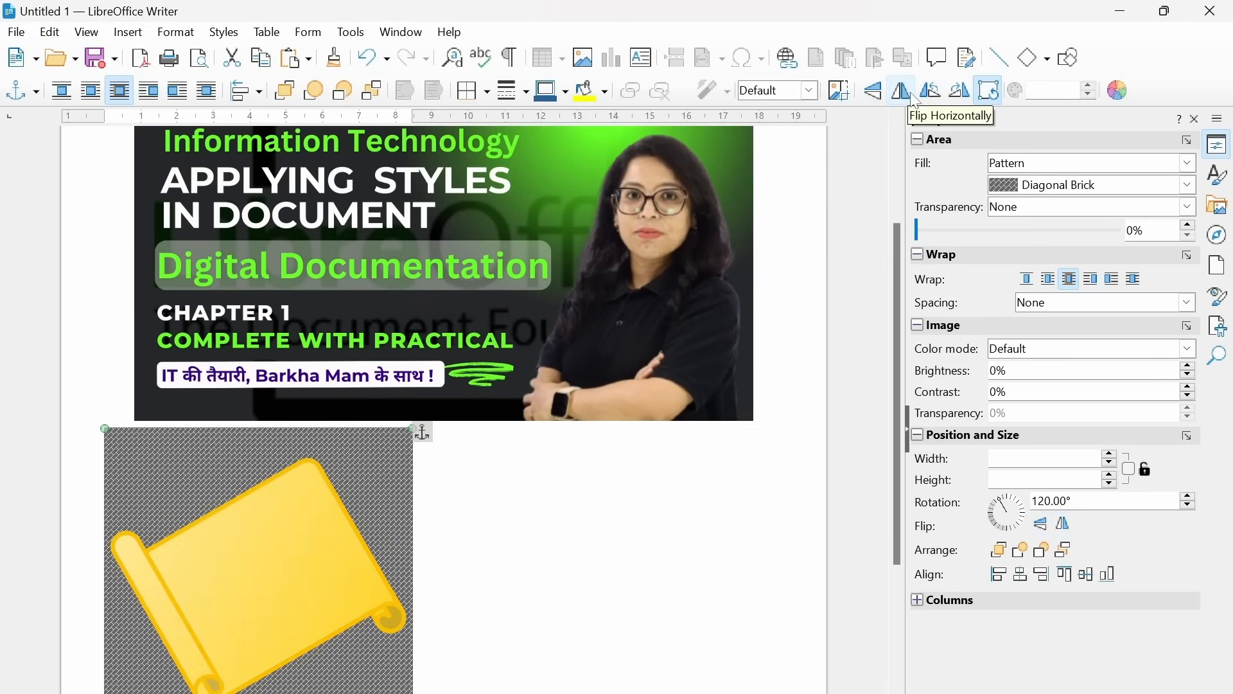
scroll(576, 364, "up", 3)
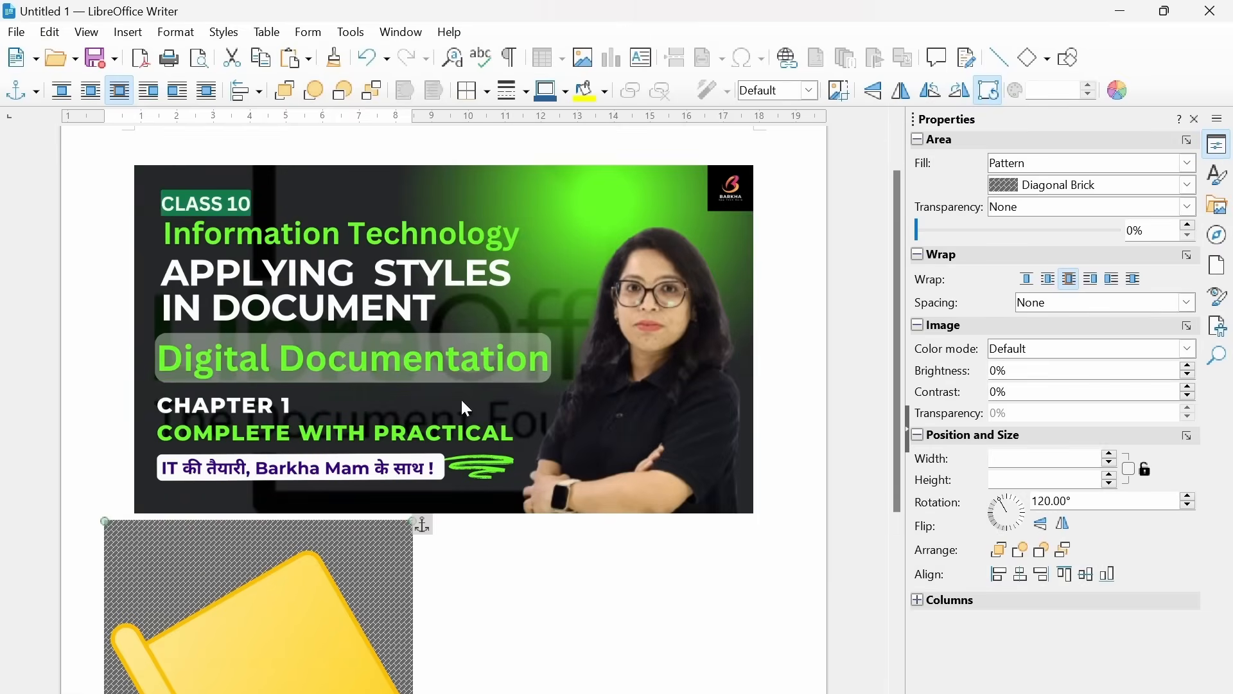
left_click(469, 328)
left_click(904, 96)
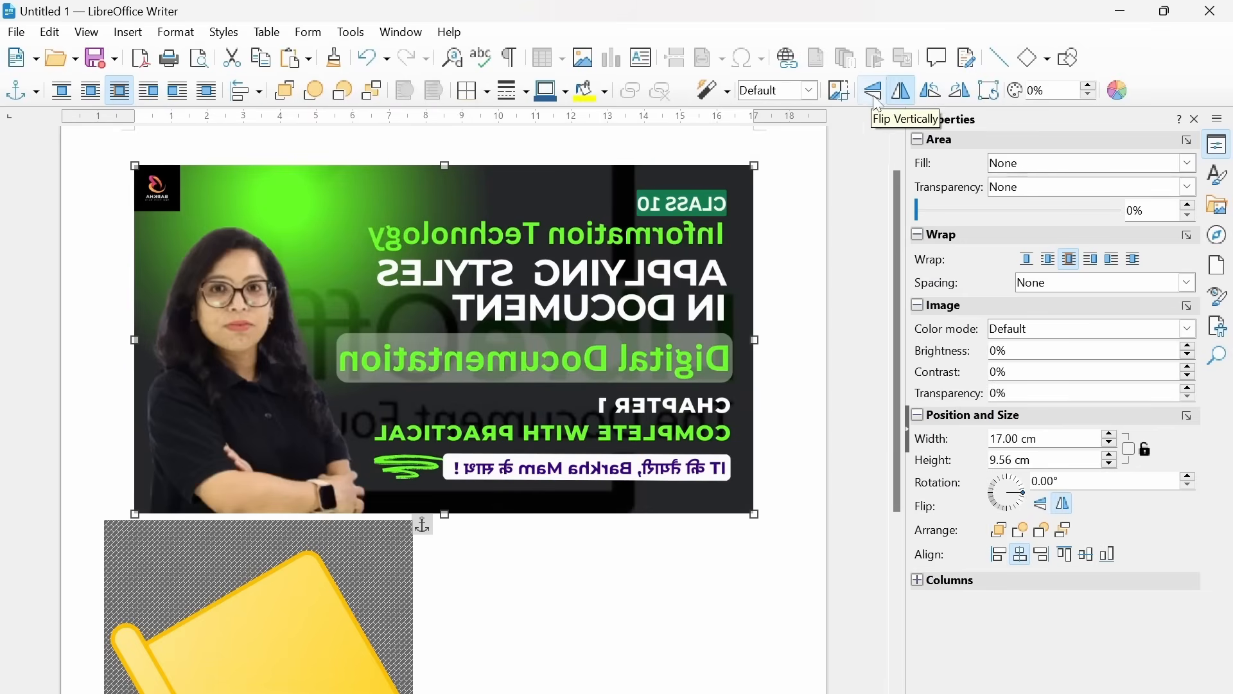
left_click(875, 93)
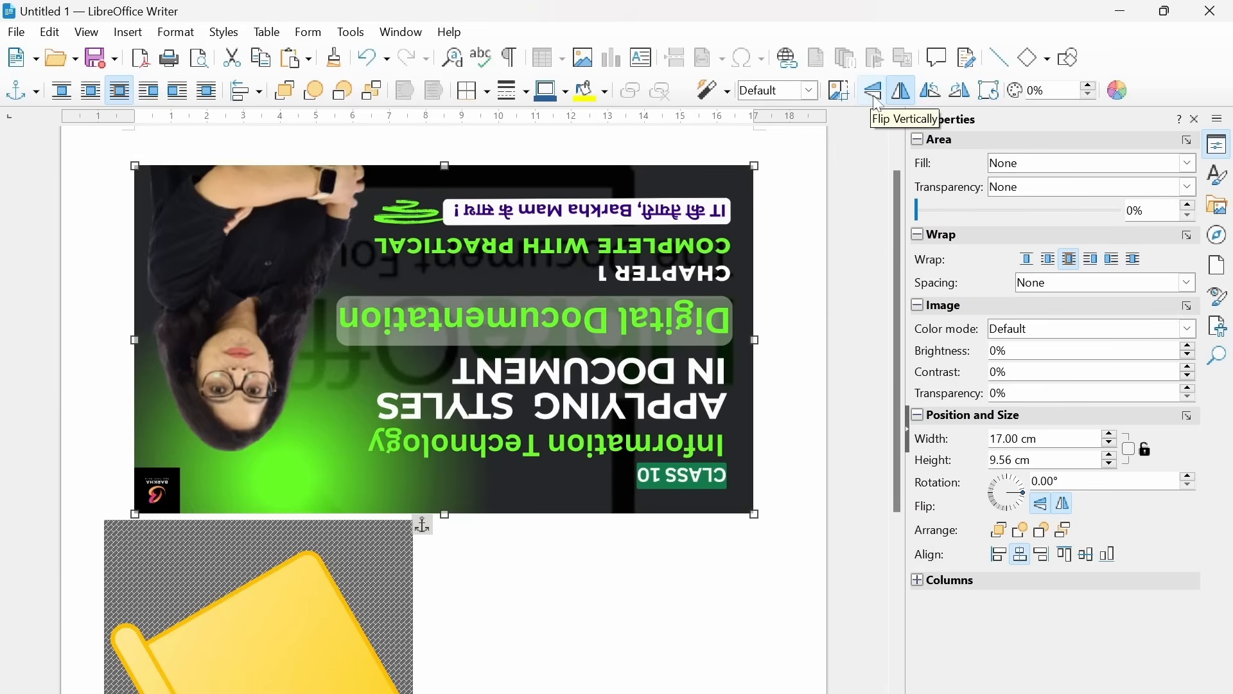
Step: Rotate the thumbnail 90° left, then 90° right three times, ending at 270.00°
left_click(933, 91)
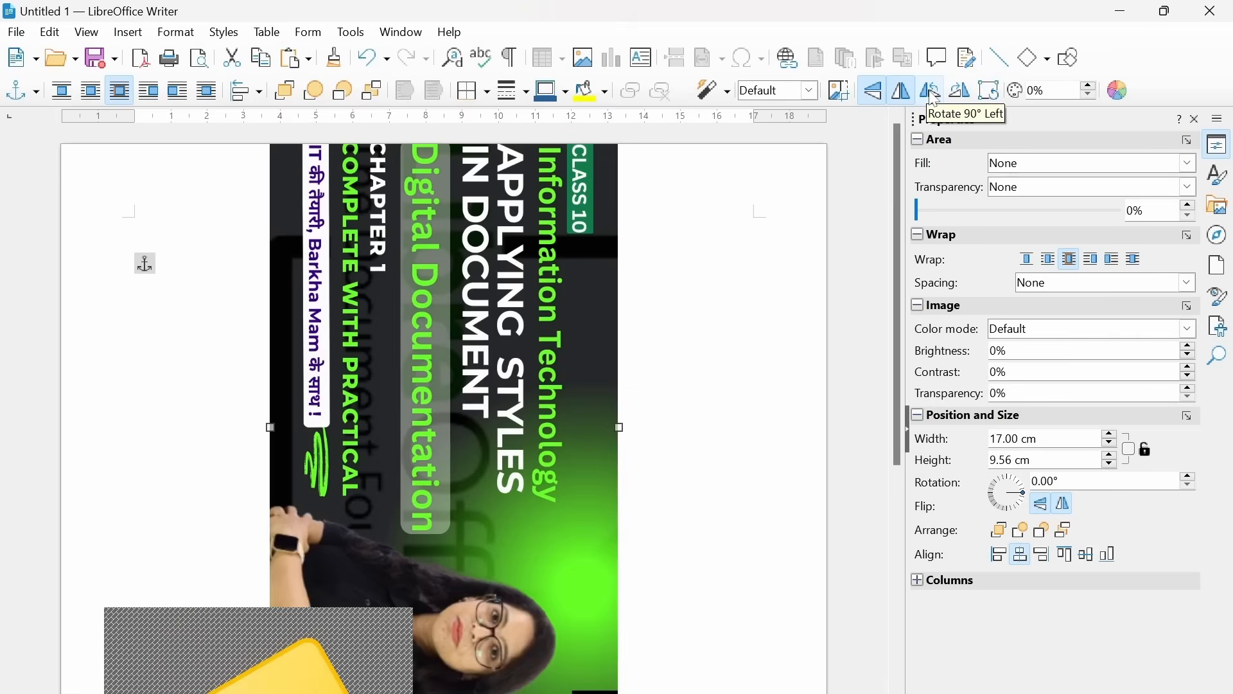
left_click(964, 93)
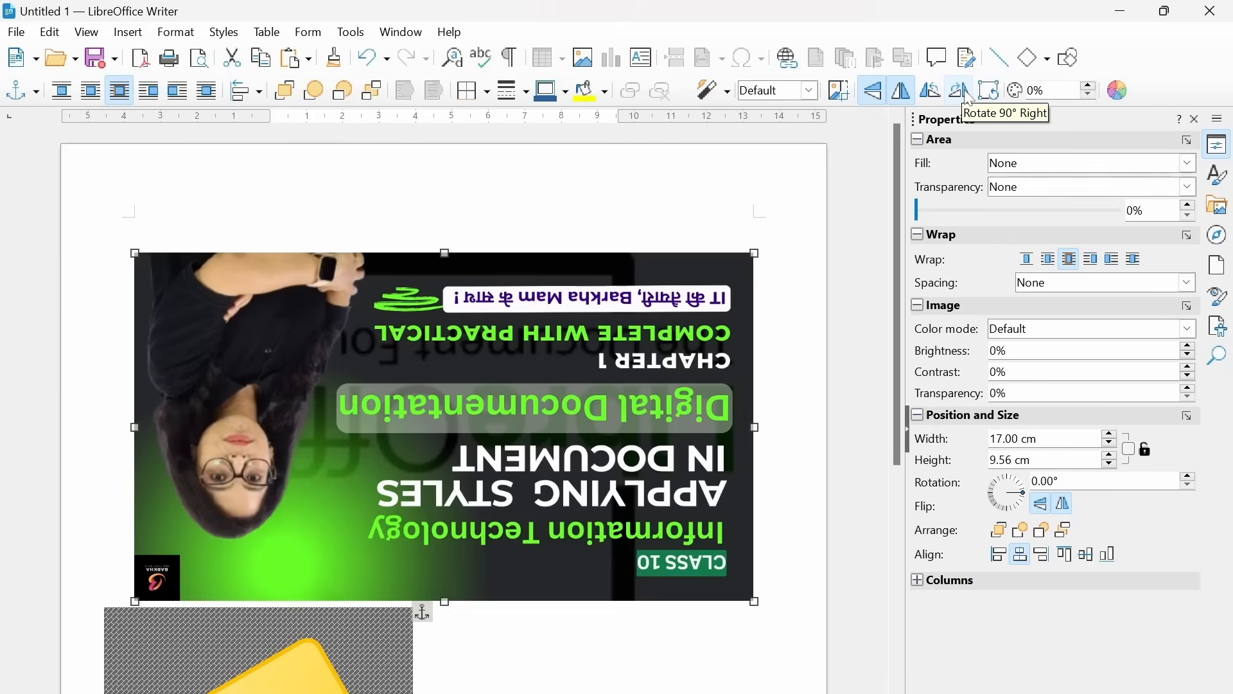
left_click(969, 97)
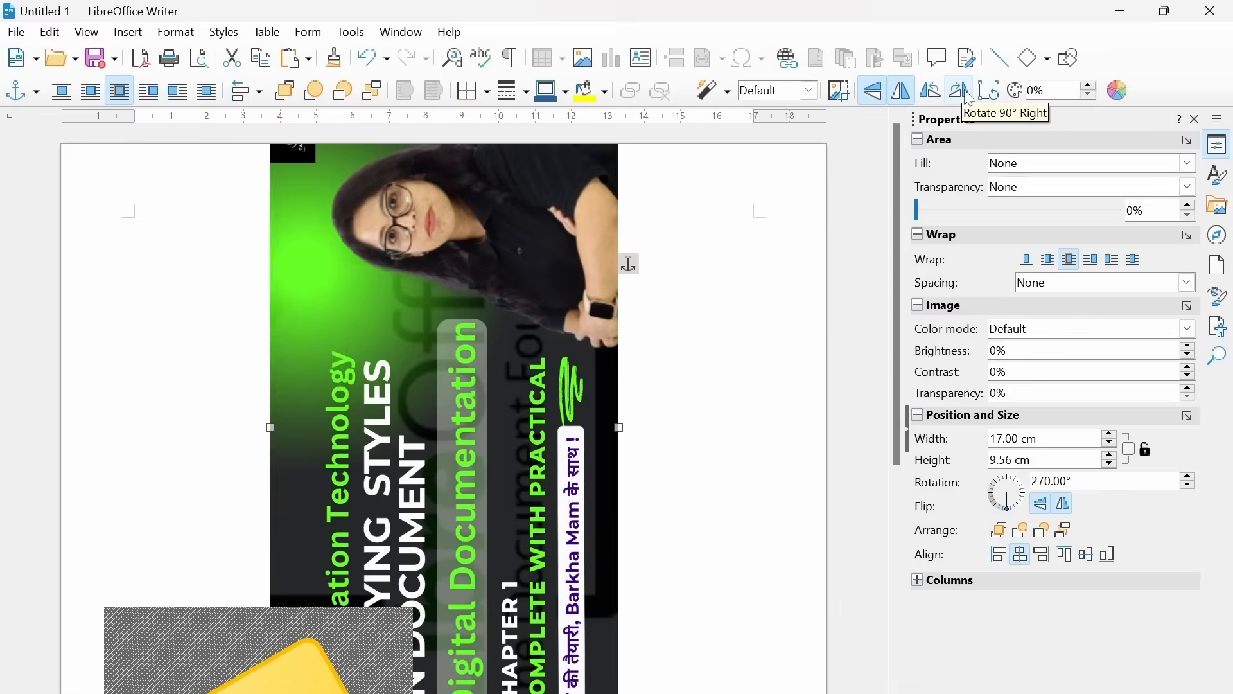
left_click(968, 97)
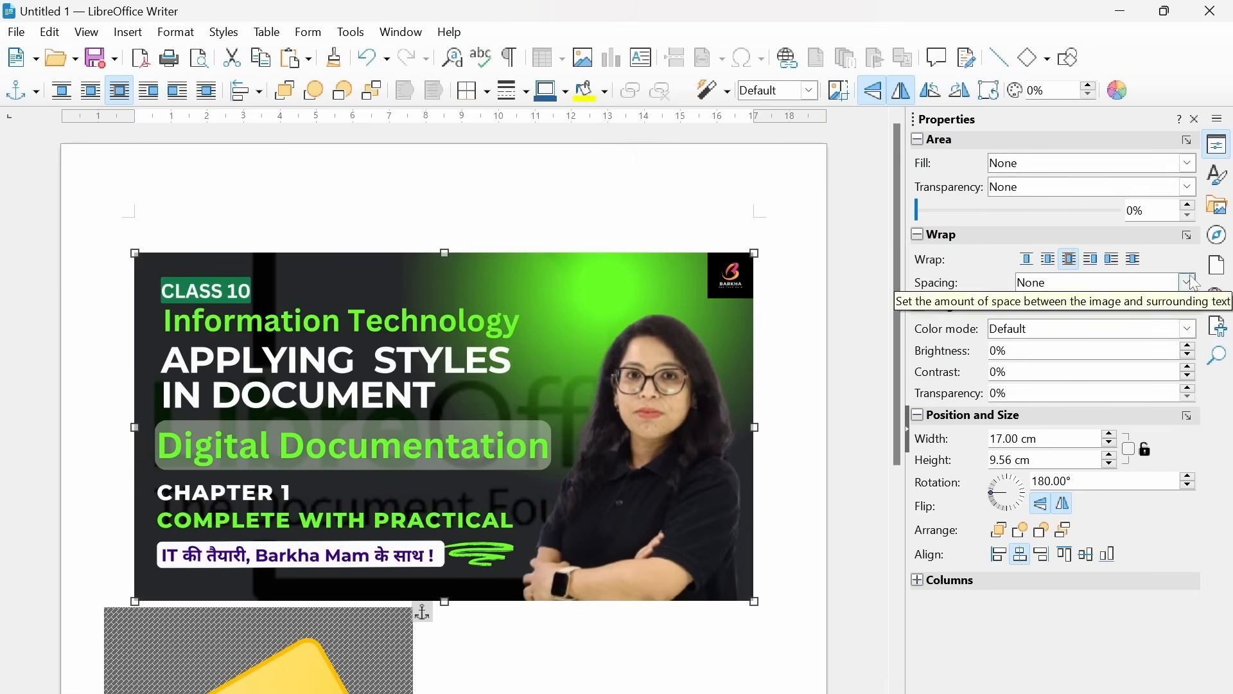
left_click(1187, 236)
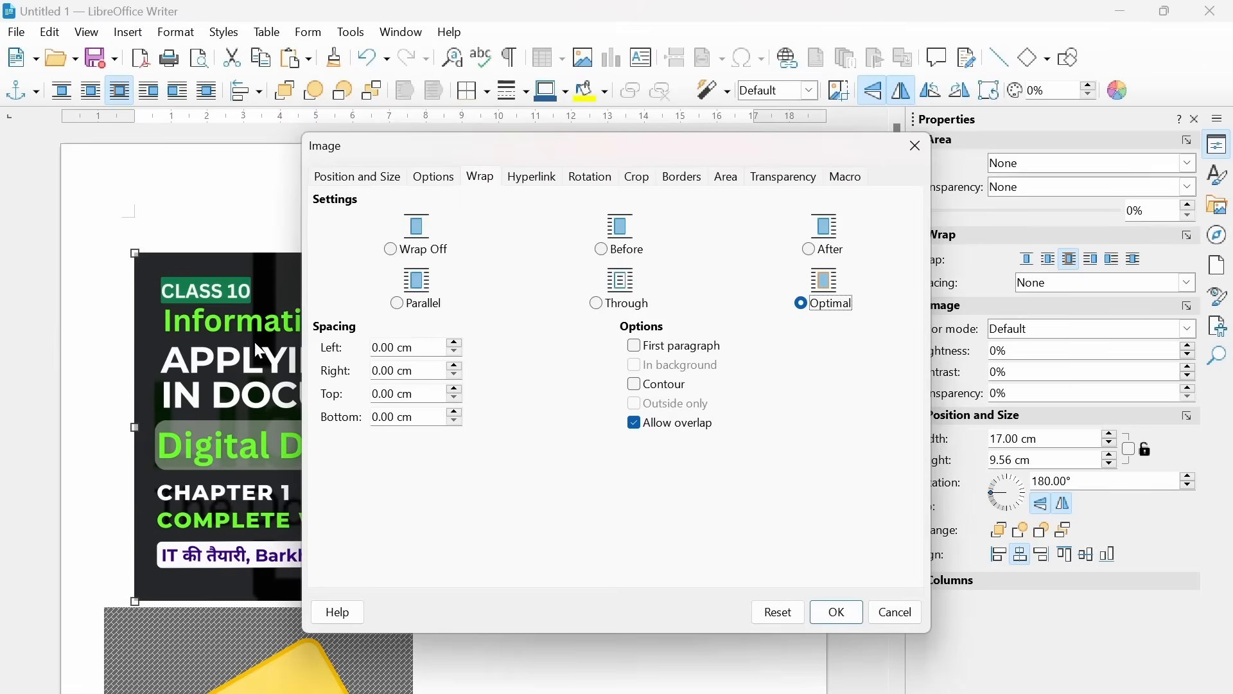
left_click(639, 178)
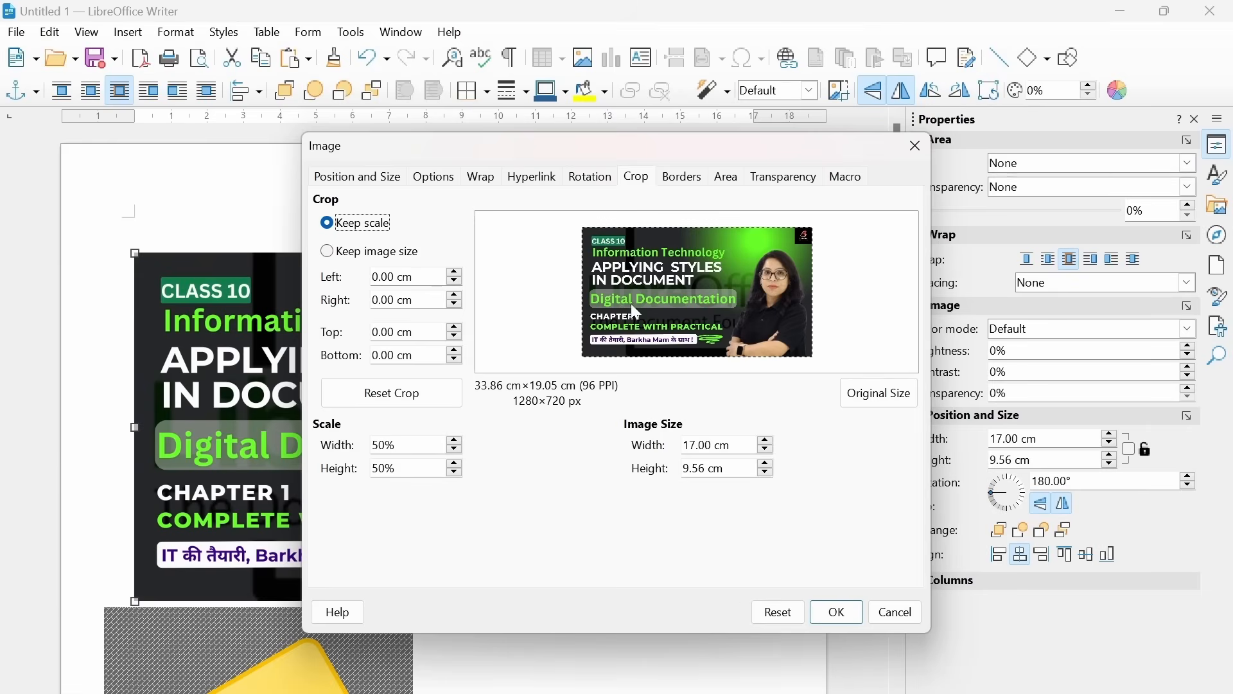
left_click(685, 178)
left_click(733, 185)
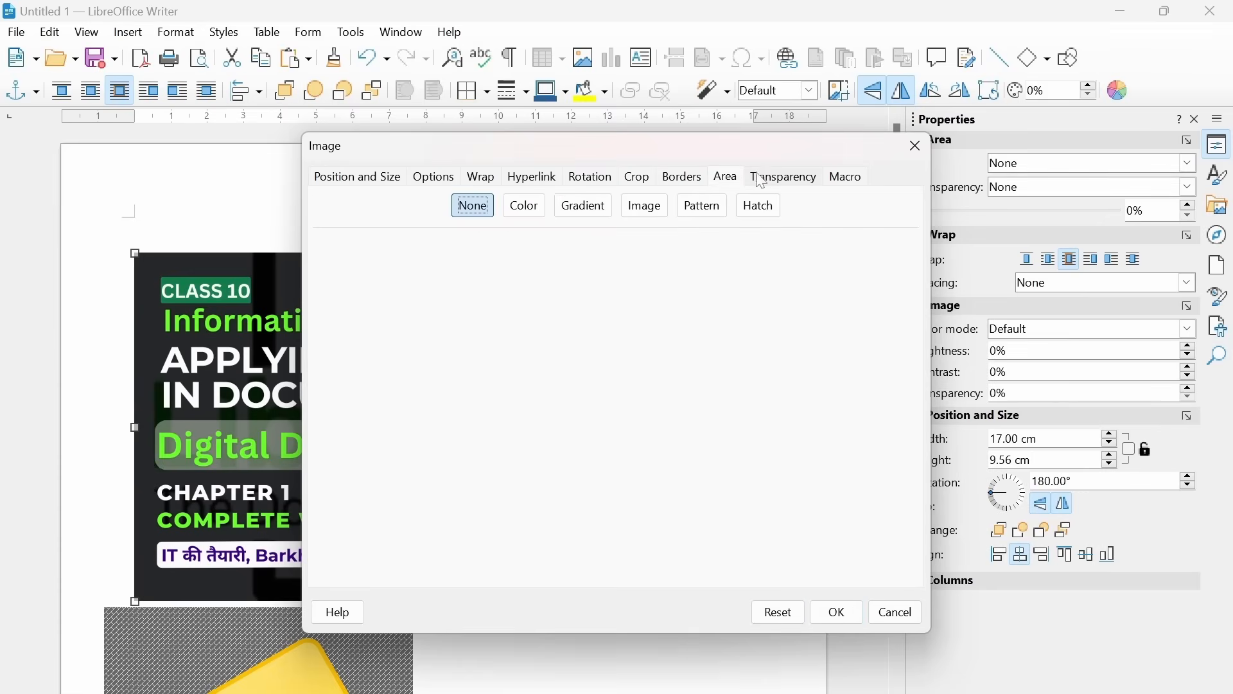
left_click(783, 188)
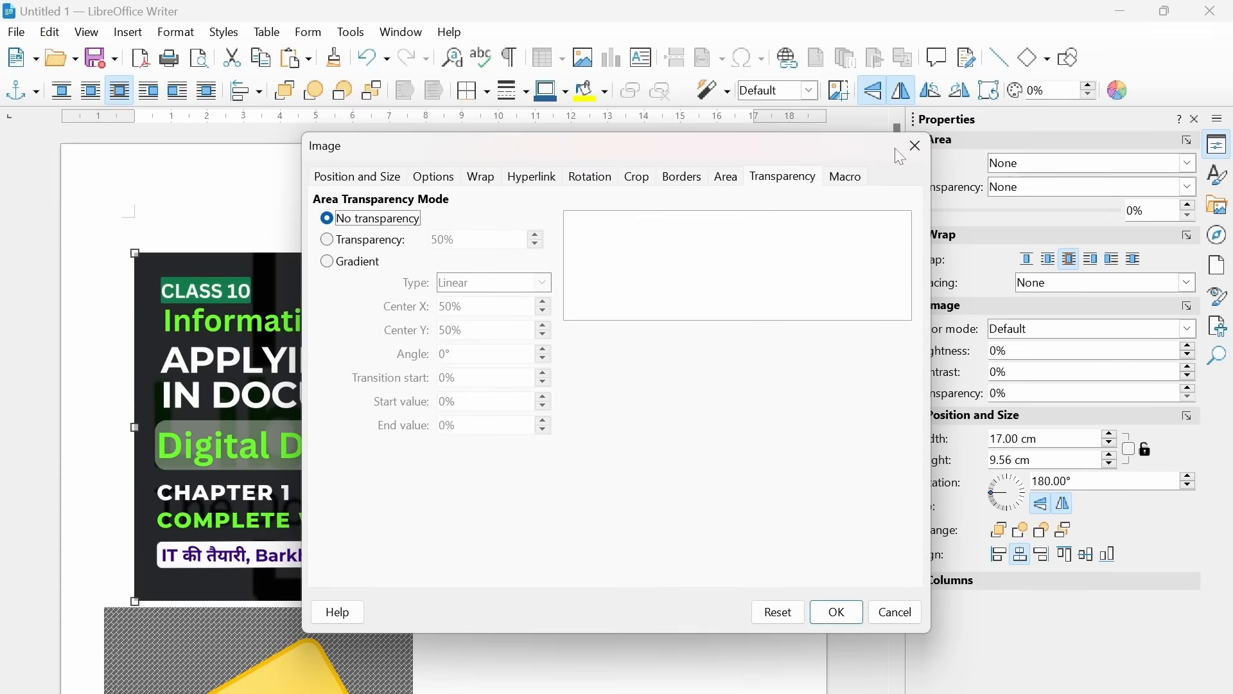
left_click(917, 145)
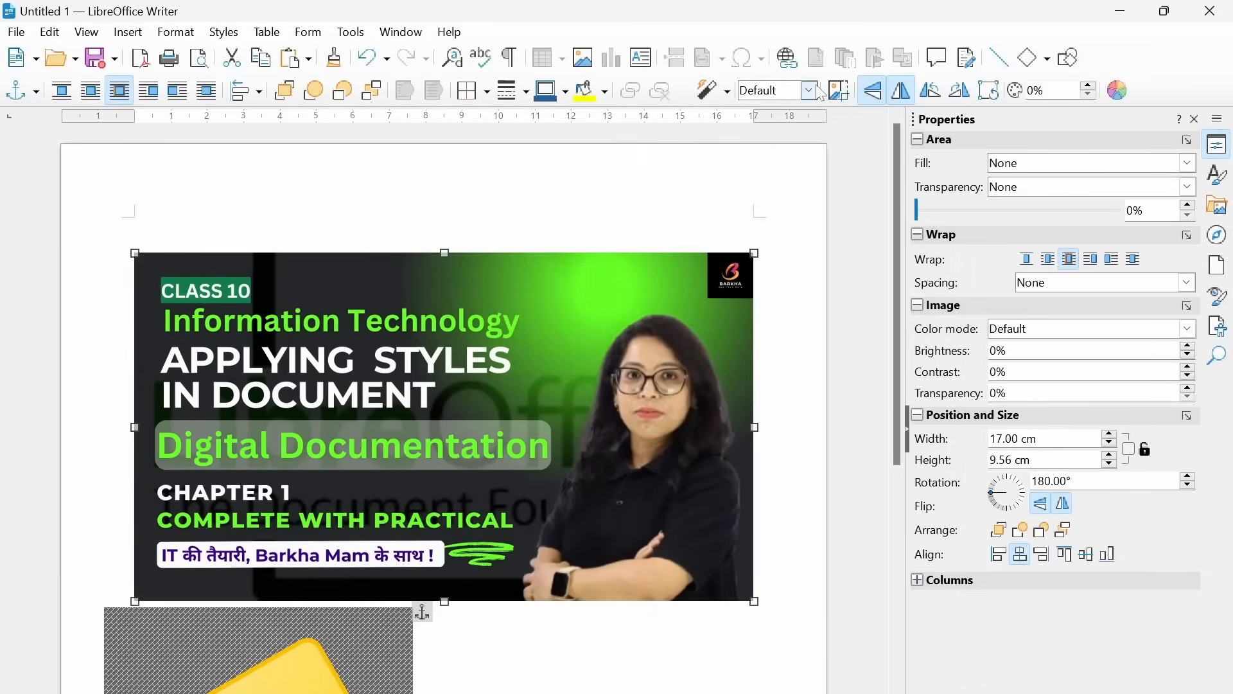
Step: Crop the thumbnail's right side to 10.88 cm wide and move it higher up the page
left_click(842, 92)
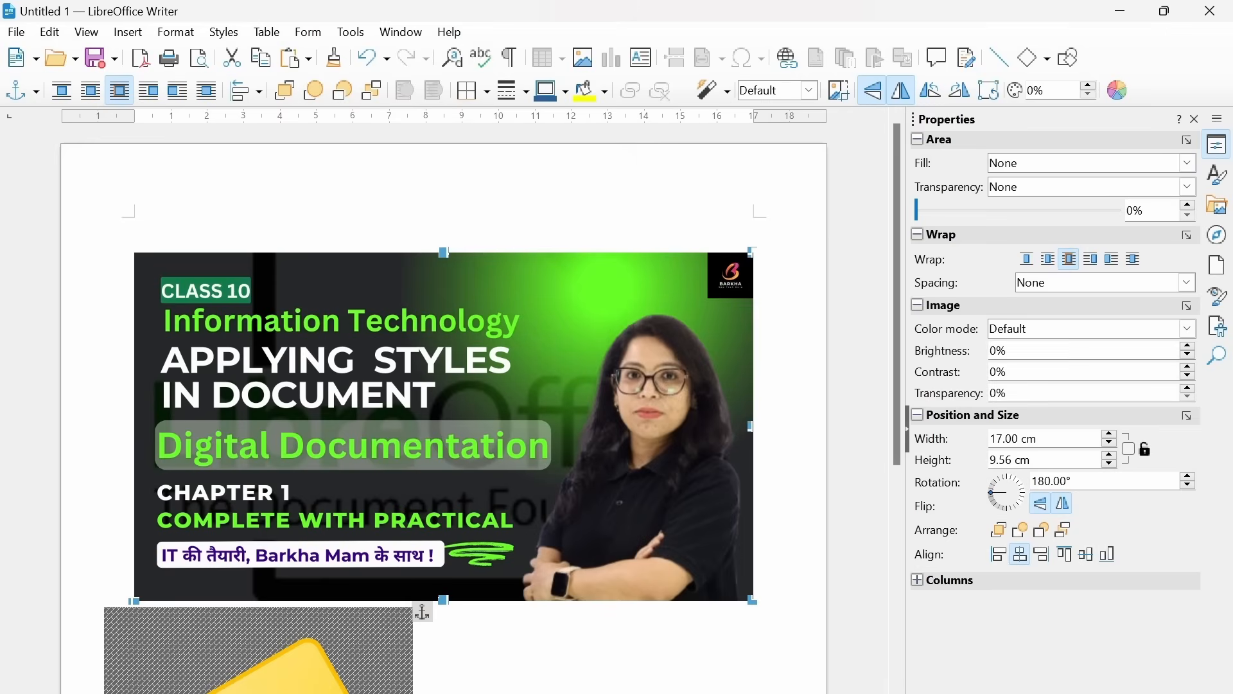
left_click_drag(752, 426, 532, 443)
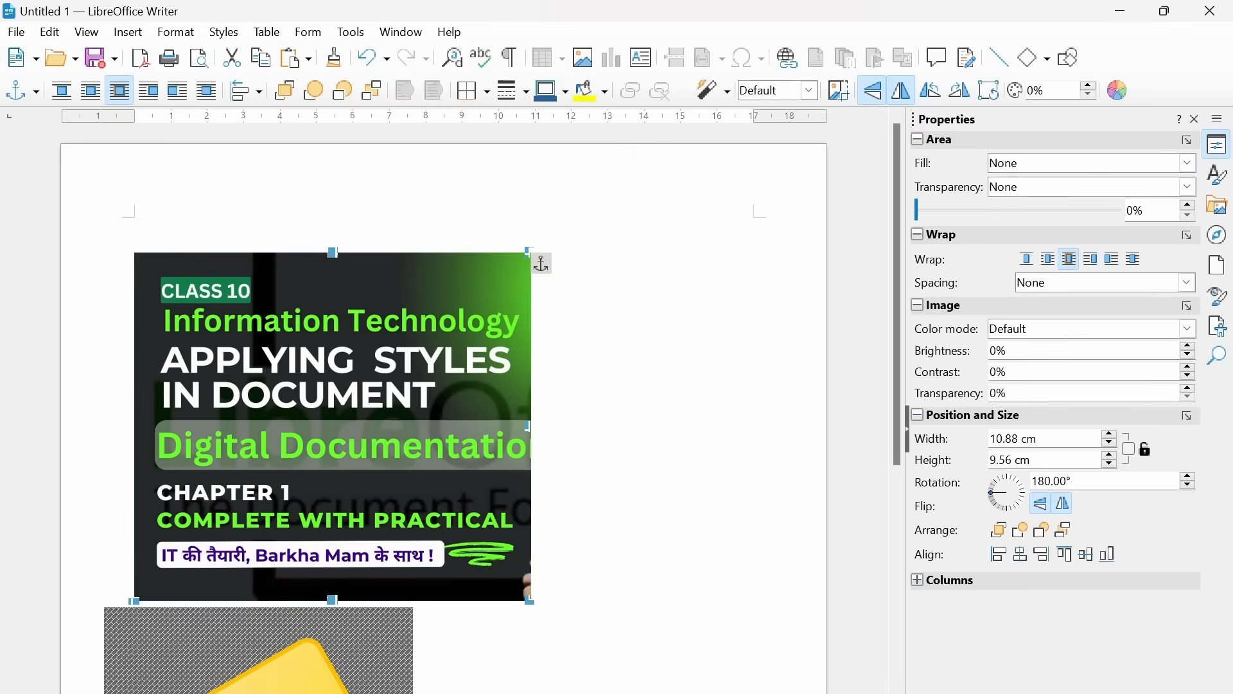
left_click_drag(333, 416, 510, 384)
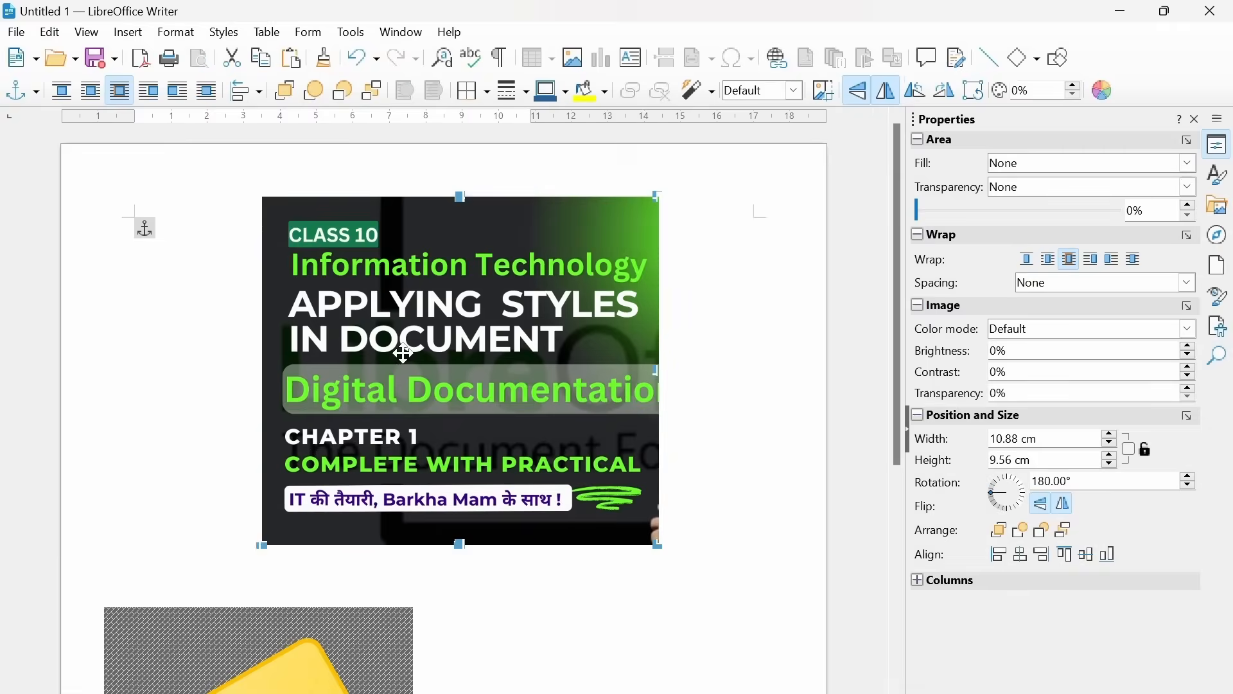
left_click_drag(405, 354, 315, 342)
left_click_drag(443, 375, 618, 379)
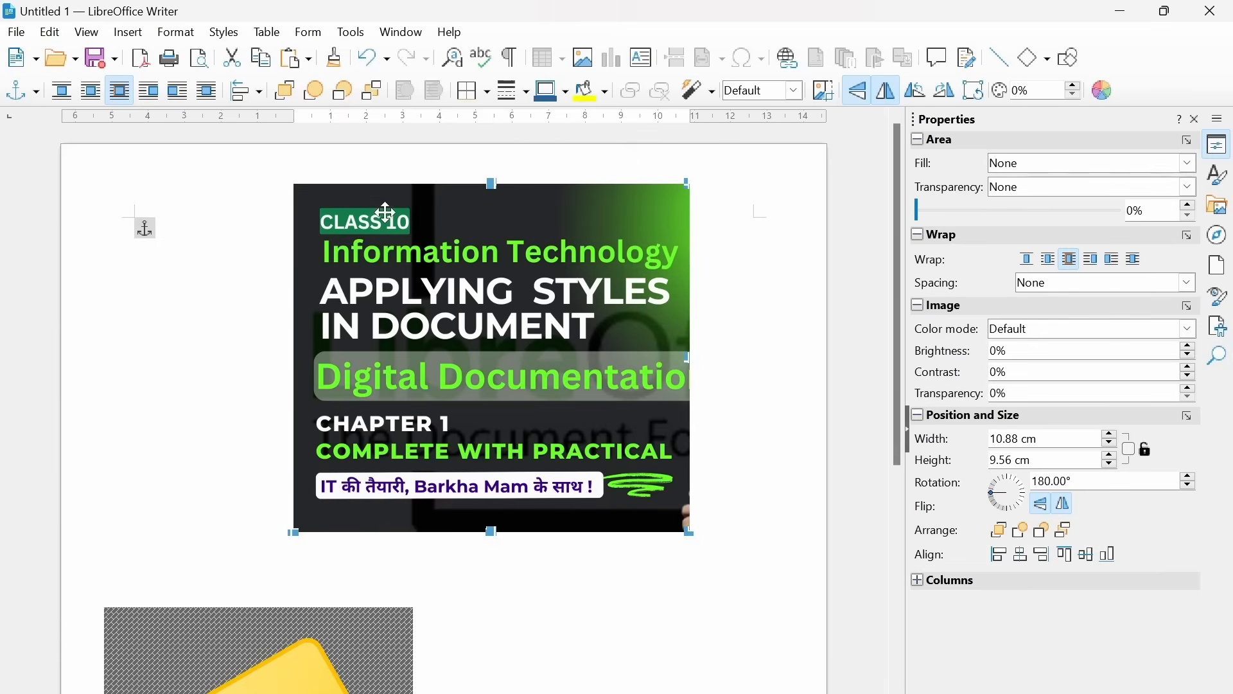
Step: Try Left, Centered and Right alignment for the thumbnail, settling on Centered, then deselect it
left_click(261, 96)
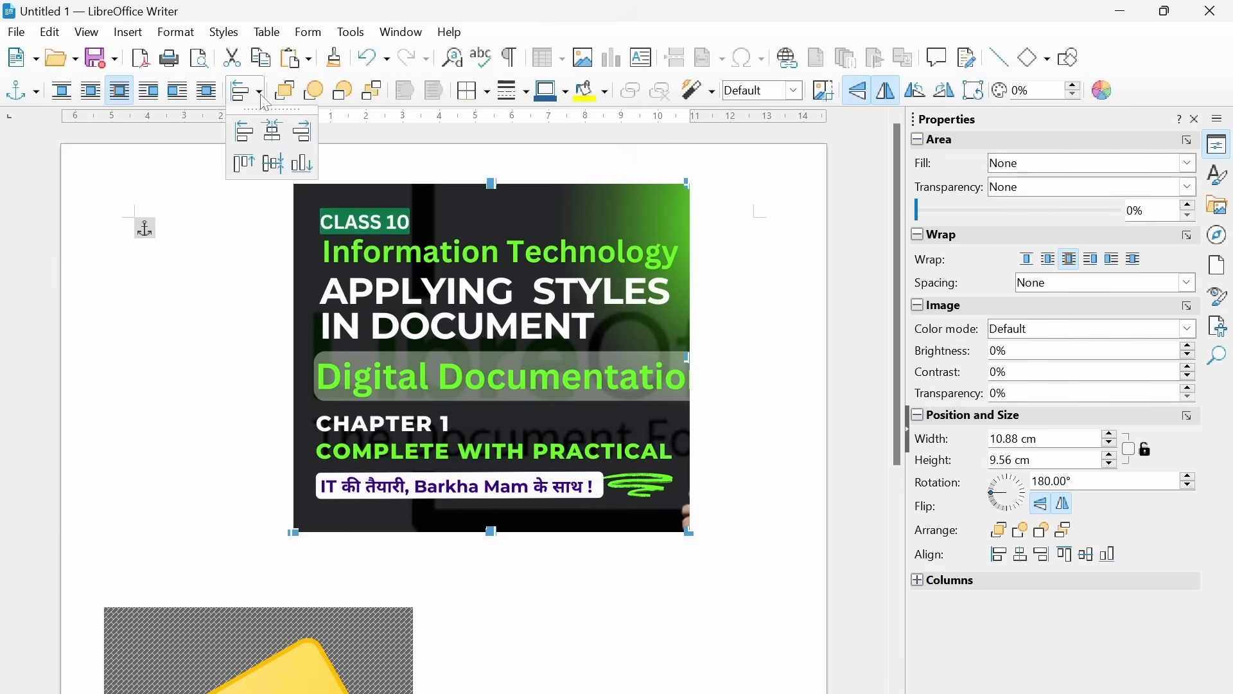
left_click(254, 141)
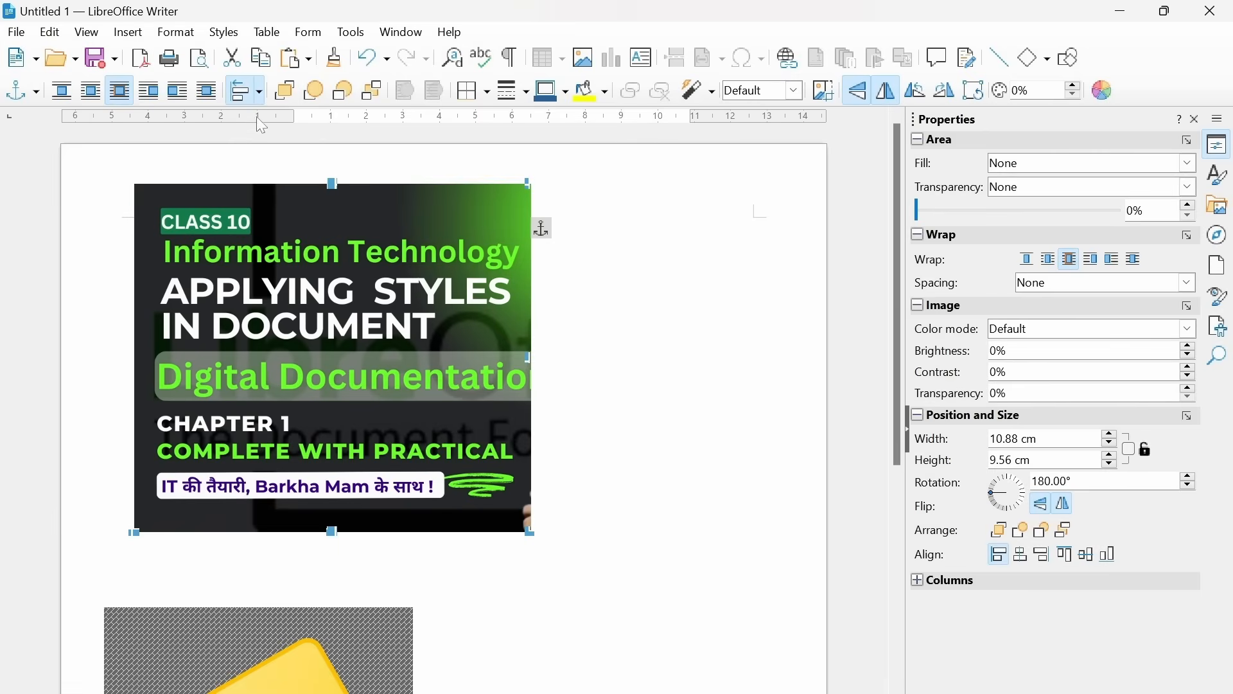
left_click(263, 92)
left_click(273, 131)
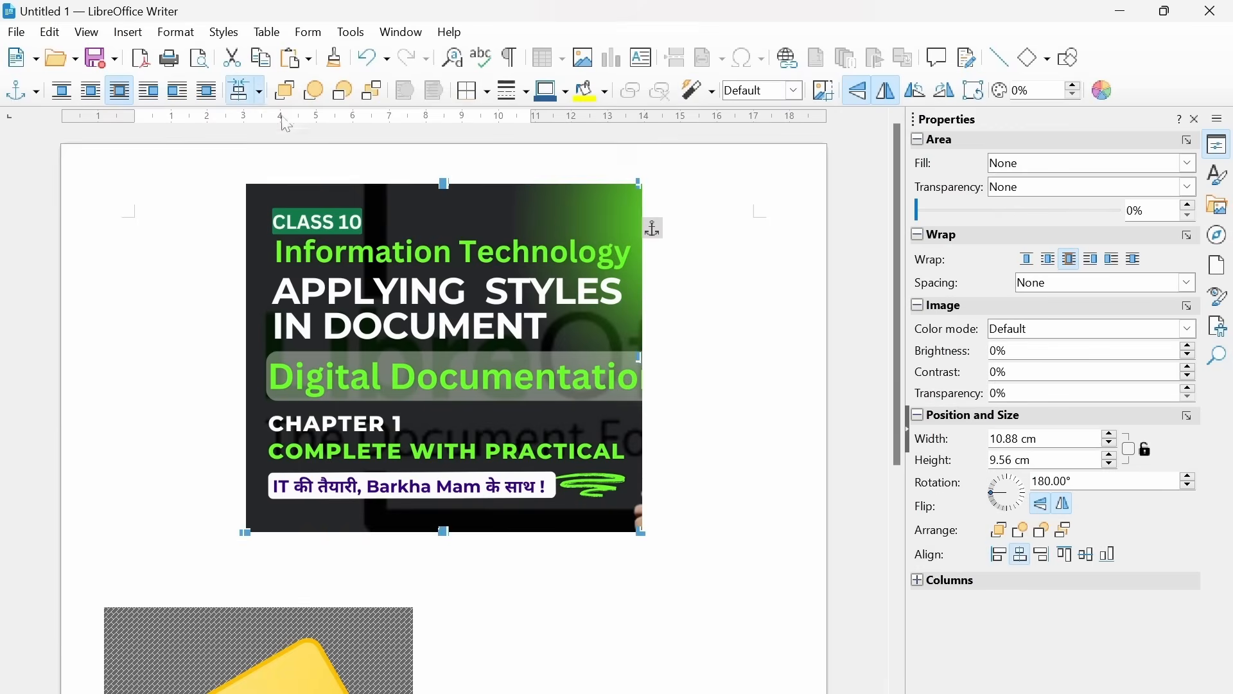
left_click(267, 95)
left_click(305, 142)
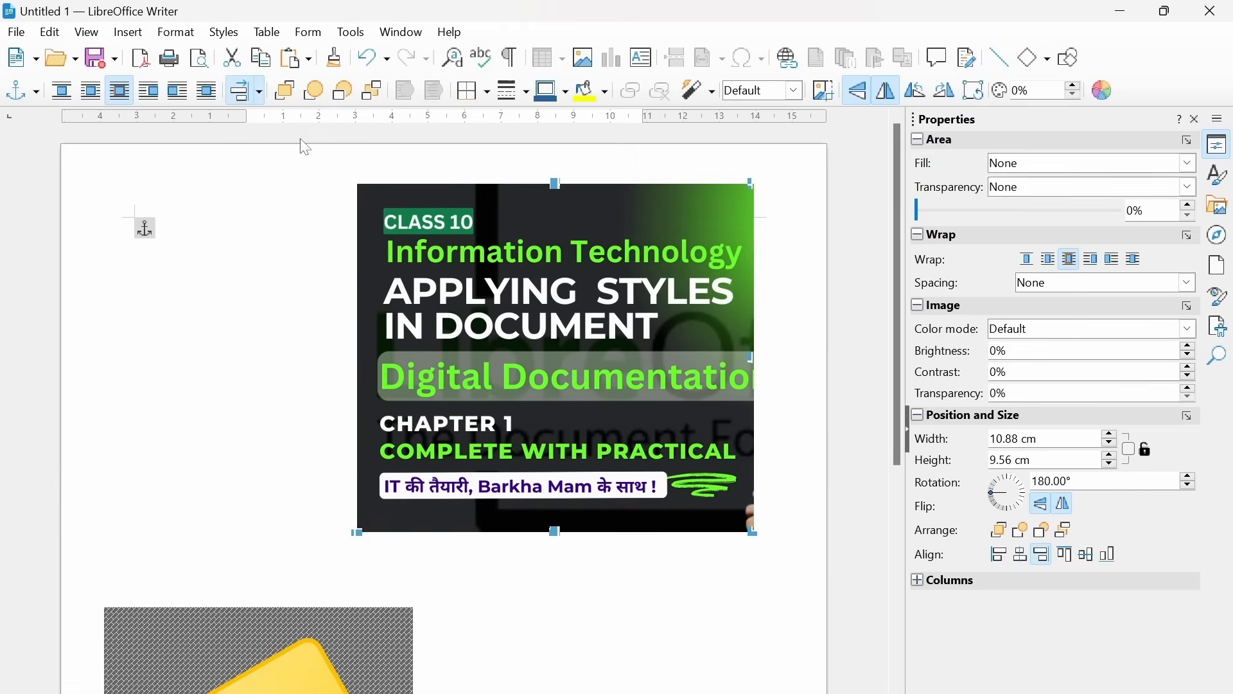
left_click(261, 94)
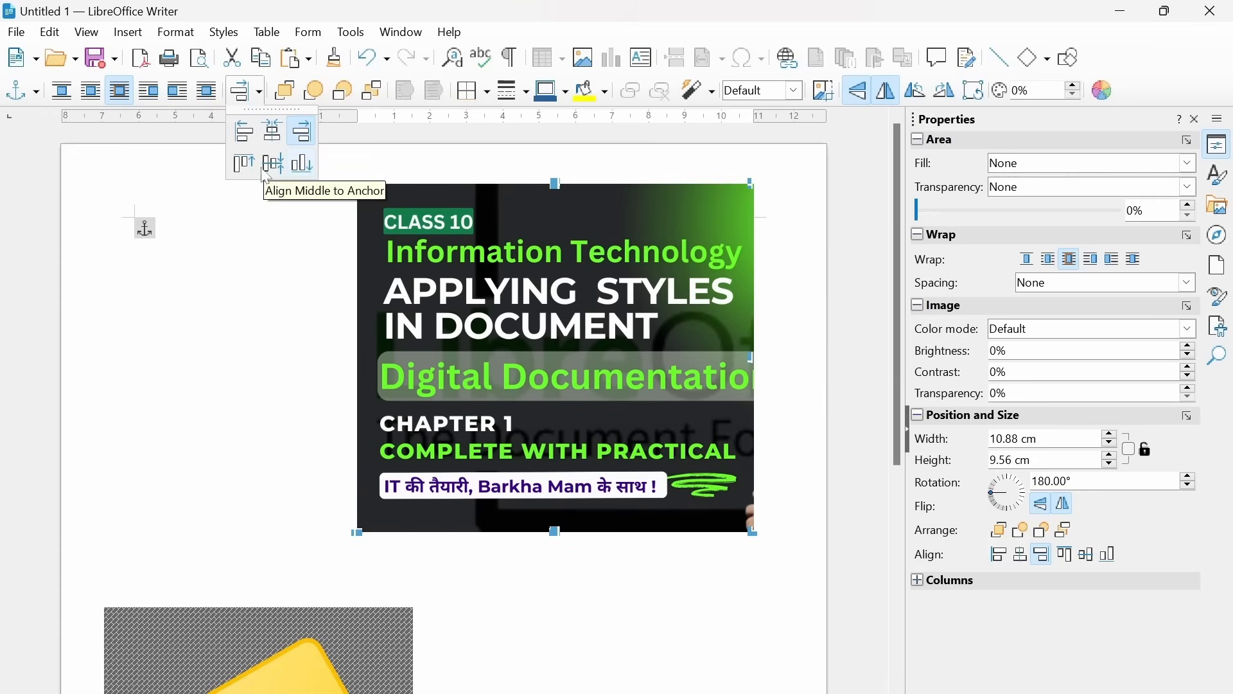
left_click(273, 132)
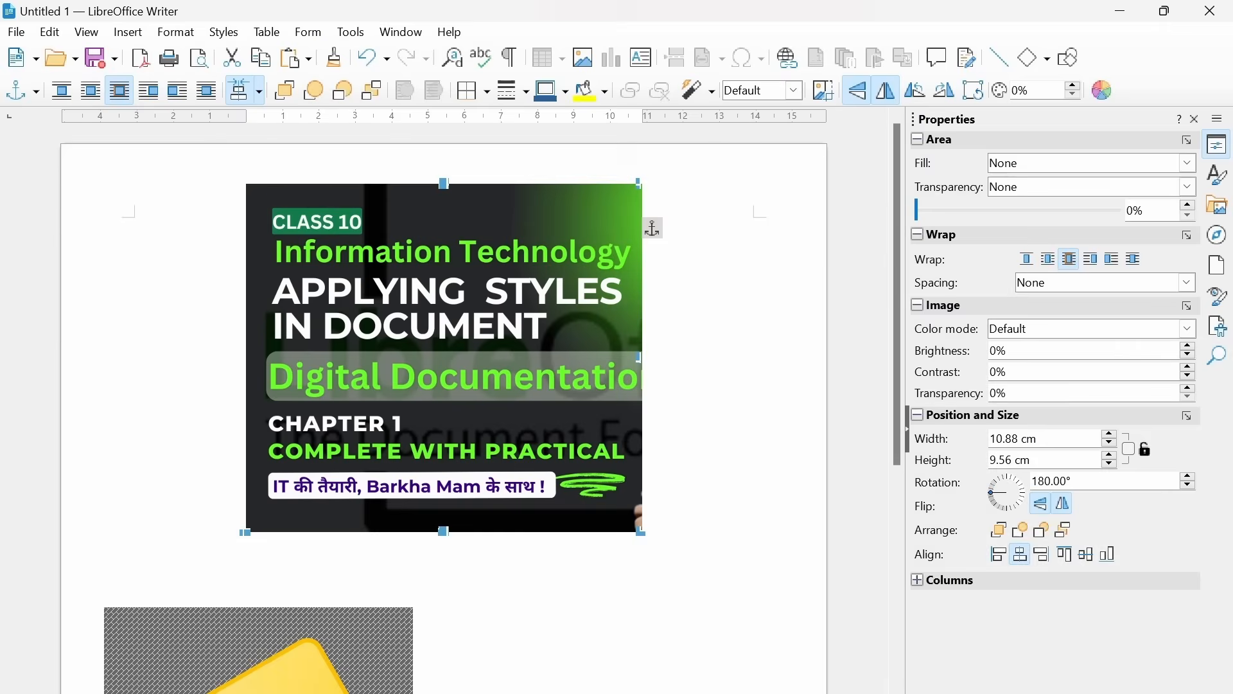
left_click(186, 289)
Step: Move the thumbnail down, add filler text after the first line, and set the image's wrap to None
left_click_drag(358, 291, 353, 407)
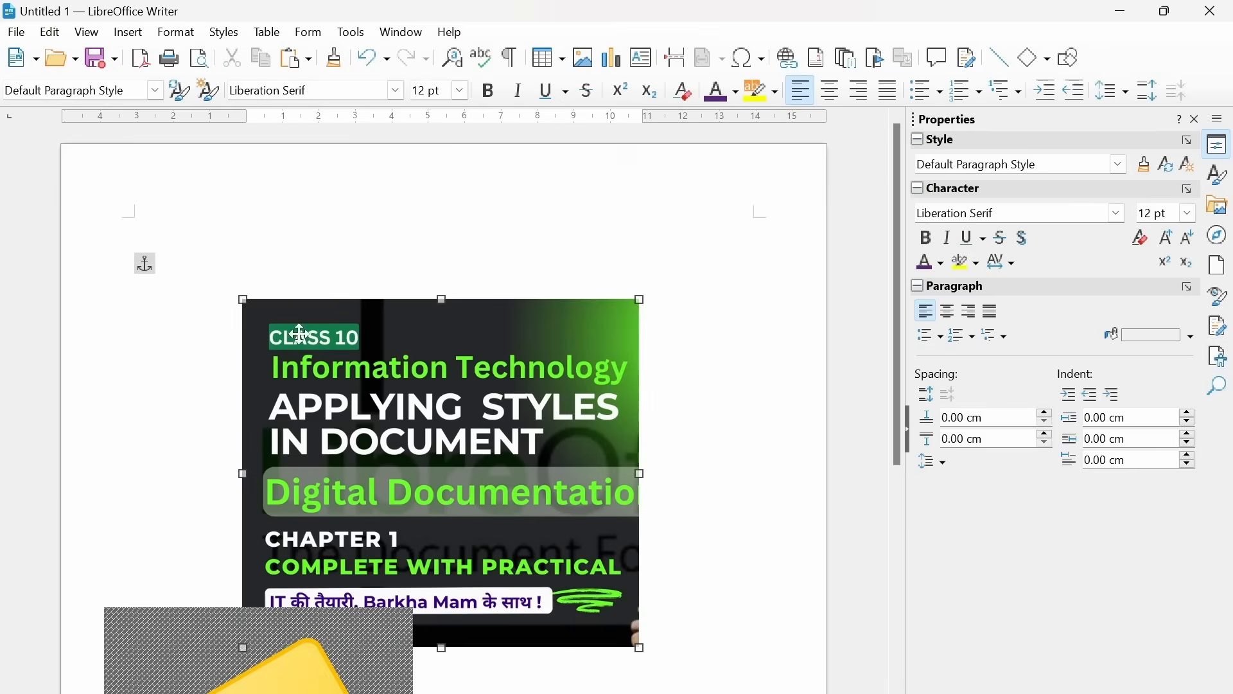
left_click(135, 224)
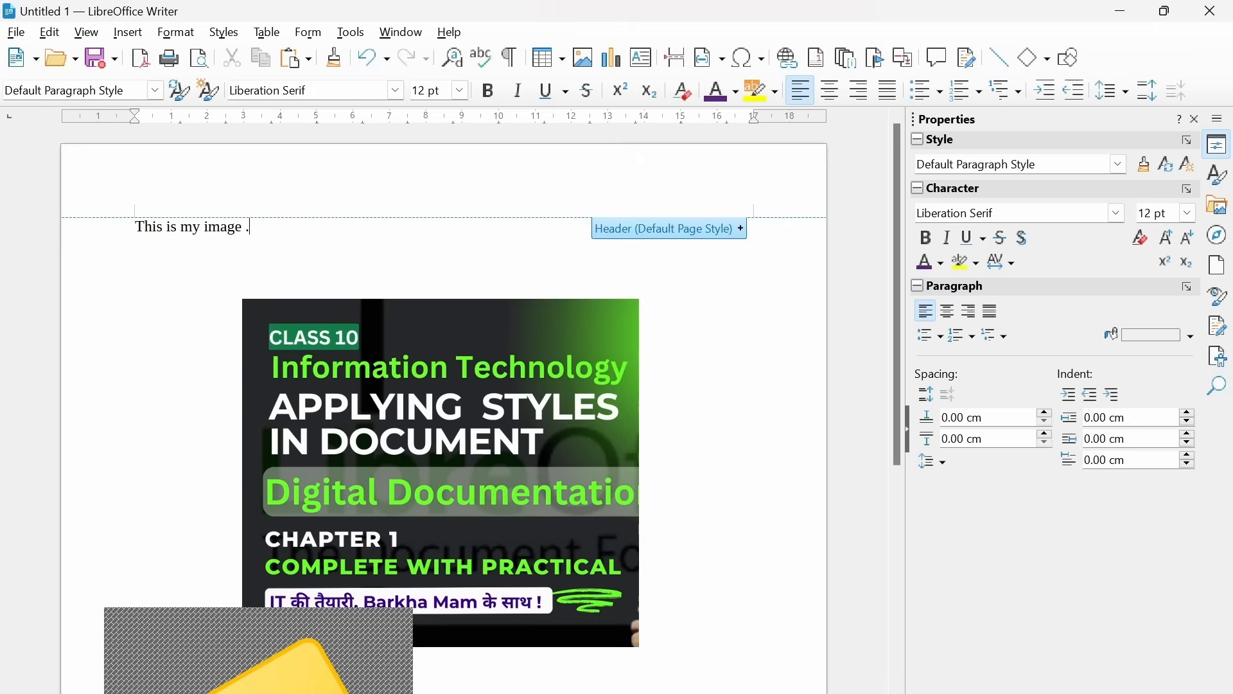
type("dnjhasdjfjsdf djfhadjf")
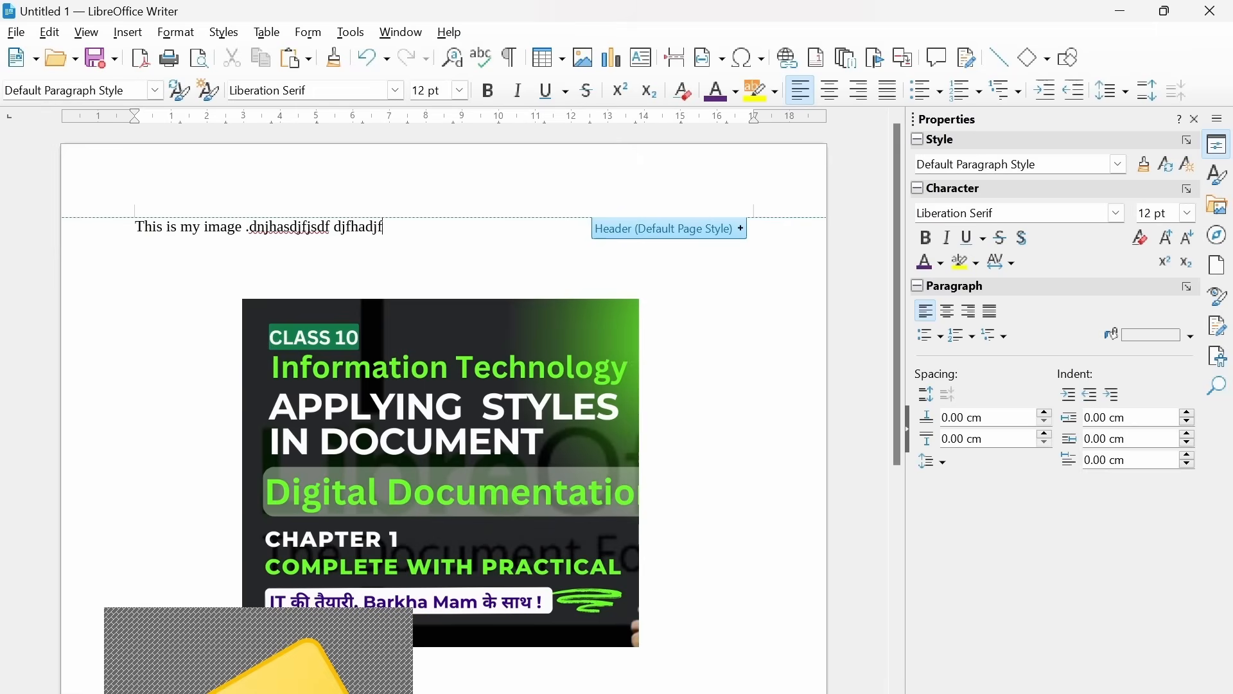
type(" jsadhfhjadf dfcjajja ")
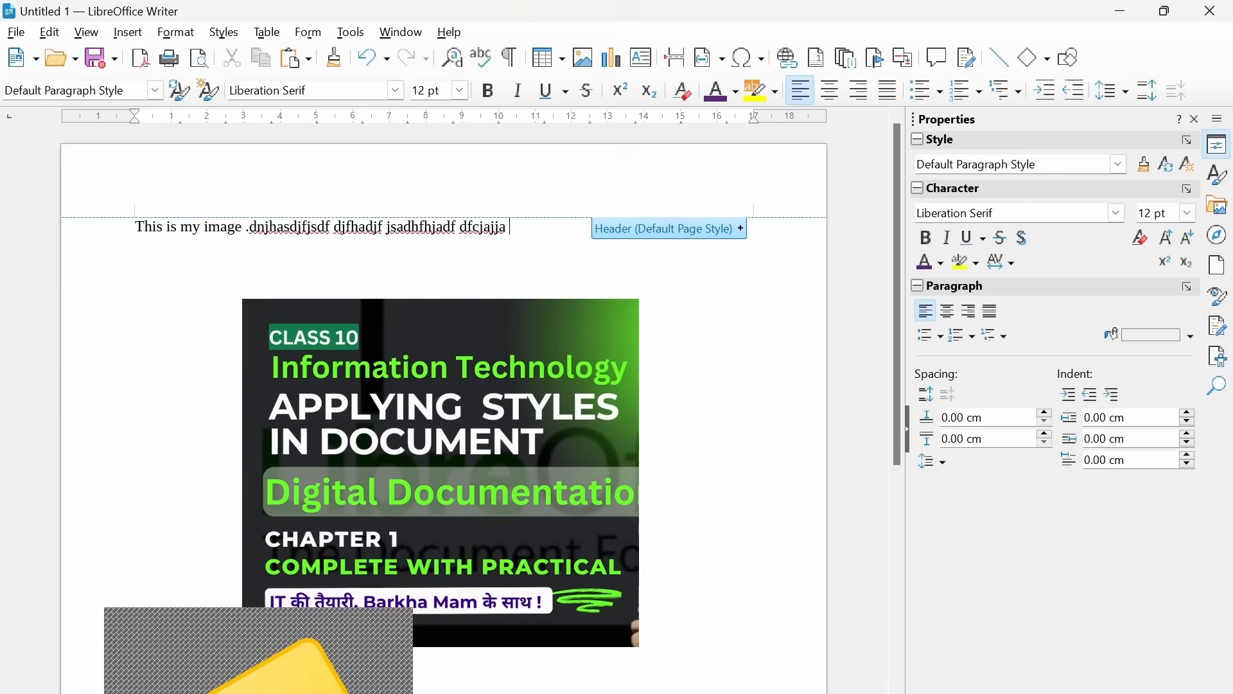
type("sdhcdfjsadcjj")
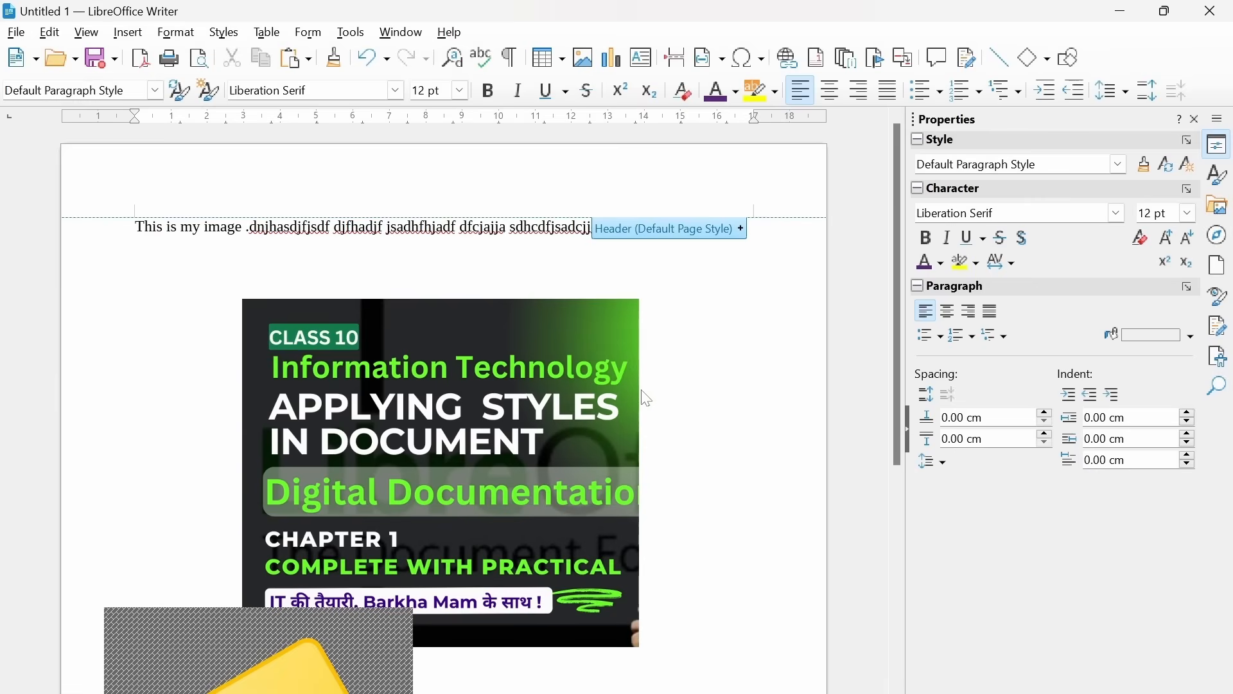
key("Return")
key("Return")
left_click(295, 364)
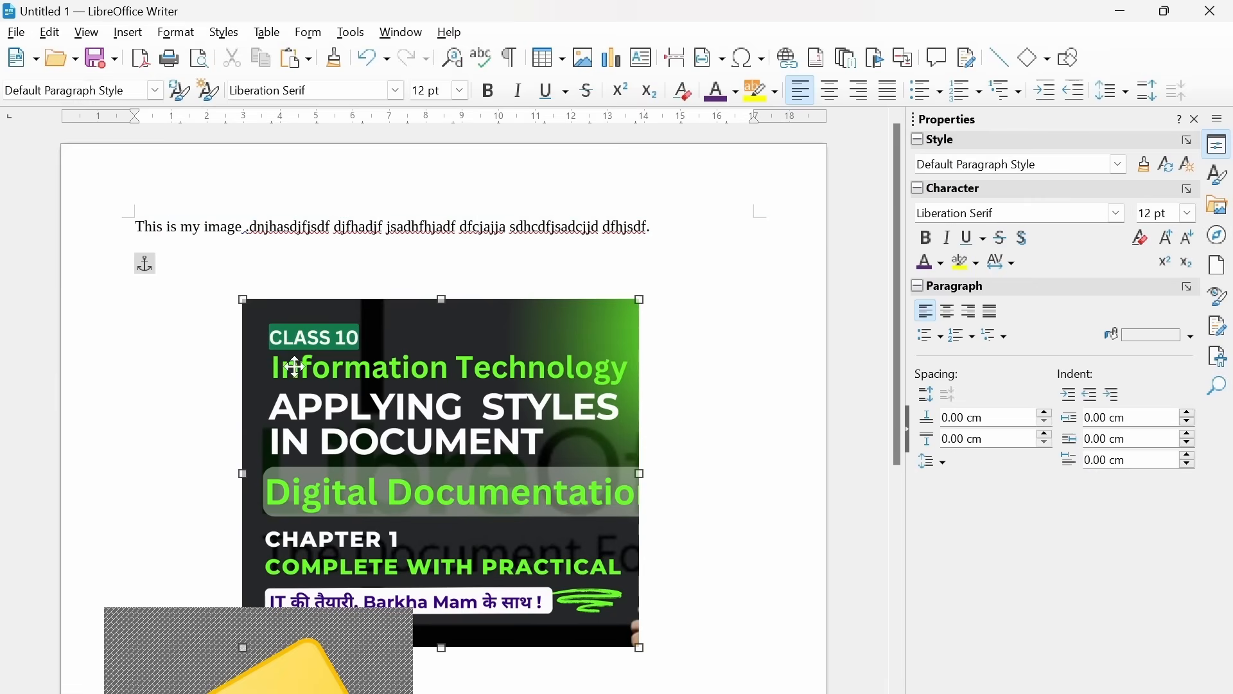
left_click(62, 91)
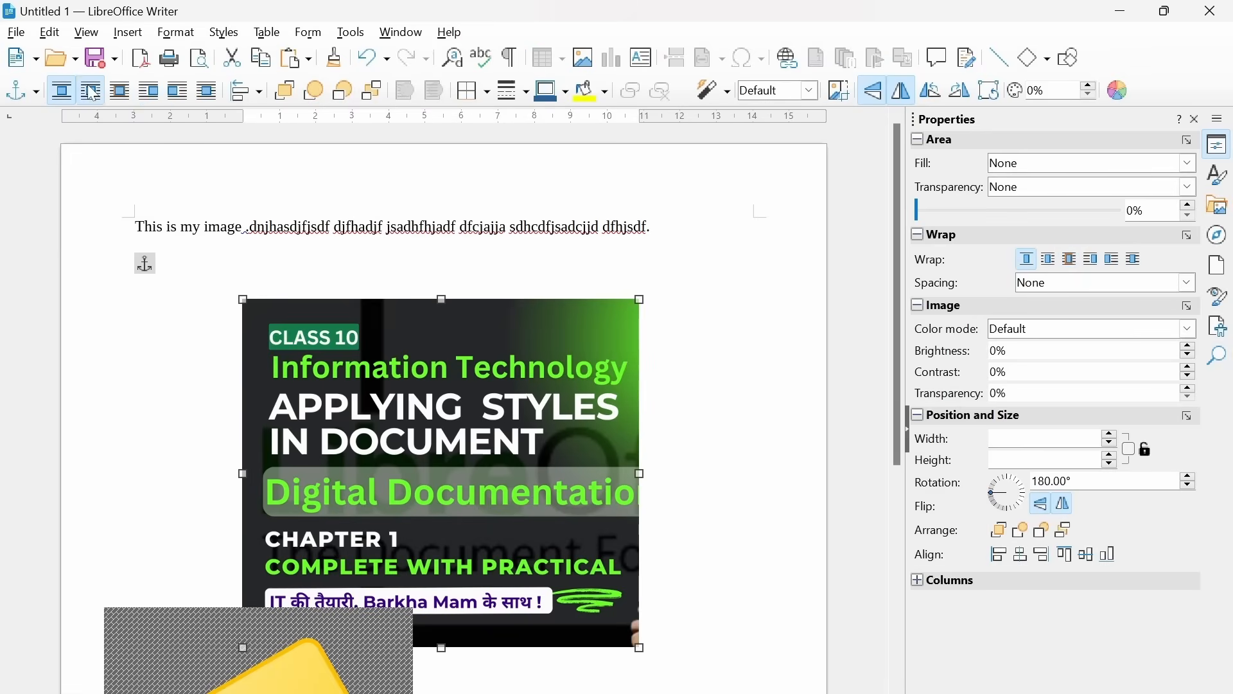
Step: Try Parallel, Optimal and Before wrapping on the thumbnail, then type a filler line starting 'ghjh'
left_click(90, 91)
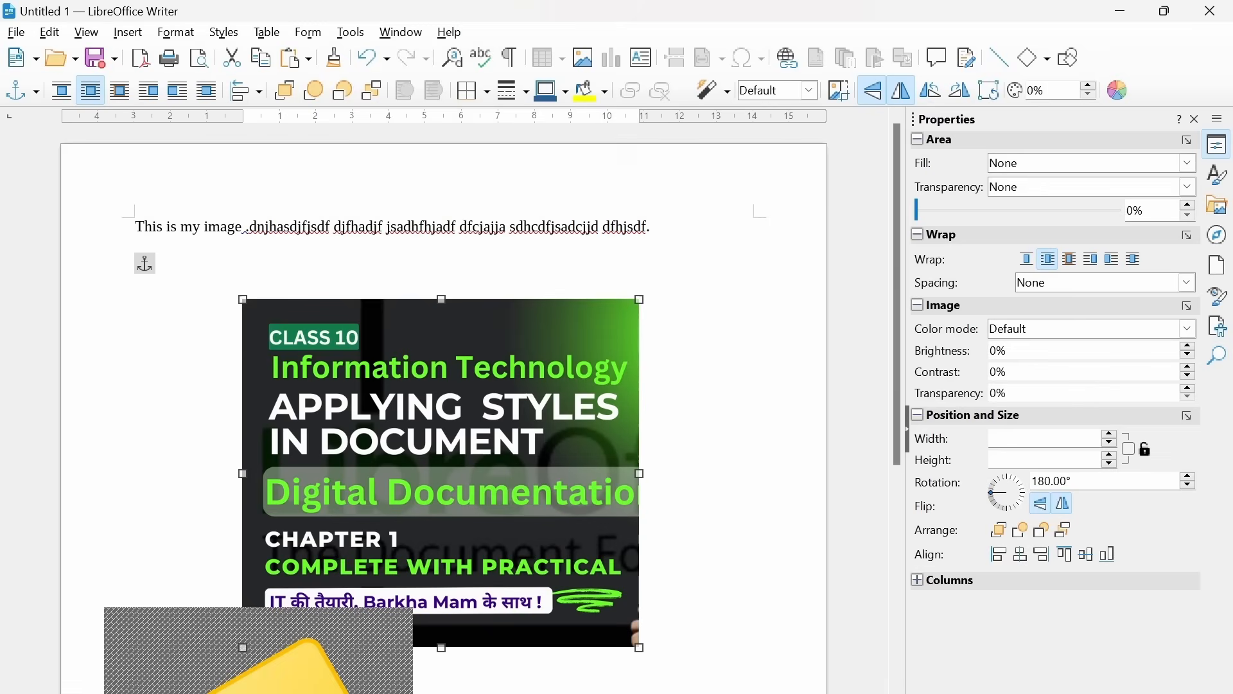
left_click(122, 101)
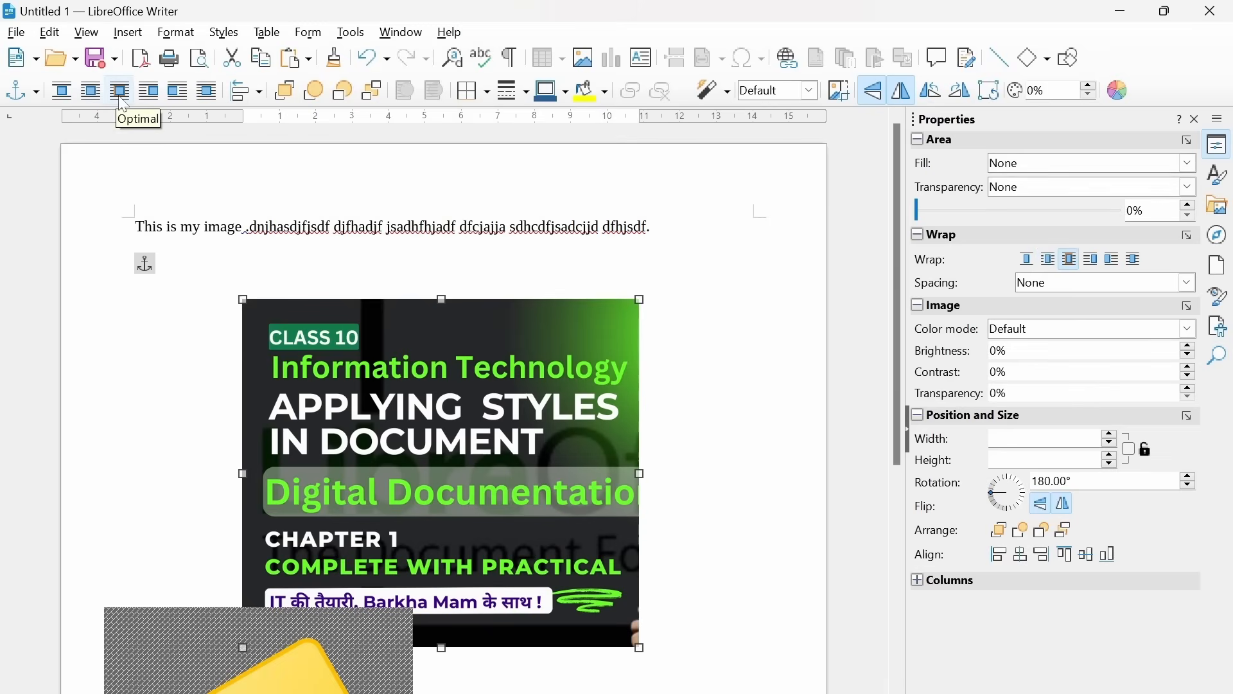
left_click(150, 102)
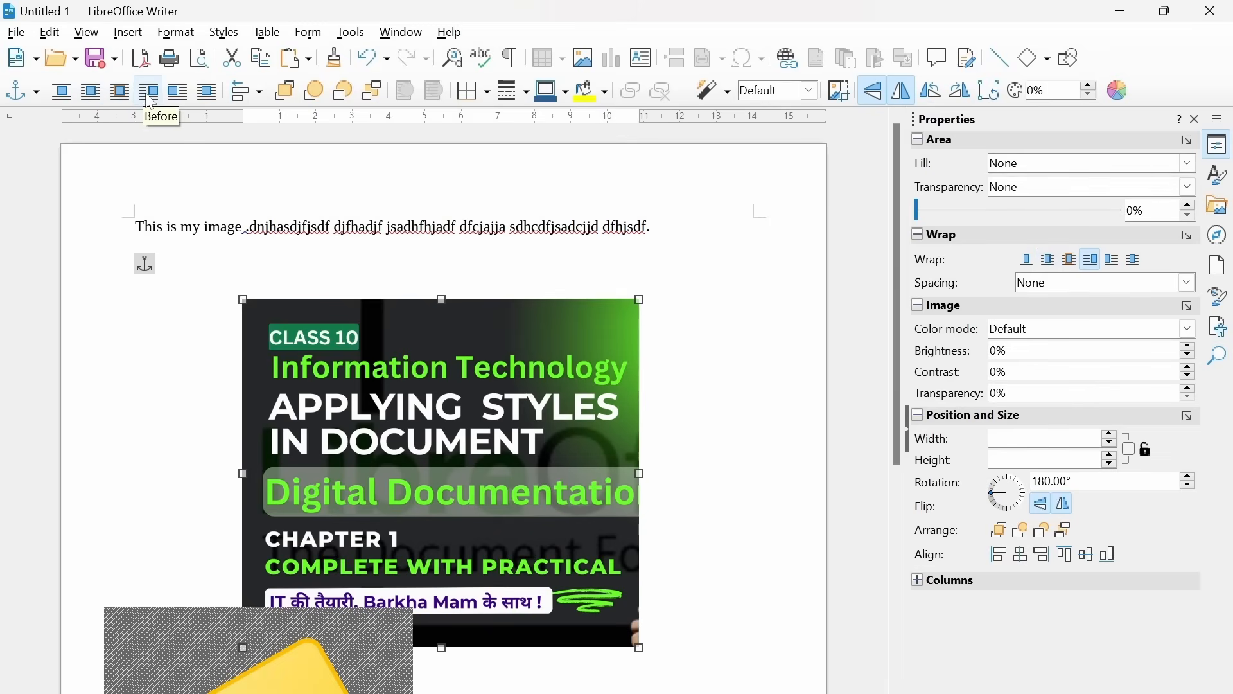
key("Escape")
type("ghjh")
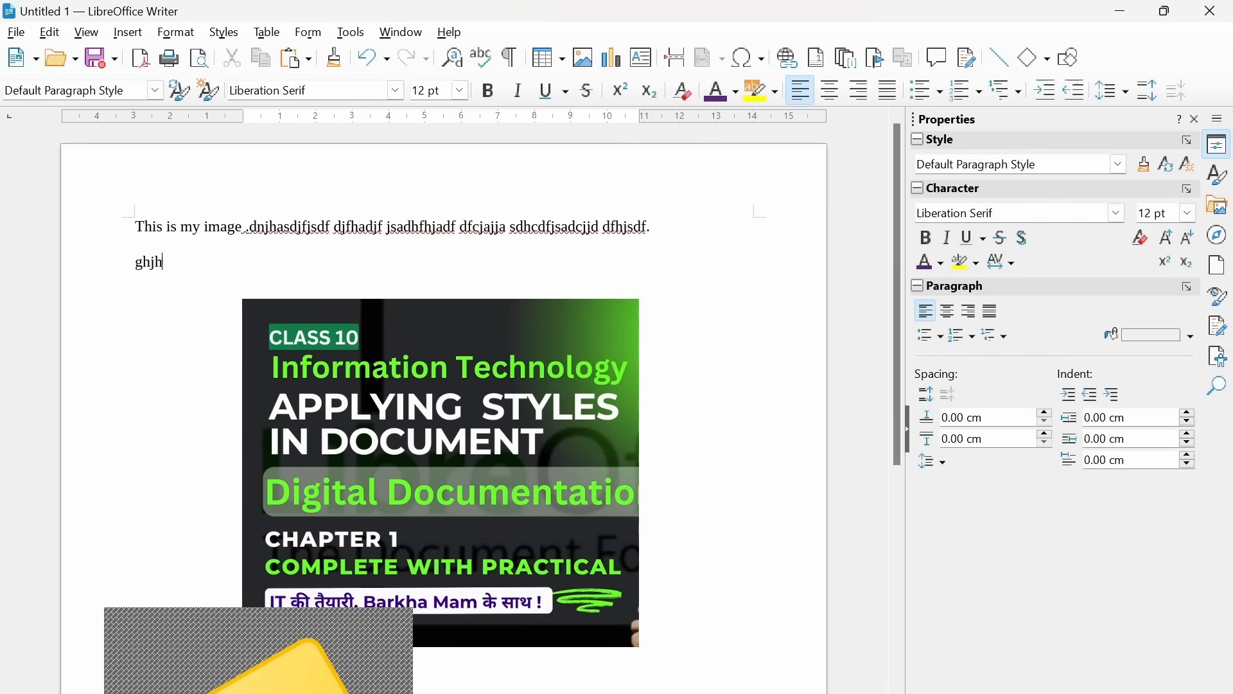
type("dchadsfjasjdjfjsad sdajfhsdfhd jsdafhsdaf d")
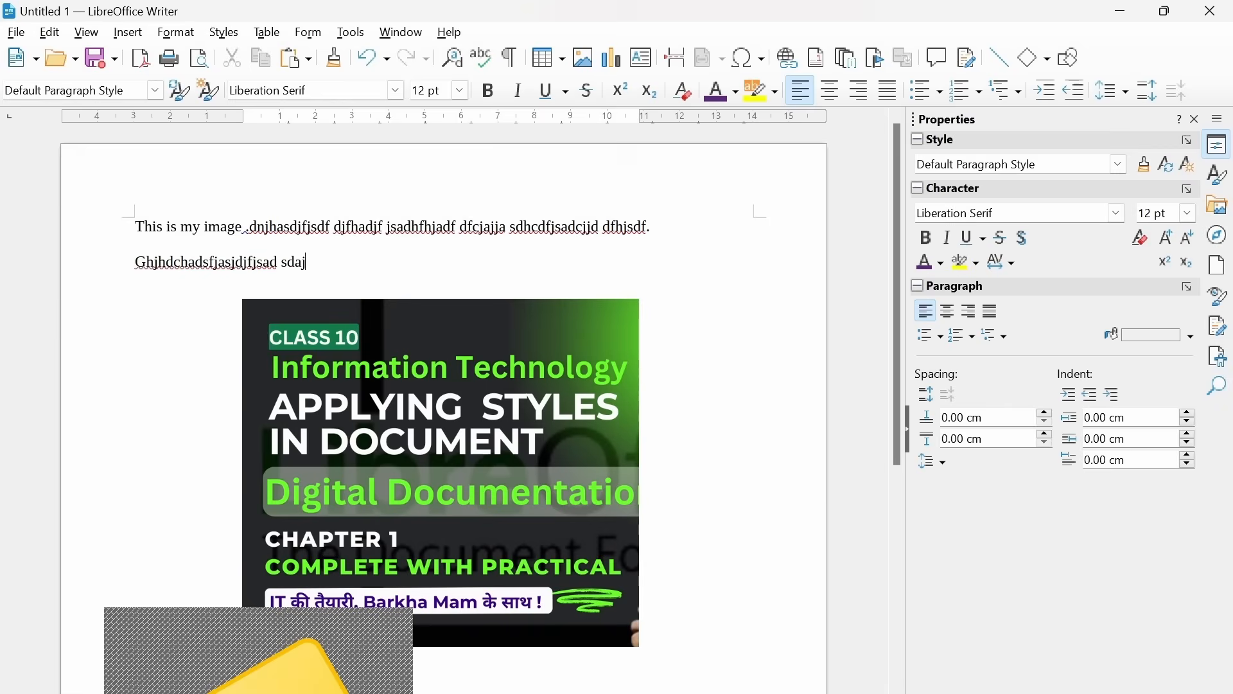
type("fhjsadf.")
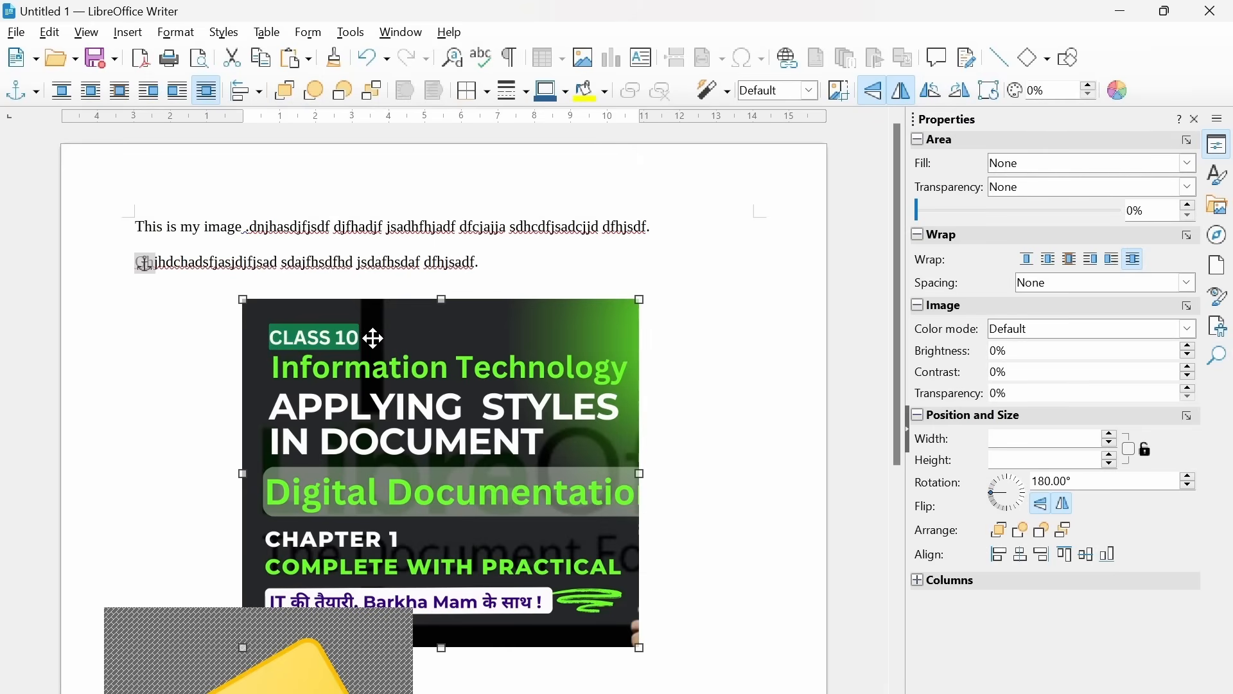
Step: Drag the course thumbnail up over the text and then lower down the page
left_click_drag(434, 400, 439, 285)
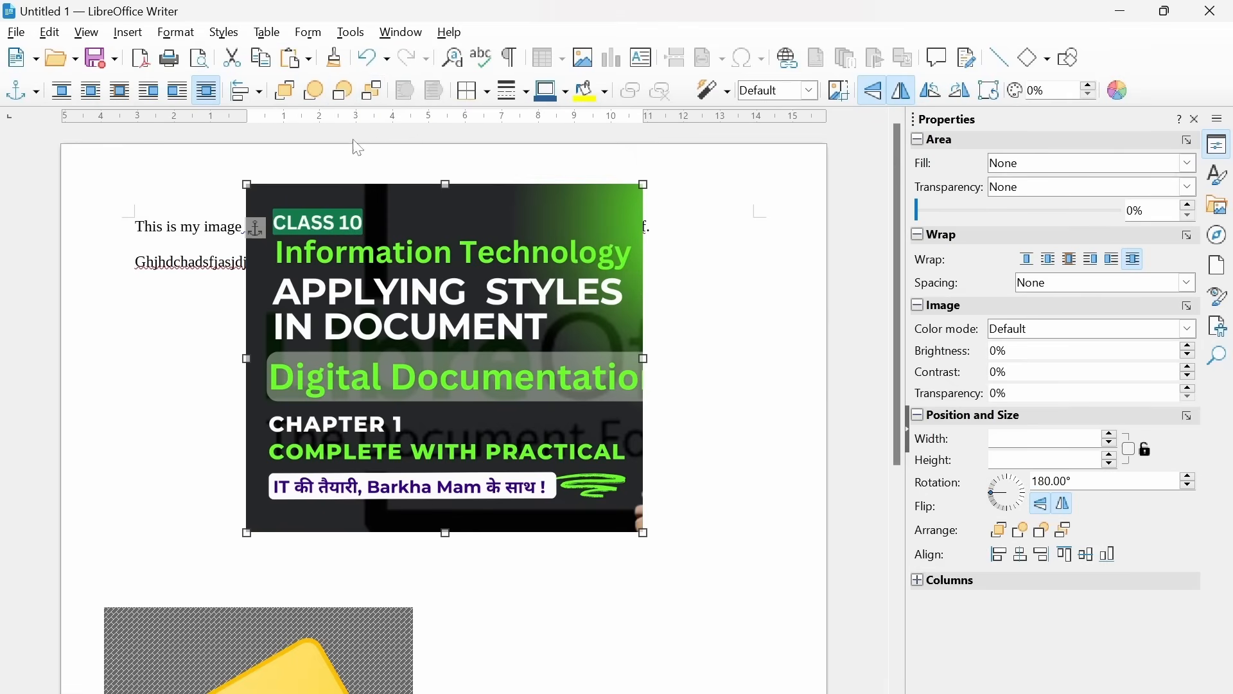
left_click_drag(454, 231, 420, 404)
scroll(333, 449, "down", 3)
left_click_drag(334, 456, 313, 491)
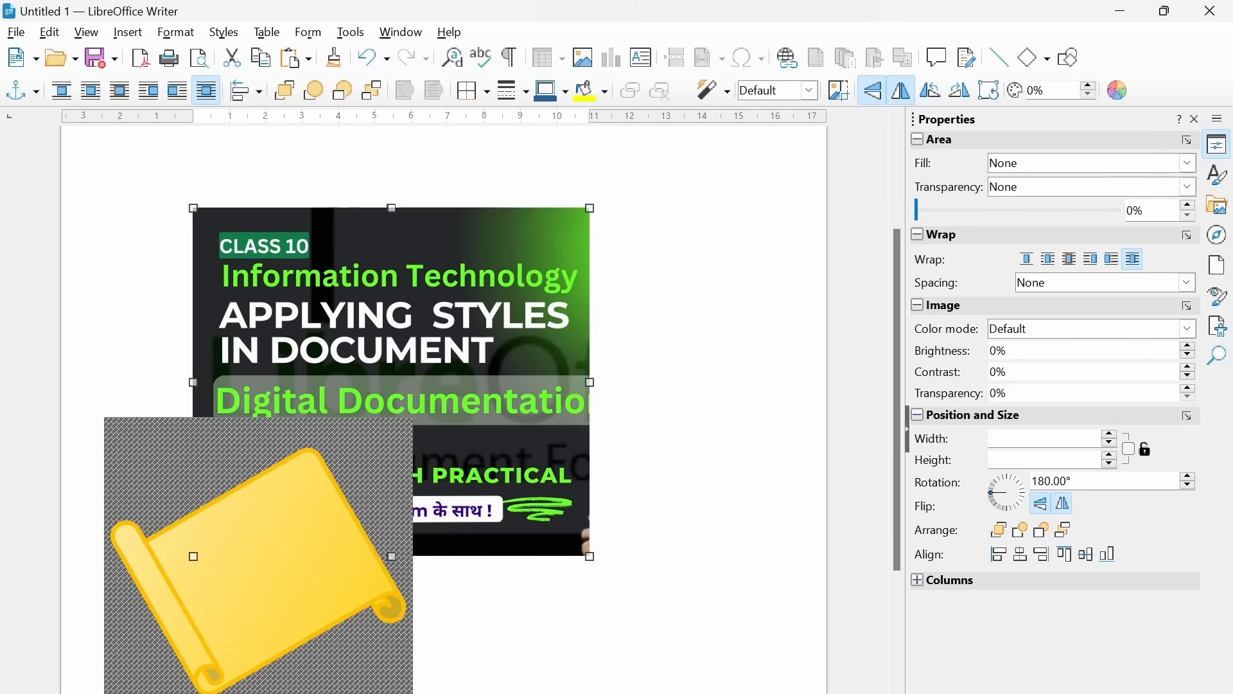
Step: Try Bring to Front, Back One and Forward One, then send the thumbnail behind the scroll
left_click(288, 92)
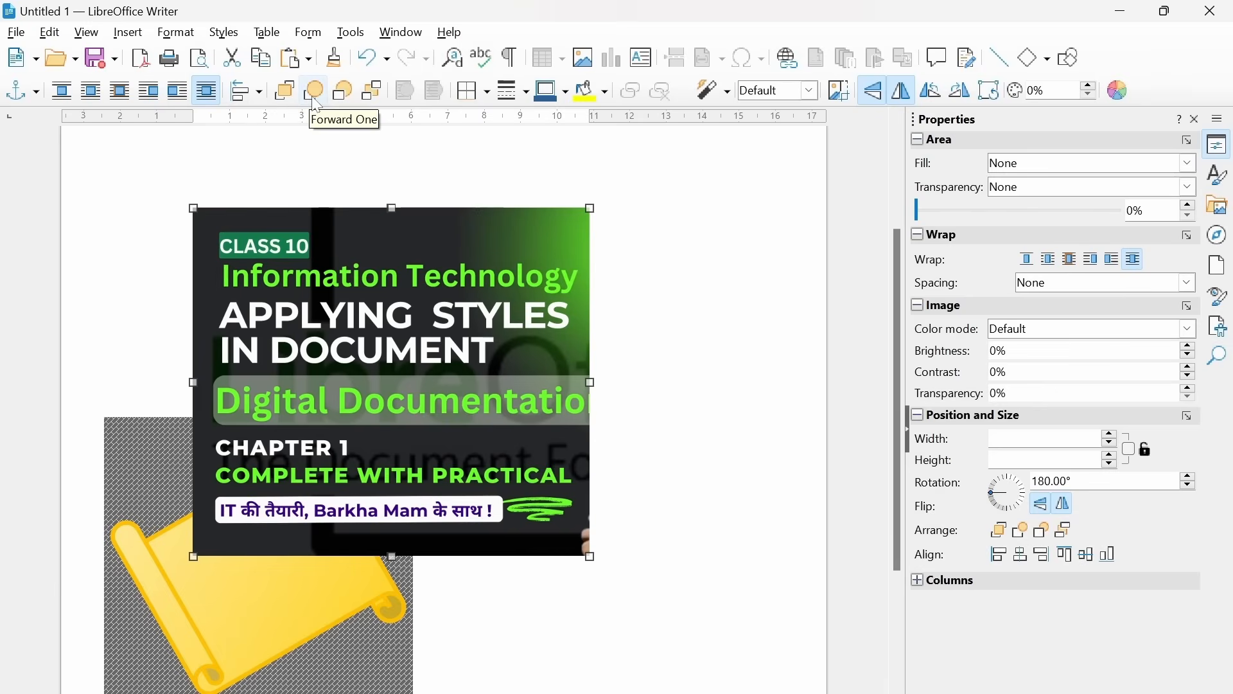
left_click(343, 91)
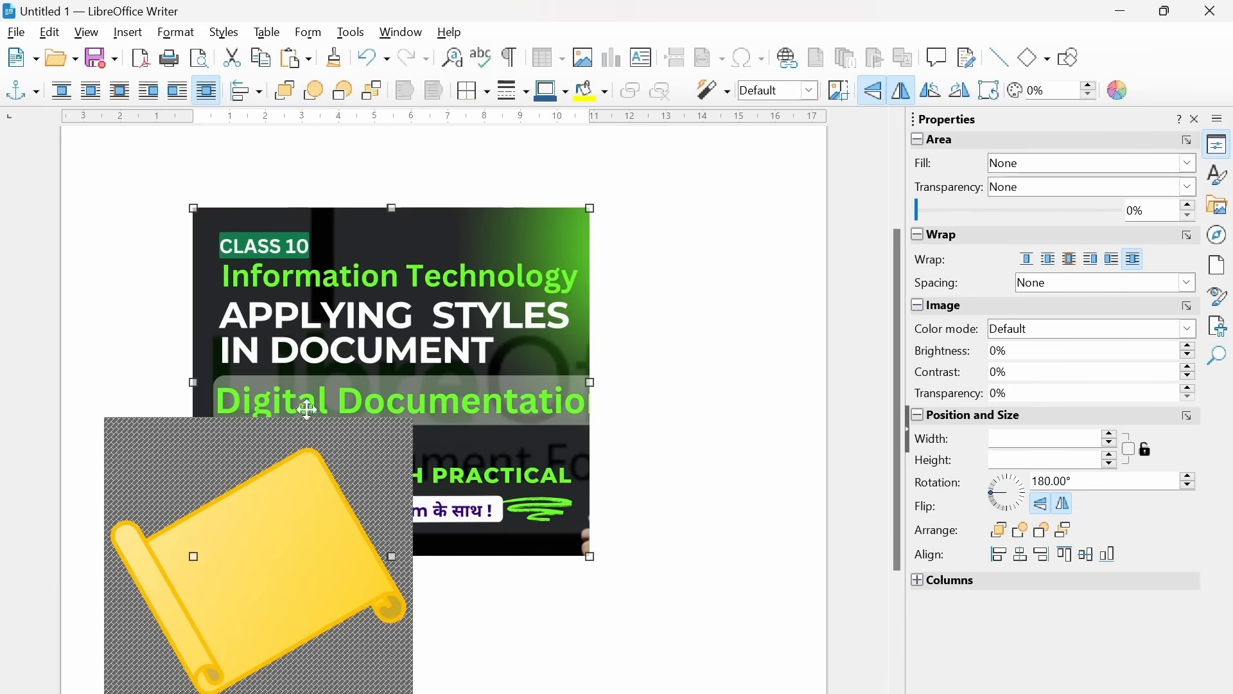
left_click(314, 91)
left_click(373, 90)
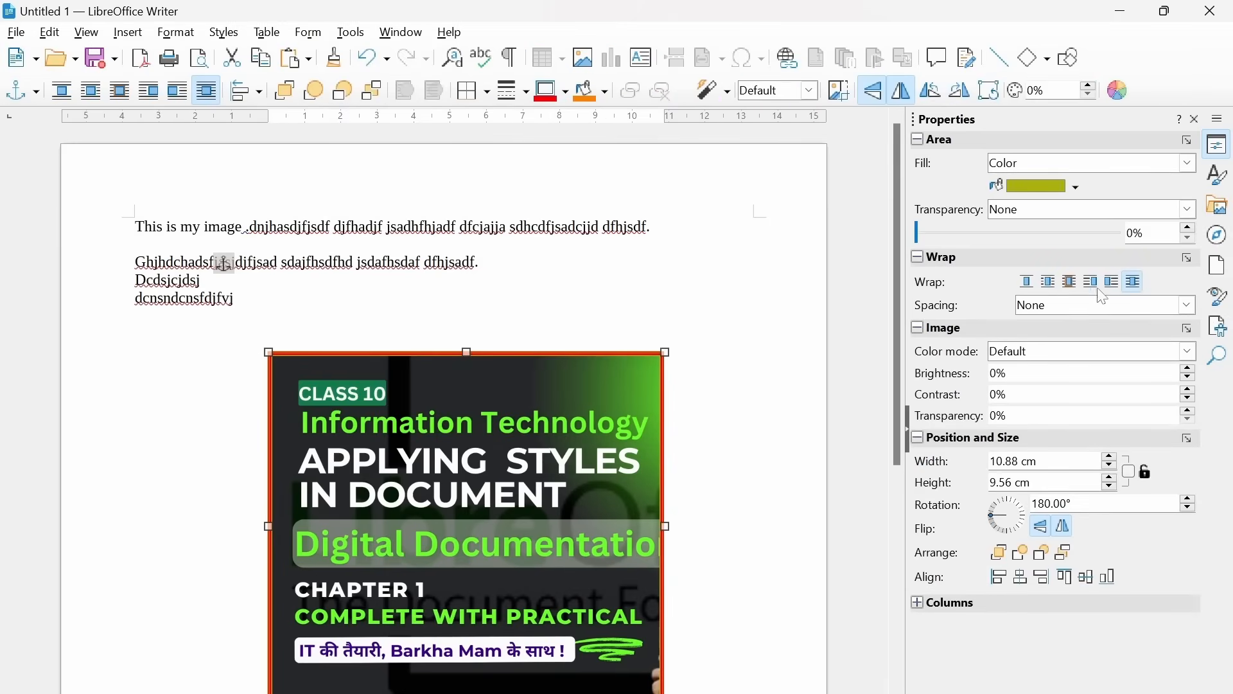
Step: Set the thumbnail's wrap to Before, shrink it to 6.55 × 5.76 cm and move it top right
left_click(1189, 257)
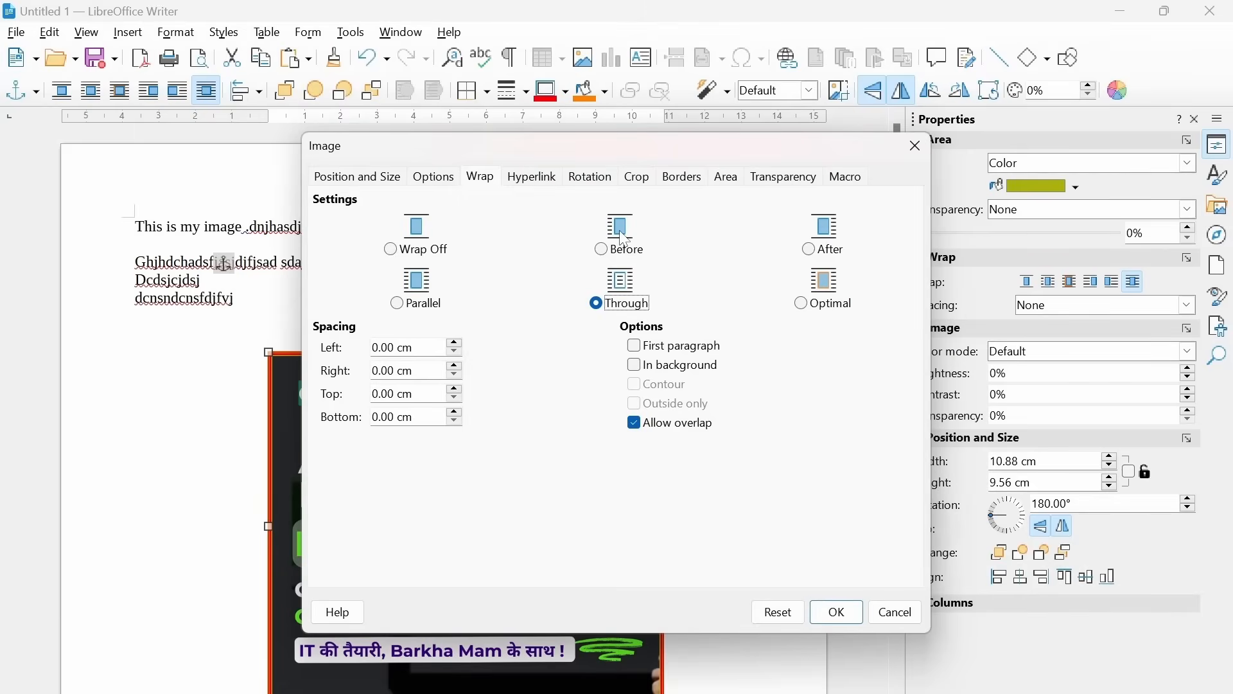
left_click(604, 250)
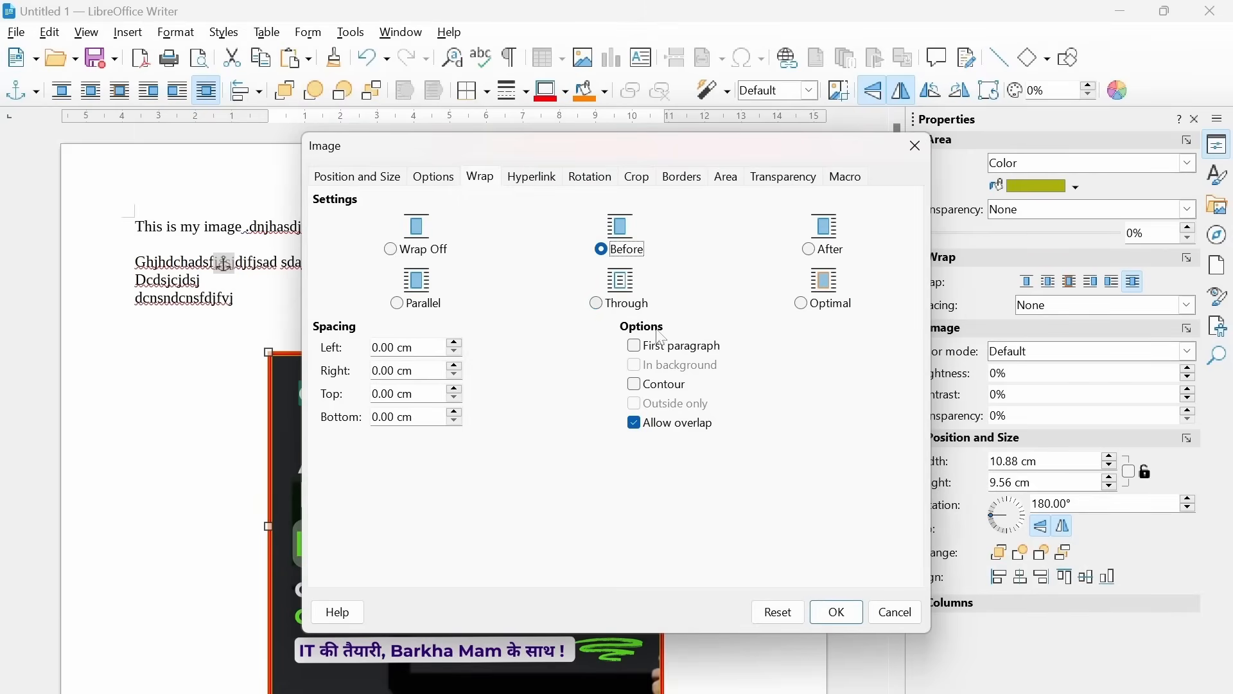
left_click(835, 614)
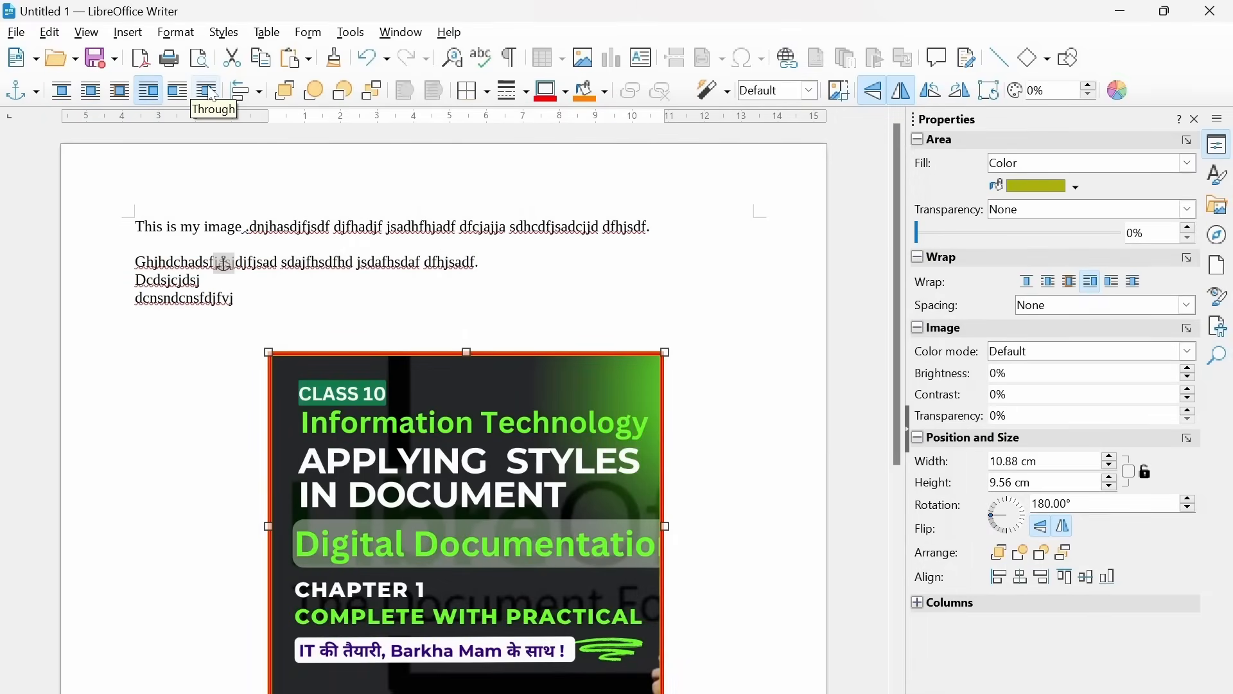
left_click_drag(665, 693, 506, 519)
left_click_drag(429, 463, 712, 279)
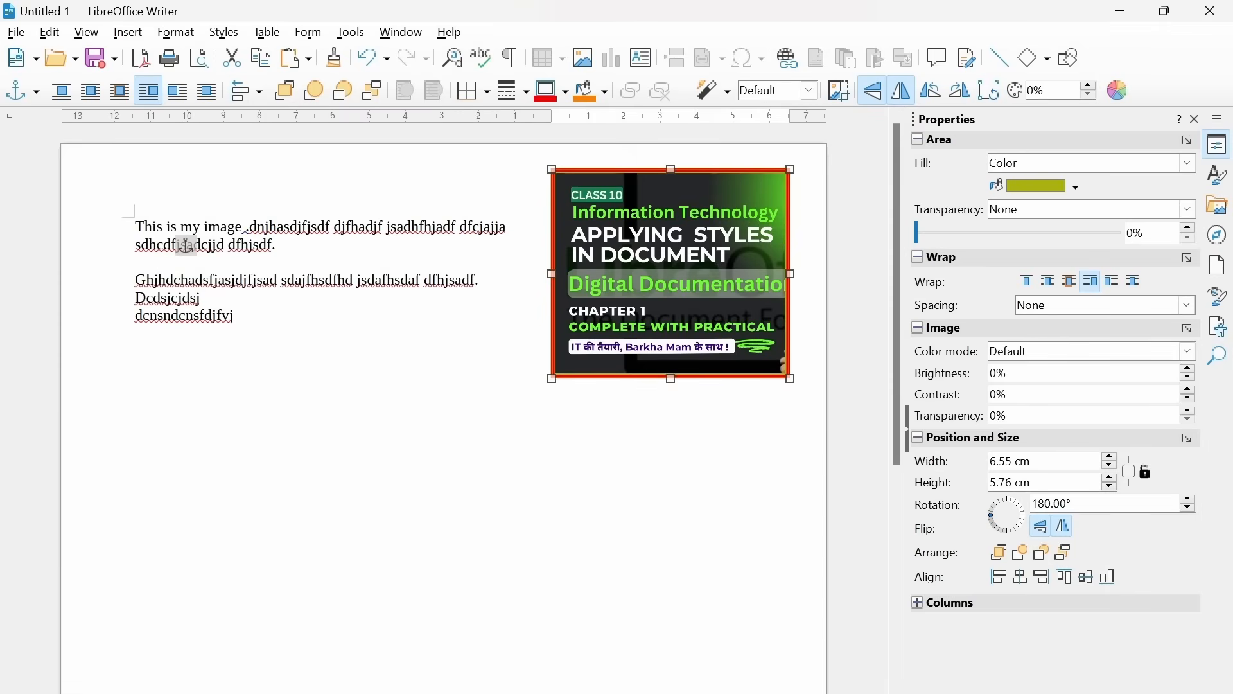
Step: Reselect the thumbnail and try After, Through, Parallel and Optimal wrapping on it
left_click_drag(144, 226, 202, 299)
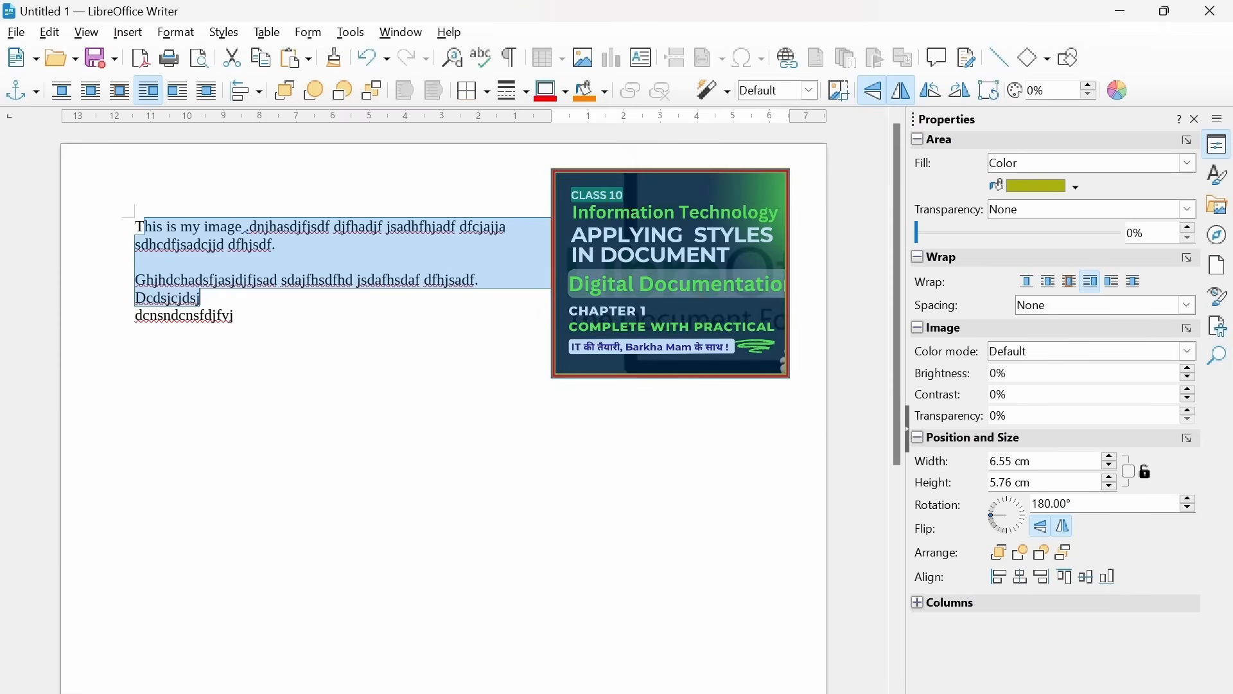
left_click(212, 360)
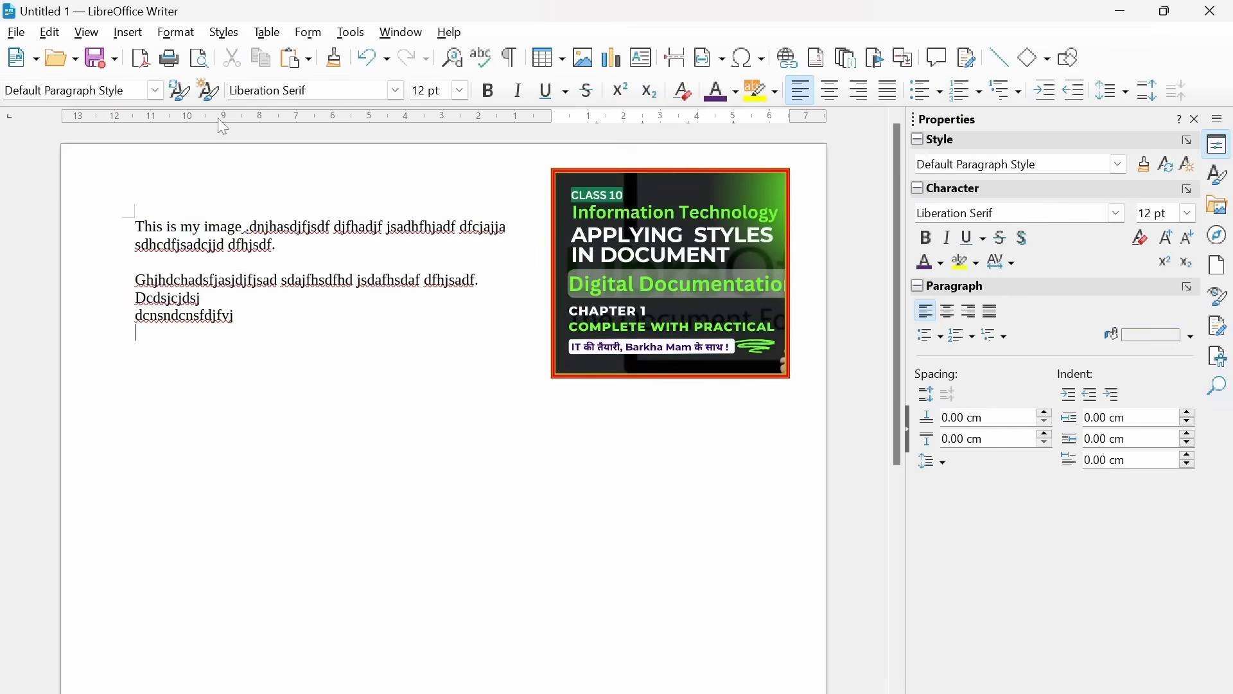
left_click(611, 327)
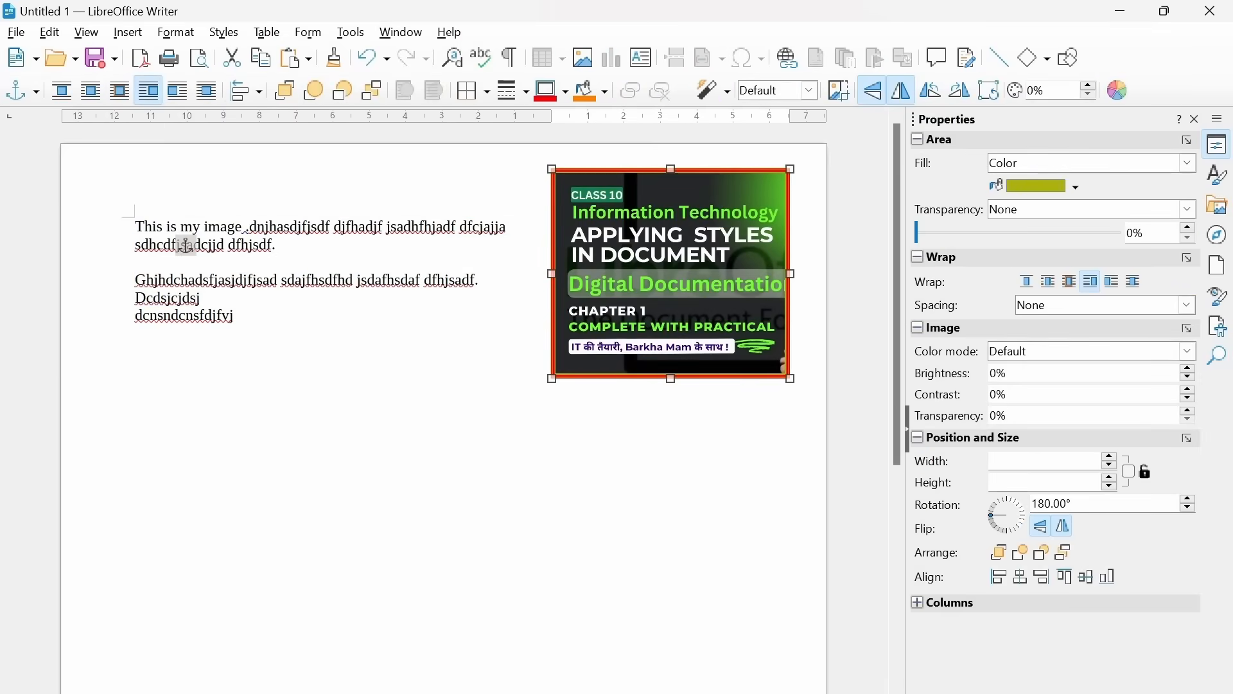
left_click(177, 90)
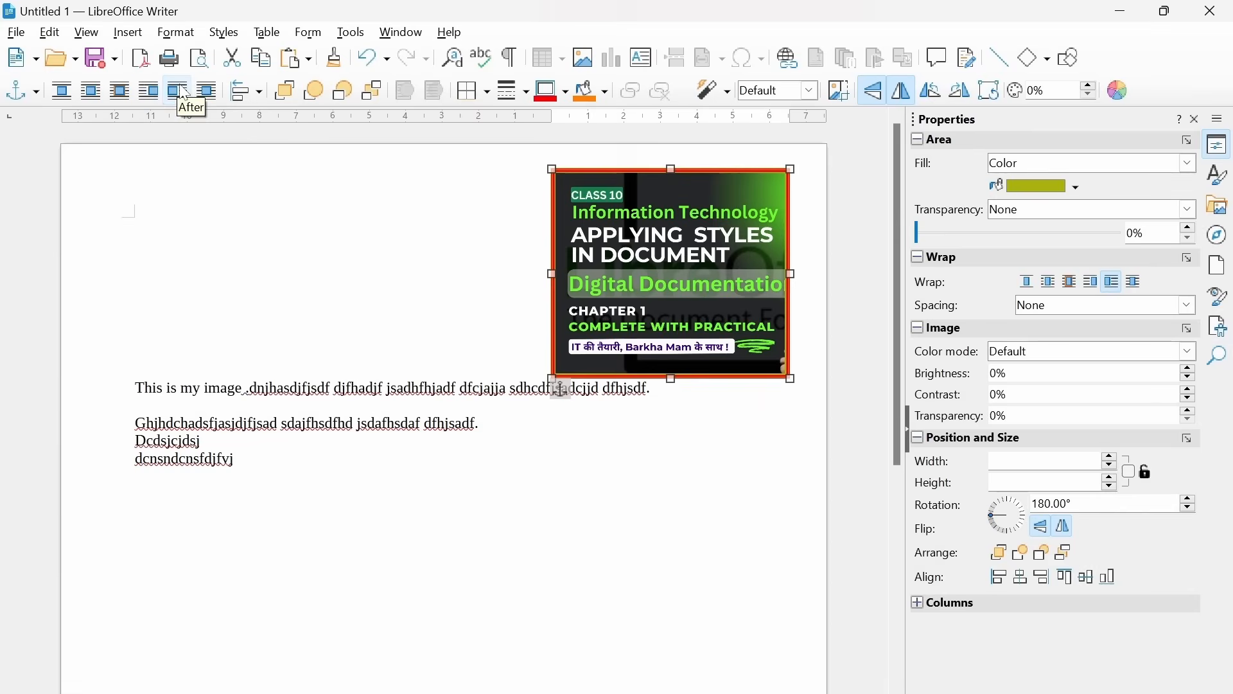
left_click(206, 91)
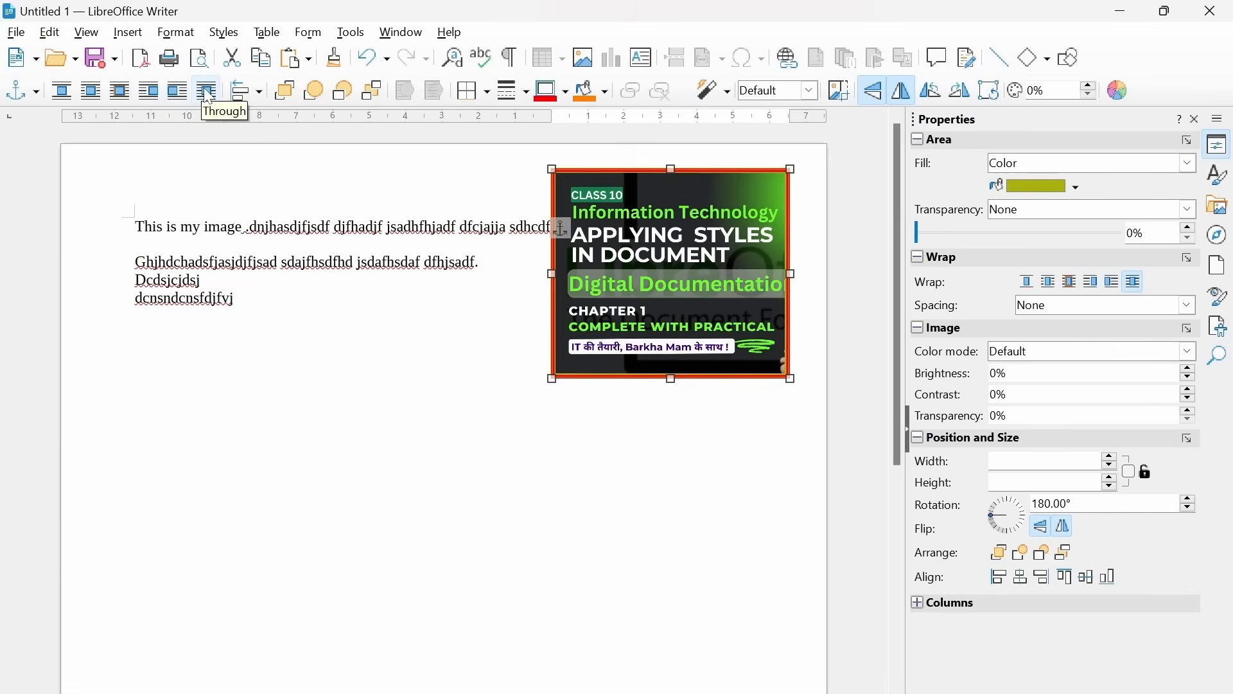
left_click(97, 94)
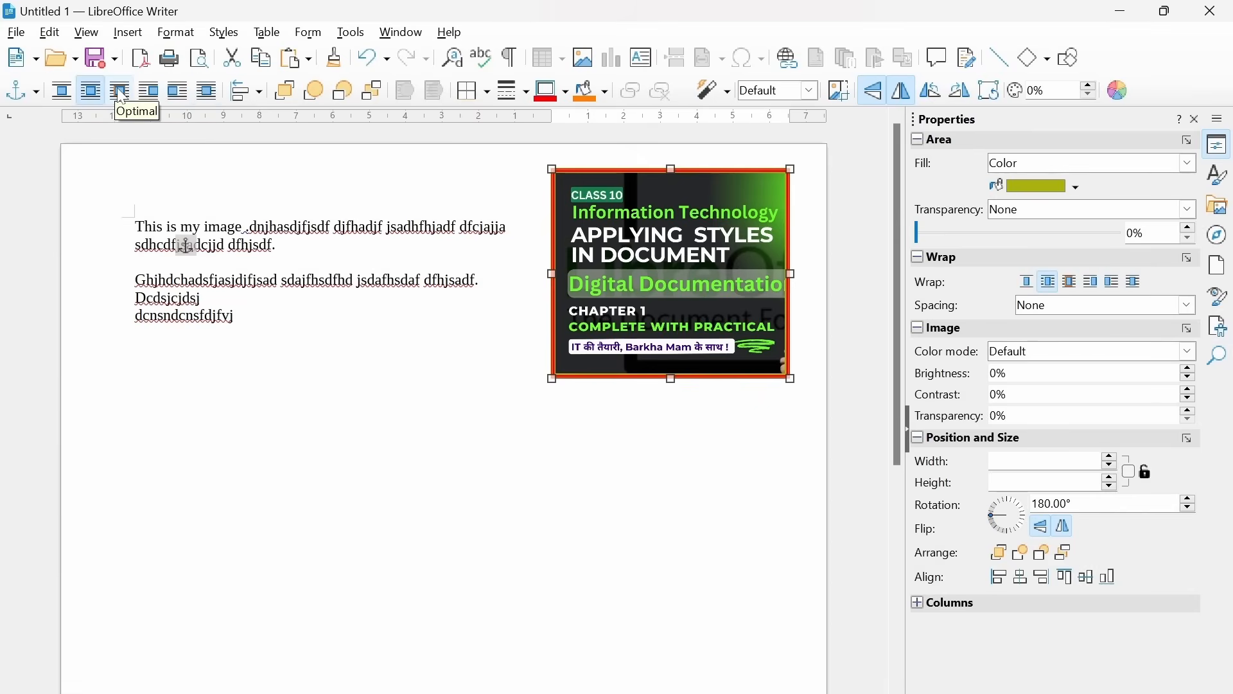
left_click(120, 95)
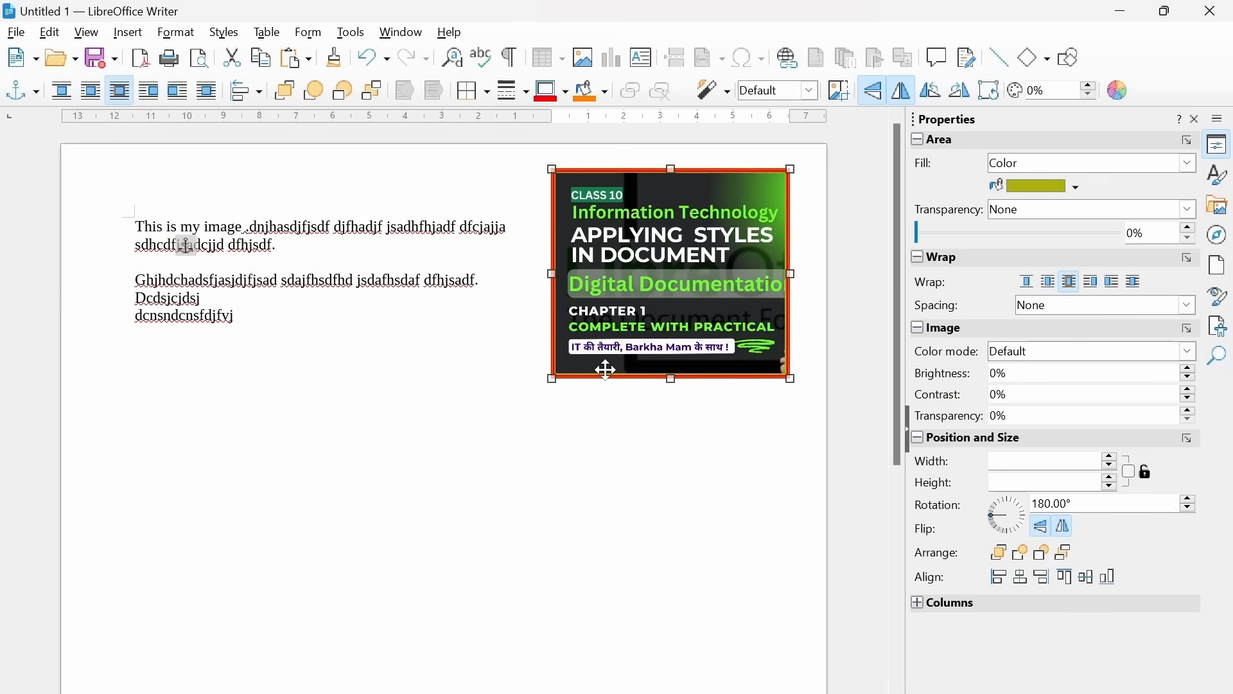
Step: Move the thumbnail left, try Before, After and Through wrapping, then drag it to the right side
left_click_drag(607, 370, 265, 264)
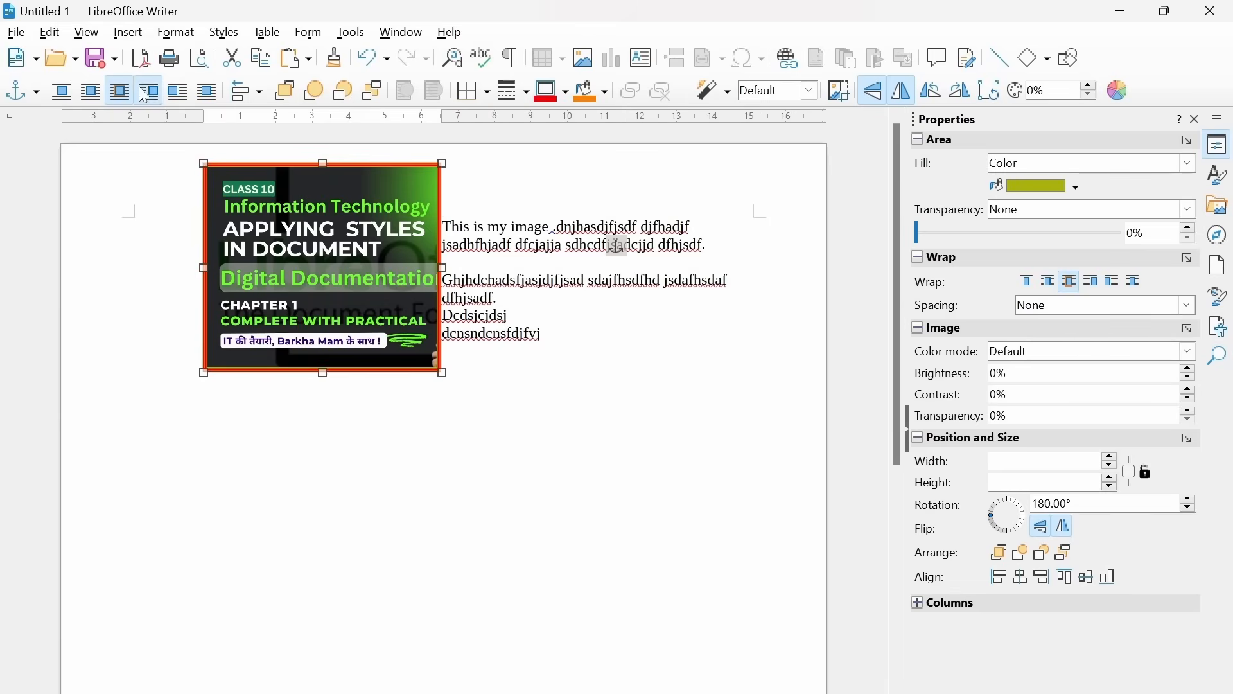
left_click(148, 92)
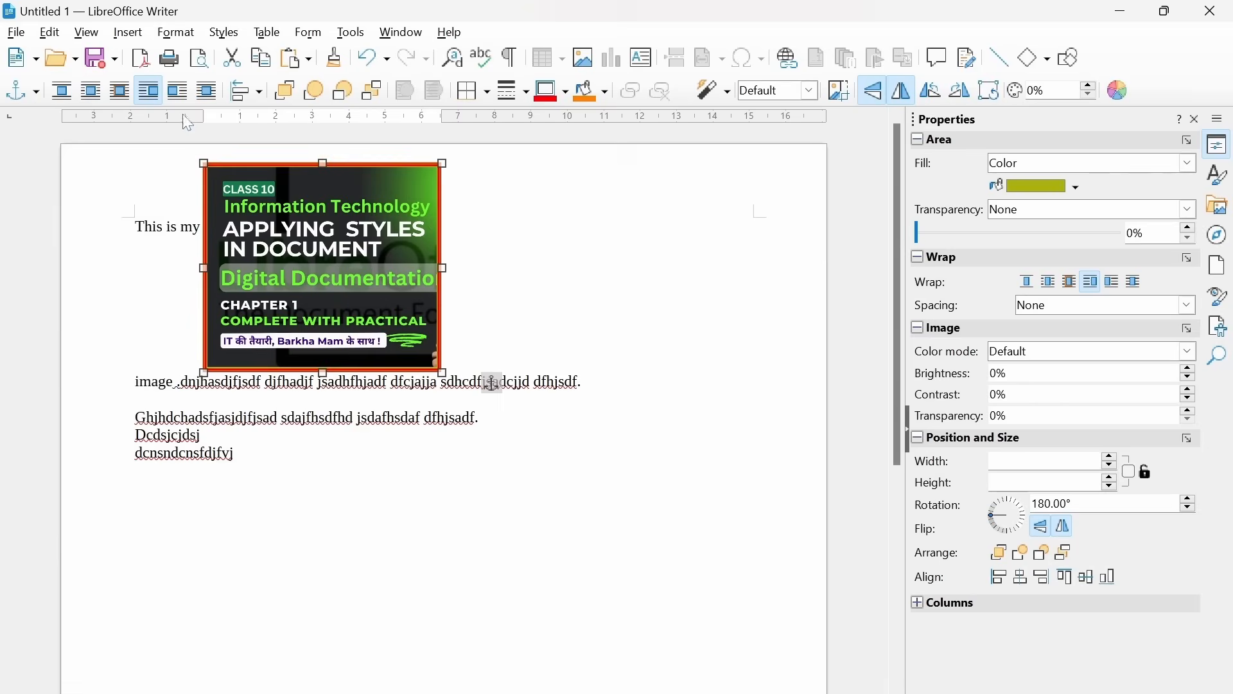
left_click(180, 91)
left_click(208, 93)
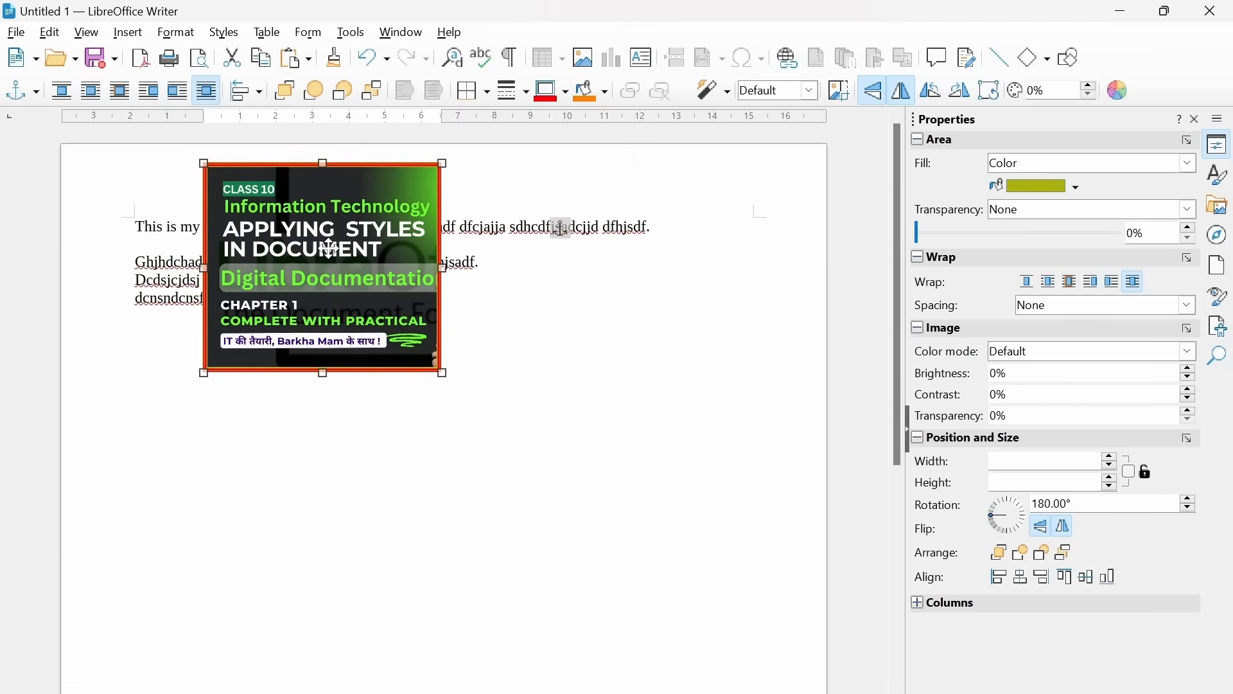
mouse_move(346, 324)
left_mouse_down()
mouse_move(657, 360)
mouse_move(699, 346)
left_mouse_up()
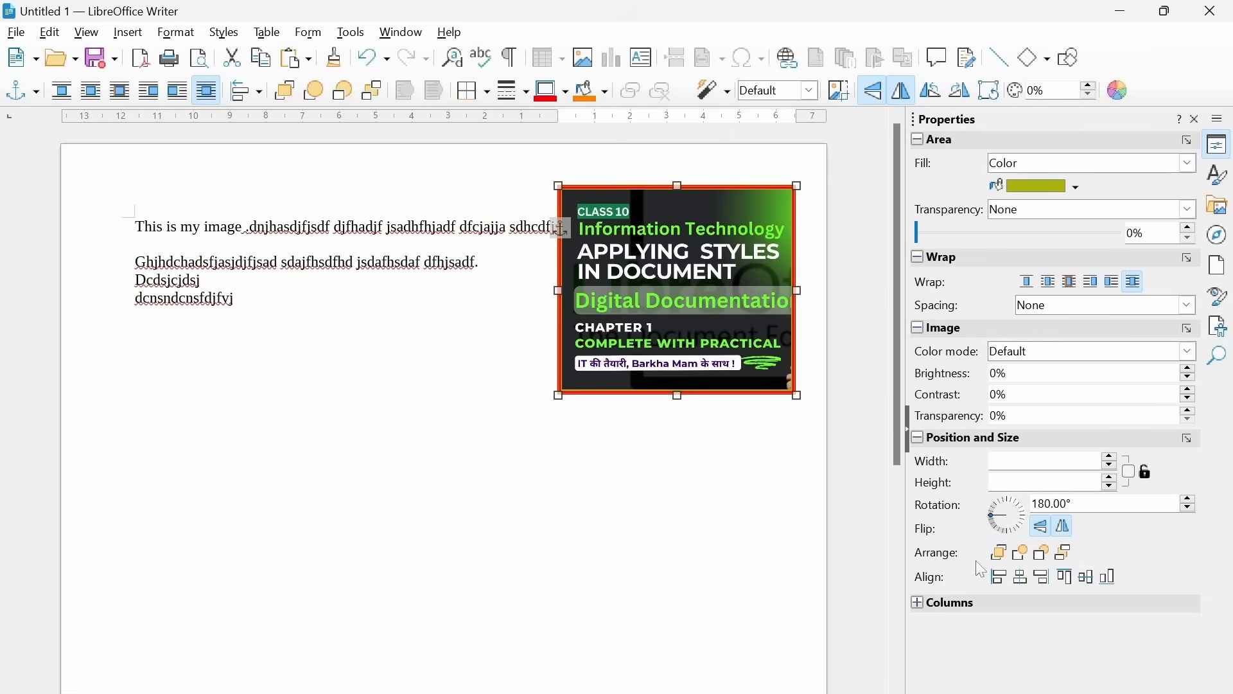
Step: Move the orange scroll picture up so it sits just under the text lines
scroll(443, 405, "down", 1)
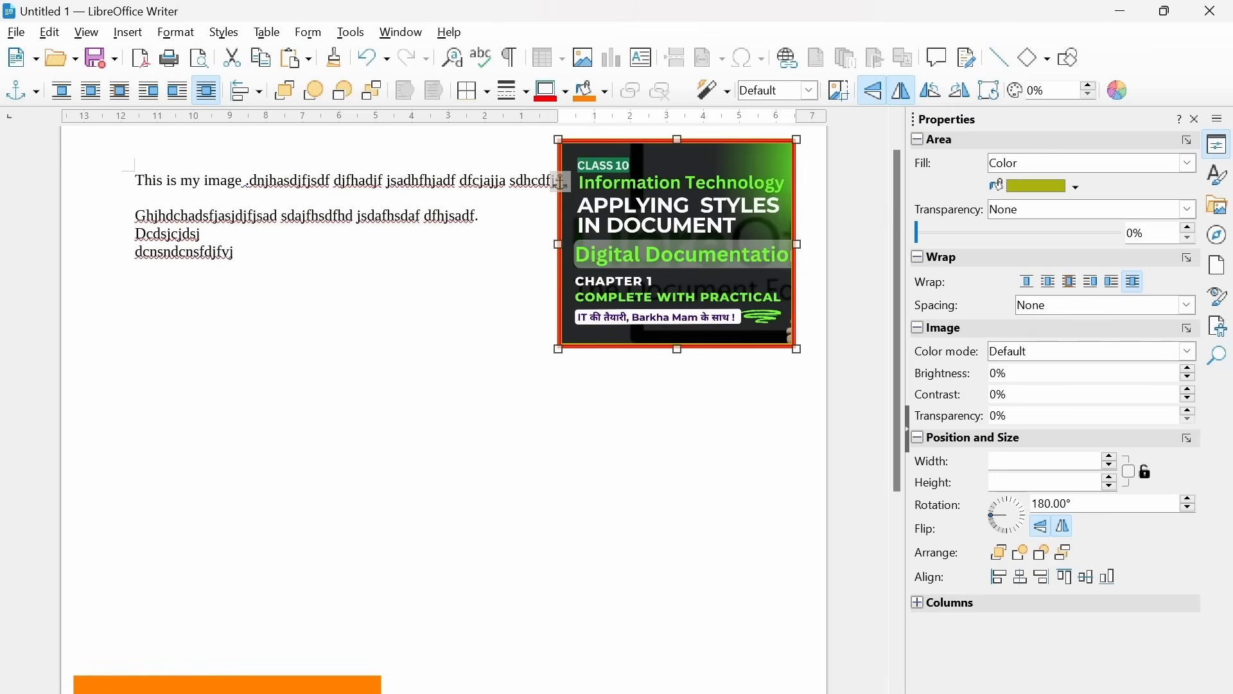
left_click_drag(333, 682, 368, 180)
scroll(386, 360, "up", 2)
scroll(393, 411, "up", 3)
left_click_drag(366, 522, 351, 200)
Step: Drag the chapter thumbnail down-left beside the scroll picture, then switch to the slides
scroll(351, 200, "up", 2)
left_click_drag(629, 283, 574, 441)
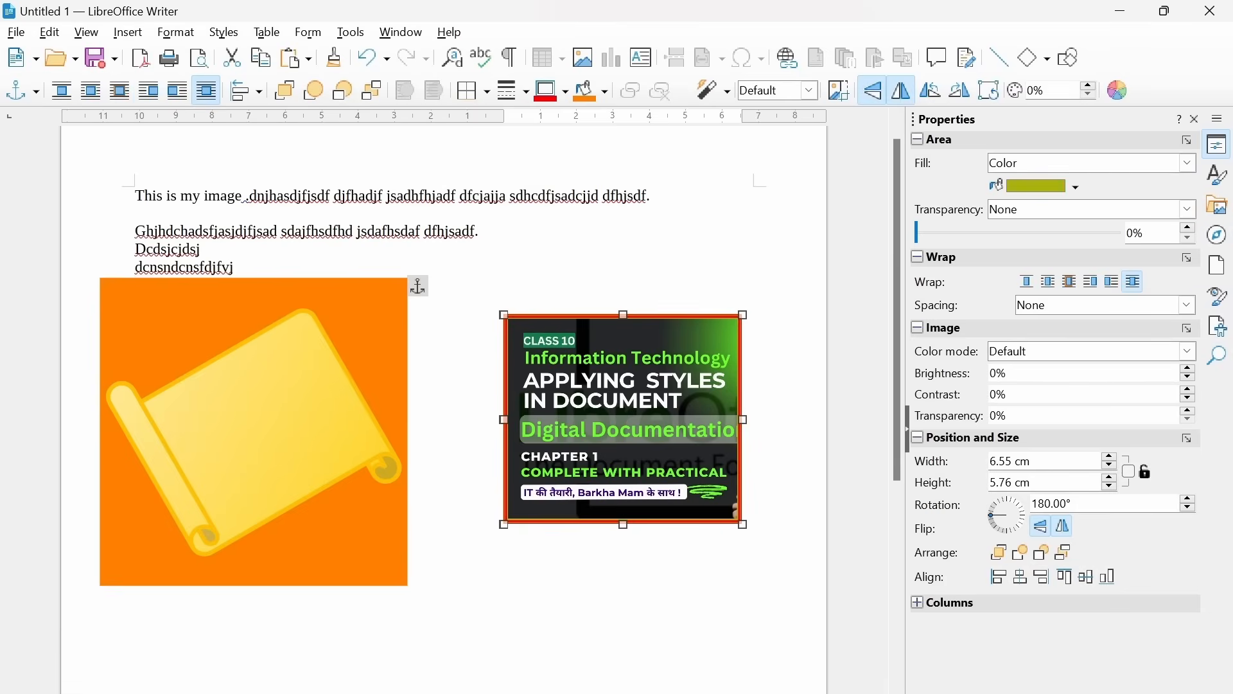
key("alt+Tab")
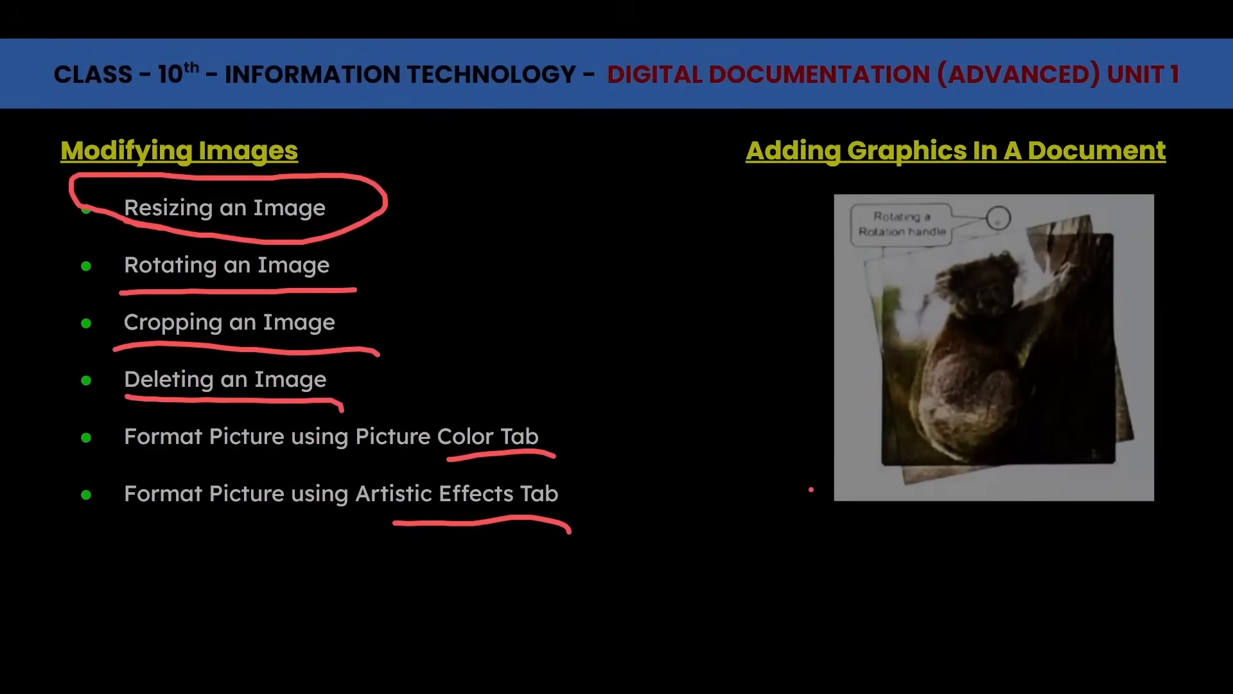
Step: Advance to the drawing-objects slide and switch back to the Writer document
key("Right")
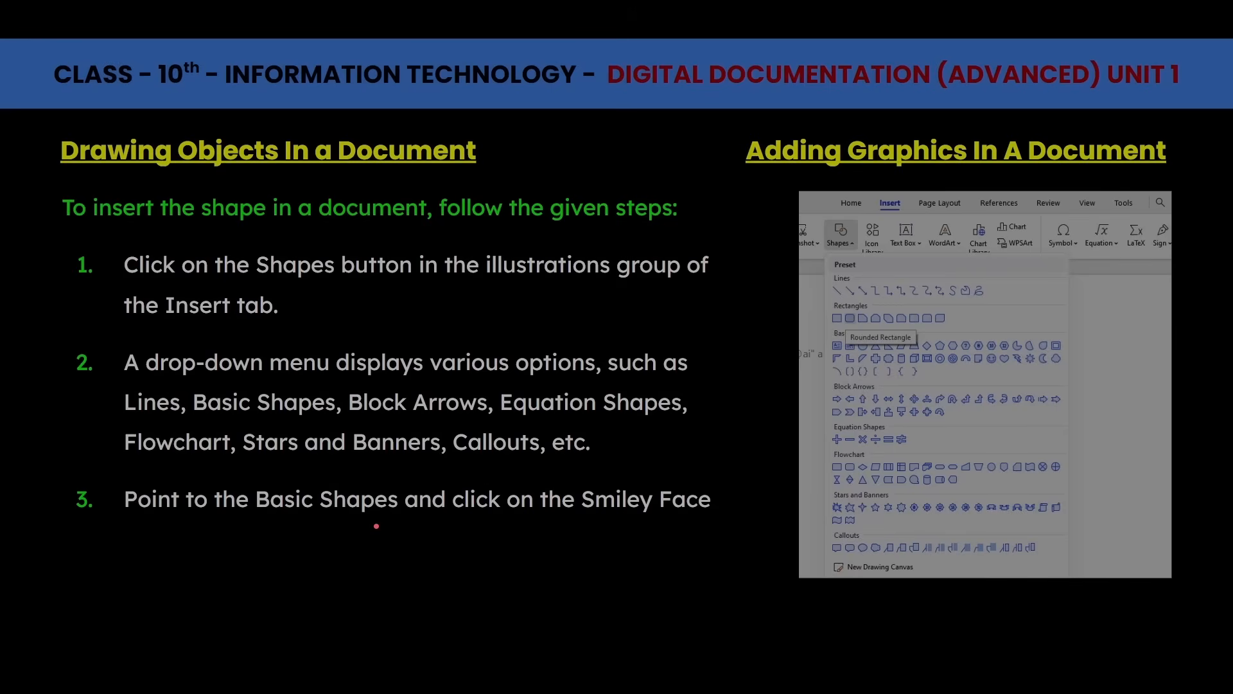
key("alt+Tab")
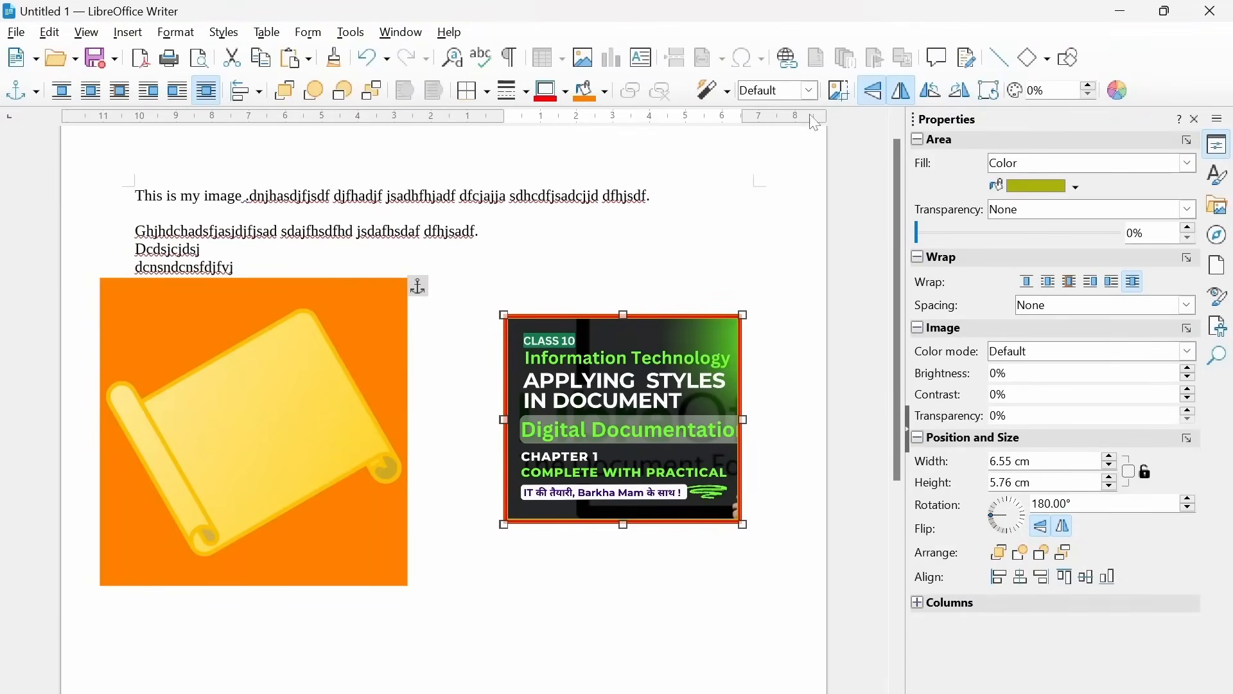
Step: Invert the chapter thumbnail's colours and apply the Smooth filter with radius 0.7
left_click(730, 93)
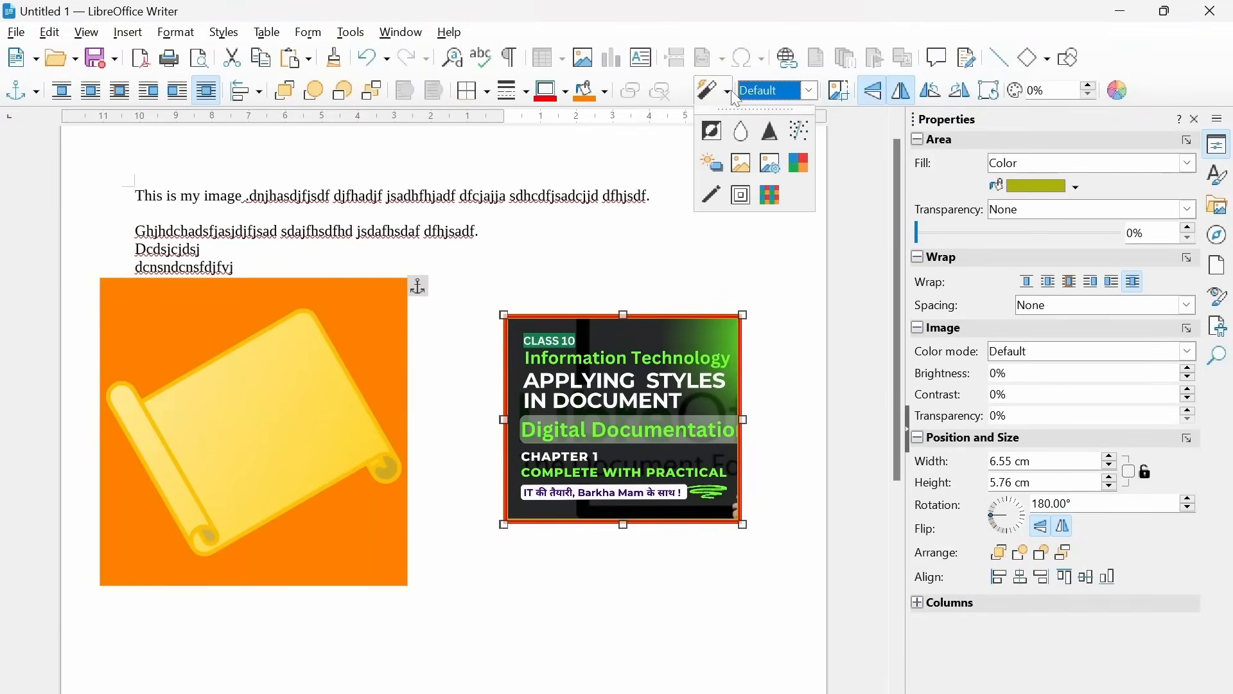
left_click(722, 139)
left_click(728, 92)
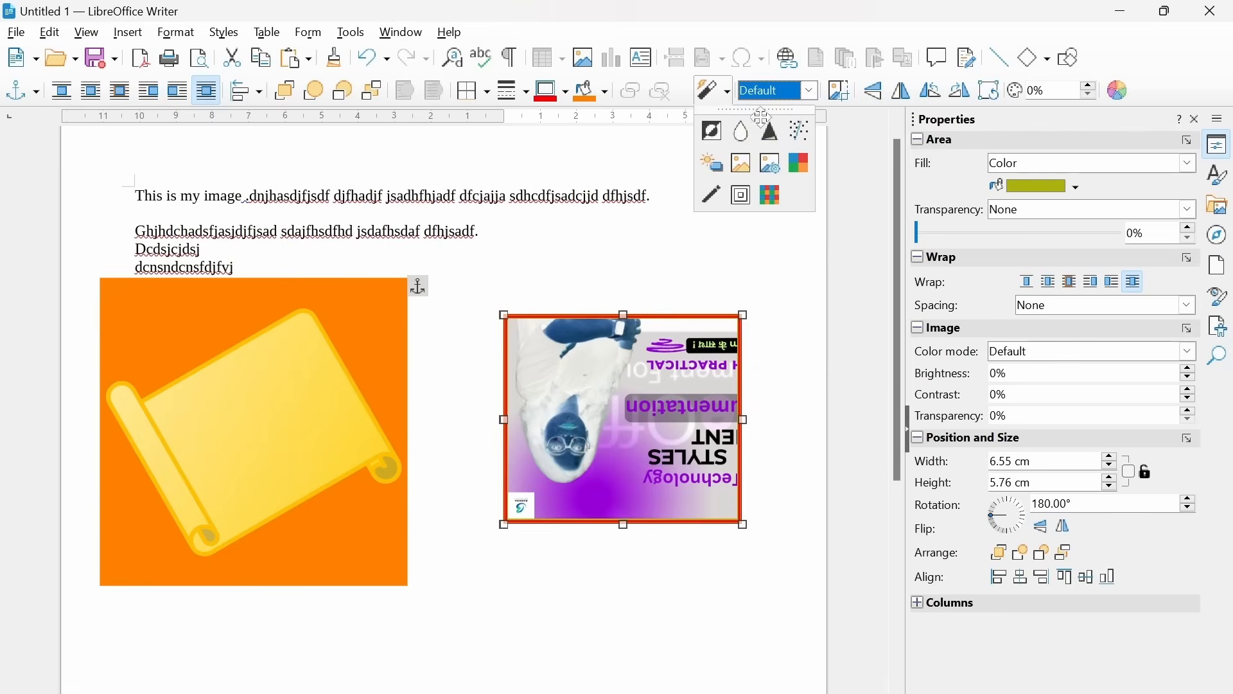
left_click(744, 136)
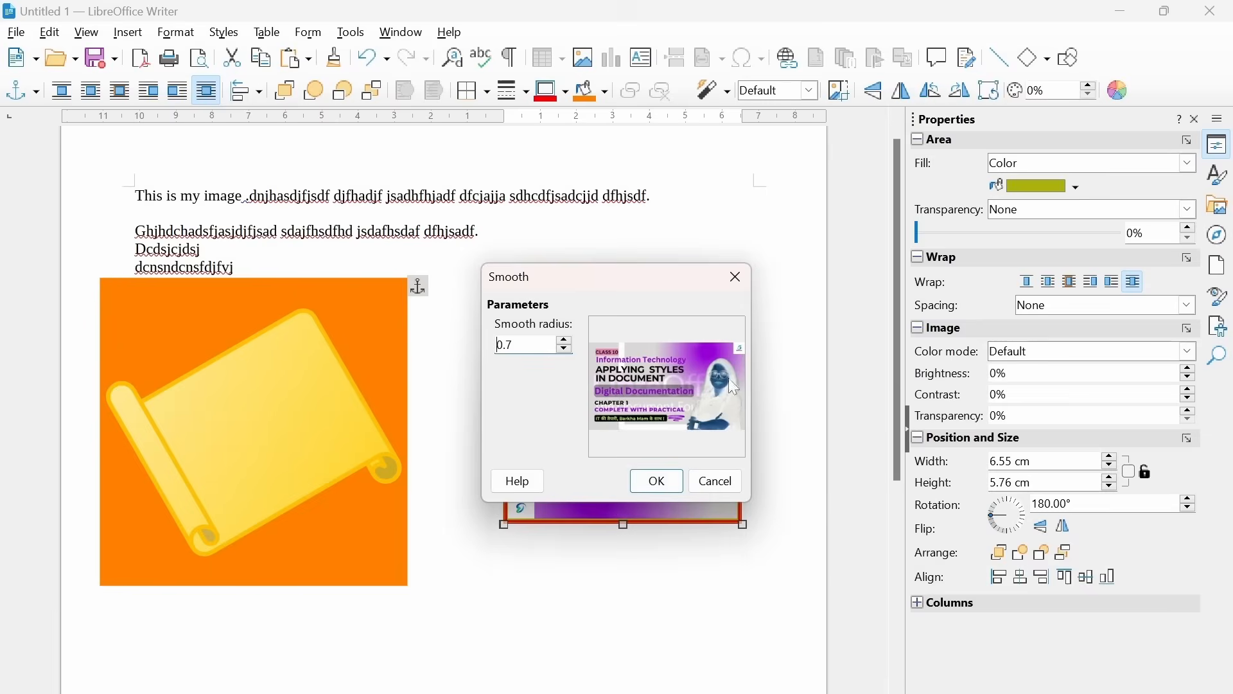
left_click(658, 482)
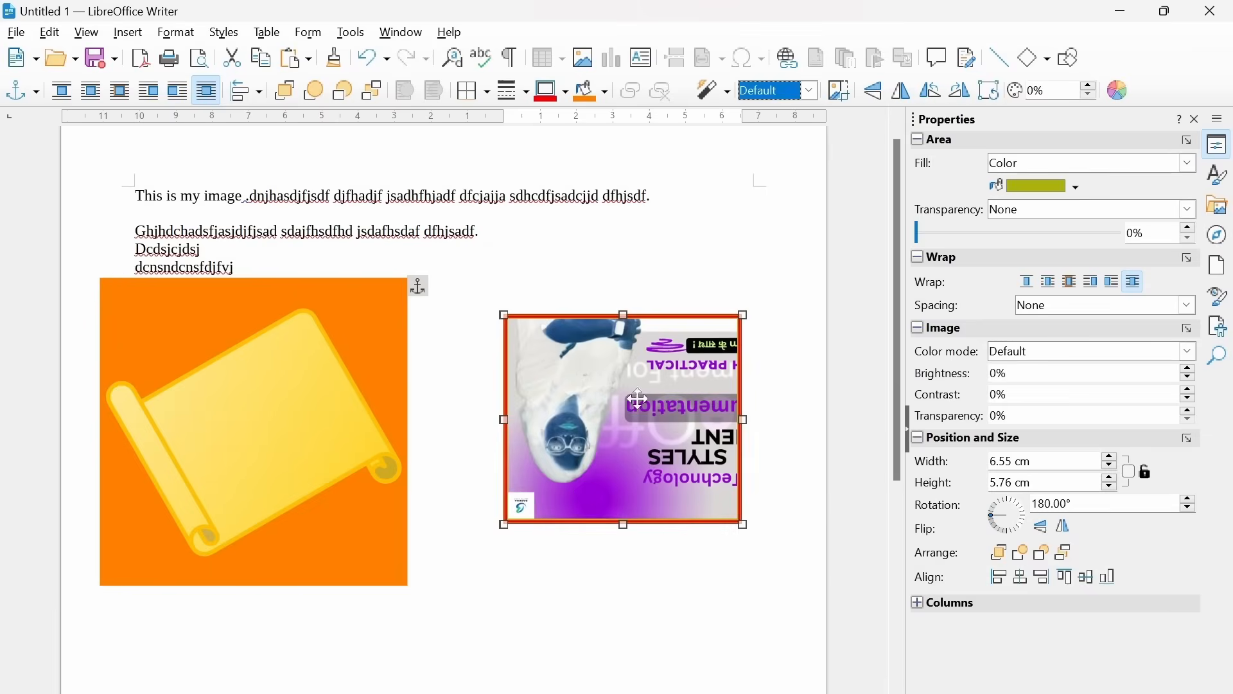
Step: Apply the Sharpen and Remove Noise filters to the thumbnail
left_click(730, 94)
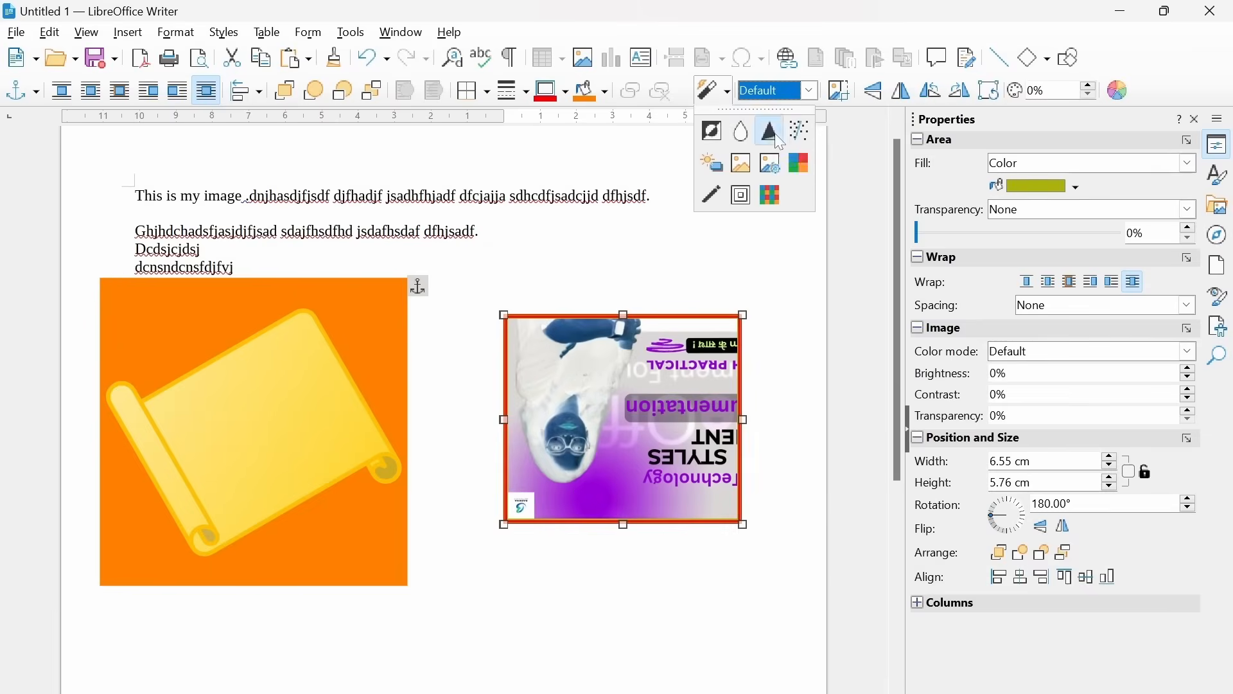
left_click(775, 135)
left_click(729, 94)
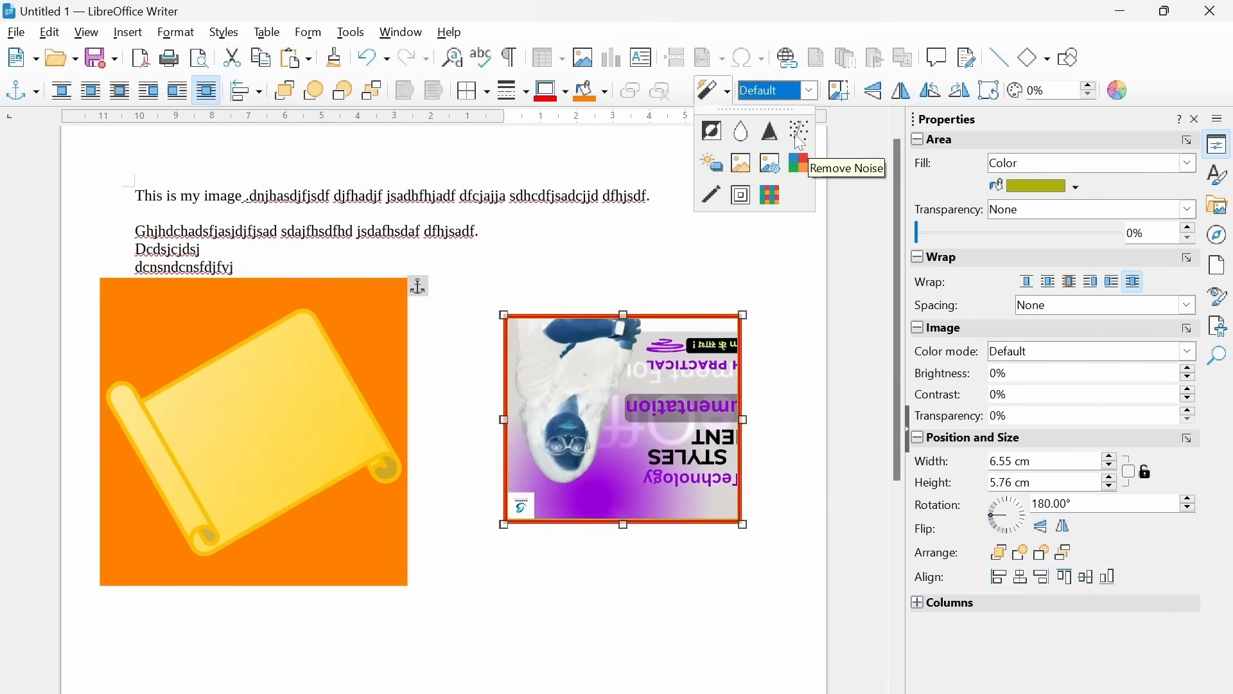
left_click(796, 134)
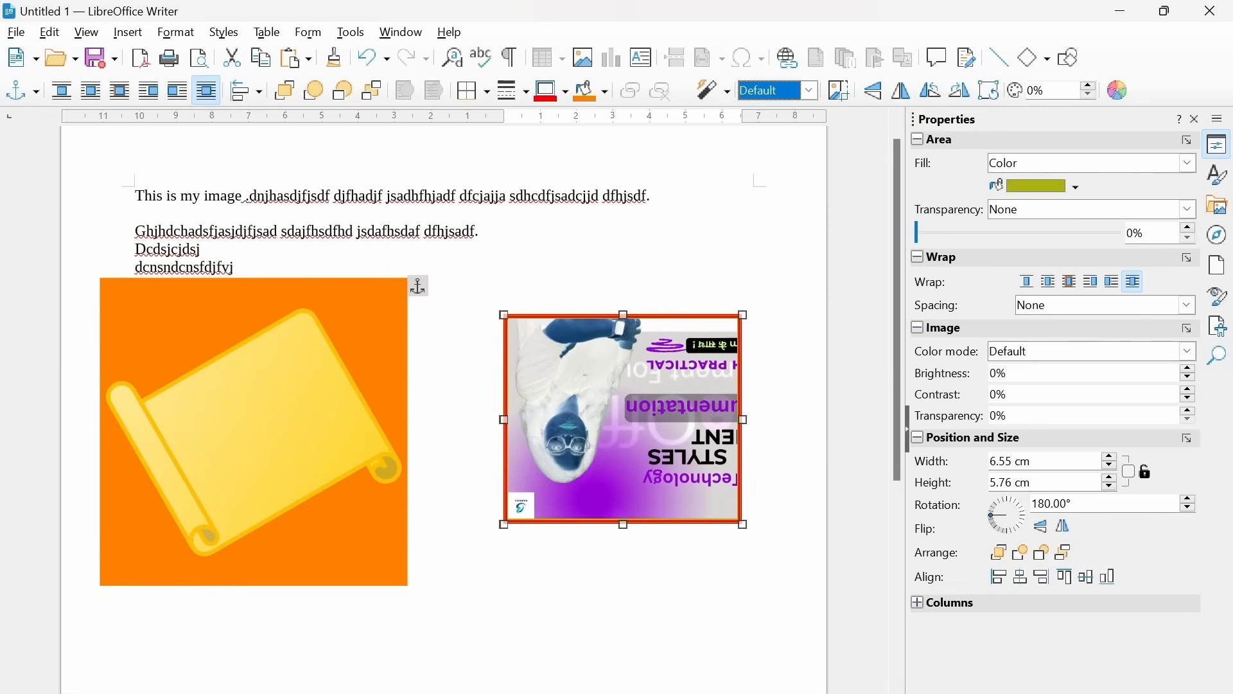
left_click(732, 96)
left_click(590, 496)
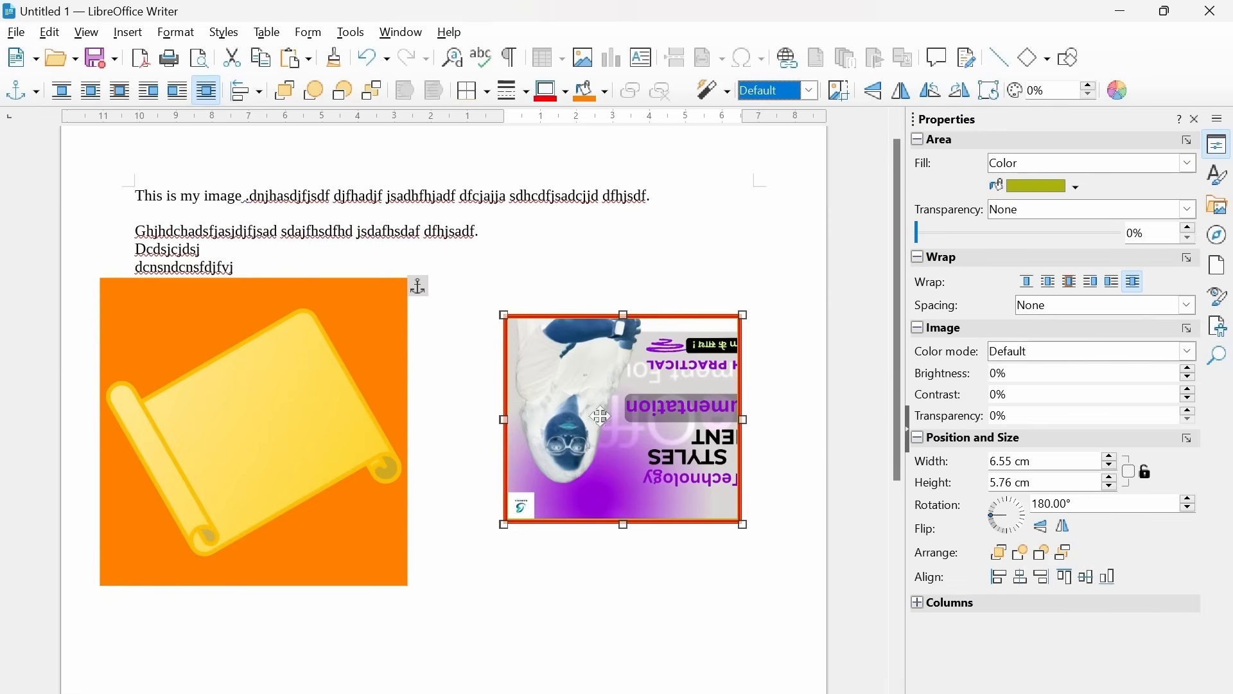
Step: Invert the thumbnail back to normal colours and choose the Solarization filter
left_click(732, 96)
left_click(732, 138)
left_click(734, 100)
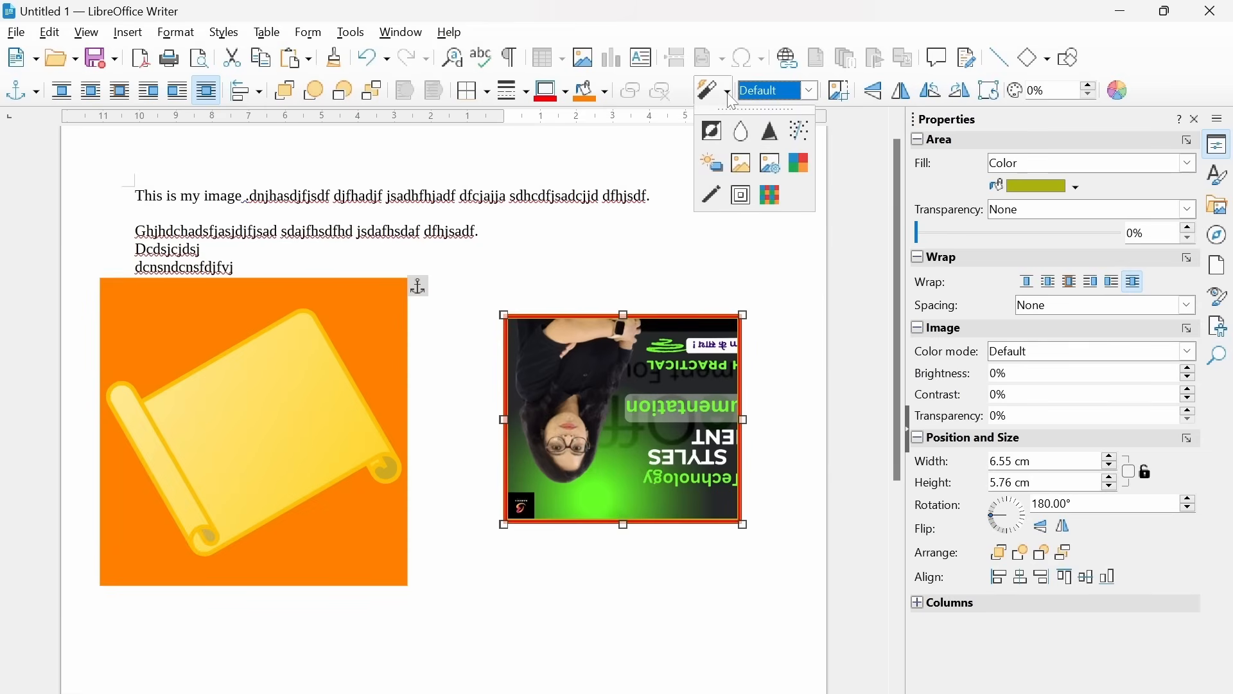
left_click(723, 175)
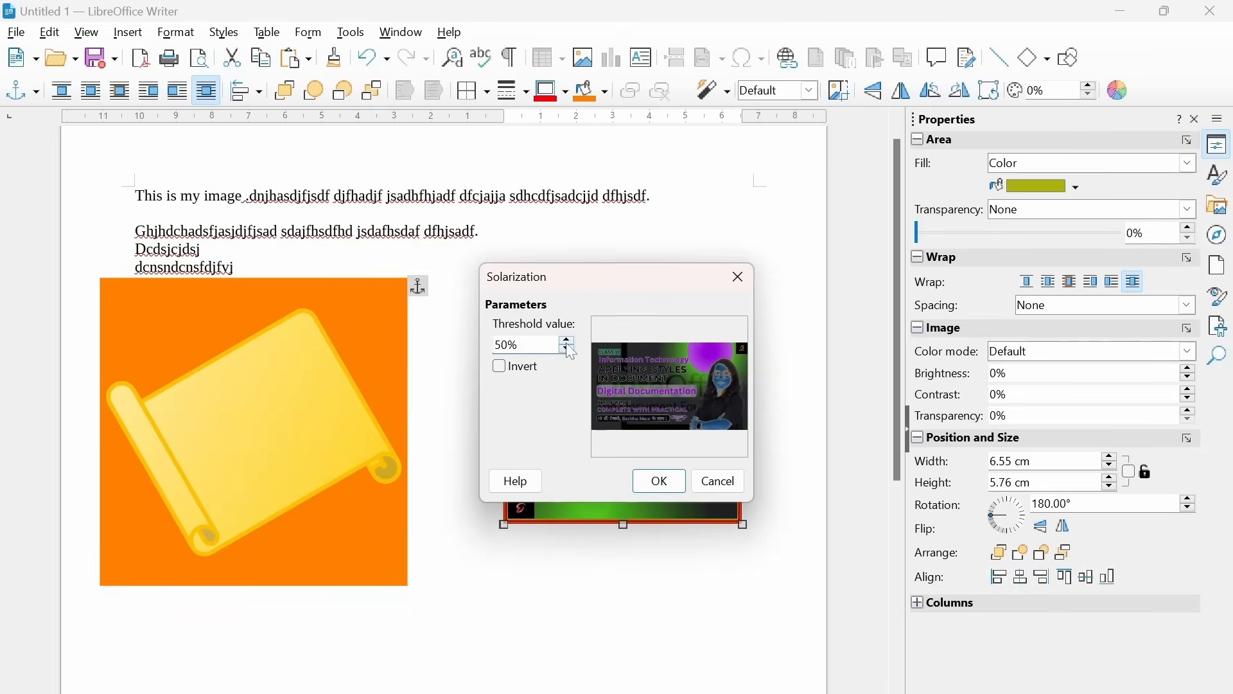
Step: Apply Solarization at 50%, then the Emboss and Mosaic filters to the thumbnail
left_click(659, 482)
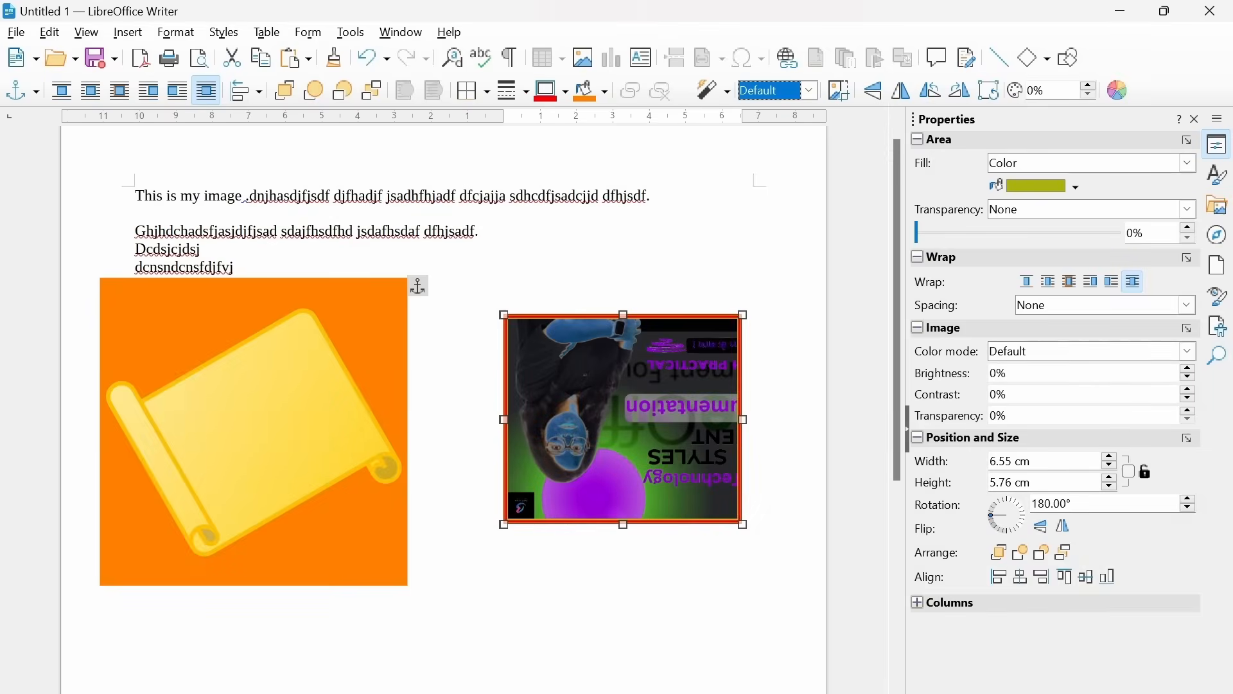
left_click(730, 94)
left_click(740, 197)
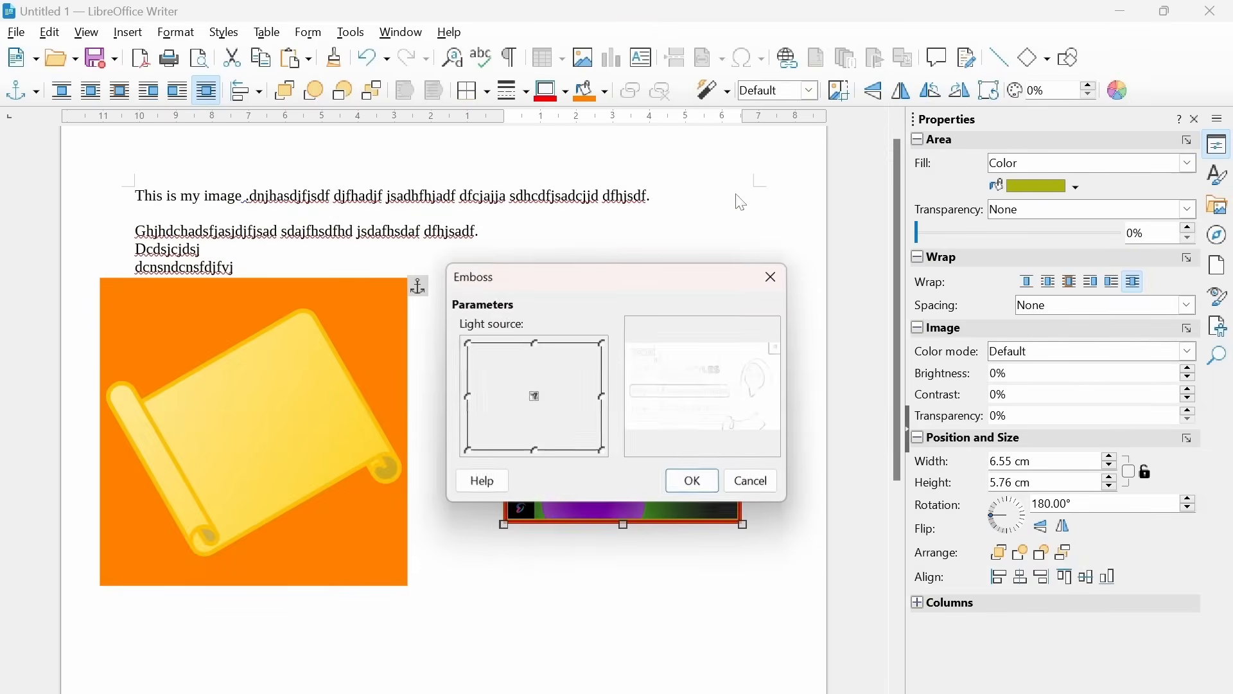
left_click(693, 482)
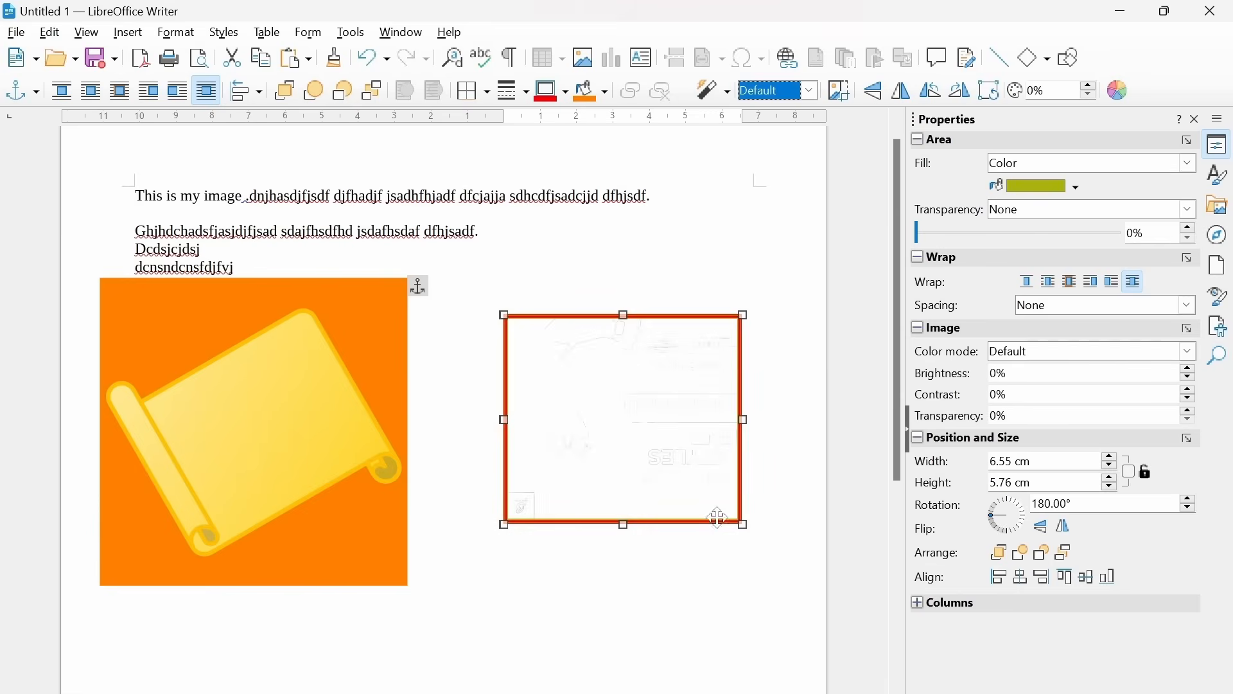
left_click(734, 96)
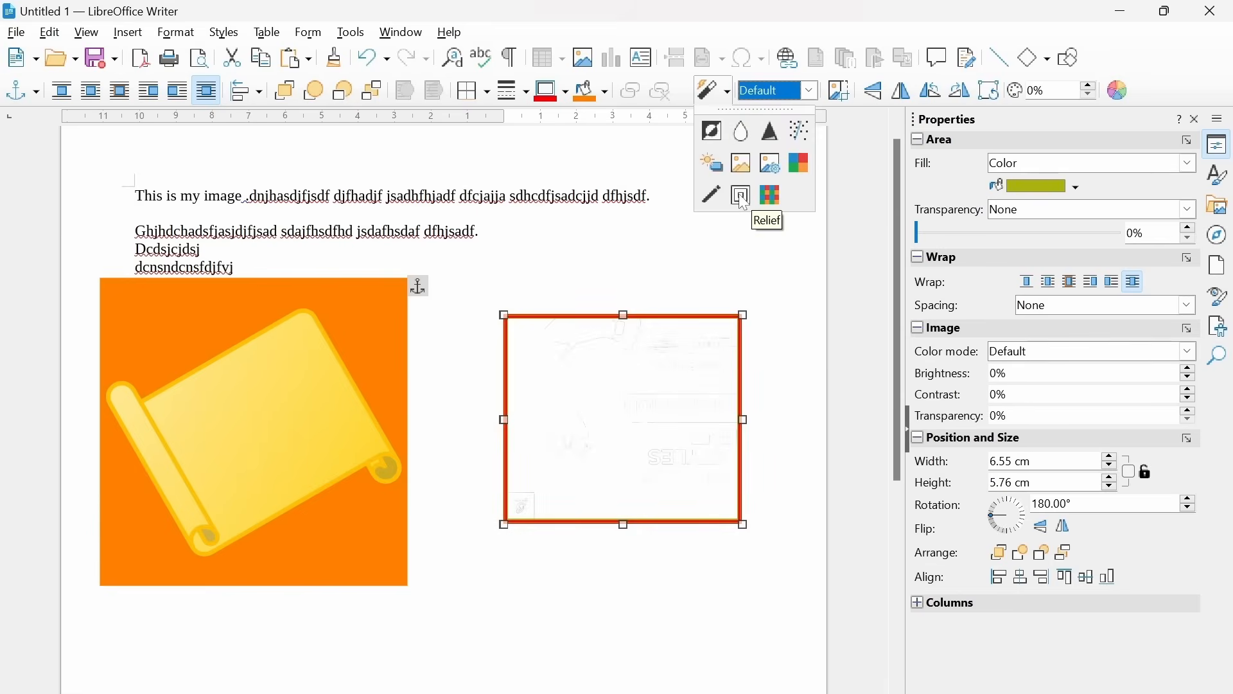
left_click(772, 196)
left_click(675, 483)
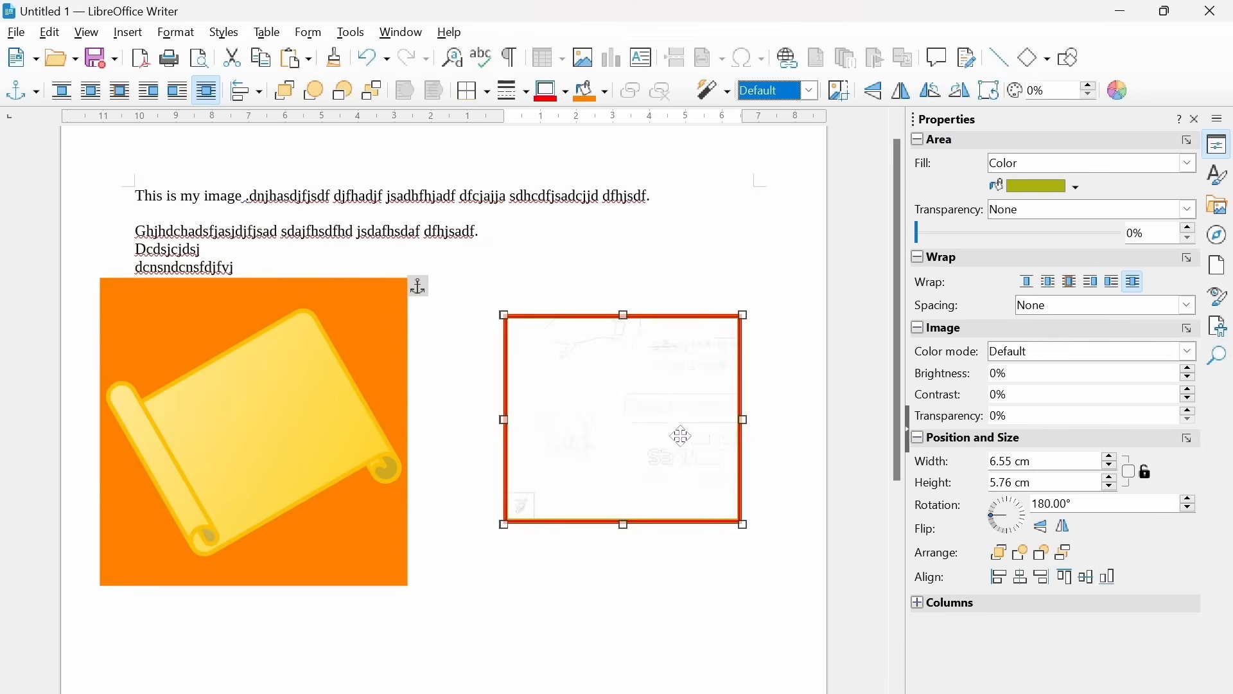
Step: Apply the Aging filter at 10% and then invert the thumbnail's colours
left_click(732, 96)
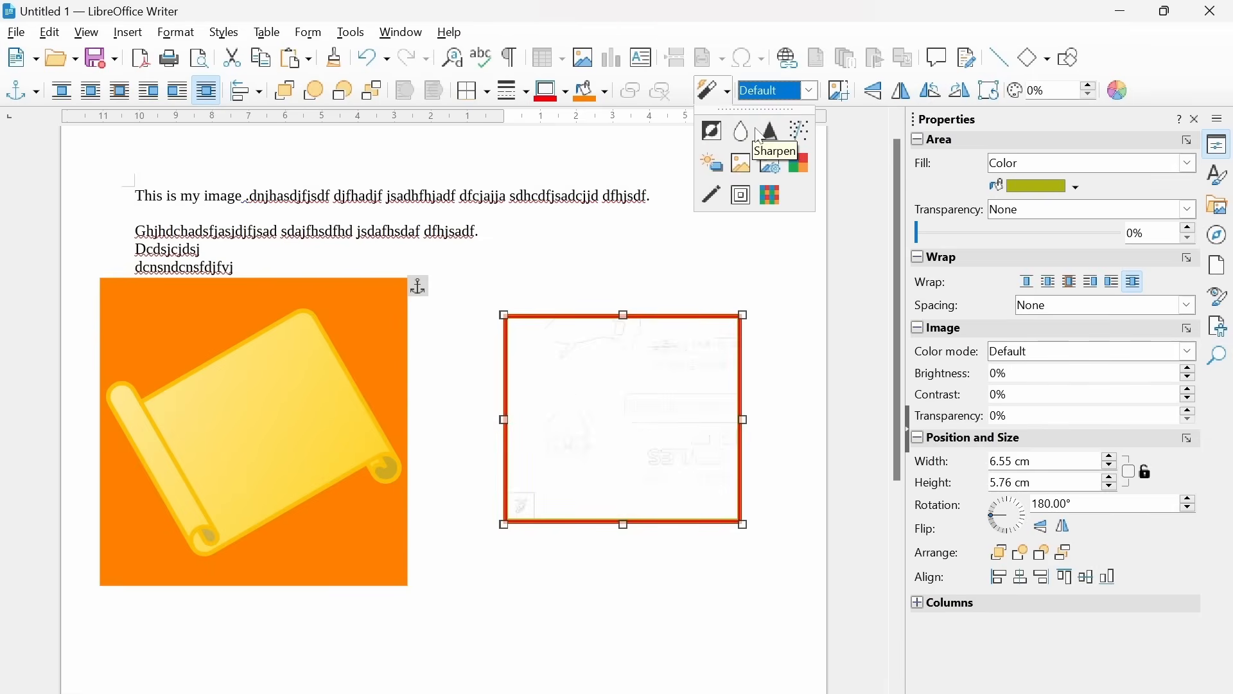
left_click(745, 163)
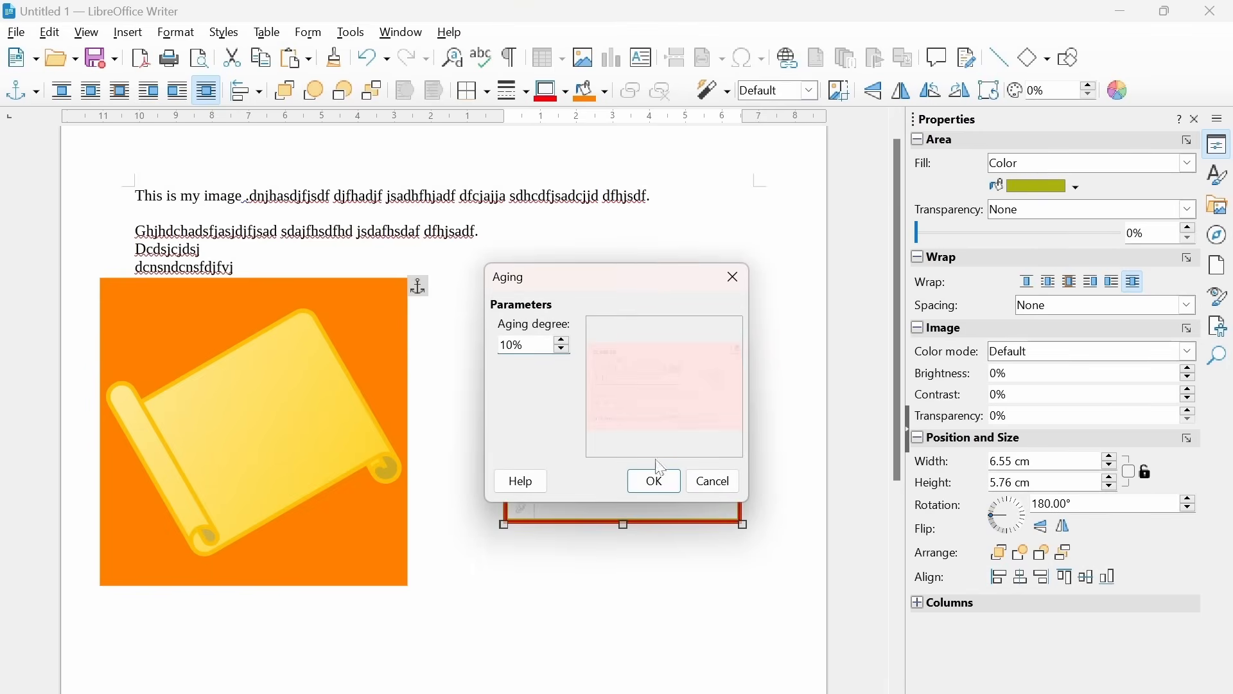
left_click(658, 479)
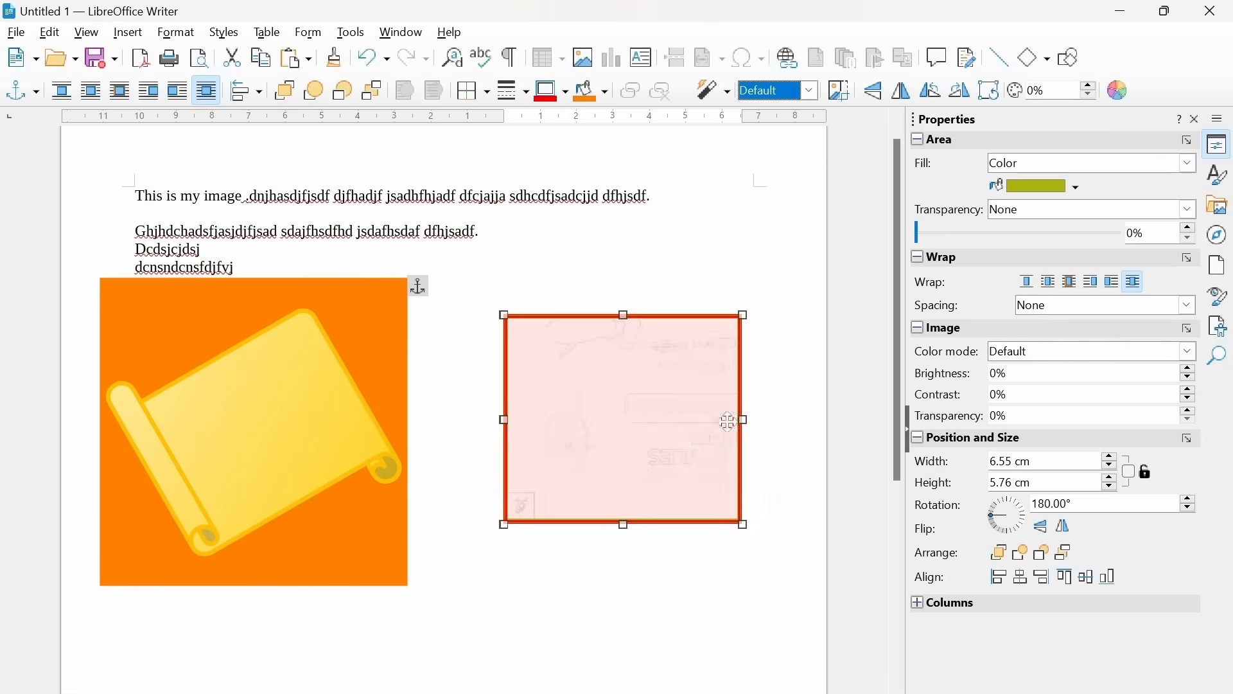
left_click(728, 91)
left_click(712, 131)
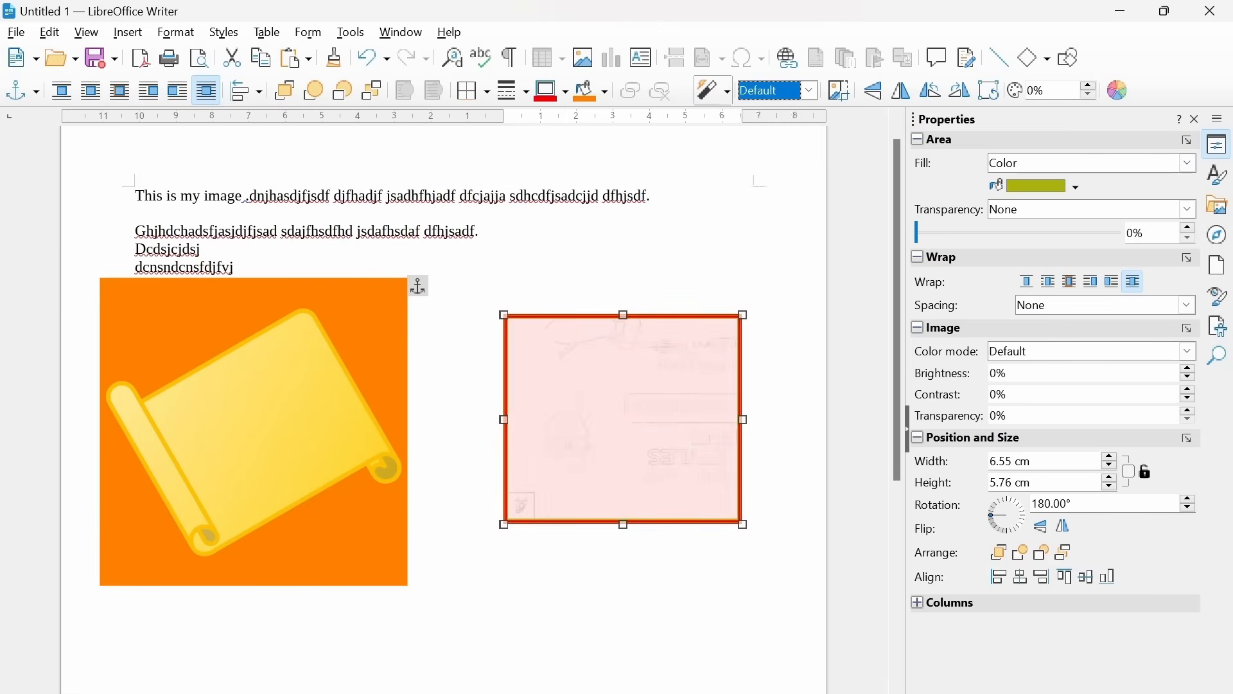
left_click(726, 94)
left_click(751, 323)
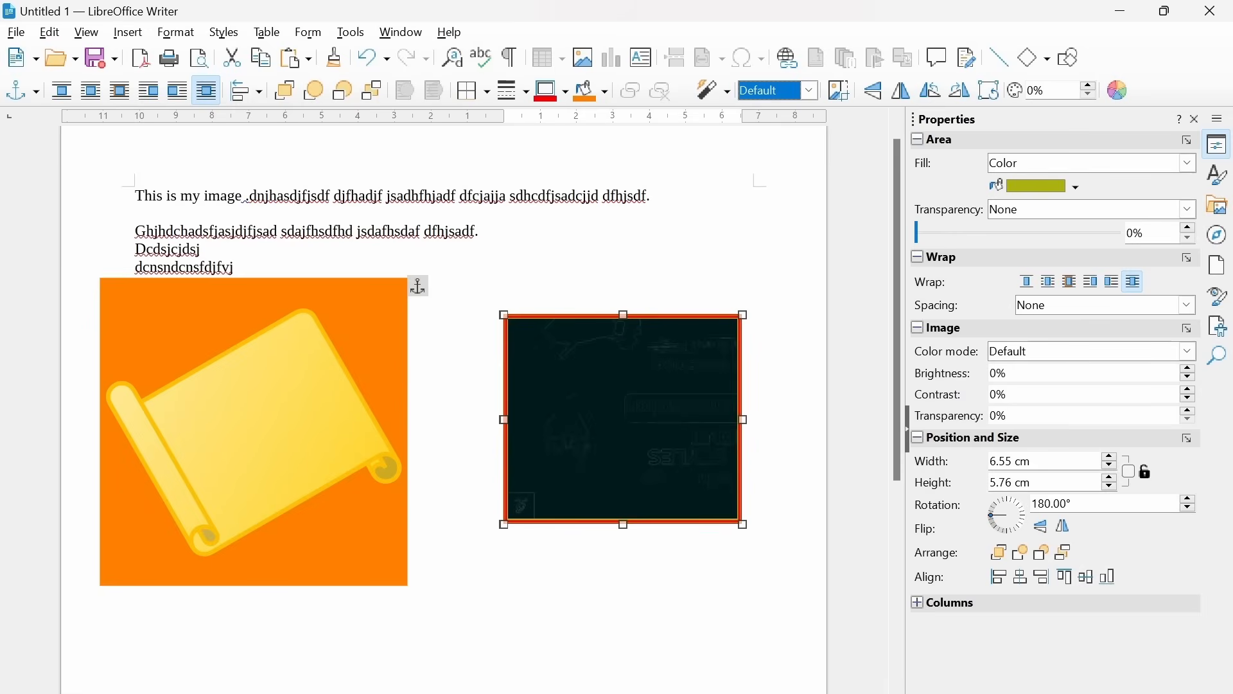
Step: Undo the last filters, rotate the thumbnail, and reapply Aging at 10%
key("ctrl+z")
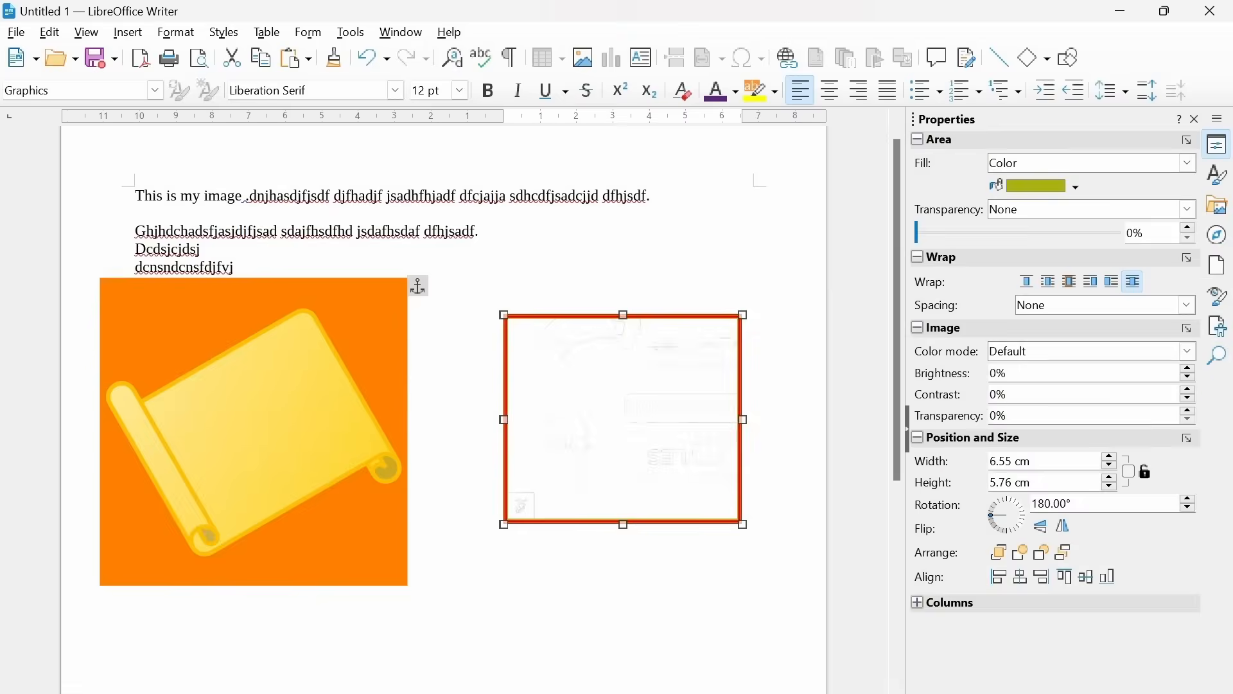
key("ctrl+z")
key("ctrl+z")
key("ctrl+z")
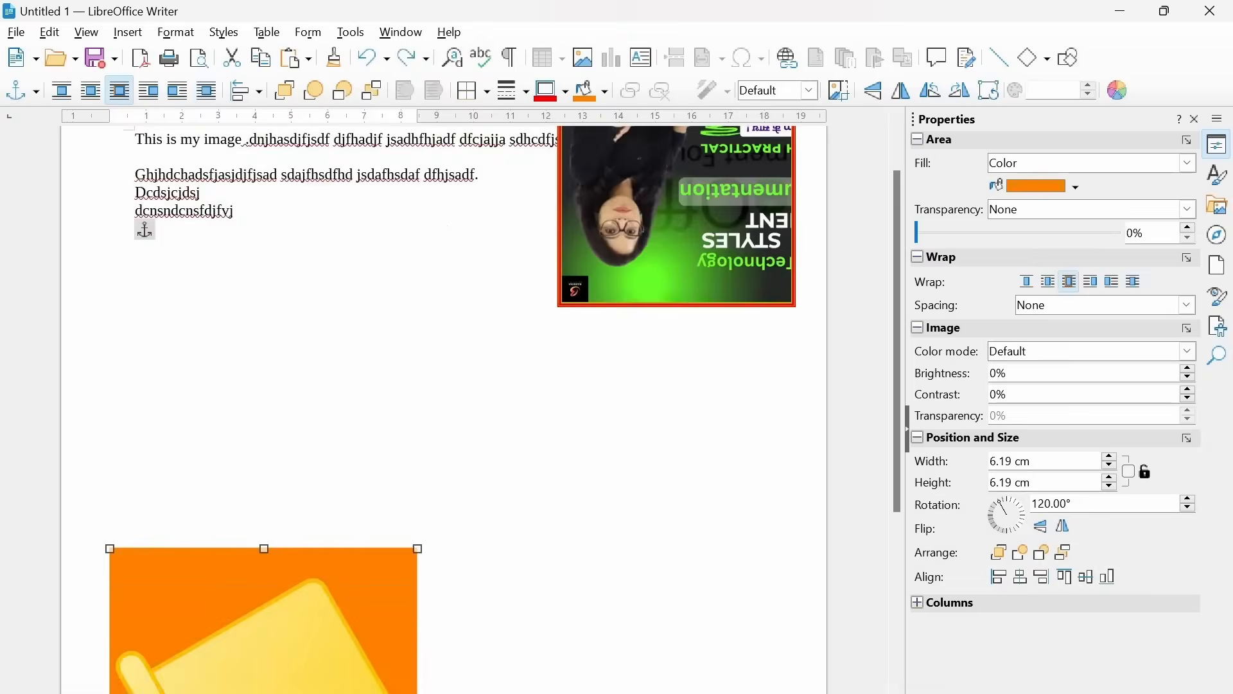
left_click_drag(629, 335, 618, 335)
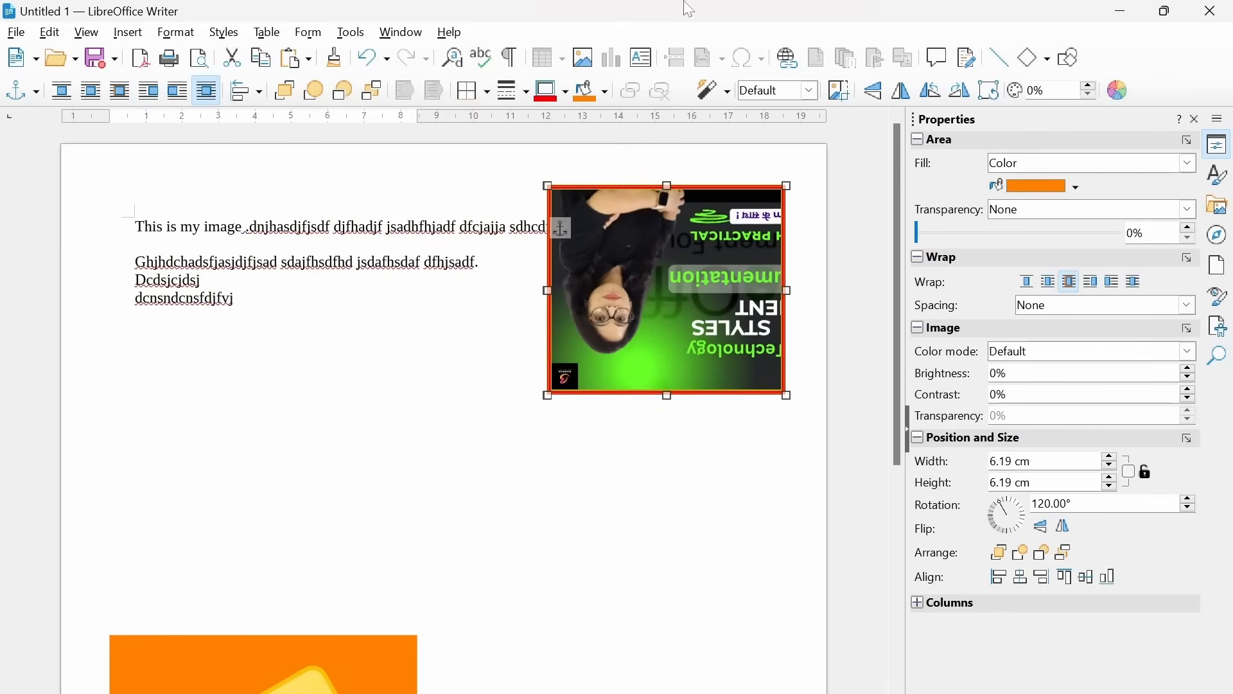
left_click(965, 91)
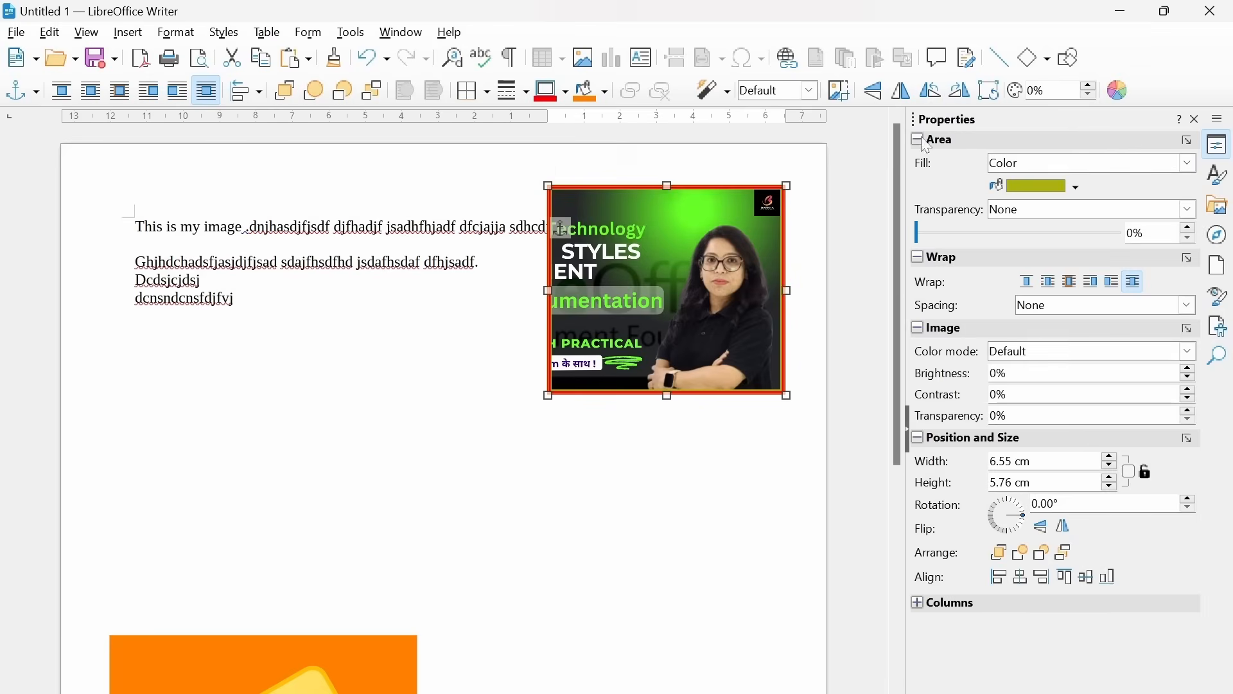
left_click(729, 95)
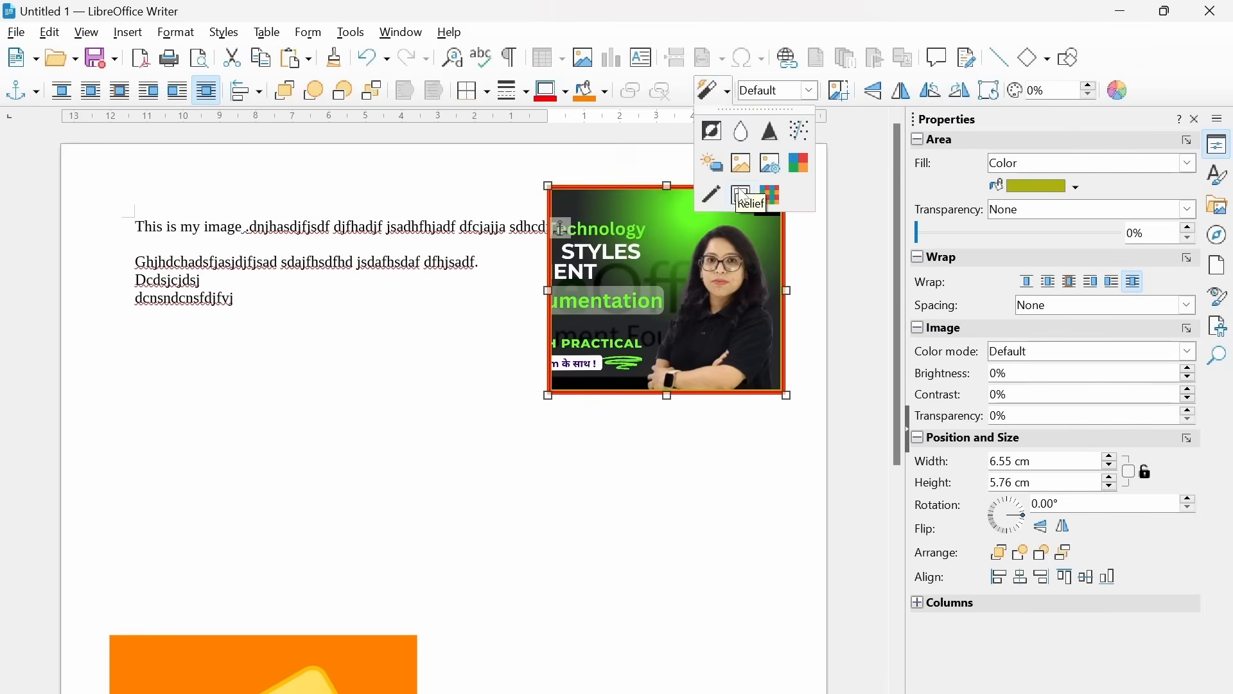
left_click(741, 164)
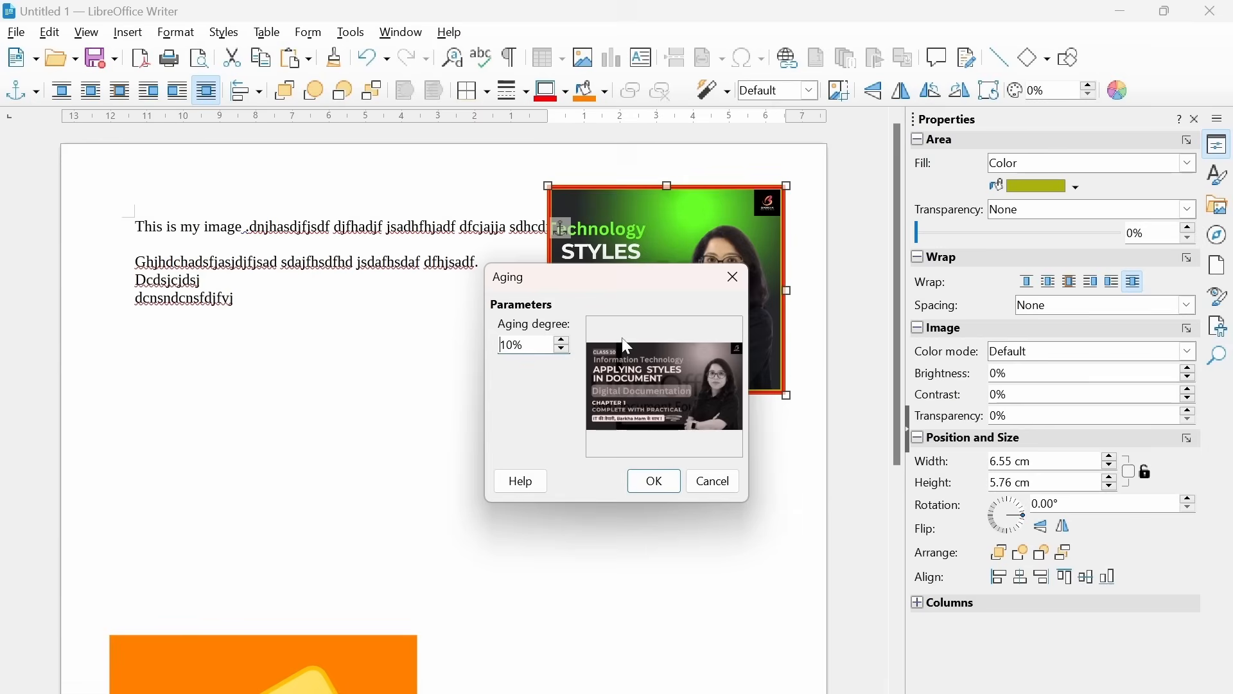
left_click(656, 483)
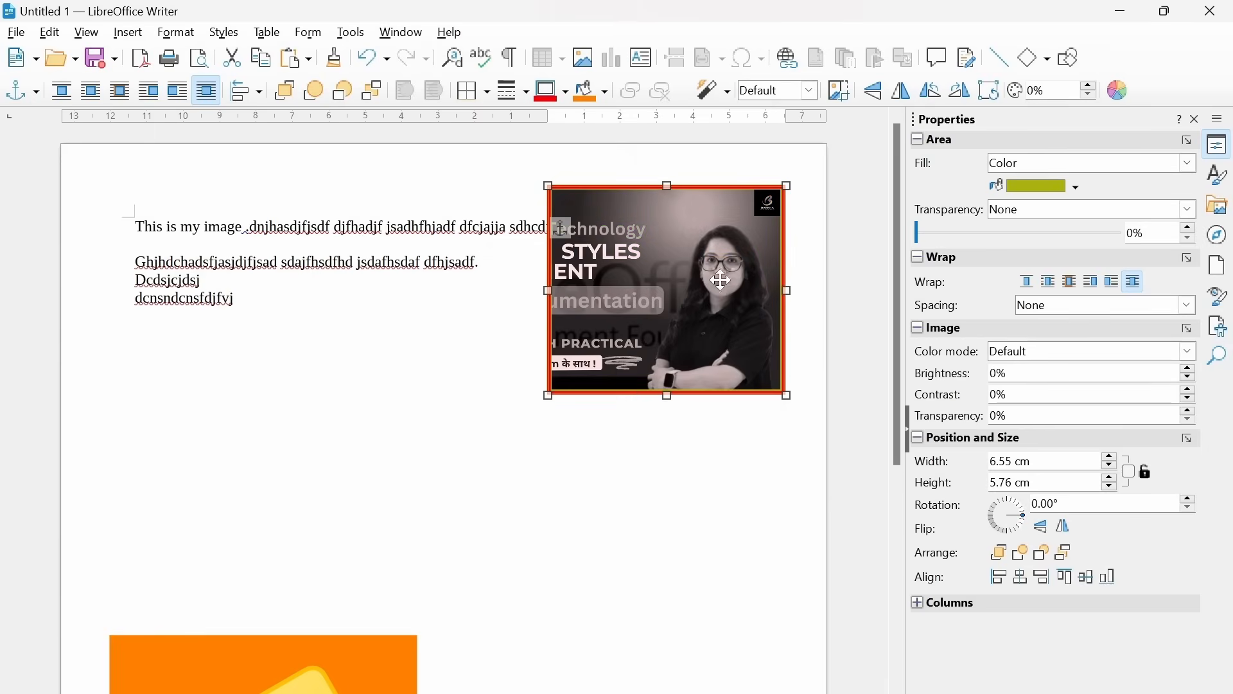
Step: Drag the orange scroll image up under the text, then move it slightly lower on the page
left_click_drag(345, 679, 358, 171)
scroll(396, 298, "up", 1)
scroll(397, 298, "up", 2)
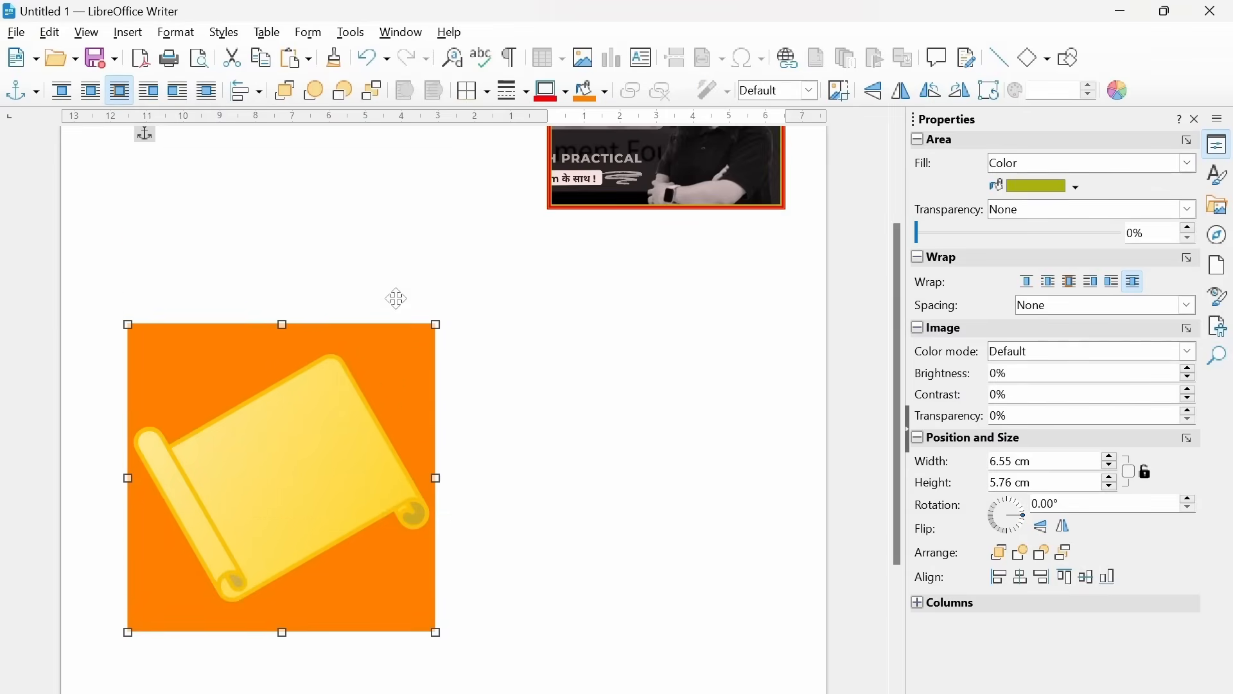
left_click_drag(359, 395, 363, 178)
scroll(443, 321, "up", 3)
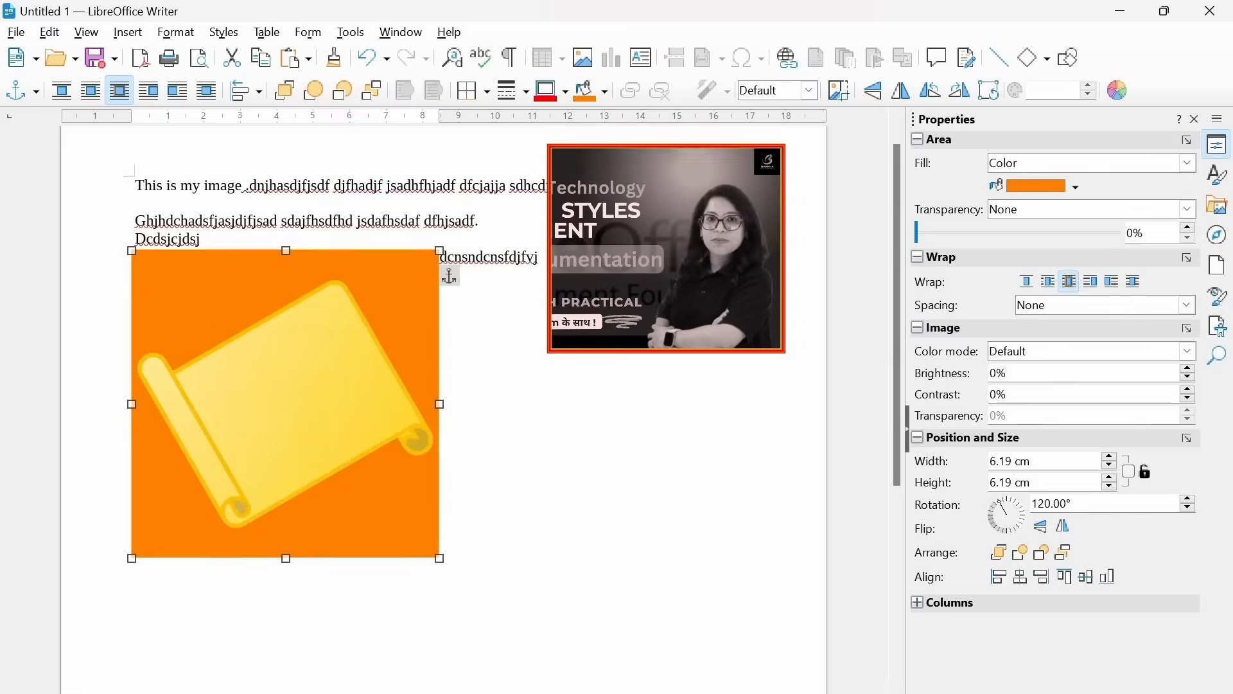
left_click(674, 268)
left_click(317, 469)
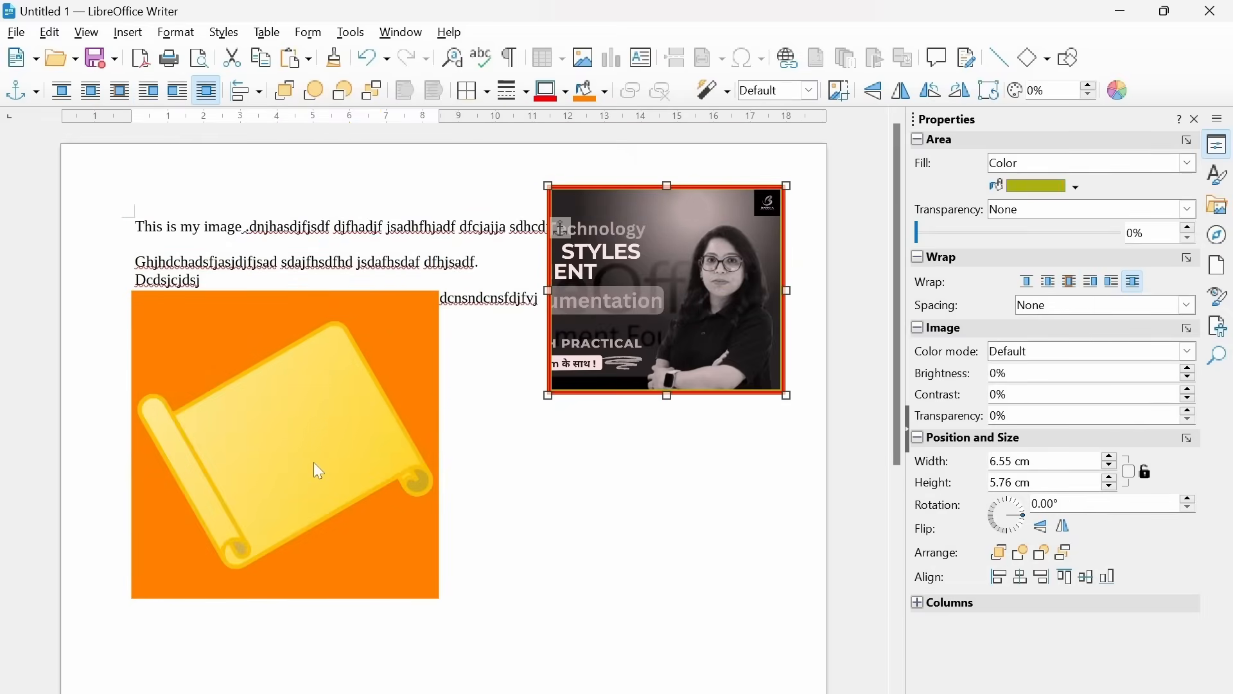
left_click_drag(316, 468, 315, 562)
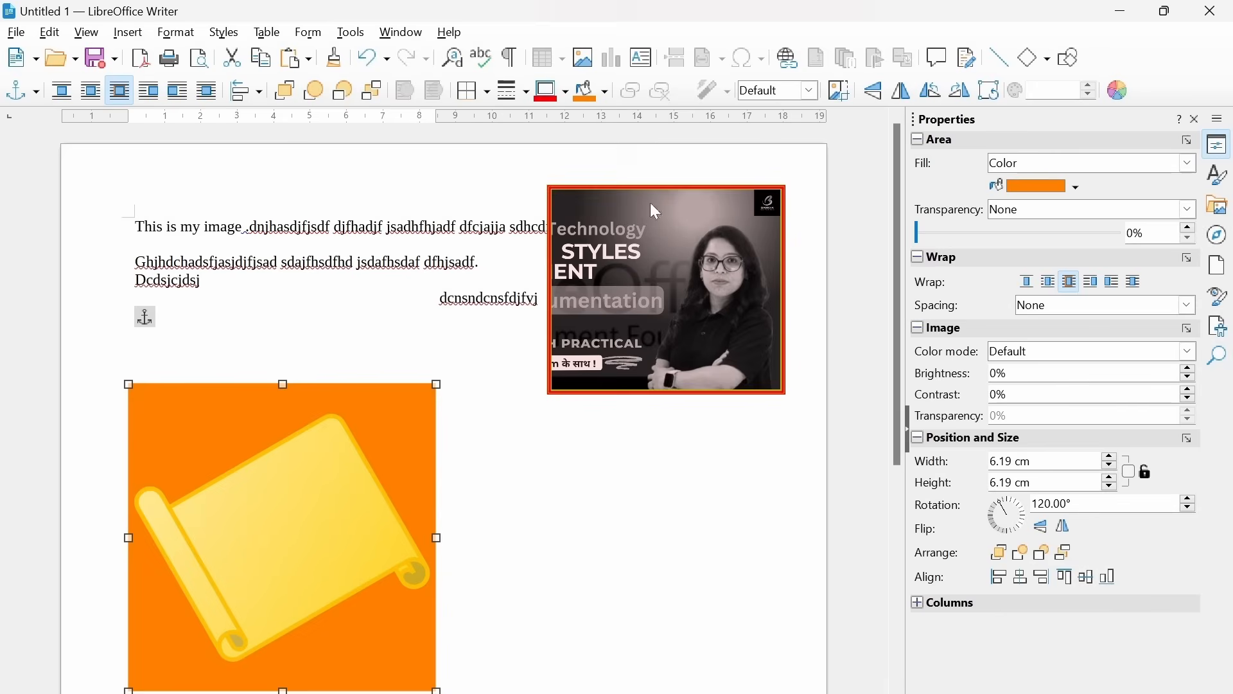
Step: Check the lesson slides, then return and delete the orange scroll image
key("alt+Tab")
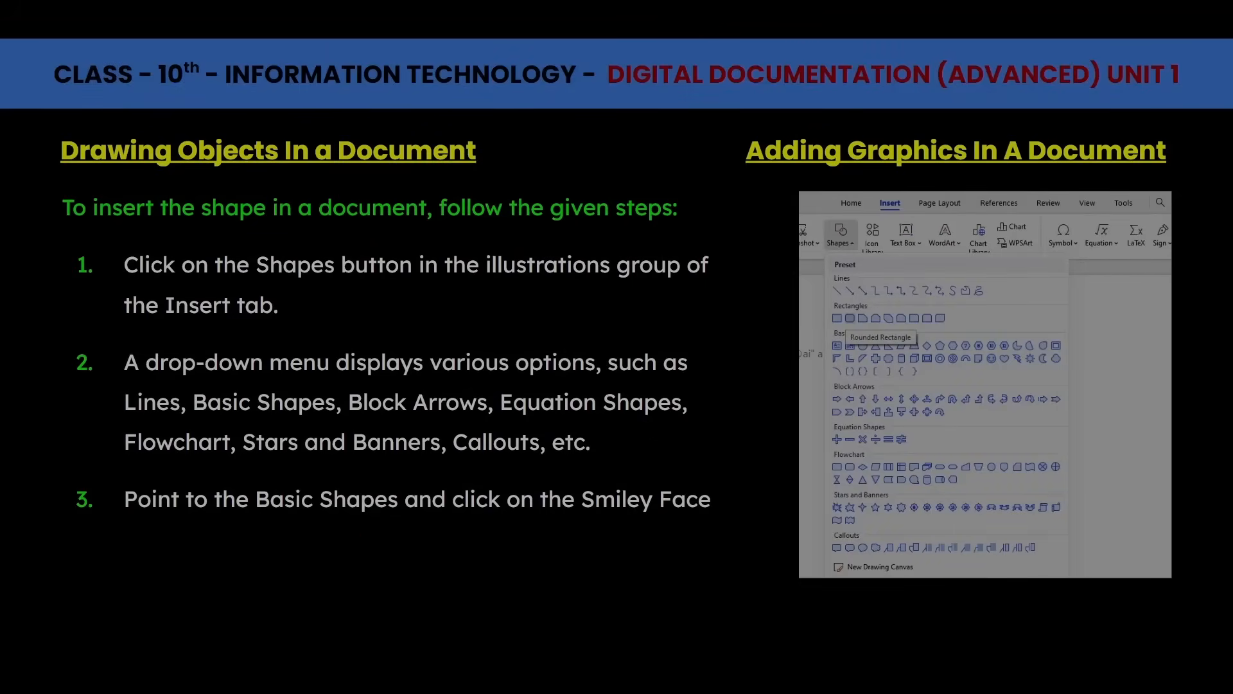
key("alt+Tab")
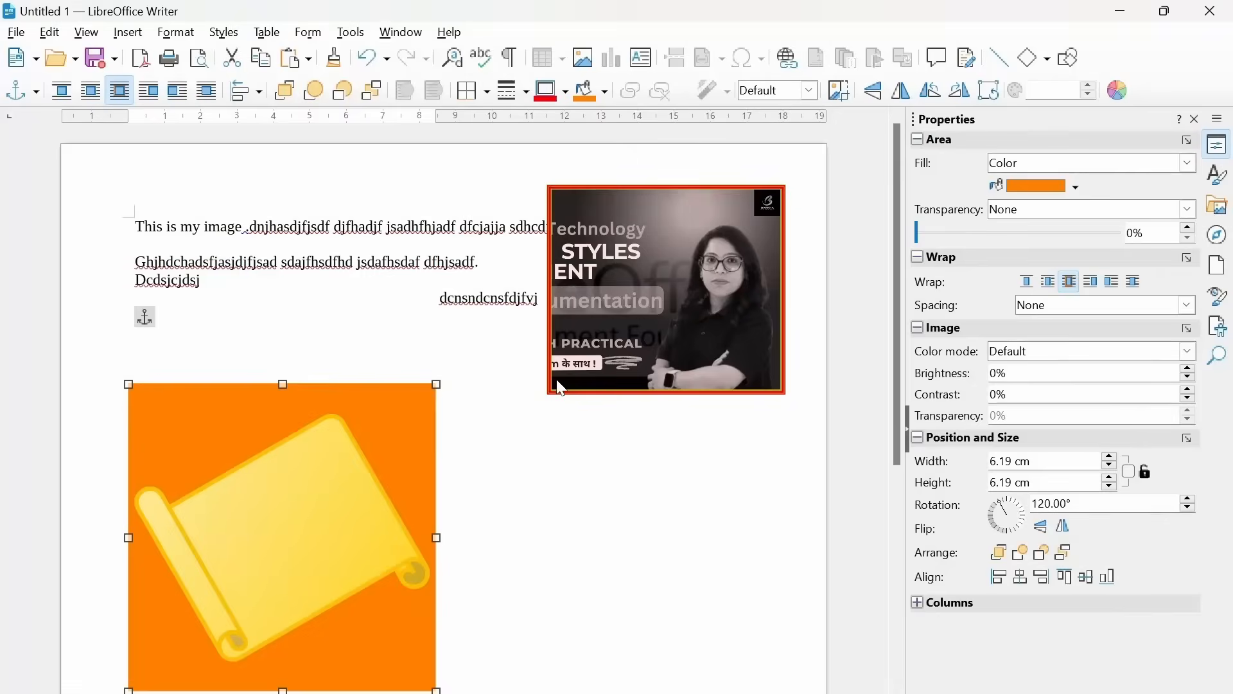
scroll(443, 411, "down", 3)
key("Escape")
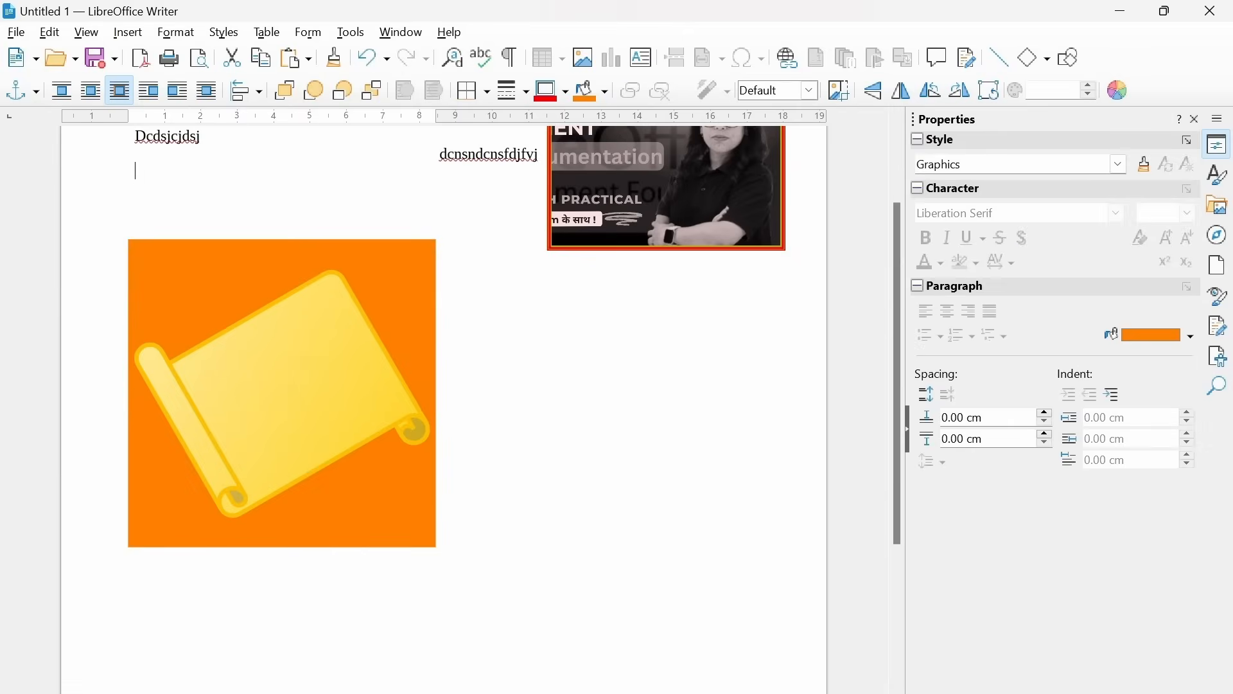
scroll(314, 377, "down", 1)
left_click(315, 379)
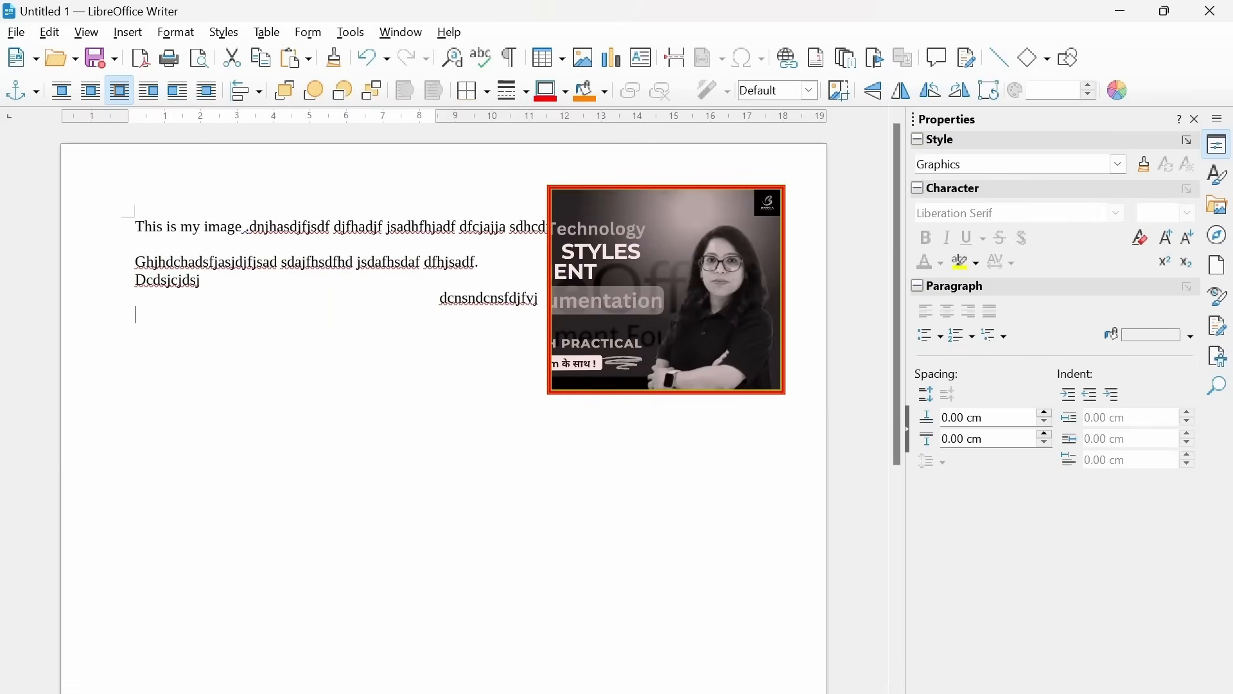
key("Delete")
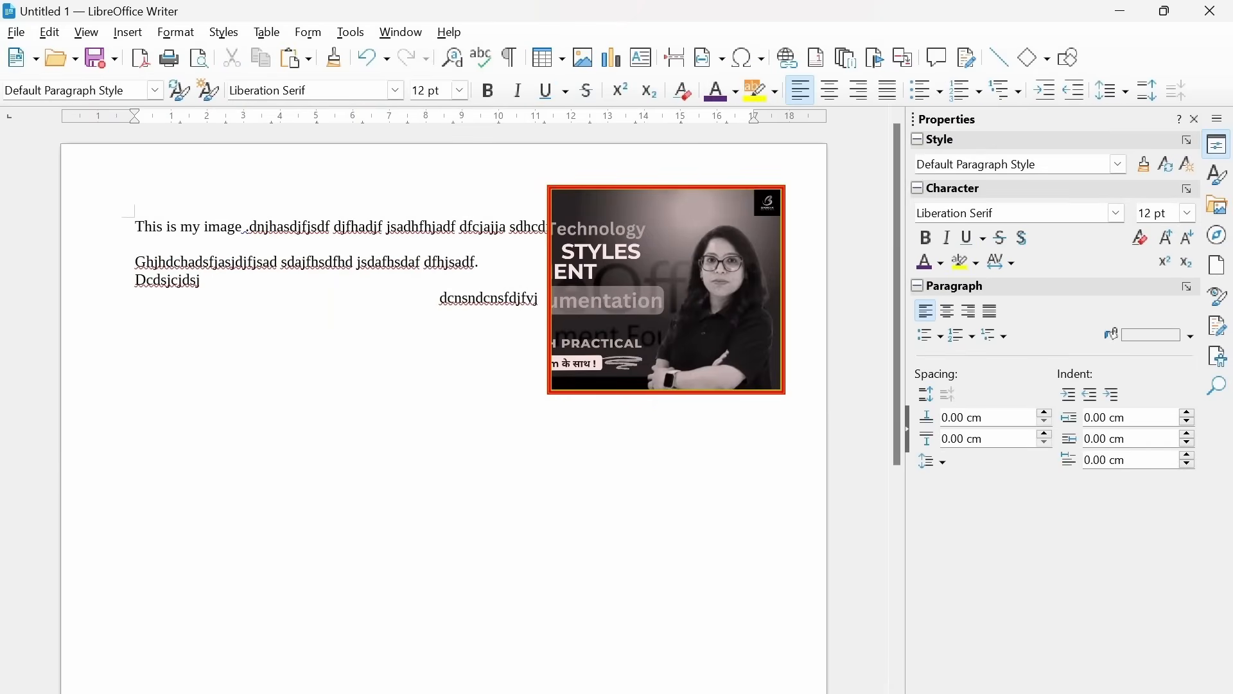
Step: Close the Sidebar and draw a large Smiley Face symbol shape below the text
left_click(1198, 119)
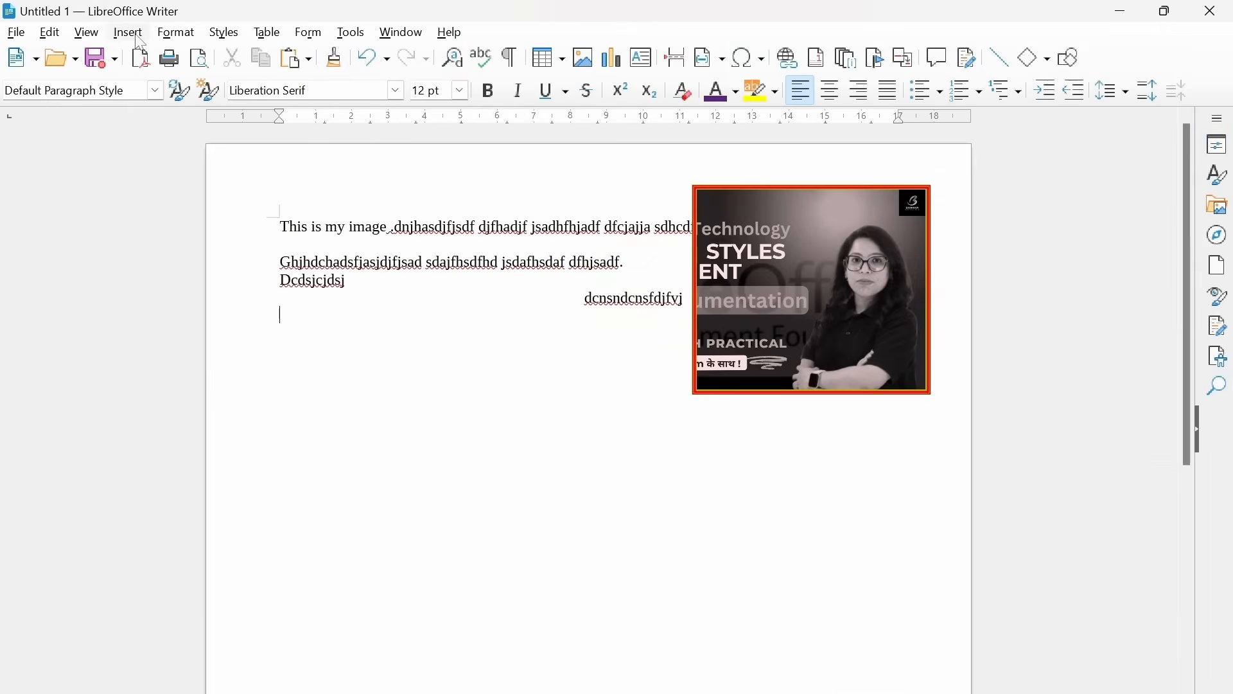
left_click(128, 32)
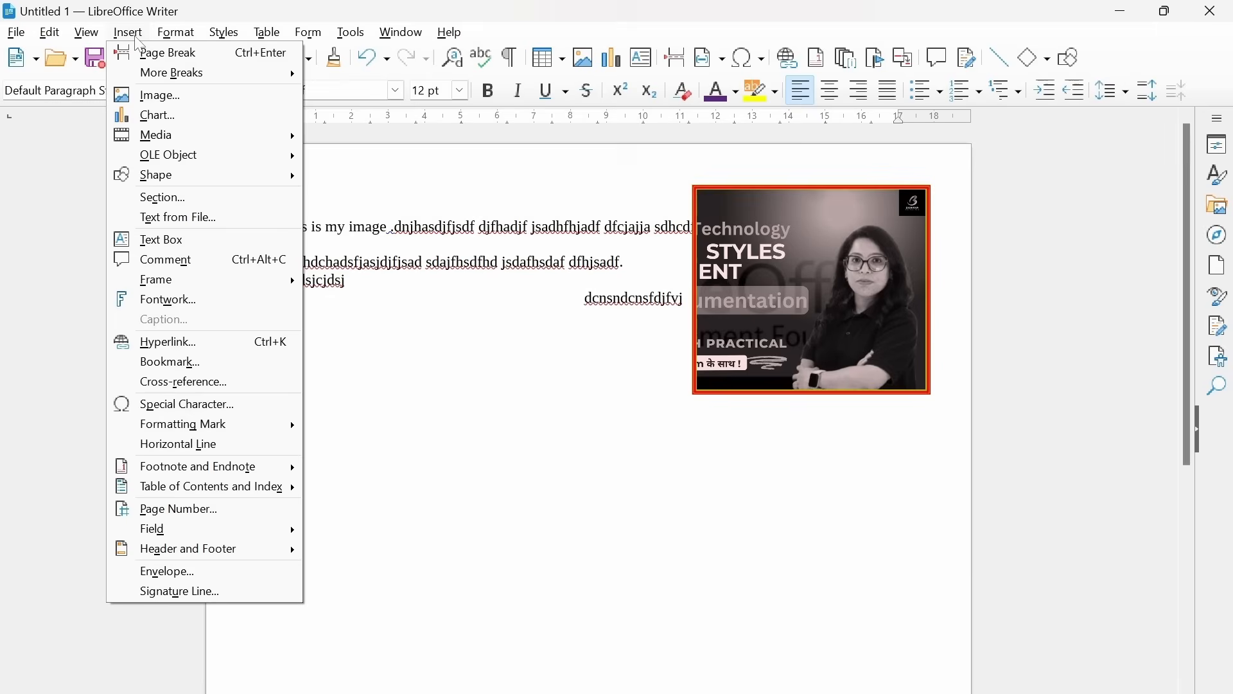
mouse_move(201, 177)
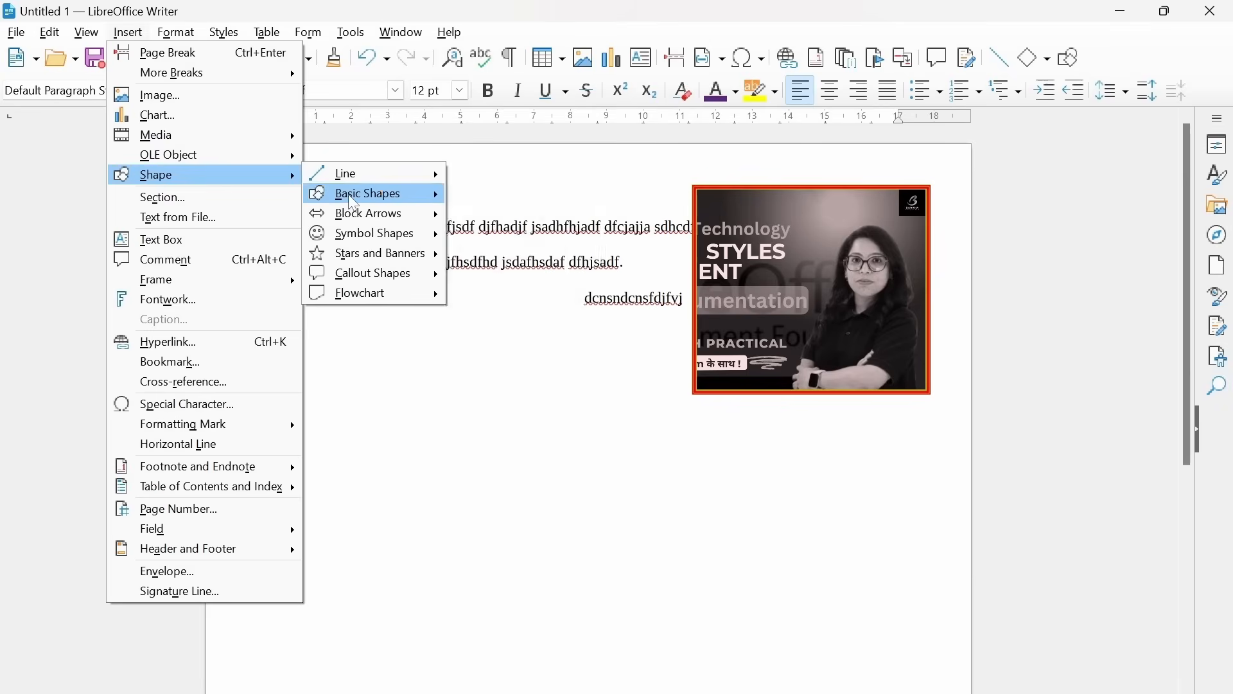
mouse_move(437, 201)
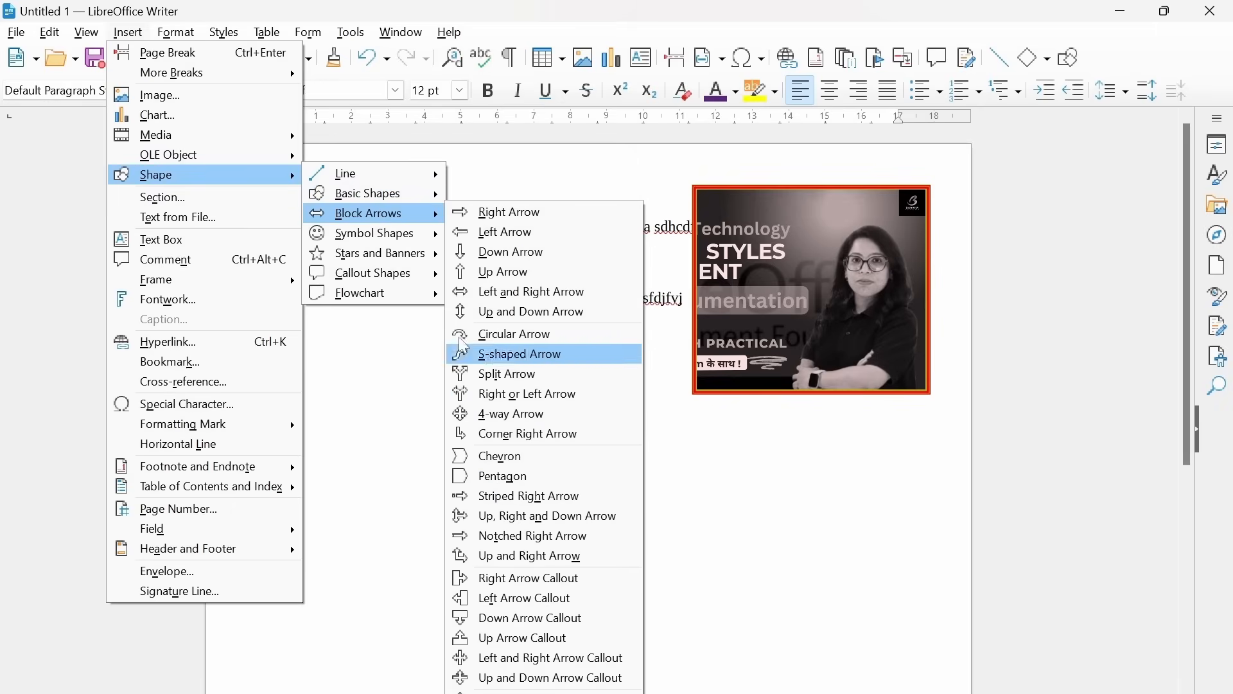
mouse_move(364, 243)
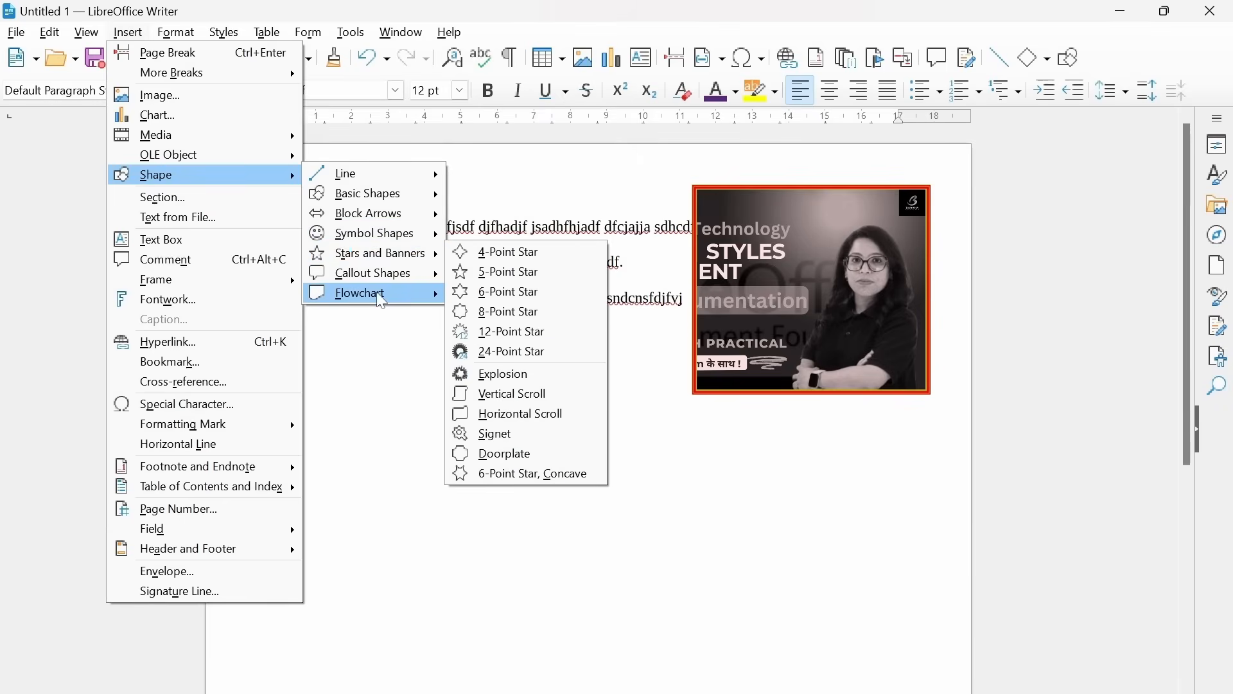
mouse_move(381, 299)
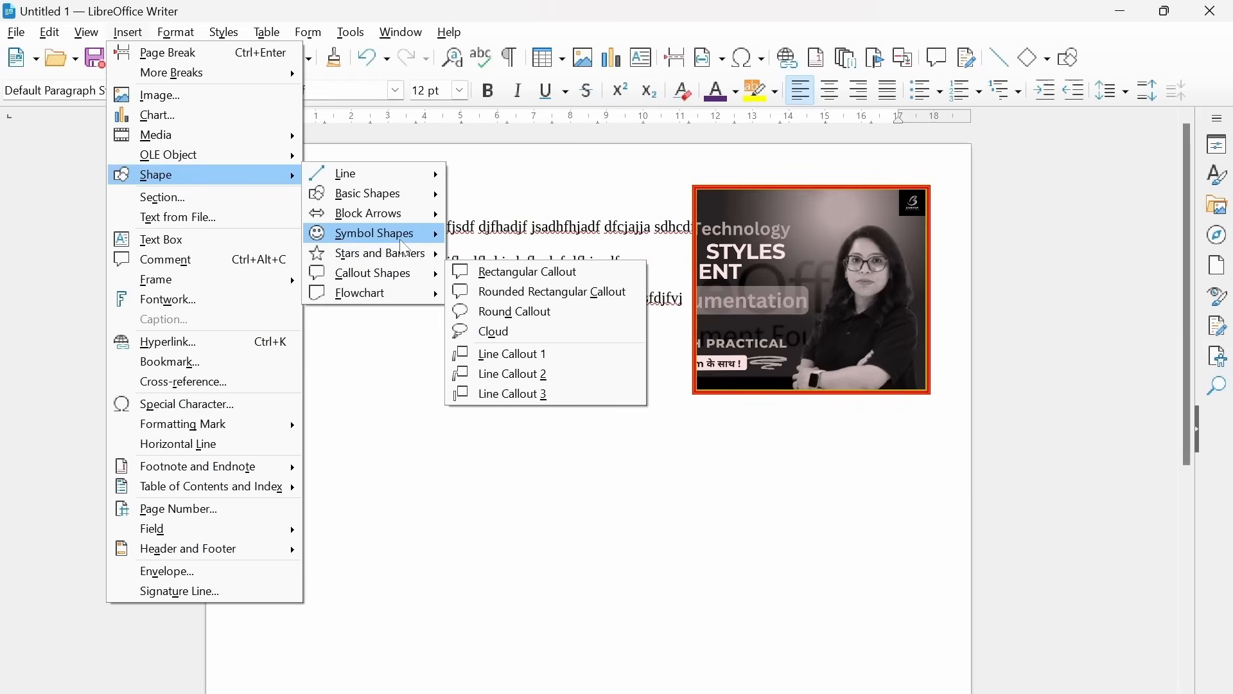
left_click(481, 232)
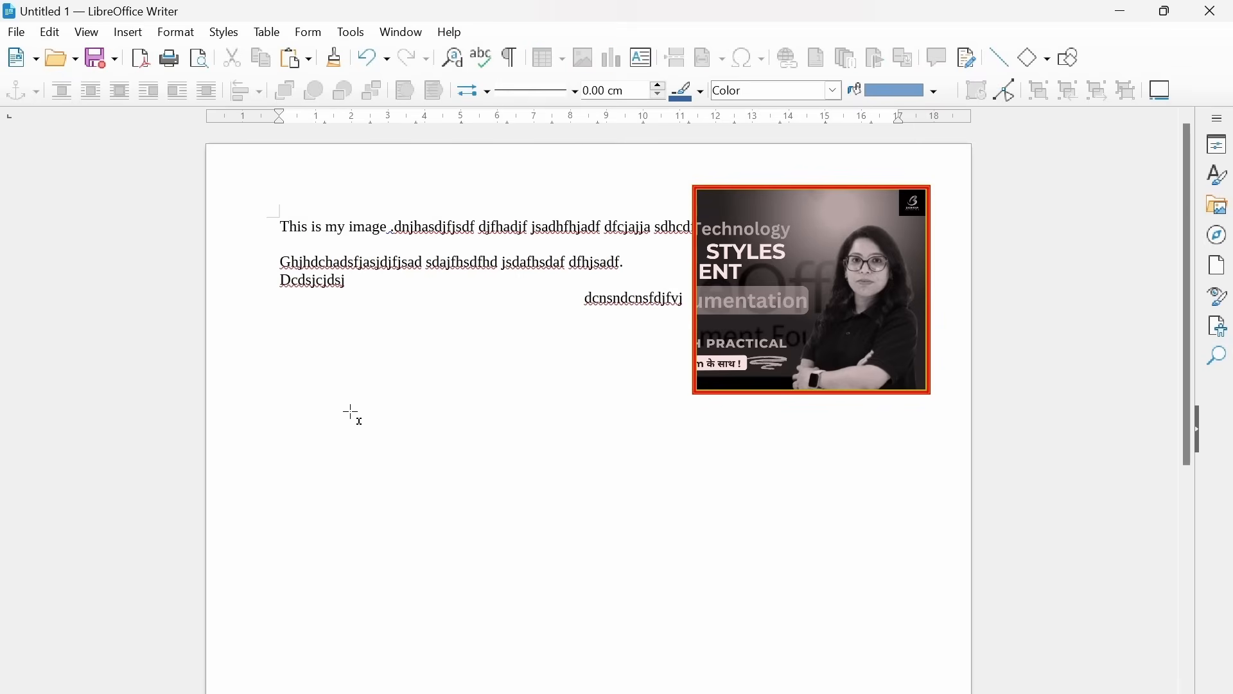
left_click_drag(309, 353, 632, 650)
scroll(556, 449, "down", 3)
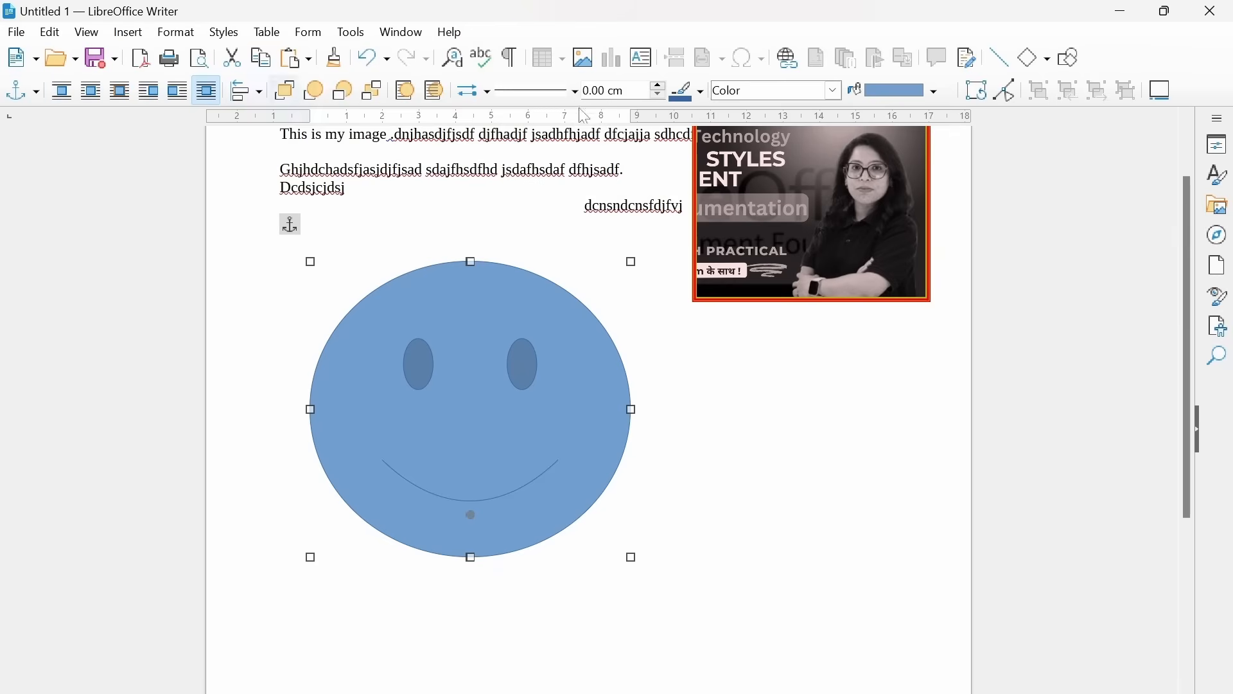
Step: Fill the smiley face with yellow and set its outline colour to black
left_click(700, 94)
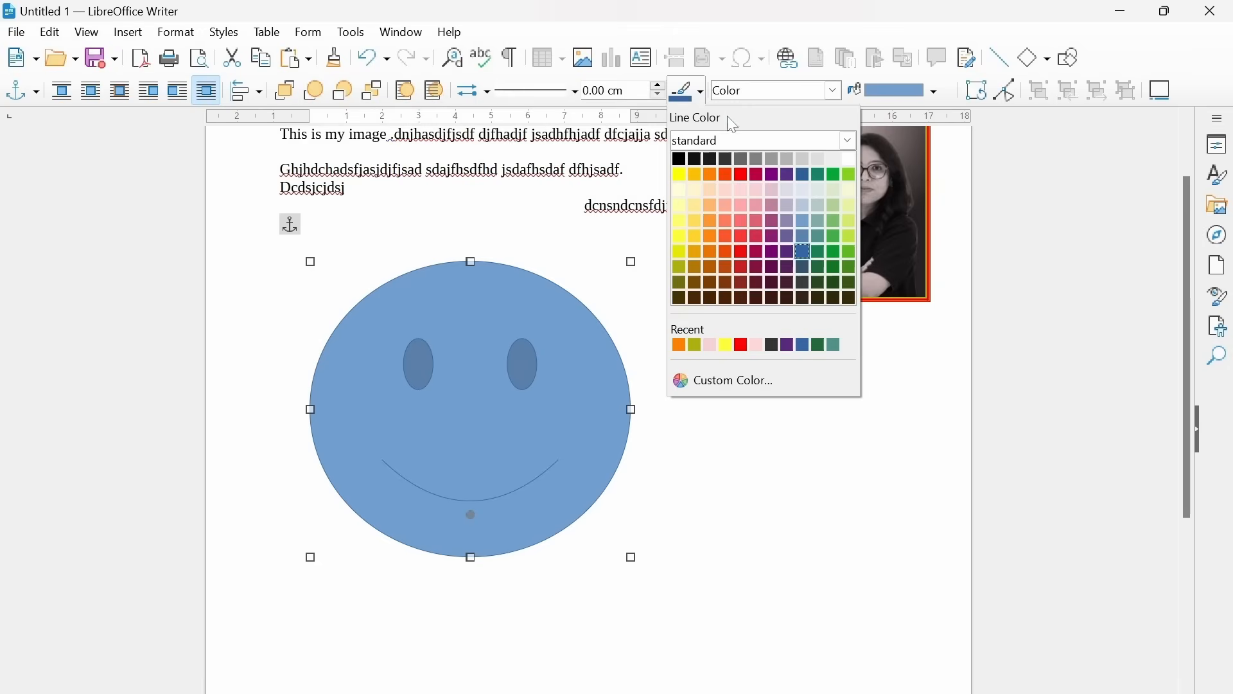
left_click(677, 170)
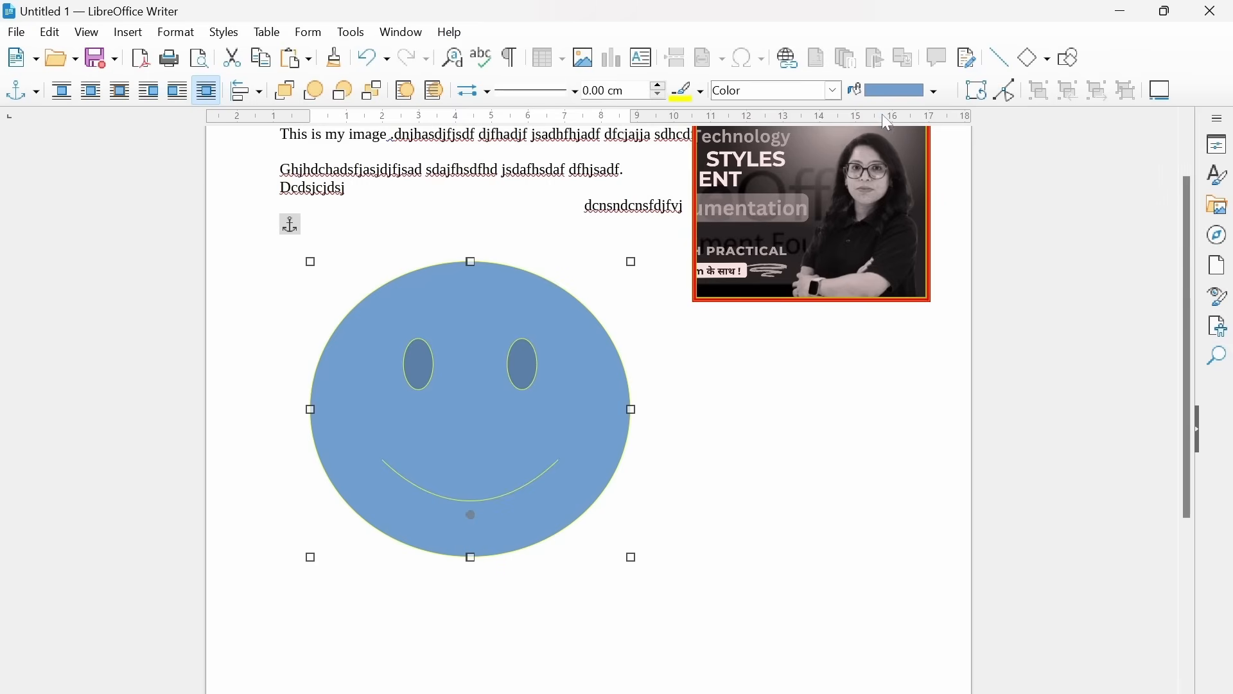
left_click(933, 92)
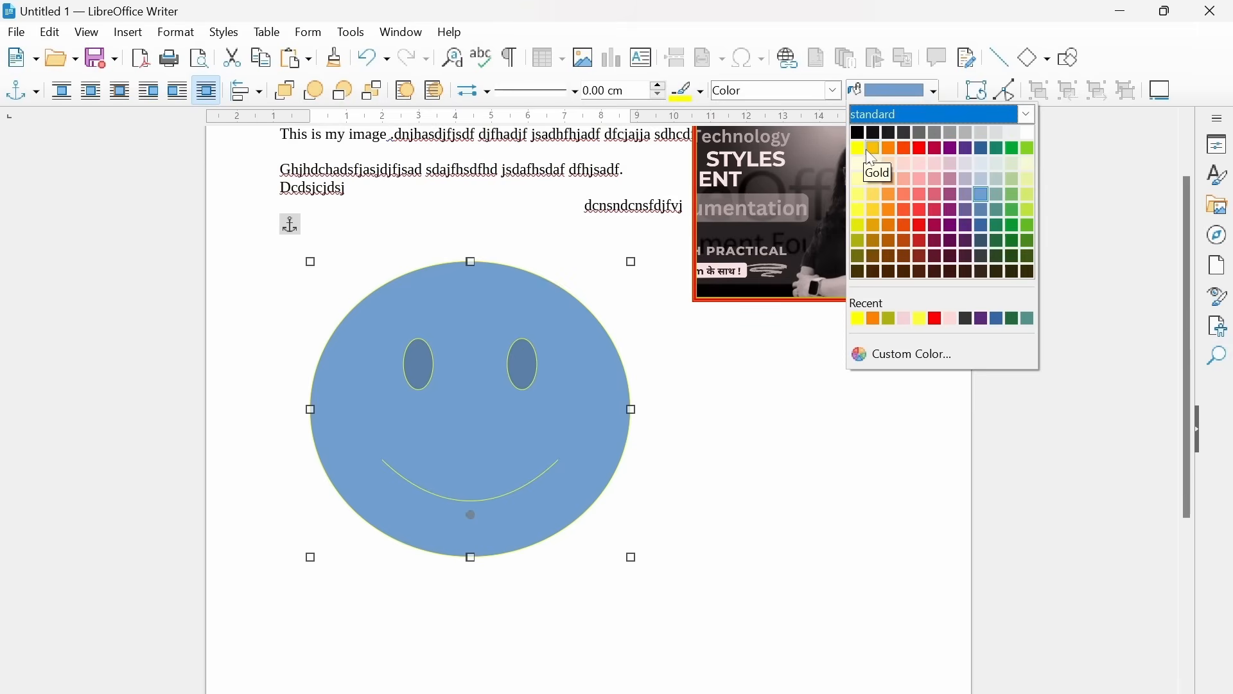
left_click(860, 149)
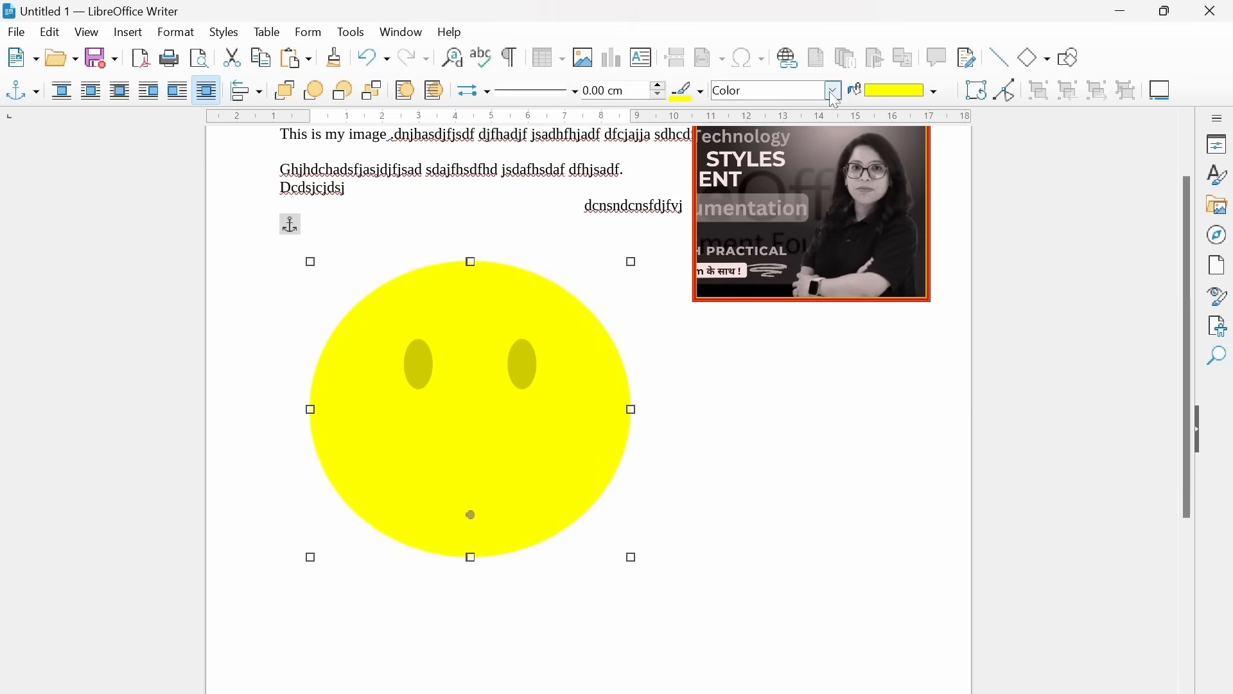
left_click(701, 92)
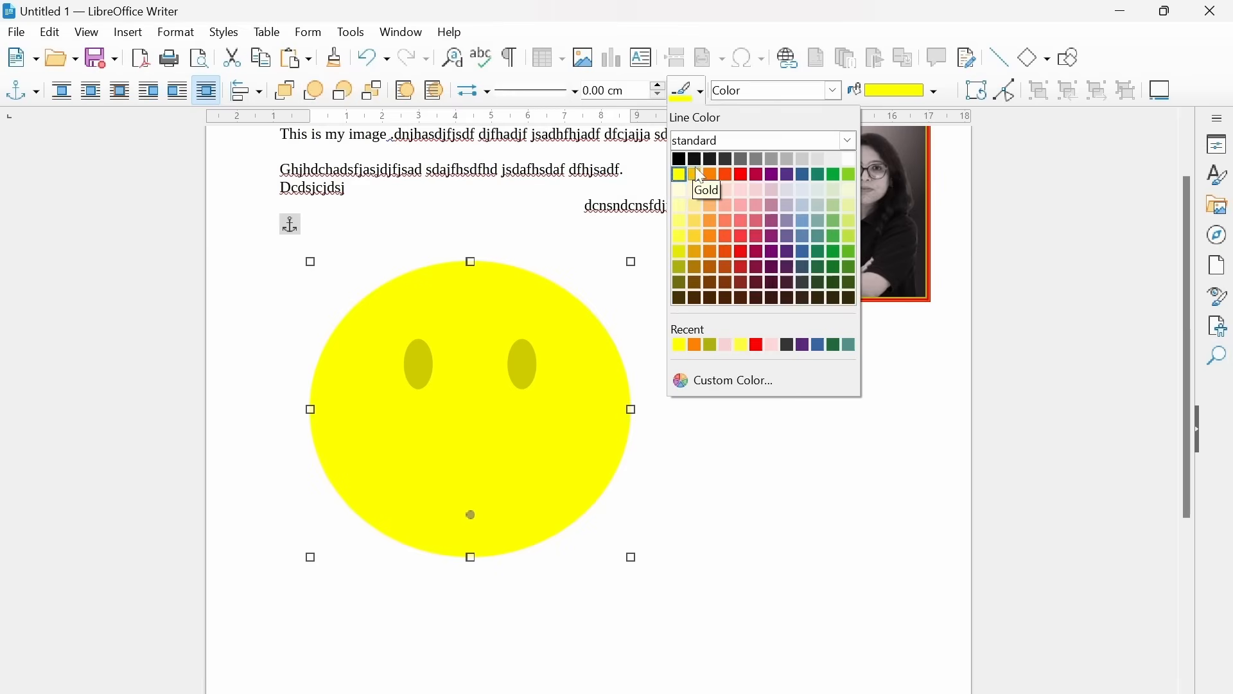
left_click(681, 160)
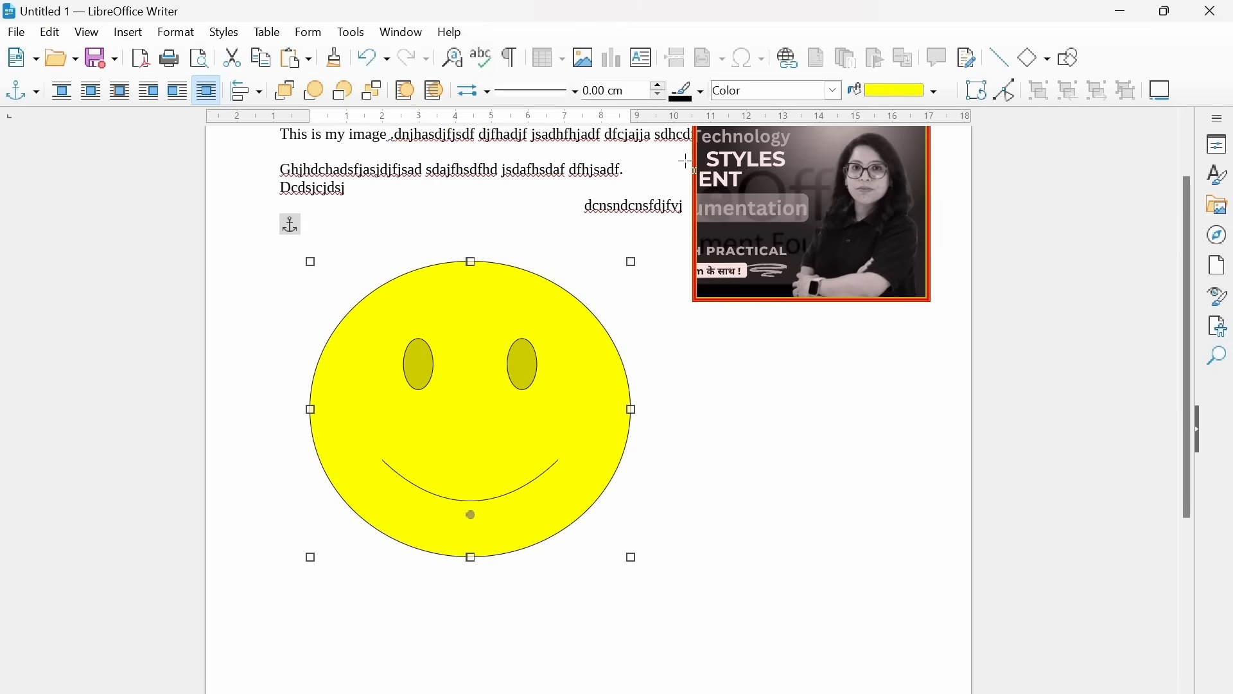
Step: Give the outline a fine dashed line style with 0.30 cm thickness
left_click(576, 94)
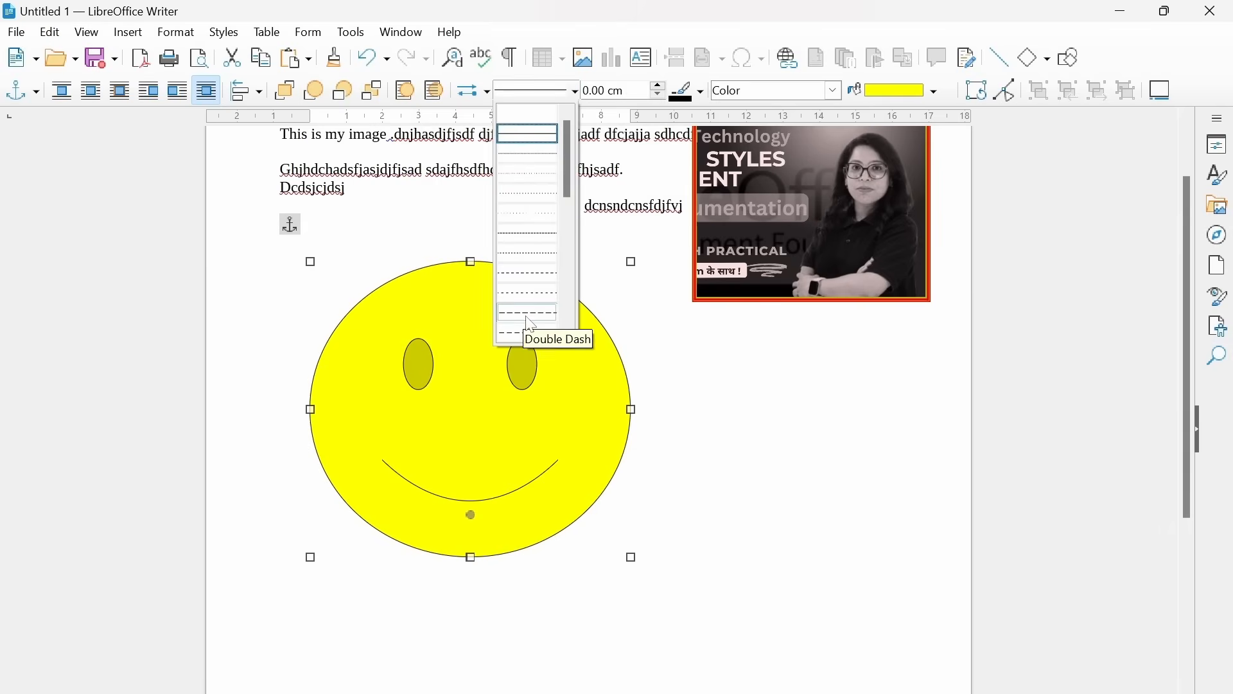
left_click_drag(573, 178, 575, 300)
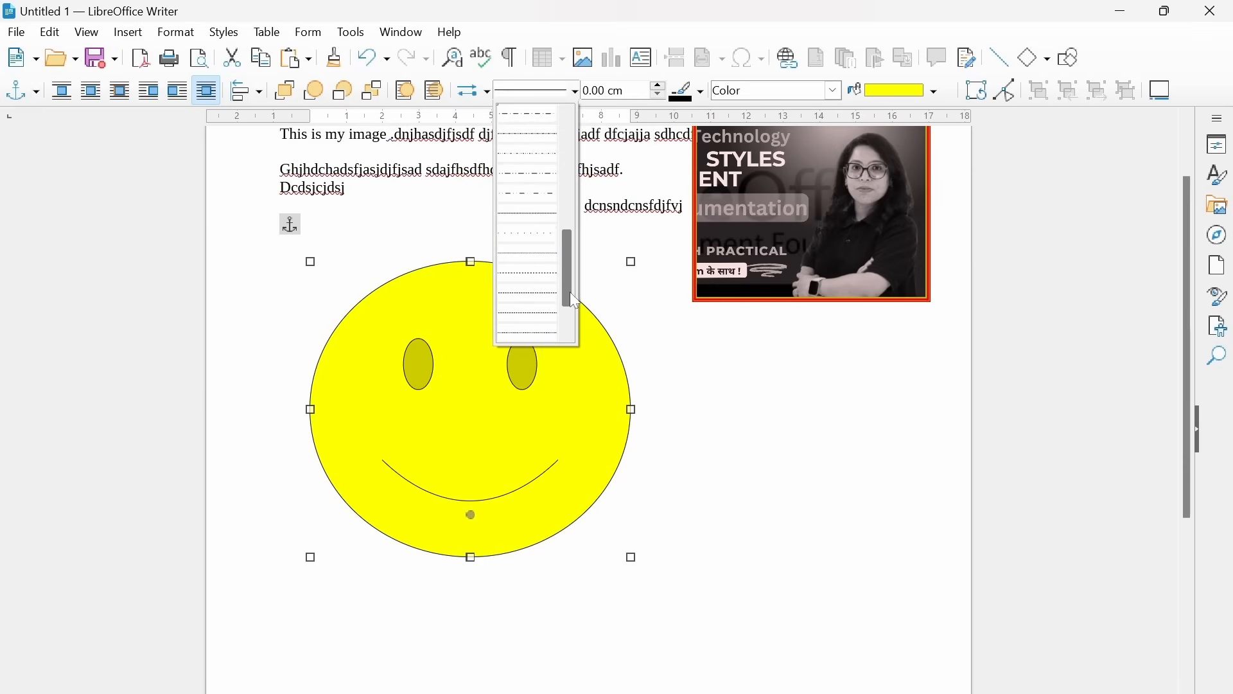
left_click(545, 152)
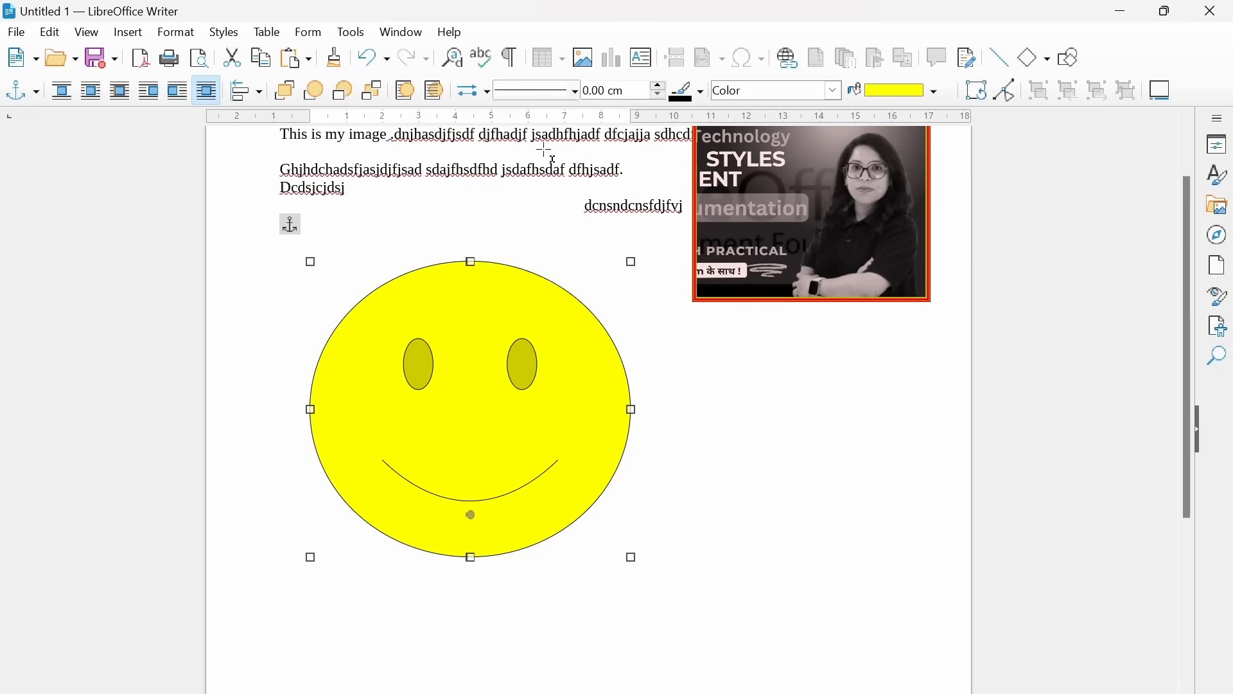
left_click(661, 86)
left_click(661, 86)
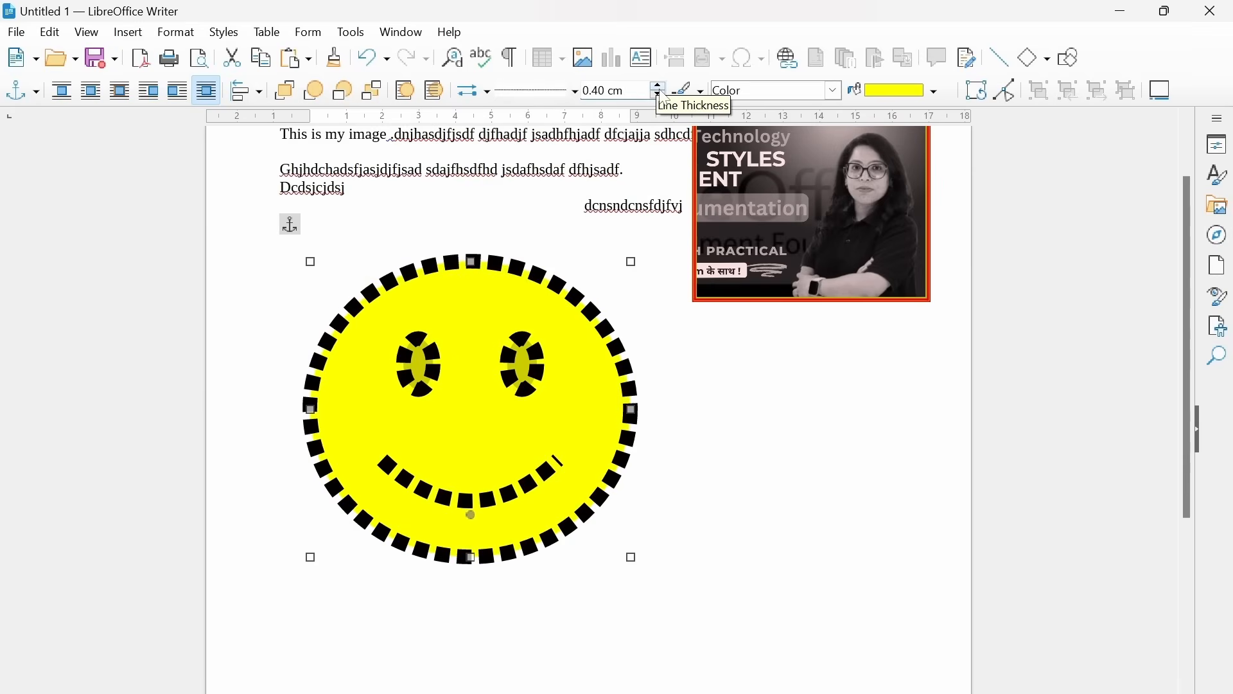
left_click(659, 95)
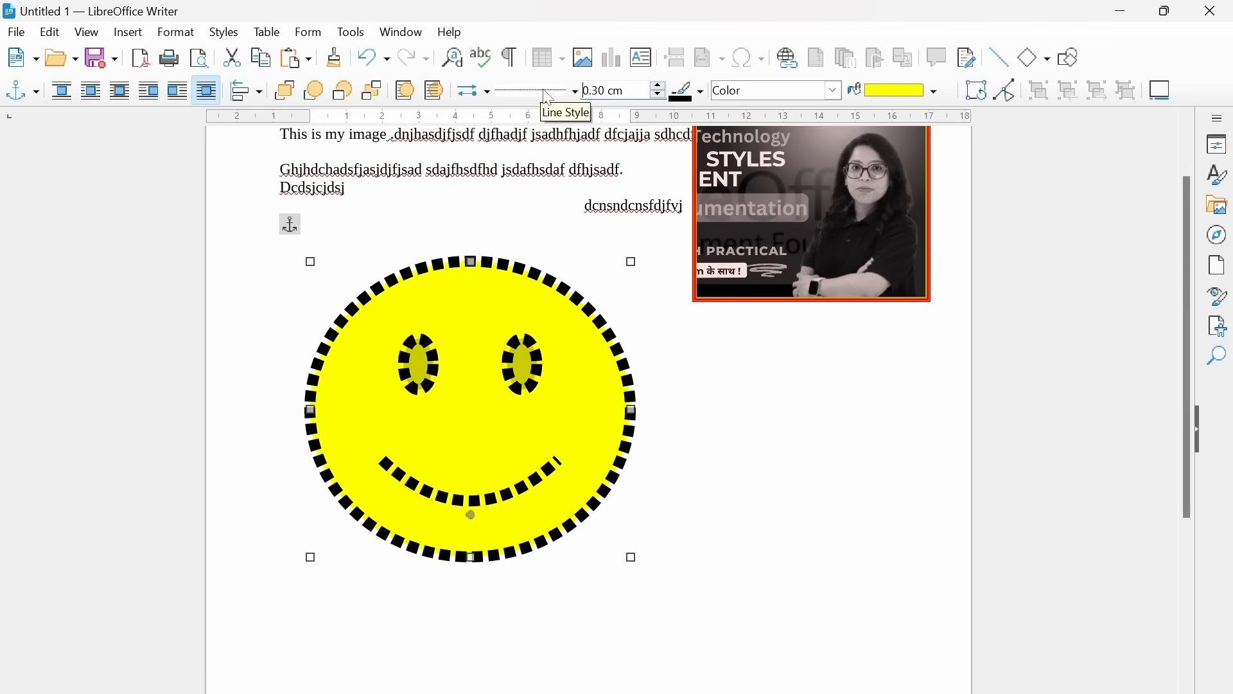
left_click(574, 91)
scroll(535, 166, "up", 5)
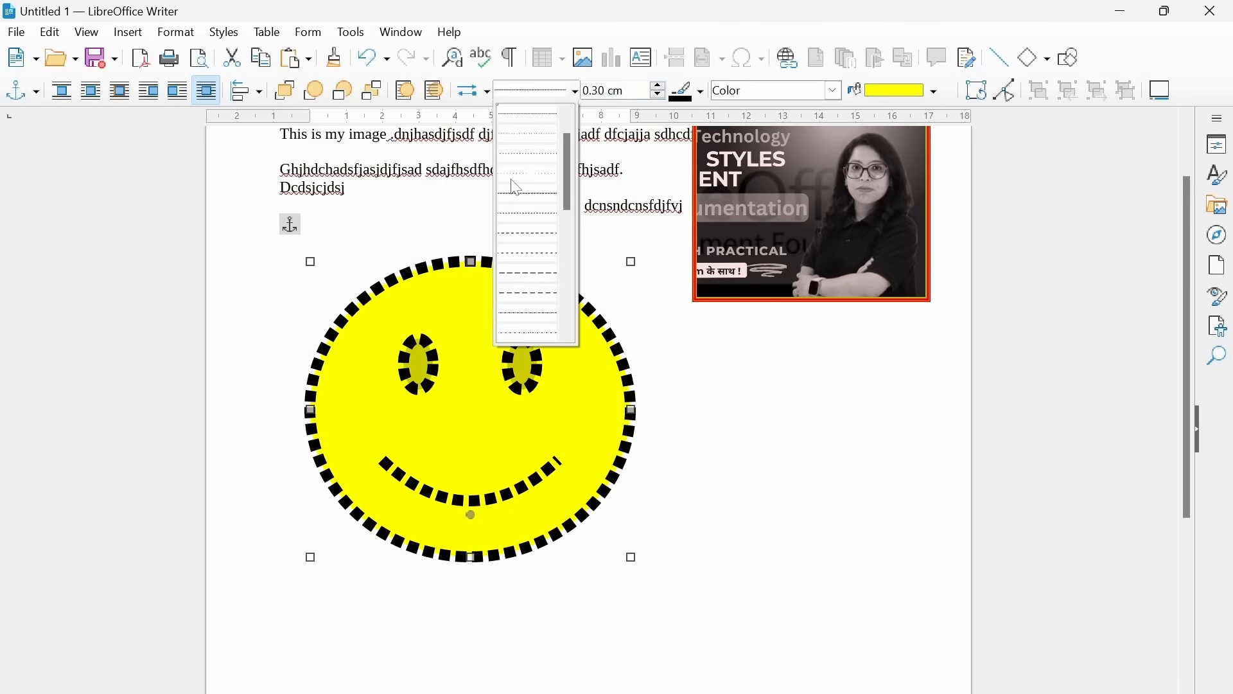
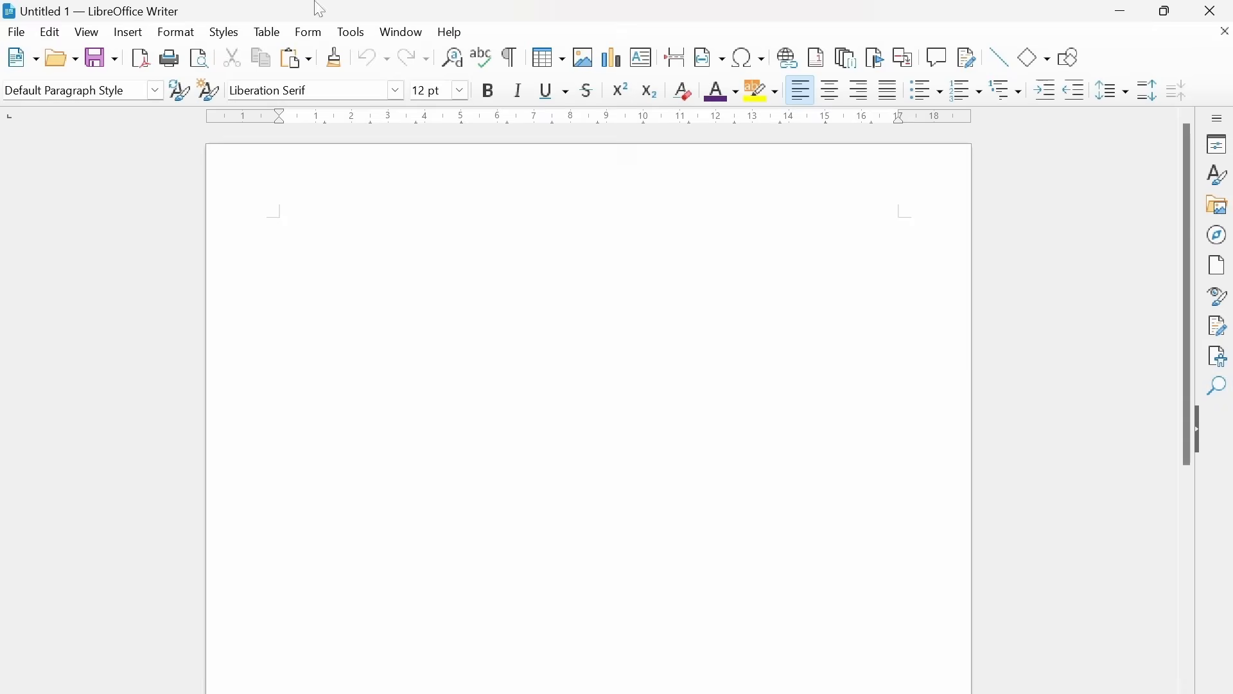
Step: Open the Templates dialog from File > New, listing templates such as CV, Resume and Letter Template
left_click(19, 41)
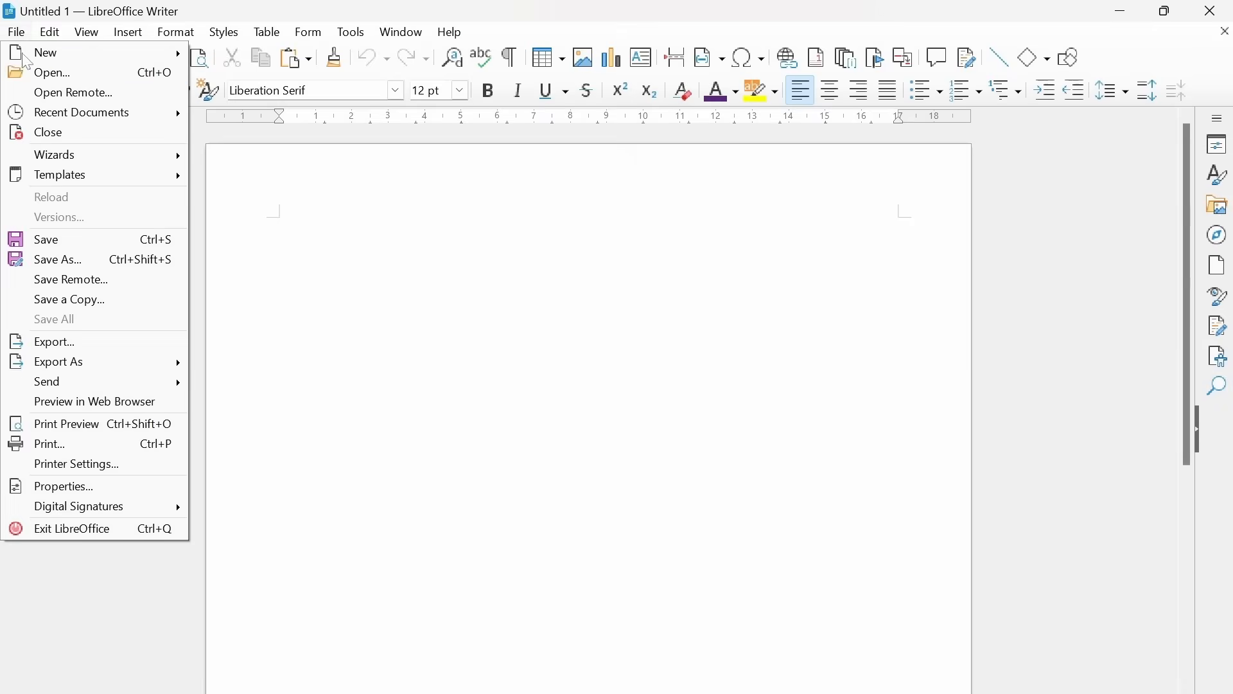
mouse_move(87, 32)
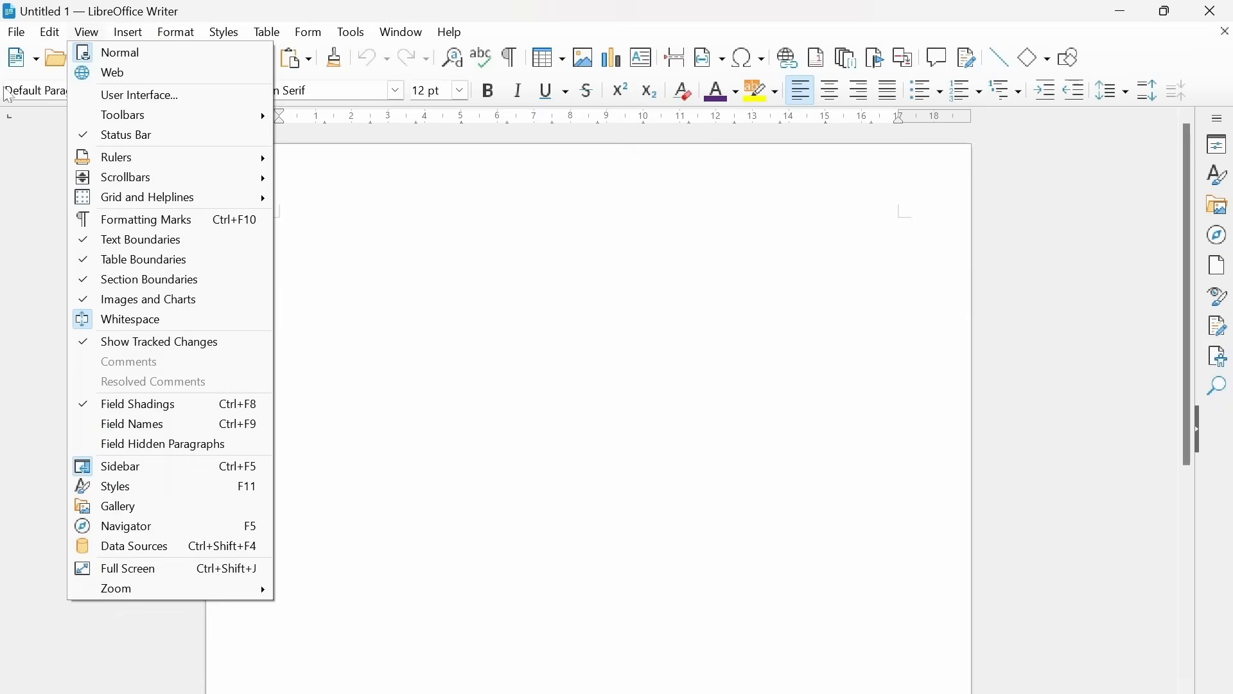
mouse_move(16, 33)
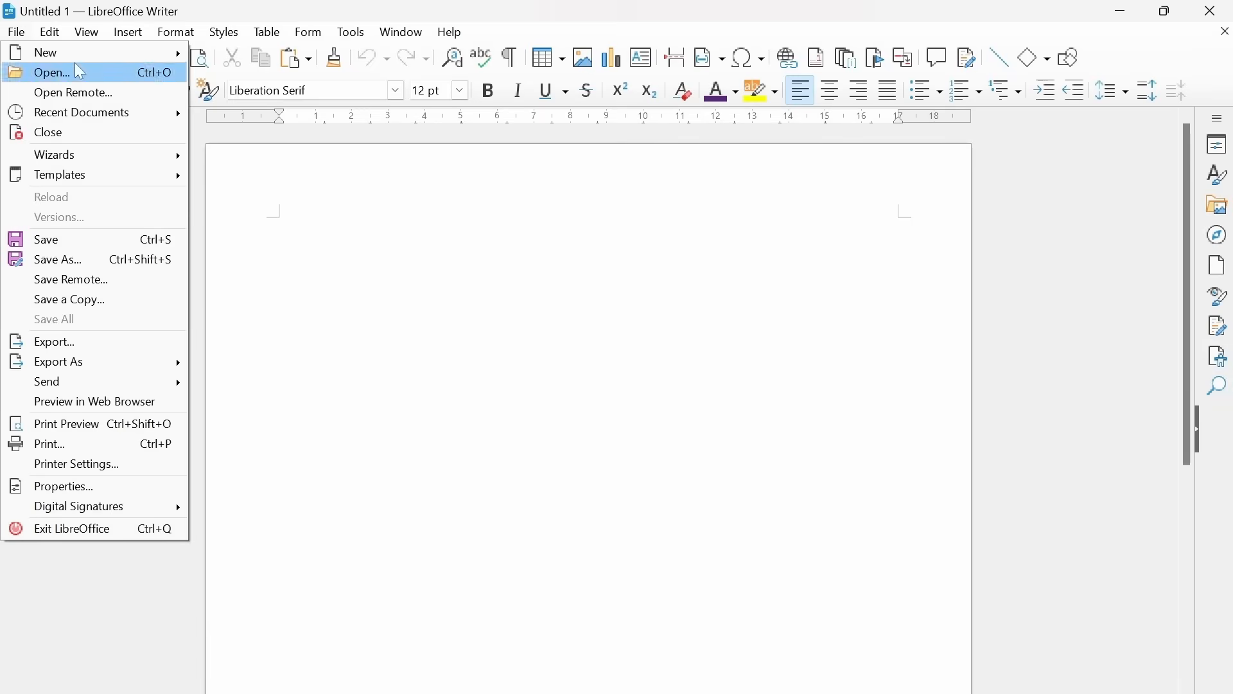
mouse_move(60, 56)
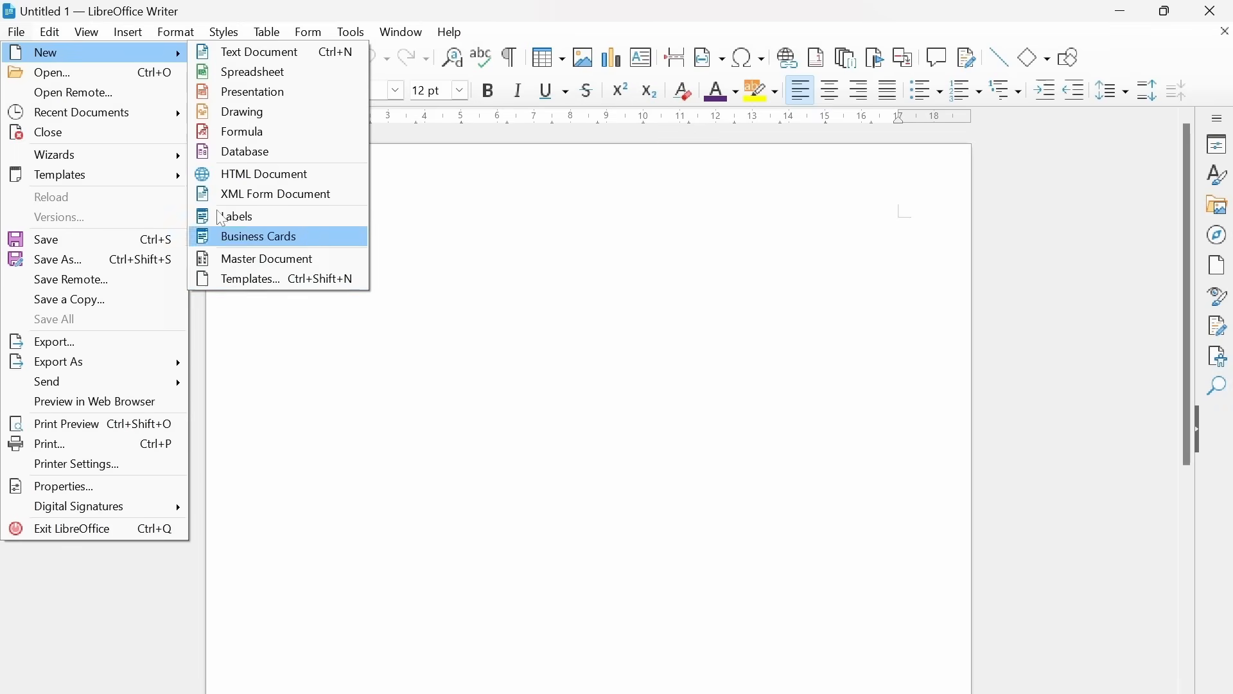
left_click(51, 40)
left_click(9, 28)
mouse_move(83, 55)
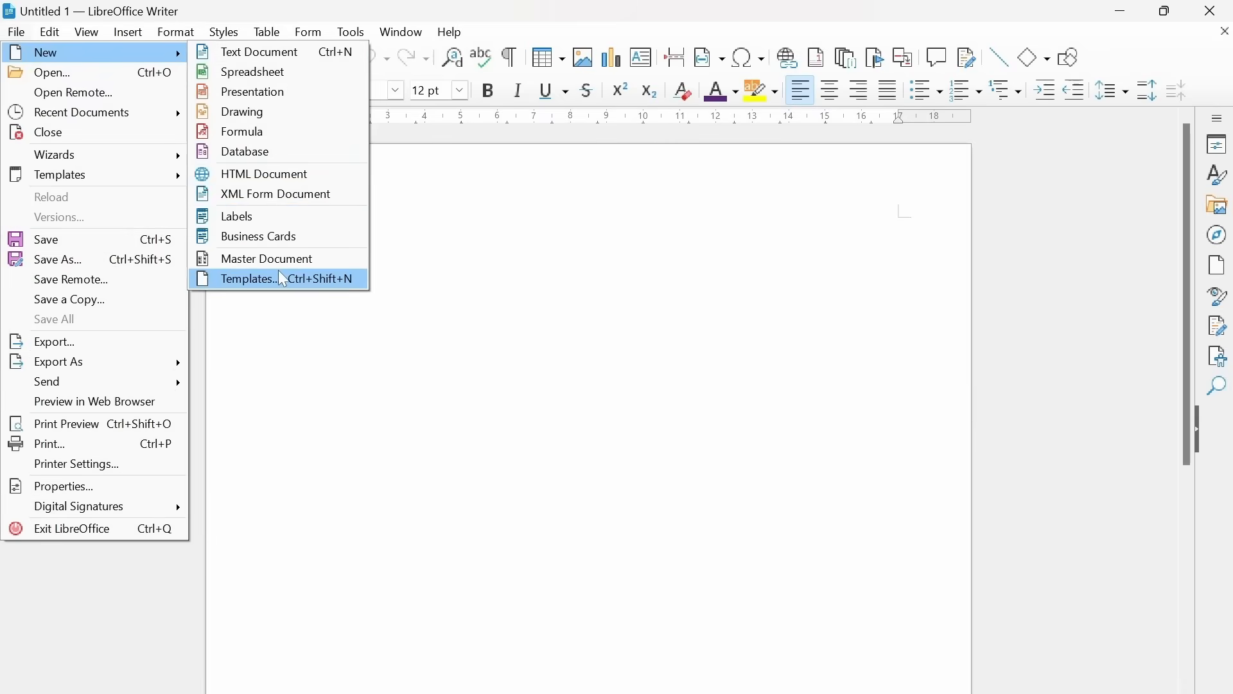
left_click(287, 284)
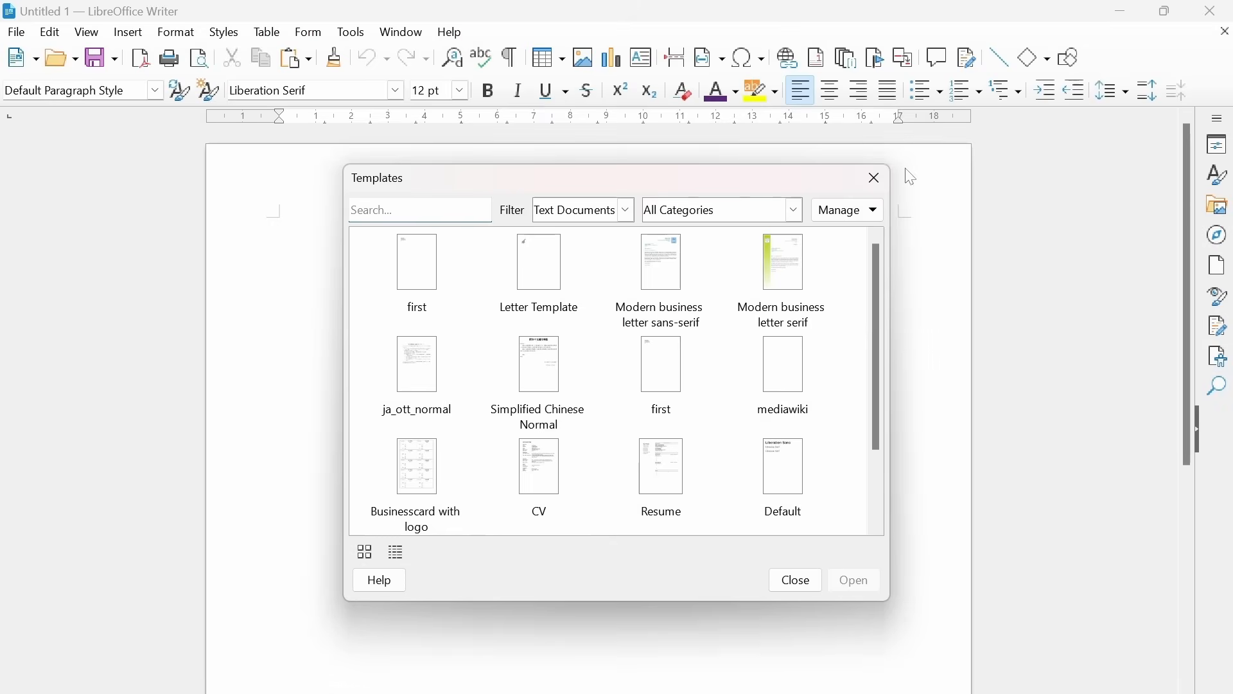
left_click(876, 178)
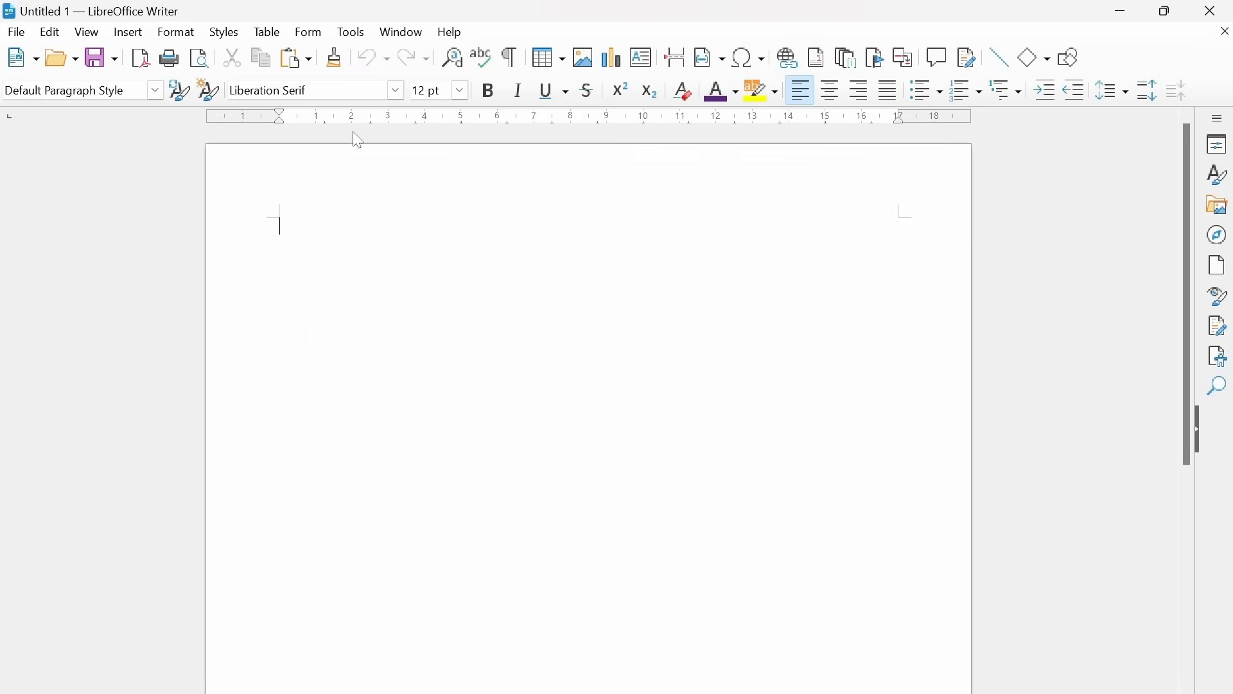
left_click(38, 61)
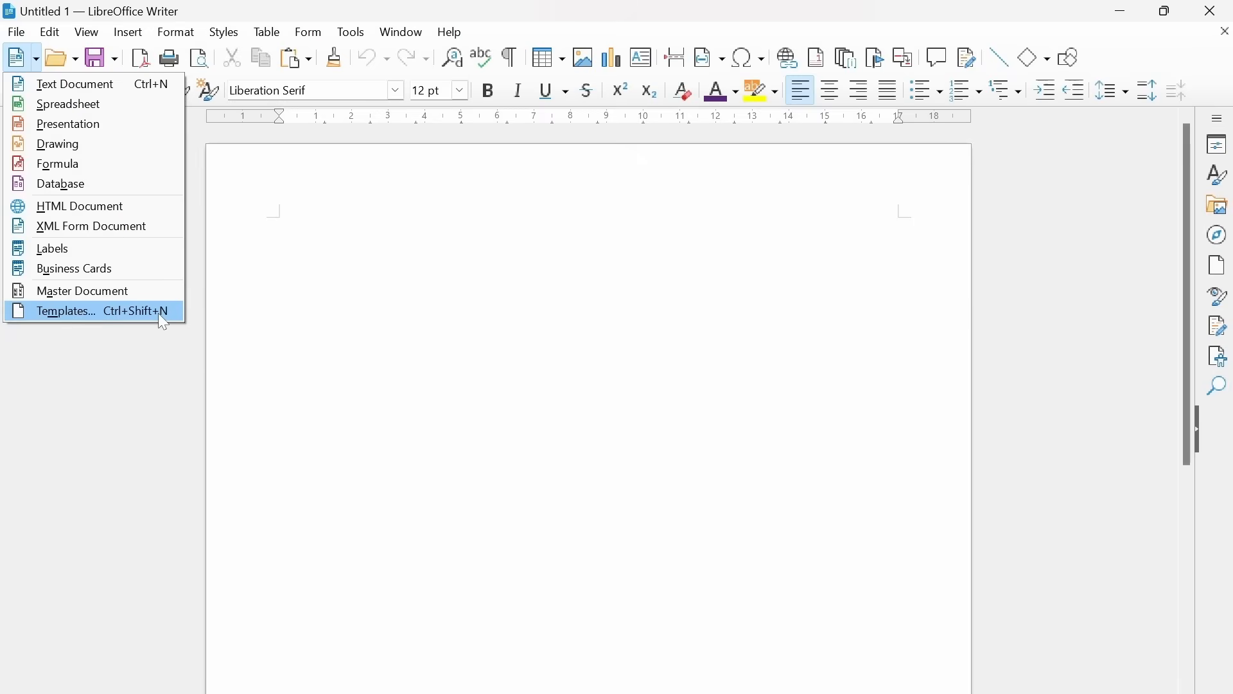
left_click(97, 312)
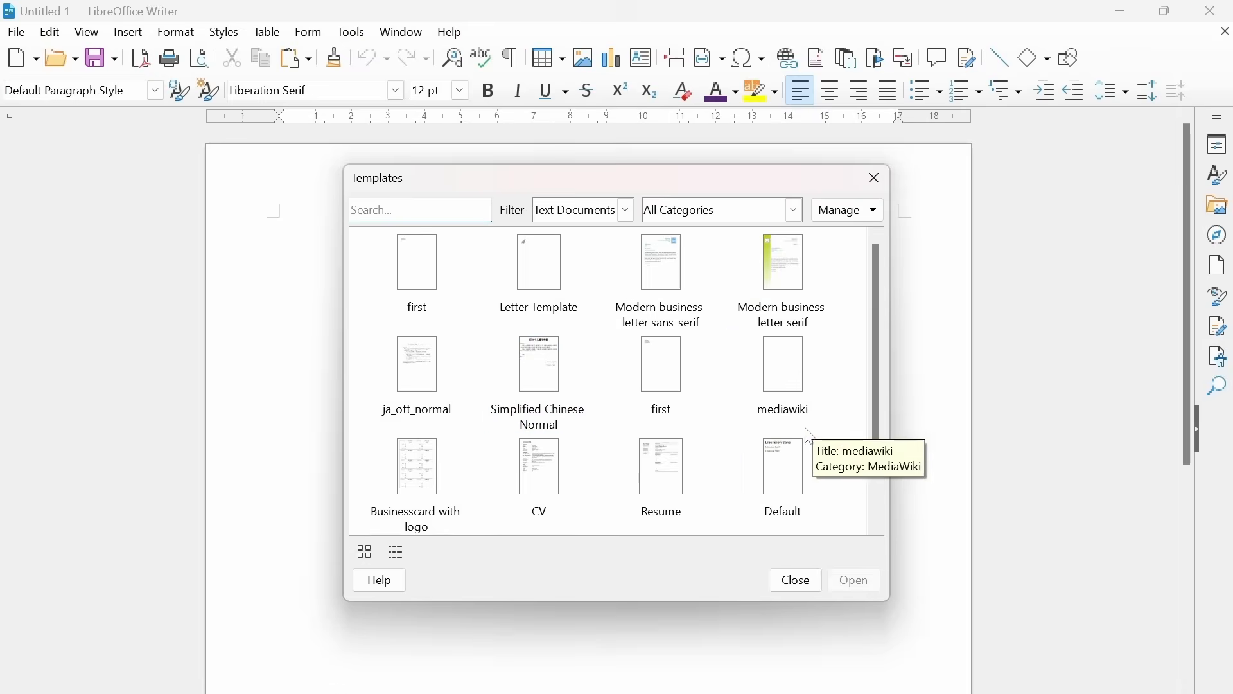
Step: Select the Resume template and open it as a new document, Untitled 2
left_click_drag(881, 407, 880, 464)
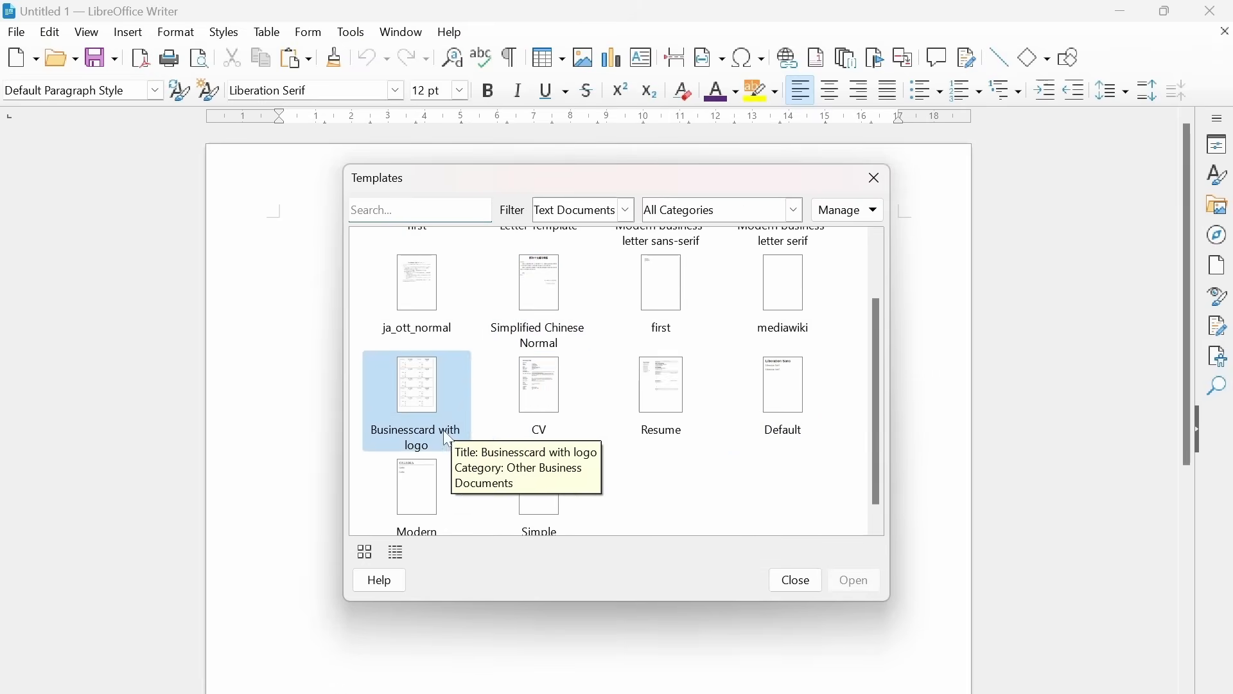
scroll(449, 440, "down", 1)
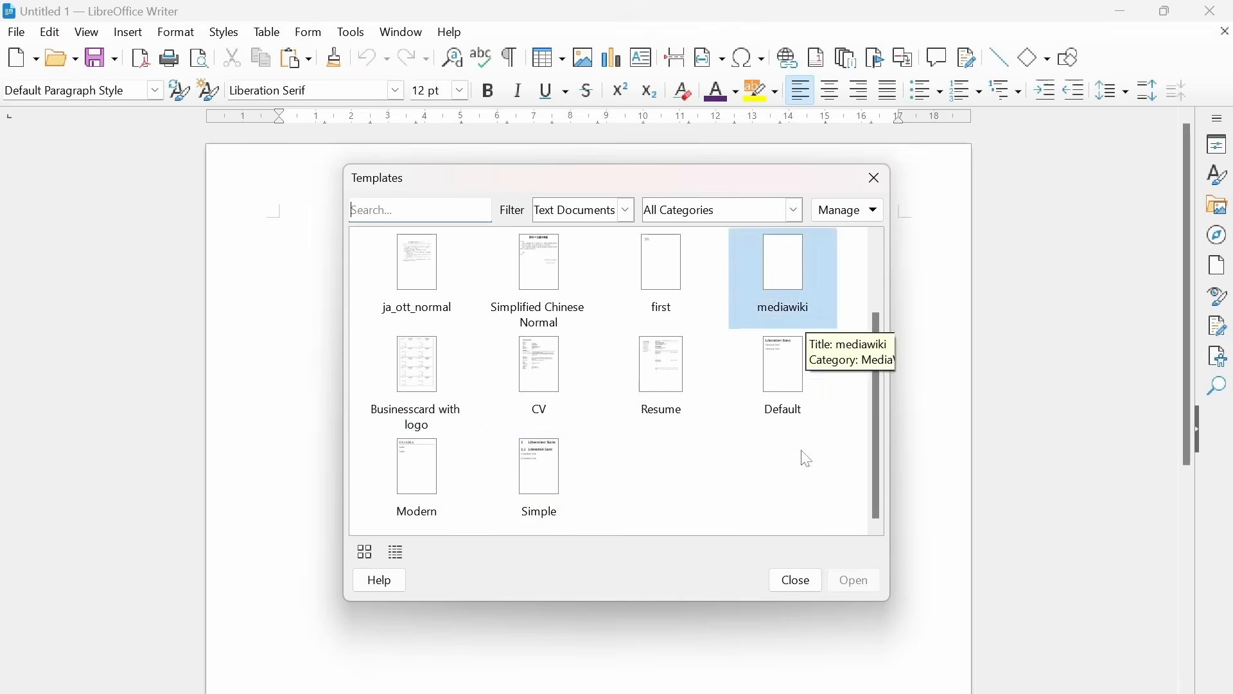
scroll(640, 490, "up", 3)
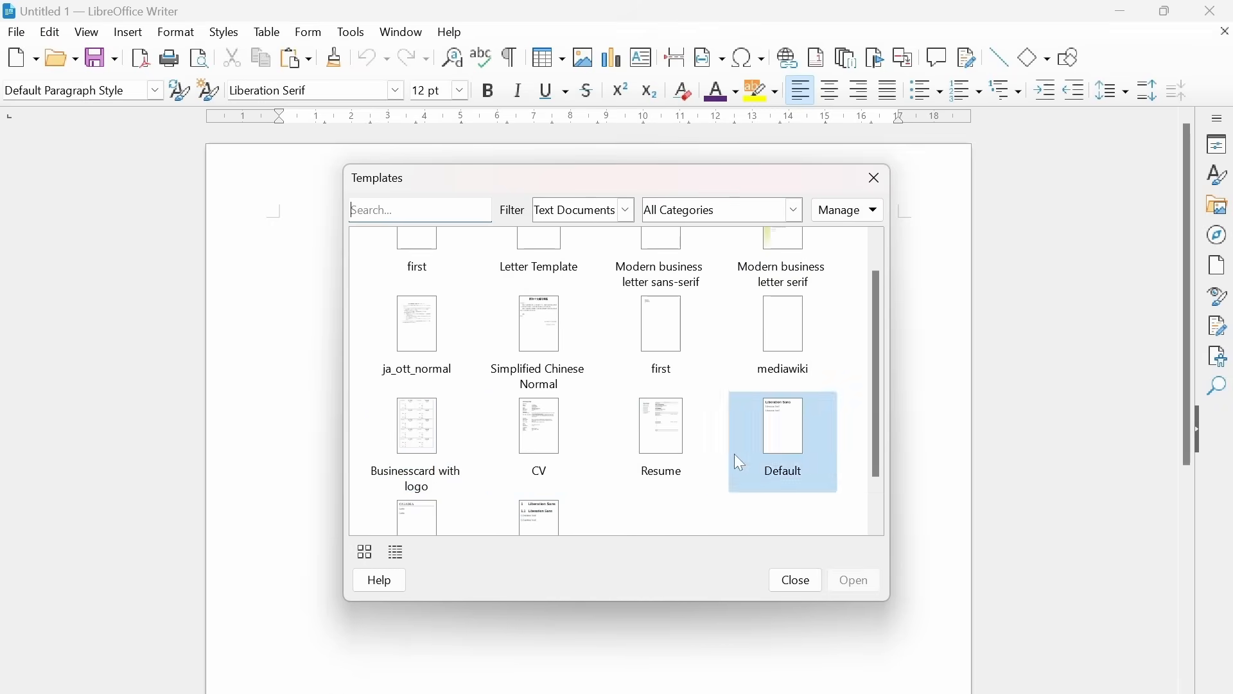
left_click(666, 458)
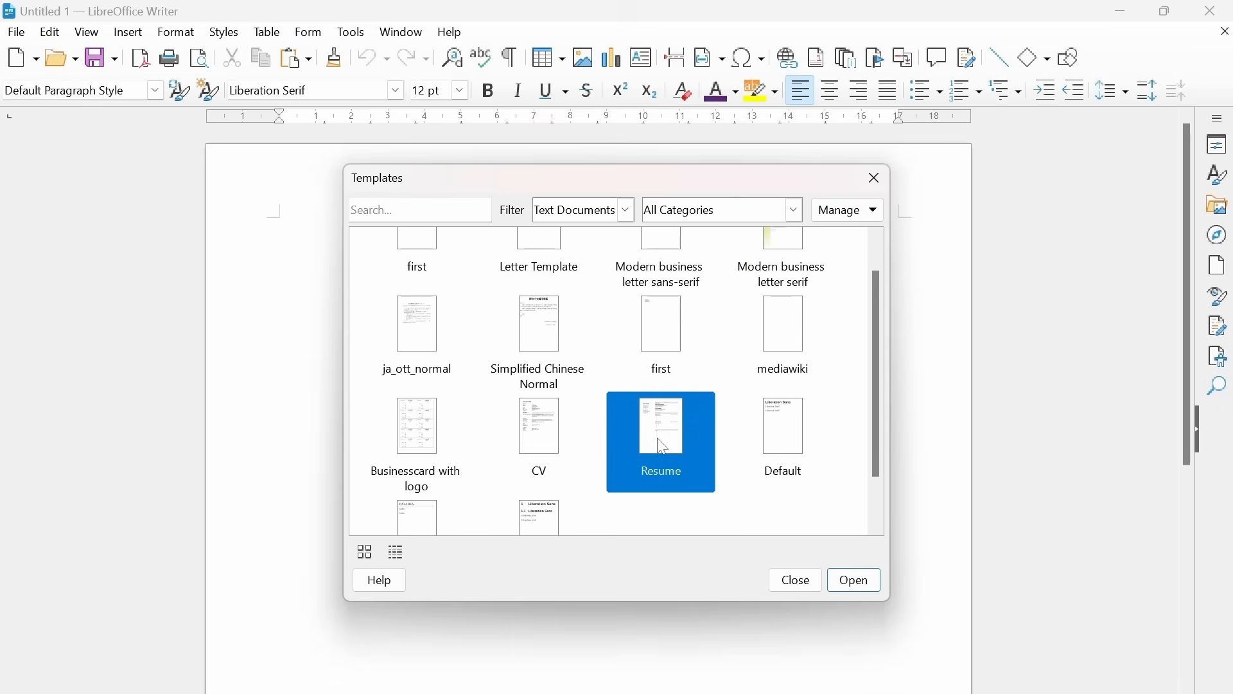
left_click(857, 581)
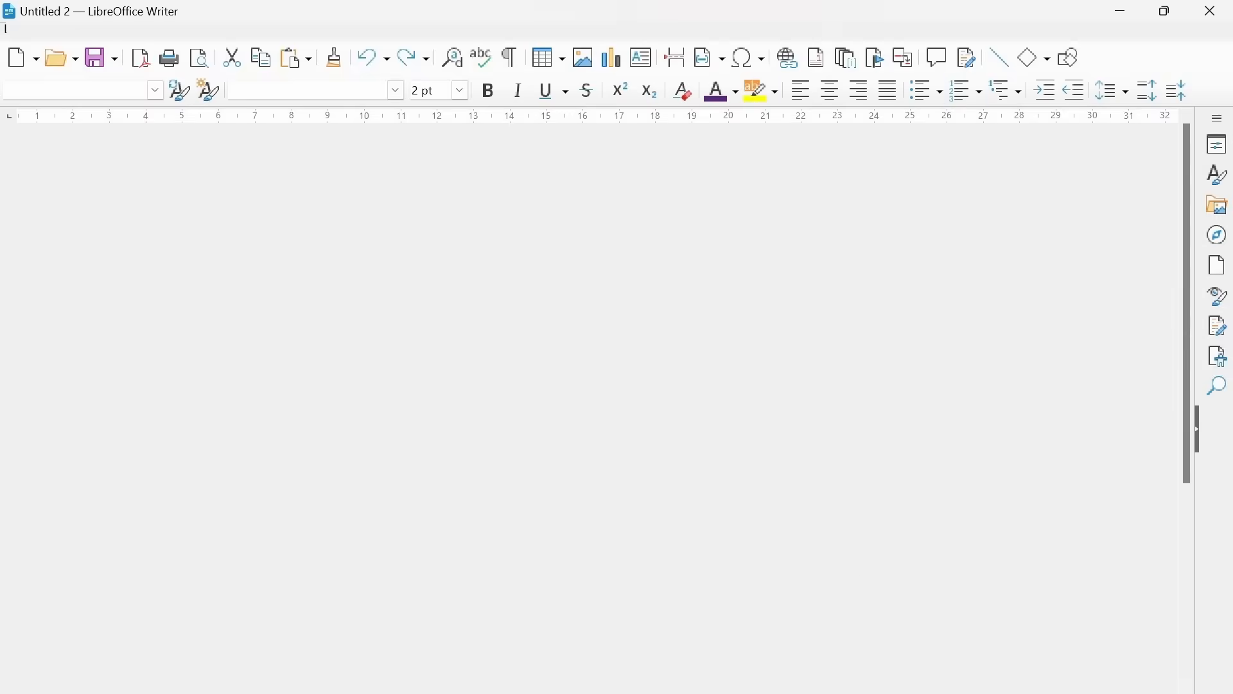
scroll(589, 411, "down", 10)
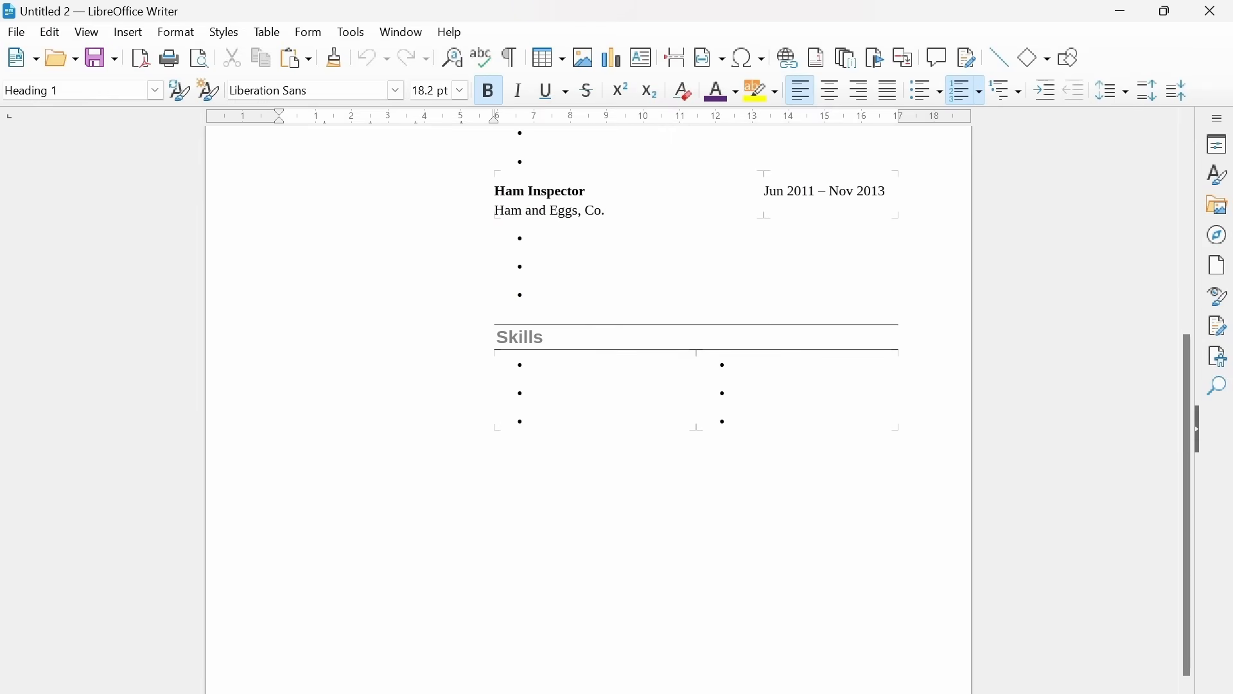
scroll(589, 411, "up", 10)
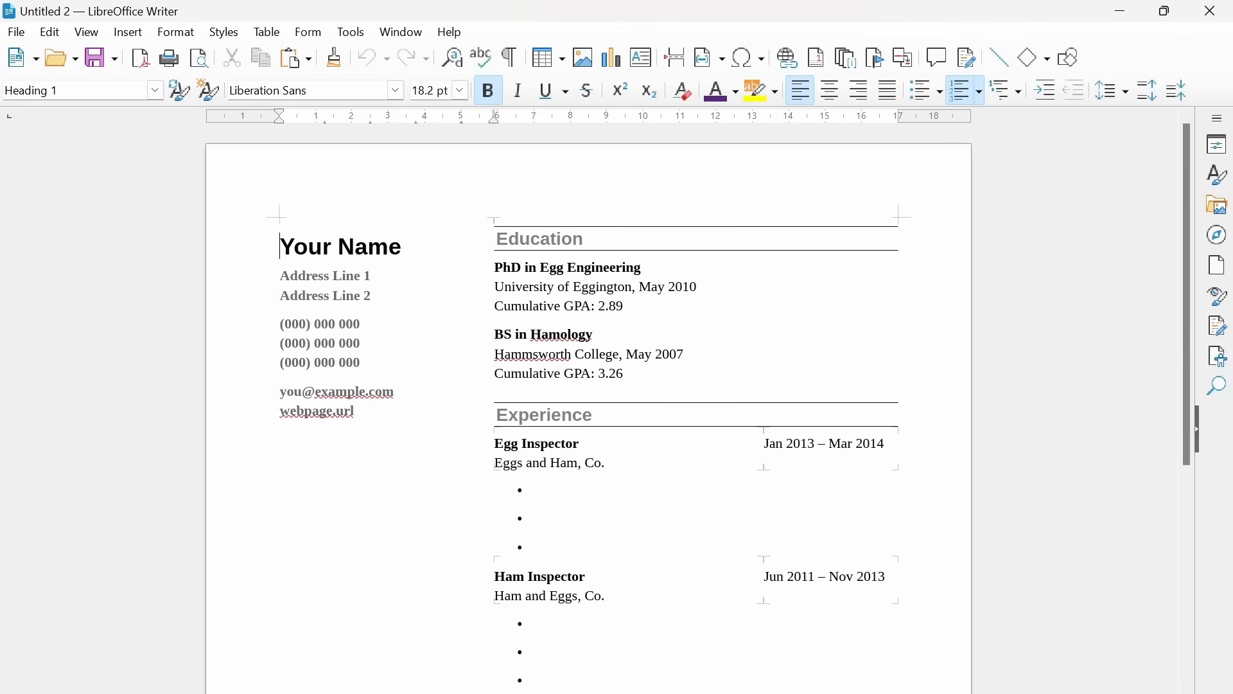
scroll(589, 411, "down", 3)
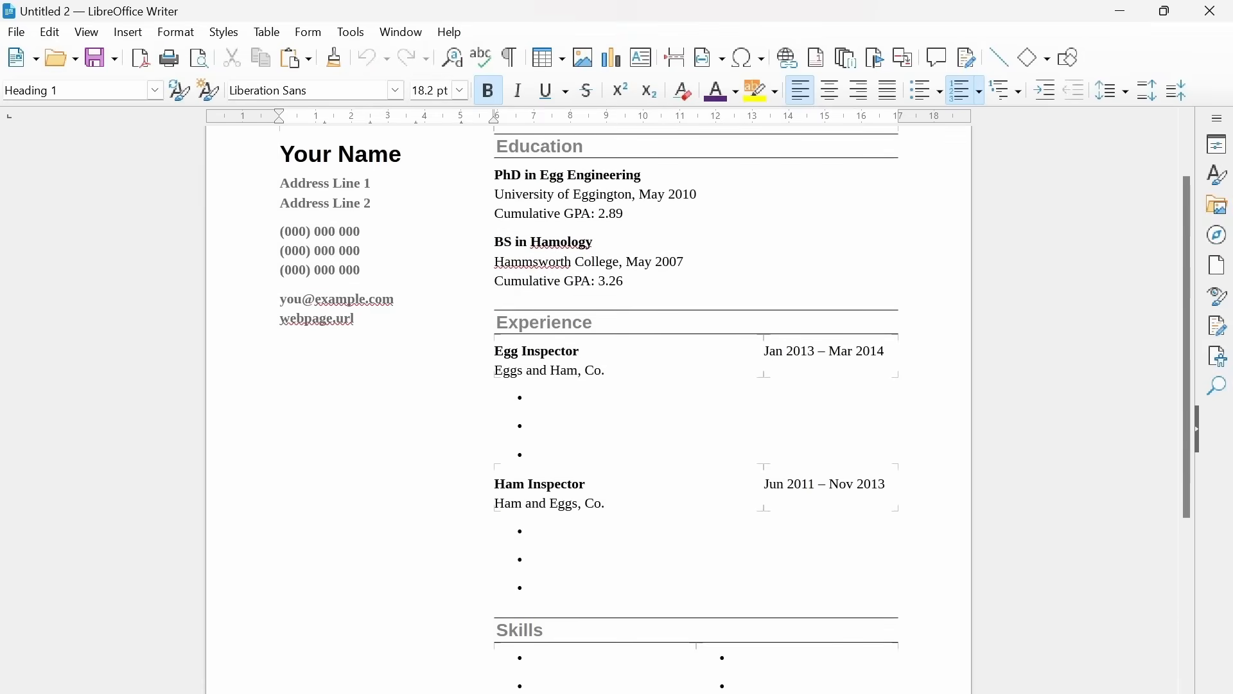
scroll(589, 411, "up", 3)
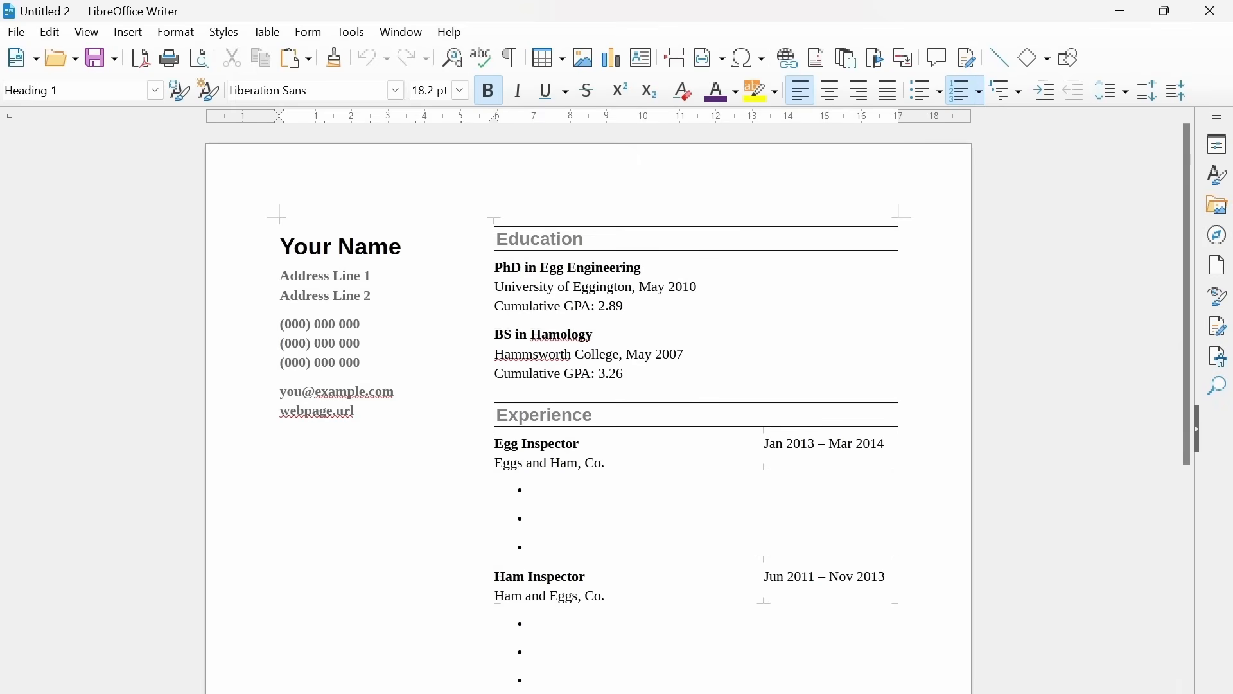
Step: Replace 'Your Name' with the user's full name and 'Address Line 1' with their city on its own line
key("End")
key("BackSpace")
key("BackSpace")
key("BackSpace")
key("BackSpace")
key("BackSpace")
key("BackSpace")
key("BackSpace")
key("BackSpace")
key("BackSpace")
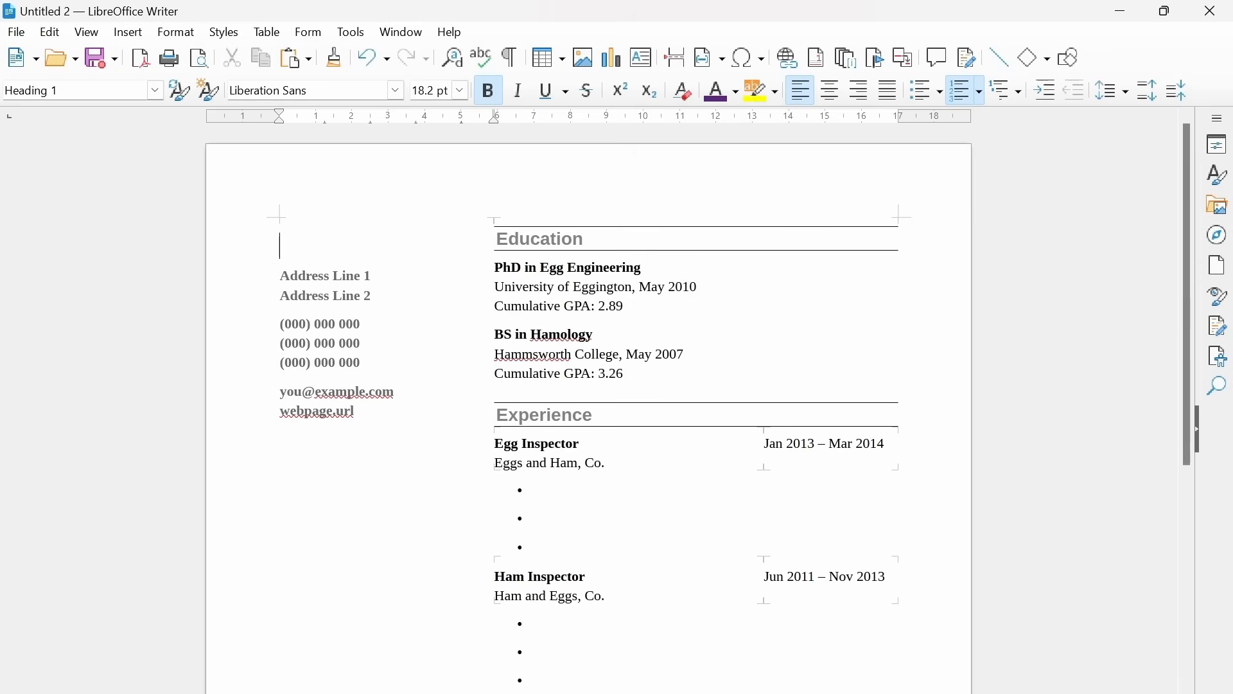
type("Barkha Gupta")
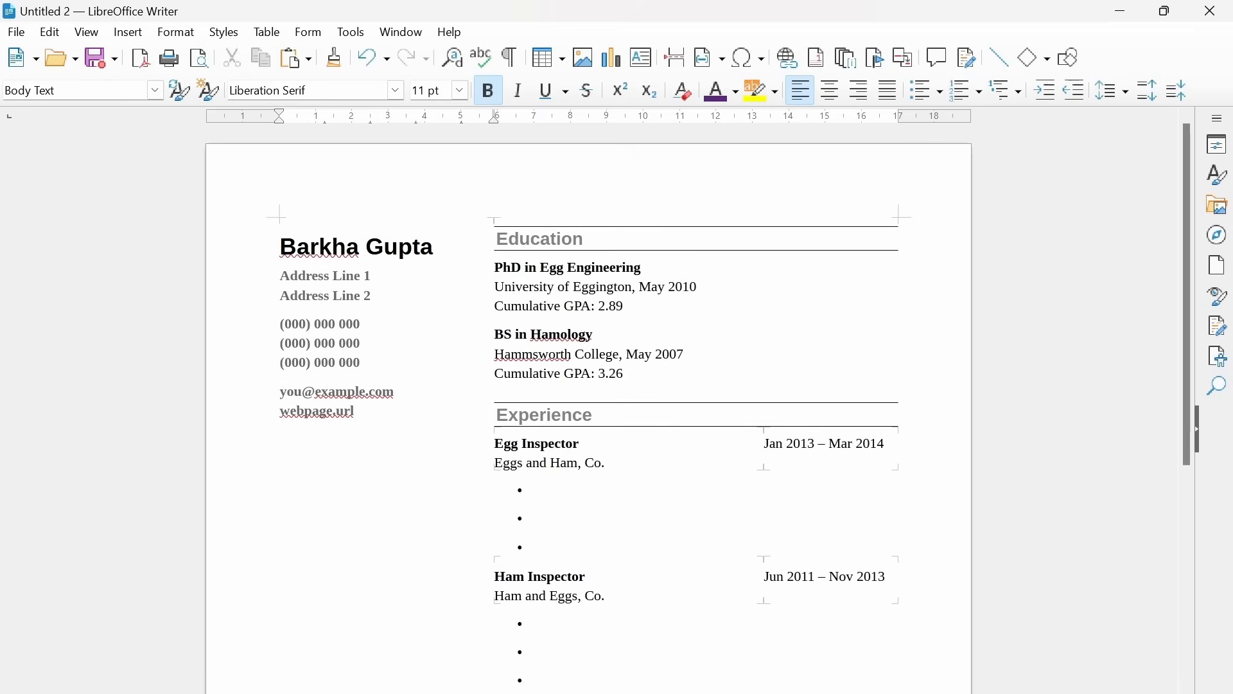
type("Bhopal")
key("BackSpace")
key("BackSpace")
key("BackSpace")
key("BackSpace")
key("BackSpace")
key("BackSpace")
key("BackSpace")
key("BackSpace")
key("BackSpace")
key("BackSpace")
key("BackSpace")
key("BackSpace")
key("BackSpace")
key("BackSpace")
key("BackSpace")
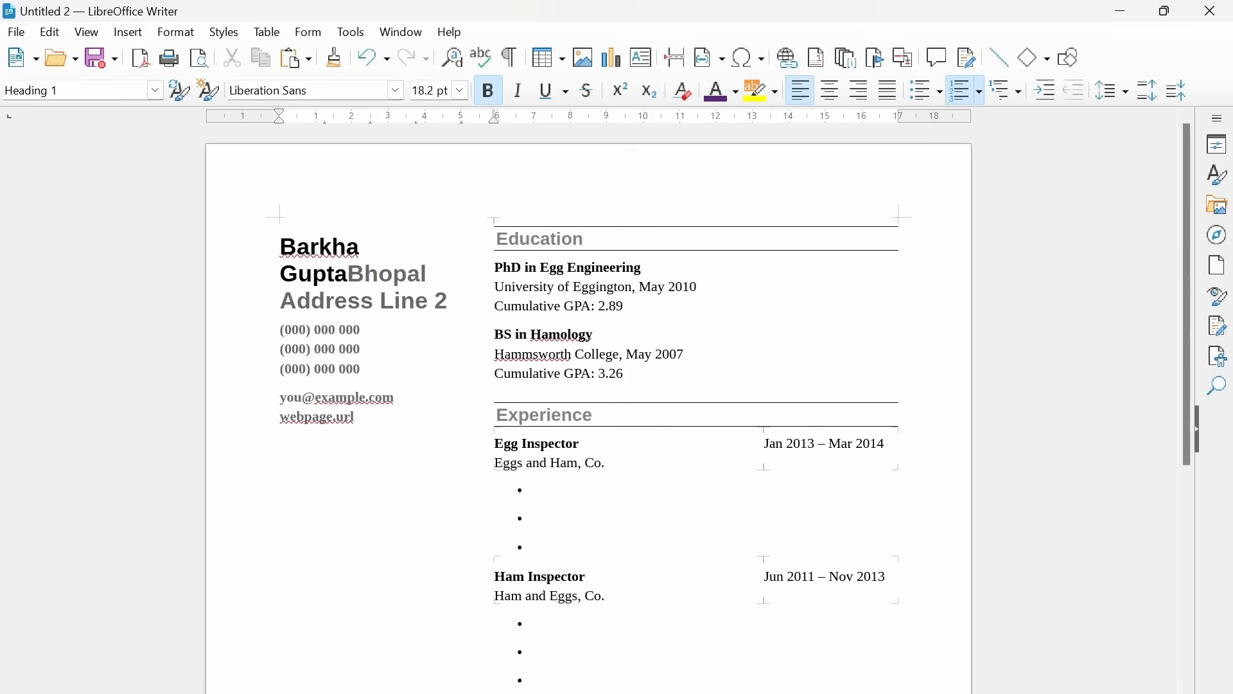
key("Return")
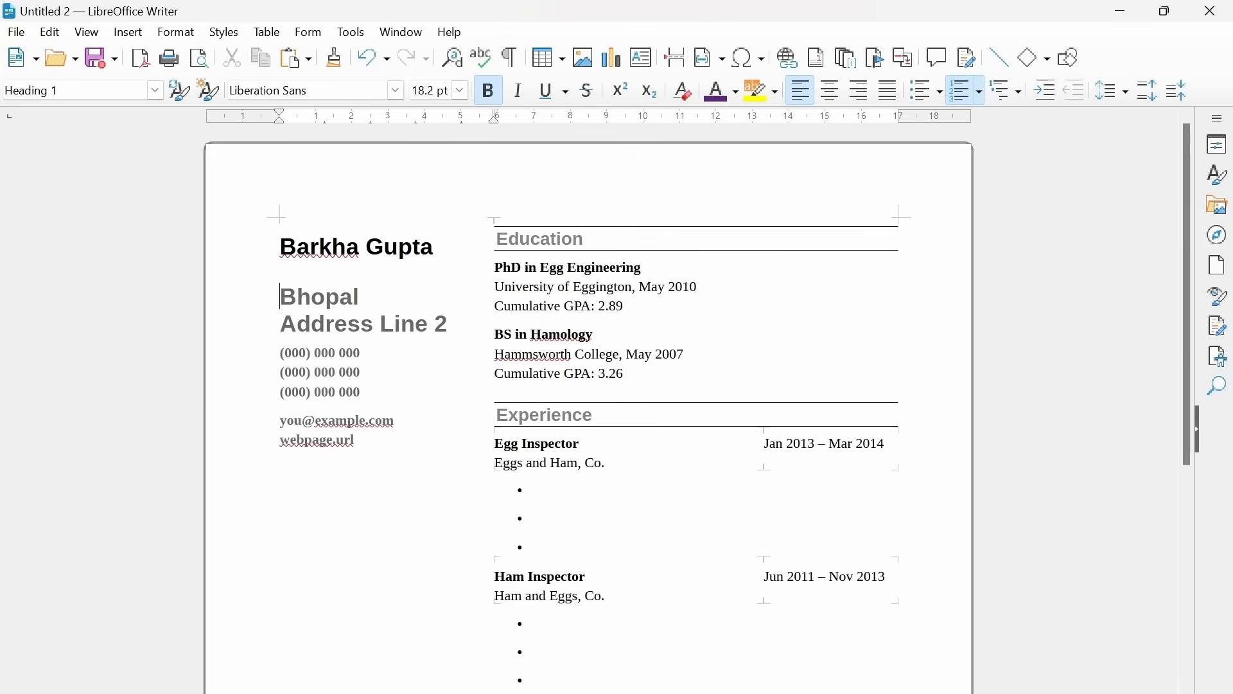
Step: Select and review the contact lines, address block and Education entries without editing them
left_click_drag(355, 441, 281, 421)
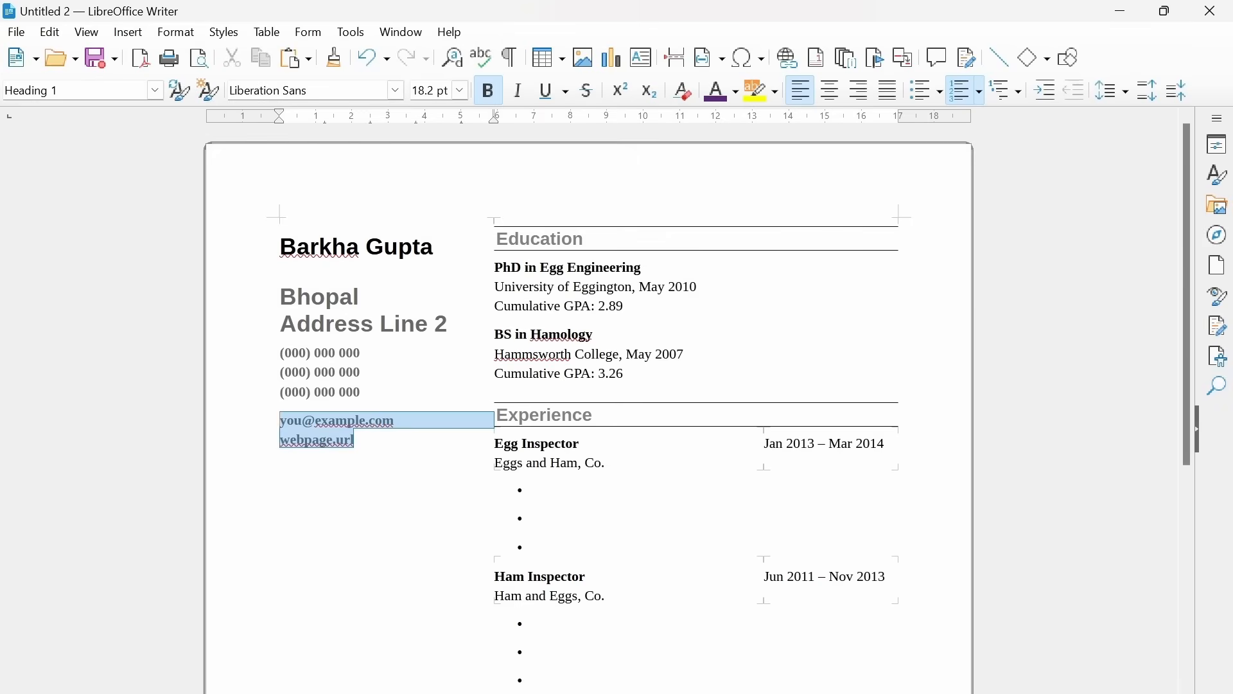
left_click(583, 267)
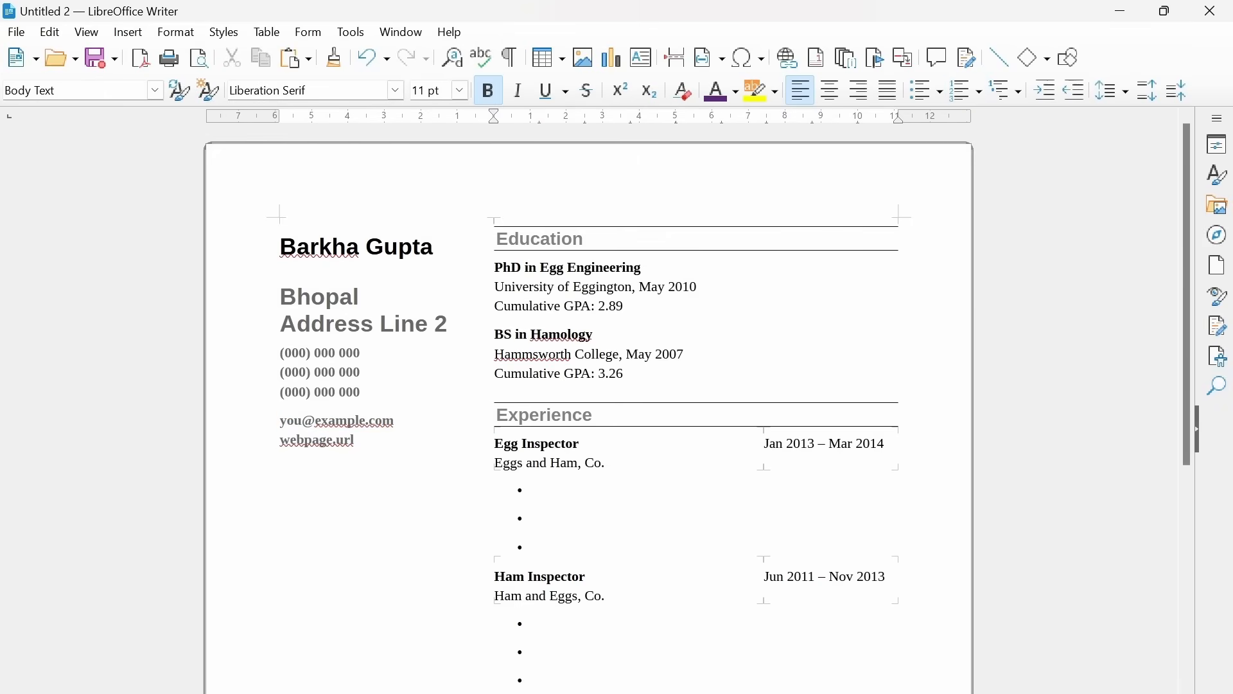
left_click_drag(359, 296, 587, 286)
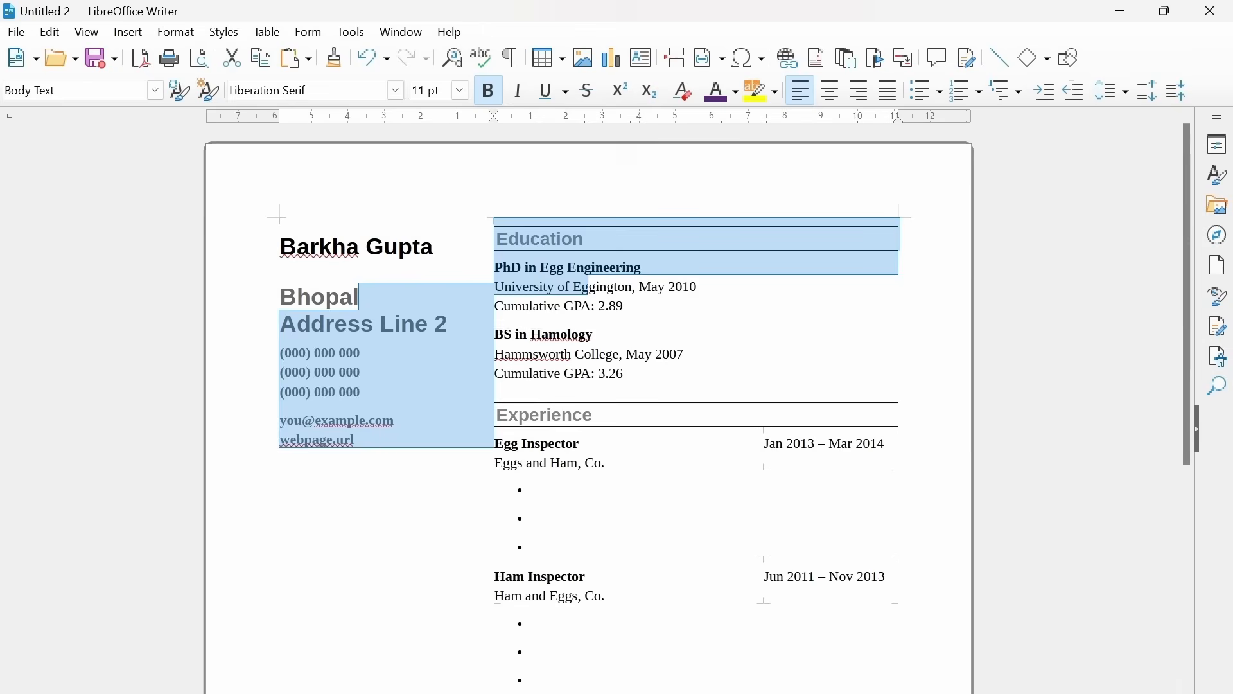
left_click(626, 354)
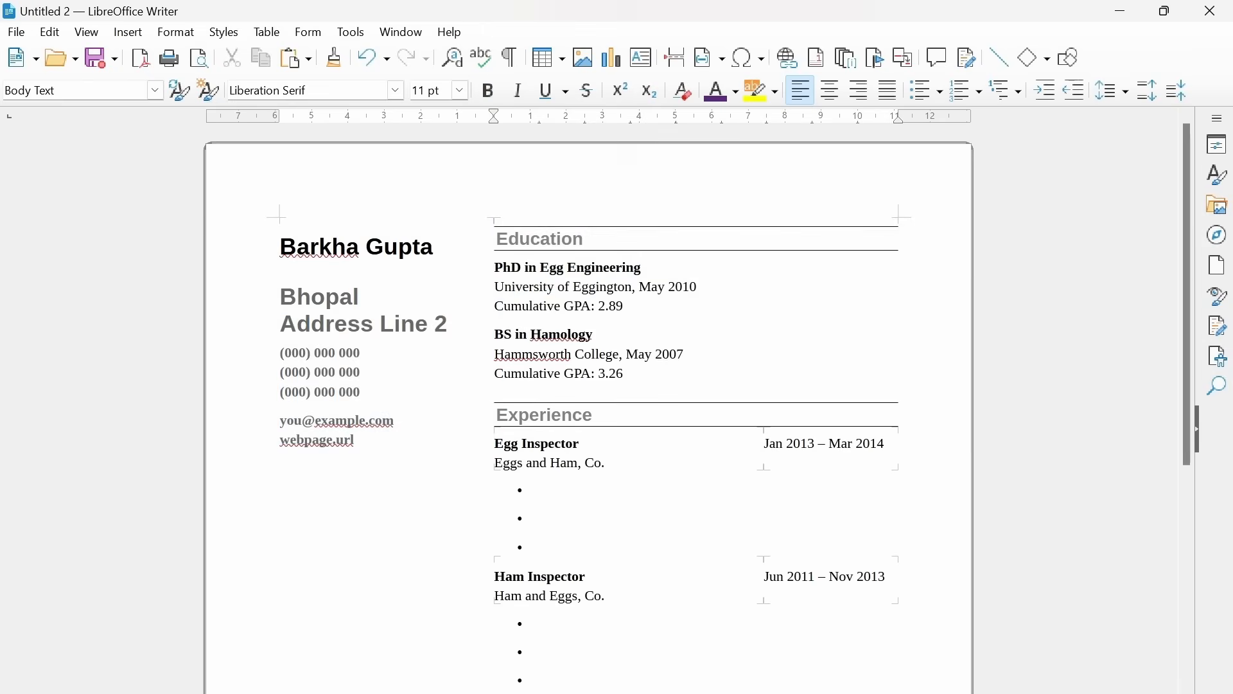
left_click_drag(624, 306, 516, 286)
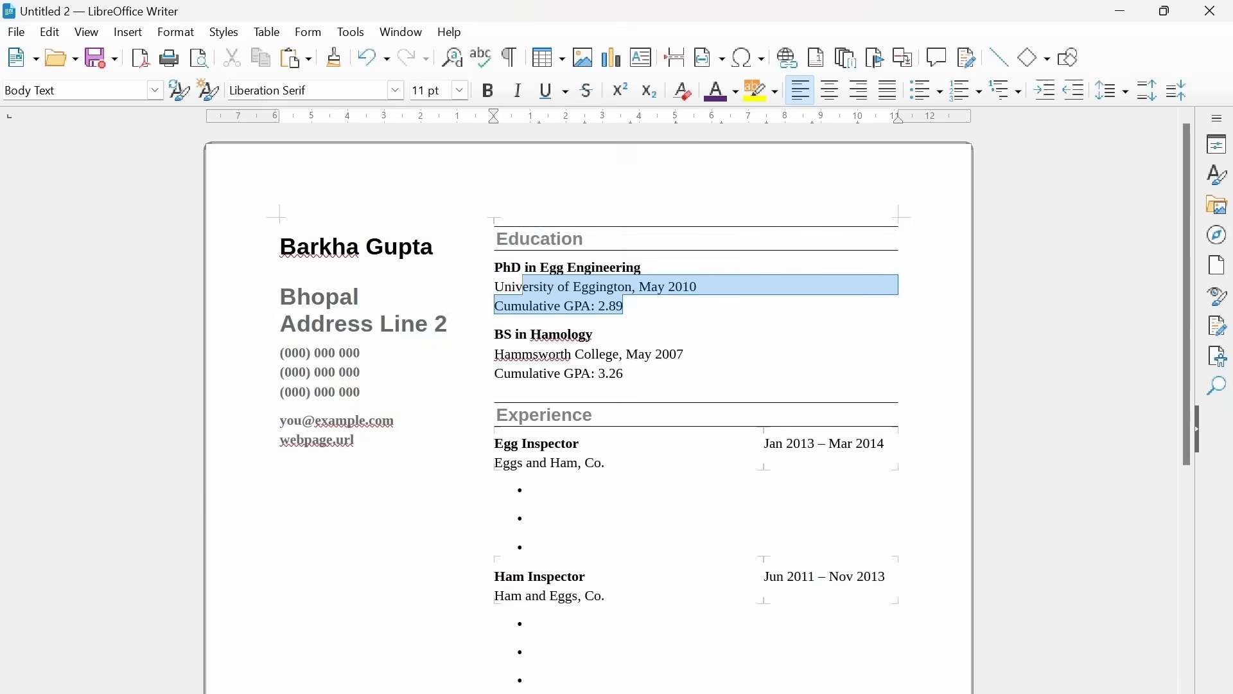
left_click(599, 373)
Step: Review the empty Skills and Inspector bullet points lower in the resume, then return to the top
scroll(598, 374, "down", 2)
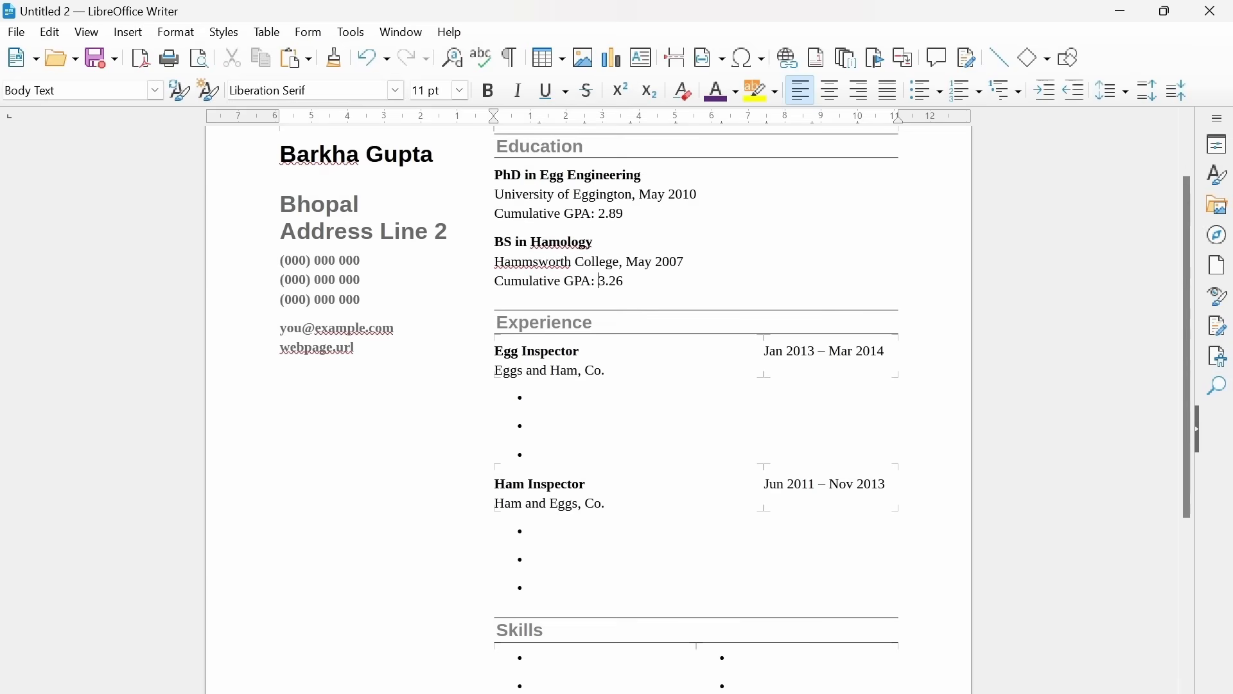
left_click_drag(496, 350, 542, 456)
scroll(541, 456, "down", 2)
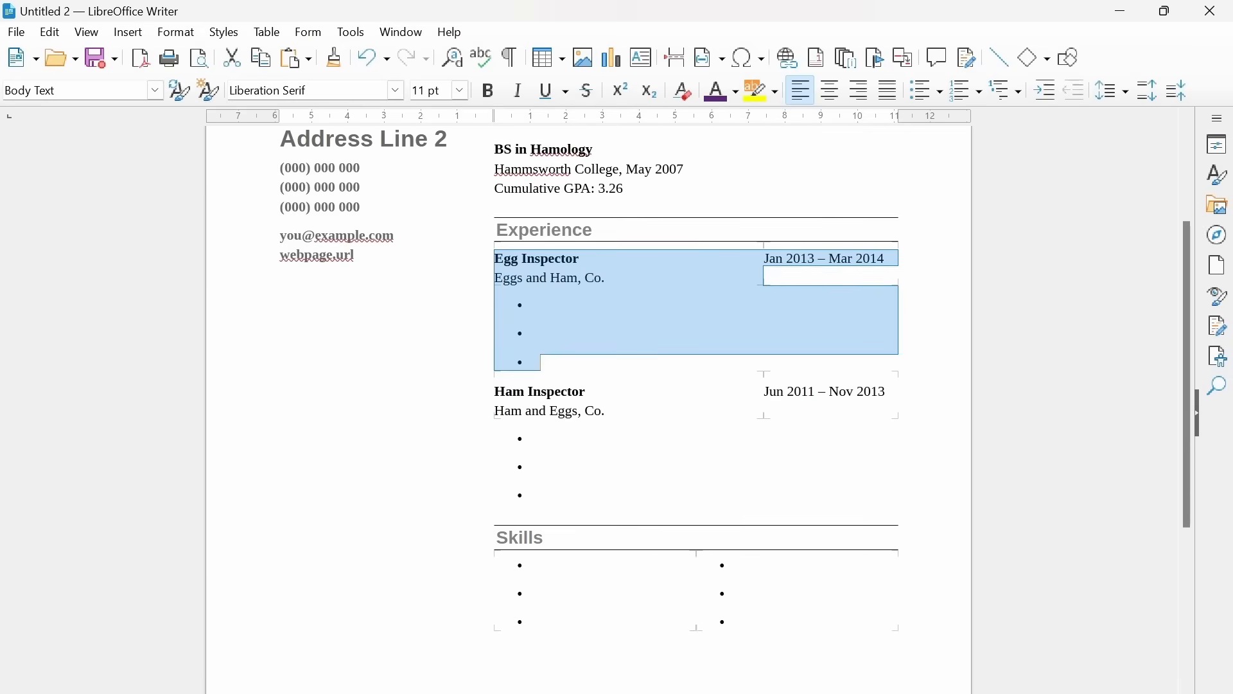
left_click_drag(542, 566, 743, 621)
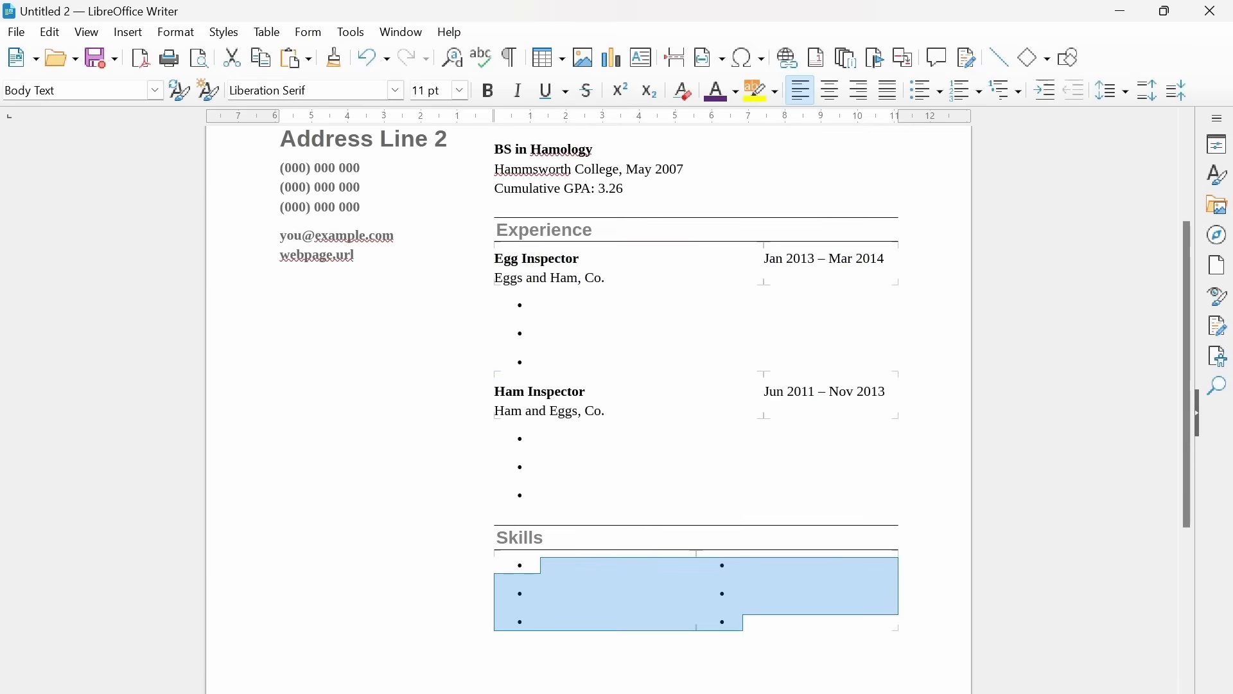
left_click(541, 622)
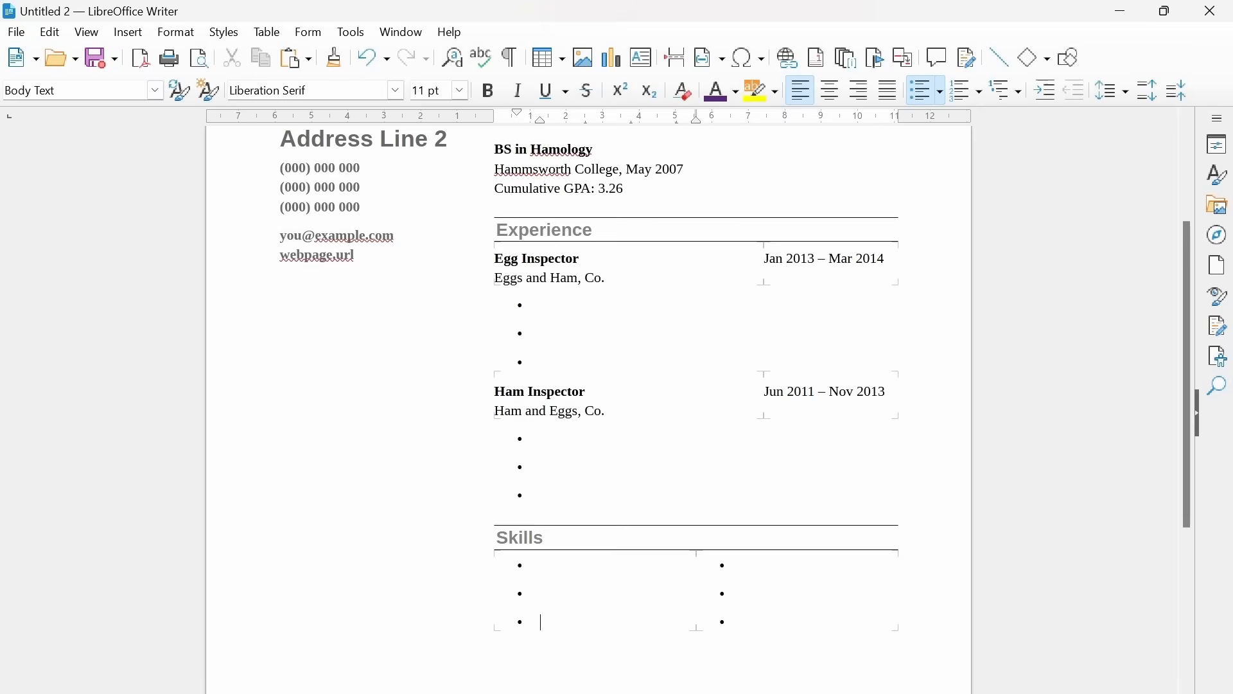
left_click(541, 468)
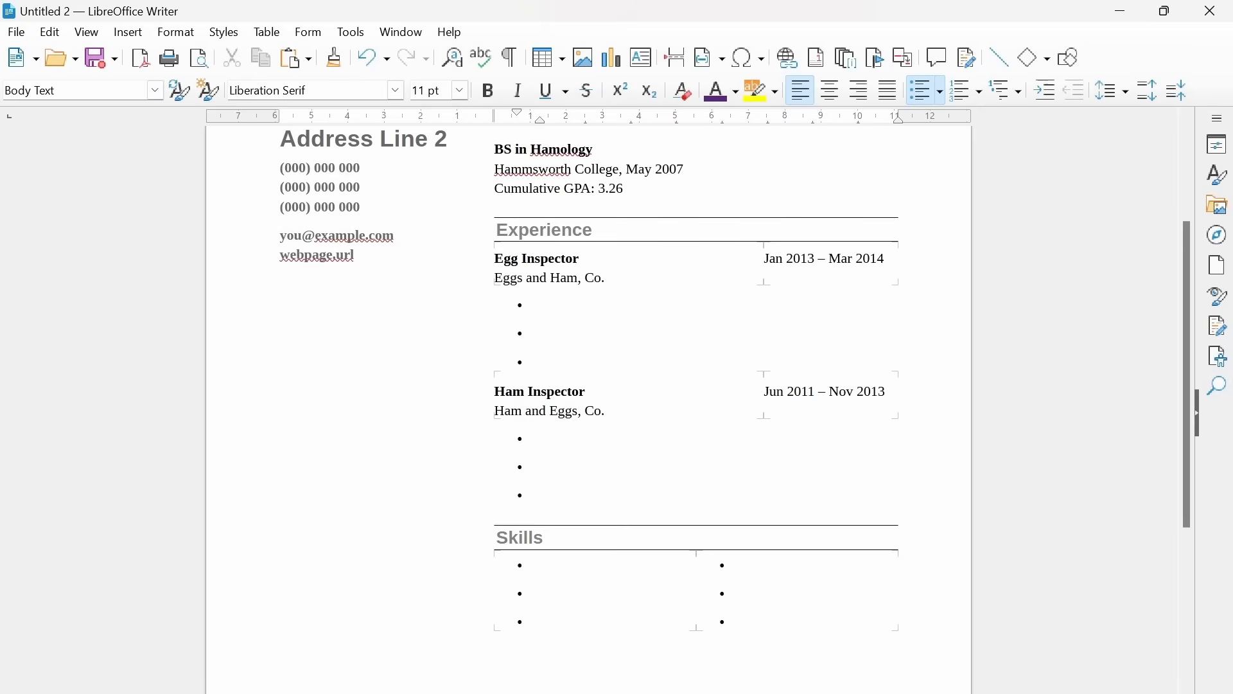
left_click(545, 306)
scroll(589, 410, "up", 2)
scroll(588, 409, "up", 1)
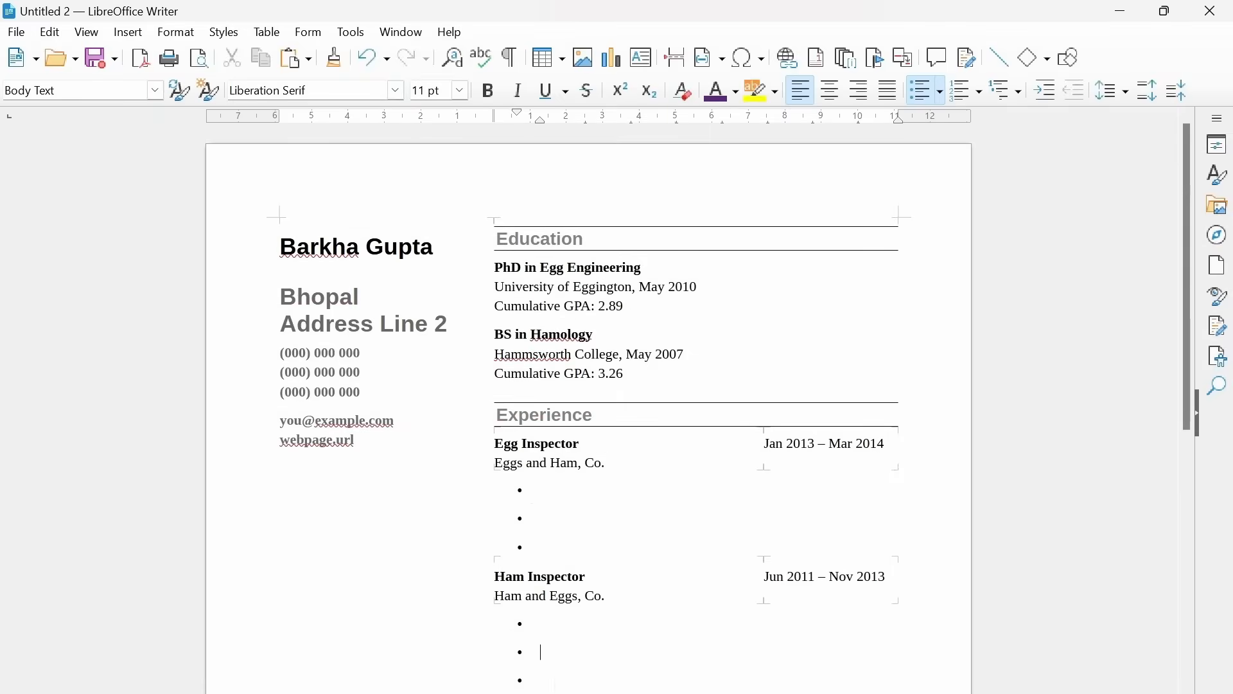
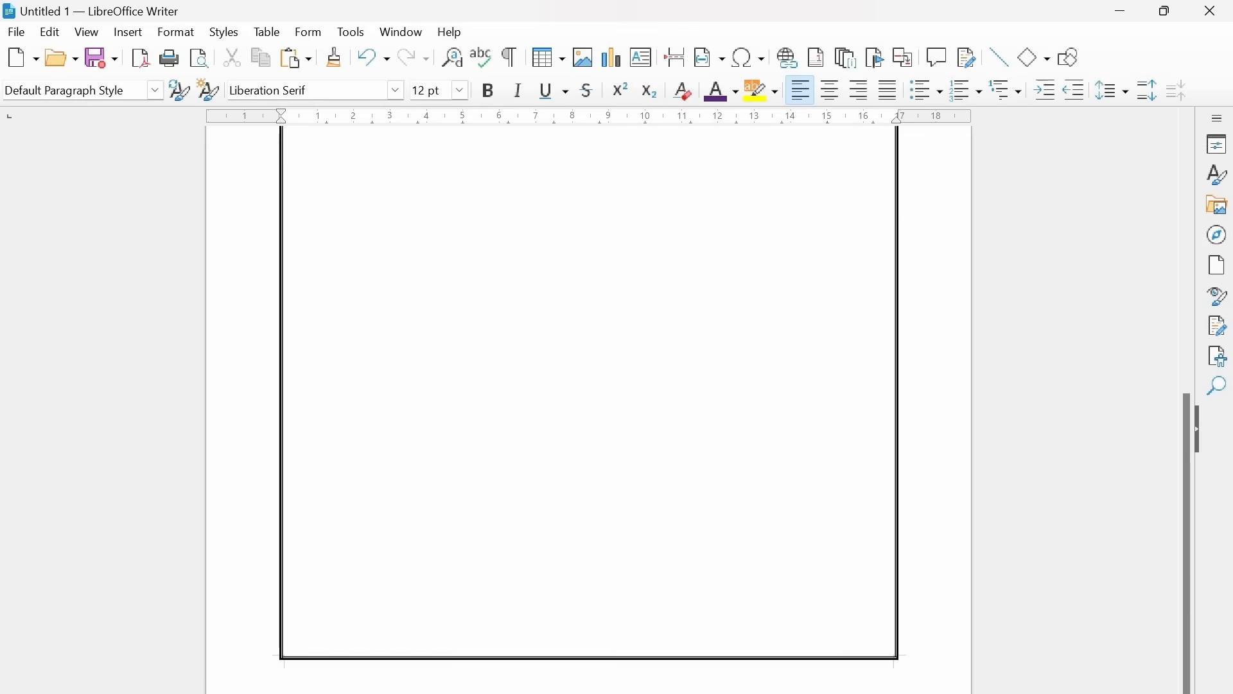
scroll(590, 412, "down", 2)
Step: Scroll the new bordered page back to the top
scroll(590, 411, "up", 5)
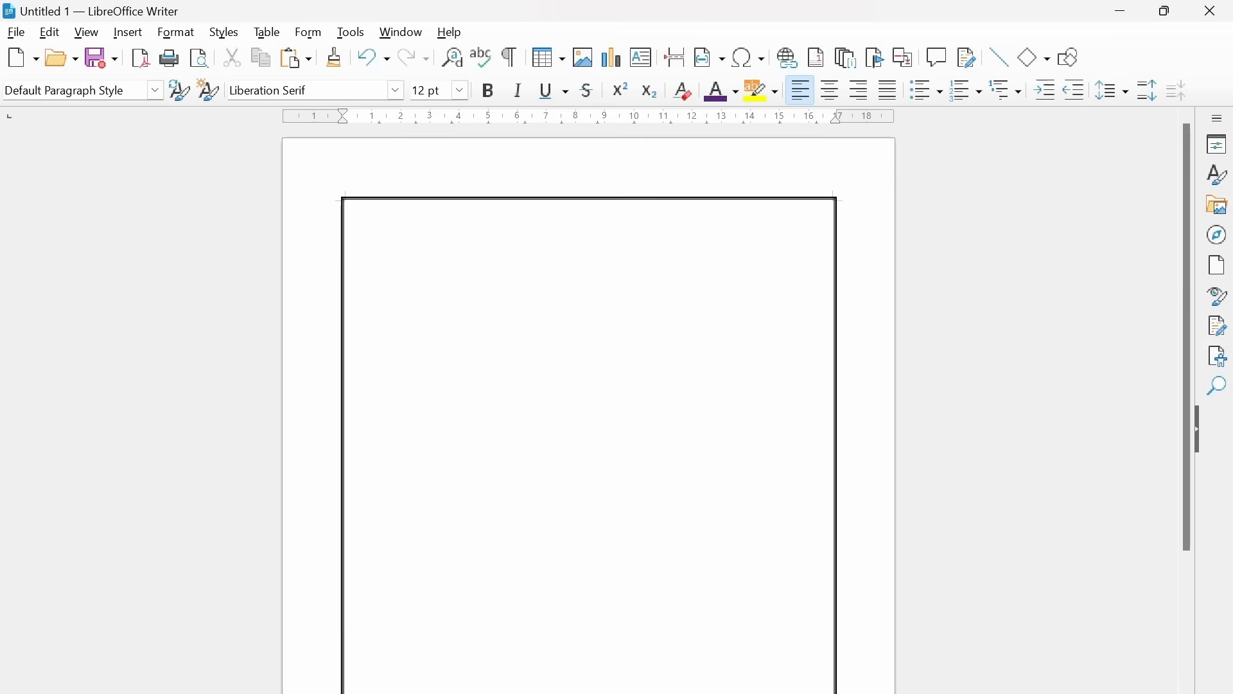
Step: Type 'Business Report' and make it bold, 26 pt, centred and underlined
type("Business Report")
key("ctrl+shift+Left")
key("ctrl+shift+Left")
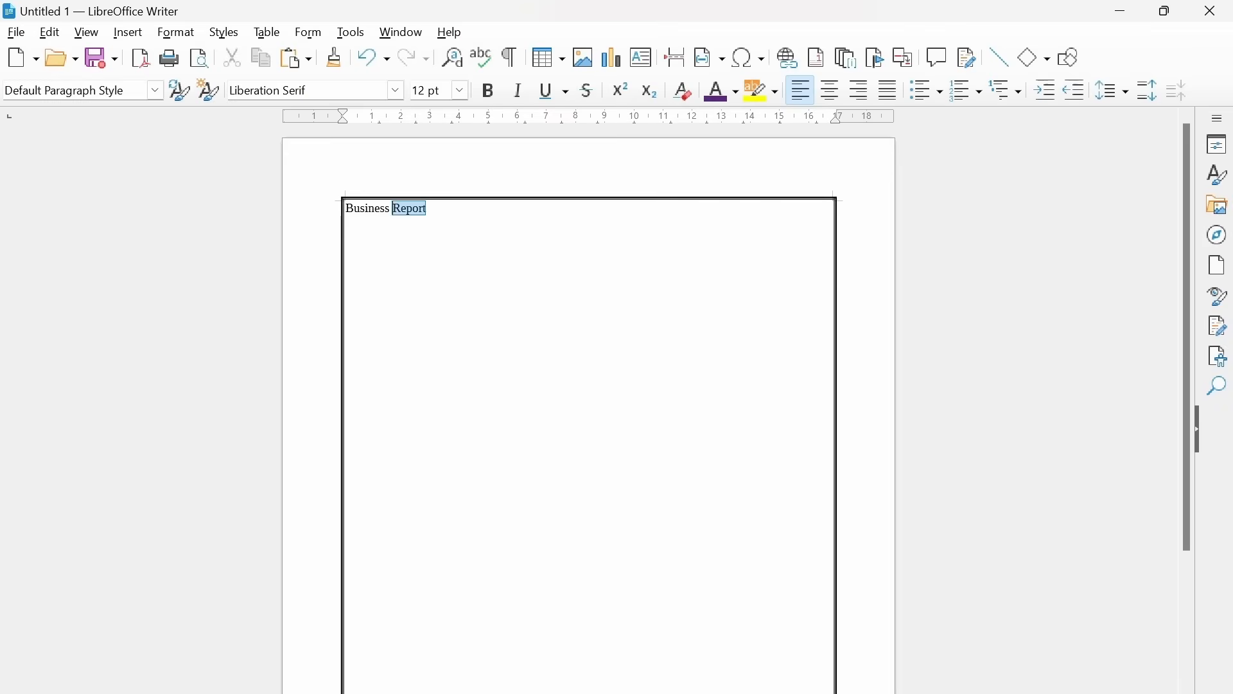
left_click(486, 94)
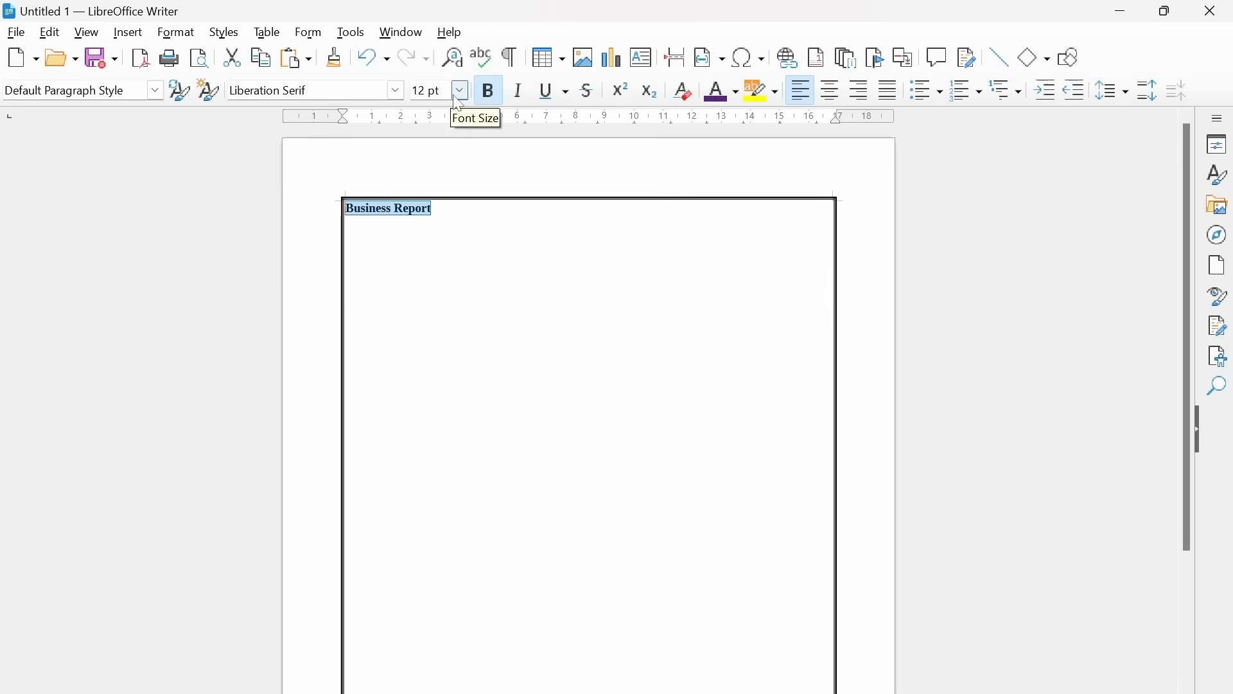
left_click(460, 91)
left_click(430, 380)
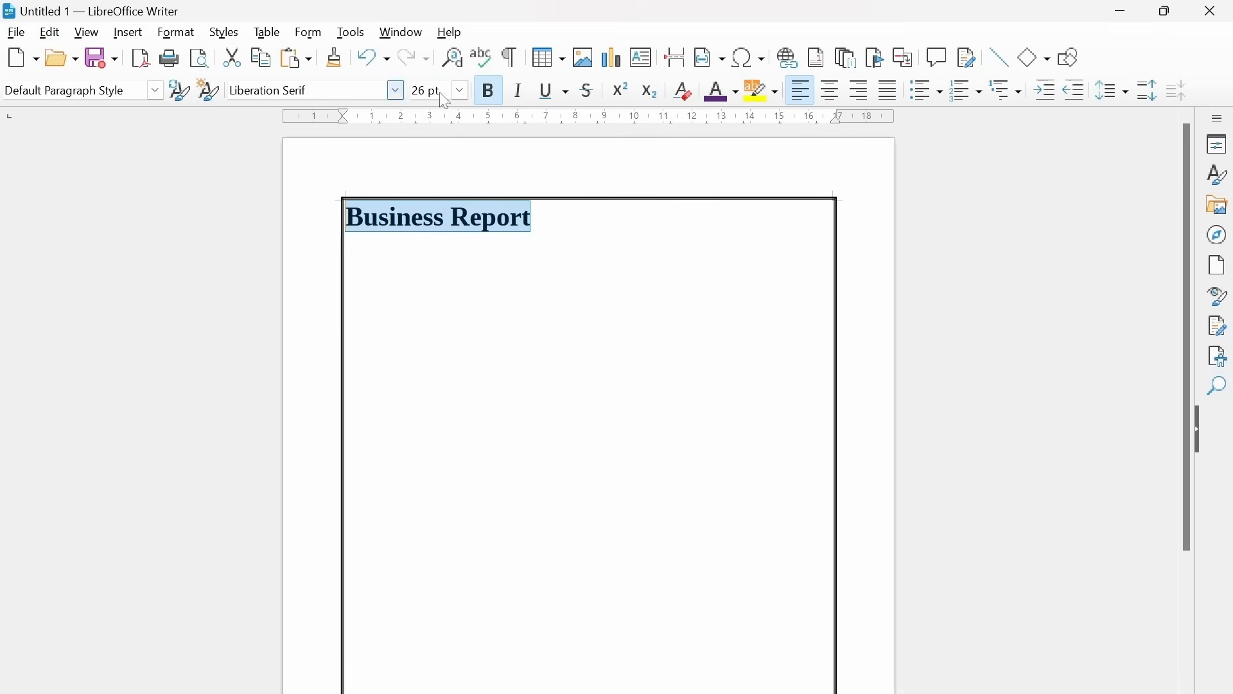
left_click(842, 94)
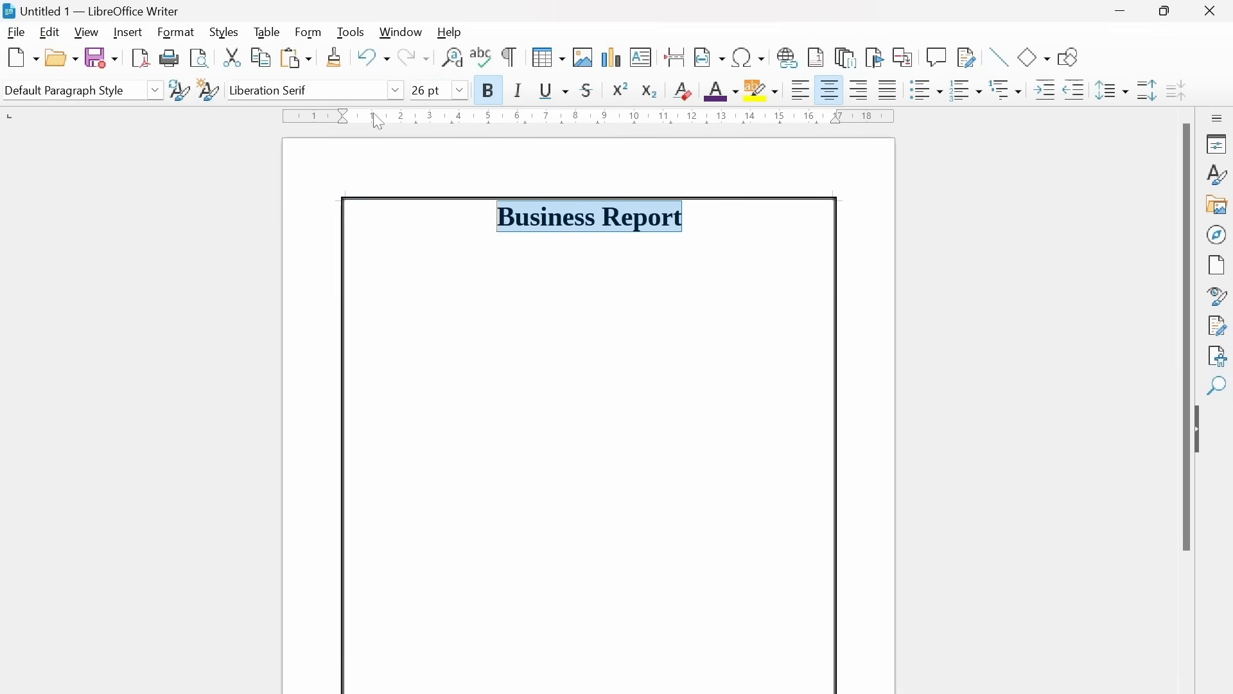
left_click(548, 91)
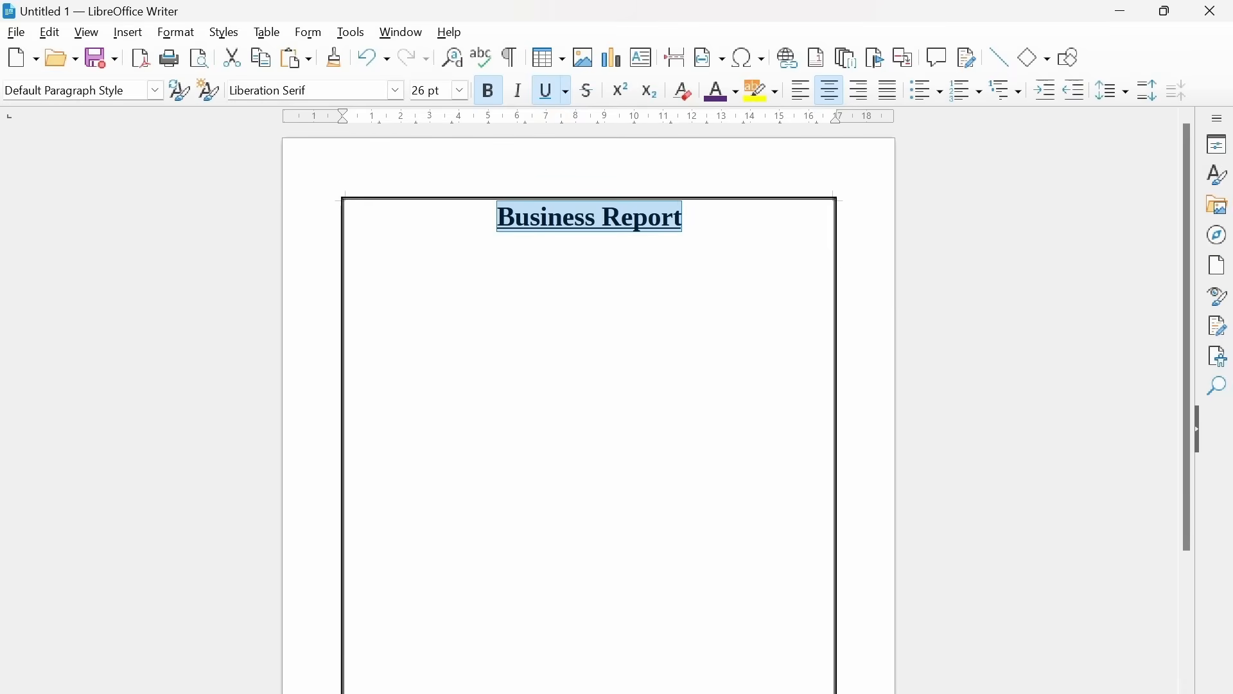
Step: Add two empty lines around the Business Report title
key("Home")
key("Return")
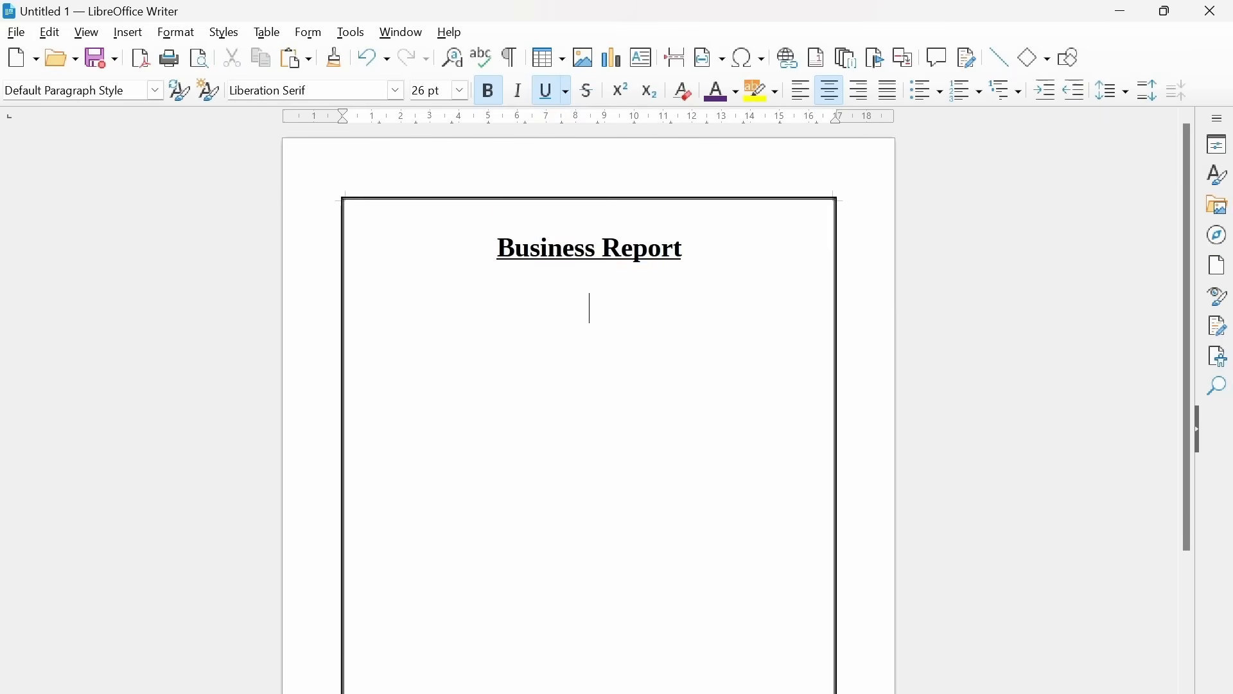
key("Return")
Step: Open the Gallery and browse its Diagrams, Icons and Shapes themes
left_click(16, 32)
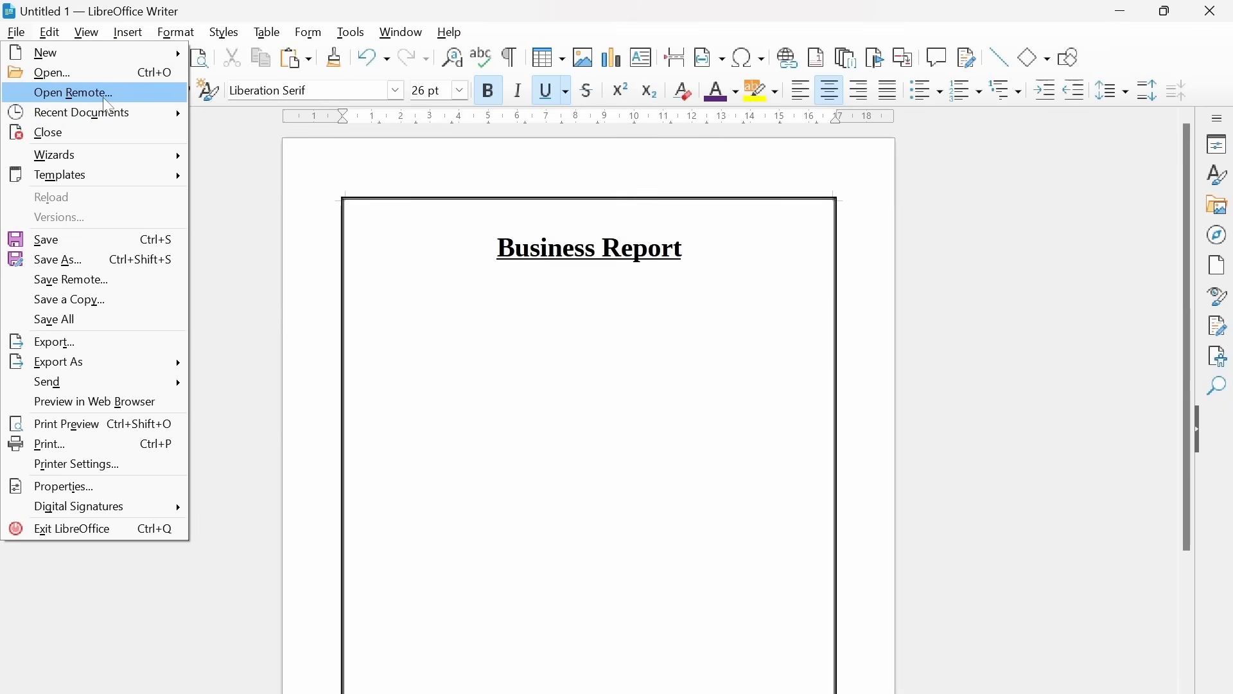
mouse_move(128, 32)
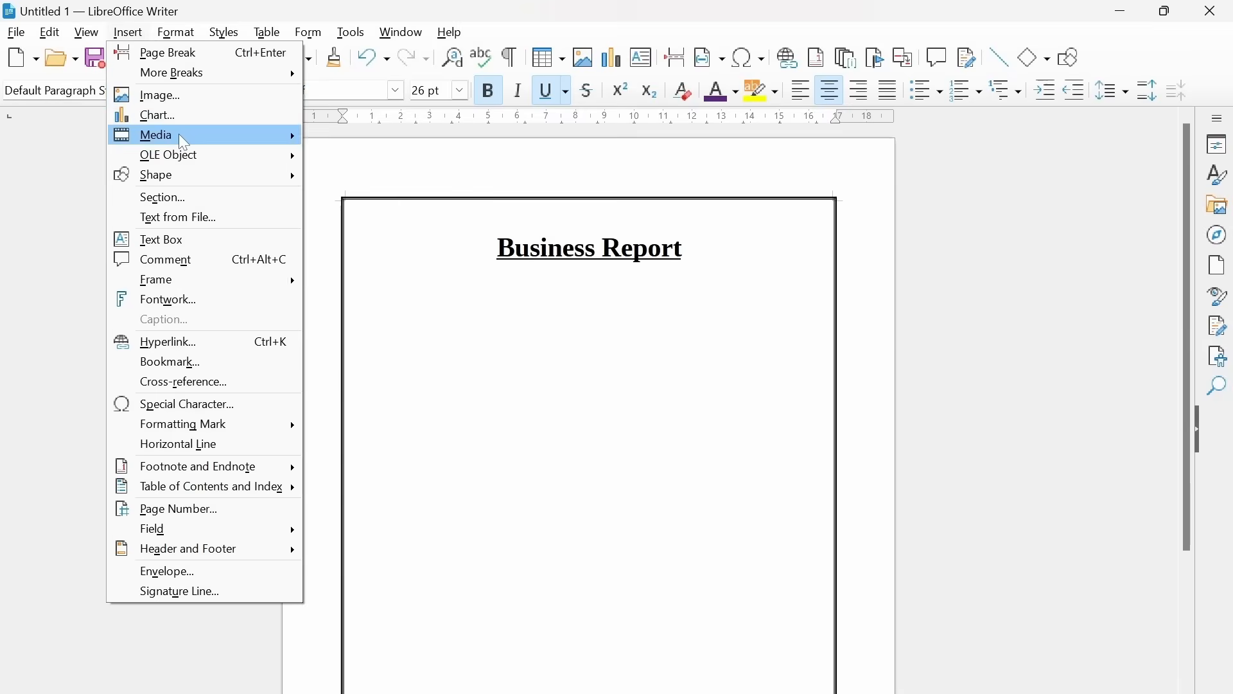
mouse_move(180, 137)
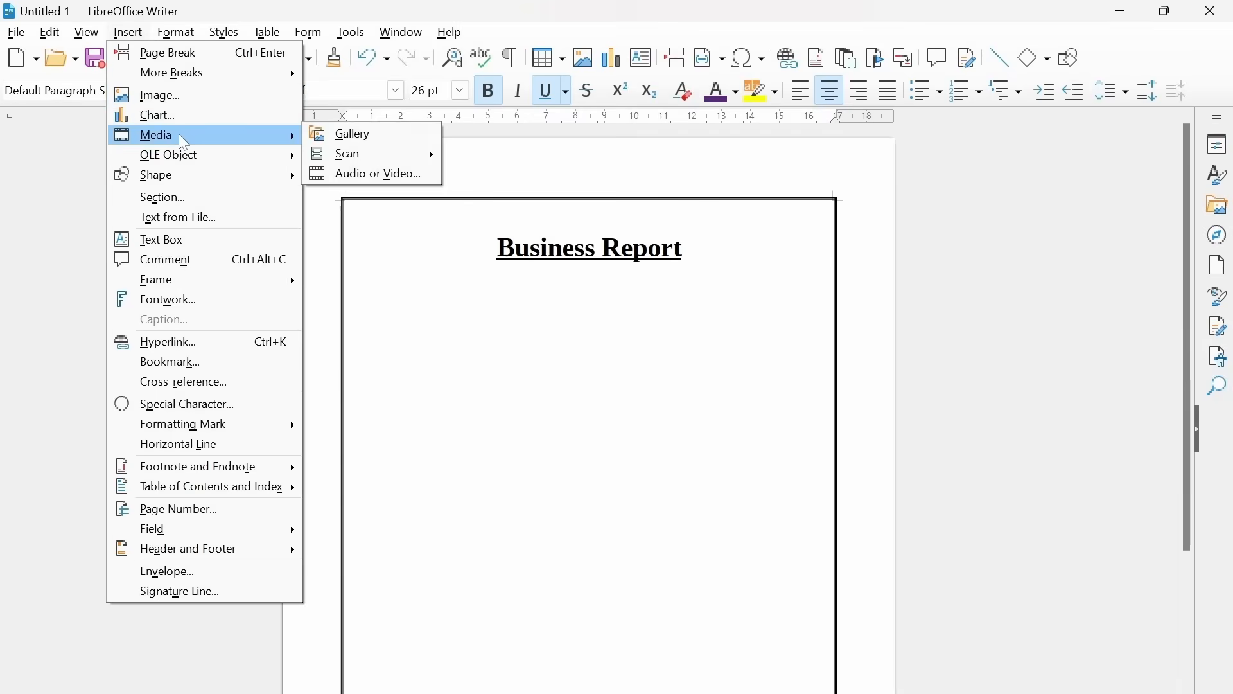
left_click(347, 133)
scroll(996, 206, "down", 1)
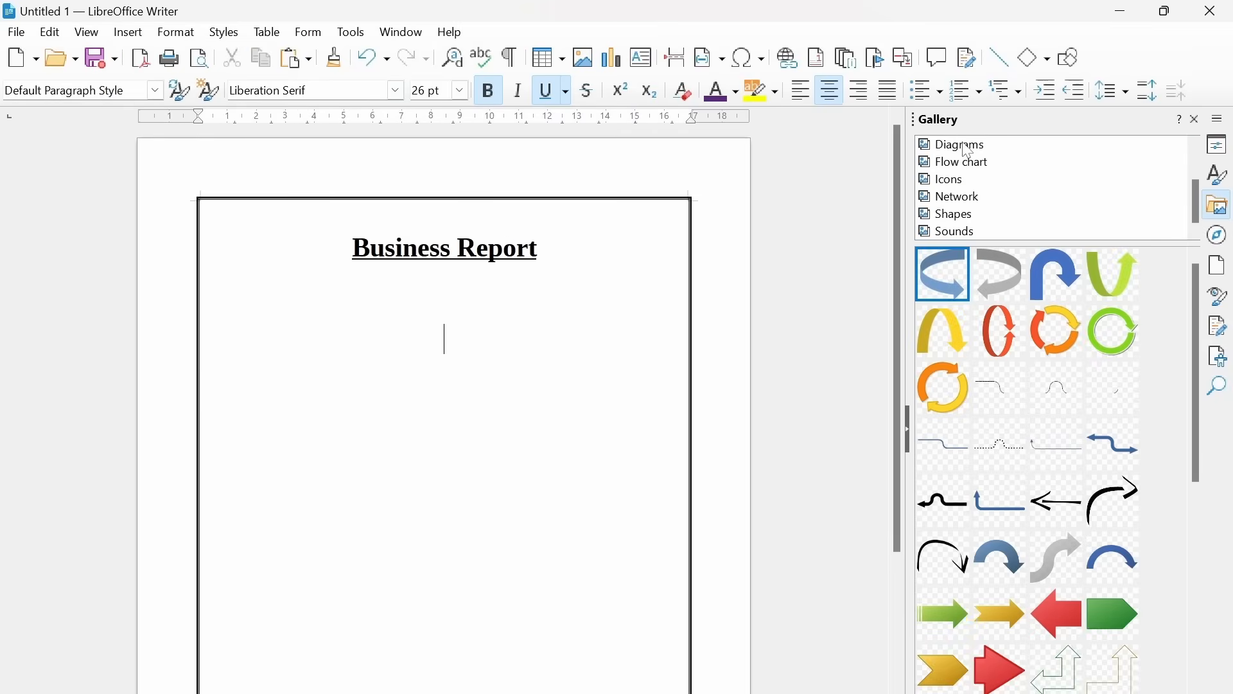
left_click(966, 146)
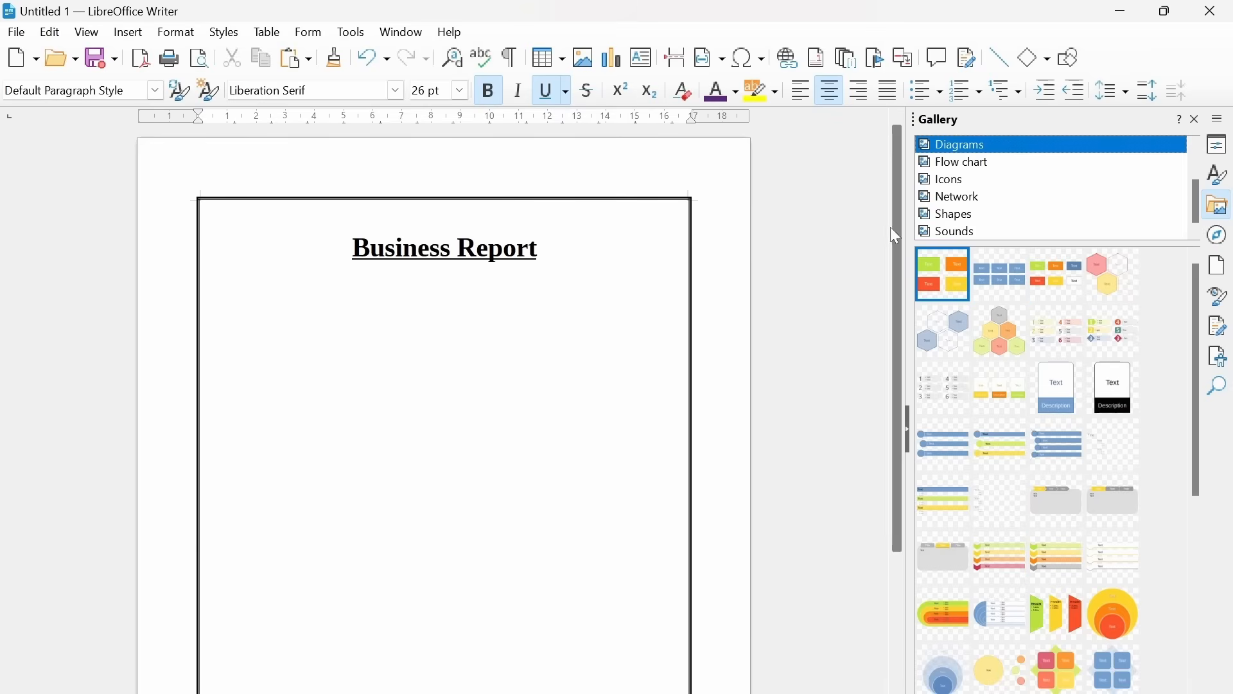
left_click(960, 181)
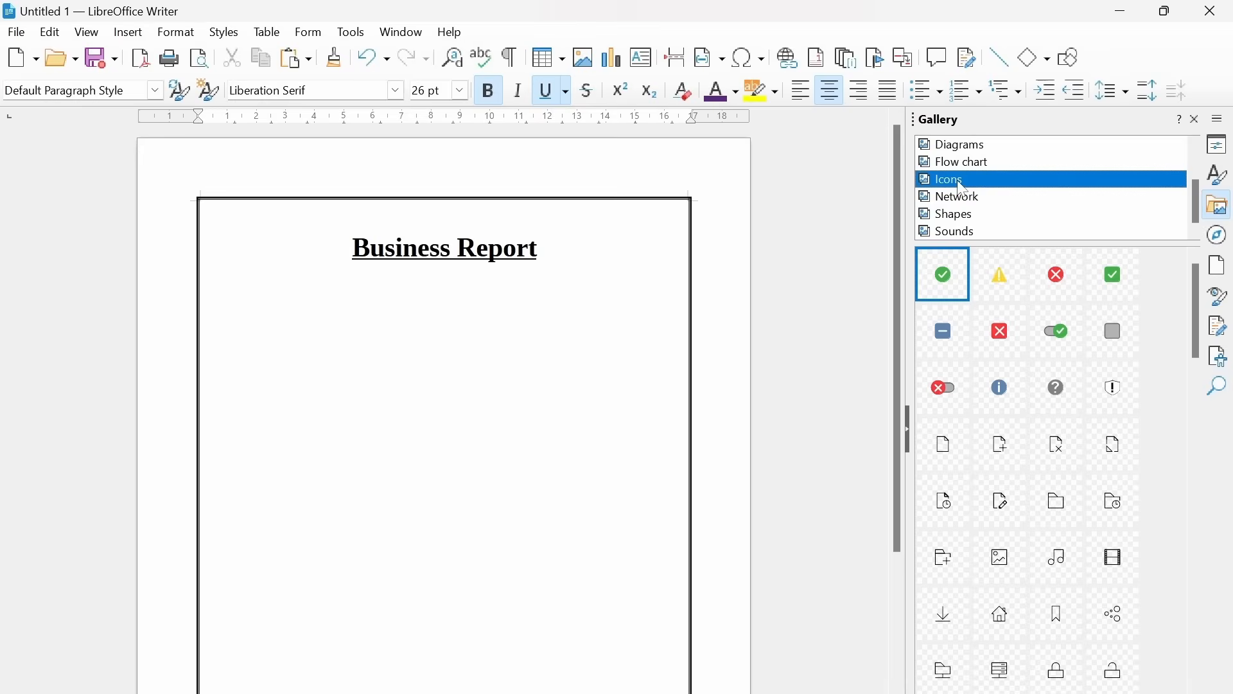
left_click(978, 216)
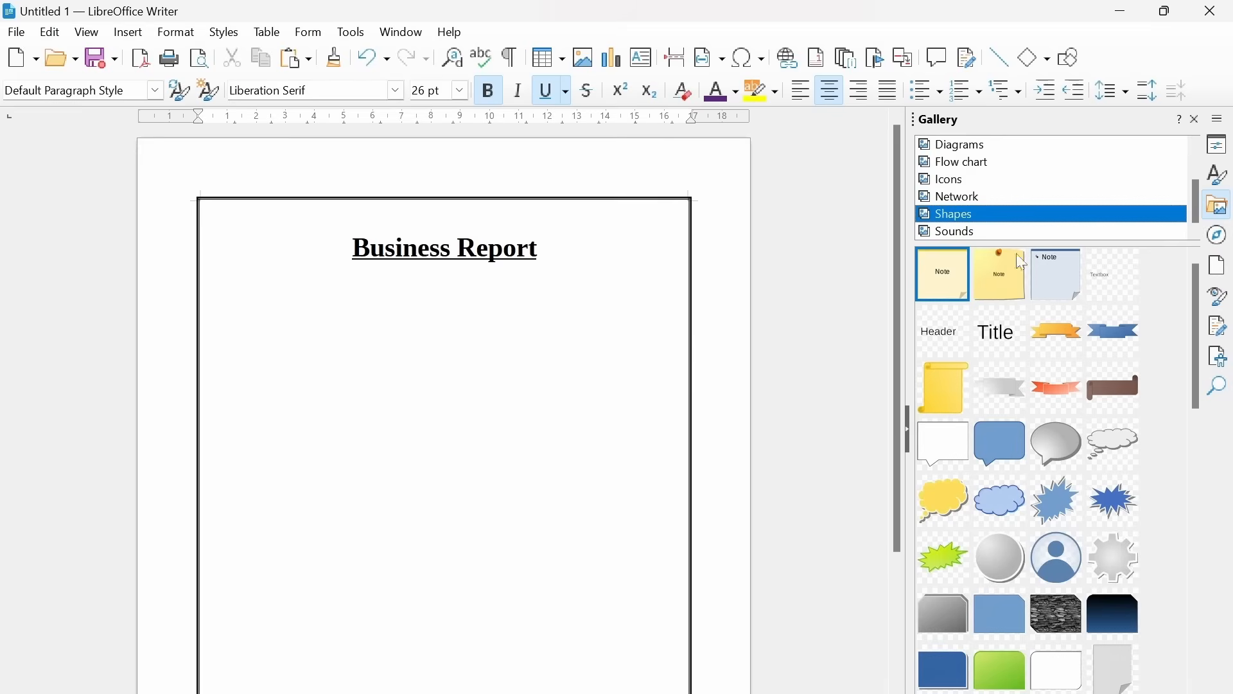
Step: Drag the Avatar image below the title, nudge it higher, and close the Gallery
left_click(1058, 562)
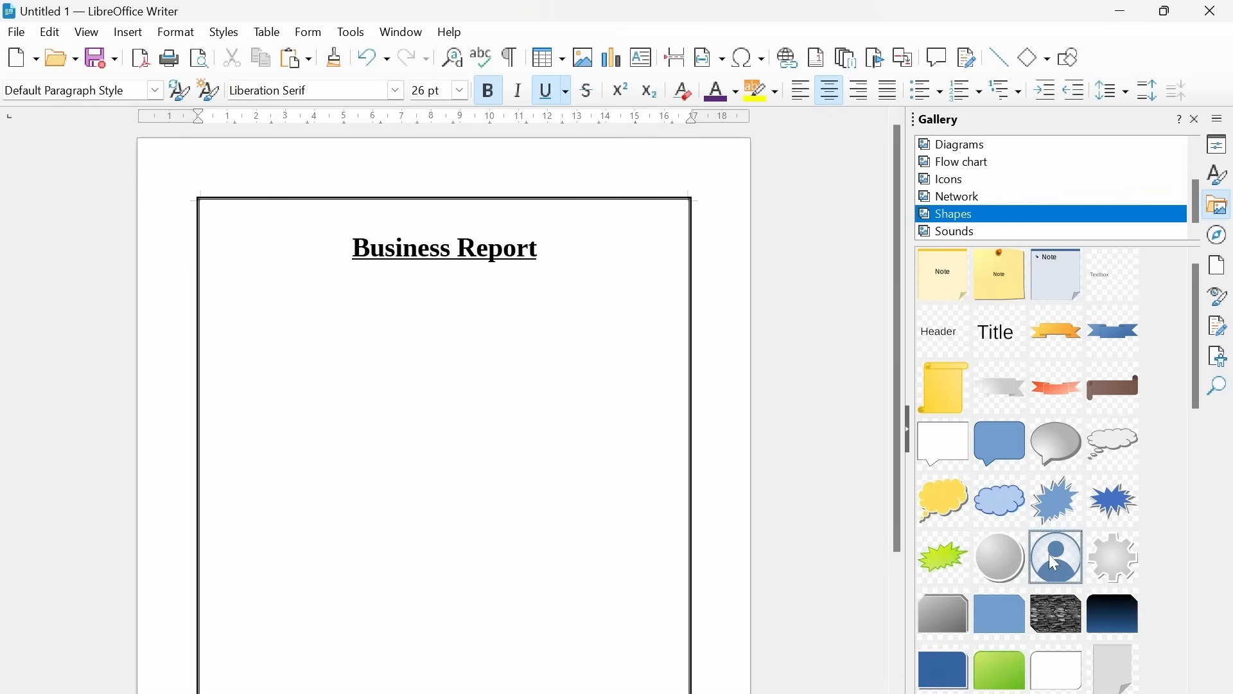
mouse_move(1055, 563)
left_mouse_down()
mouse_move(481, 435)
mouse_move(399, 372)
mouse_move(399, 347)
left_mouse_up()
left_click_drag(426, 396, 420, 368)
left_click(523, 405)
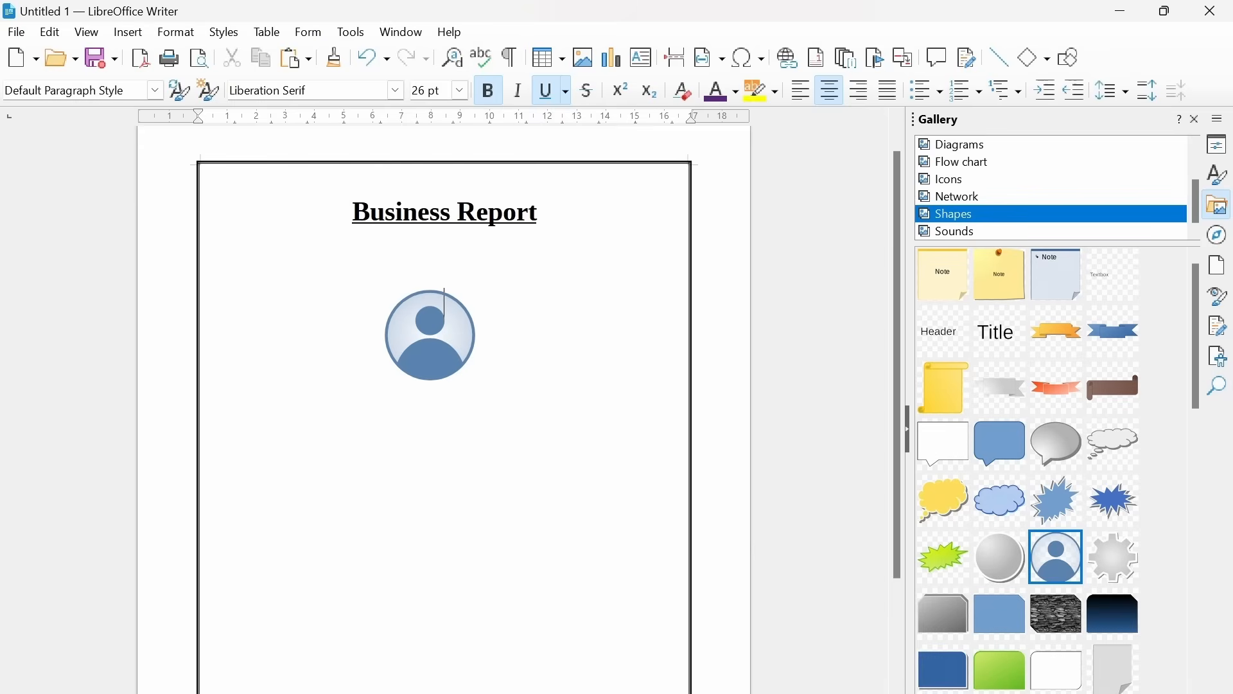
scroll(443, 385, "down", 3)
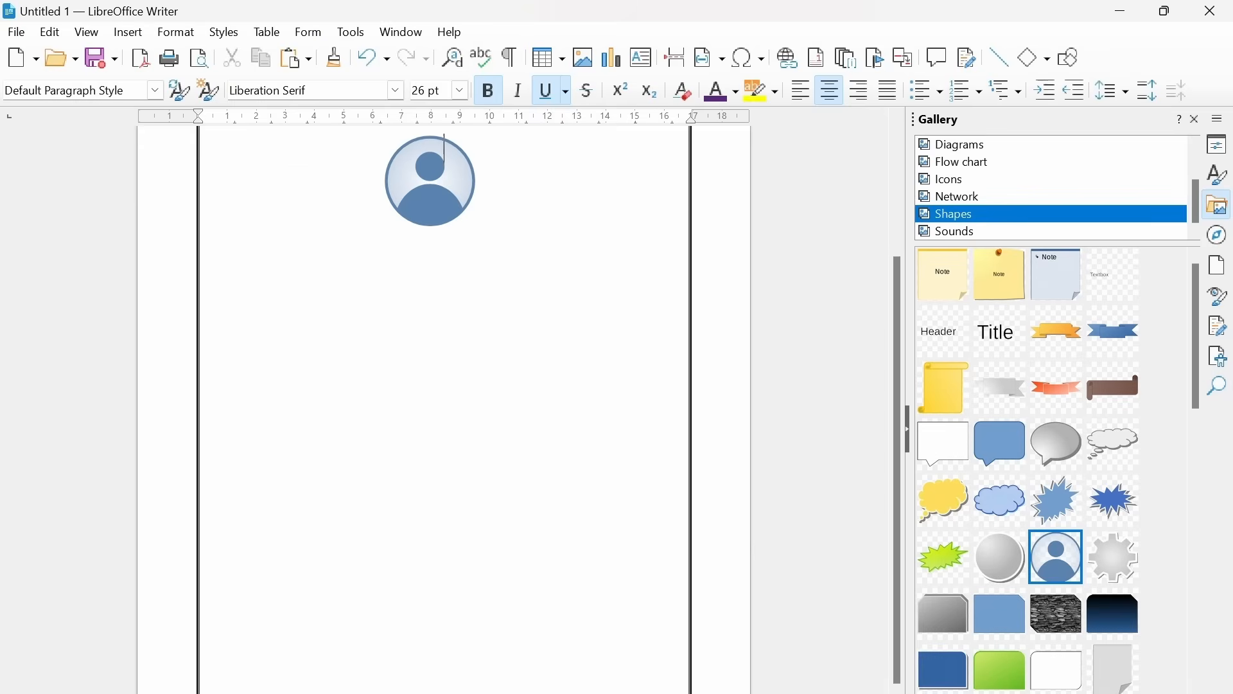
scroll(443, 386, "up", 4)
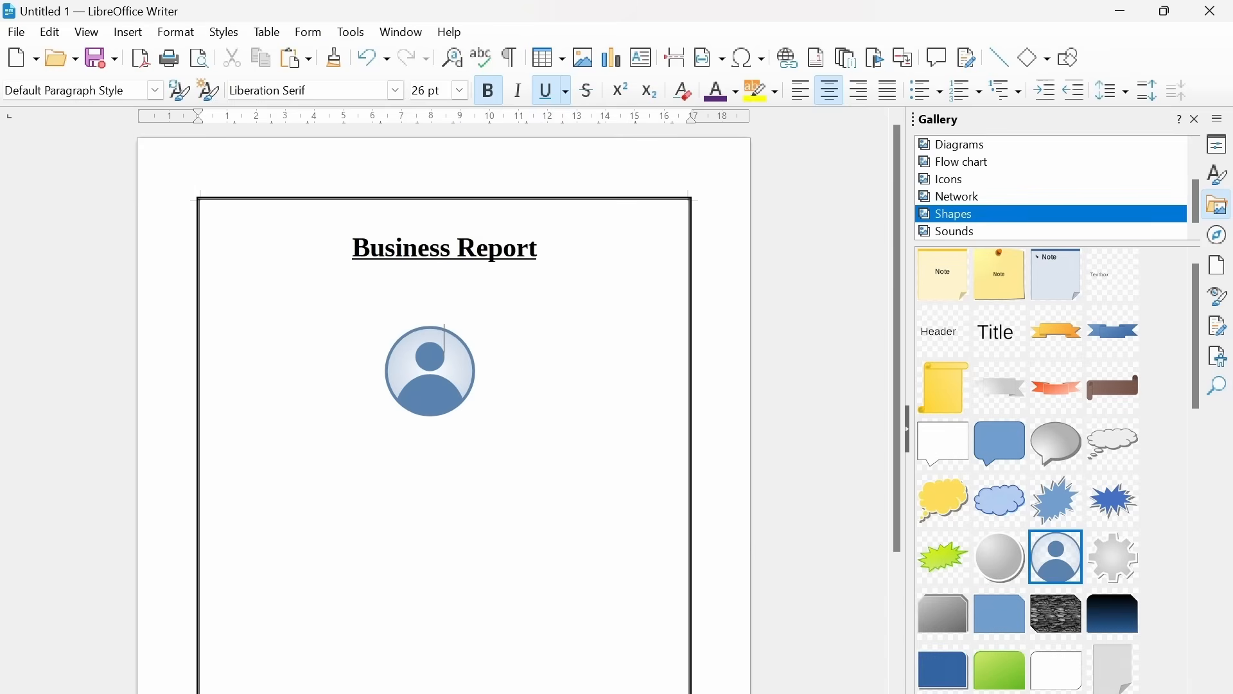
left_click(1196, 119)
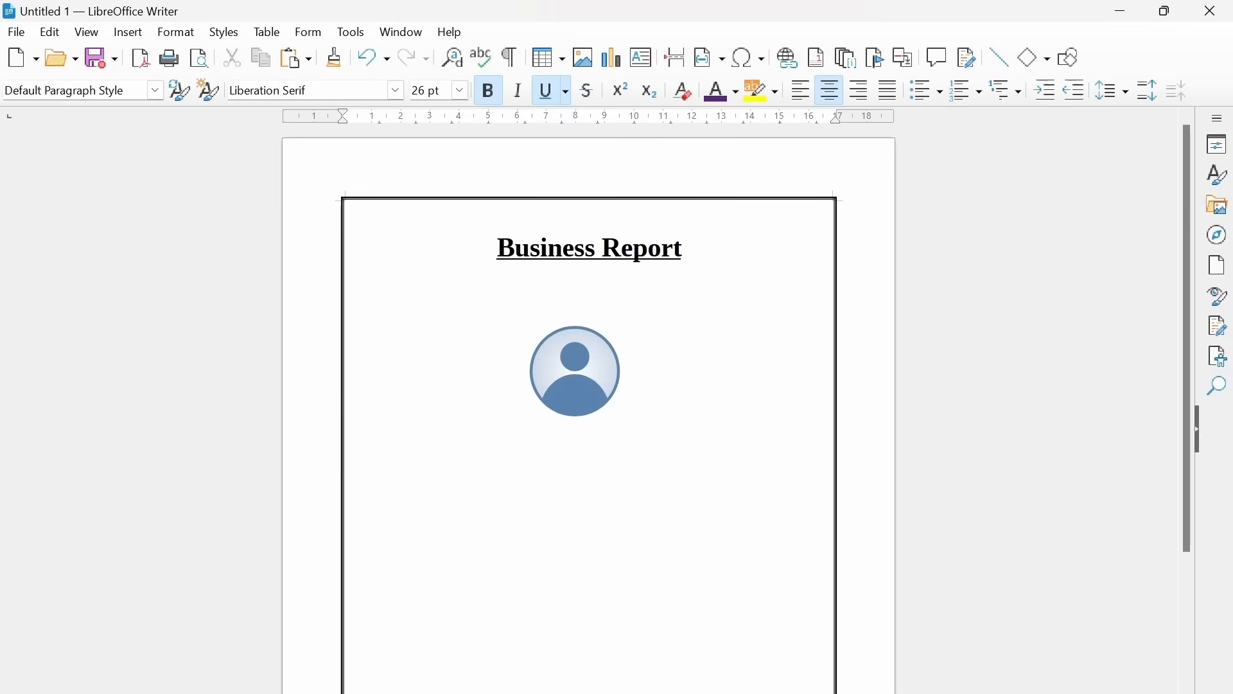
Step: Open Format > Page Style and look through its Page, Transparency and Header tabs
left_click(176, 32)
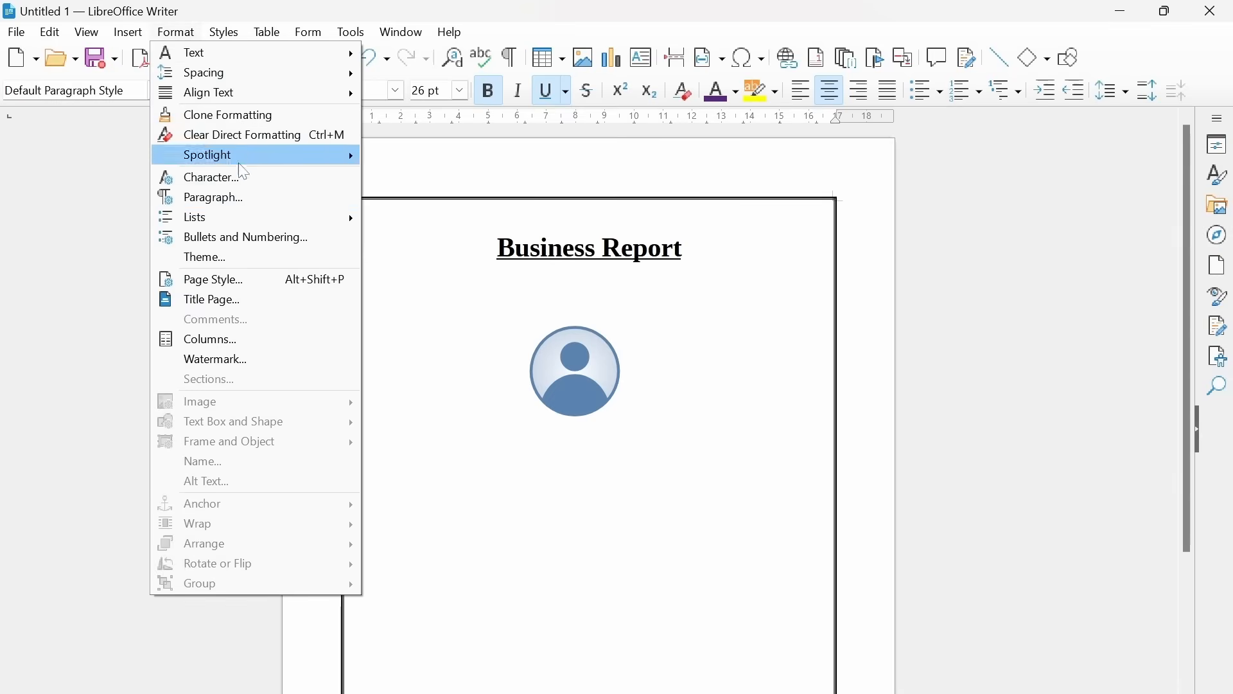
left_click(244, 281)
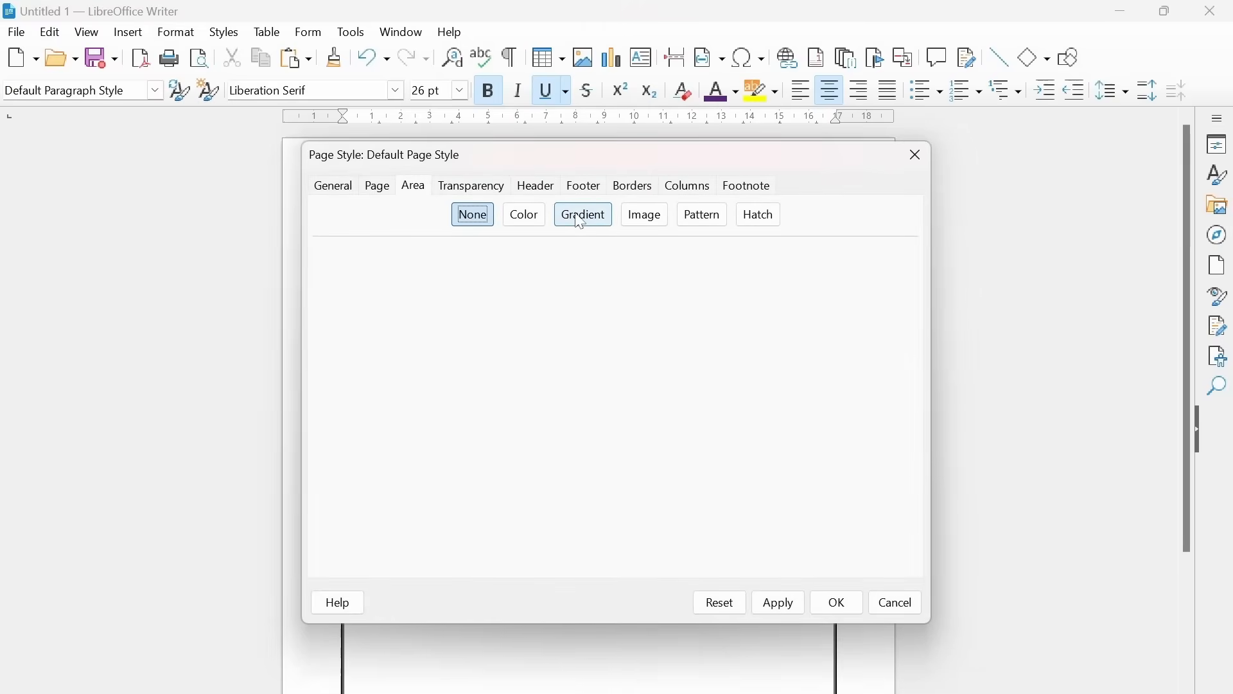
left_click(379, 188)
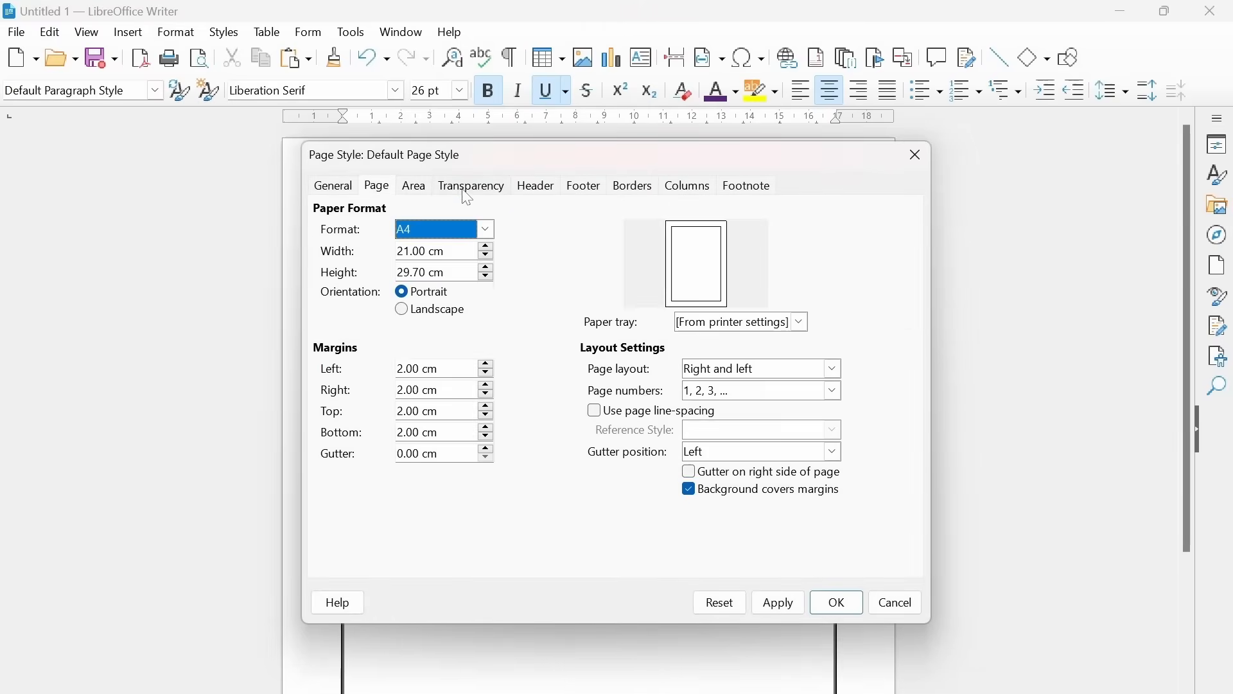
left_click(470, 191)
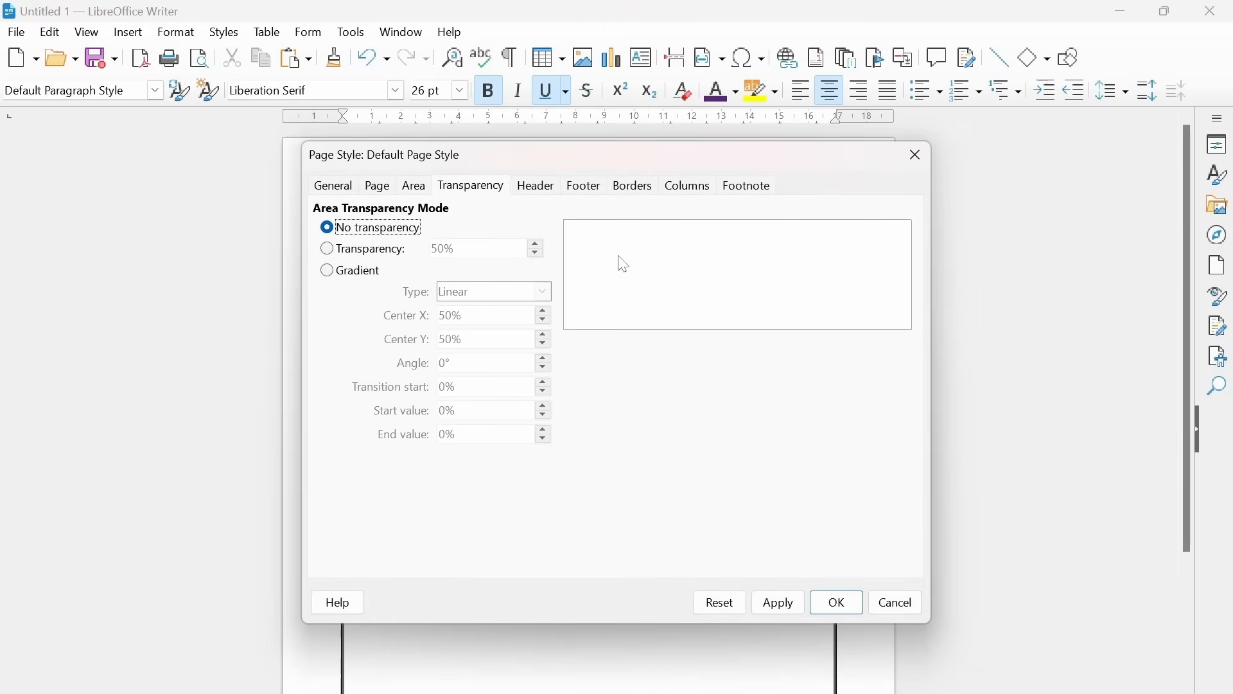
left_click(547, 192)
left_click(414, 191)
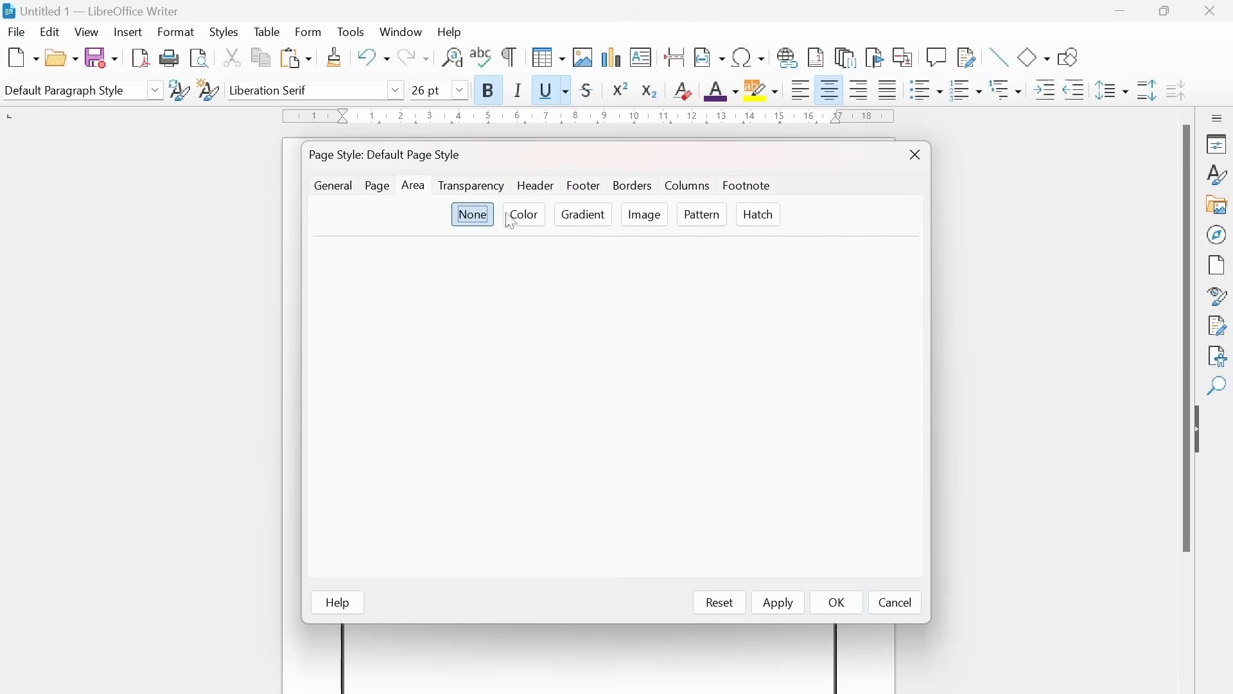
Step: Set the gold pattern as the page background and apply it
left_click(525, 216)
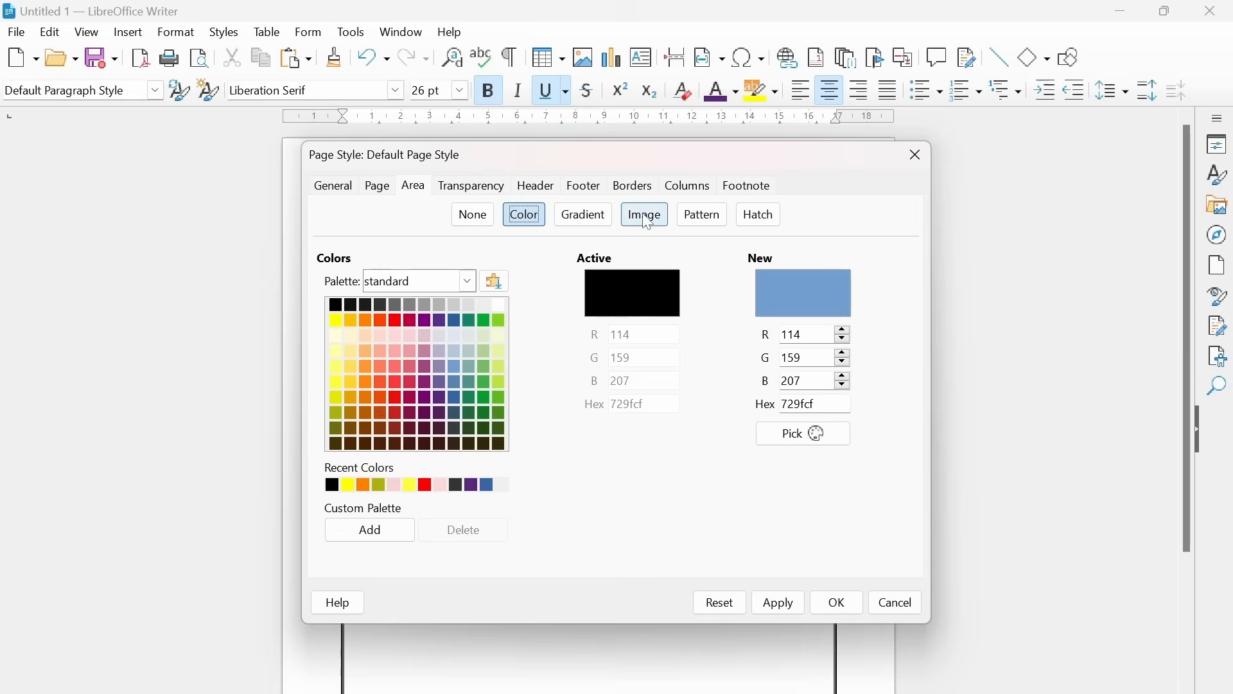
left_click(646, 219)
left_click(705, 218)
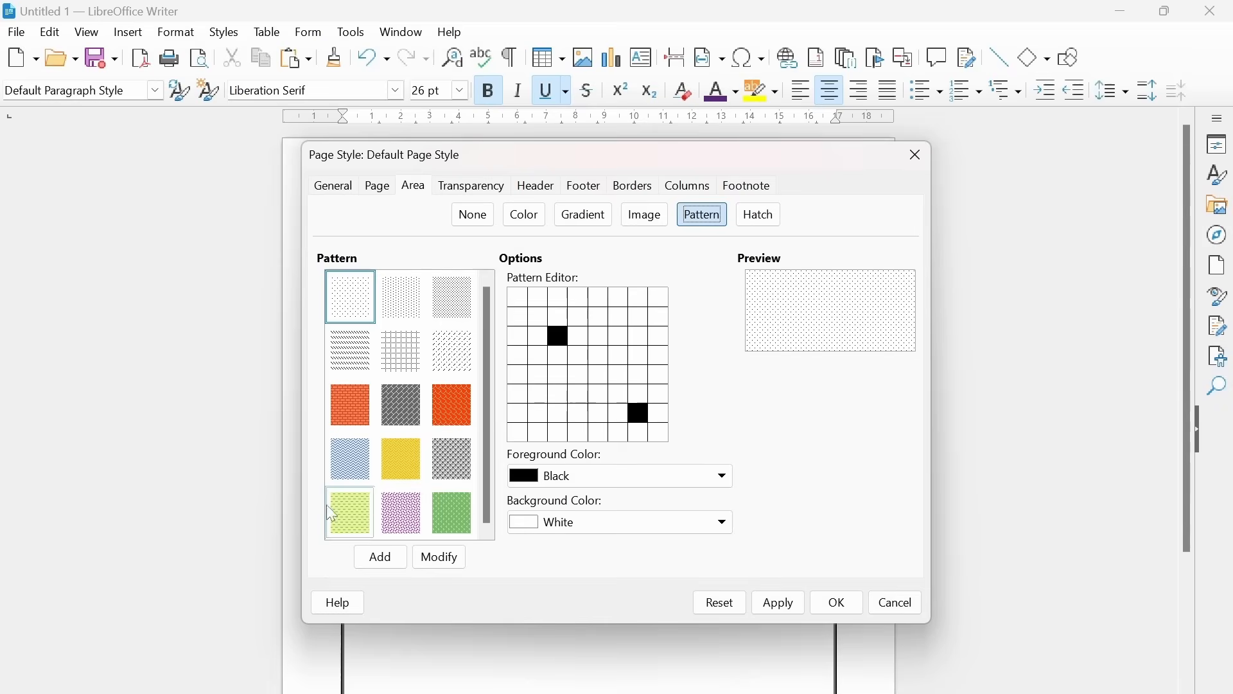
left_click(411, 467)
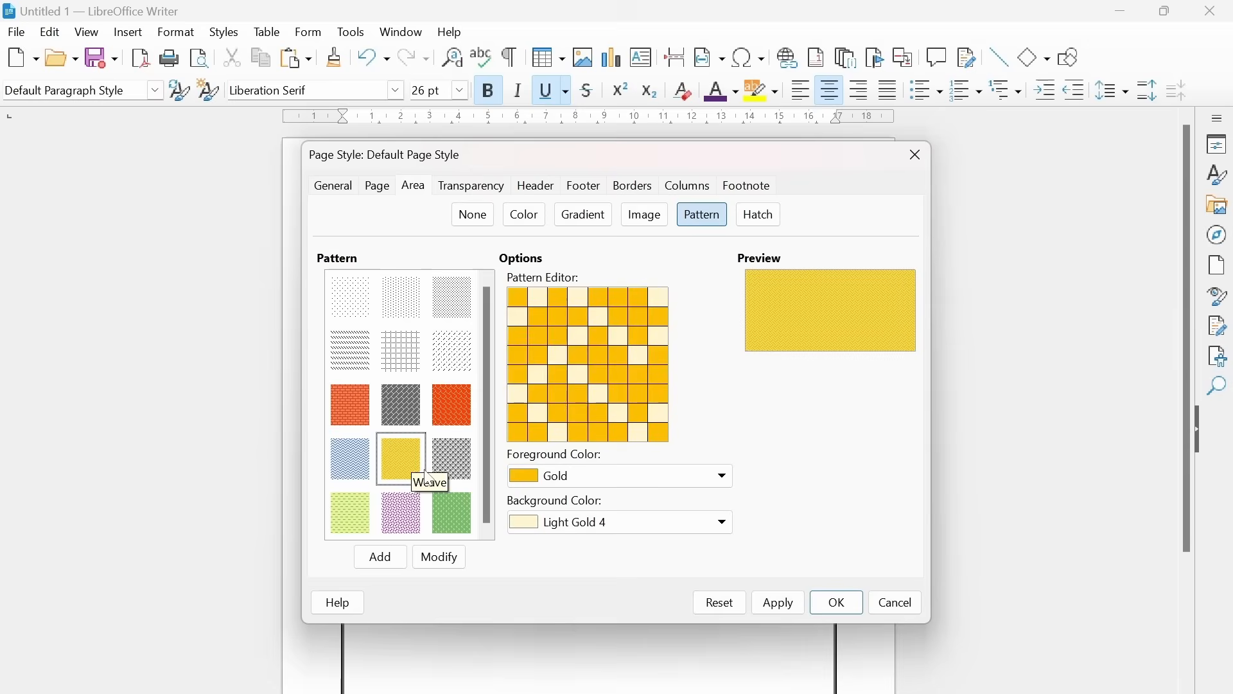
left_click(841, 606)
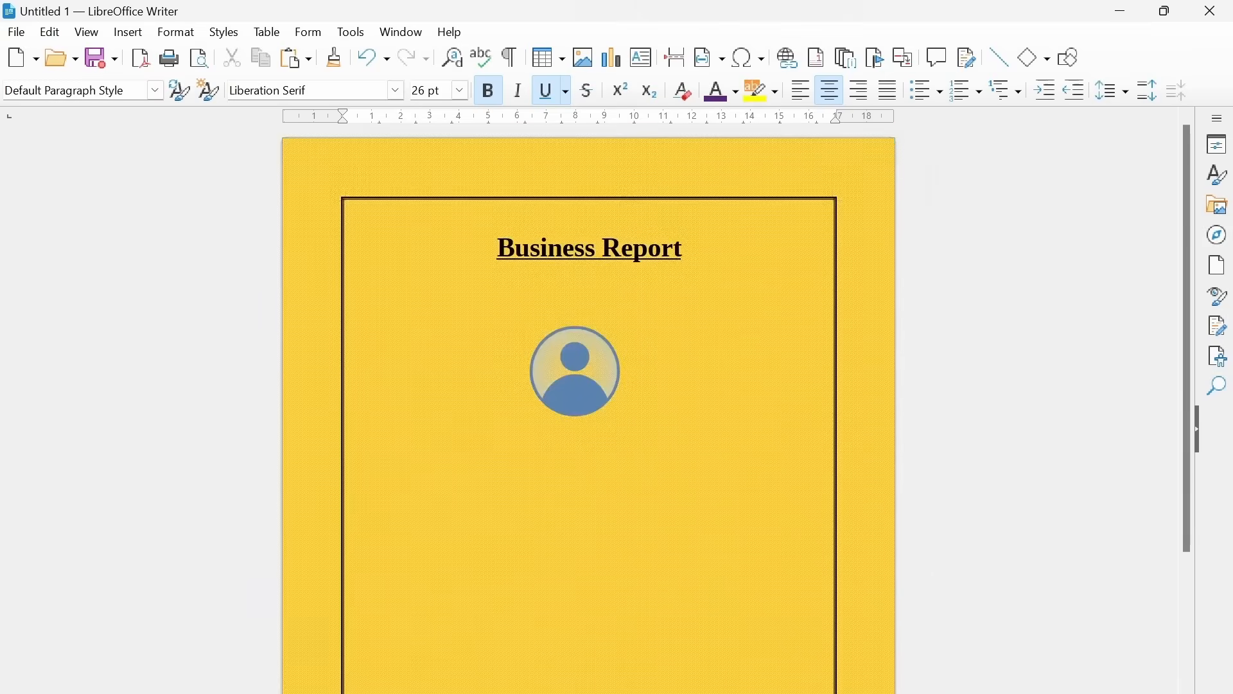
scroll(591, 226, "down", 3)
Step: Type 'Month-' on the line under the Business Report title
scroll(590, 338, "up", 3)
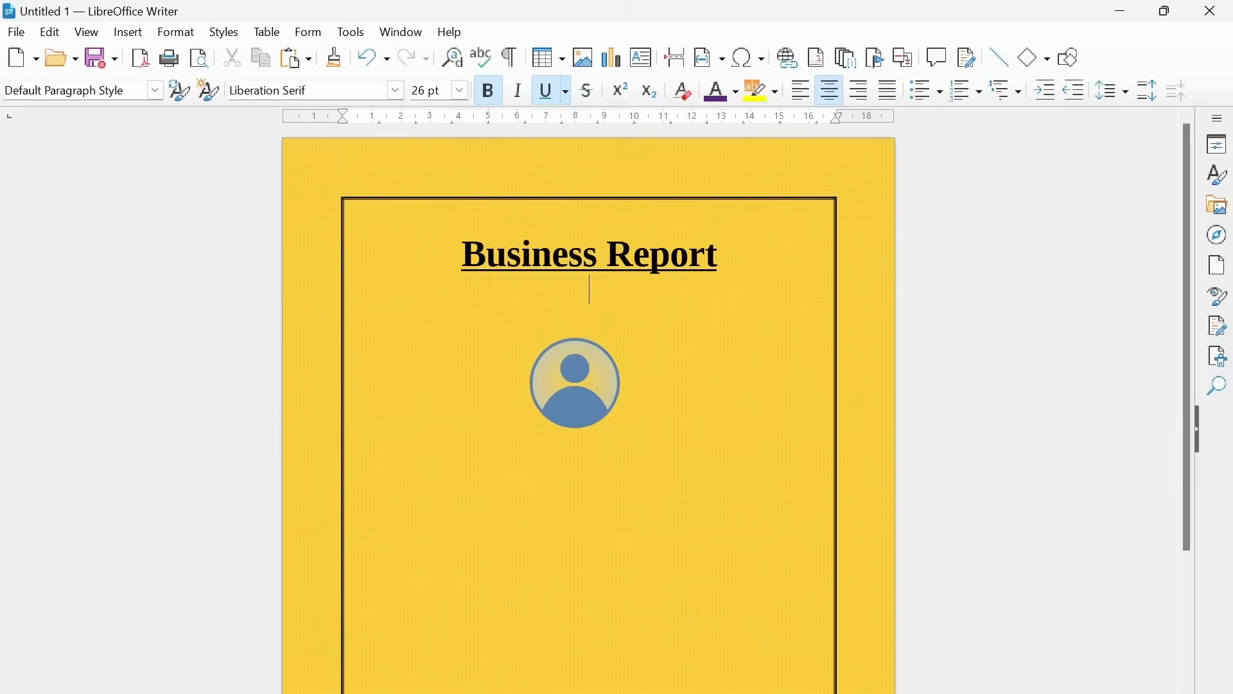
type("Month")
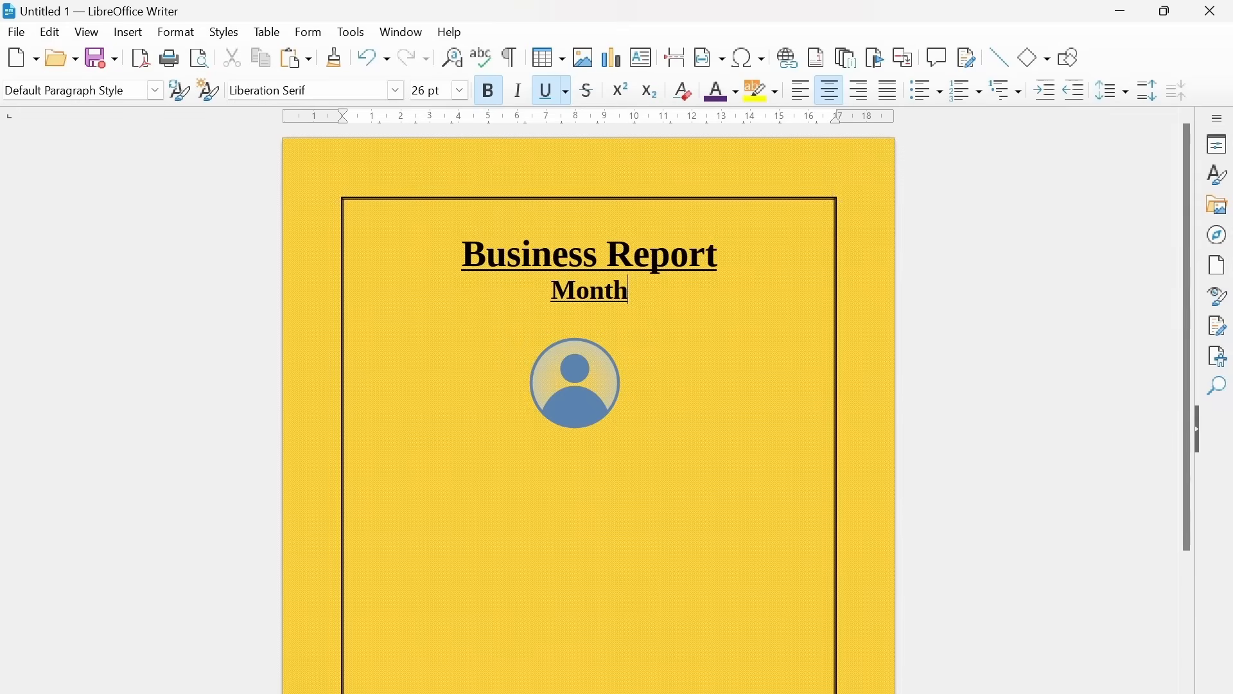
type("-")
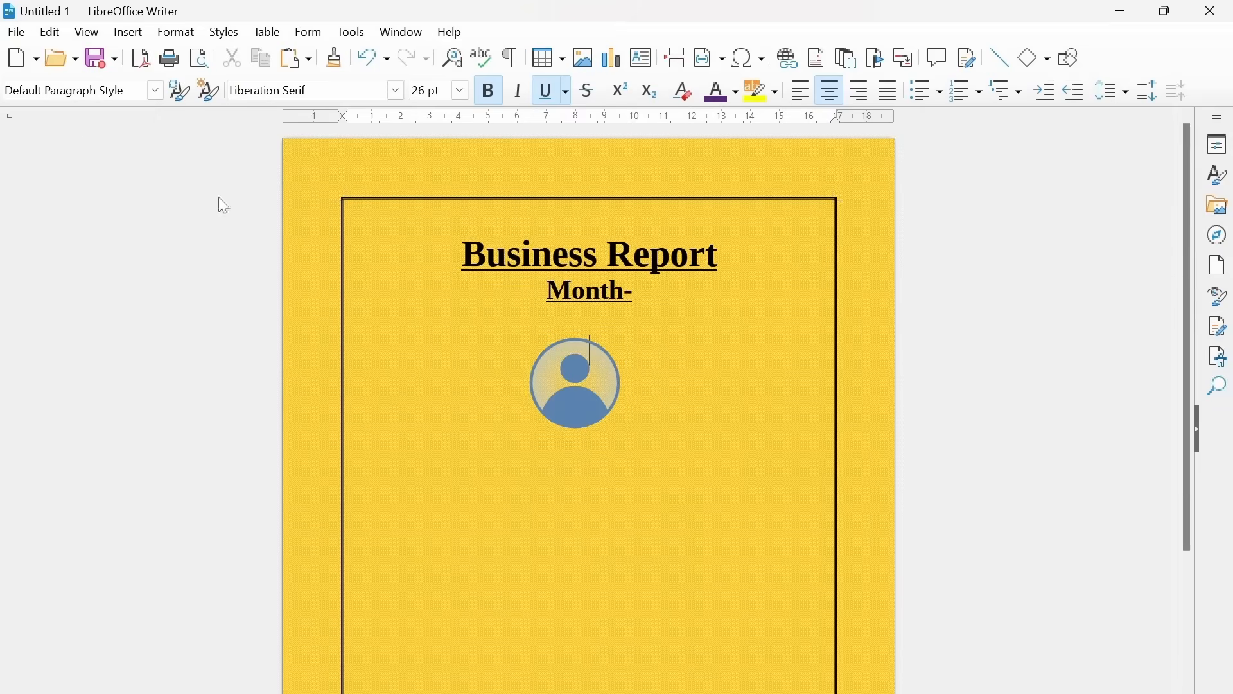
Step: Open Save as Template and pick the My Templates category
left_click(17, 31)
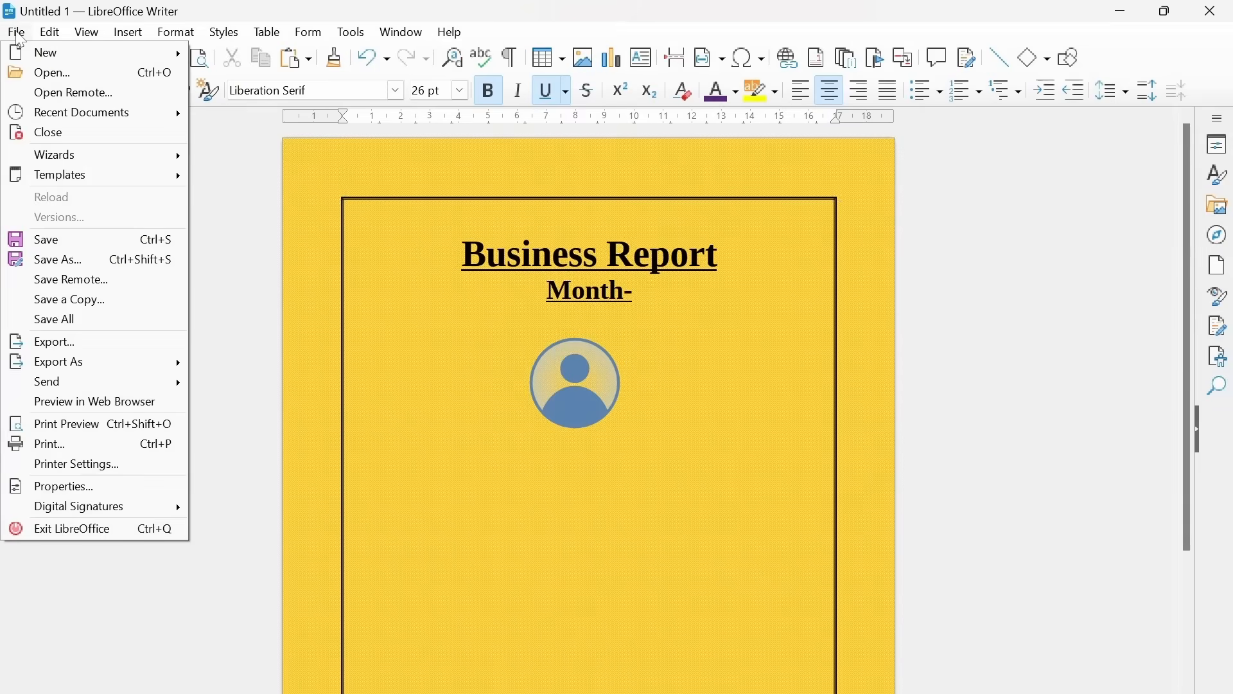
mouse_move(159, 184)
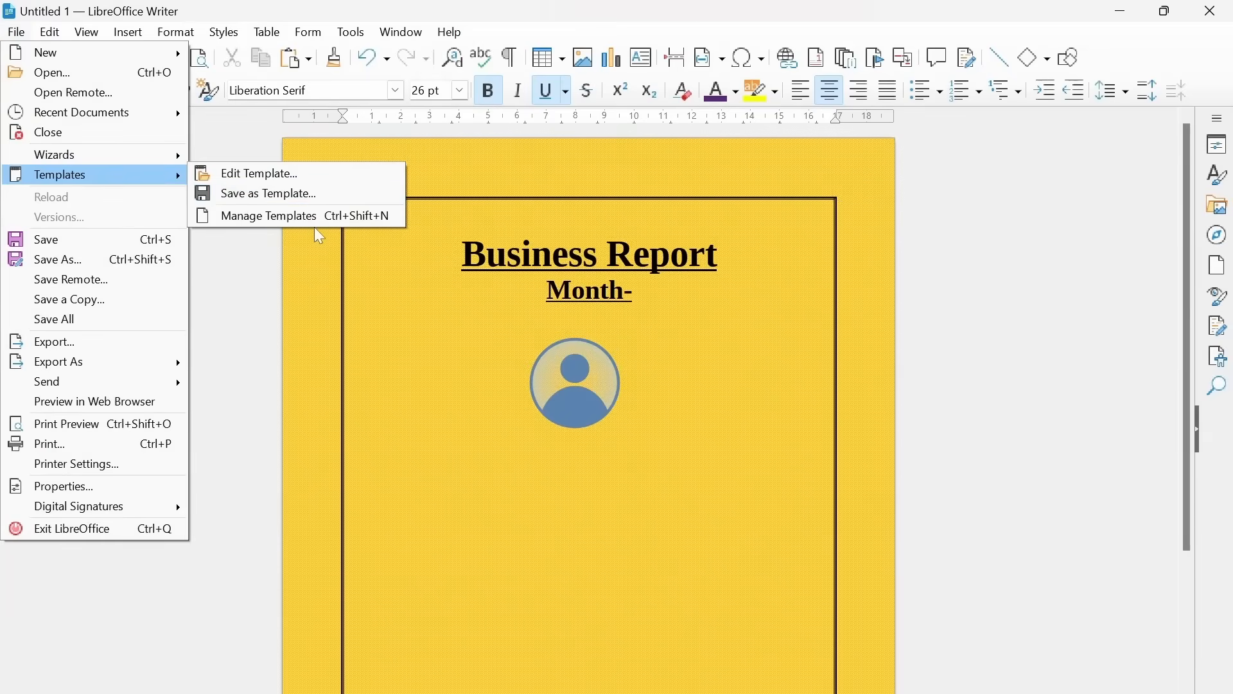
left_click(303, 195)
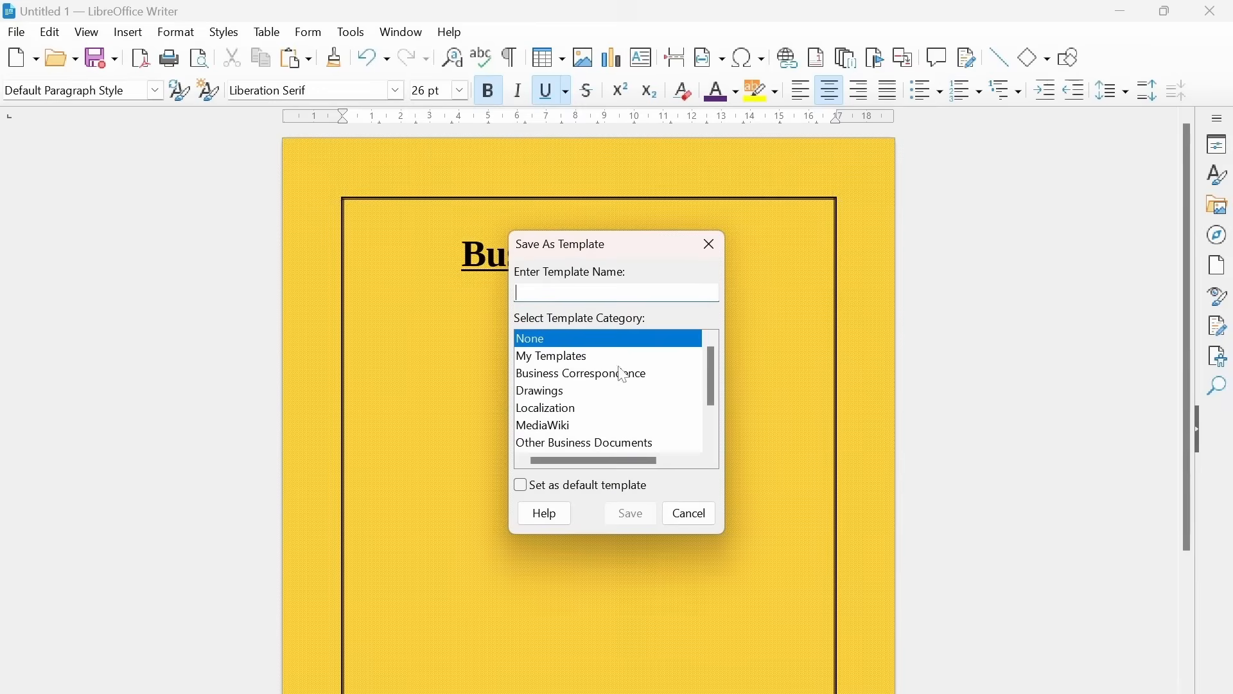
left_click_drag(708, 362, 719, 405)
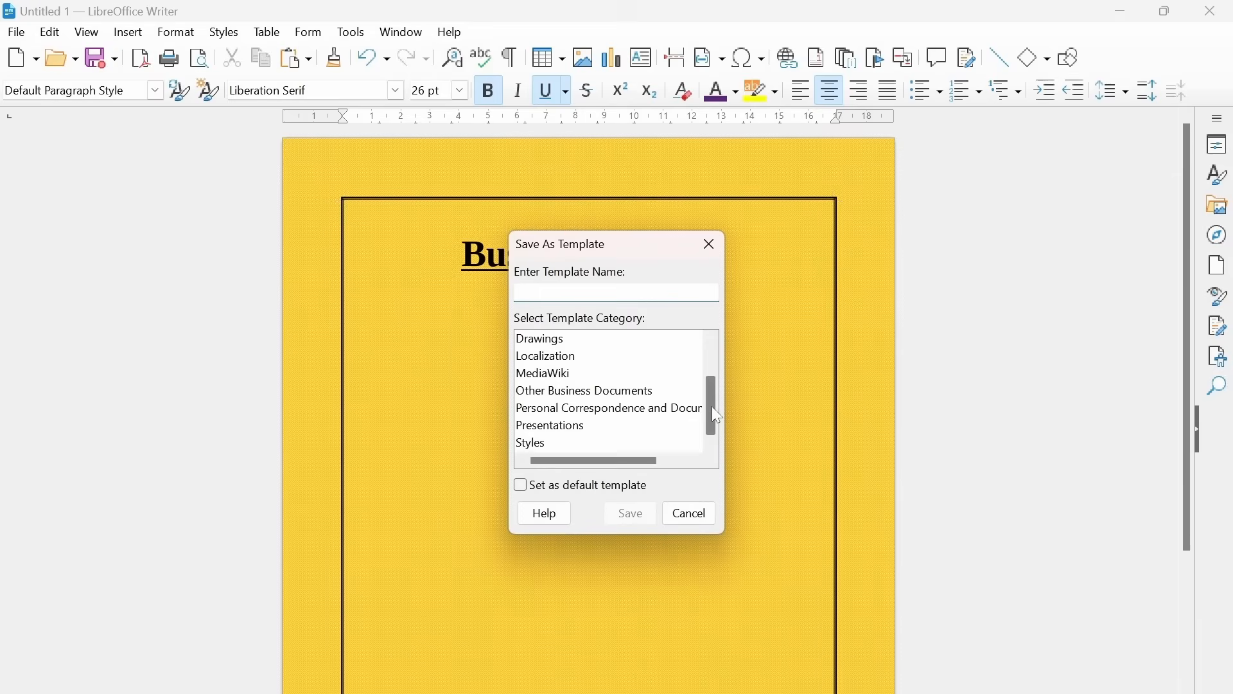
mouse_move(715, 395)
left_mouse_down()
mouse_move(708, 347)
mouse_move(712, 398)
mouse_move(713, 373)
left_mouse_up()
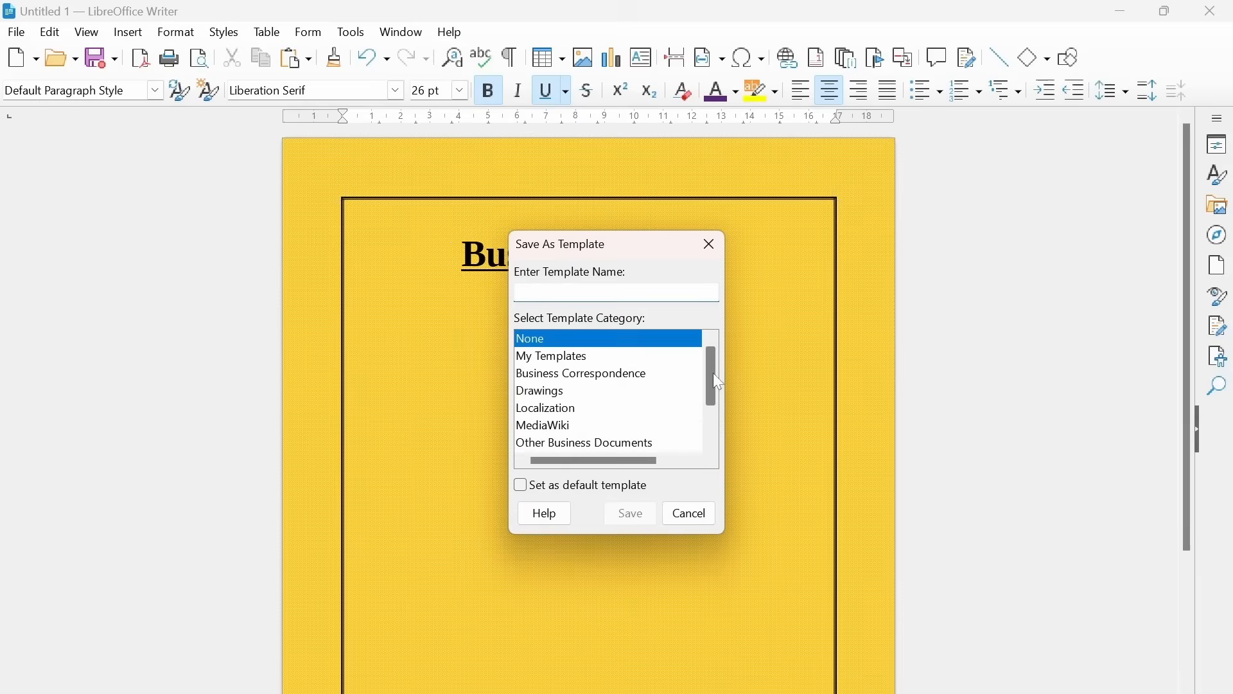
left_click(575, 360)
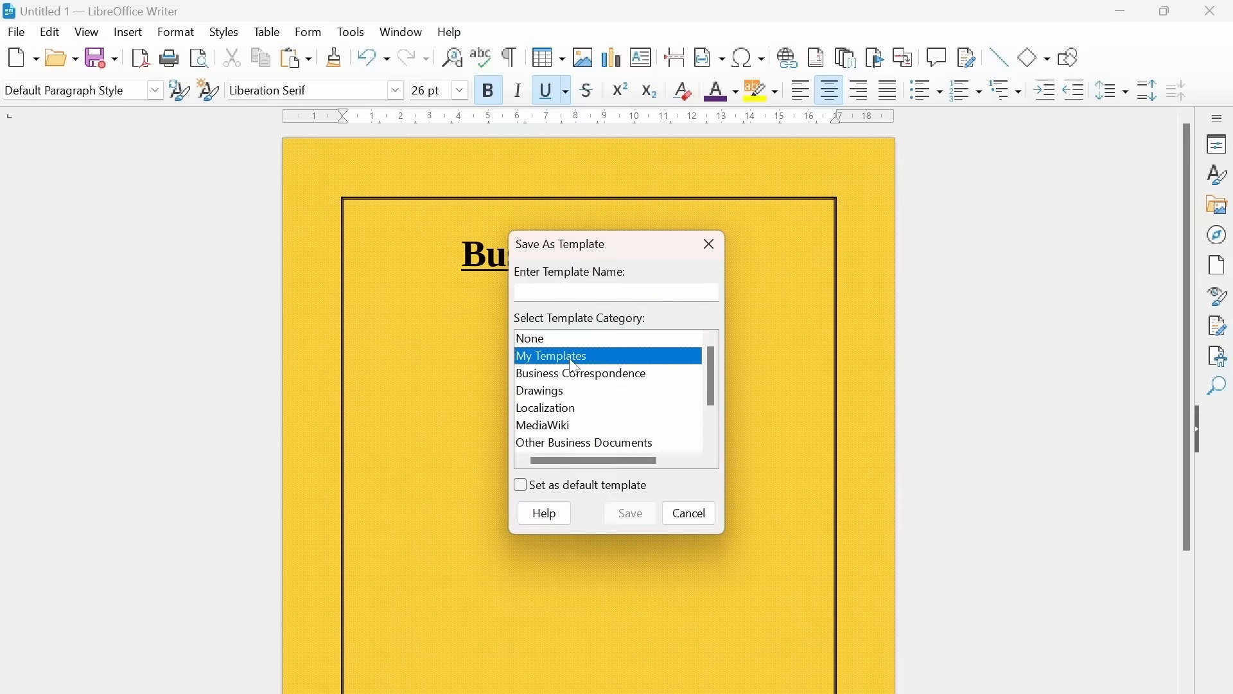
Step: Name the template 'monthly report', leave it non-default, and save it
left_click(566, 293)
type("mon")
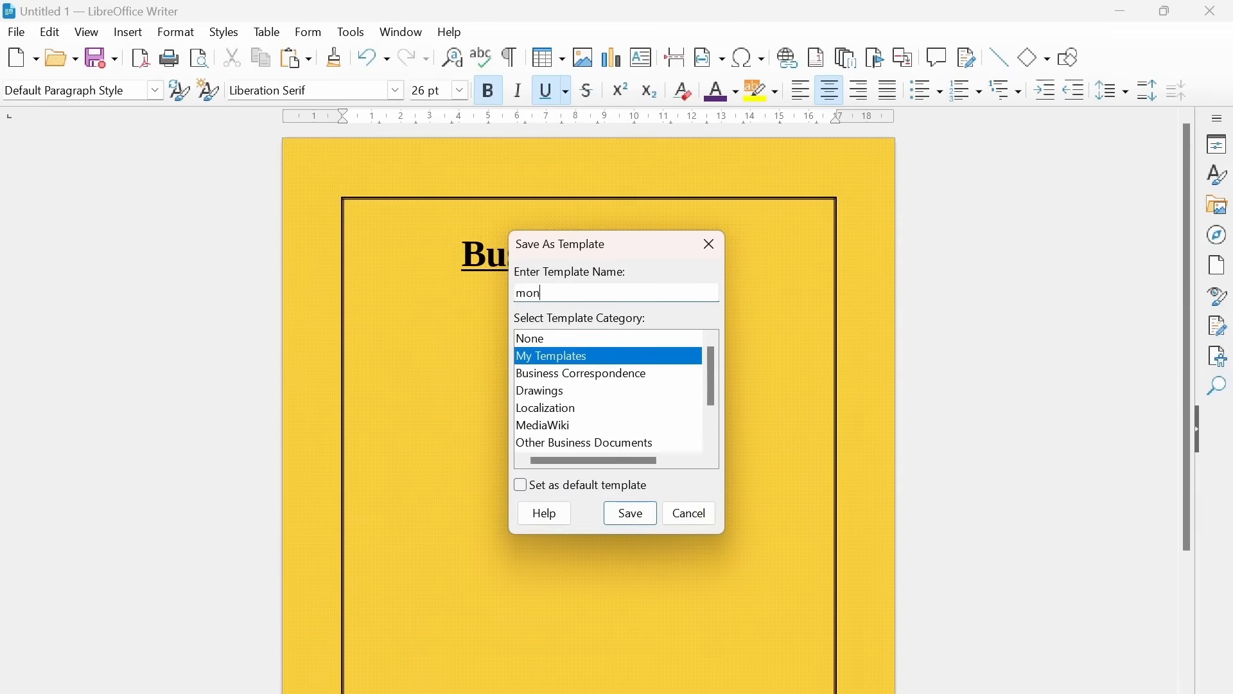
type("thly report")
left_click(519, 488)
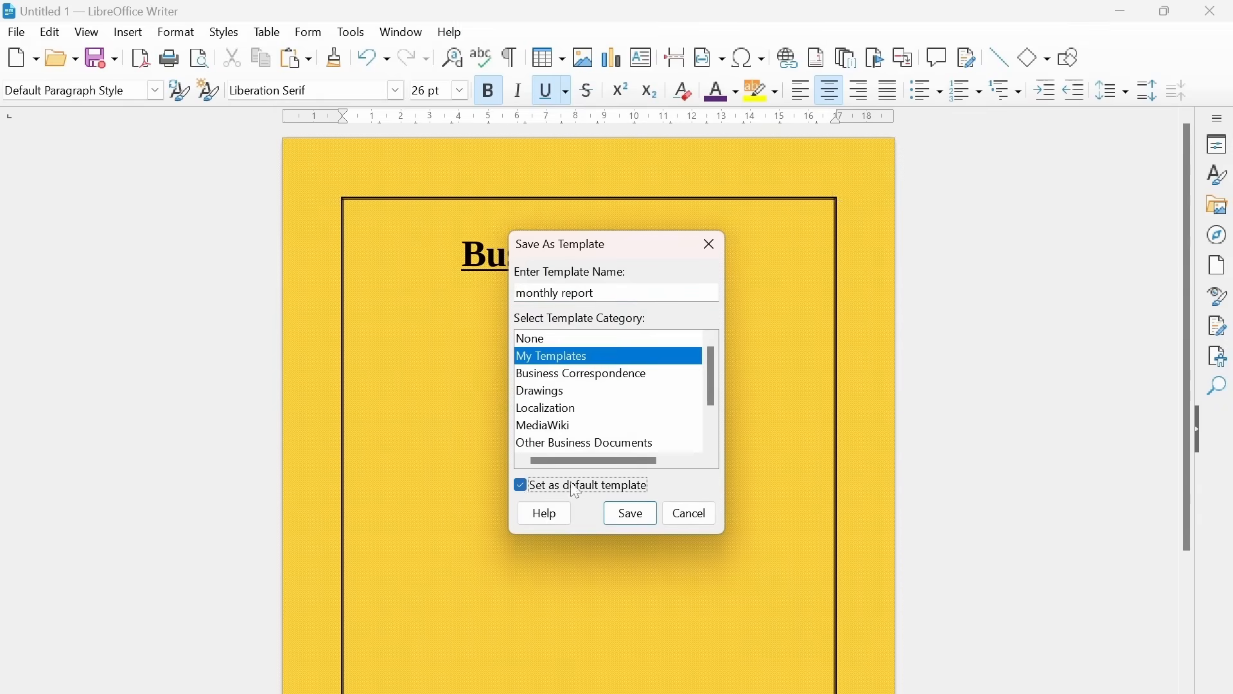
left_click(520, 485)
left_click(632, 517)
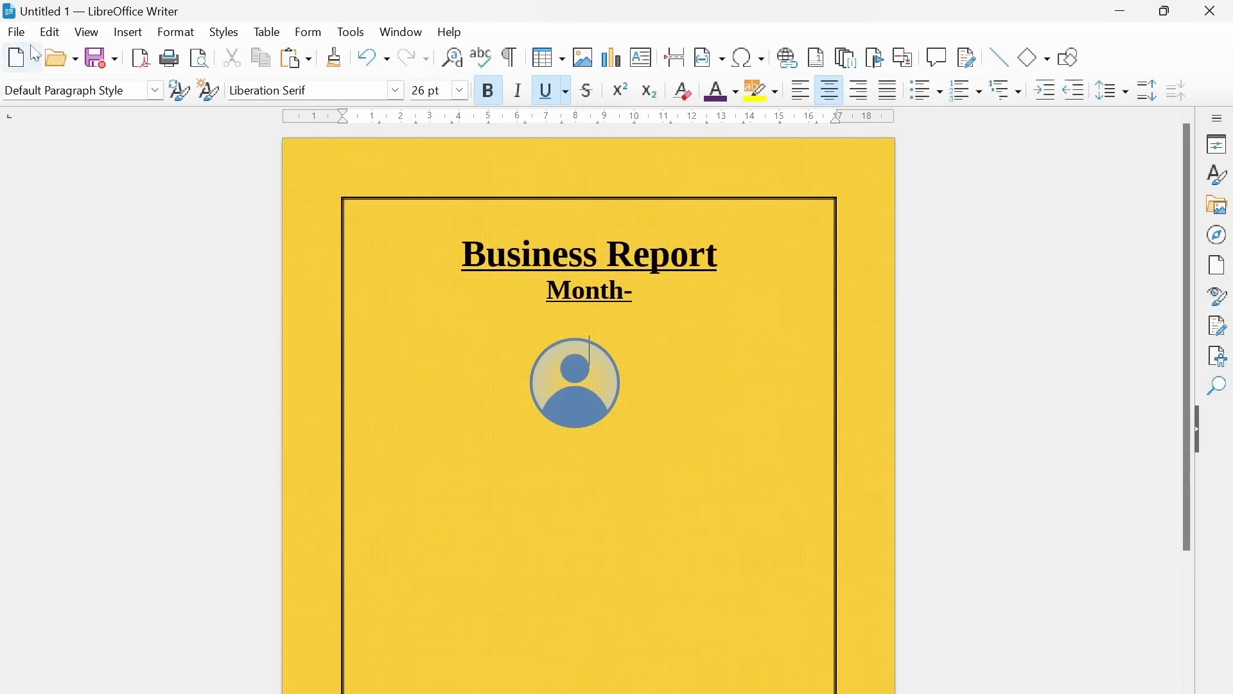
left_click(16, 33)
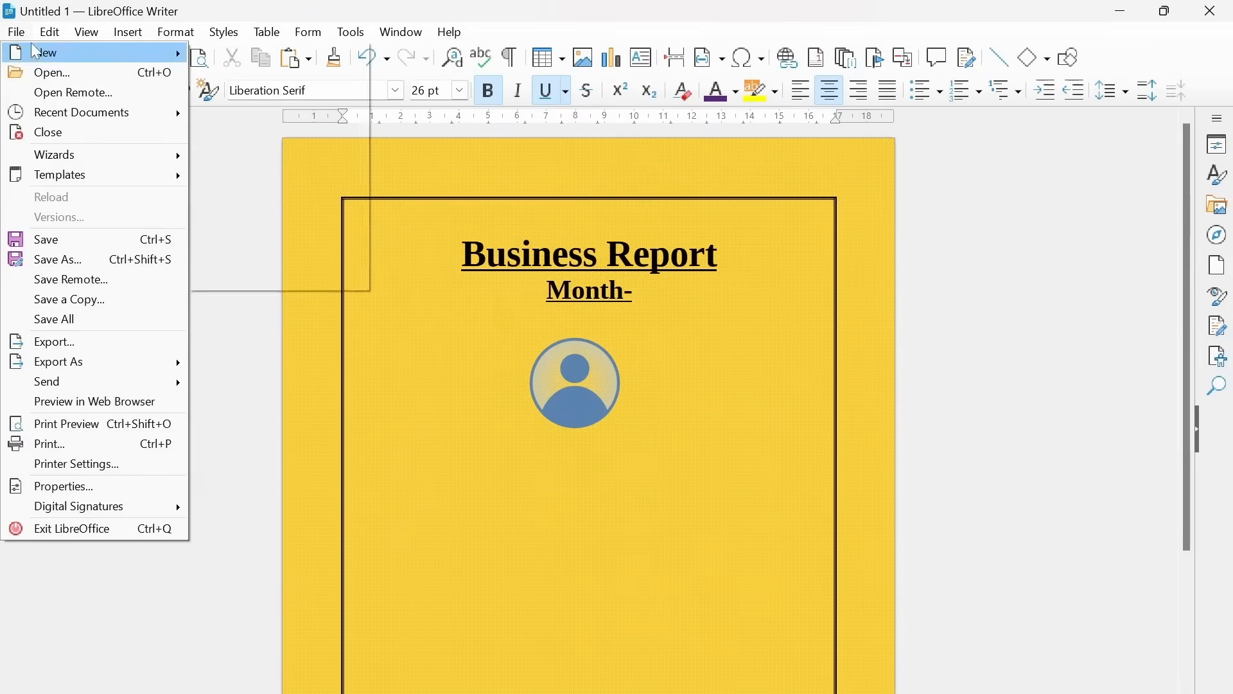
Step: In Manage Templates, filter to My Templates and open 'monthly report'
mouse_move(151, 185)
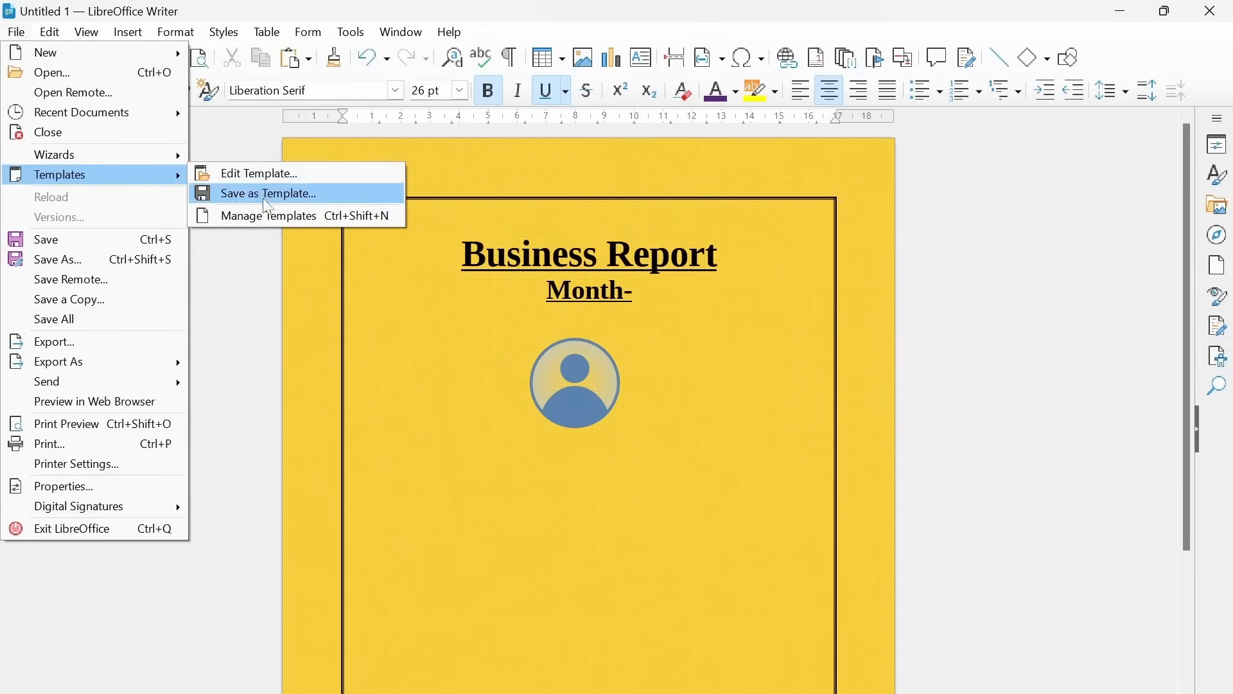
left_click(272, 218)
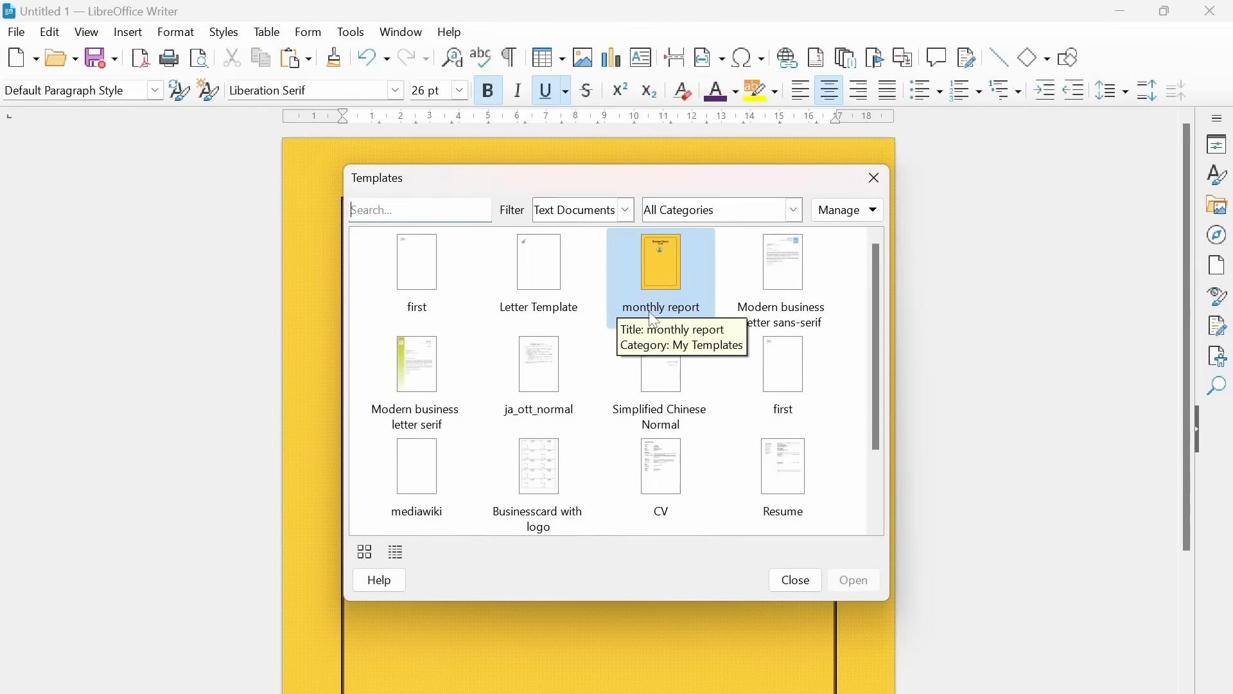
left_click(795, 210)
left_click(672, 248)
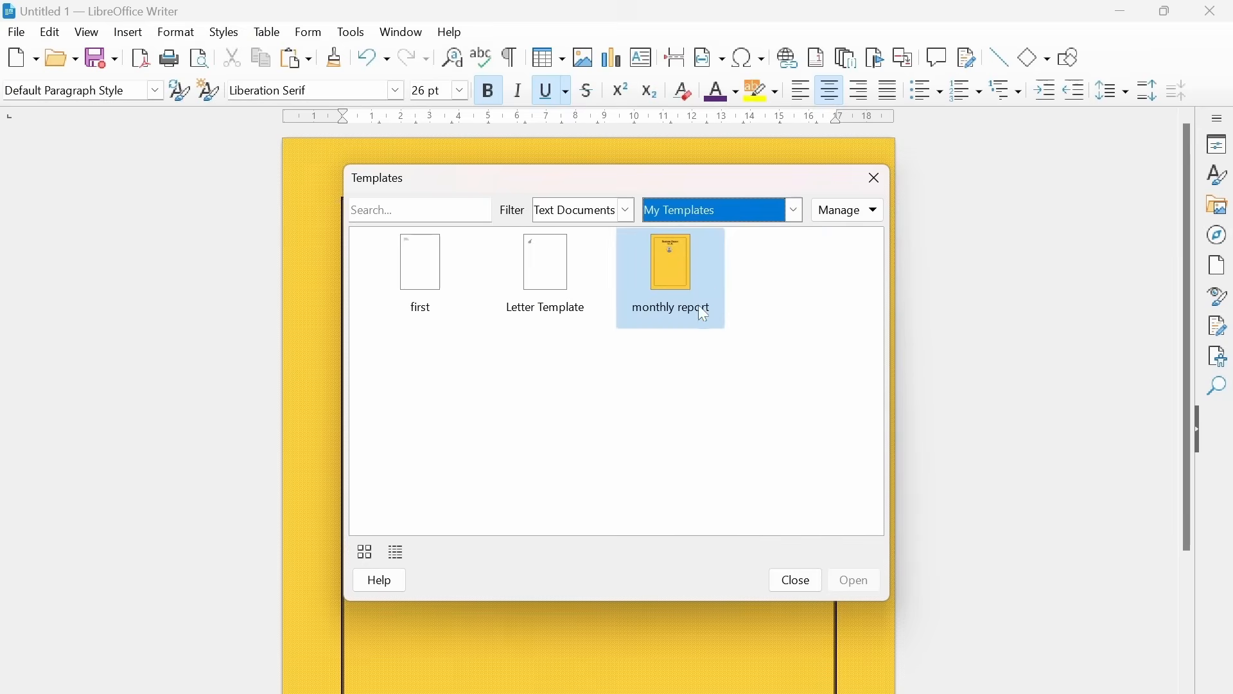
double_click(654, 297)
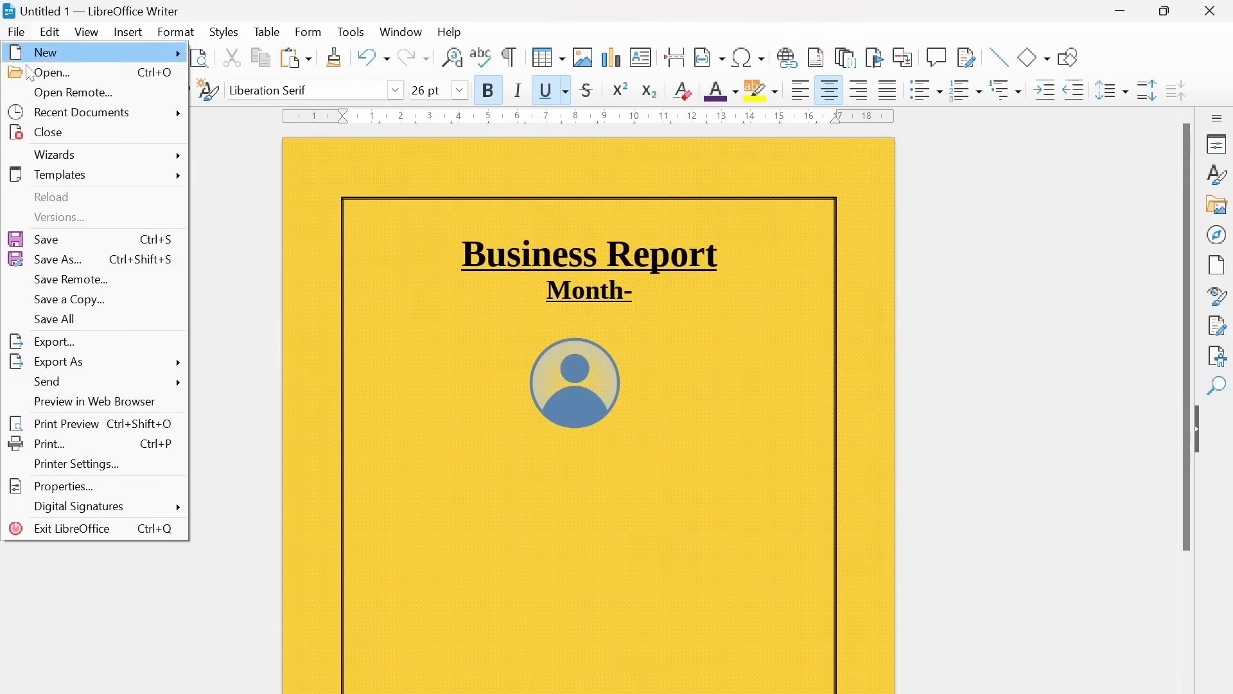
Step: Reopen the templates list from File > New and close it without choosing anything
left_click(17, 32)
mouse_move(57, 54)
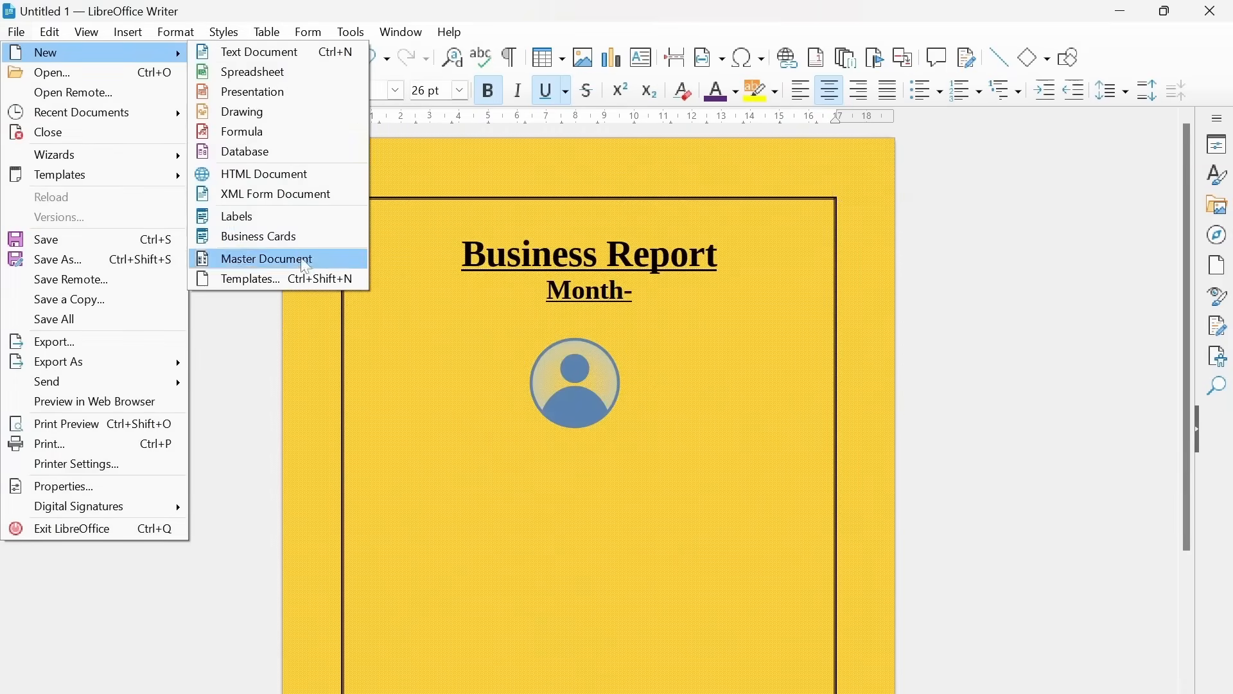
left_click(301, 278)
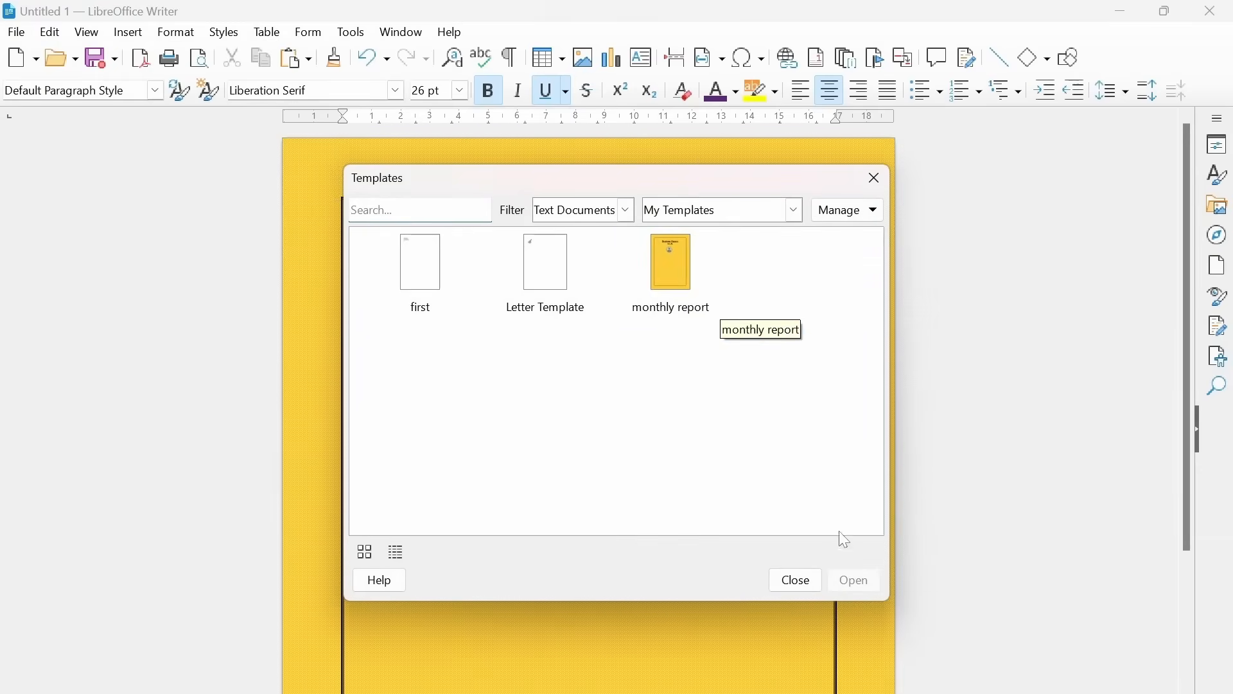
left_click(795, 588)
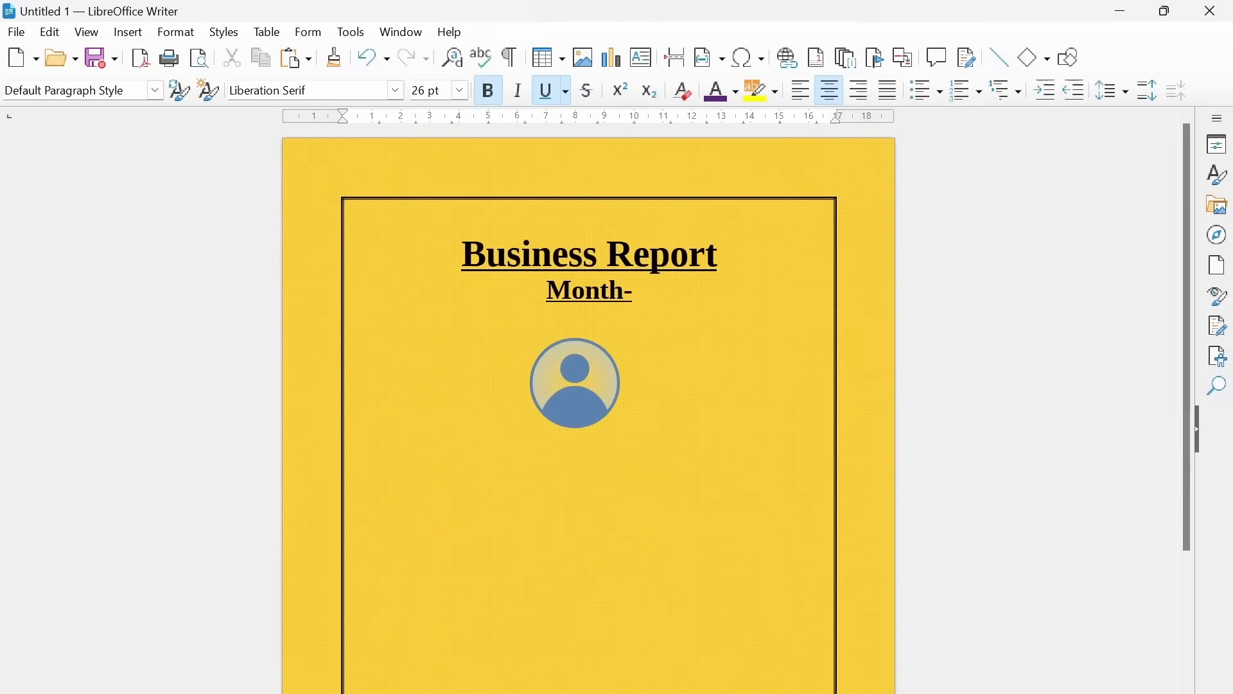
Step: On the slides, circle 'Using a blank document' and underline 'Using a wizard' in red, then return to Writer
key("alt+Tab")
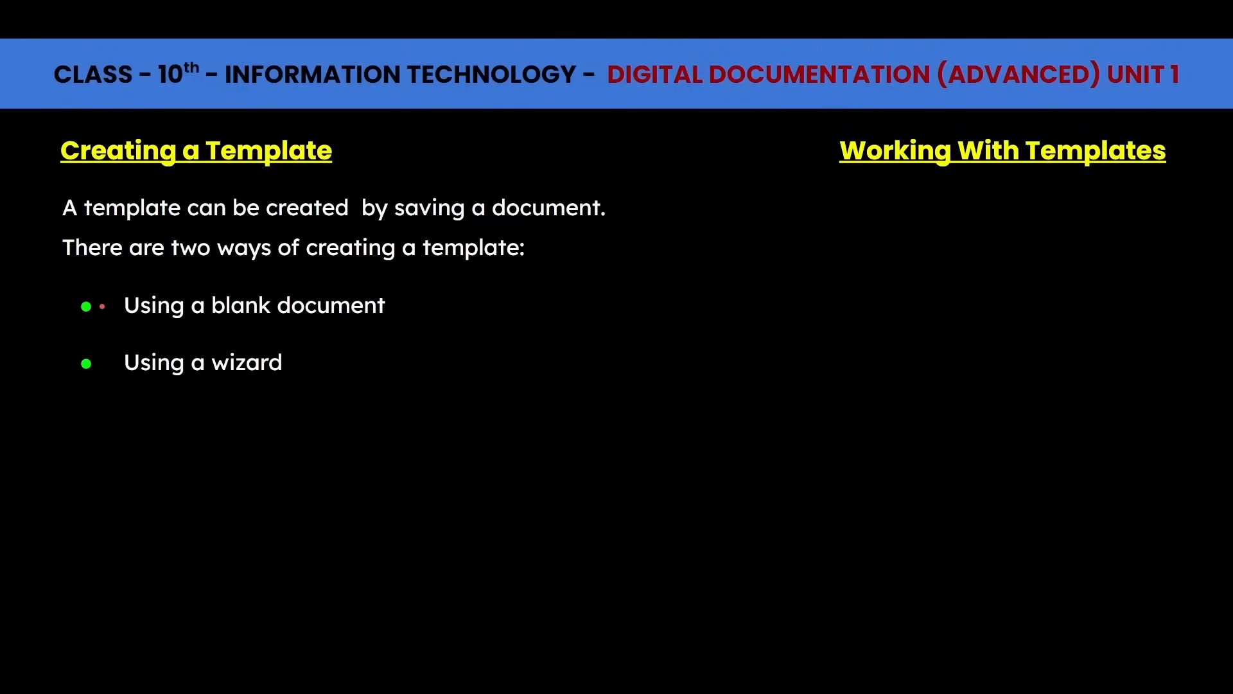
mouse_move(116, 326)
left_mouse_down()
mouse_move(276, 345)
mouse_move(423, 315)
mouse_move(334, 281)
mouse_move(154, 287)
mouse_move(94, 304)
mouse_move(125, 323)
left_mouse_up()
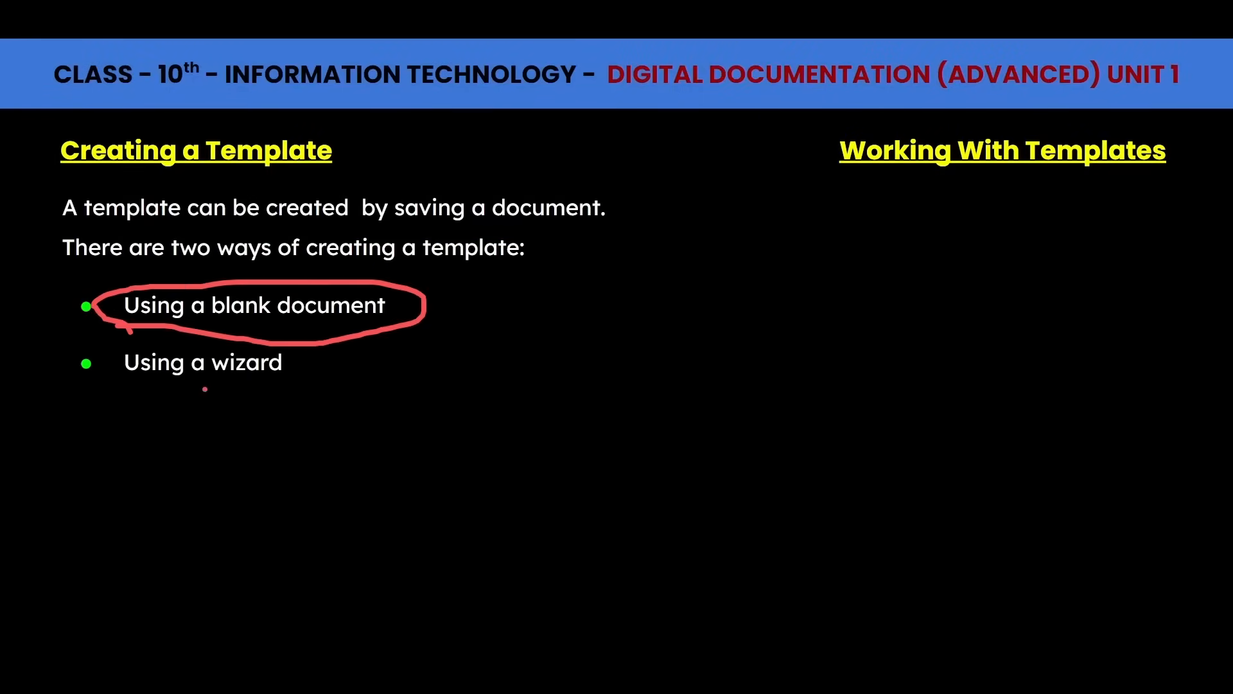
left_click_drag(127, 387, 294, 383)
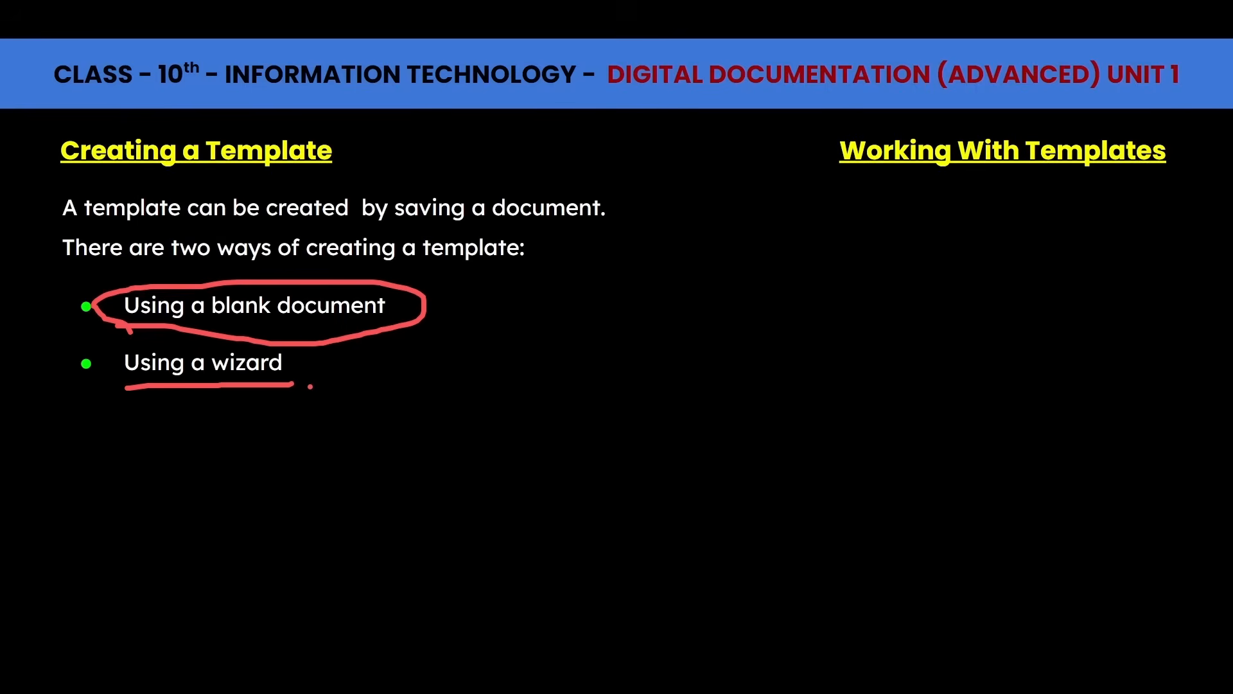
key("alt+Tab")
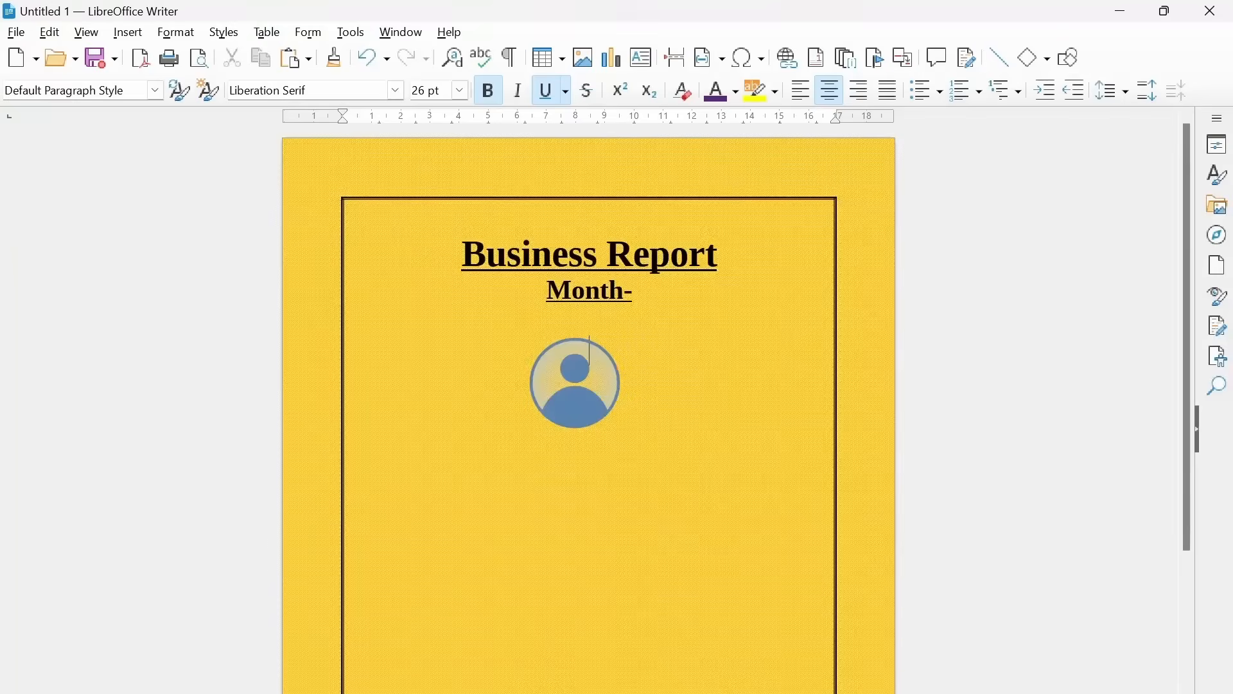
Step: Launch the Letter Wizard from File > Wizards > Letter
left_click(18, 32)
mouse_move(93, 159)
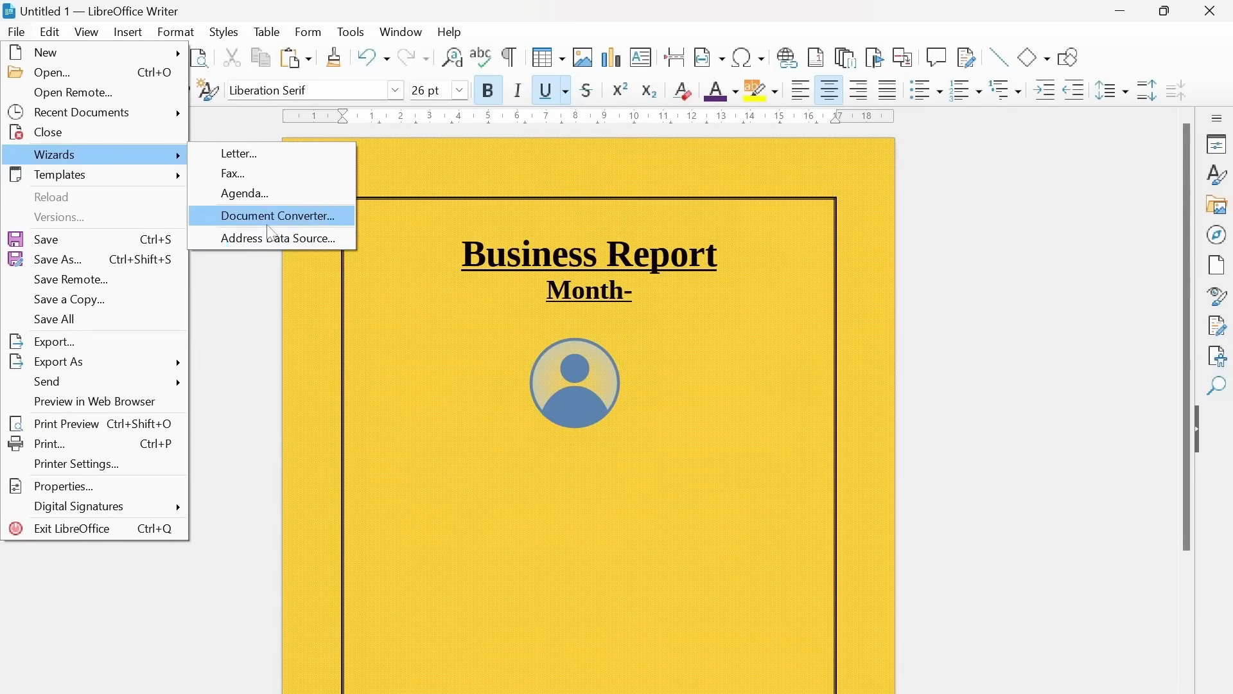
left_click(259, 154)
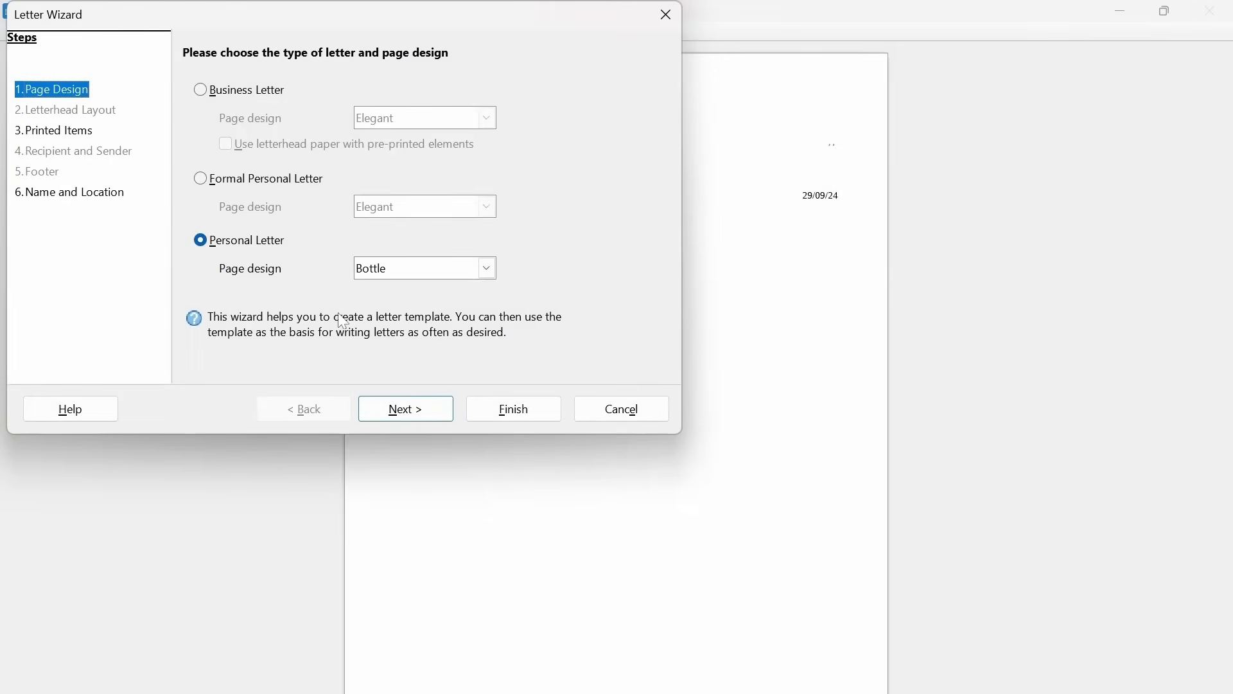
Step: Choose the Red Line design for the personal letter and advance to Printed Items
left_click_drag(447, 19, 443, 82)
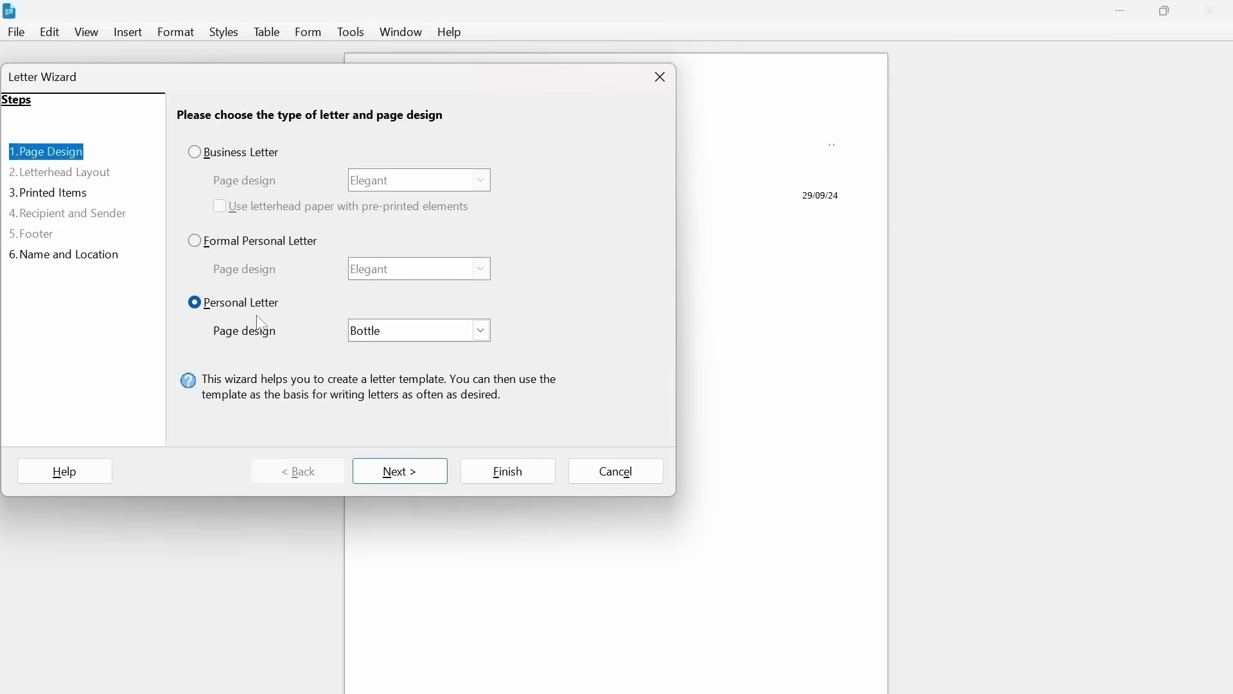
left_click(483, 334)
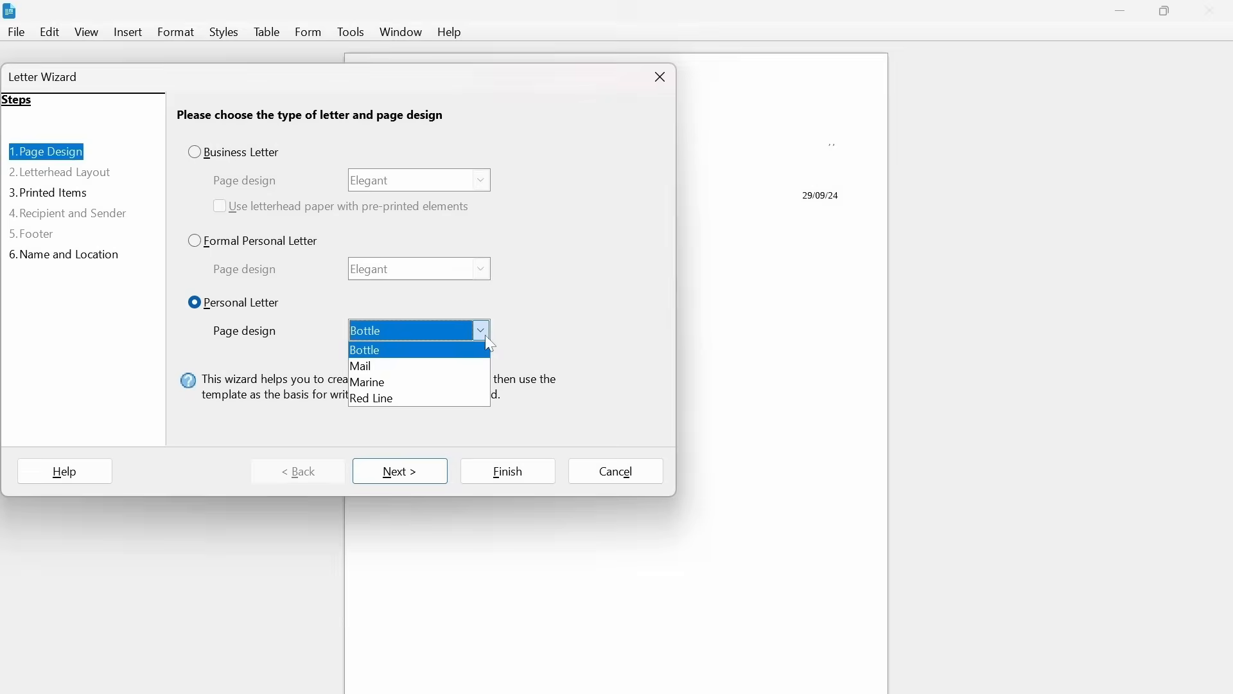
left_click(372, 397)
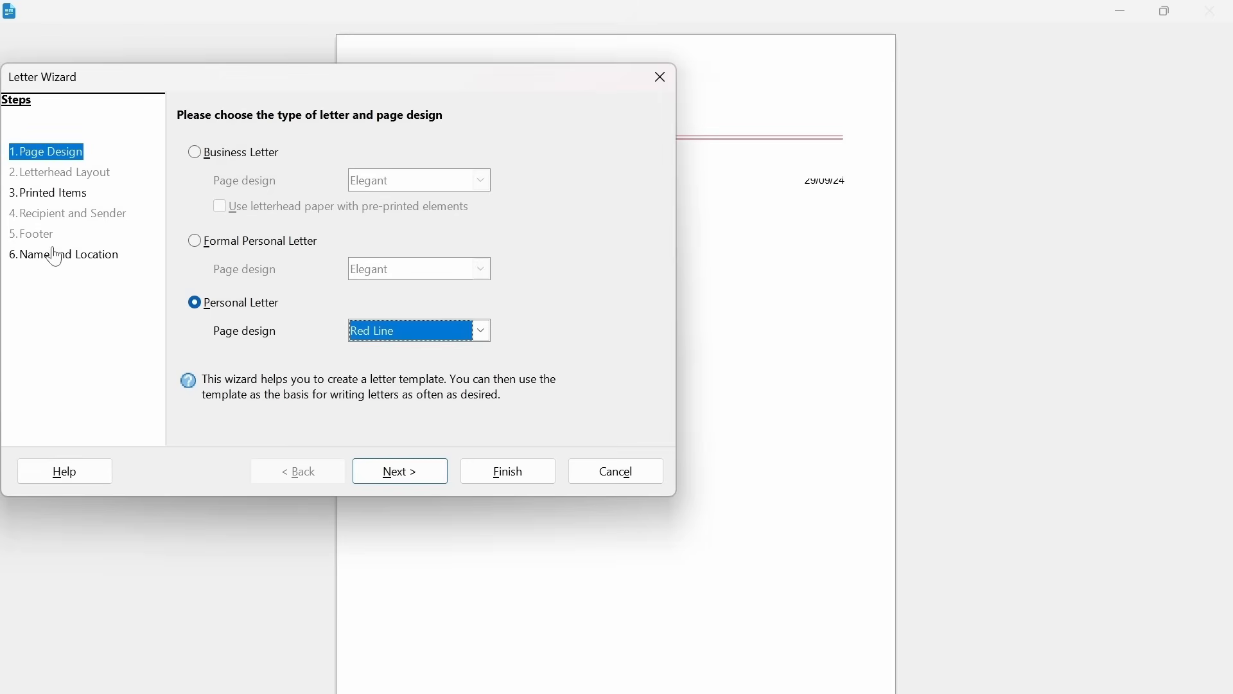
left_click(97, 267)
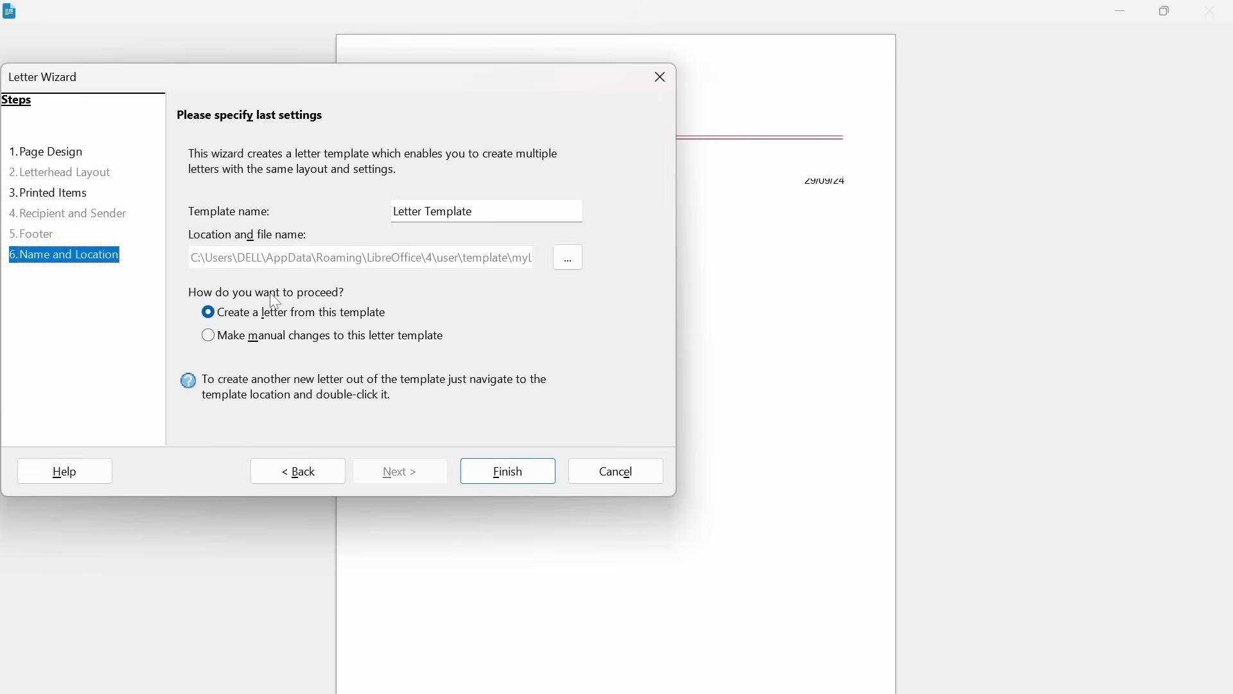
left_click(54, 153)
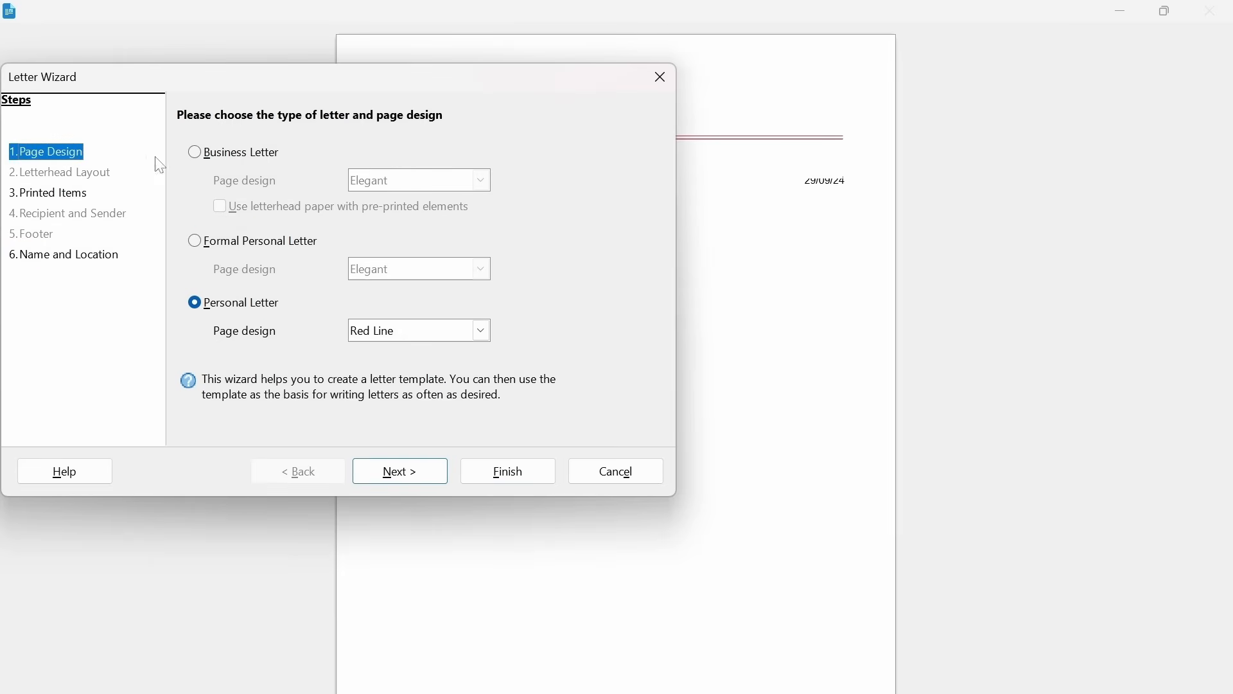
left_click(410, 473)
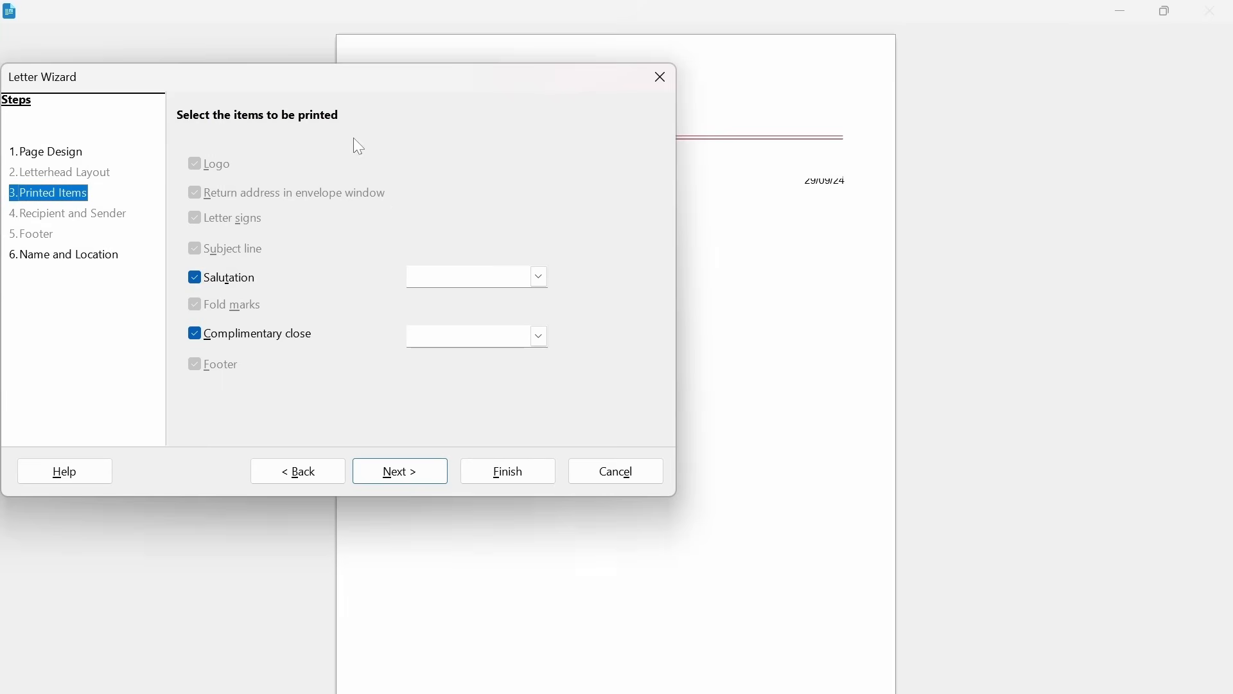
Step: Pick 'Dear Sir or Madam' as the salutation and 'Best regards' as the close, then continue to Name and Location
left_click(541, 279)
left_click(470, 315)
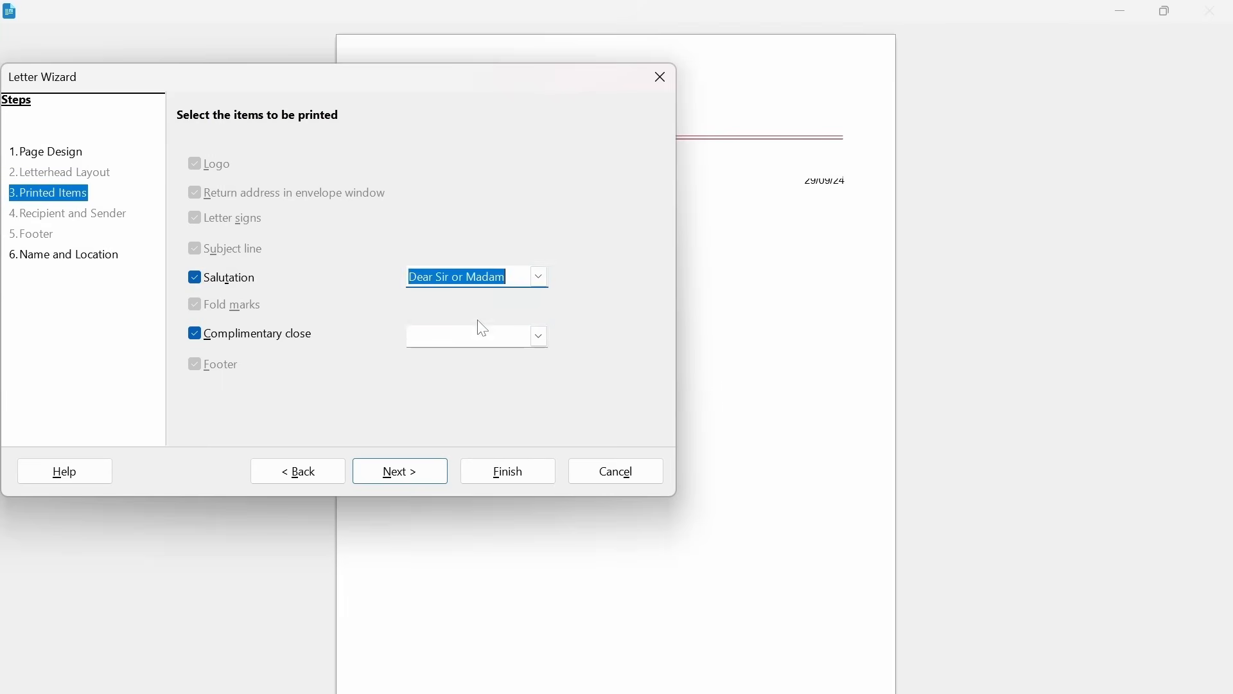
left_click(539, 336)
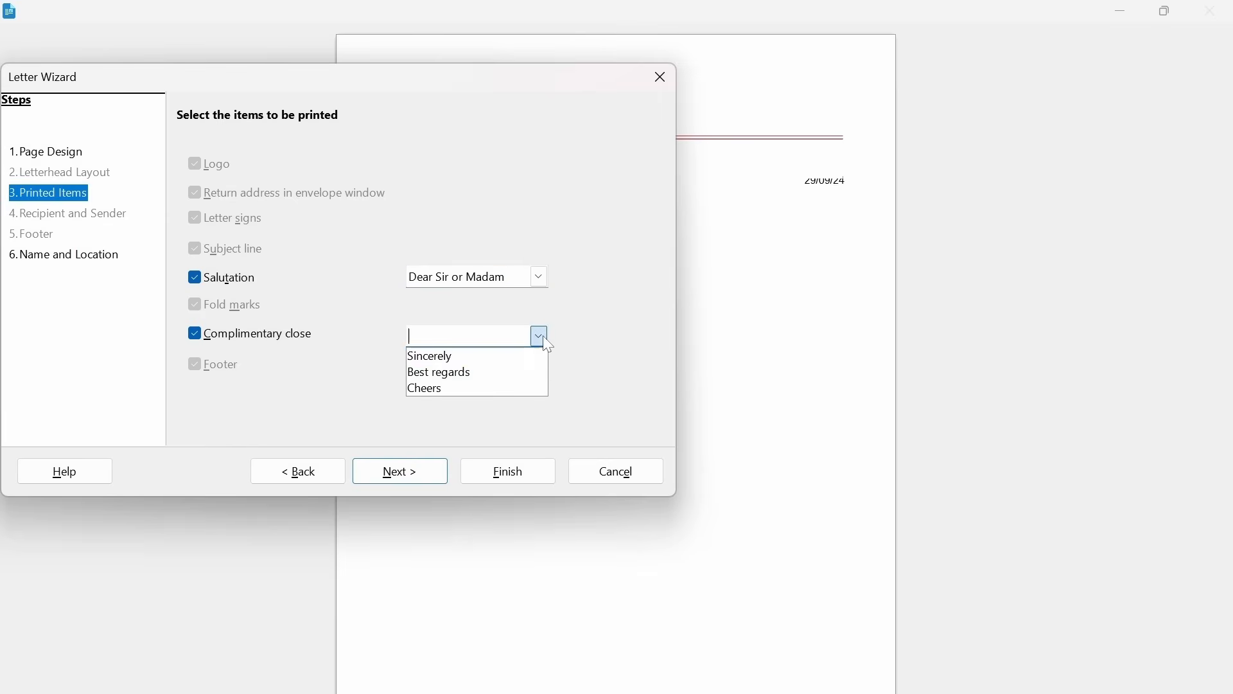
left_click(444, 373)
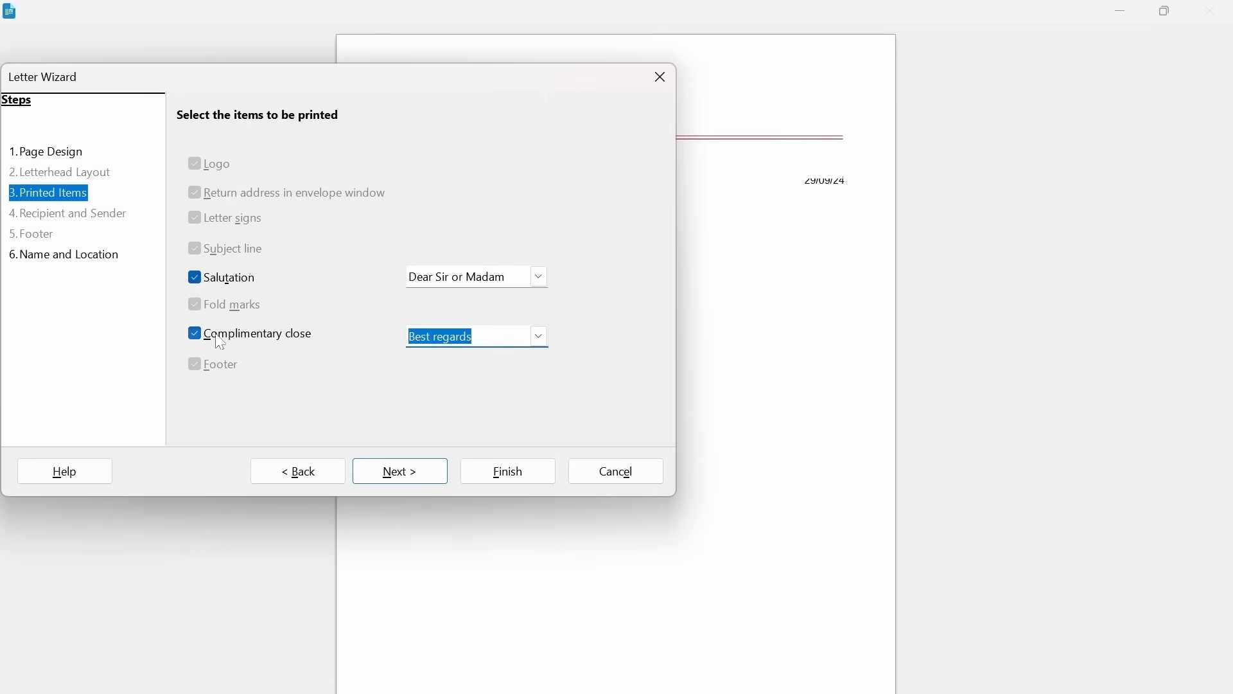
left_click(427, 479)
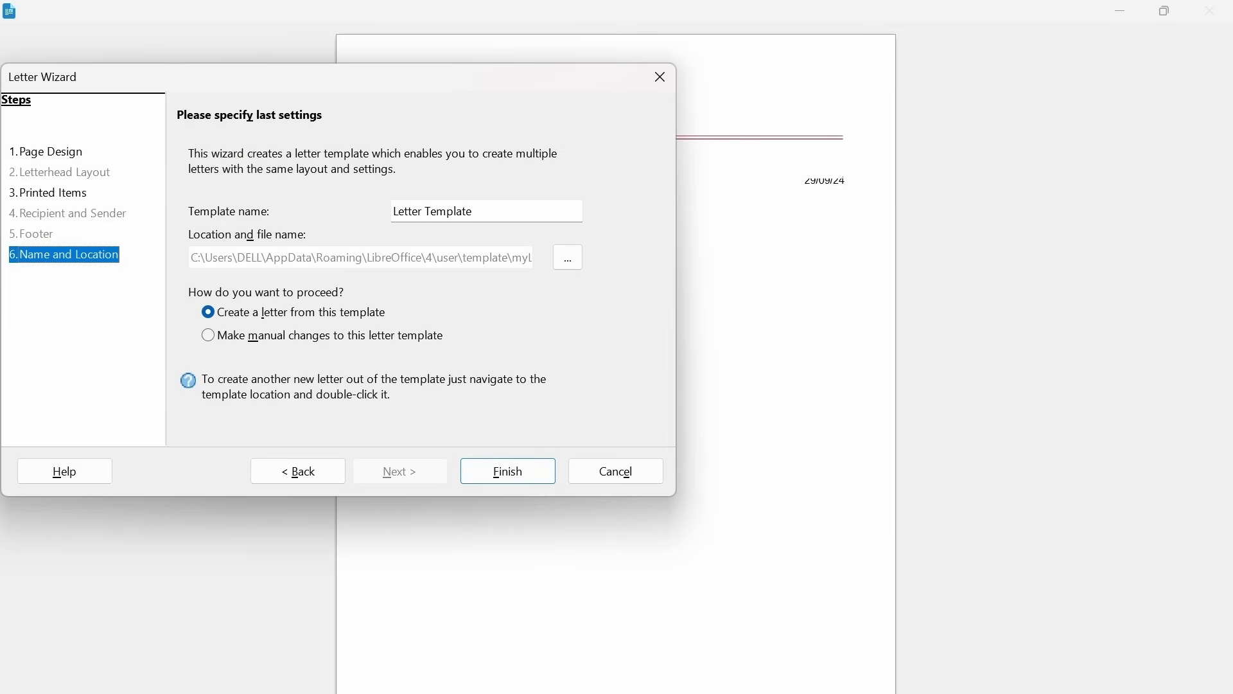
Step: Keep 'Create a letter from this template' selected on the Name and Location page
left_click_drag(476, 211, 392, 213)
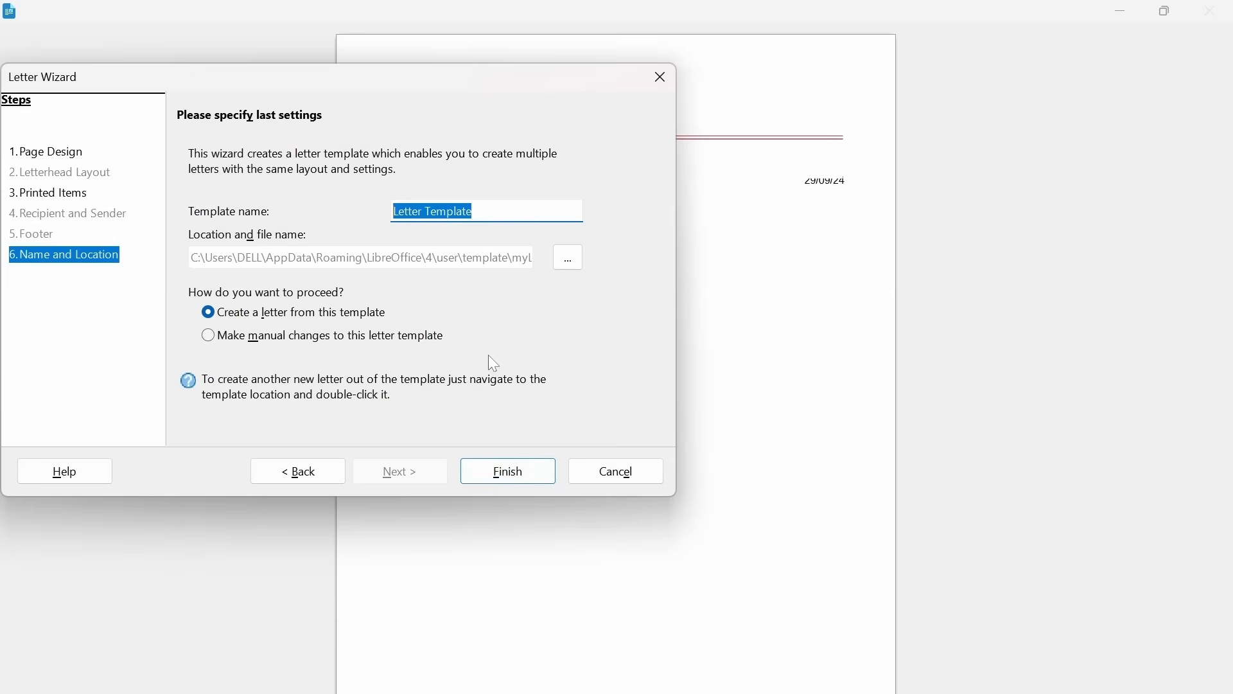
left_click(59, 155)
left_click(69, 196)
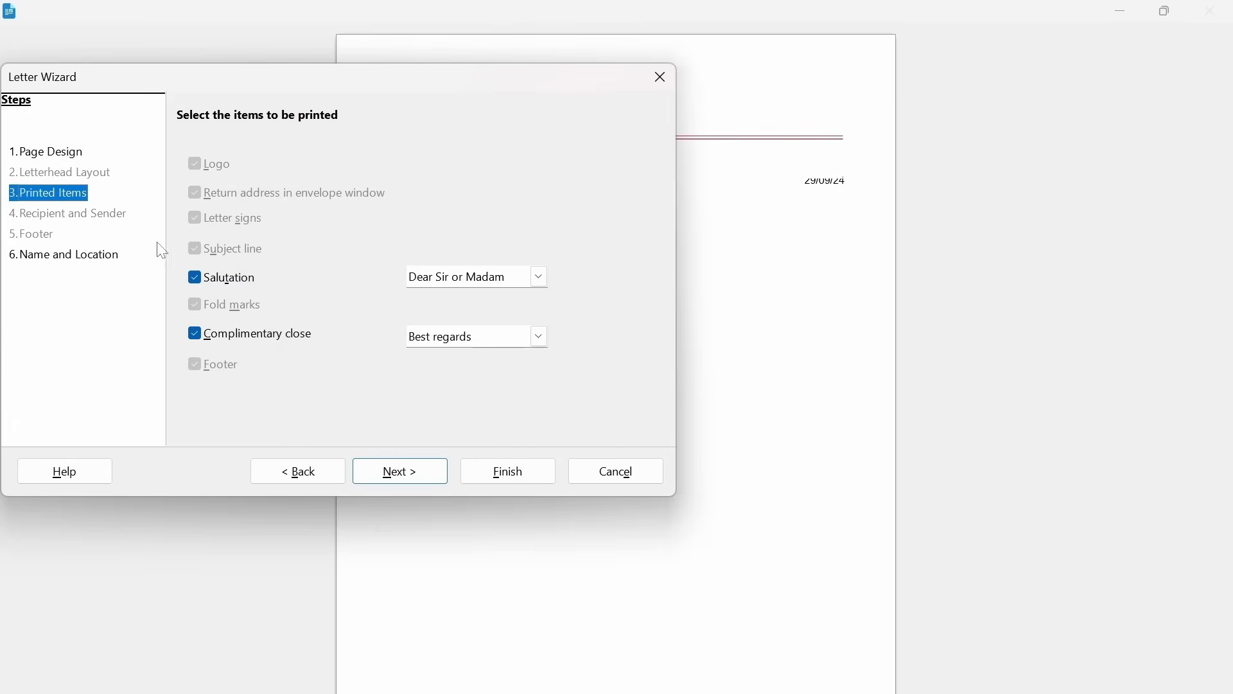
left_click(60, 193)
left_click(71, 254)
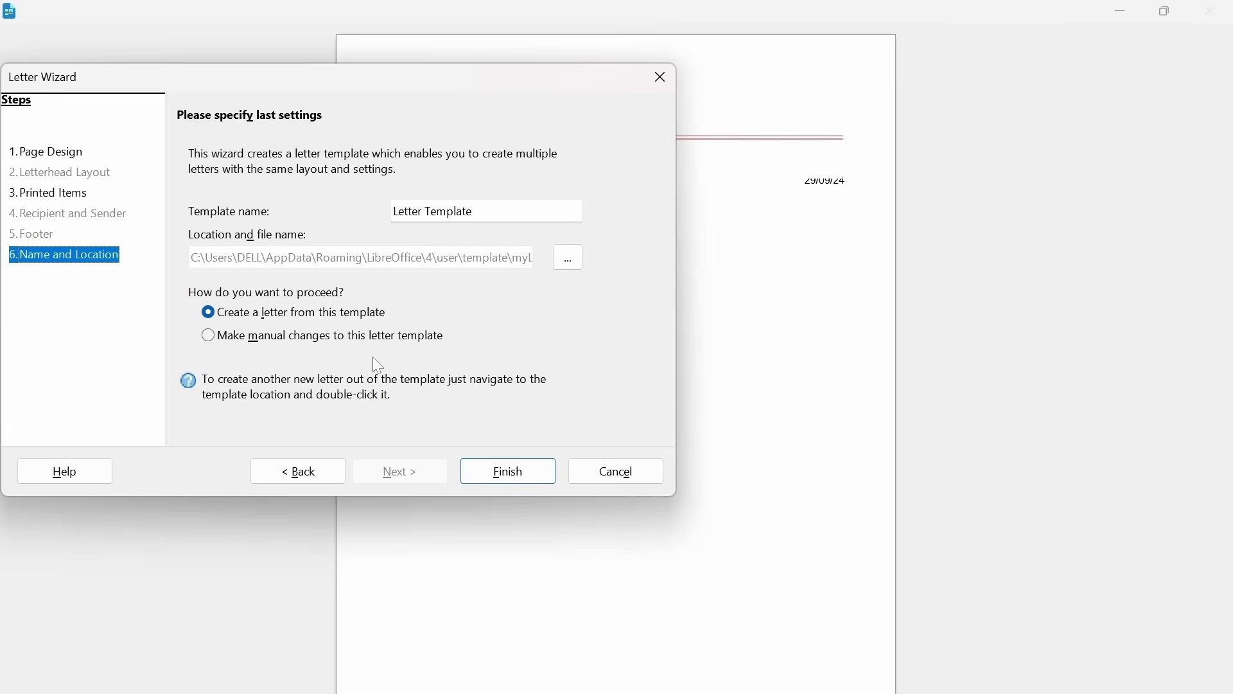
left_click(206, 335)
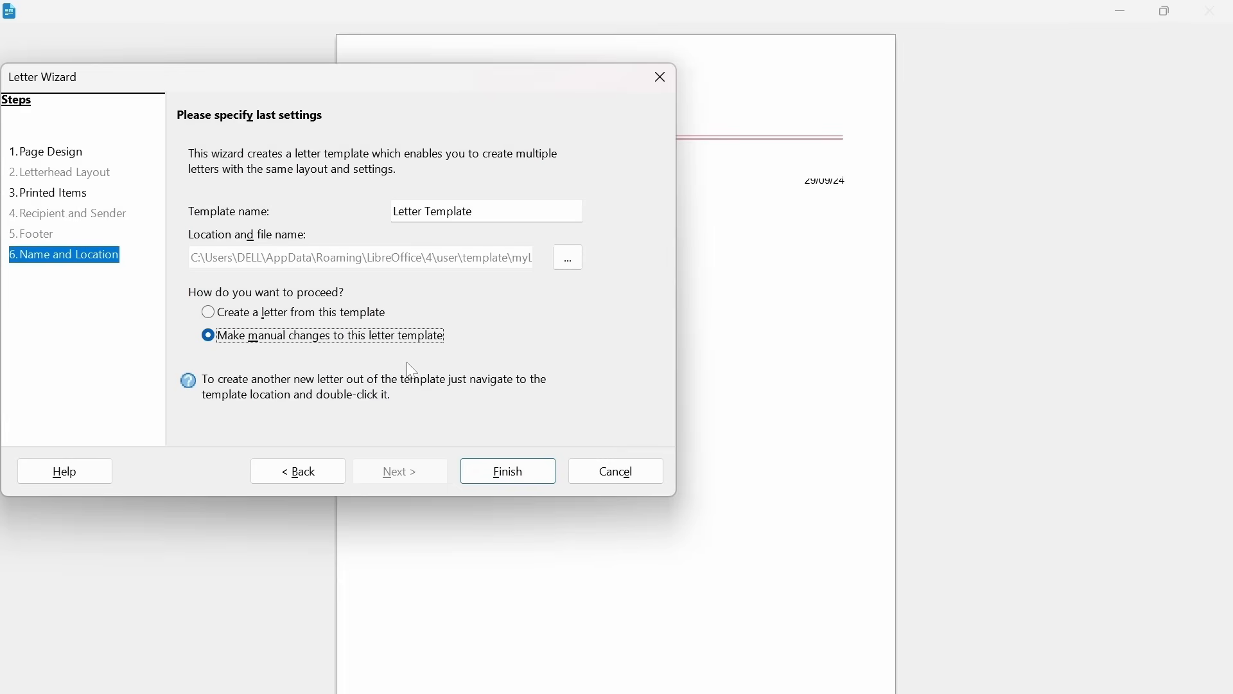
left_click(208, 314)
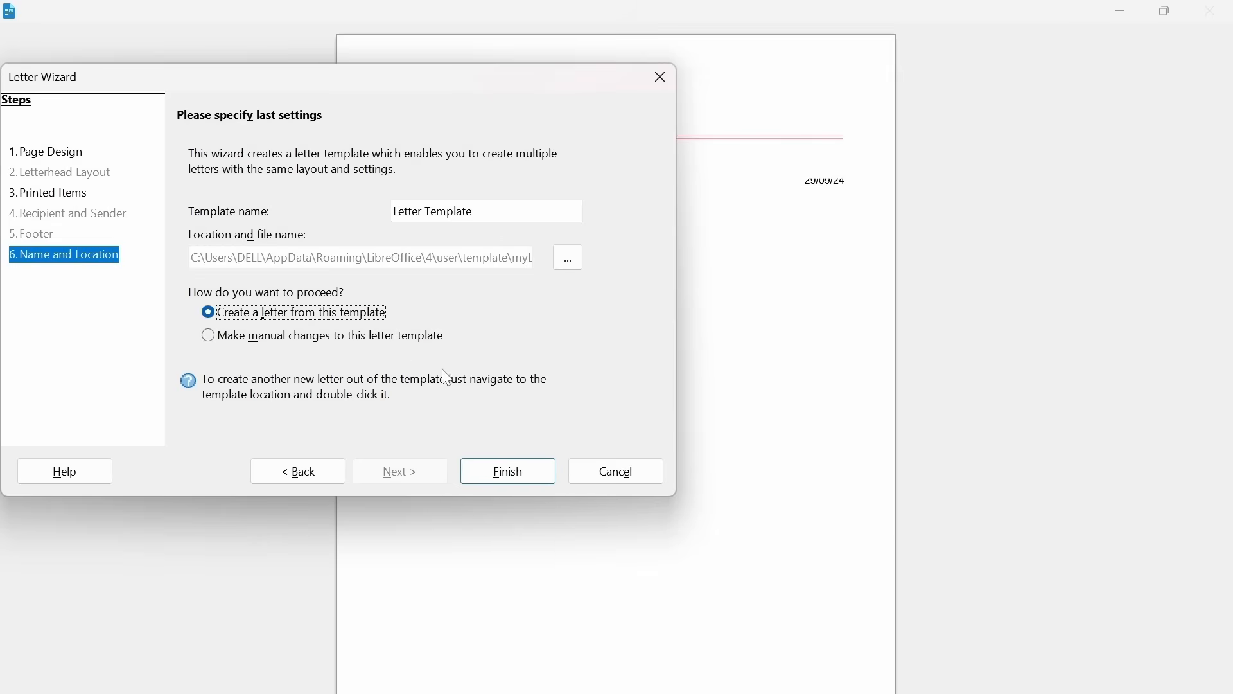
left_click(300, 471)
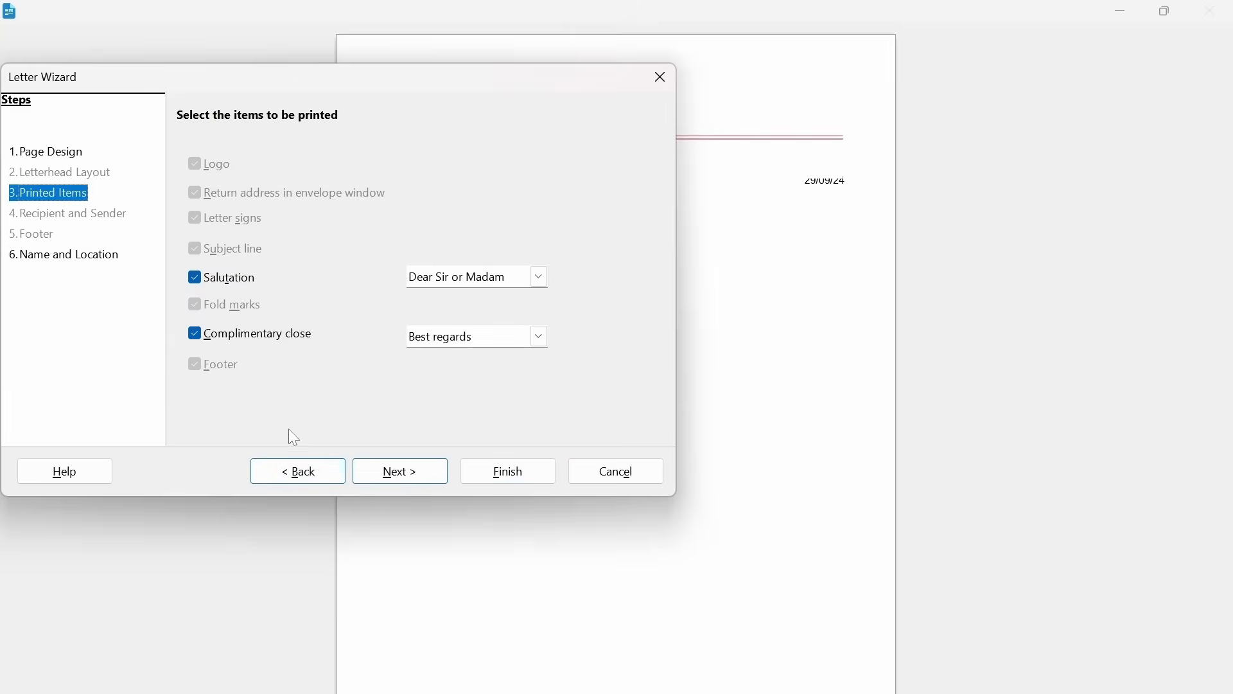
left_click(433, 474)
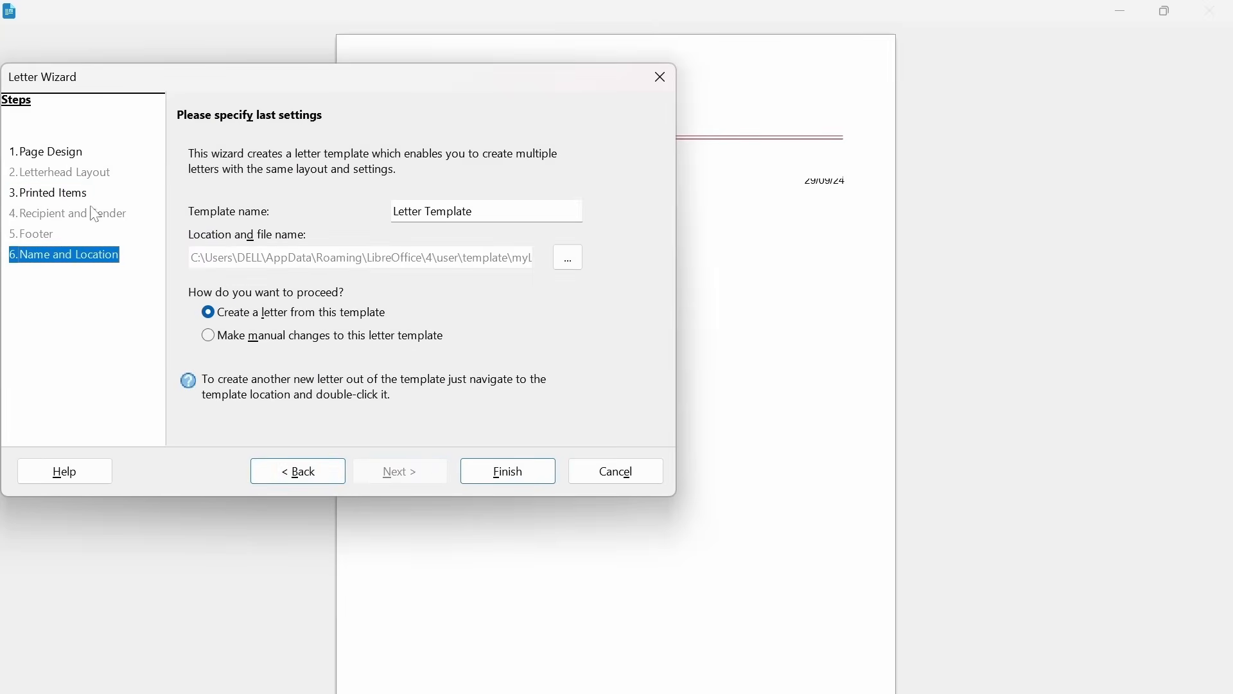
Step: Decline overwriting, rename the template to 'my personal Letter', and finish the wizard
left_click(517, 477)
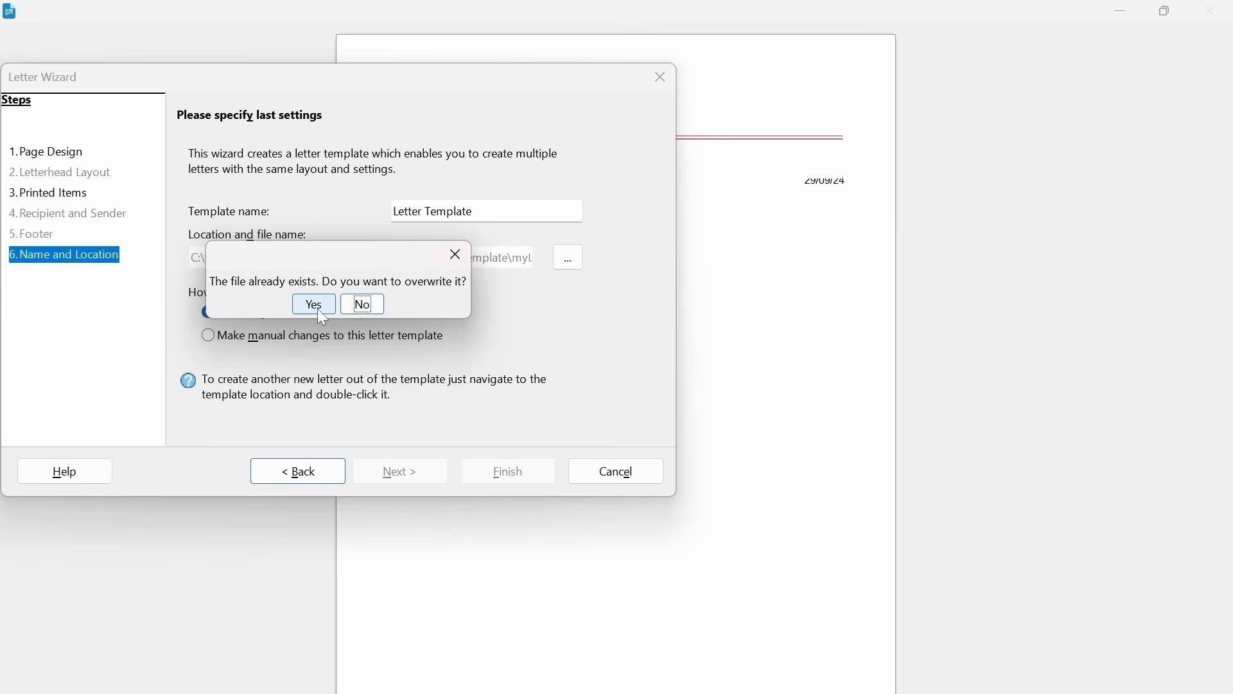
left_click(369, 309)
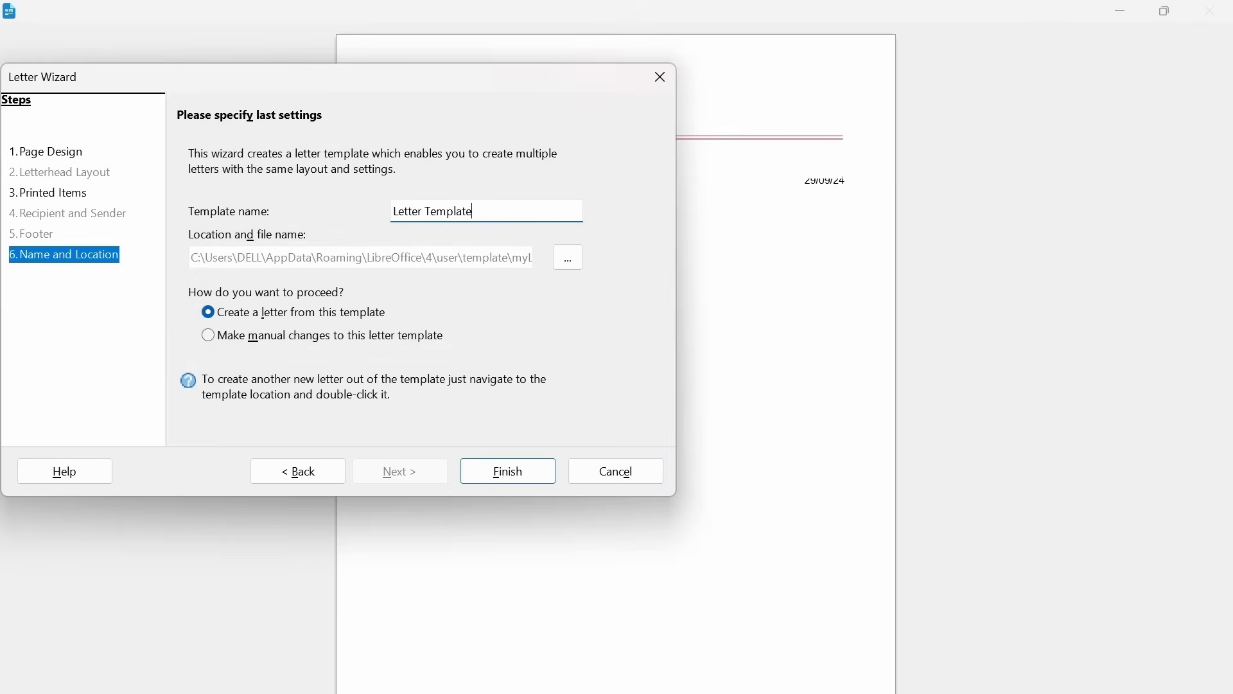
key("BackSpace")
key("BackSpace")
key("BackSpace")
key("BackSpace")
key("BackSpace")
key("BackSpace")
key("BackSpace")
key("BackSpace")
key("BackSpace")
key("Home")
type("my personal")
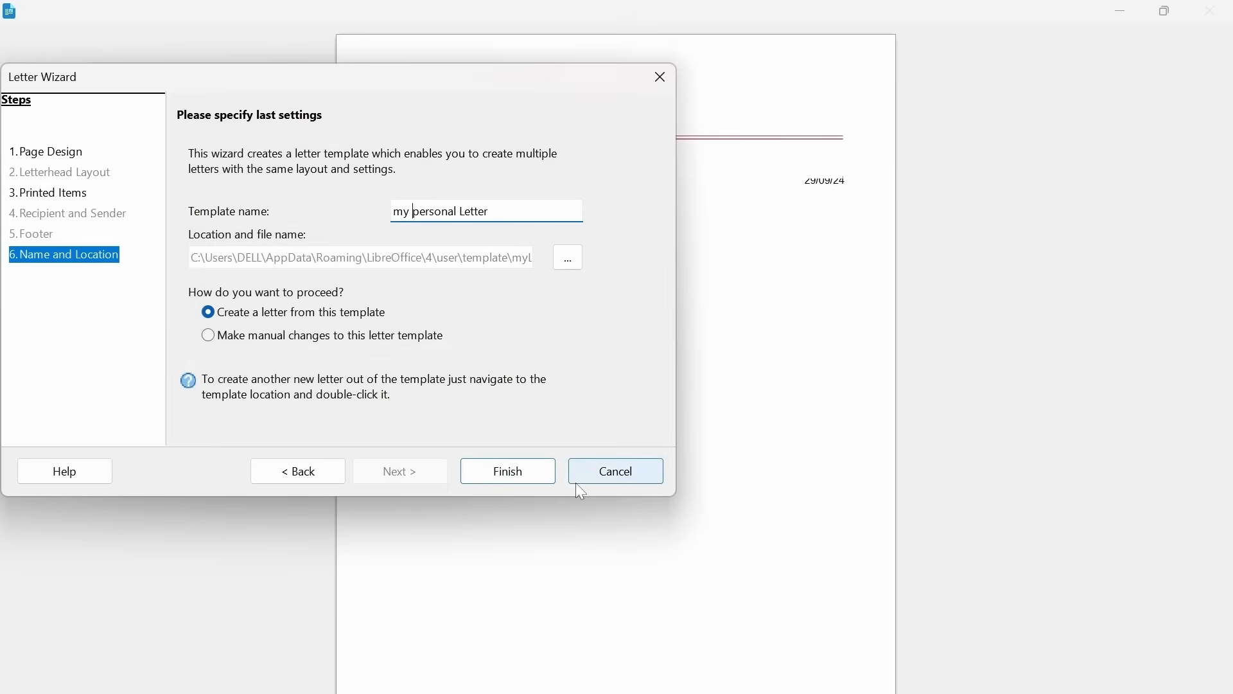
left_click(512, 474)
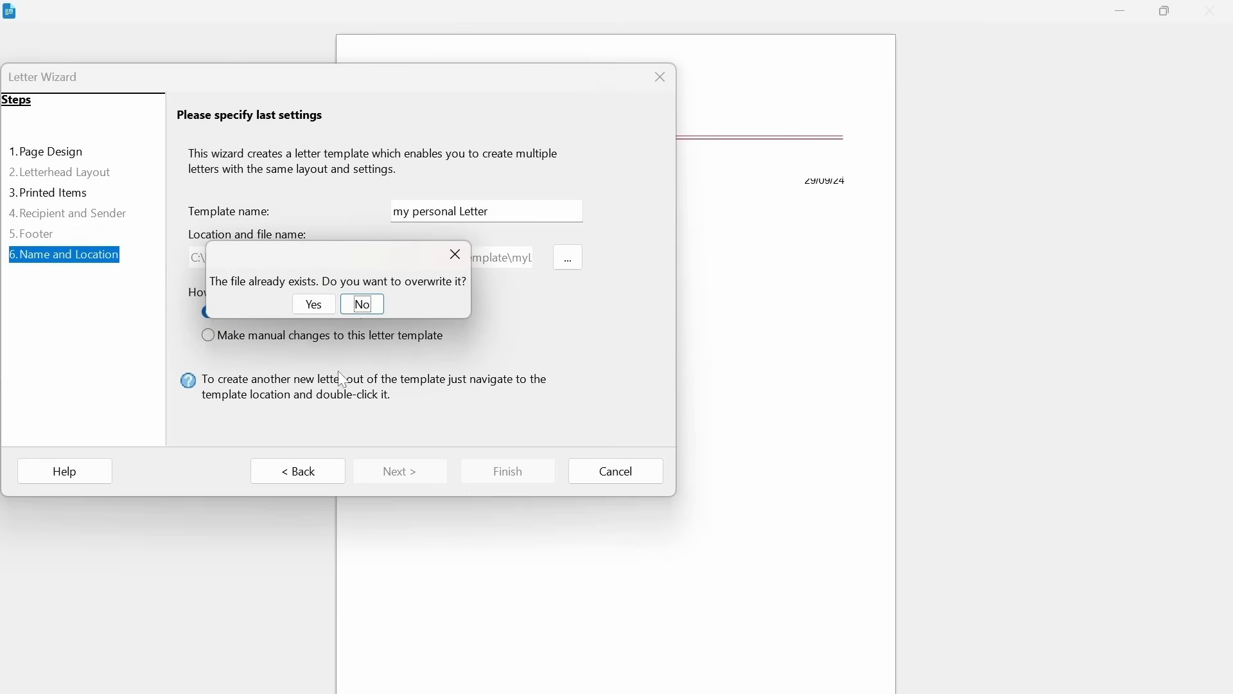
Step: Confirm overwriting the existing template file and scroll through the new letter
left_click(308, 306)
scroll(591, 385, "down", 5)
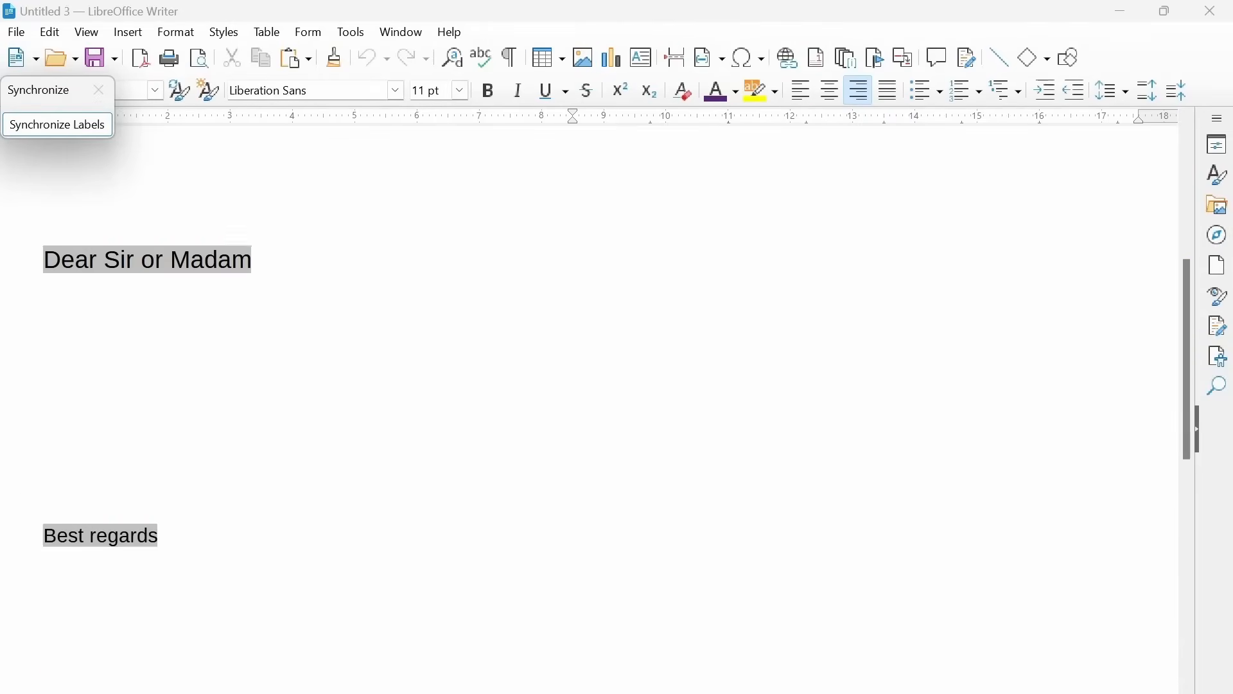
scroll(591, 386, "down", 5)
scroll(591, 386, "up", 10)
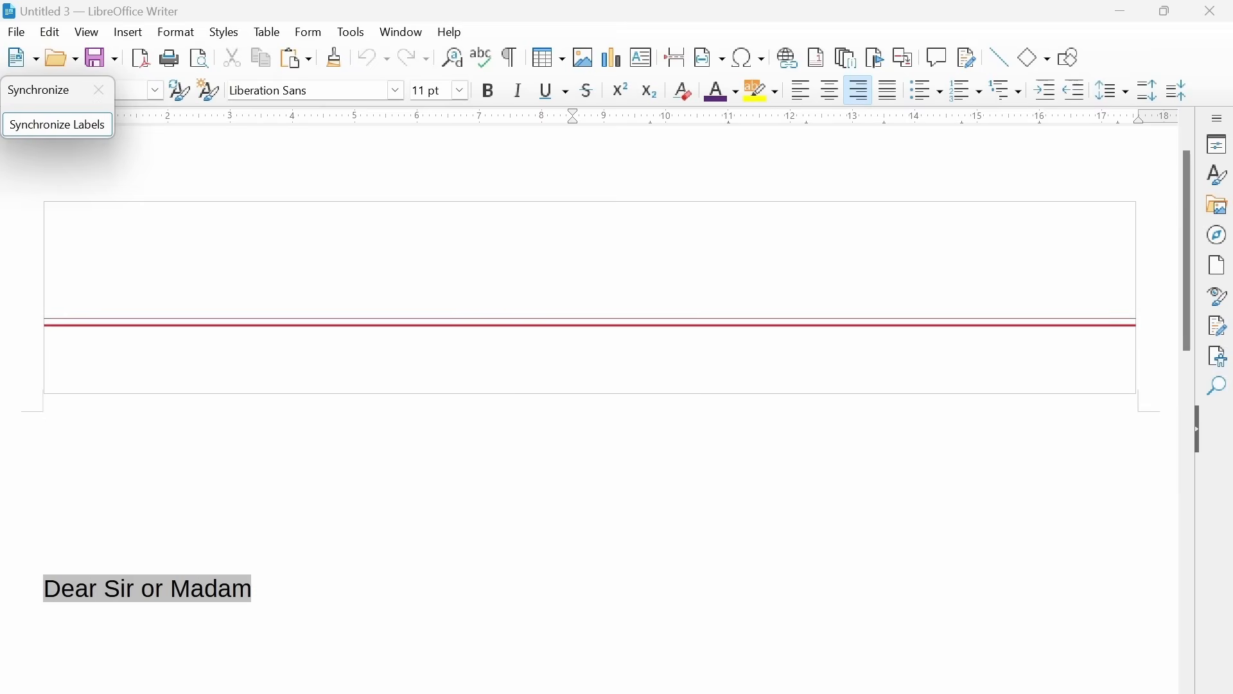
scroll(591, 385, "down", 4)
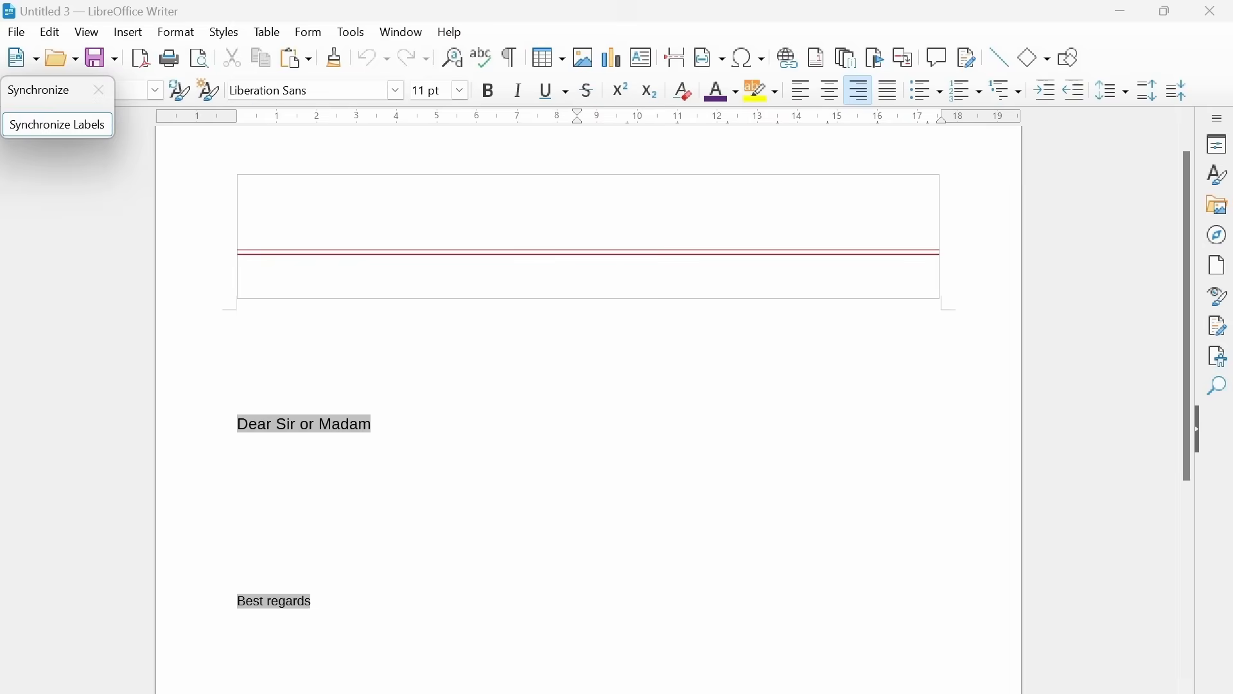
scroll(589, 385, "down", 2)
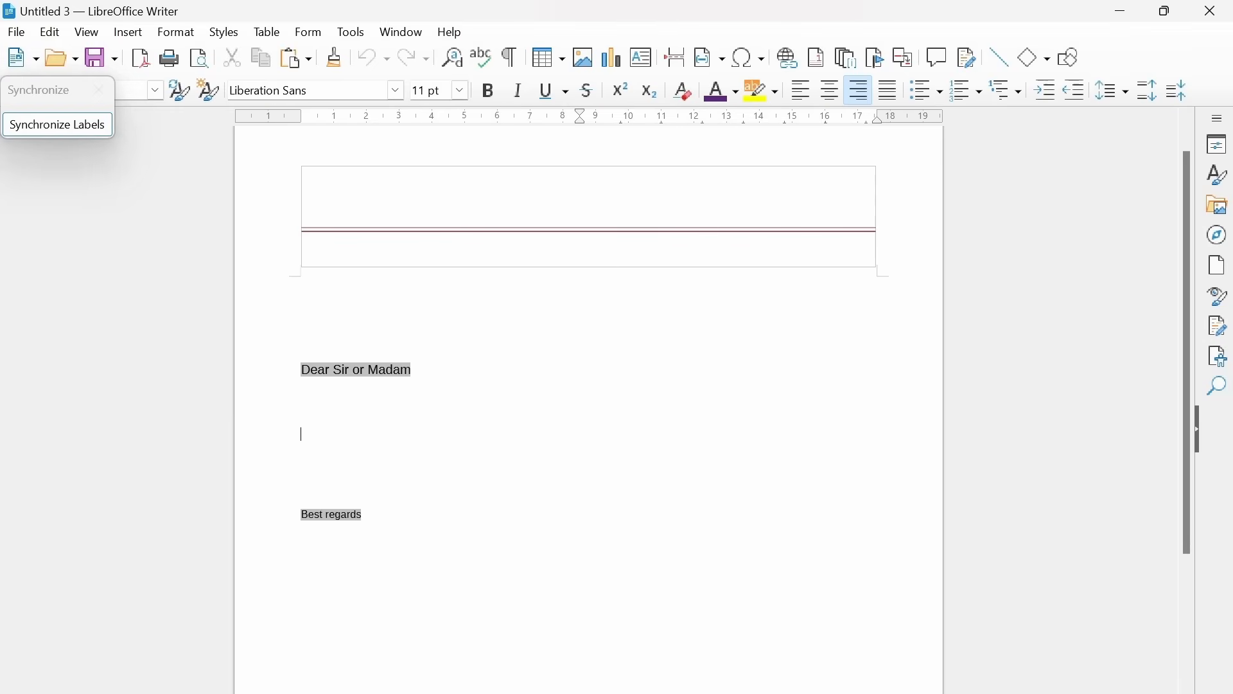
Step: Type a bold, underlined, left-aligned line of sample text, then a plain line below it
key("ctrl+b")
key("ctrl+u")
key("ctrl+l")
type("fjjvgrkjkrghrggh")
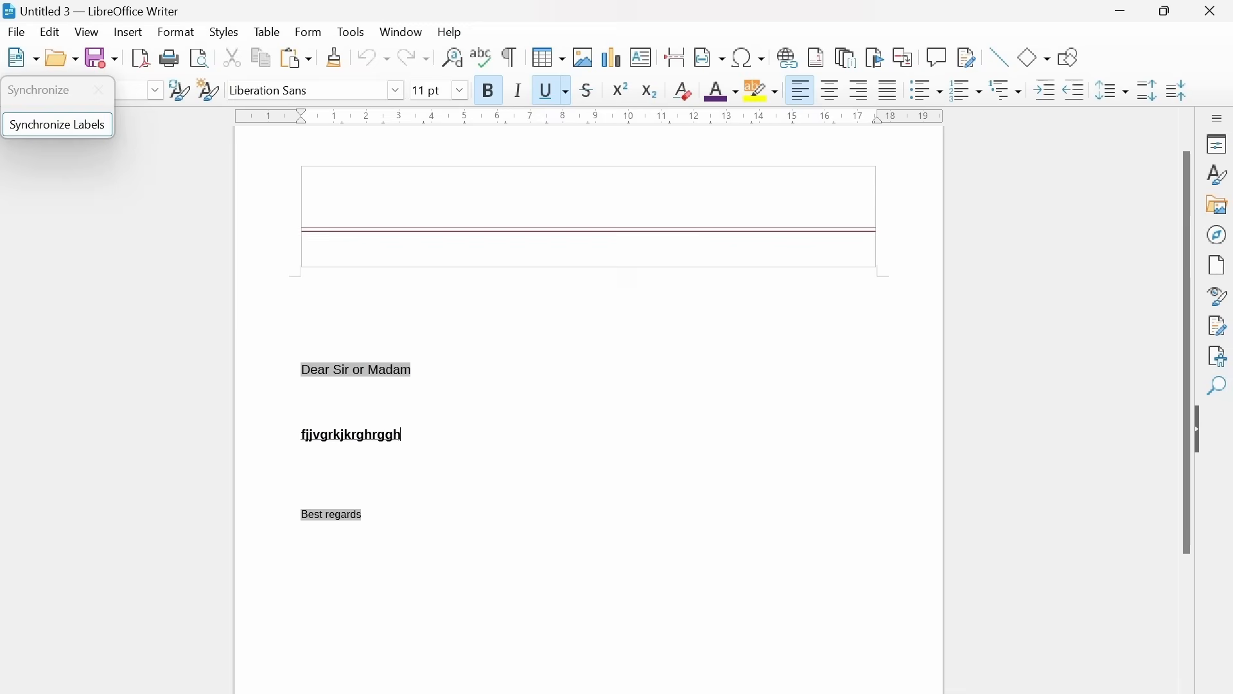
type("rugjgnvgyuvhnvhfvhgn")
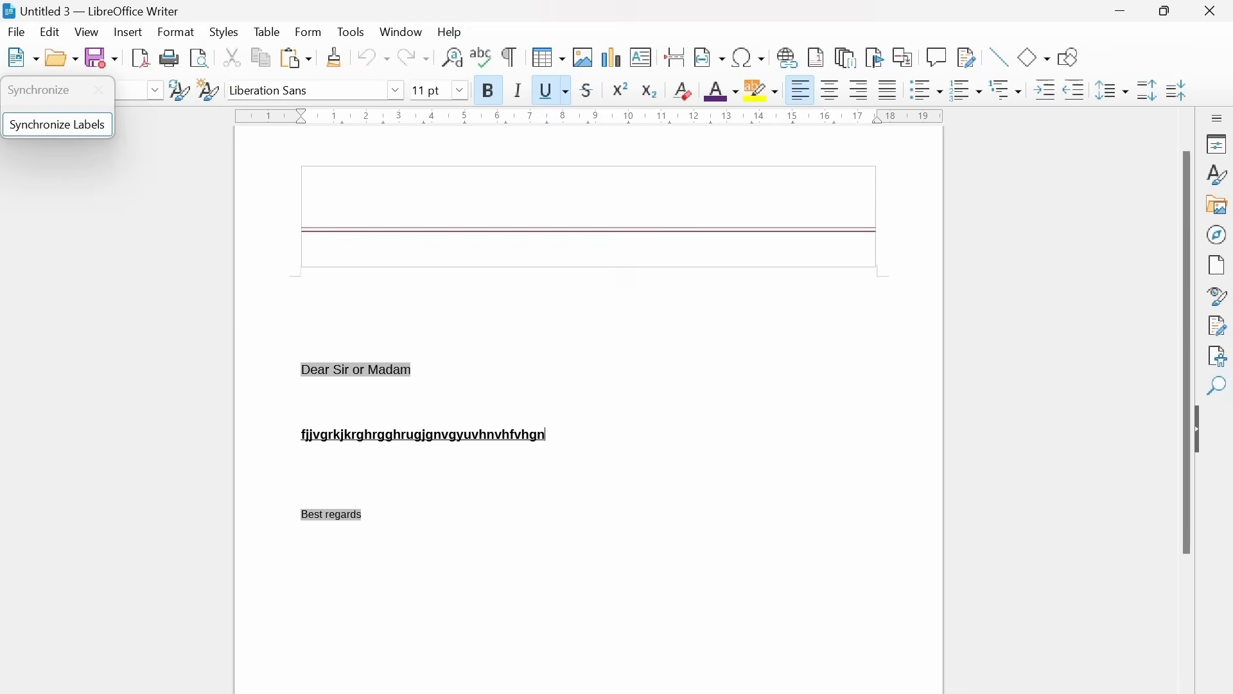
key("Return")
key("ctrl+b")
key("ctrl+u")
type("vbgfhbbgjbkgjbvgb")
key("Return")
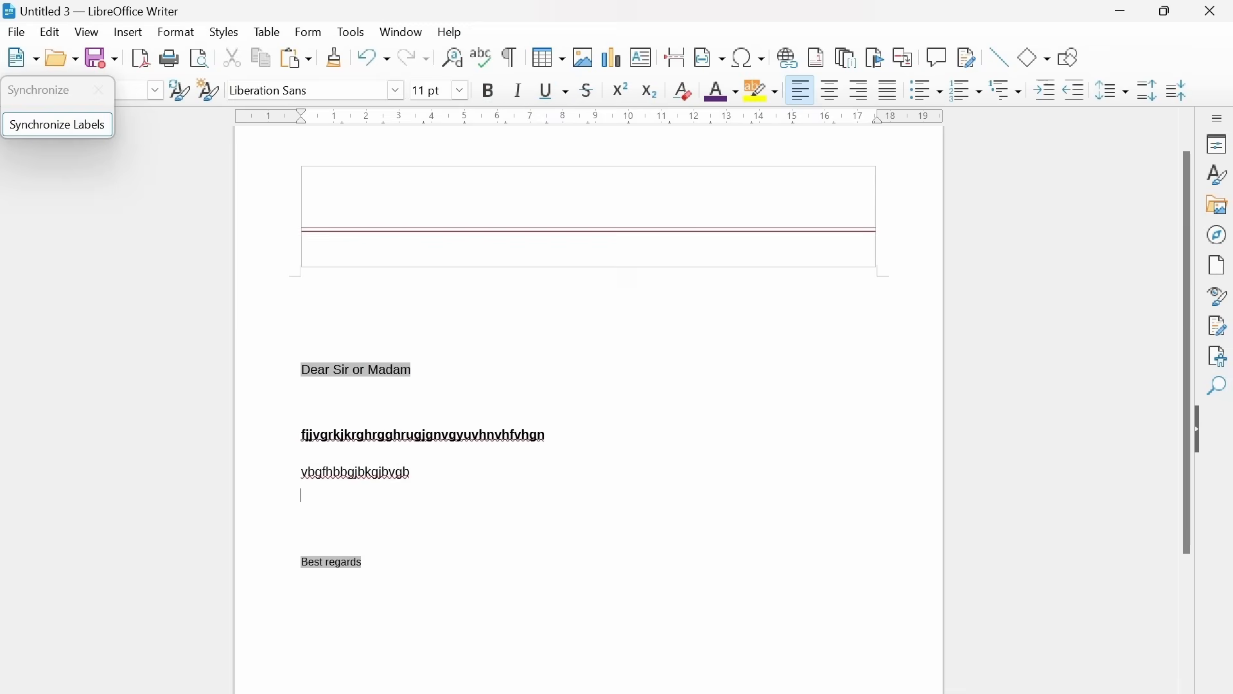
Step: Add the sender's name under Best regards and remove its stray trailing letter
key("shift+Home")
key("Right")
type("barkha guptas")
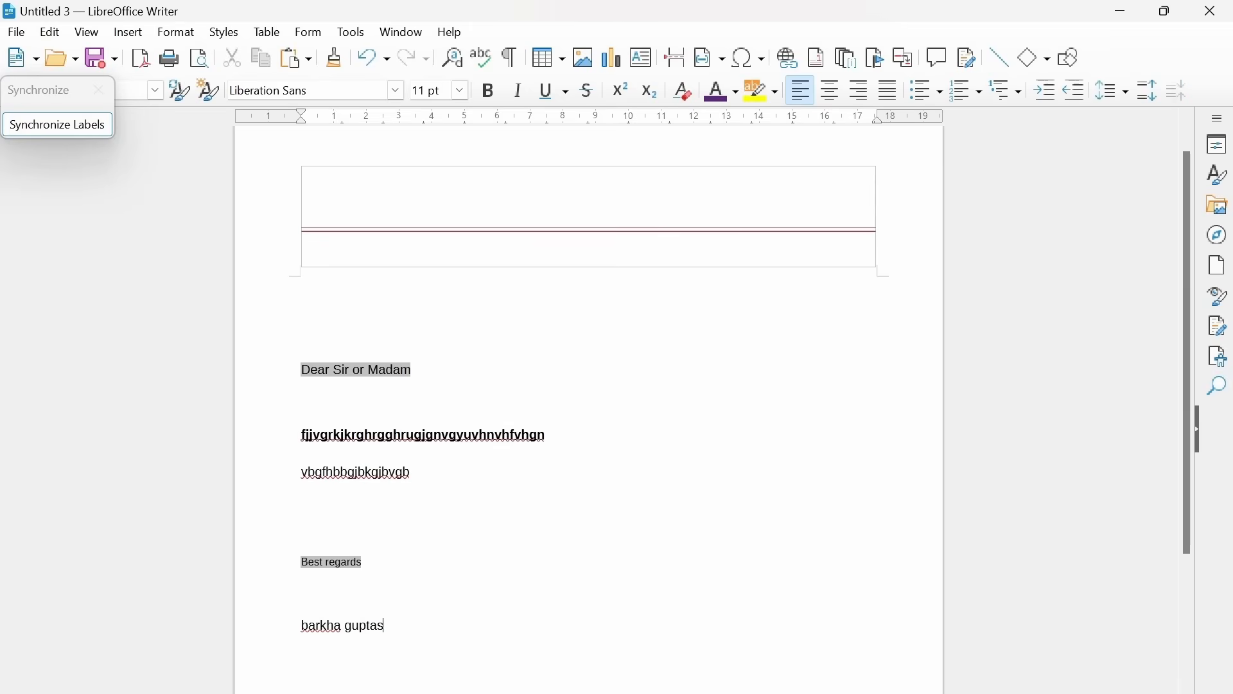
key("BackSpace")
left_click(301, 518)
key("alt+Tab")
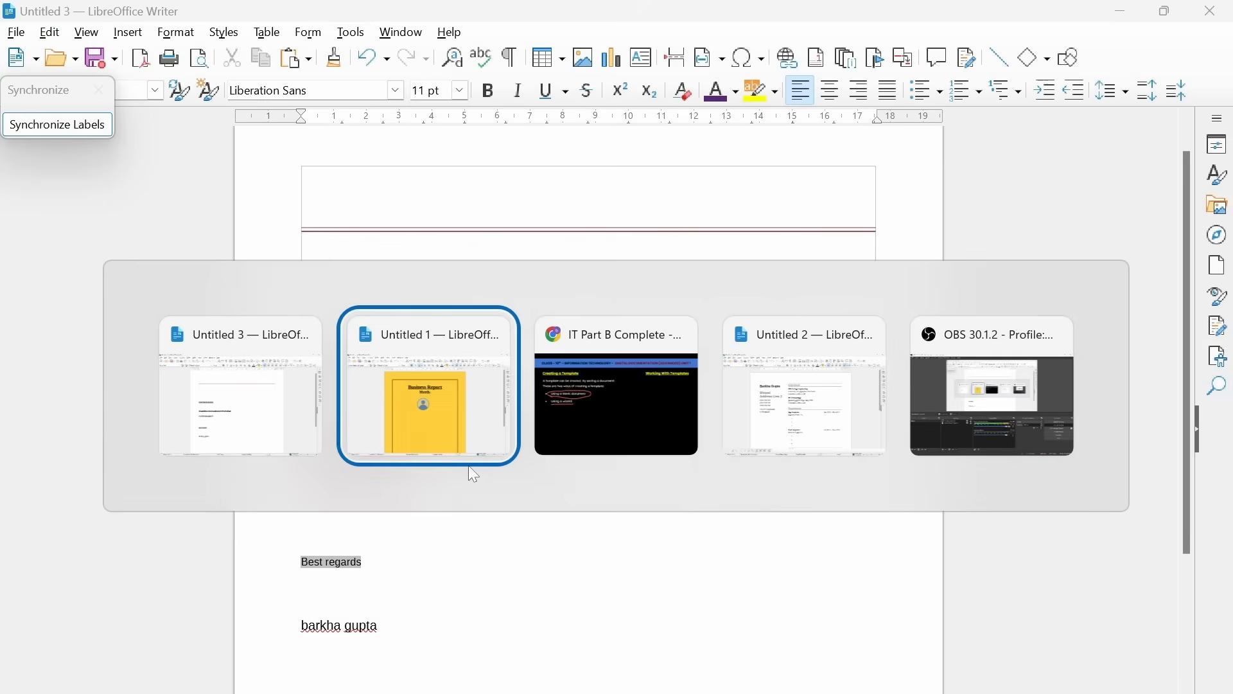
Step: Move to the Managing a Template slide and underline the default-template item
key("alt+Tab")
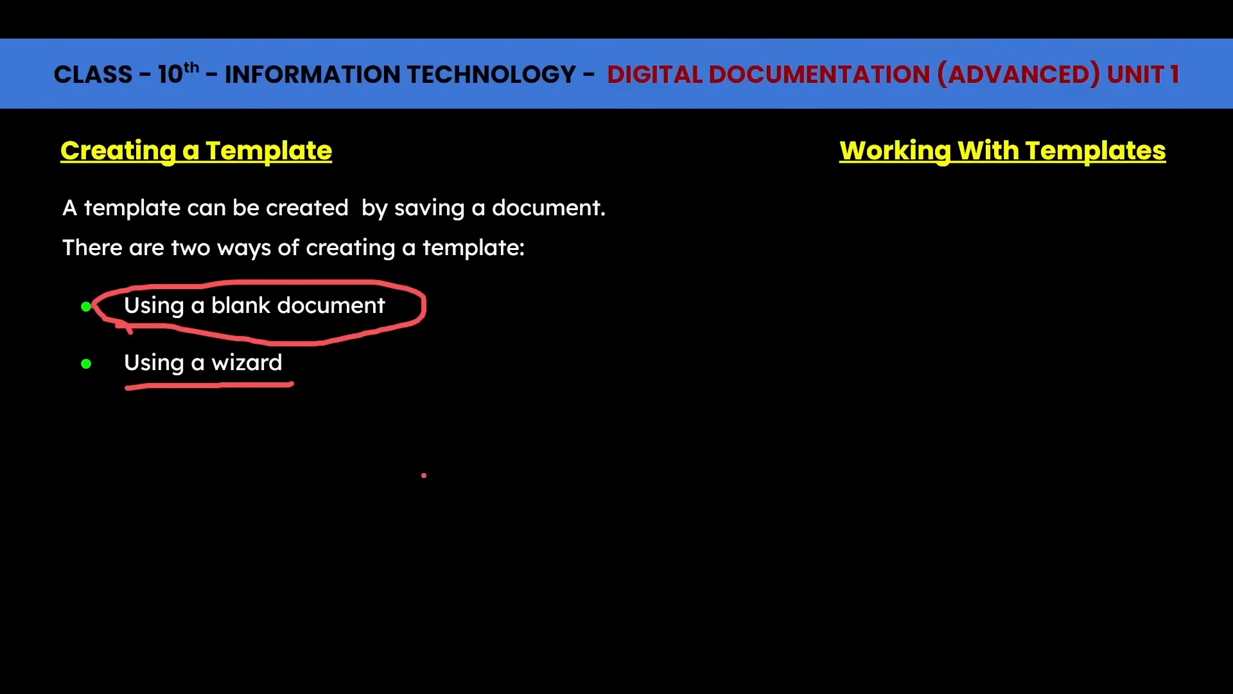
key("Right")
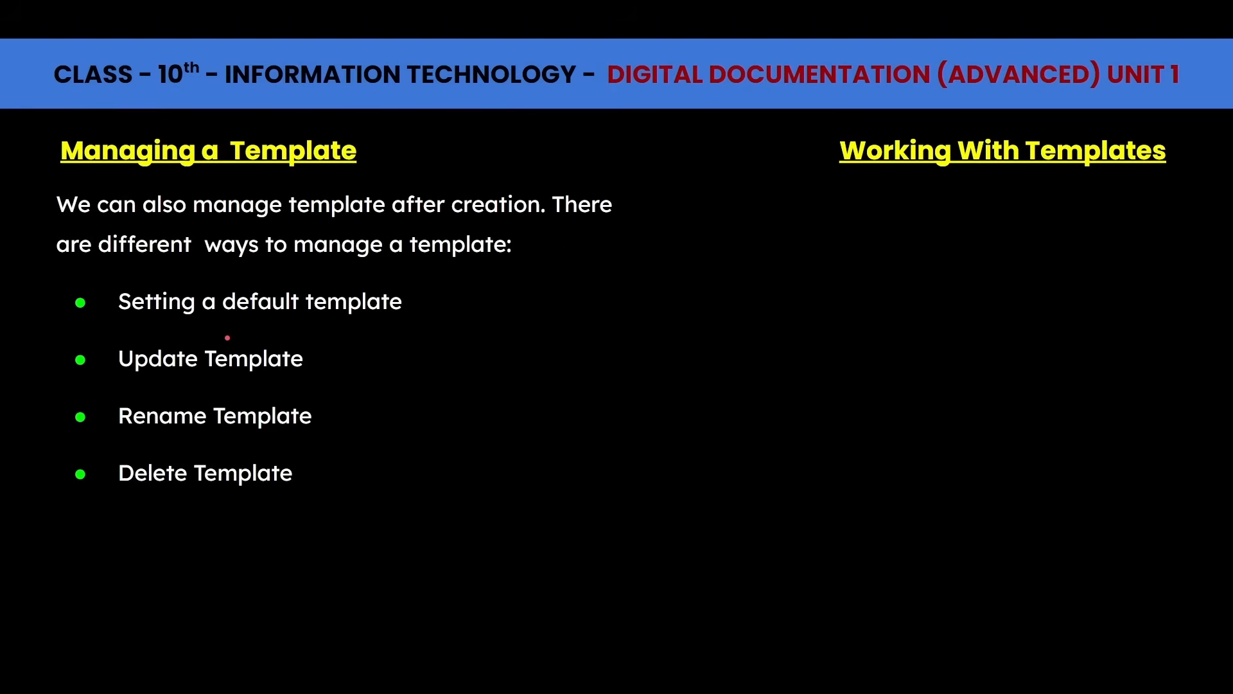
left_click_drag(206, 326, 425, 326)
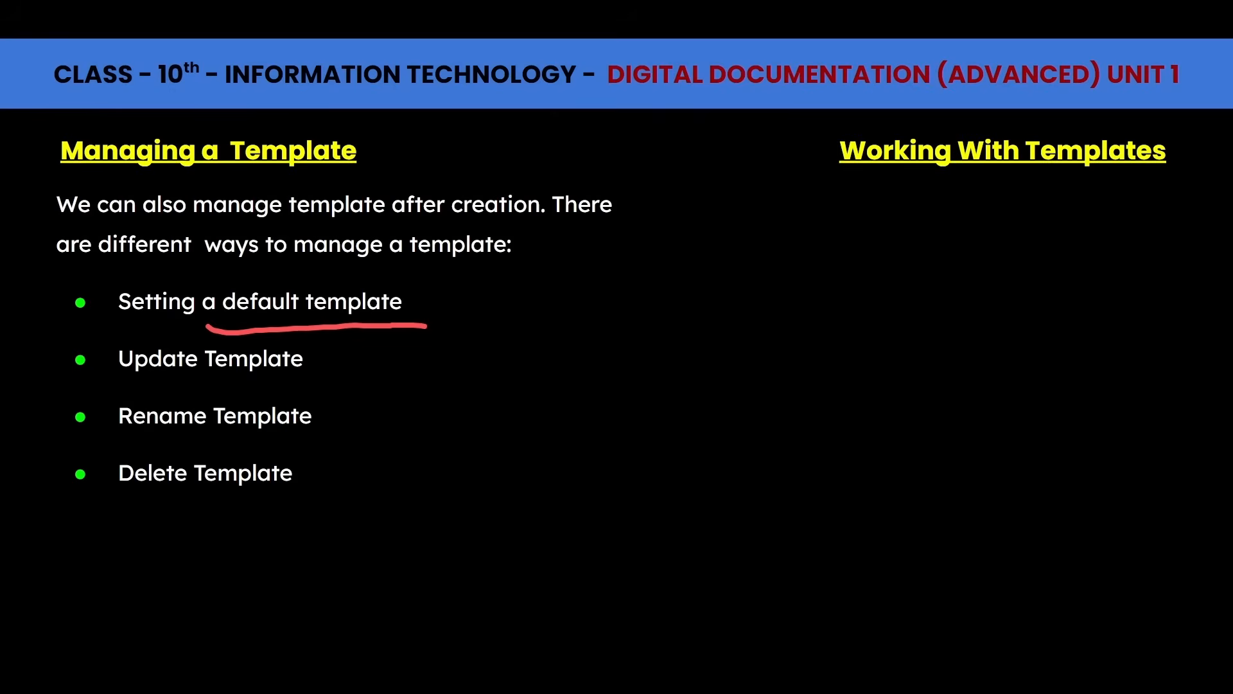
Step: Handwrite 'Set as default' and 'reset' beside the list with a ticked checkbox
left_click_drag(560, 363, 567, 409)
mouse_move(572, 334)
left_mouse_down()
mouse_move(628, 376)
mouse_move(566, 406)
left_mouse_up()
mouse_move(691, 297)
left_mouse_down()
mouse_move(713, 344)
mouse_move(668, 372)
left_mouse_up()
mouse_move(714, 330)
left_mouse_down()
mouse_move(737, 284)
mouse_move(764, 341)
left_mouse_up()
mouse_move(830, 278)
left_mouse_down()
mouse_move(814, 304)
mouse_move(855, 308)
left_mouse_up()
left_click_drag(887, 276, 859, 311)
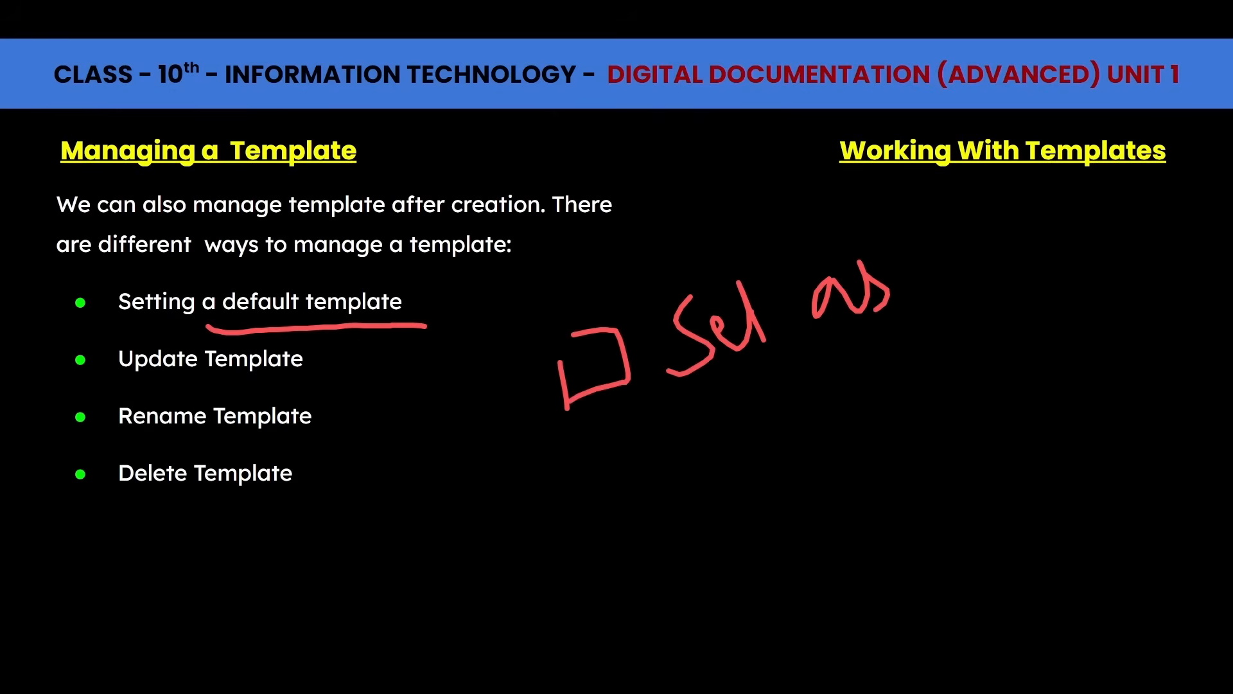
mouse_move(944, 254)
left_mouse_down()
mouse_move(957, 283)
mouse_move(1009, 196)
mouse_move(1047, 299)
left_mouse_up()
mouse_move(1047, 299)
left_mouse_down()
mouse_move(1063, 241)
mouse_move(1120, 183)
left_mouse_up()
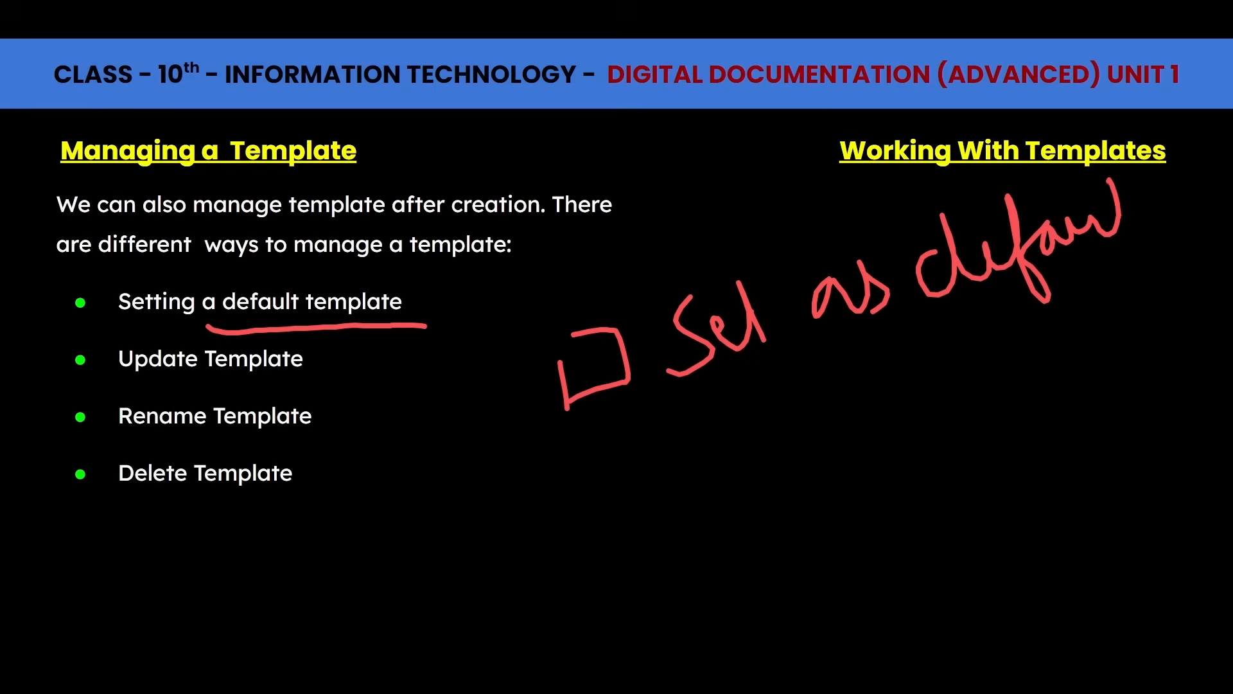
left_click_drag(1110, 231, 1137, 169)
left_click_drag(1136, 168, 1163, 172)
left_click_drag(725, 297, 757, 275)
mouse_move(736, 431)
left_mouse_down()
mouse_move(797, 443)
mouse_move(835, 411)
mouse_move(915, 404)
mouse_move(917, 334)
left_mouse_up()
mouse_move(563, 369)
left_mouse_down()
mouse_move(575, 378)
mouse_move(618, 271)
left_mouse_up()
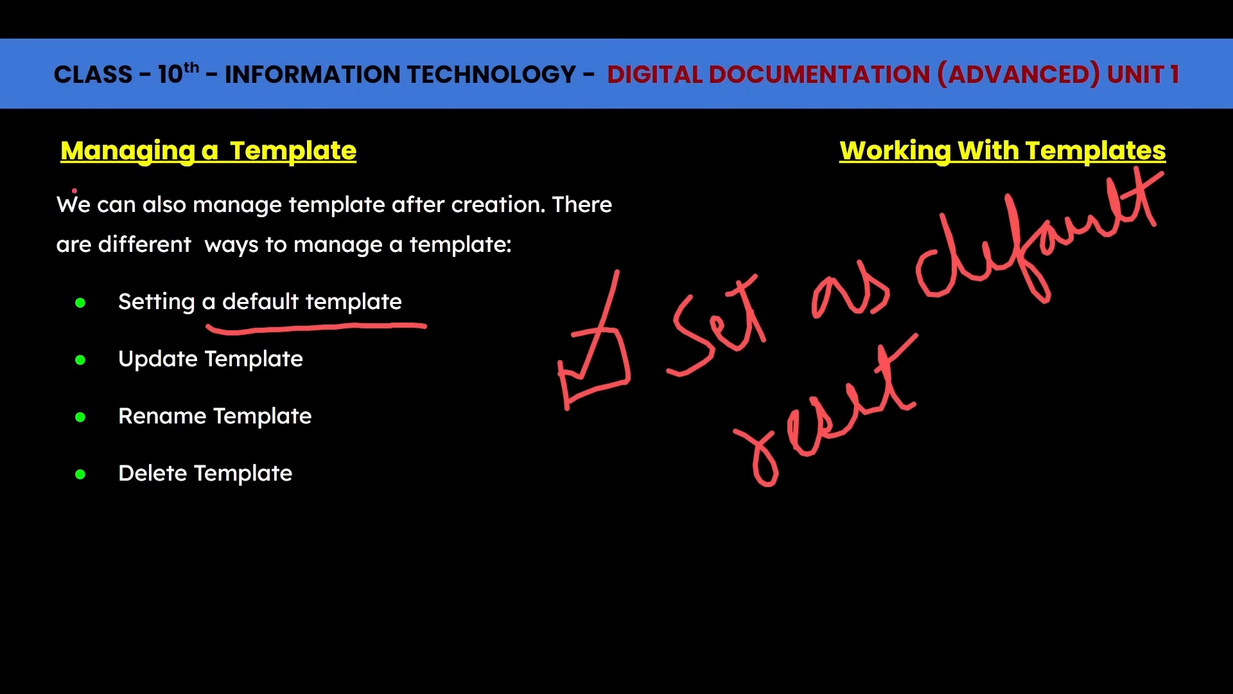
Step: Underline Update Template, Rename Template and Delete Template on the slide
left_click_drag(112, 376, 326, 382)
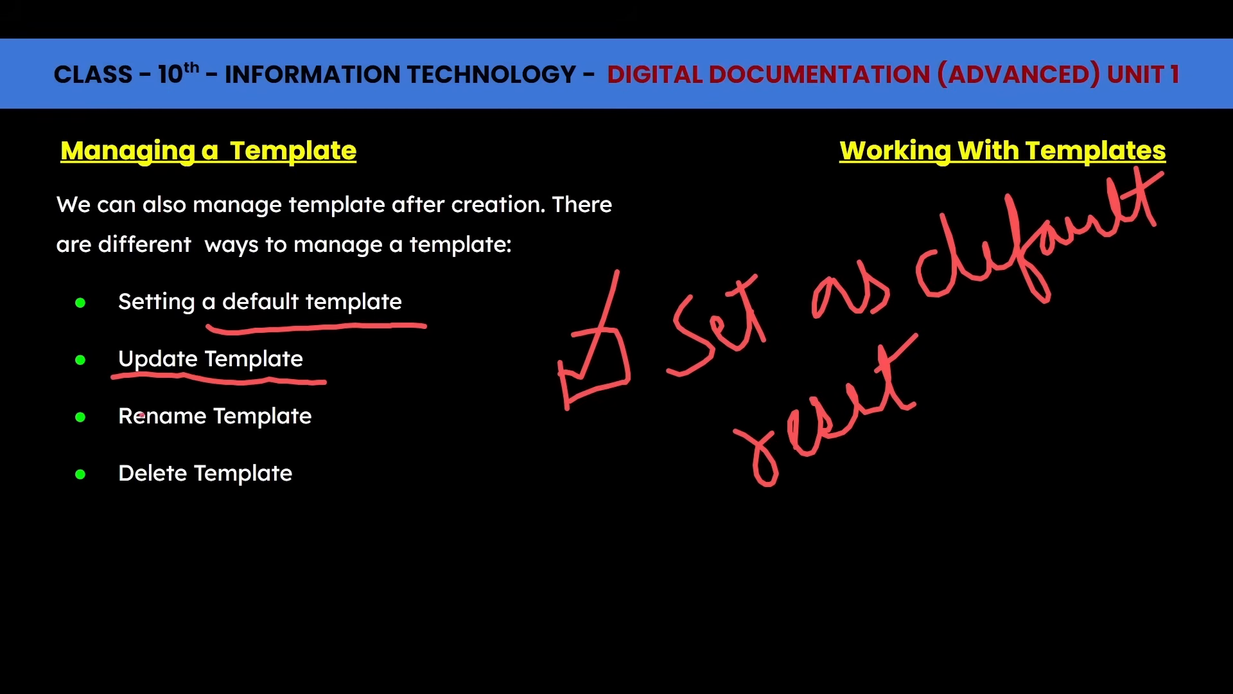
left_click_drag(105, 424, 325, 417)
left_click_drag(112, 492, 336, 478)
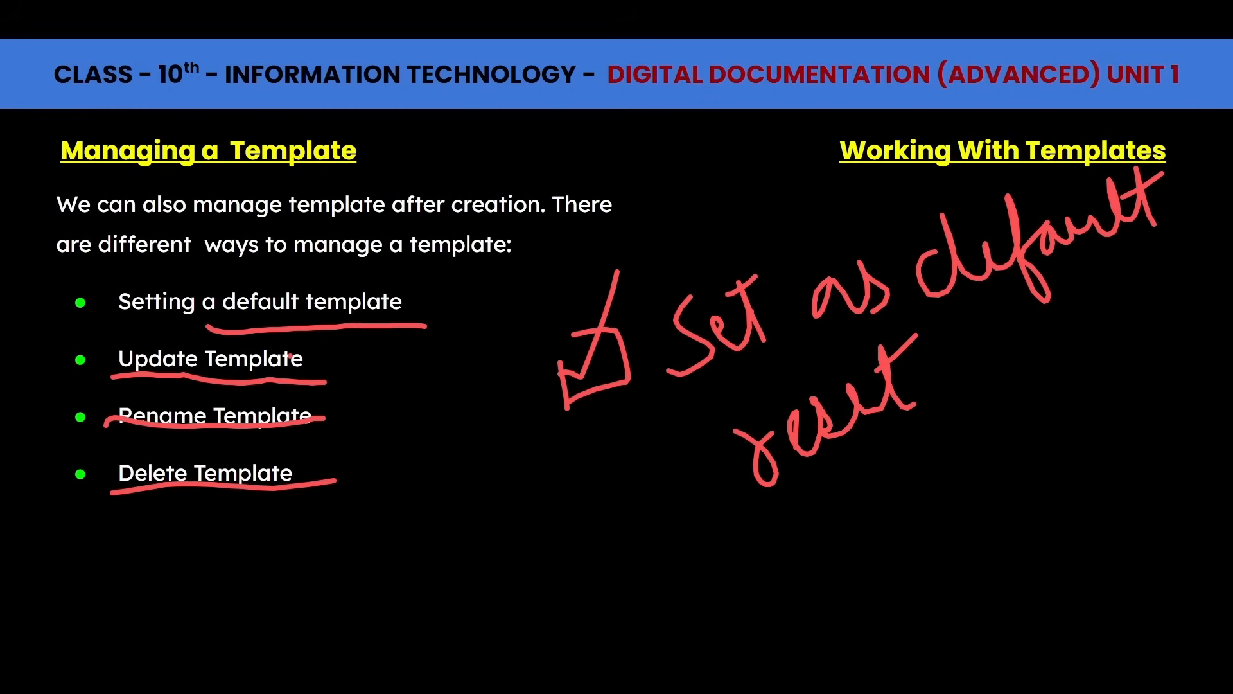
key("alt+Tab")
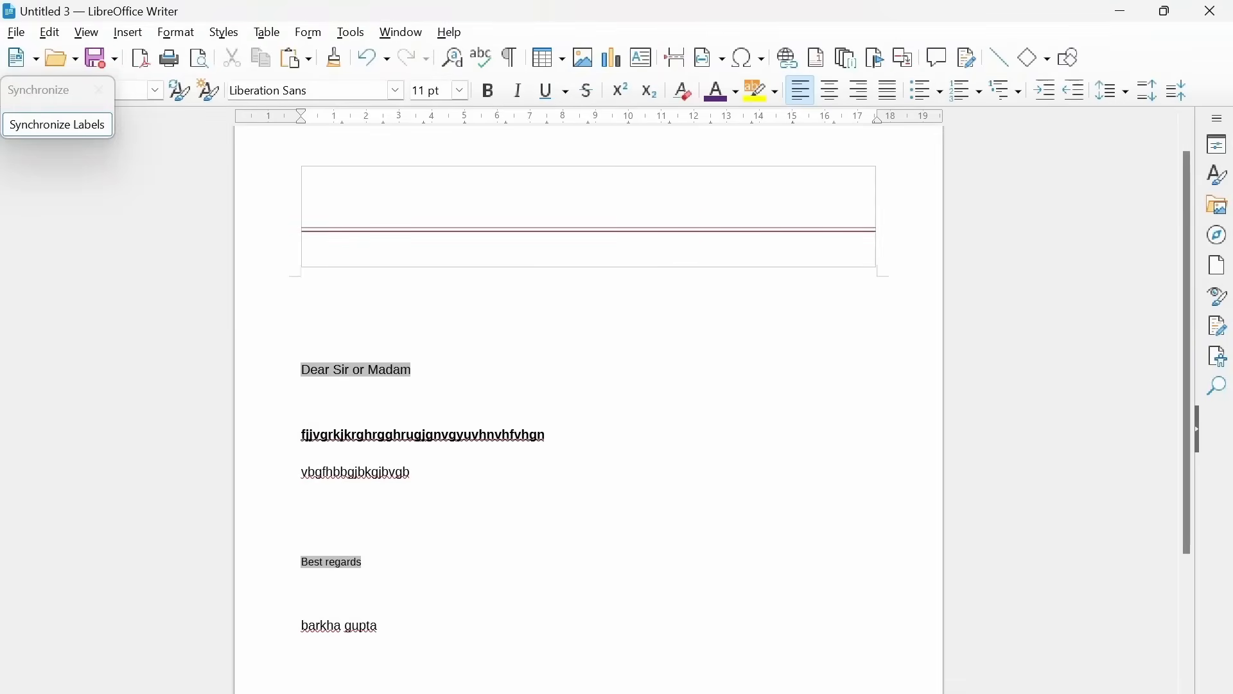
Step: Open the template manager from Untitled 1 and show templates from All Categories
key("alt+Tab")
key("Tab")
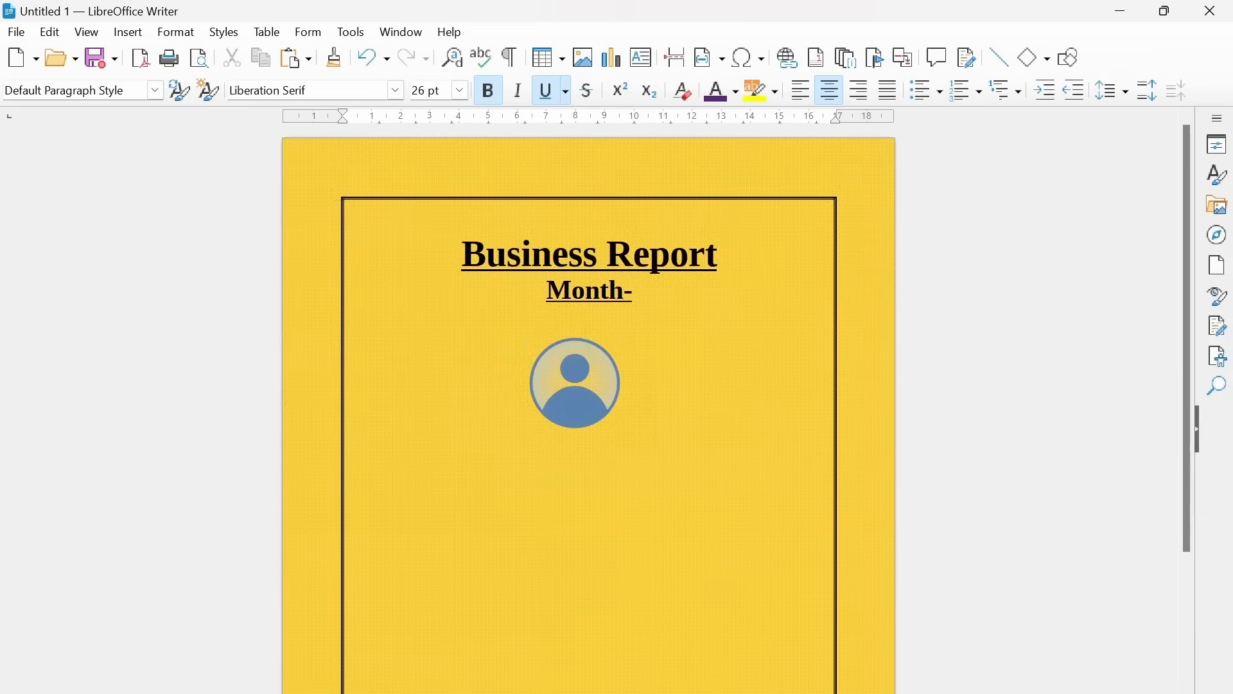
left_click(18, 32)
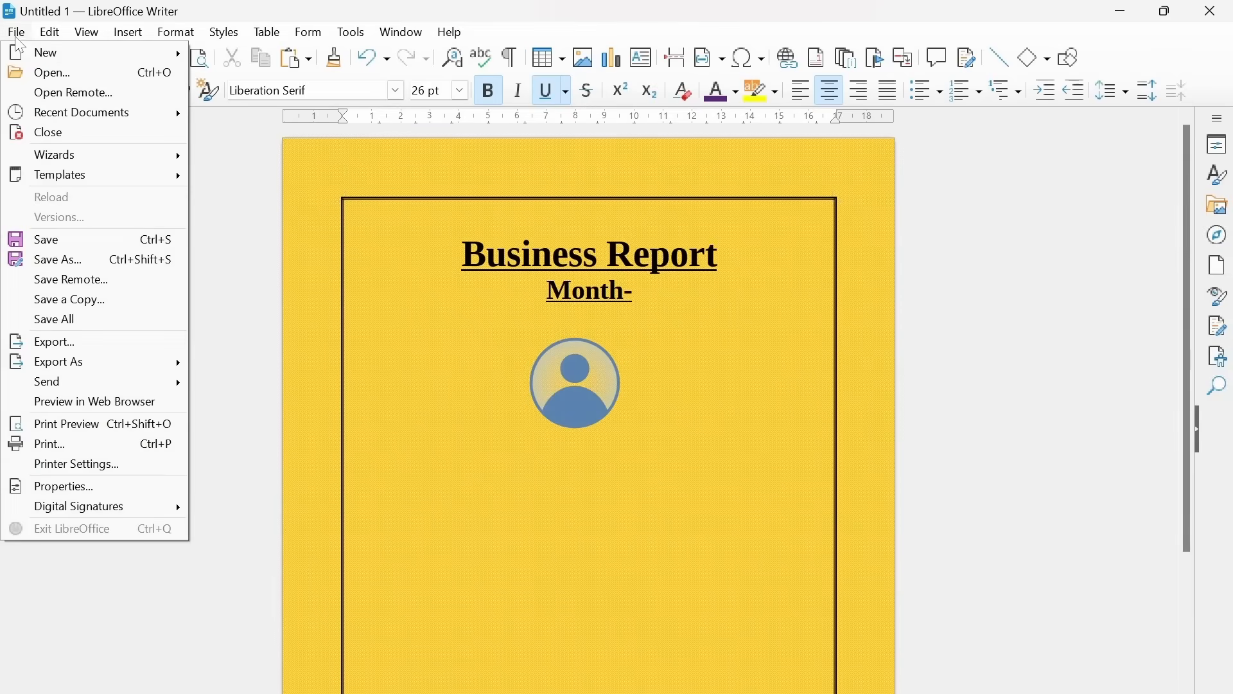
mouse_move(81, 184)
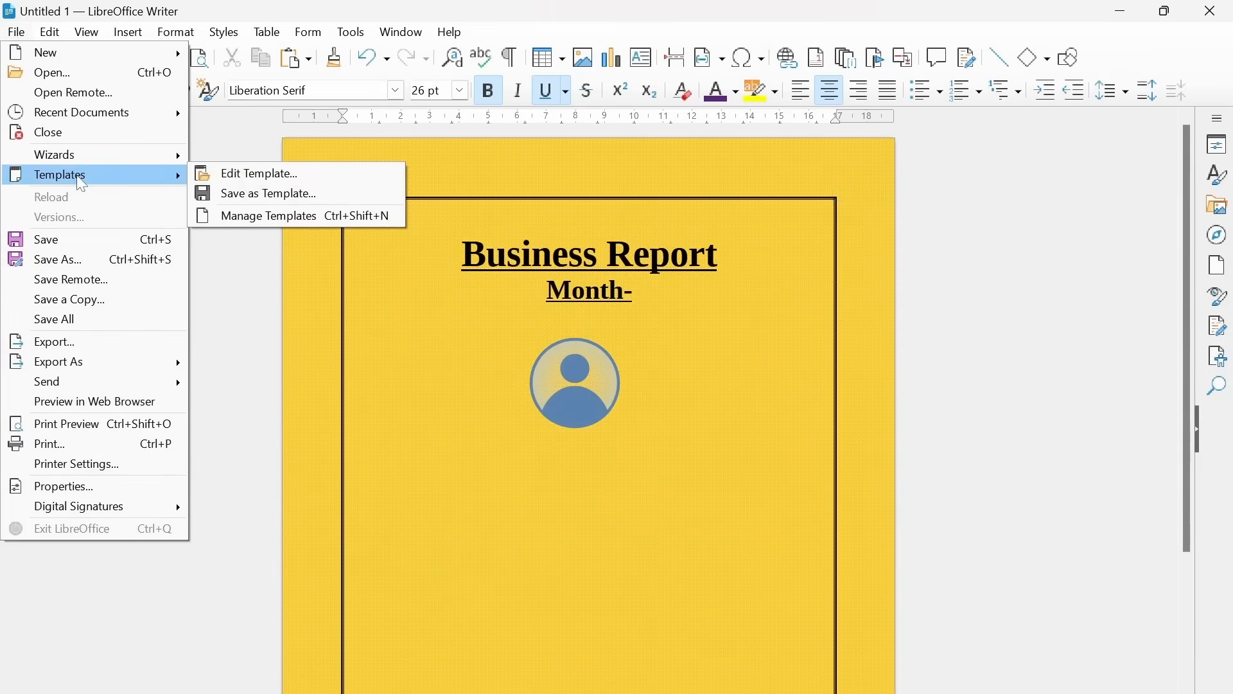
left_click(285, 218)
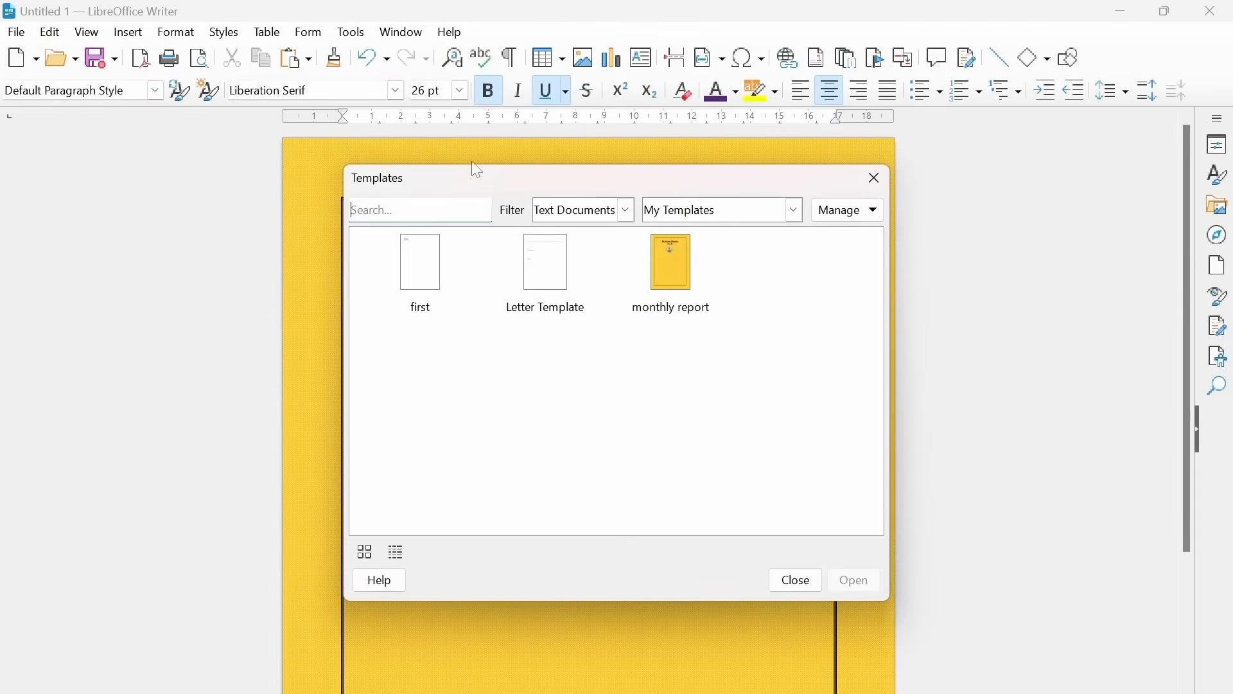
left_click(794, 213)
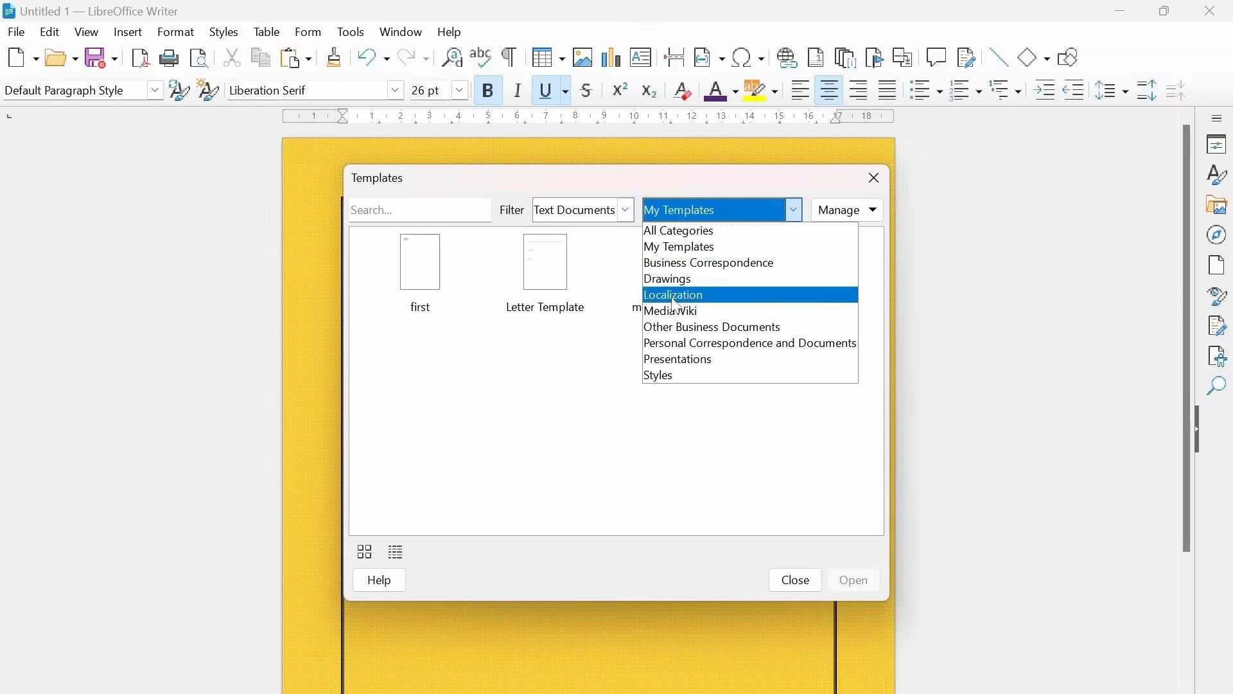
left_click(691, 247)
key("Up")
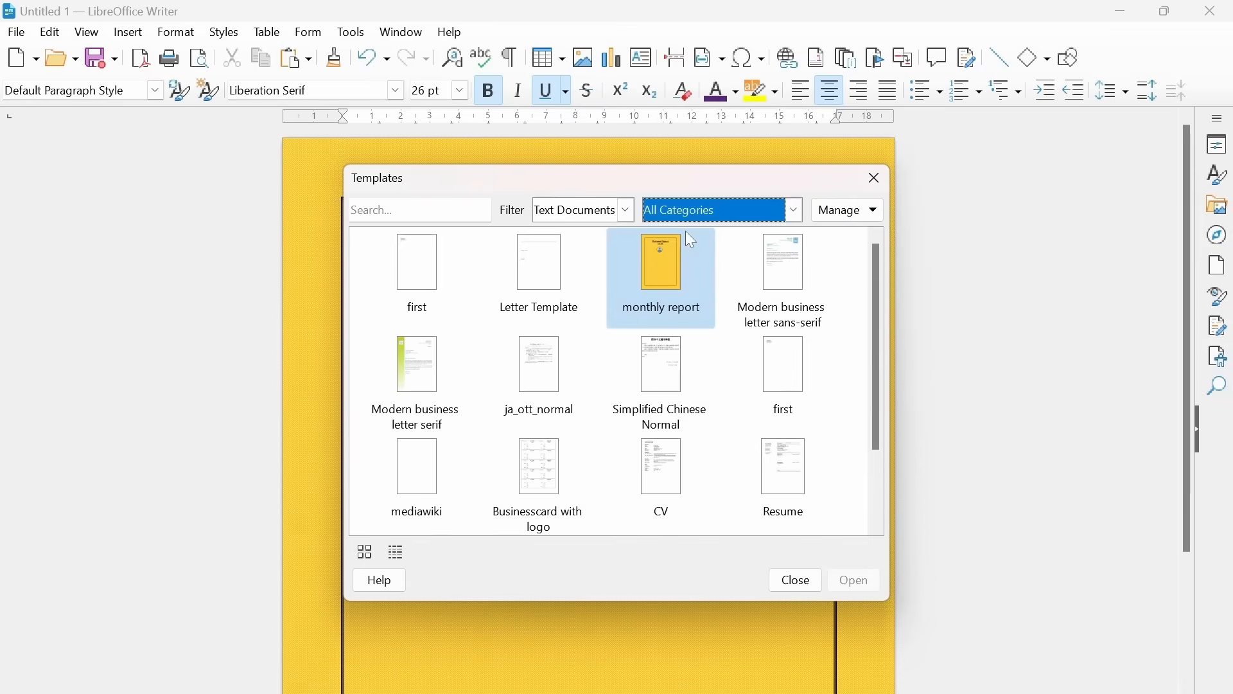
scroll(500, 407, "down", 2)
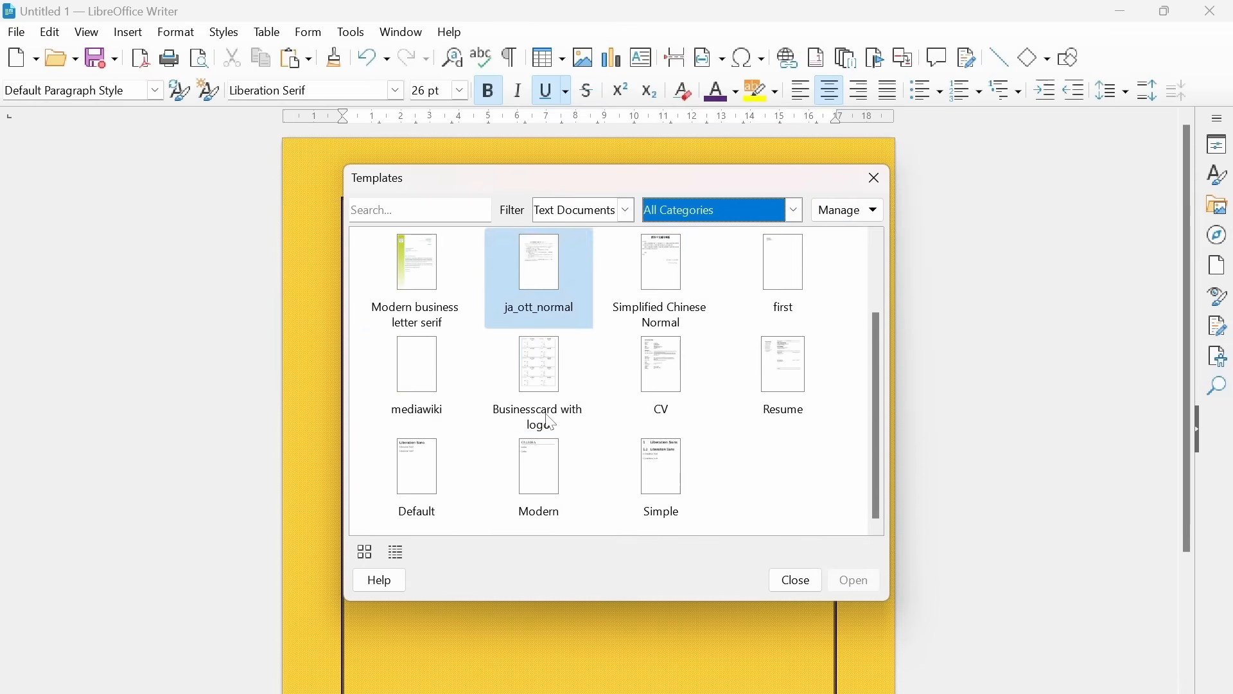
scroll(500, 407, "up", 2)
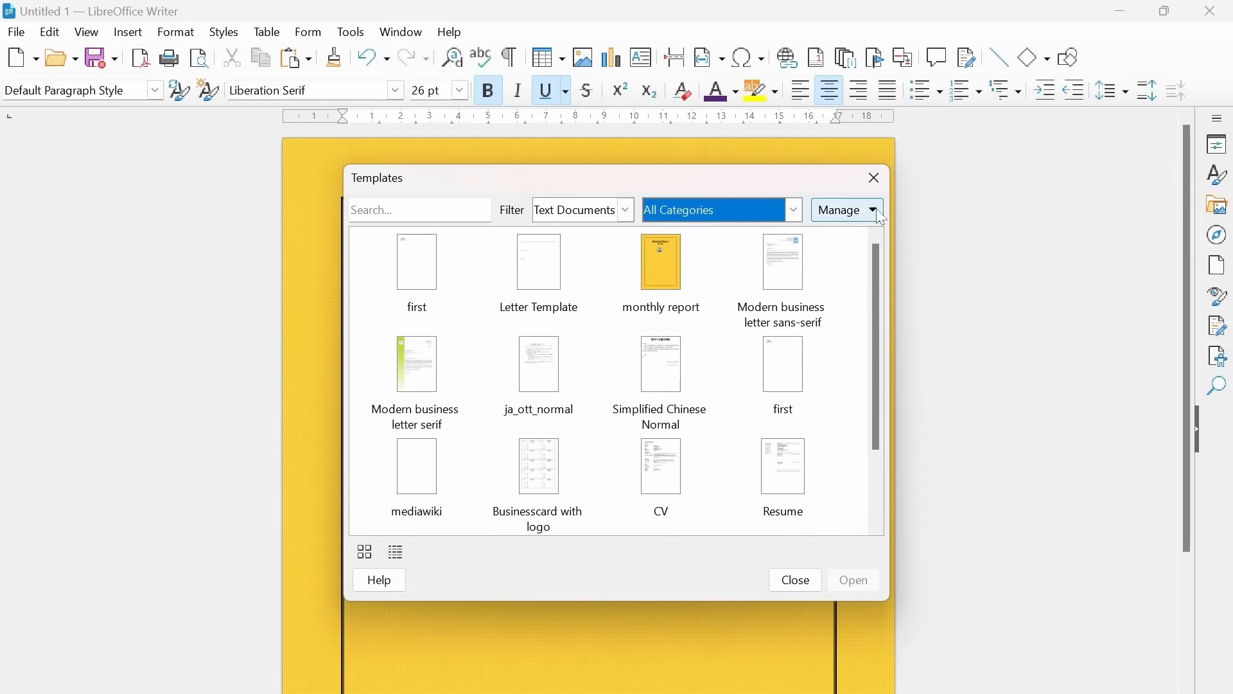
Step: Select the monthly report template and create a new document from it
left_click(849, 210)
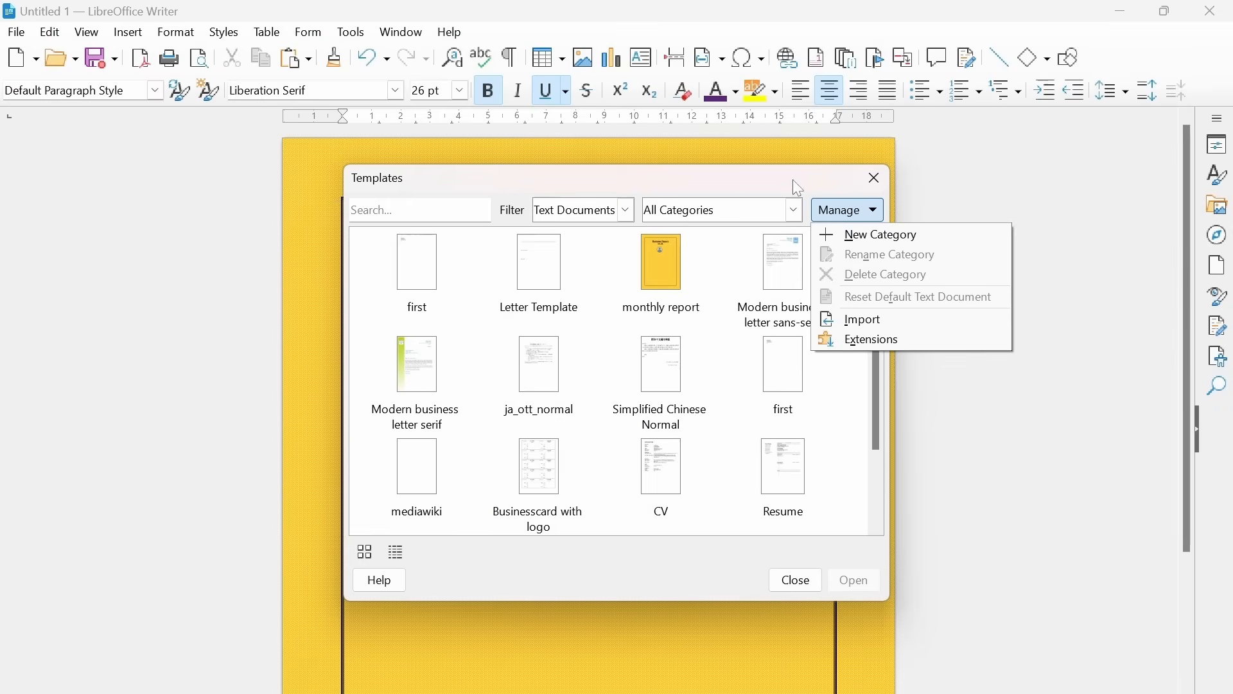
left_click(840, 431)
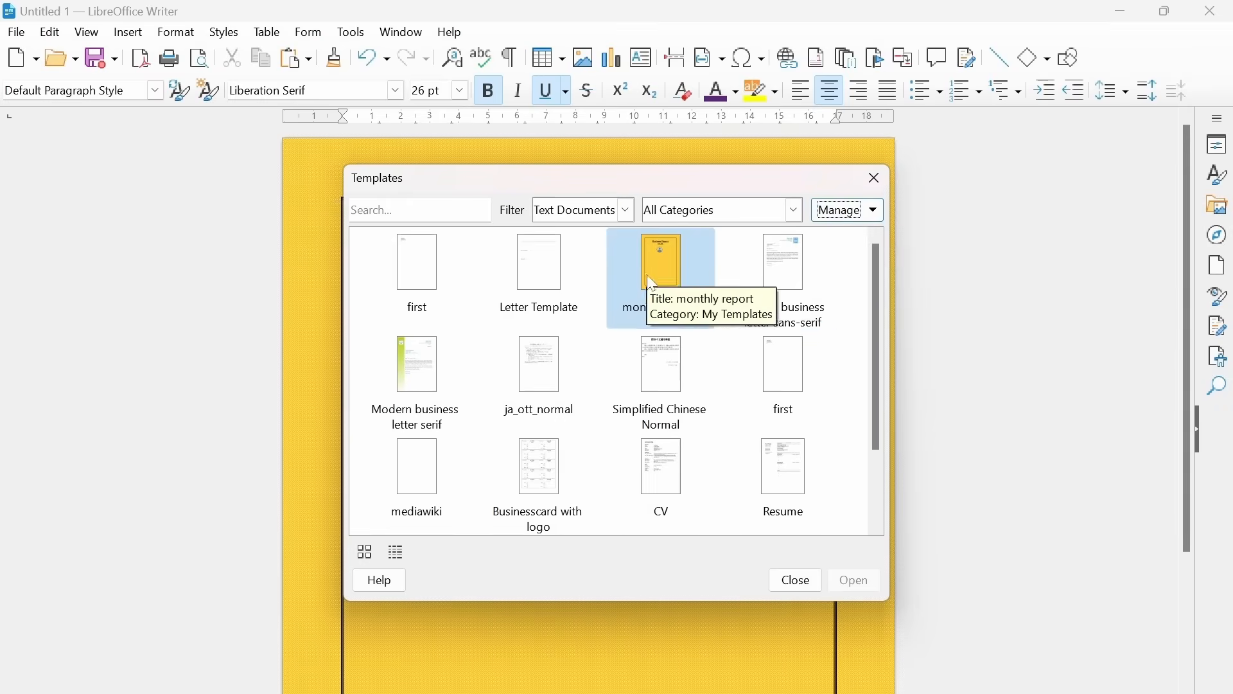
left_click(664, 260)
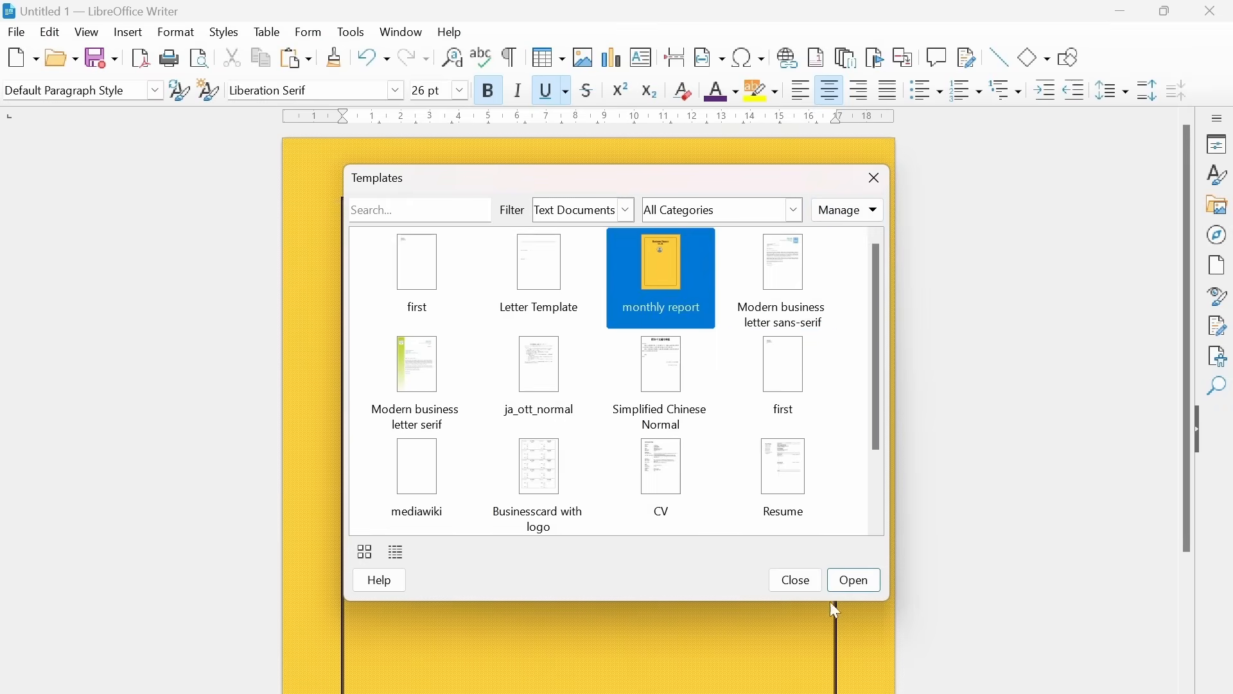
left_click(855, 581)
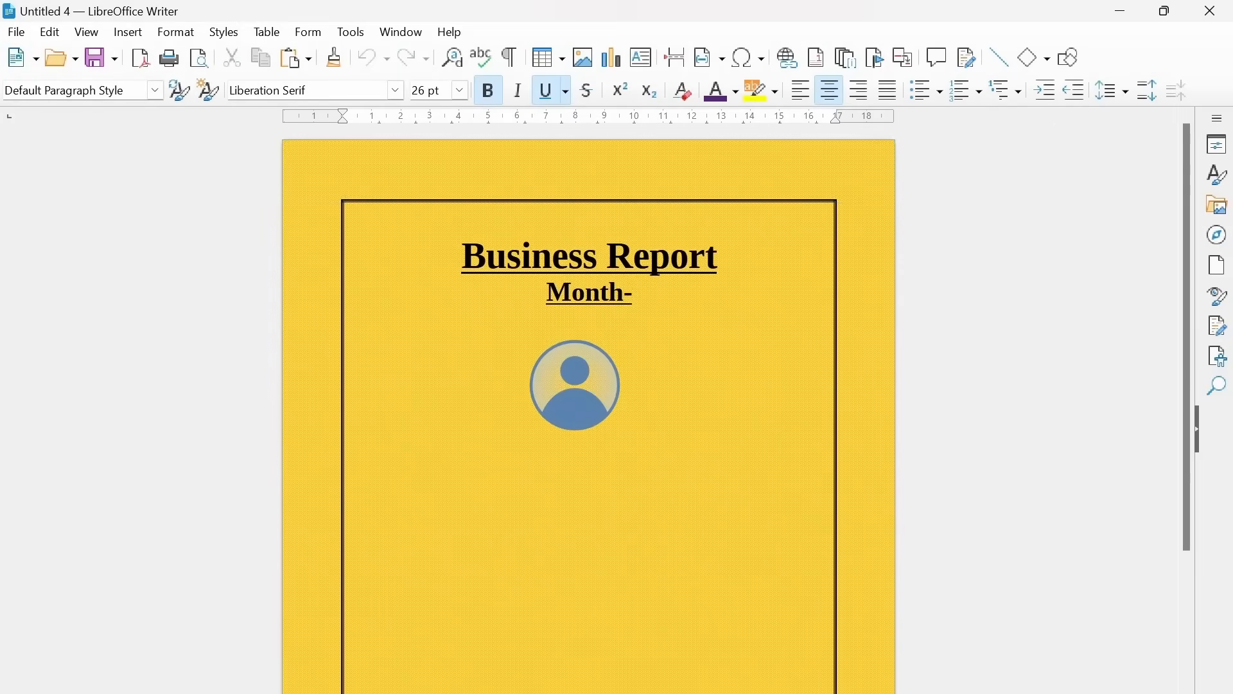
Step: Type 'July' into the report and give the page a horizontal-lines background pattern
type("July")
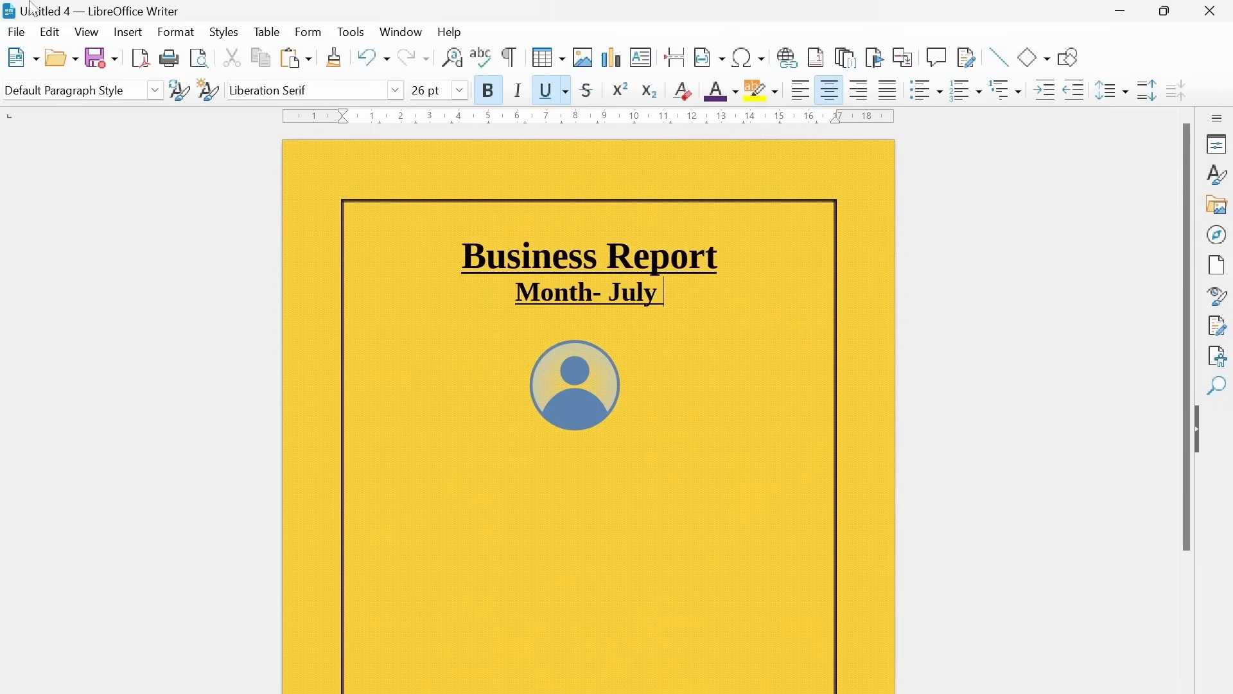
left_click(589, 218)
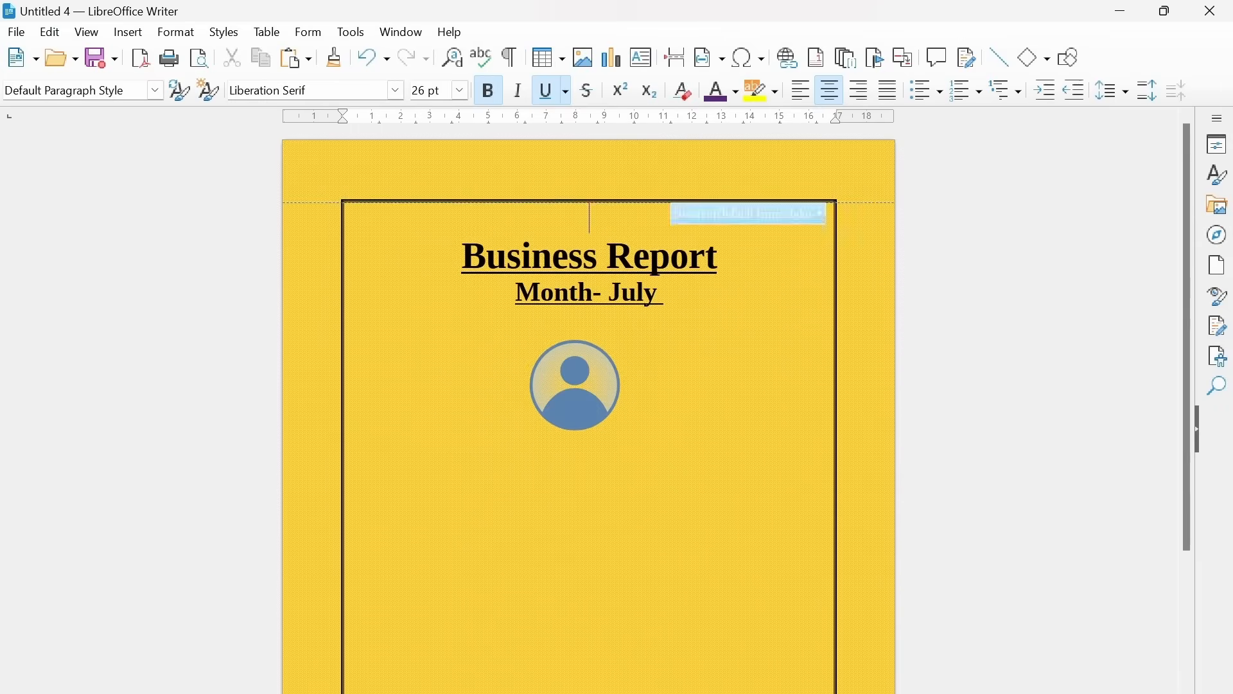
left_click(177, 33)
left_click(215, 289)
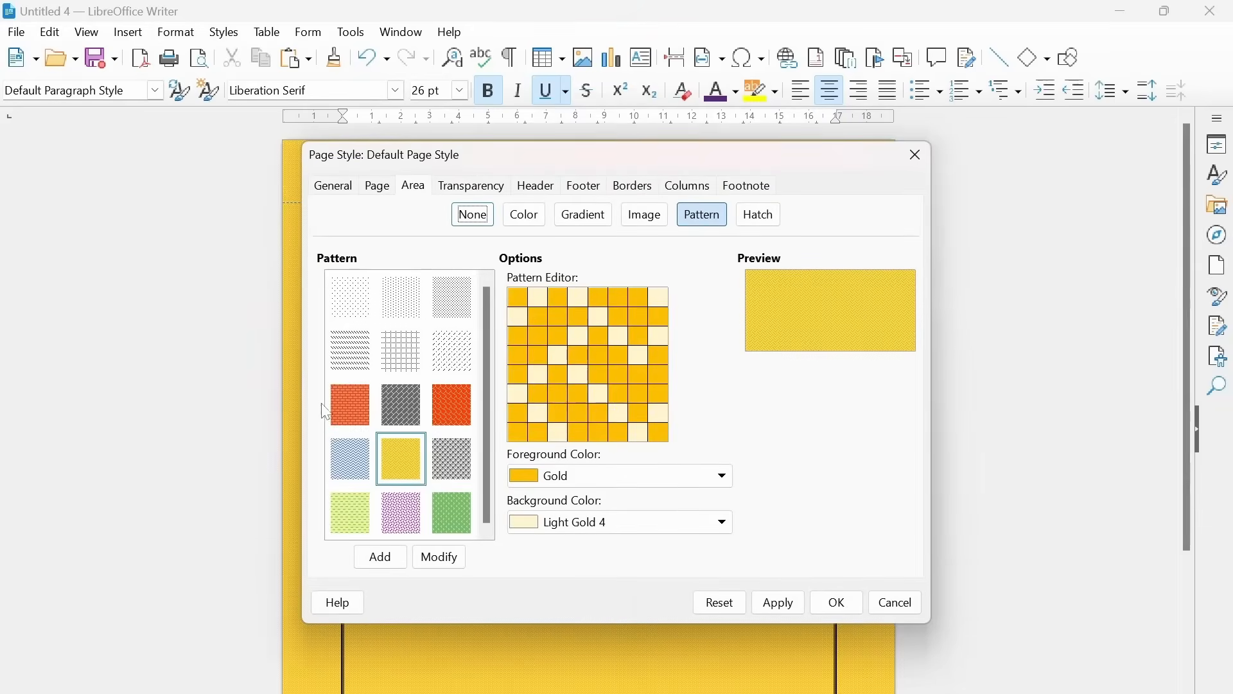
left_click(350, 351)
left_click(840, 607)
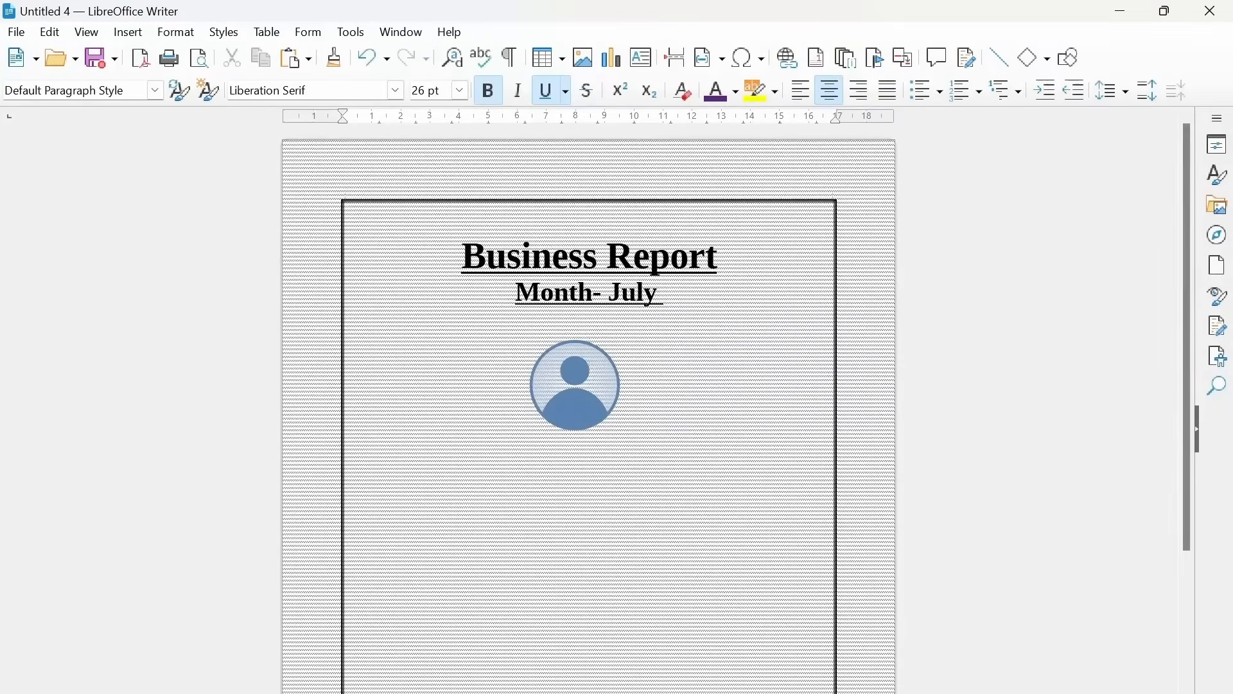
Step: Start saving with Ctrl+S, then cancel the Save As dialog without saving
key("ctrl+s")
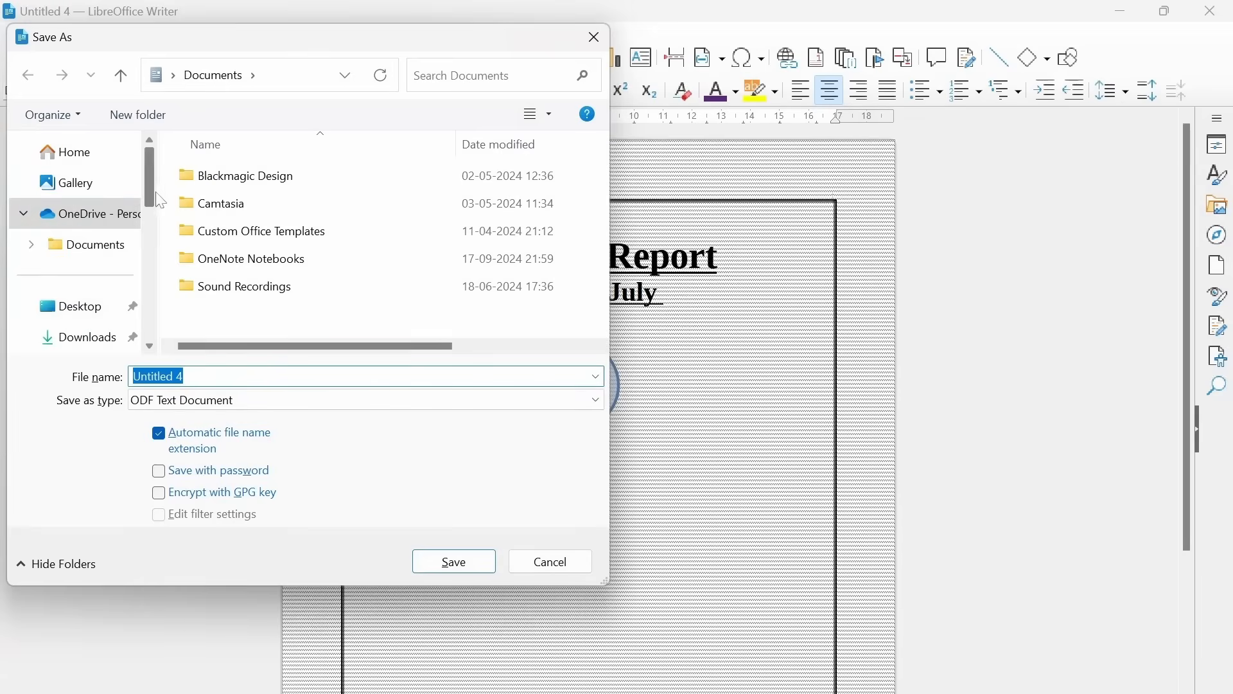
left_click_drag(156, 192, 177, 230)
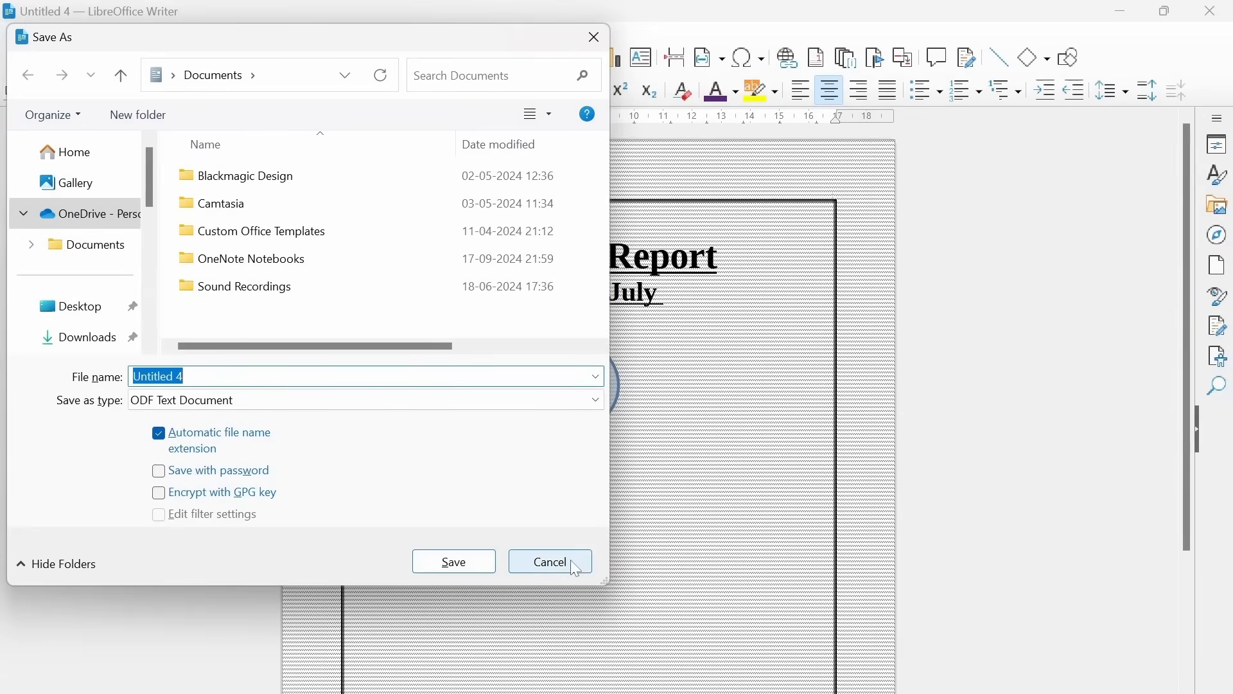
left_click(550, 563)
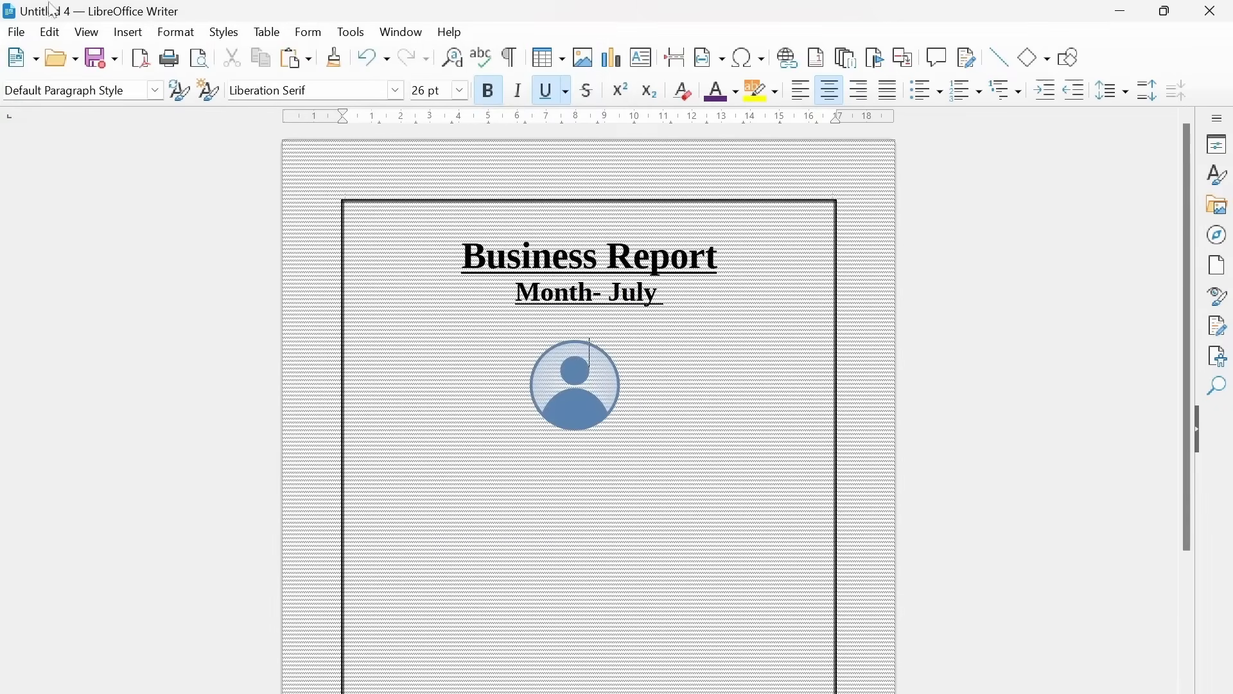
Step: Open myLetterTemplate for editing via File > Templates > Edit Template
left_click(16, 32)
mouse_move(129, 174)
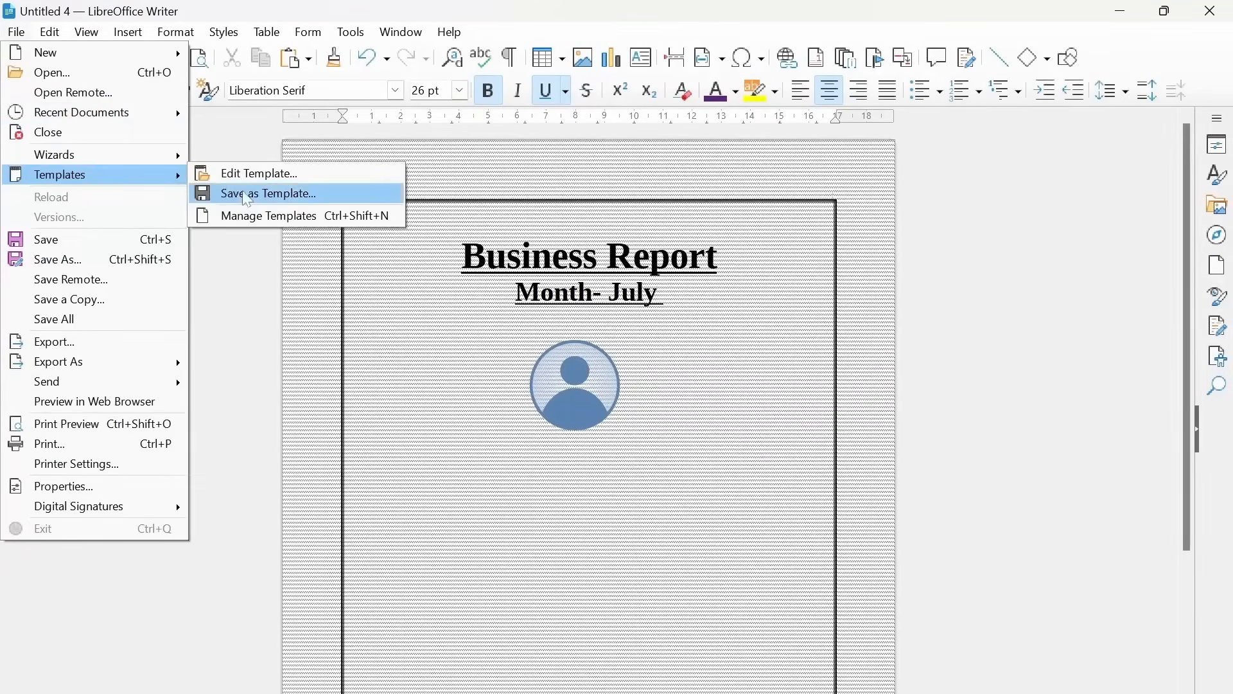
left_click(278, 182)
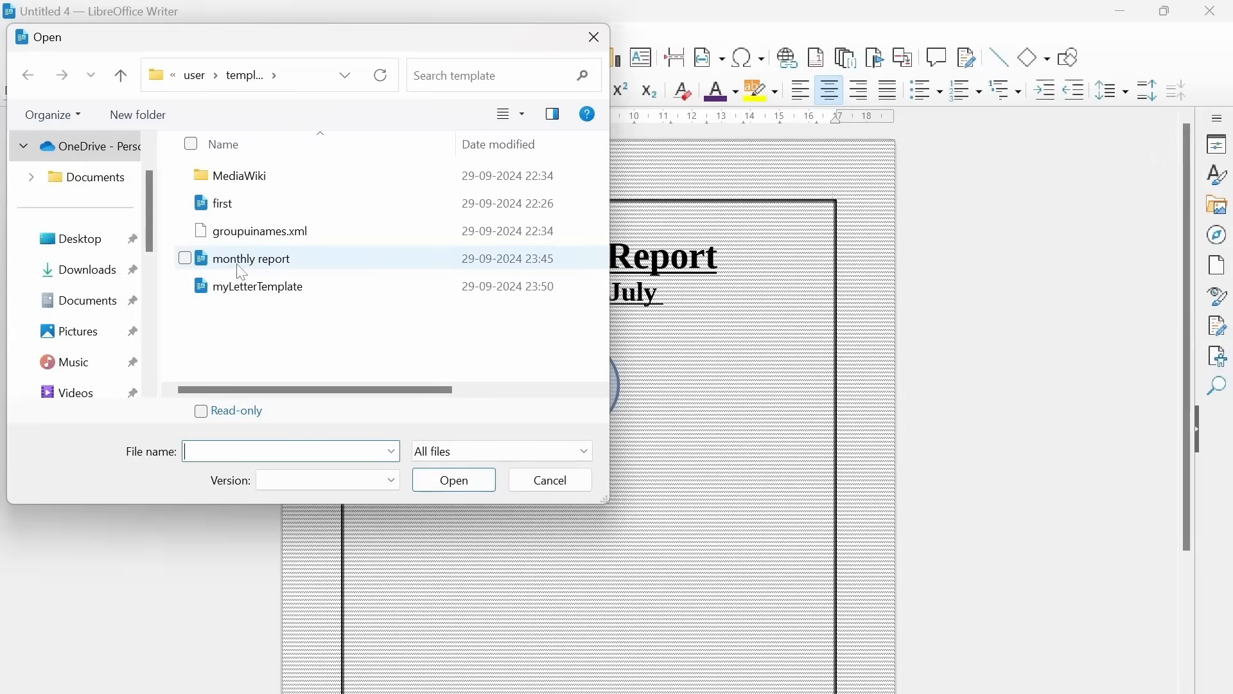
left_click(225, 293)
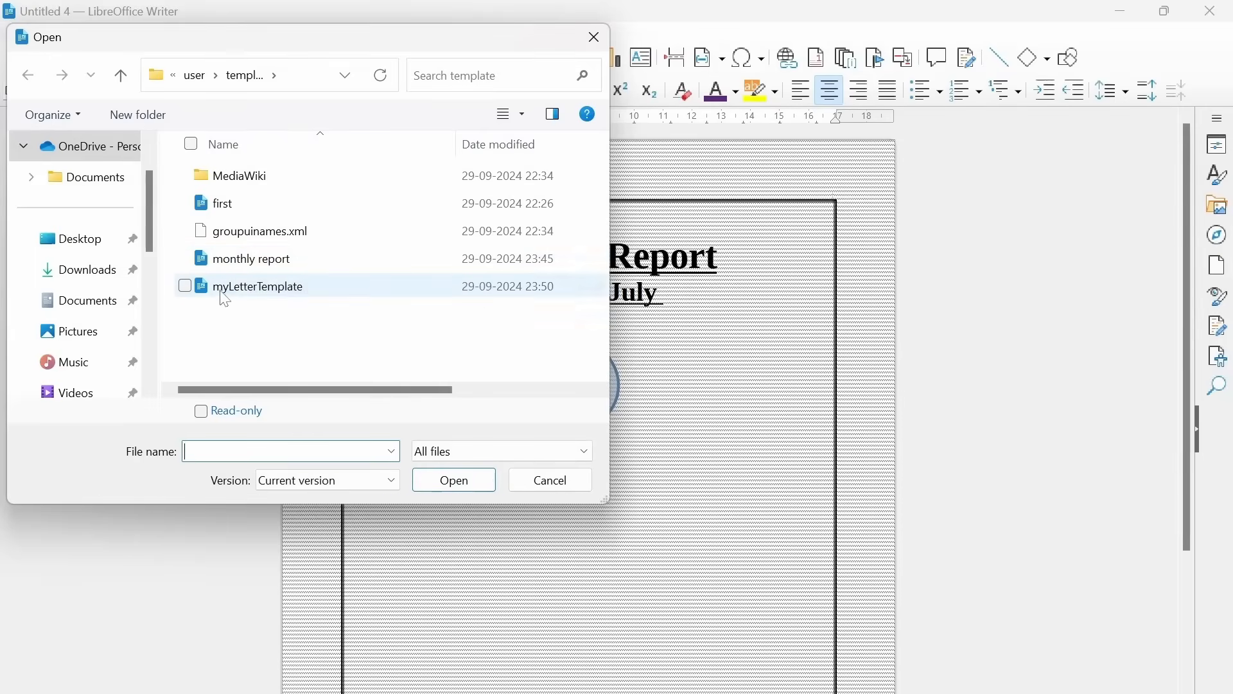
left_click(430, 480)
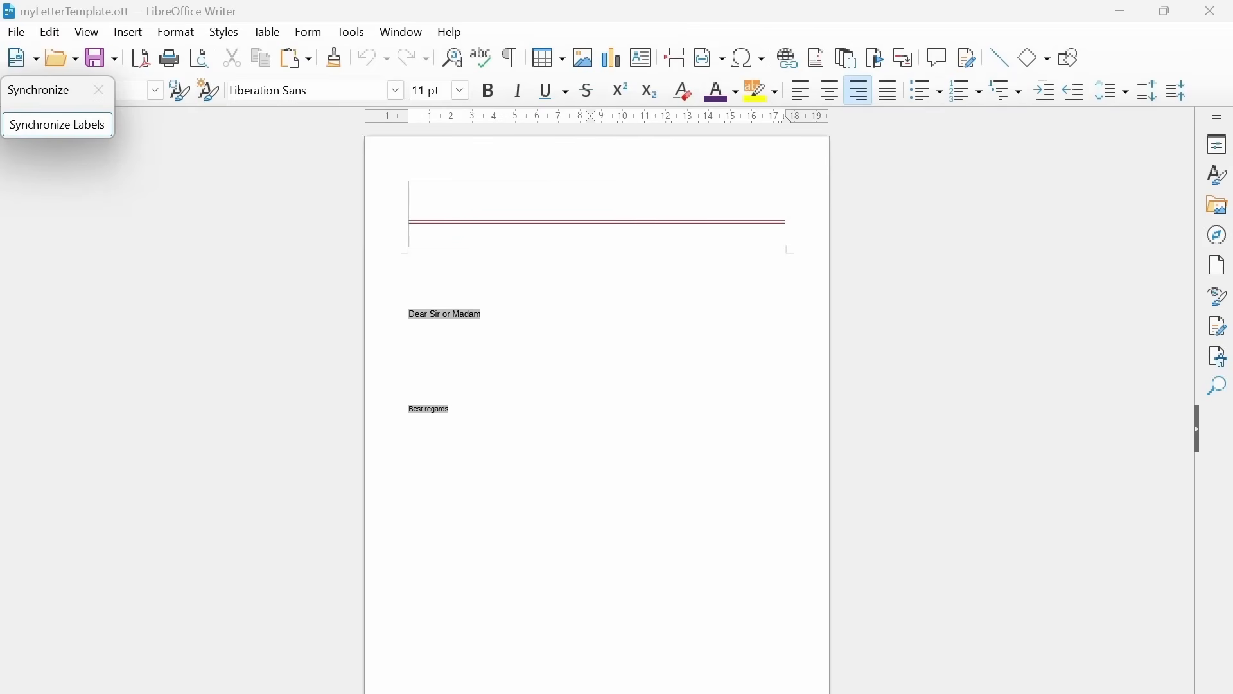
left_click(16, 32)
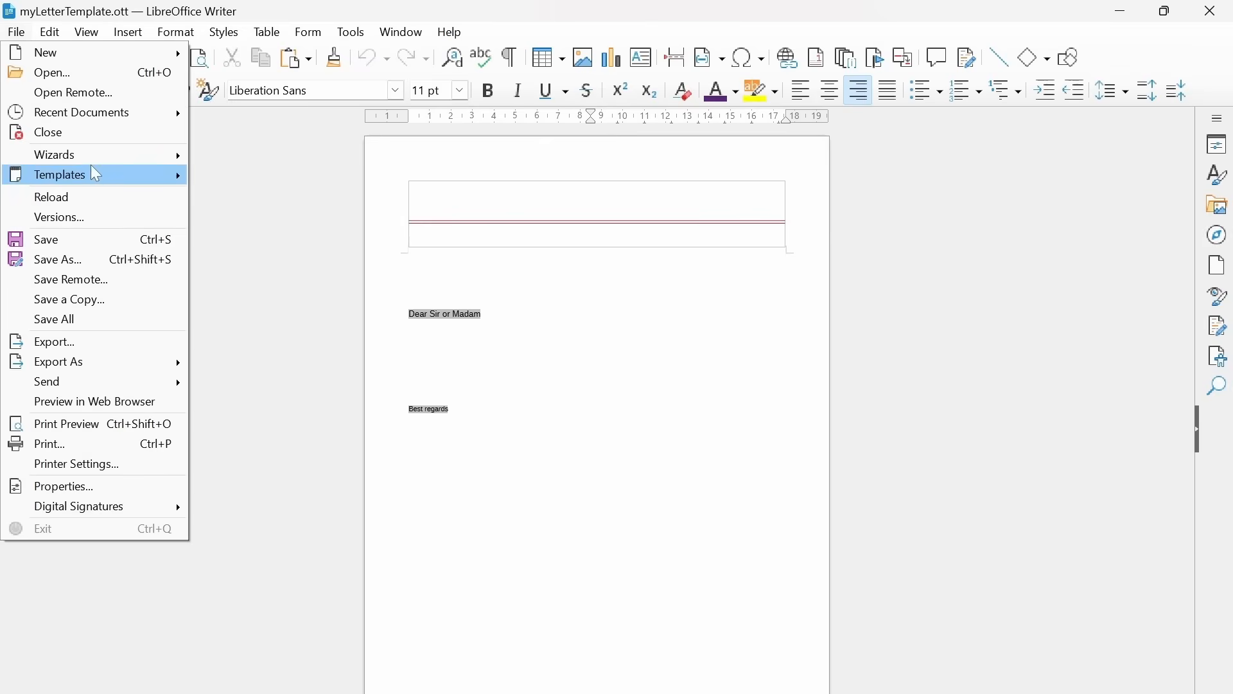
mouse_move(98, 187)
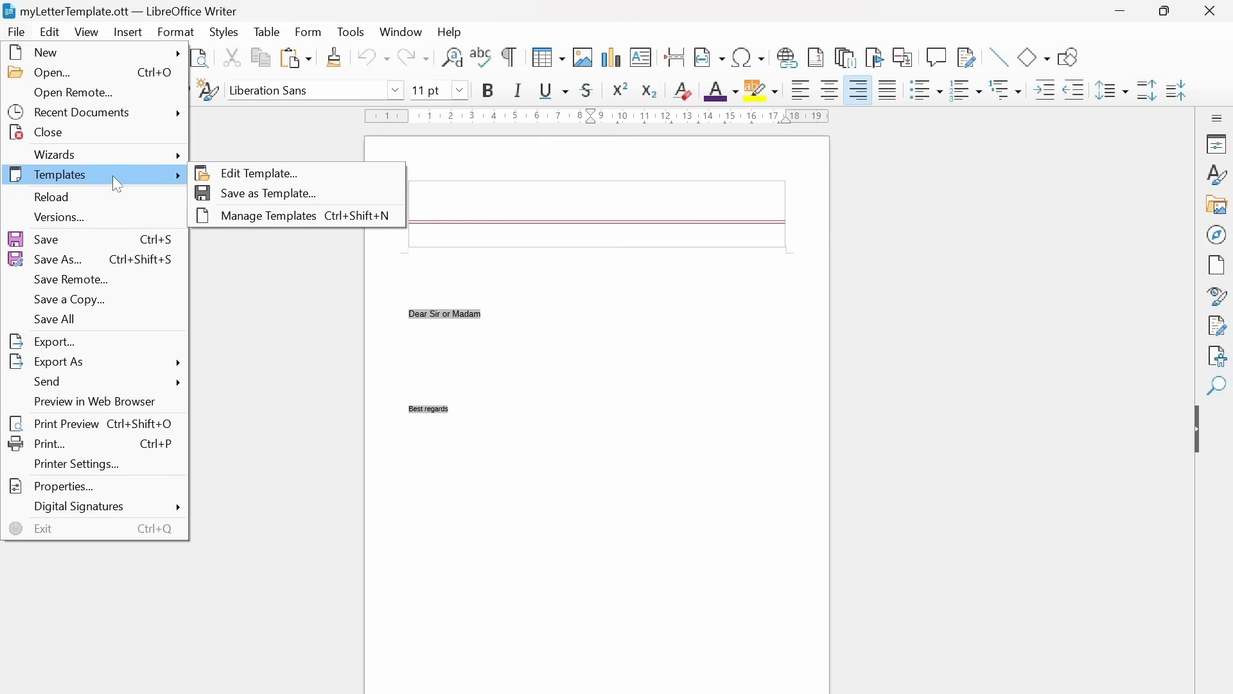
Step: Open the template manager and choose Manage > Extensions
left_click(257, 217)
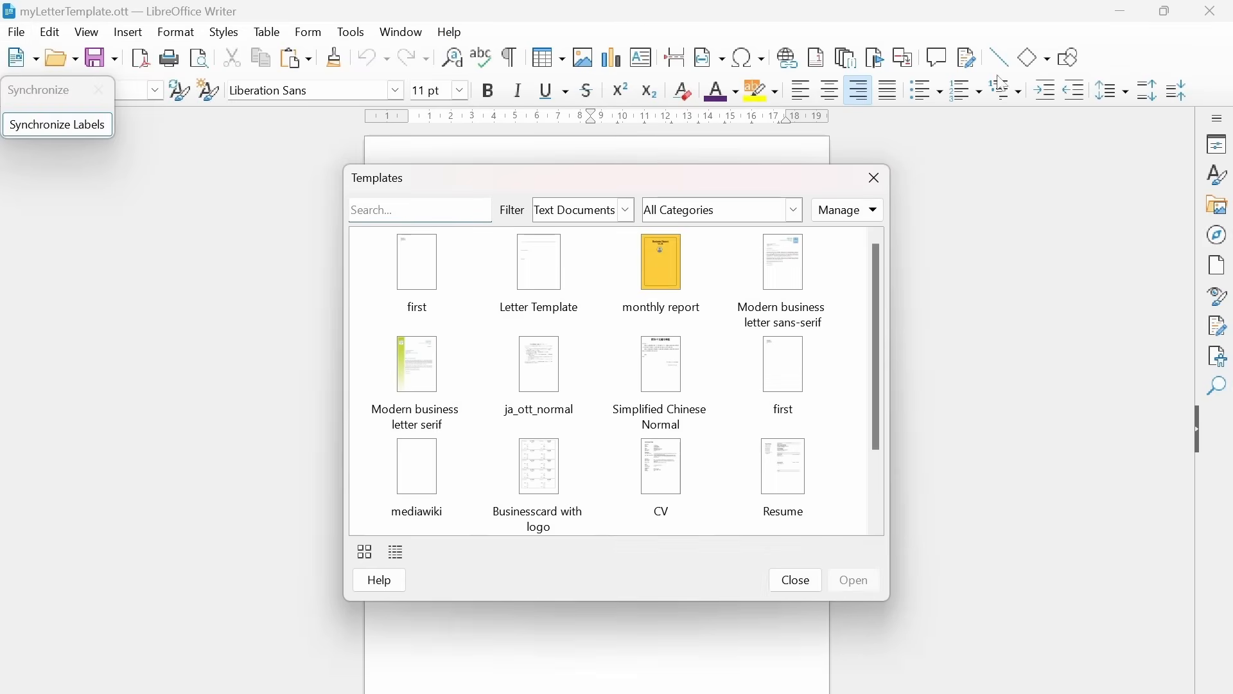
left_click(846, 211)
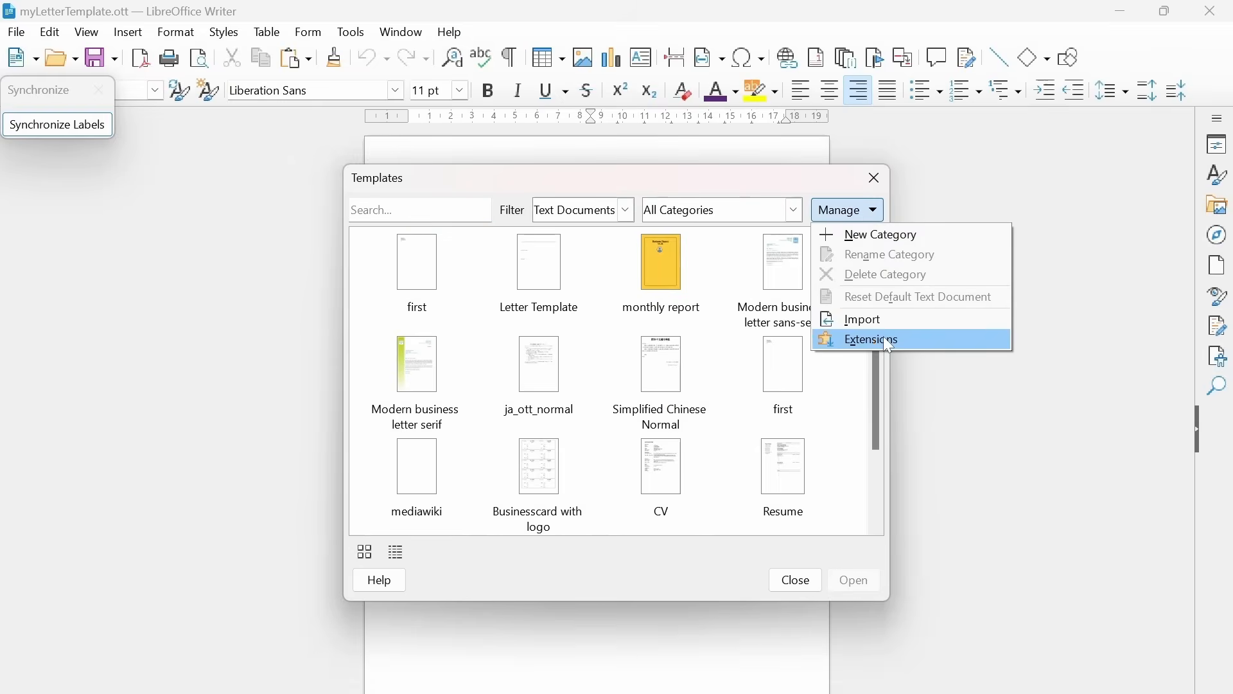
left_click(877, 414)
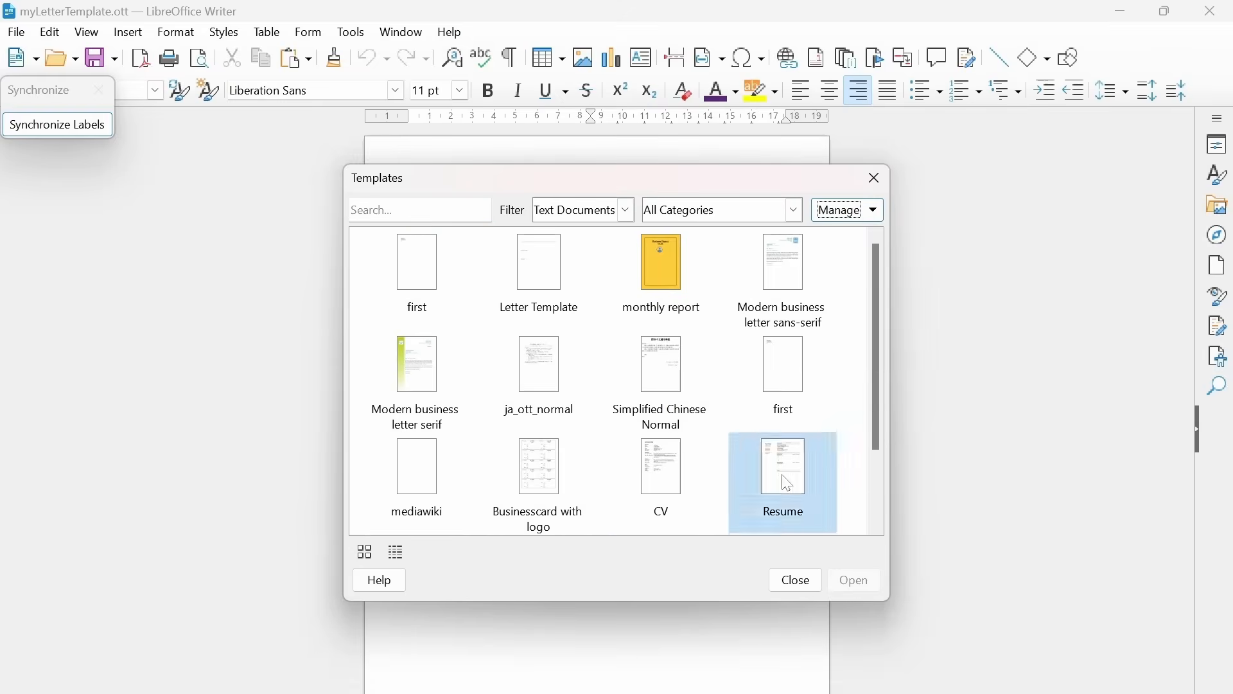
left_click(874, 211)
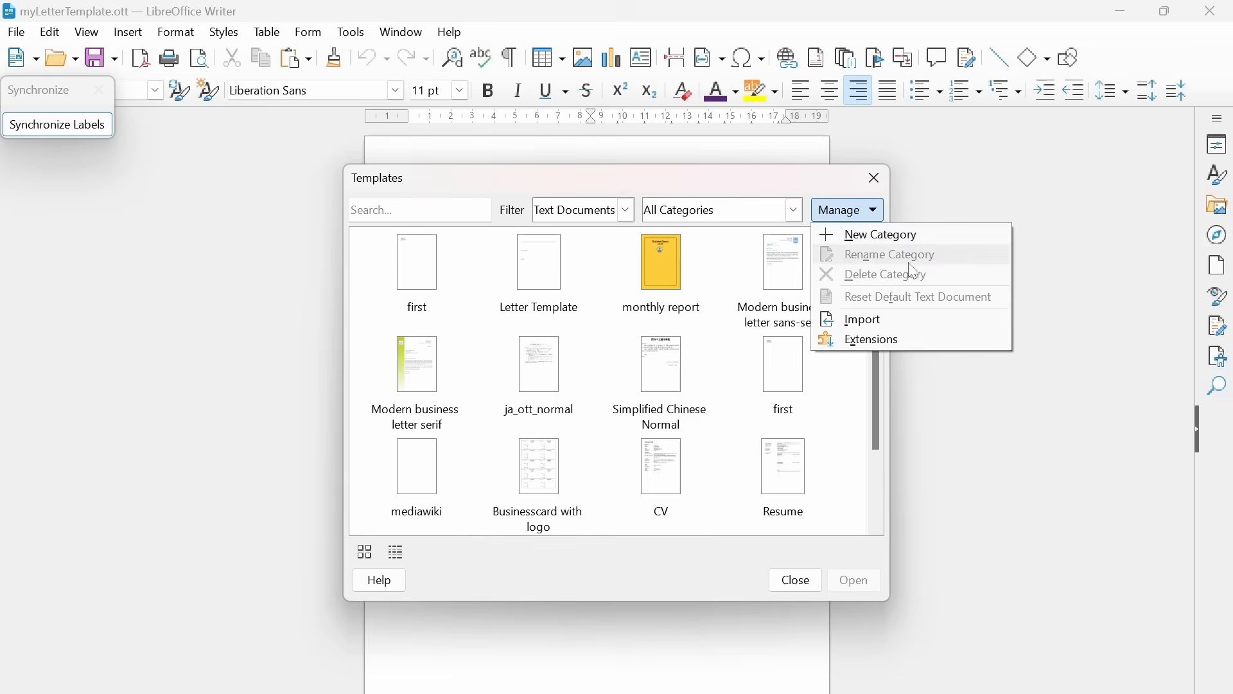
left_click(911, 338)
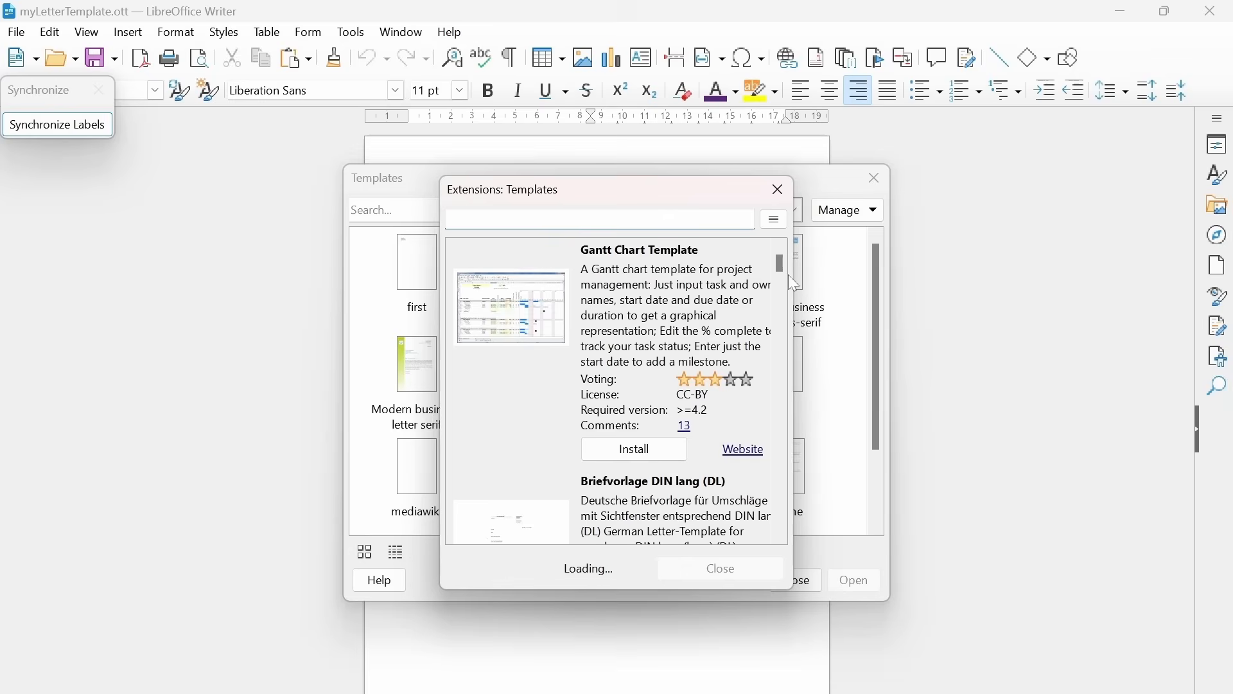
Step: Scroll the Extensions: Templates list down to Simple Book Template
left_click_drag(784, 271, 776, 314)
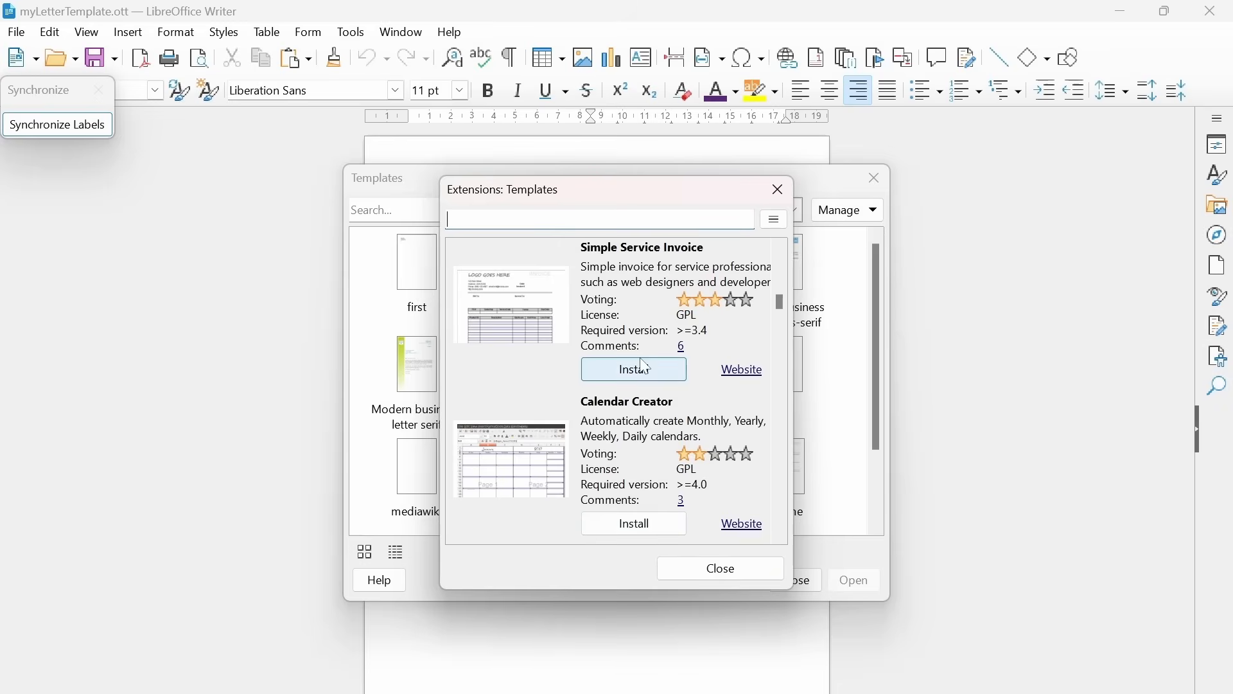
left_click_drag(776, 305, 776, 333)
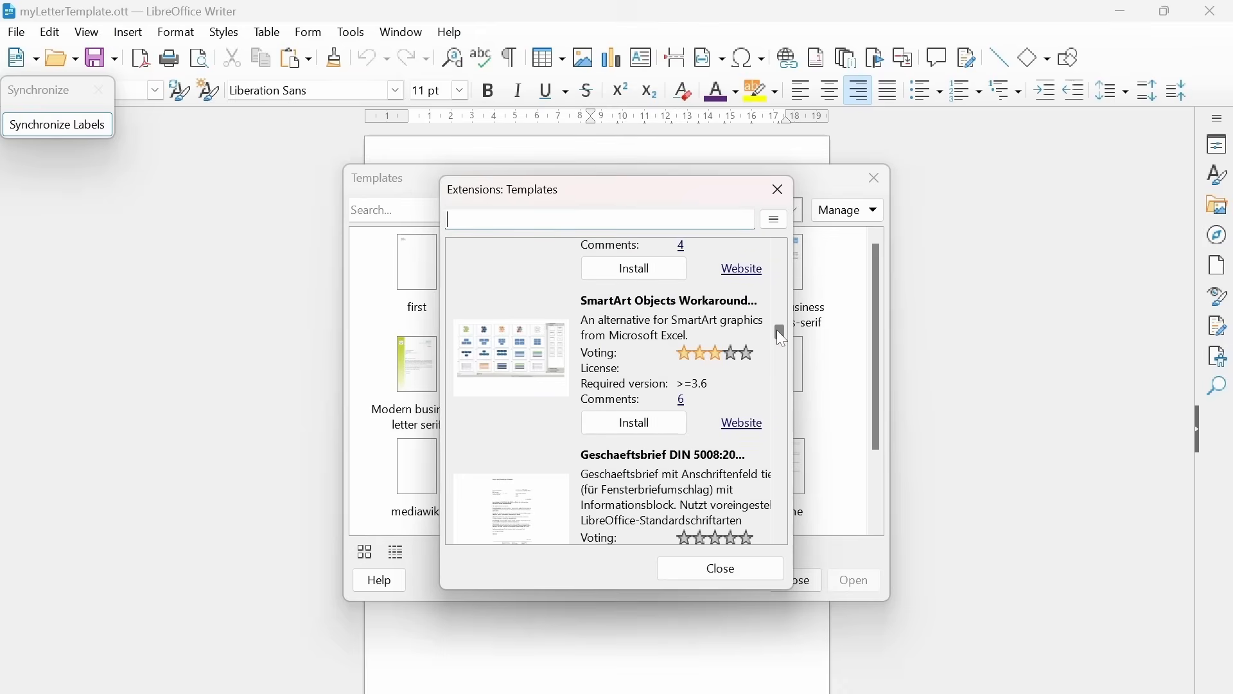
left_click_drag(777, 330, 776, 309)
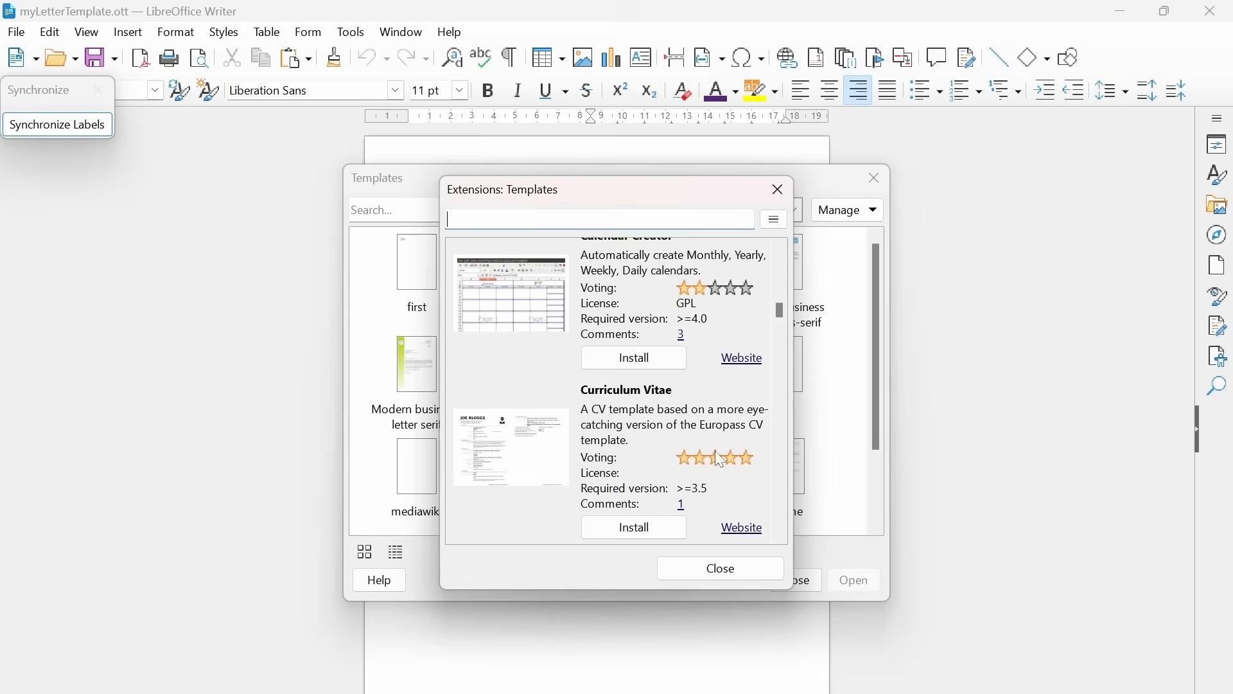
scroll(681, 424, "up", 1)
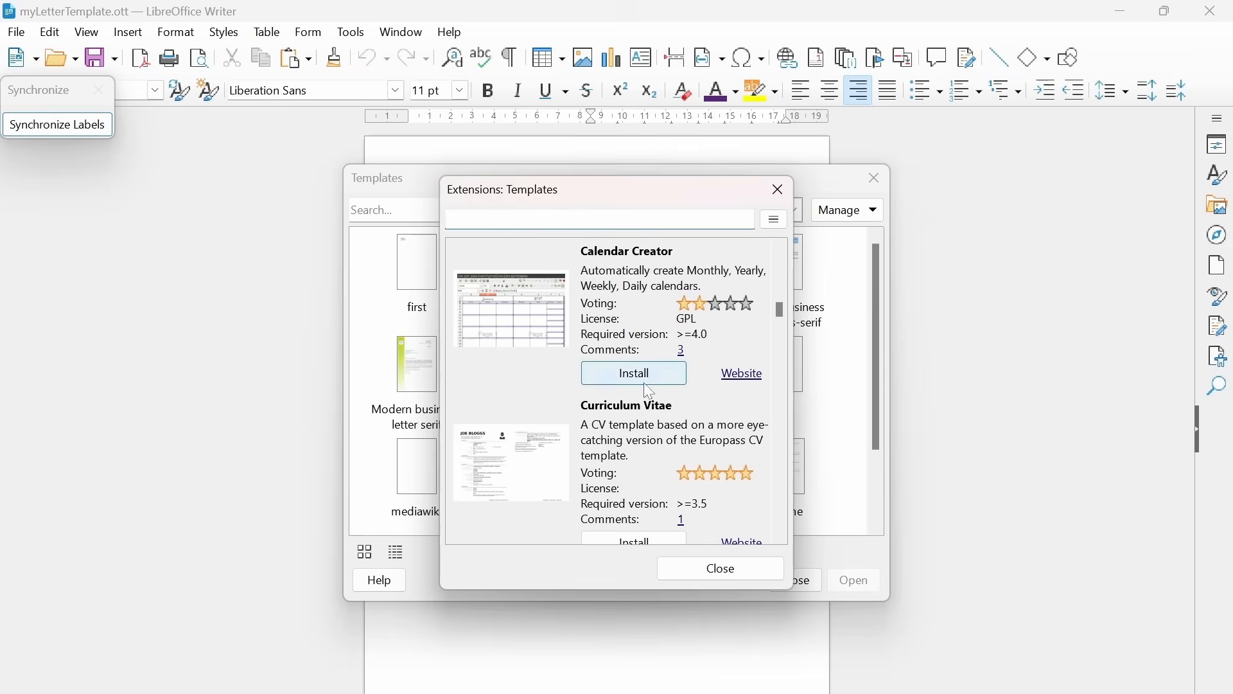
scroll(684, 427, "down", 2)
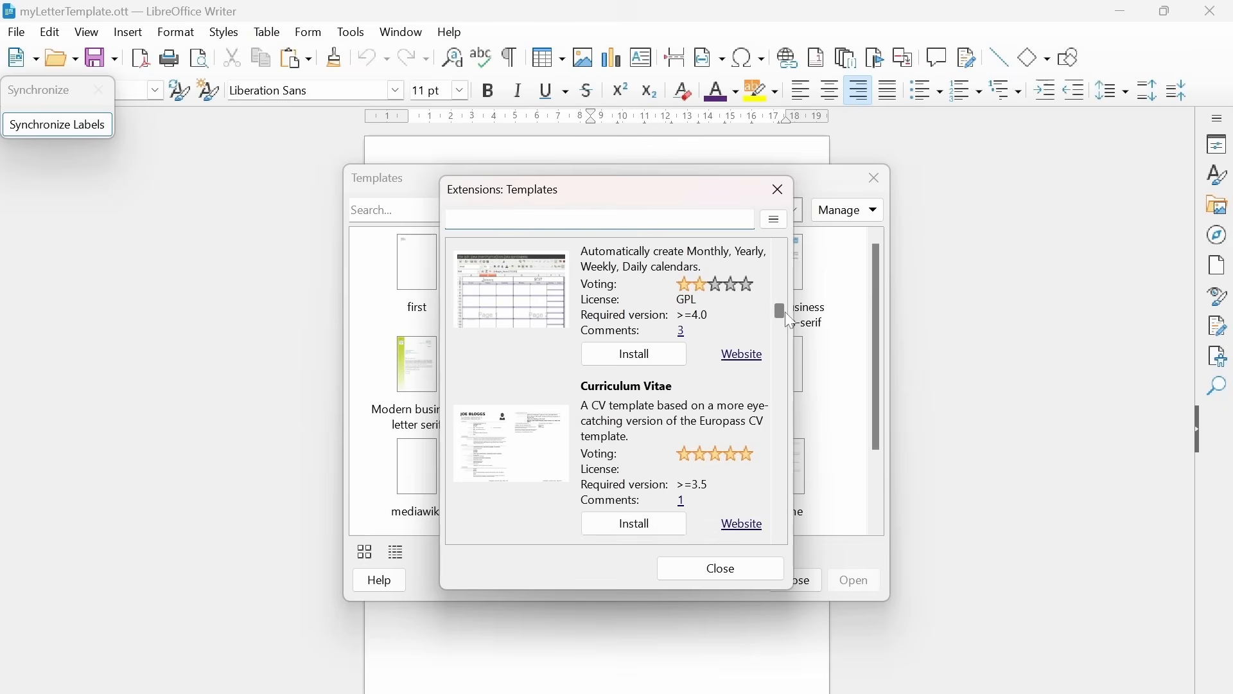
left_click_drag(785, 312, 781, 429)
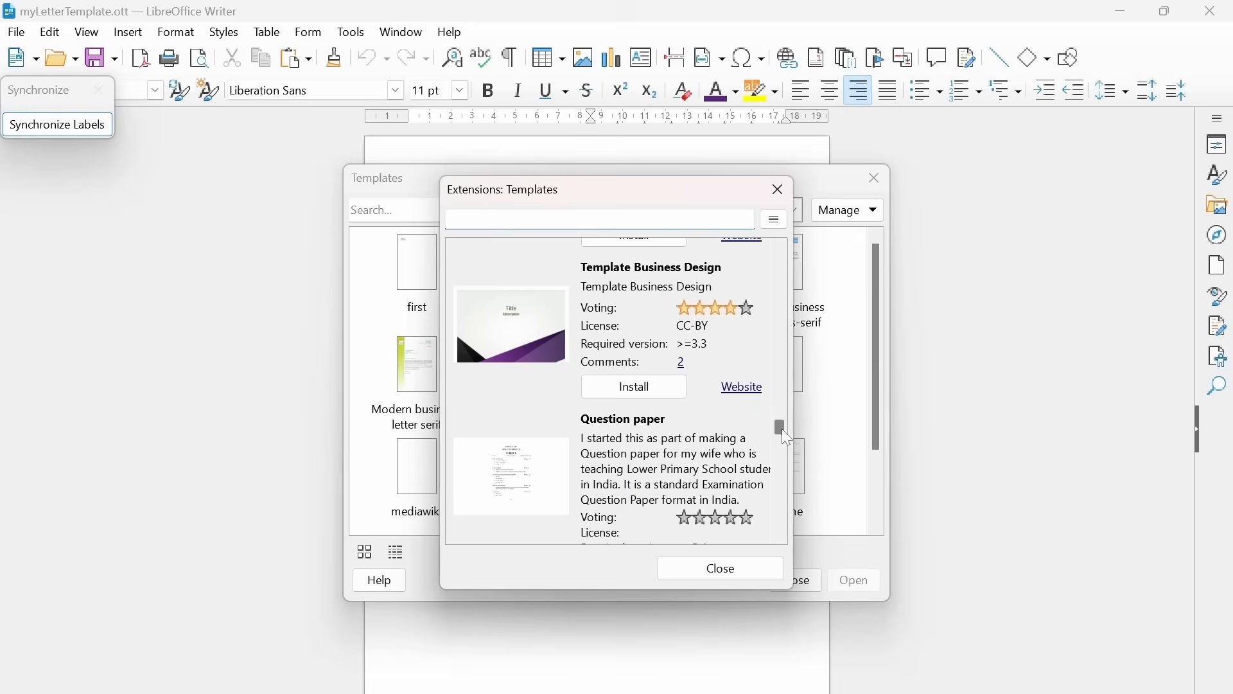
scroll(629, 479, "up", 1)
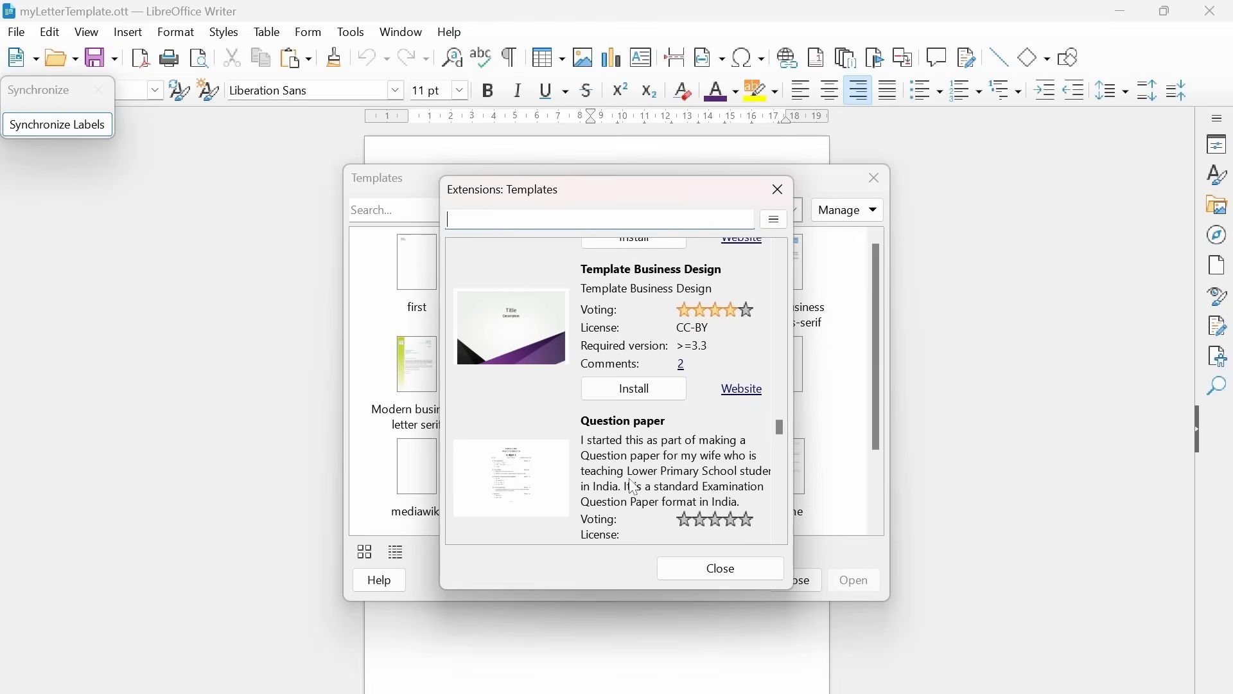
scroll(621, 474, "up", 1)
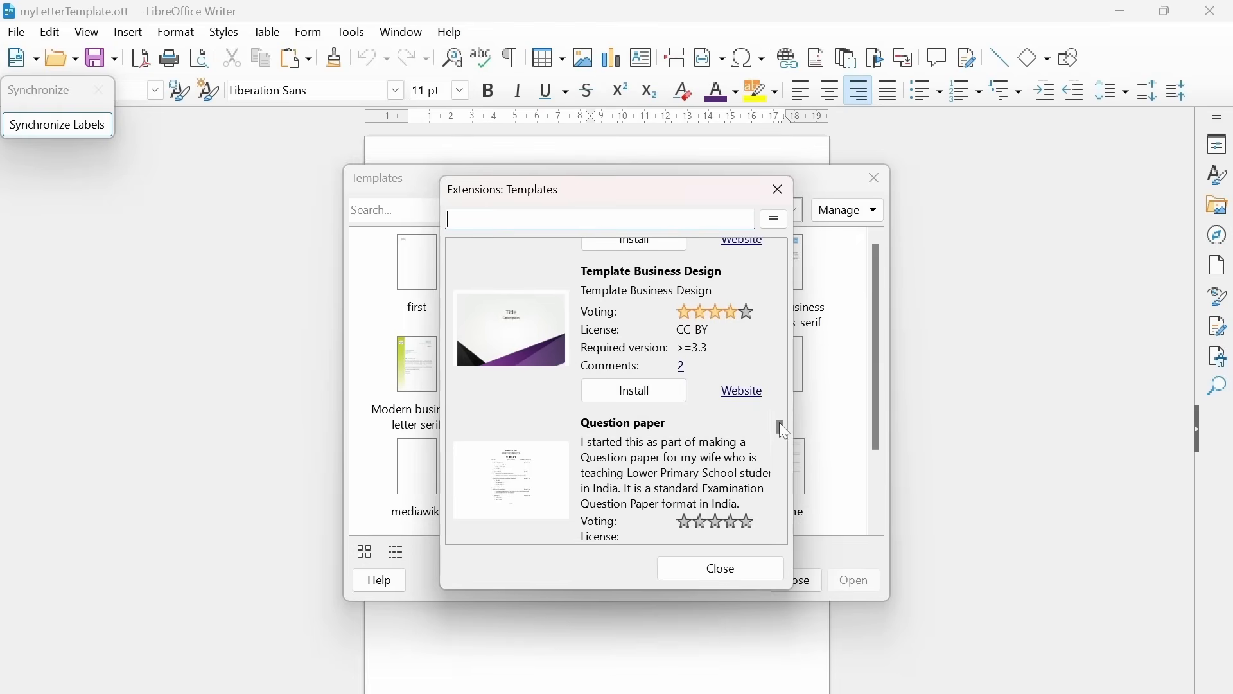
left_click_drag(779, 423, 787, 346)
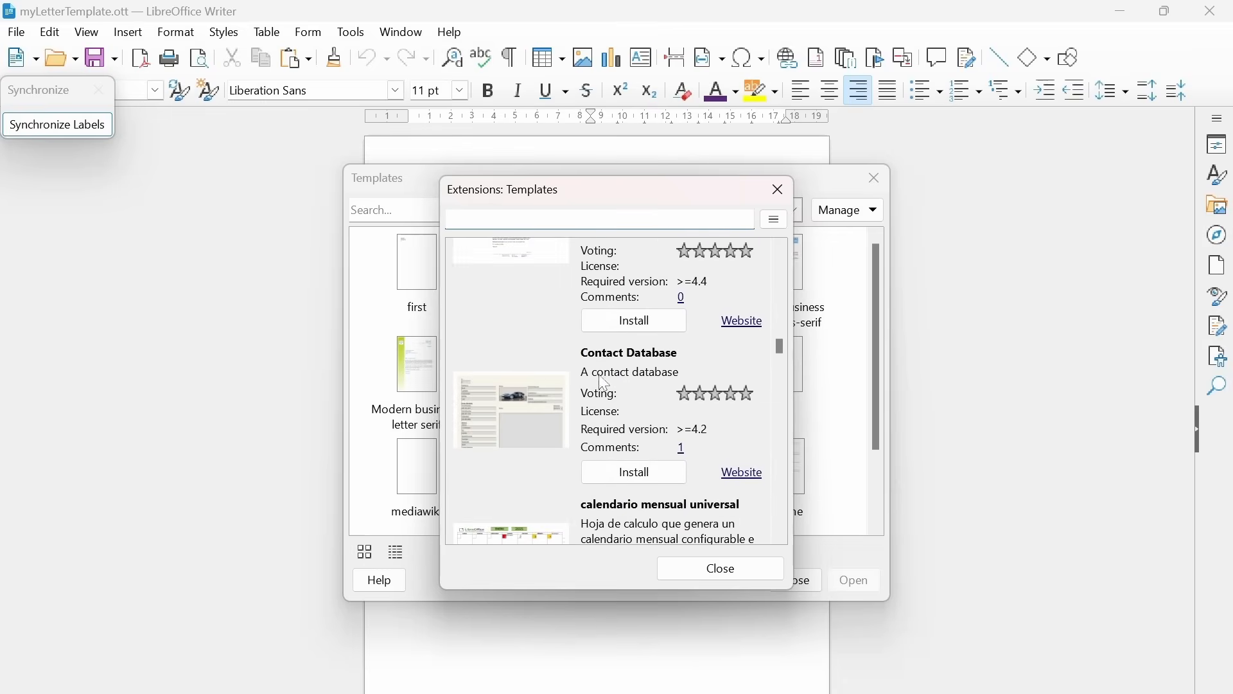
scroll(619, 377, "up", 2)
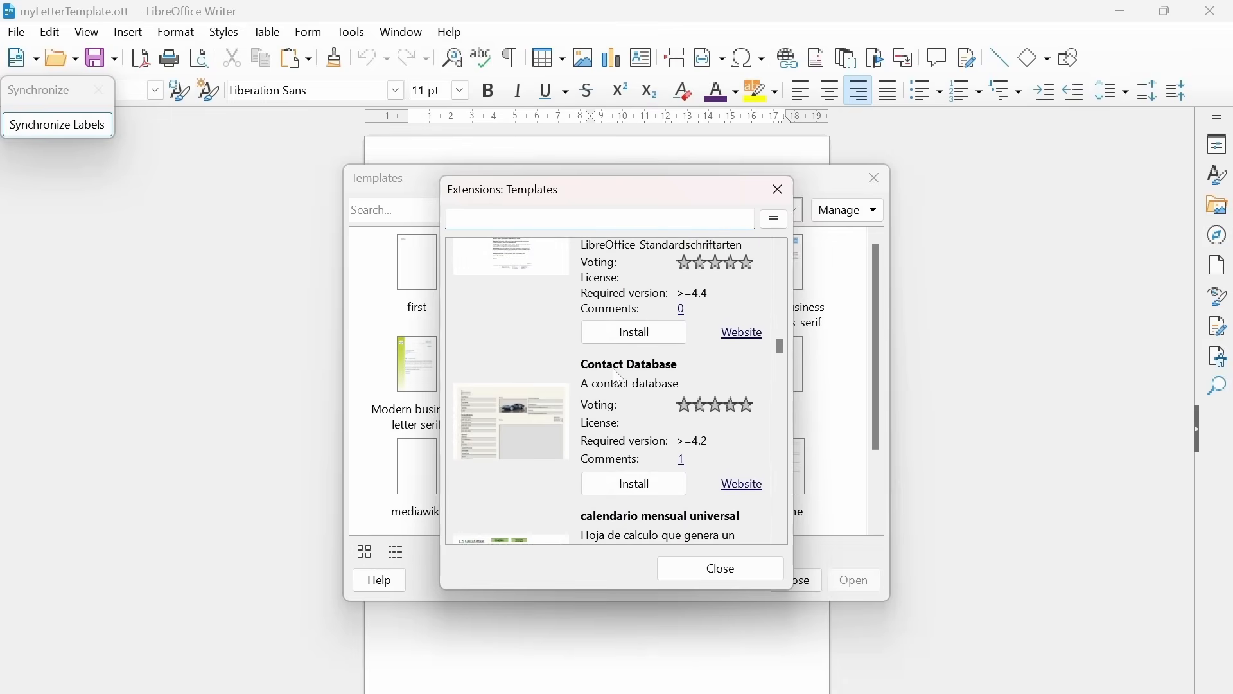
left_click_drag(780, 342, 779, 318)
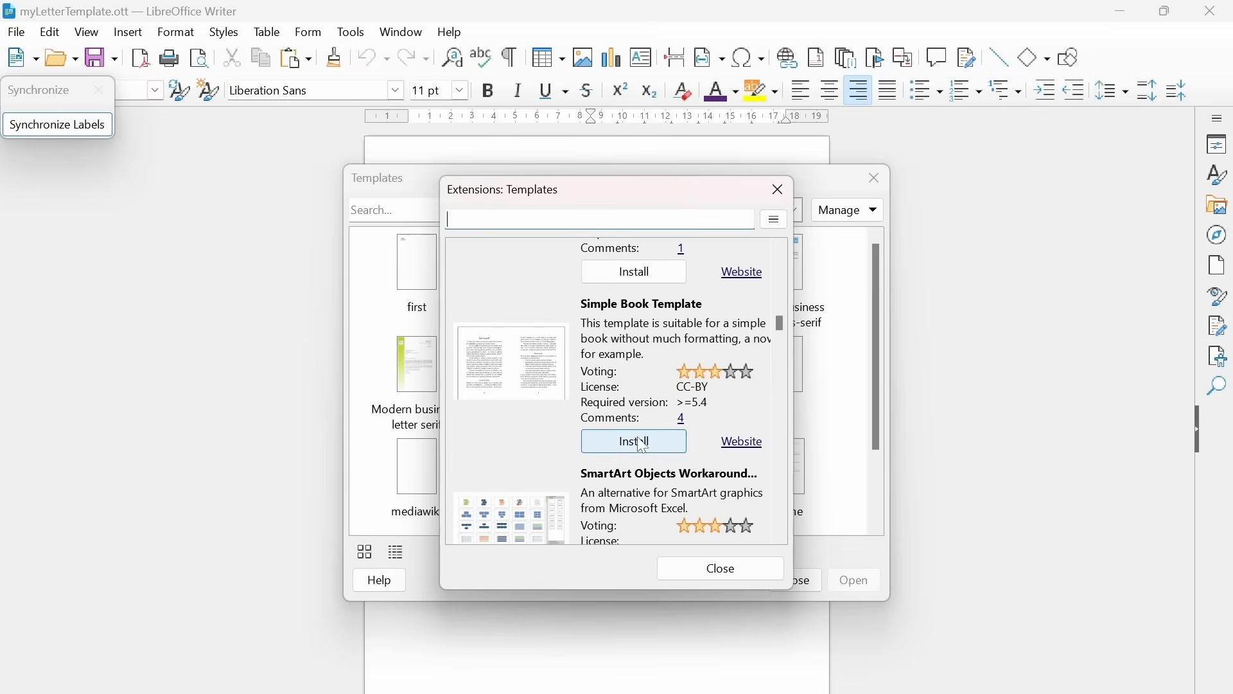
Step: Close the stalled extensions window and reopen it via Manage > Extensions
left_click(781, 190)
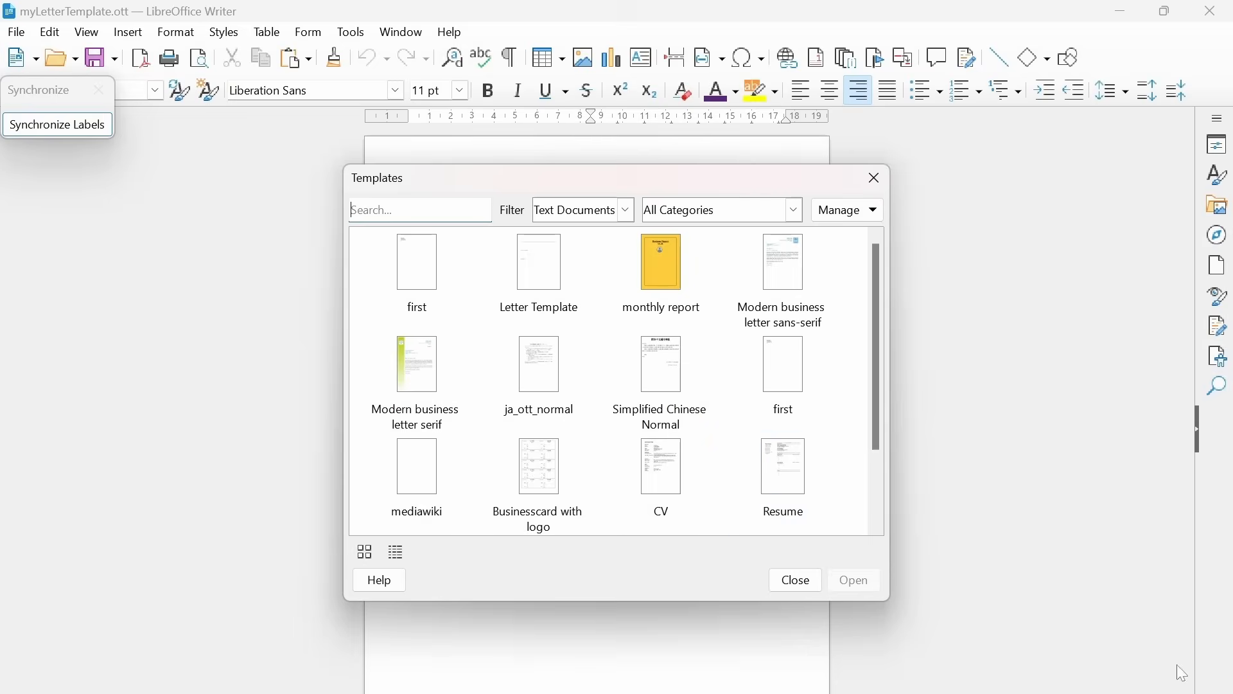
left_click_drag(877, 434, 877, 482)
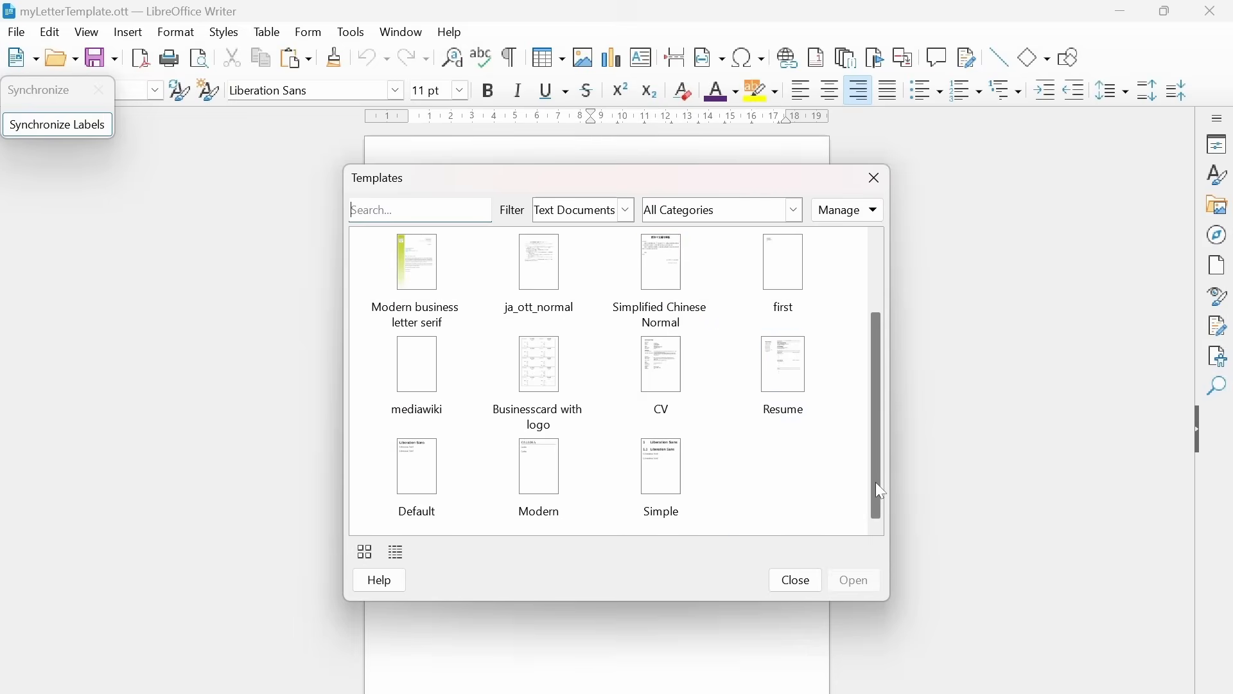
scroll(700, 399, "up", 3)
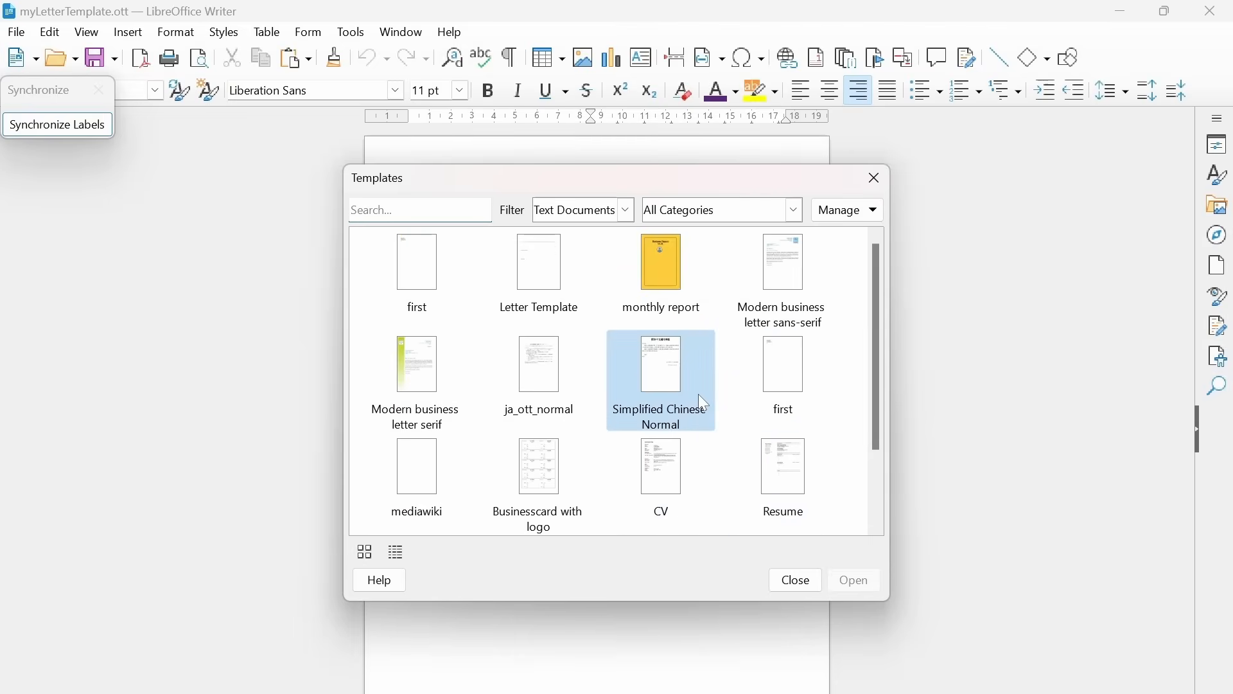
left_click(848, 210)
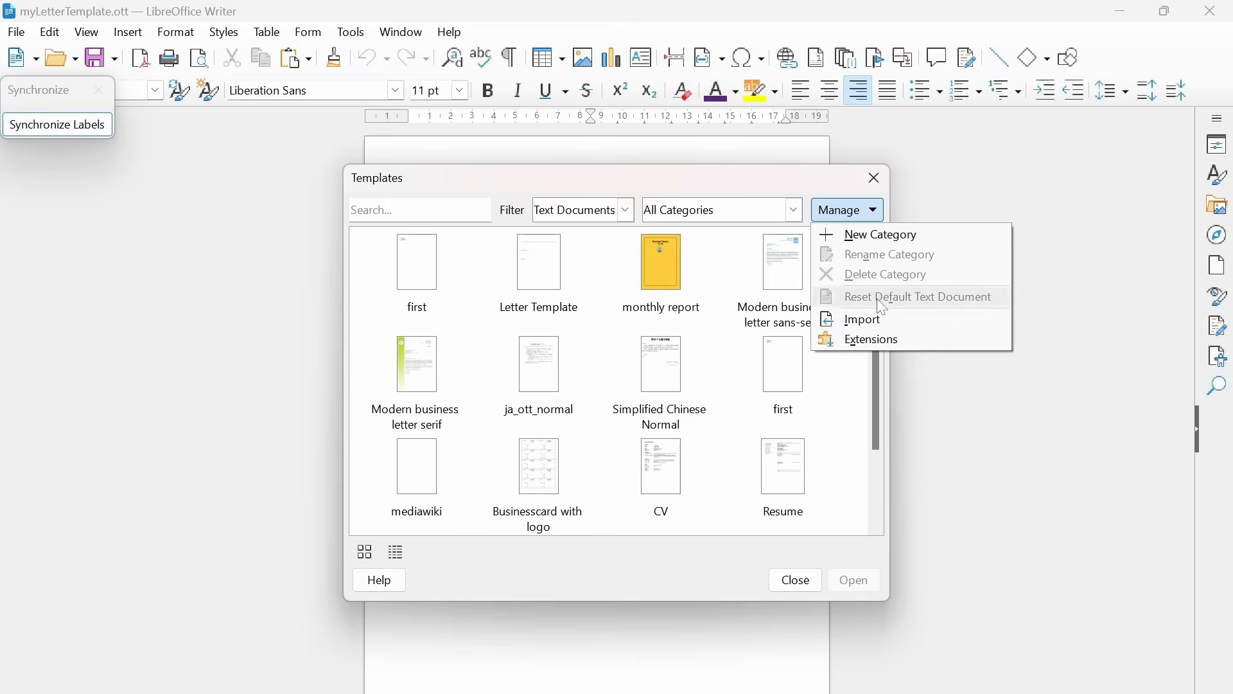
left_click(878, 336)
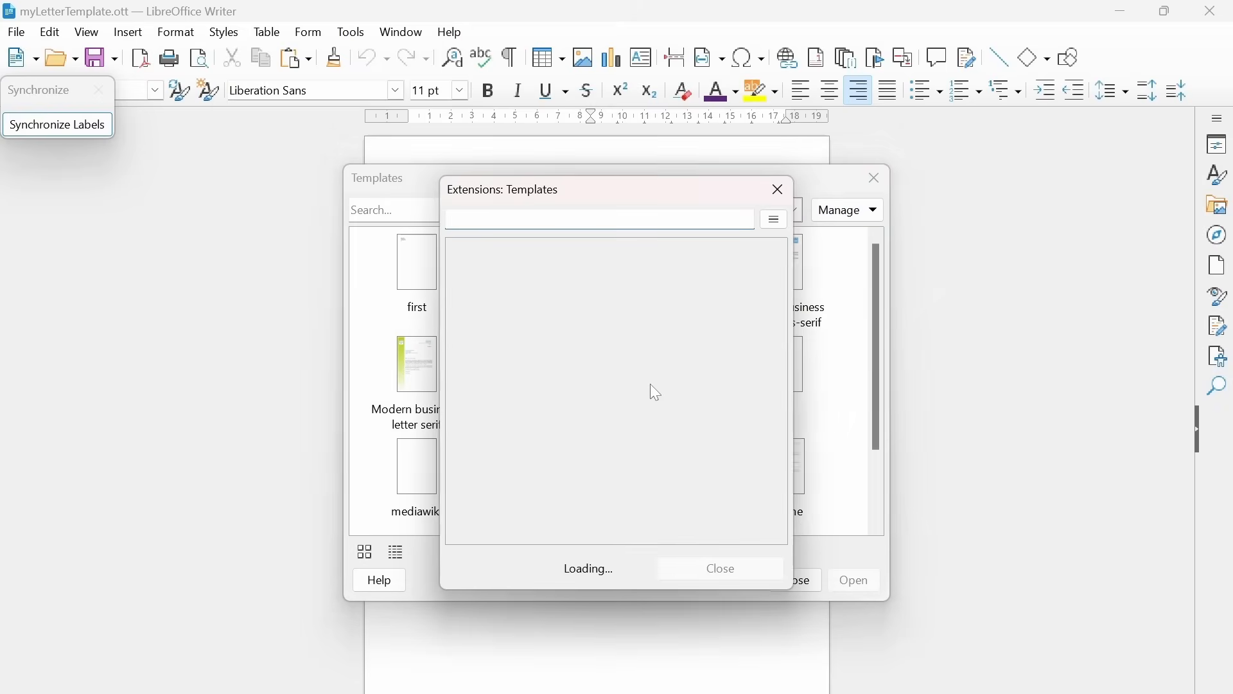
left_click(781, 188)
left_click(848, 210)
left_click(854, 339)
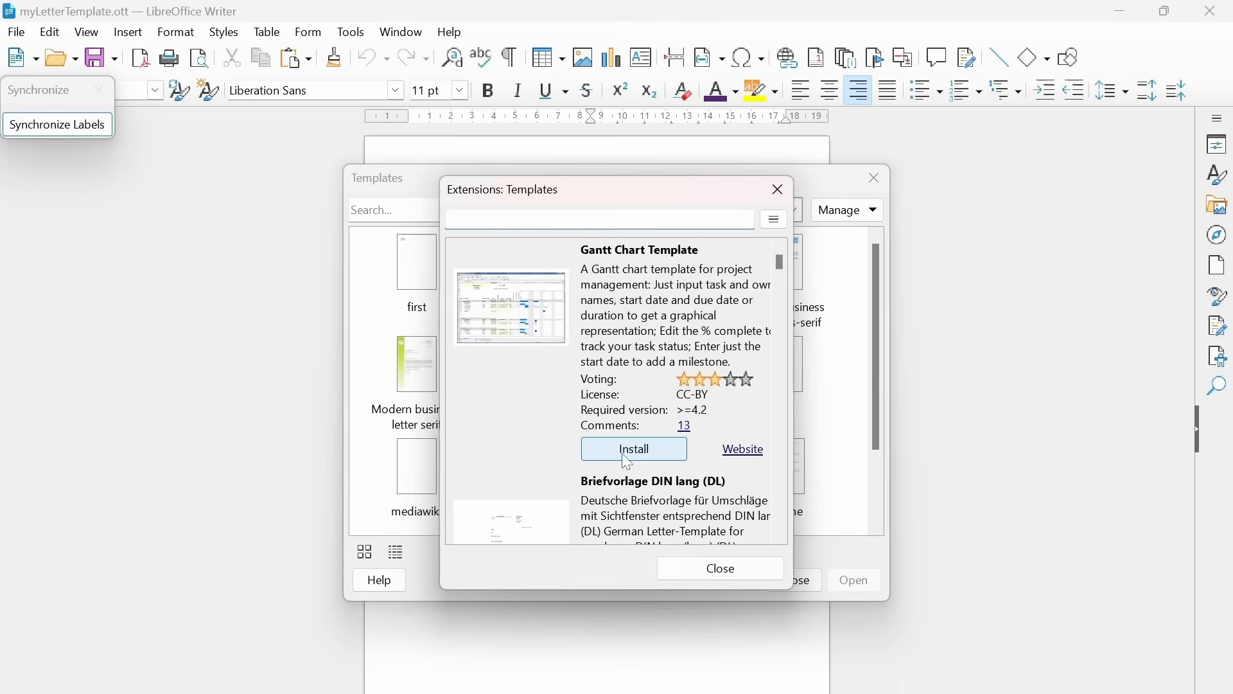
Step: Scroll the list to Contact Database and open its Website link
scroll(629, 462, "down", 3)
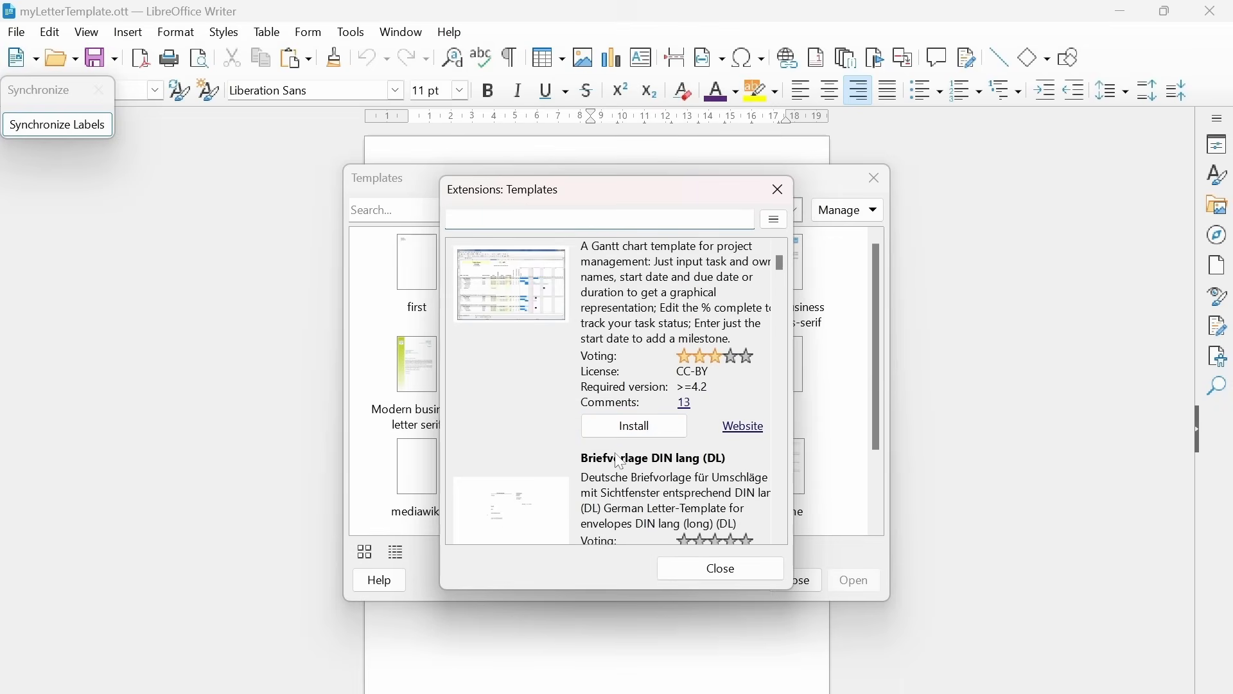
left_click_drag(784, 267, 805, 348)
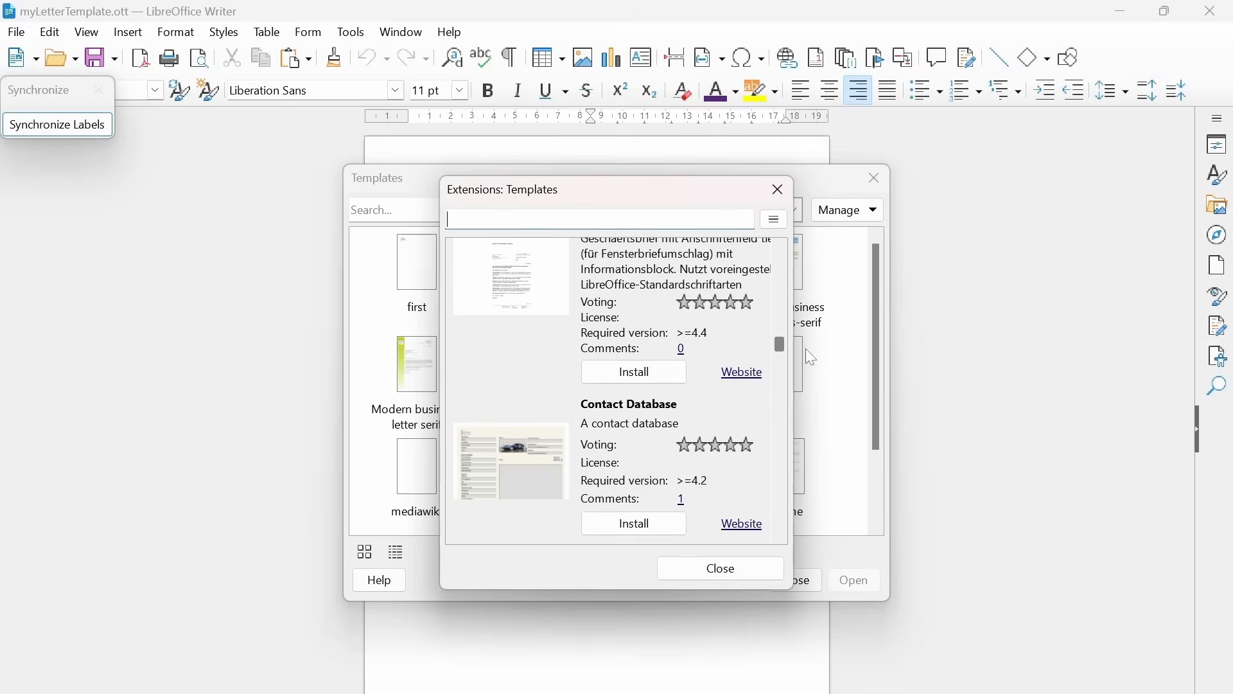
left_click(661, 523)
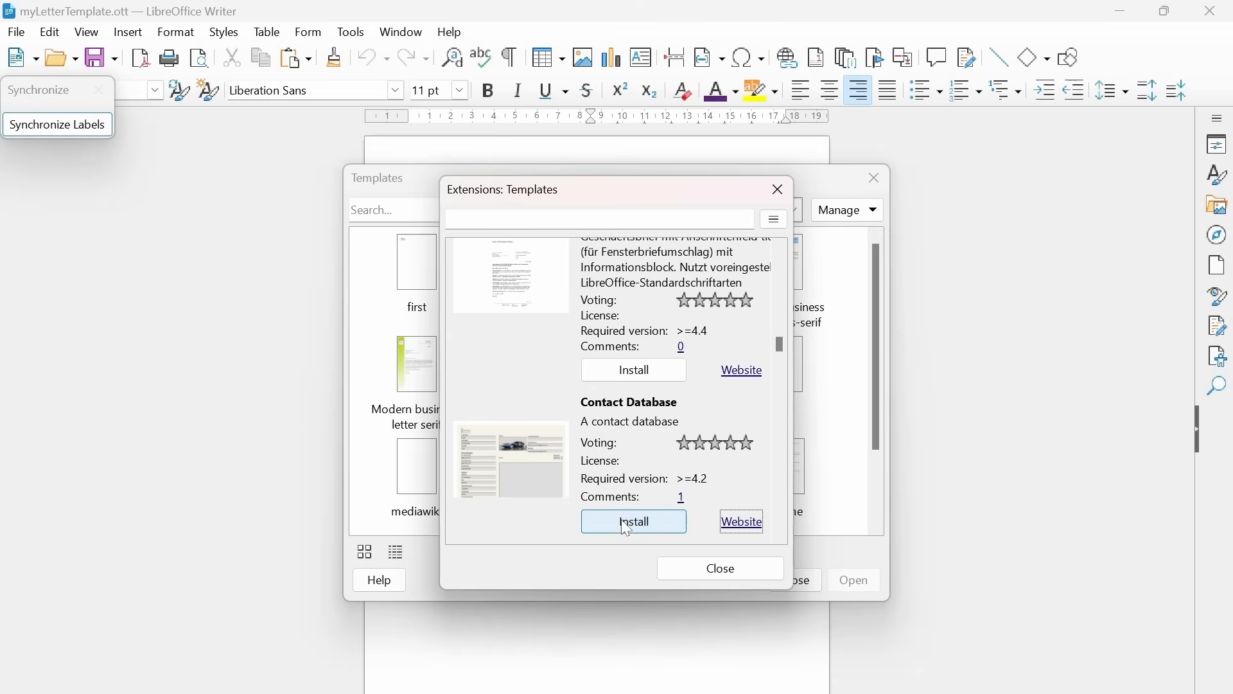
left_click(745, 523)
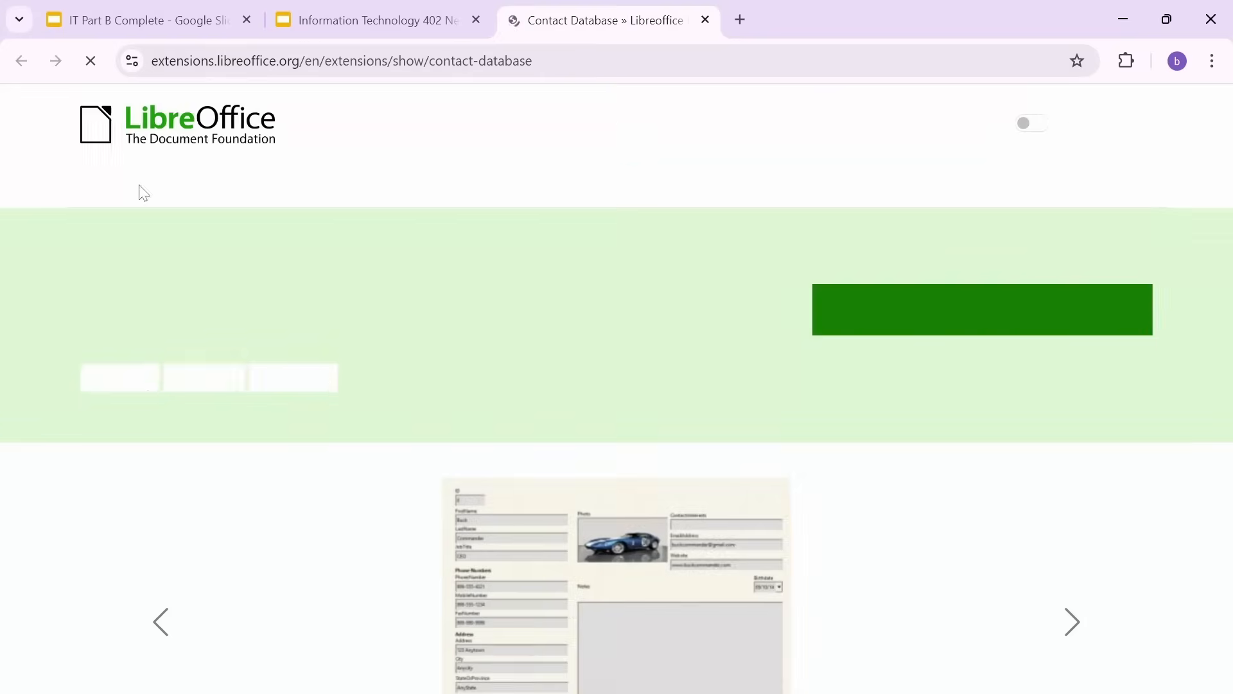
Step: Scroll through the Contact Database web page, then return to Writer and close the extensions browser
scroll(420, 386, "down", 15)
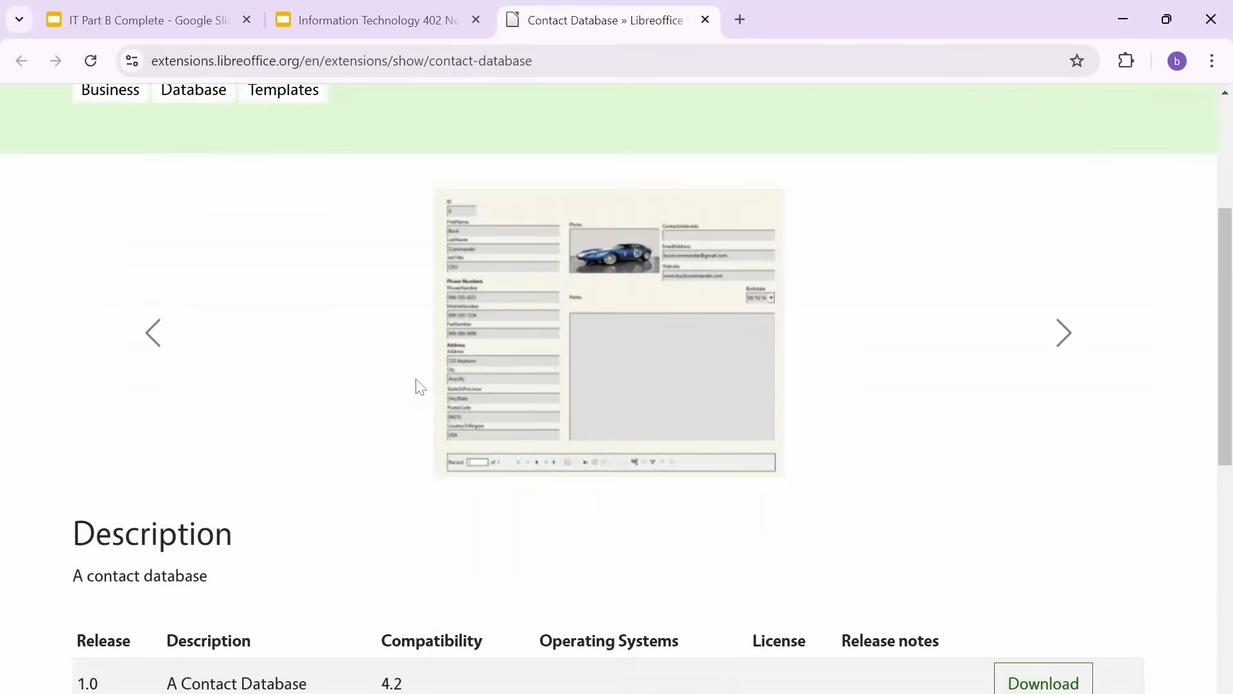
scroll(390, 379, "up", 15)
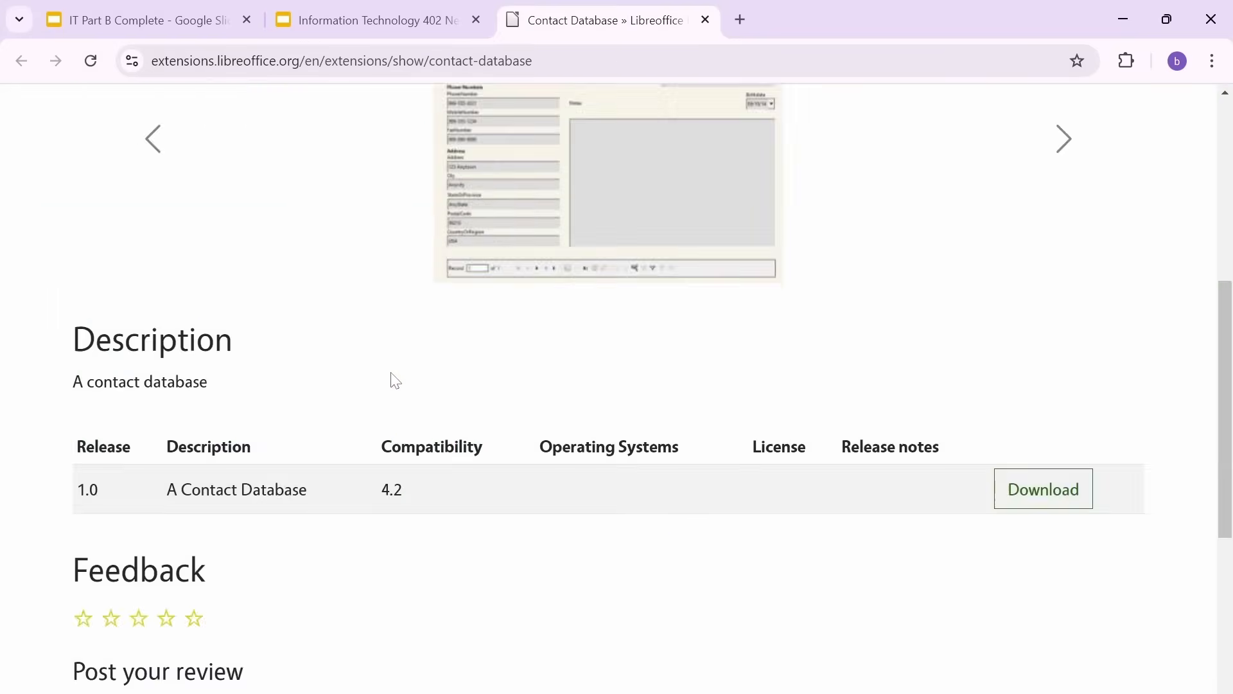
scroll(496, 498, "down", 3)
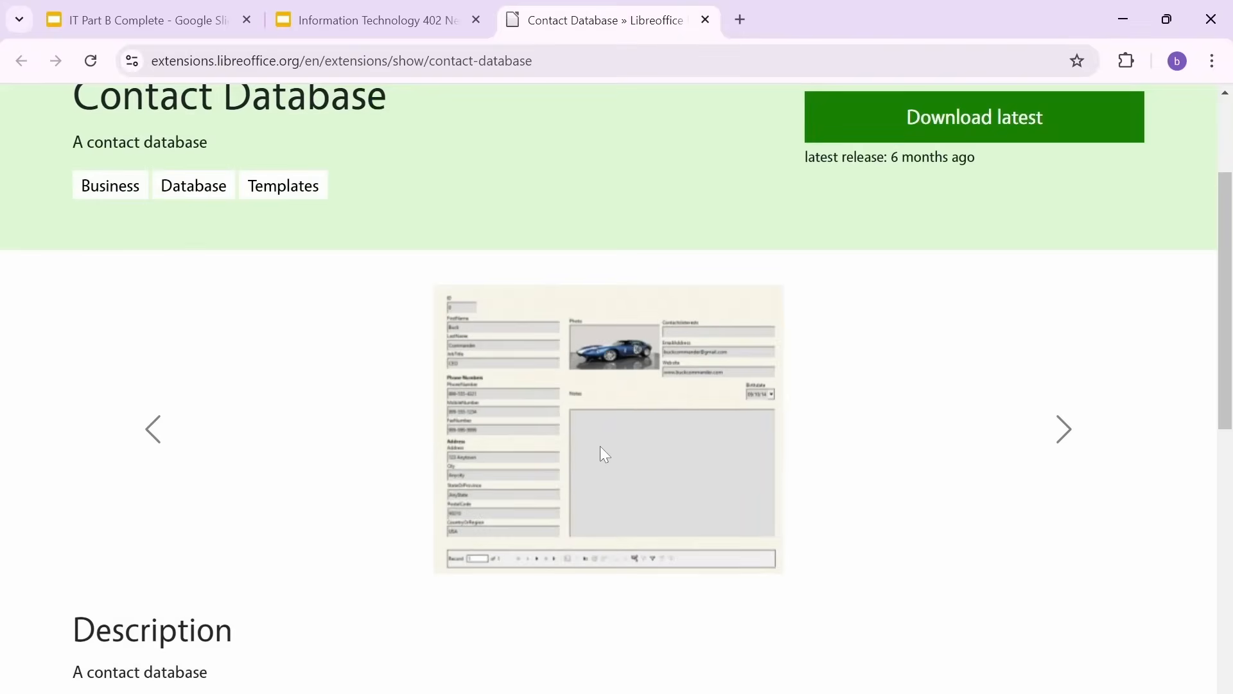
scroll(600, 446, "up", 3)
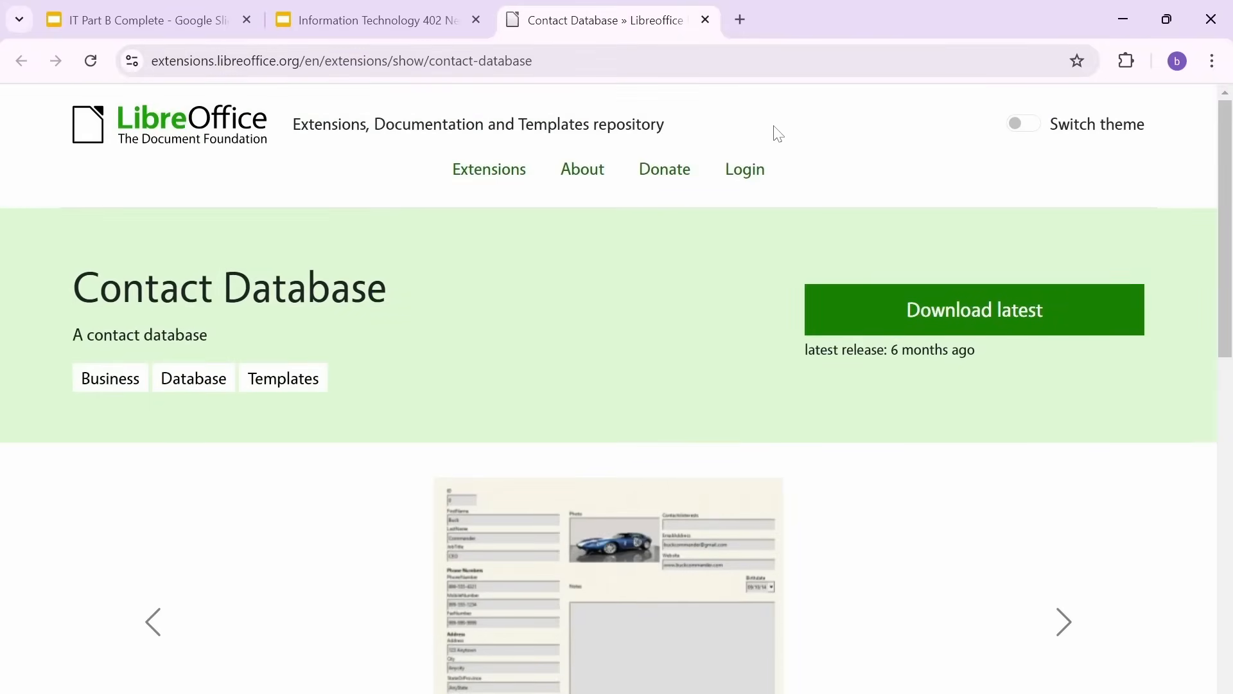
key("alt+Tab")
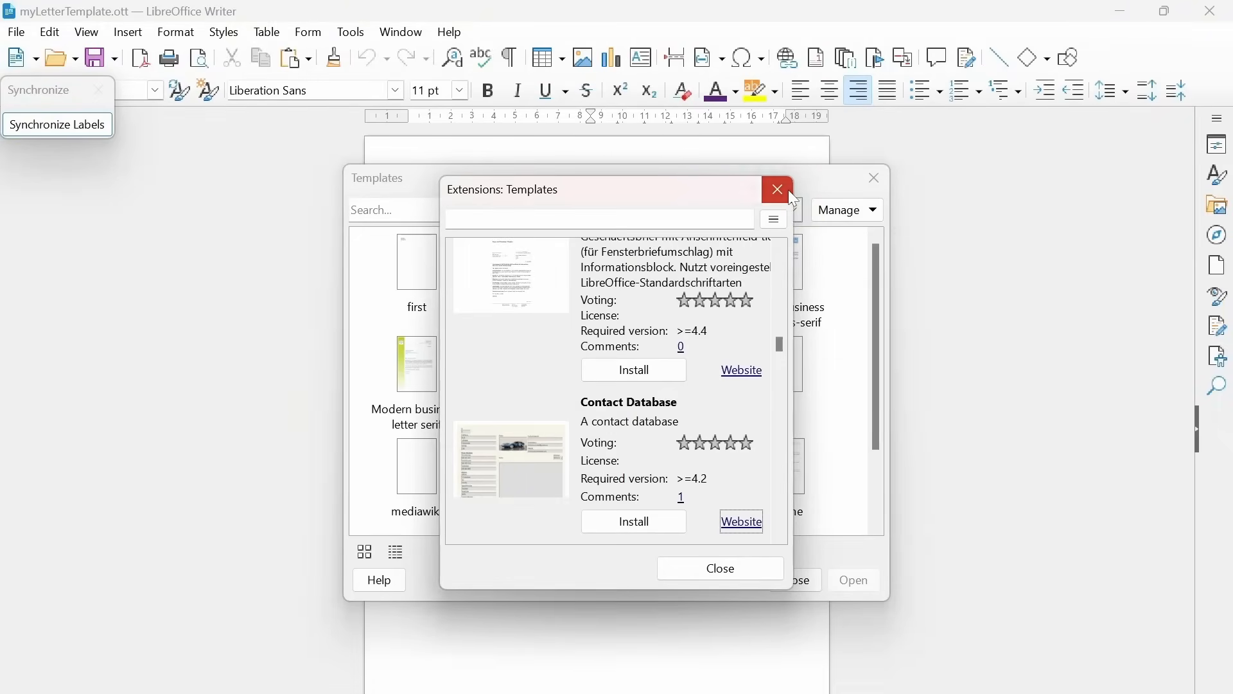
left_click(789, 191)
Step: Close the template manager and reopen it from the File menu's Templates list
left_click(874, 178)
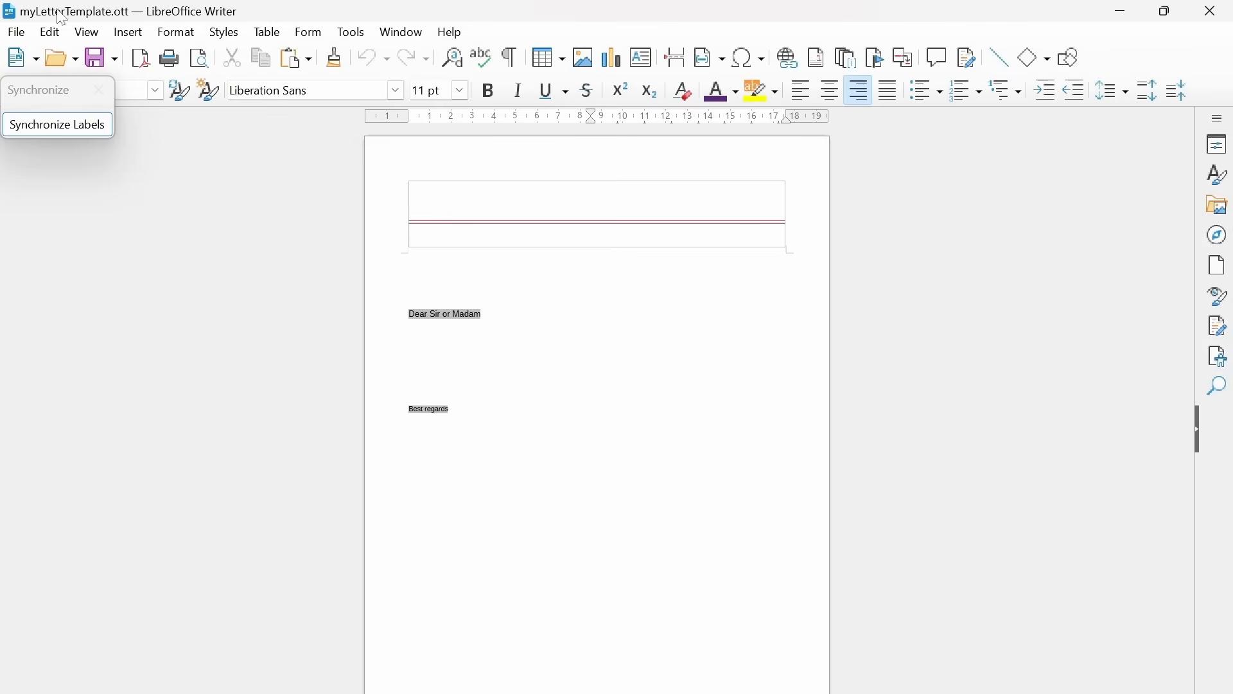
left_click(16, 32)
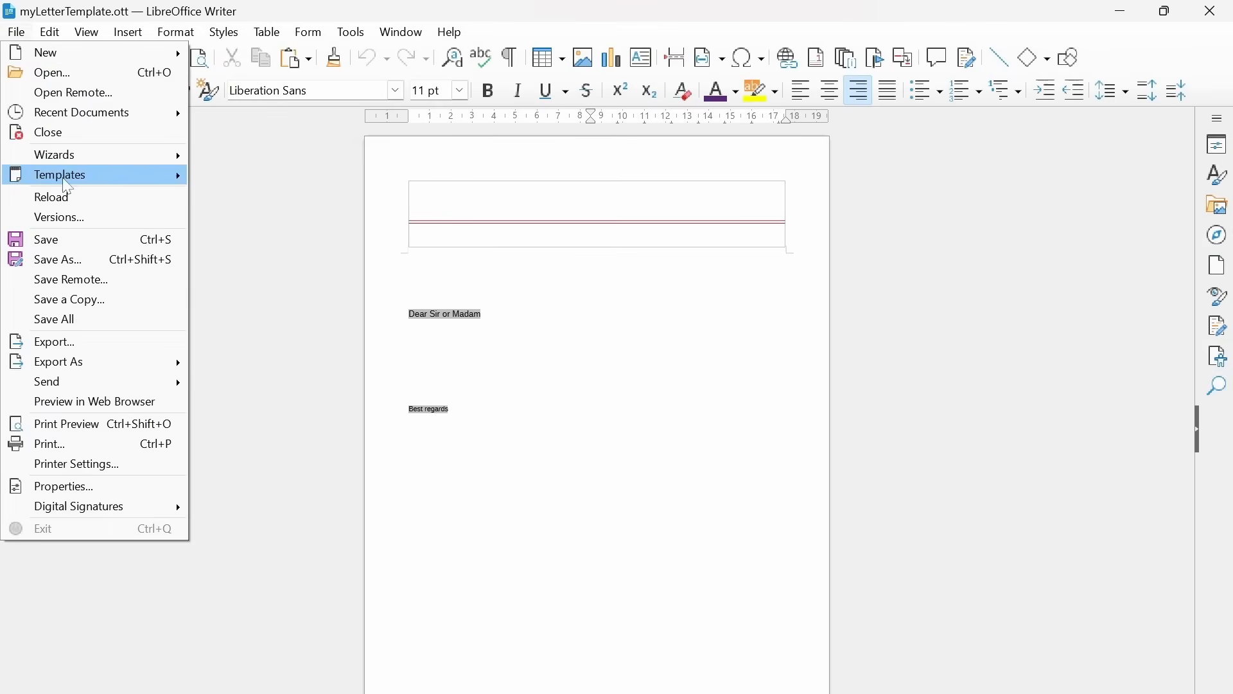
mouse_move(67, 186)
left_click(275, 214)
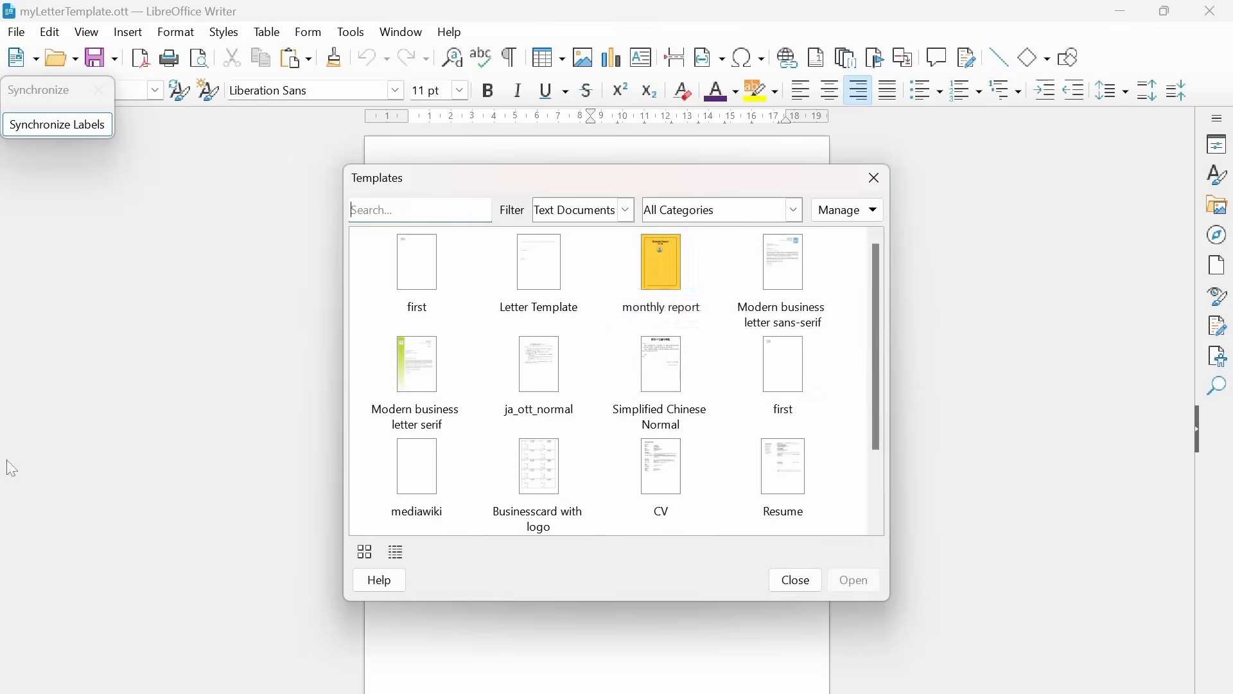
Step: Rename the monthly report template to 'monthly report july'
right_click(669, 312)
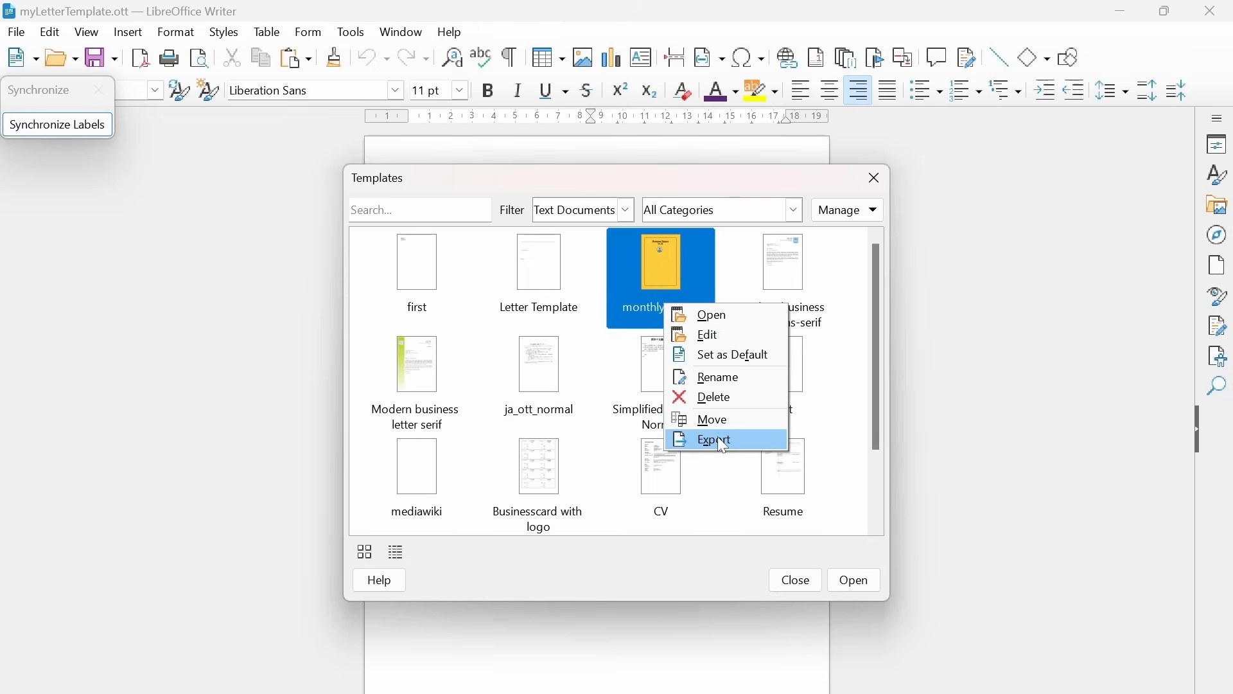
left_click(732, 377)
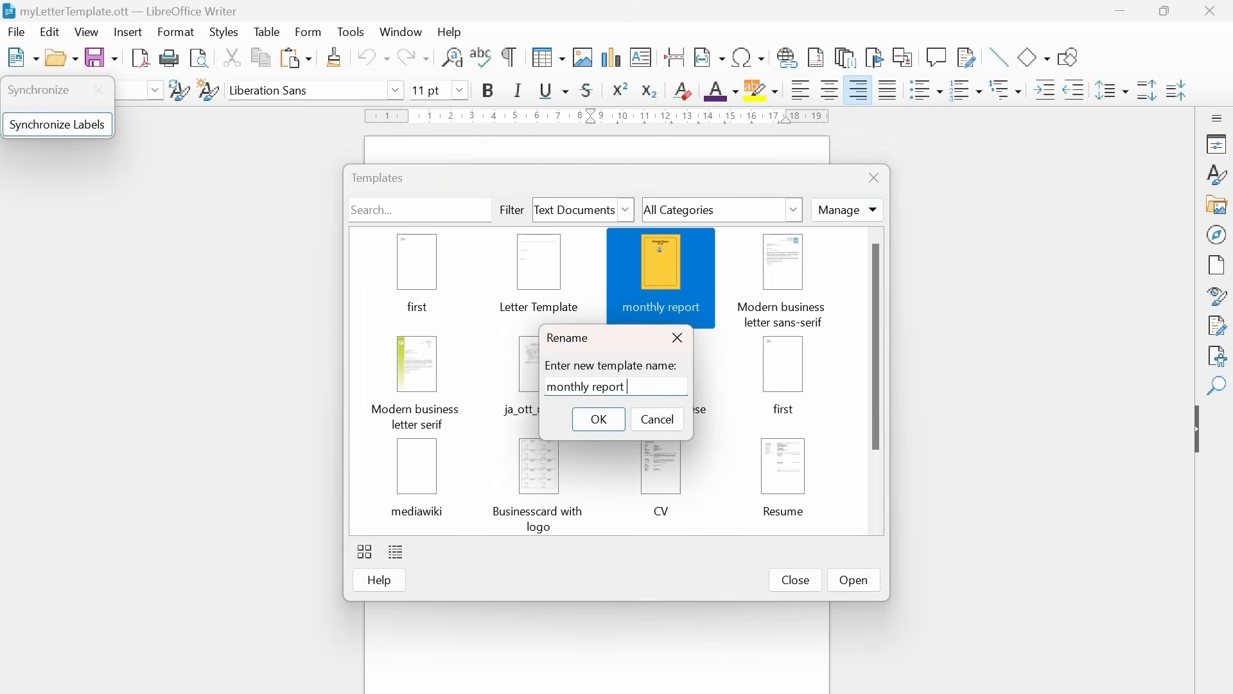
type("july")
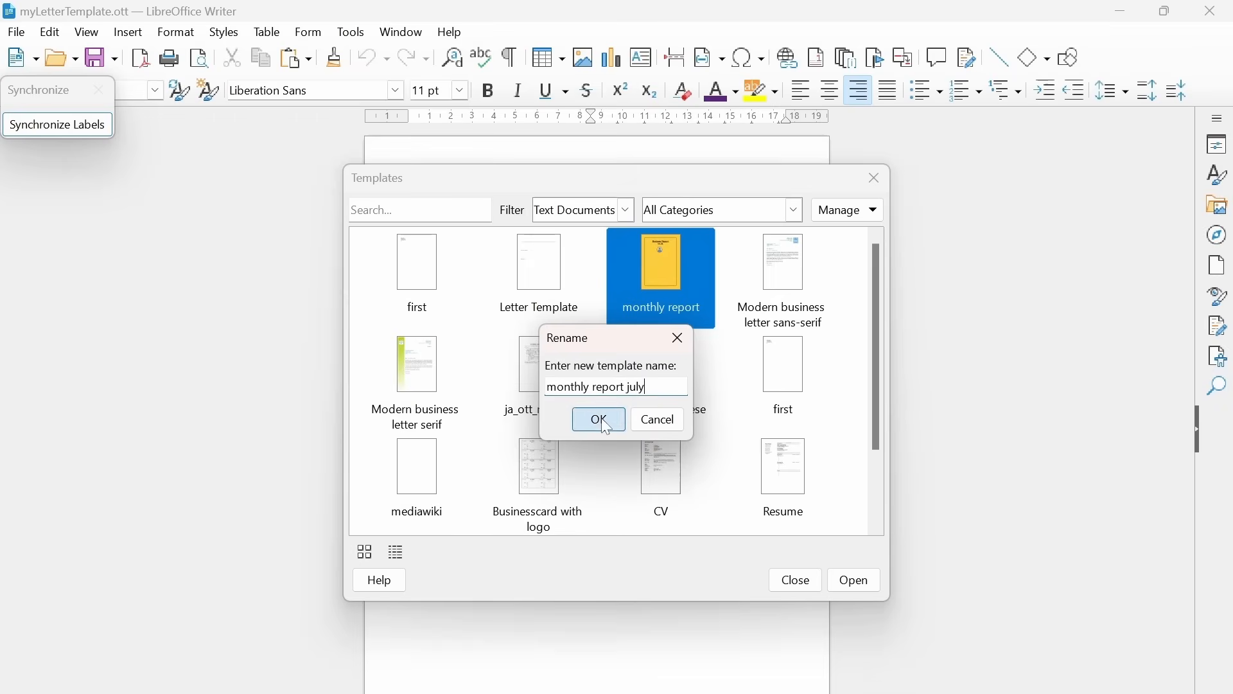
left_click(601, 421)
right_click(681, 305)
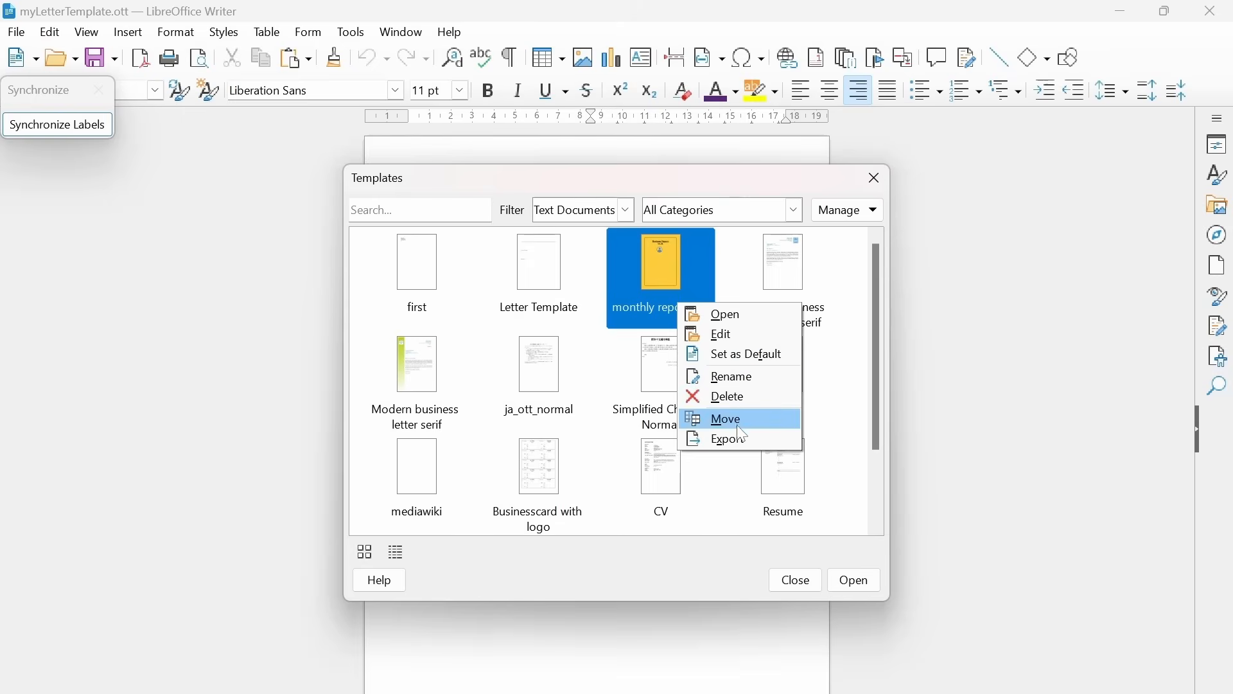
Step: Start exporting the monthly report july template to the Desktop, then cancel the export
left_click(730, 442)
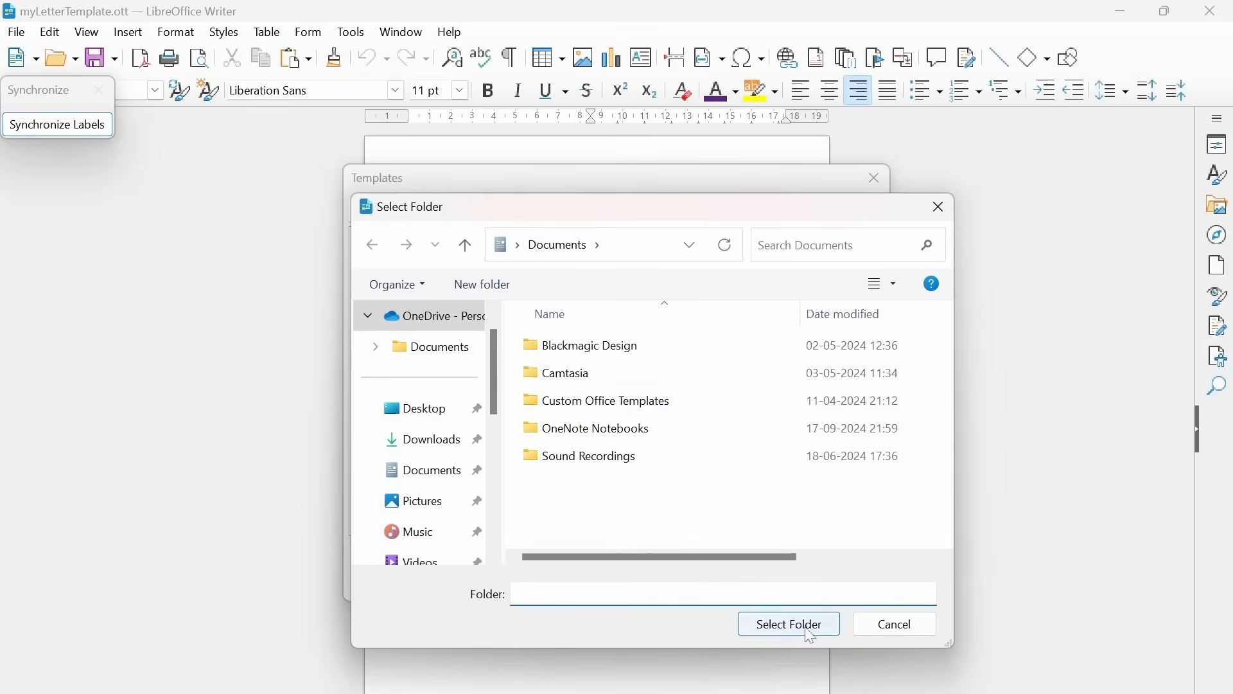
left_click(421, 409)
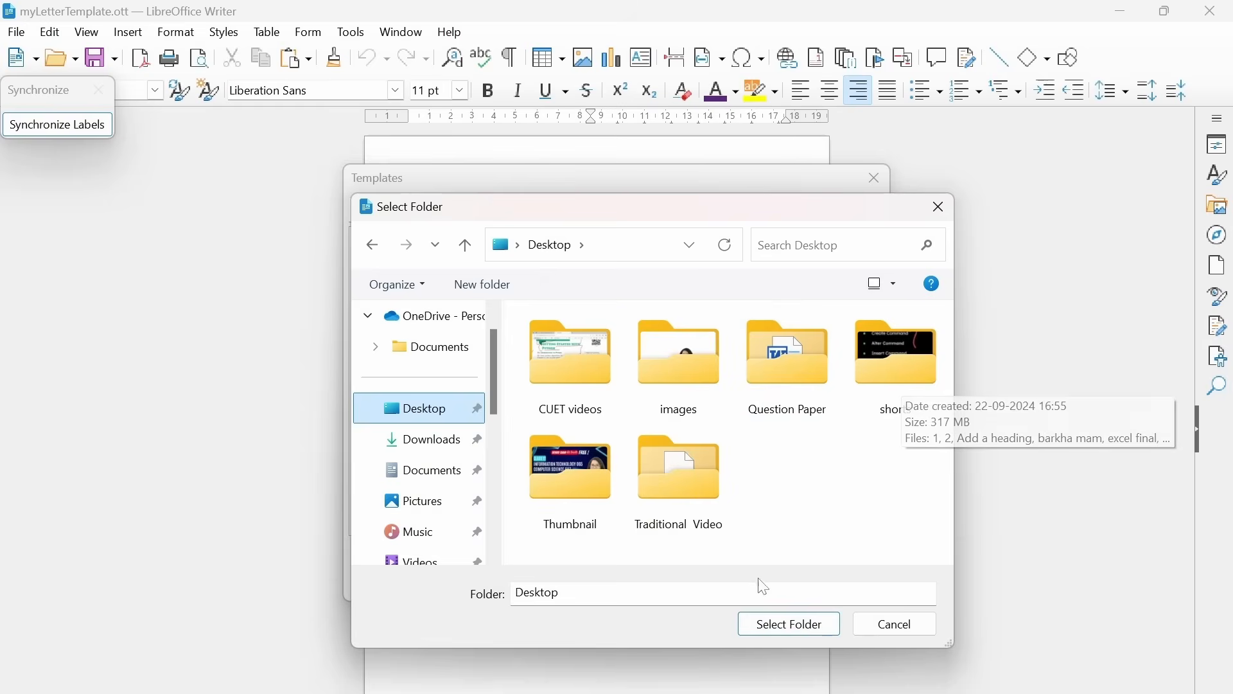
left_click(899, 633)
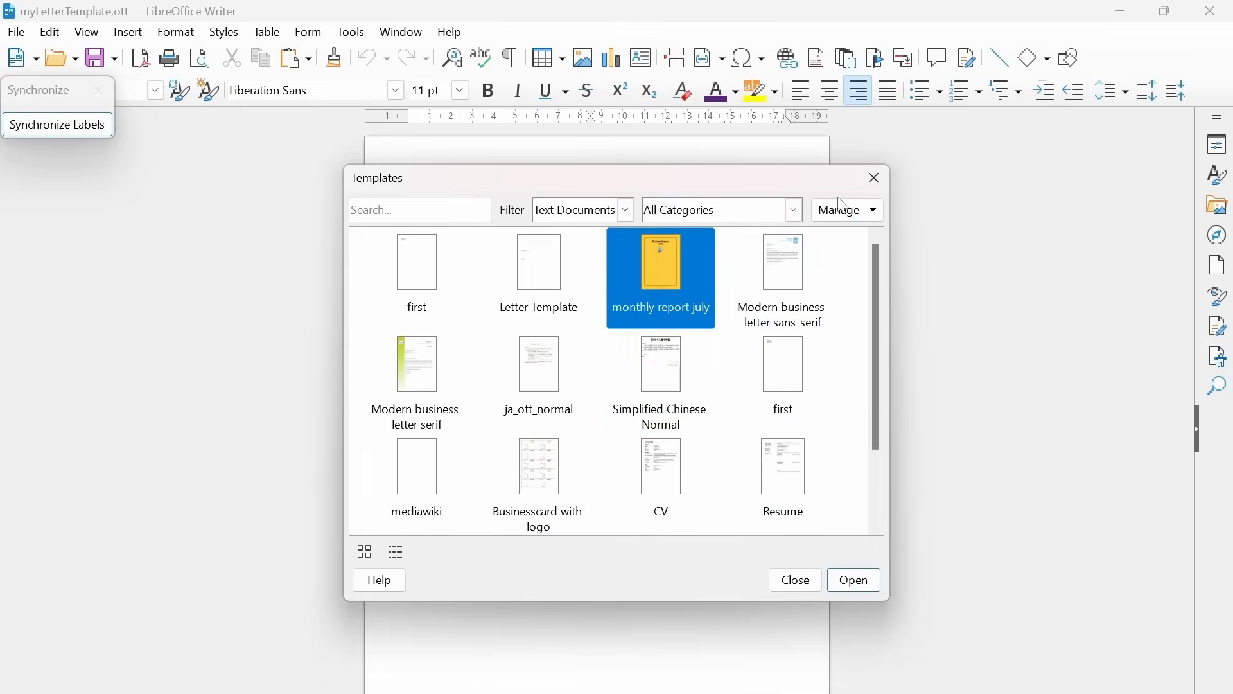
Step: Close the template manager and switch to the IT Part B Complete slides in Chrome
left_click(874, 212)
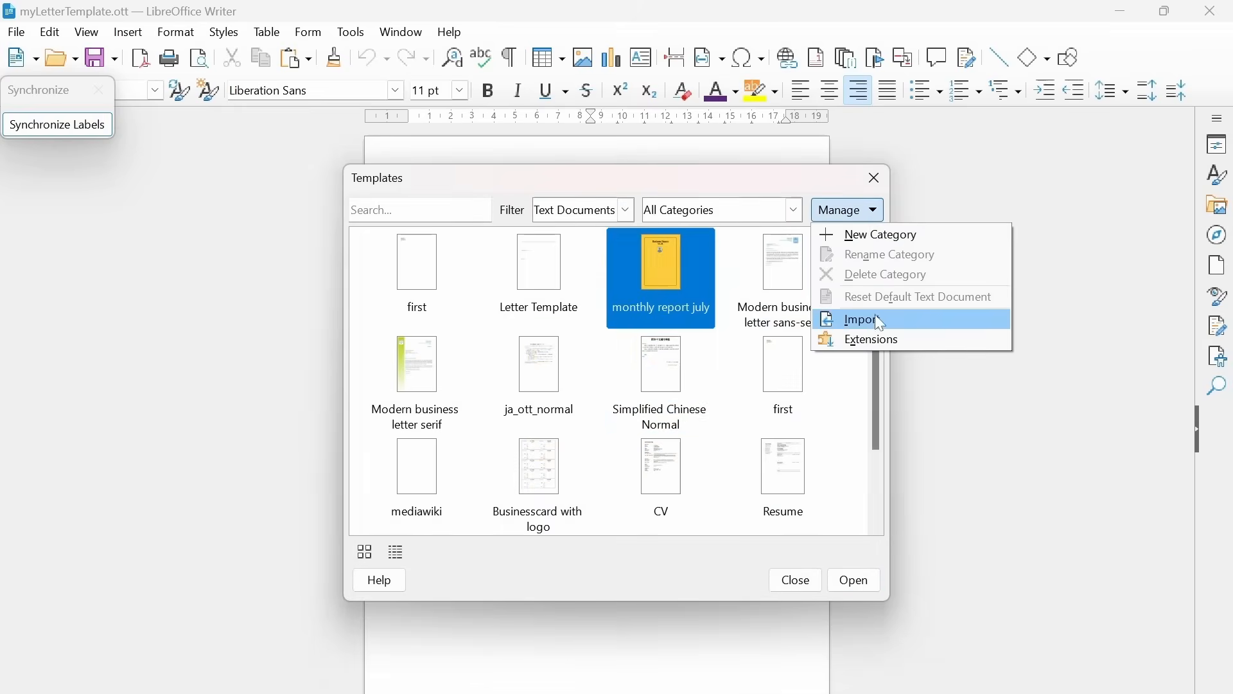
left_click(855, 376)
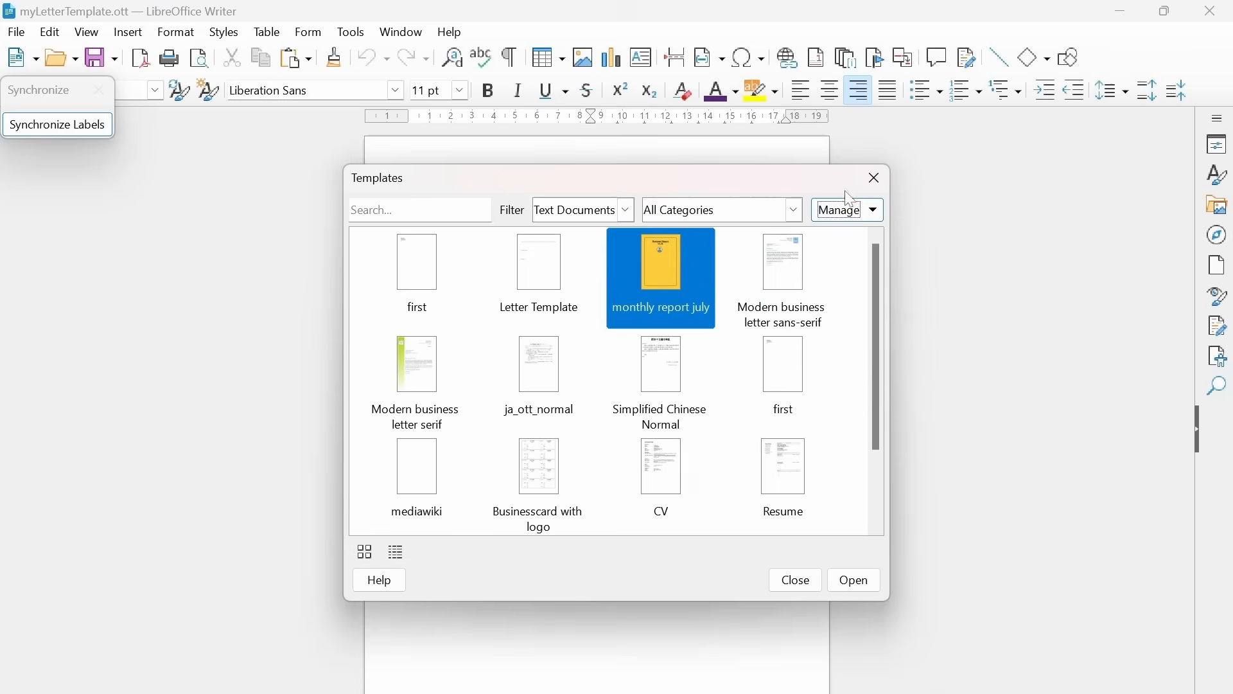
left_click(875, 216)
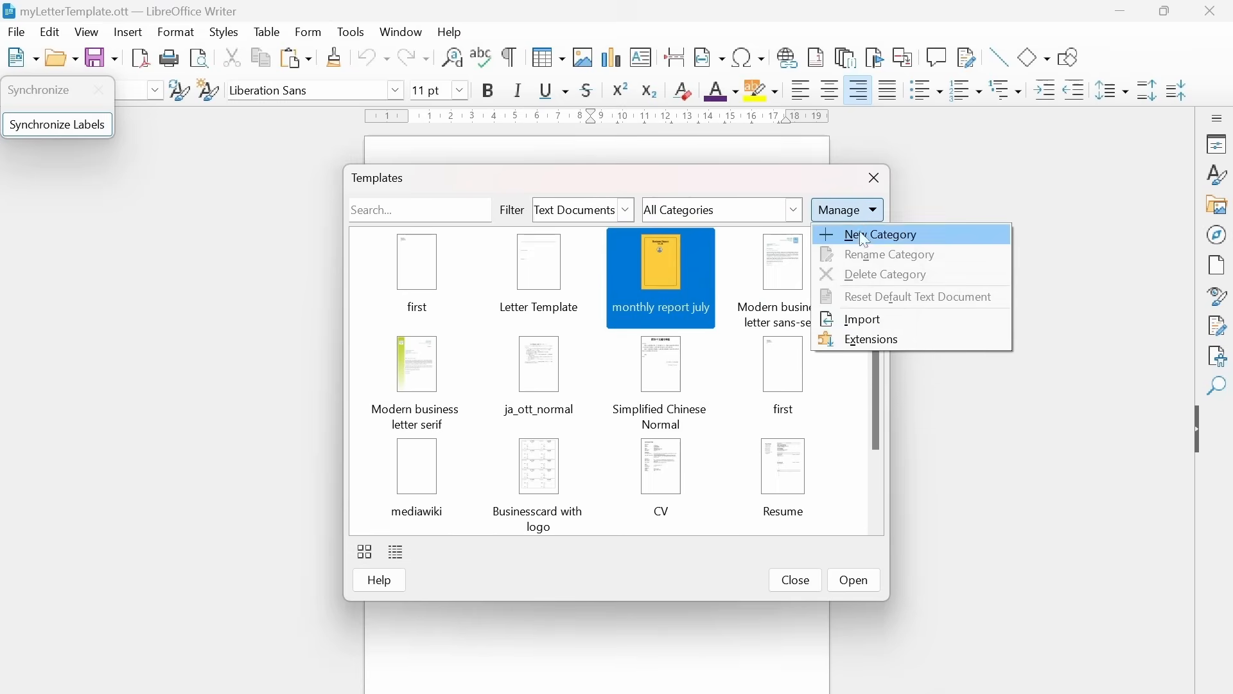
left_click(865, 570)
left_click(874, 178)
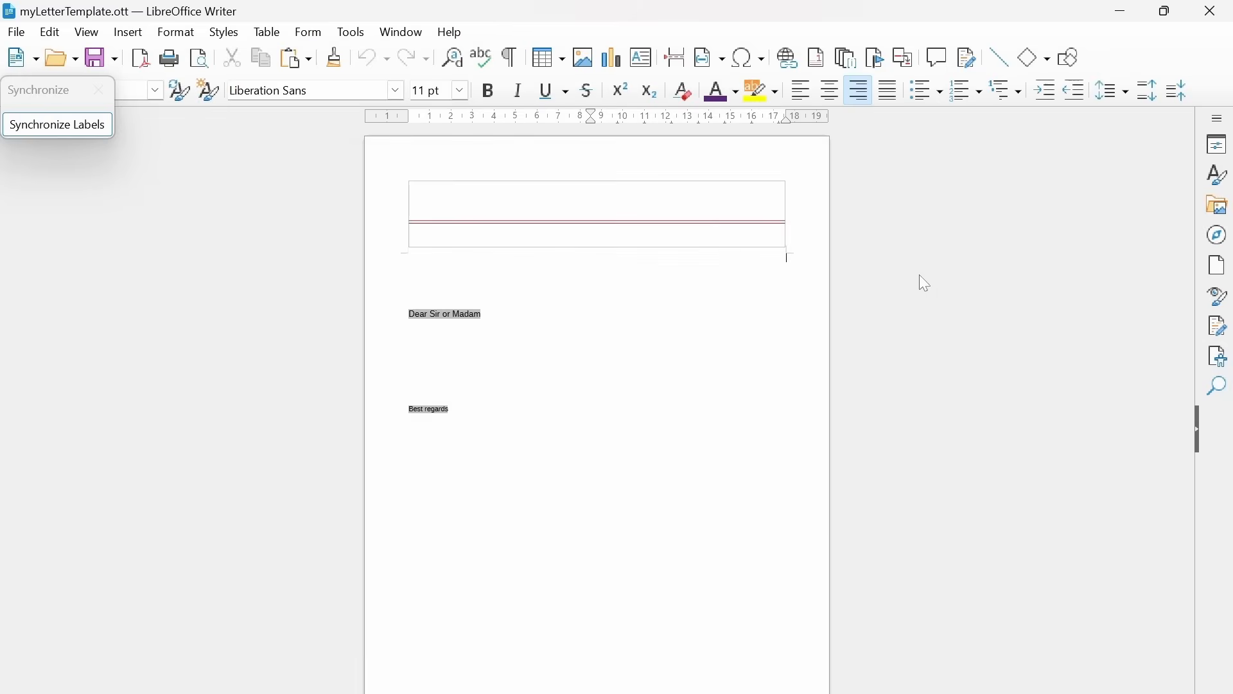
key("alt+Tab")
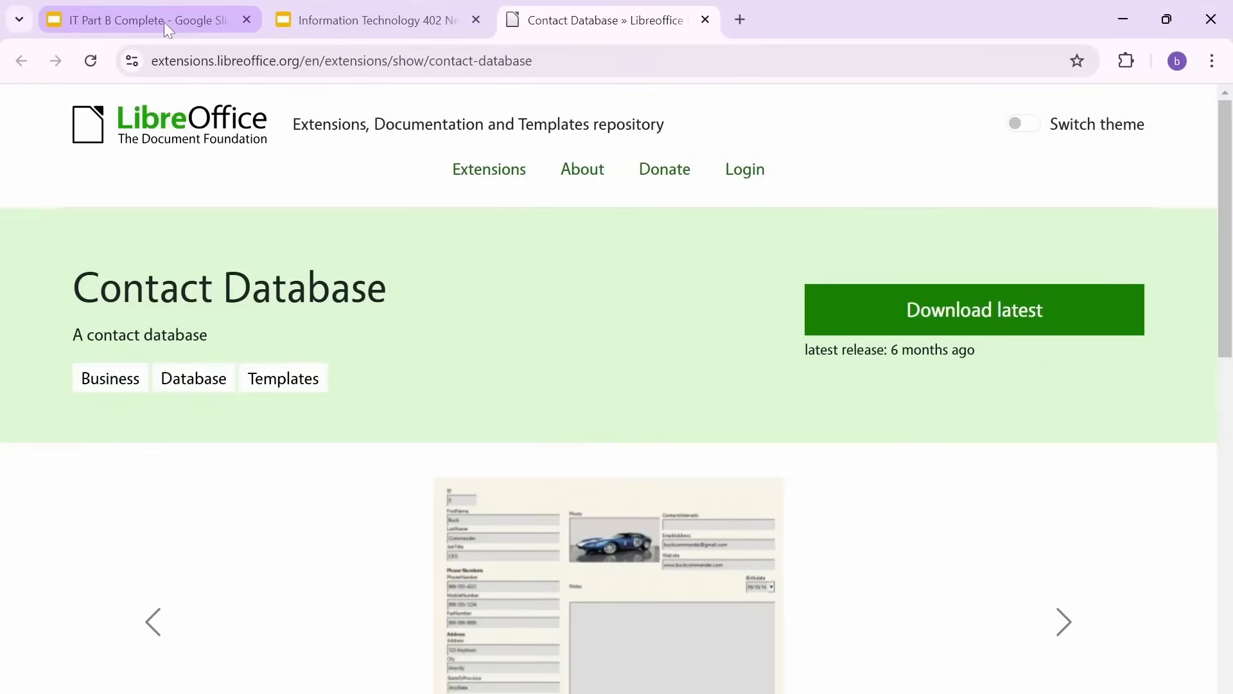
left_click(166, 28)
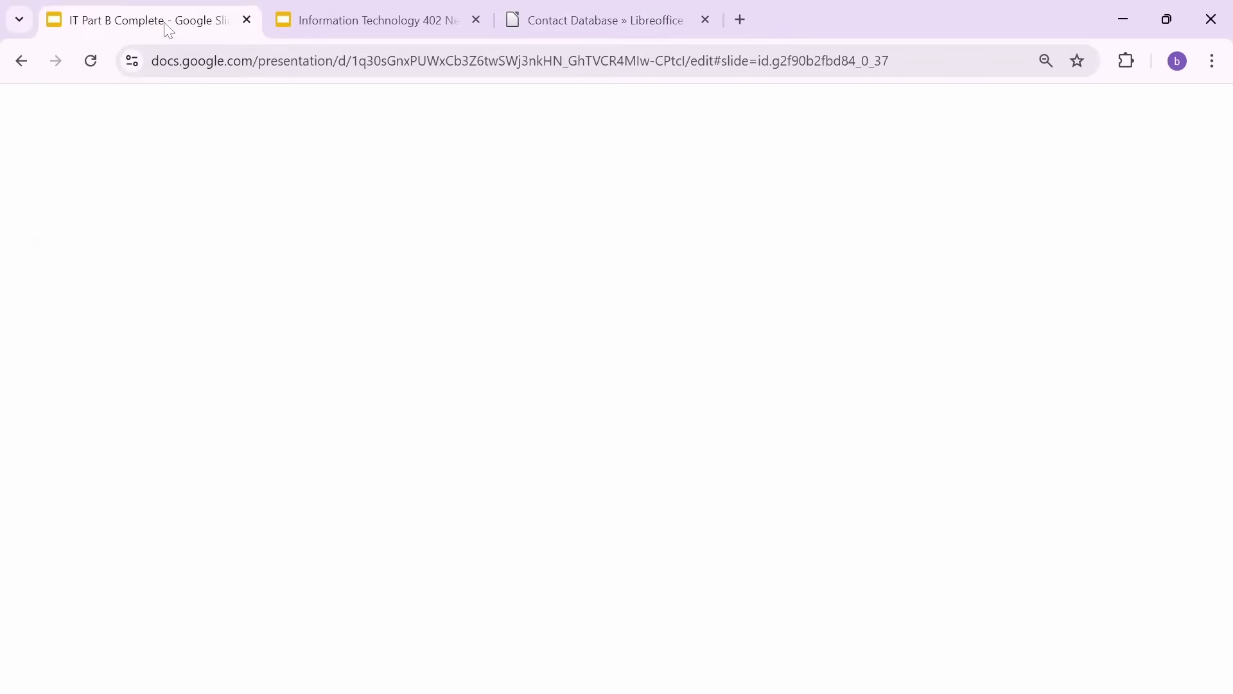
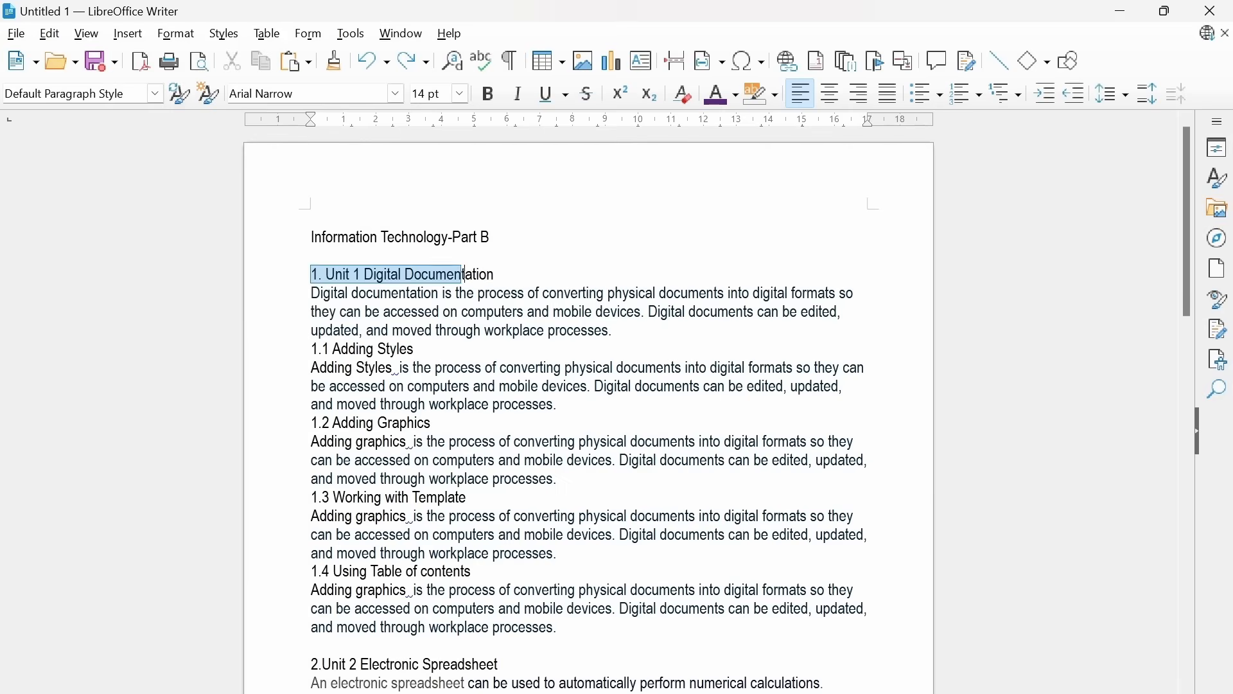
Step: Make Unit 1 Digital Documentation Heading 1 and 1.1 Adding Styles Heading 2
left_click(154, 95)
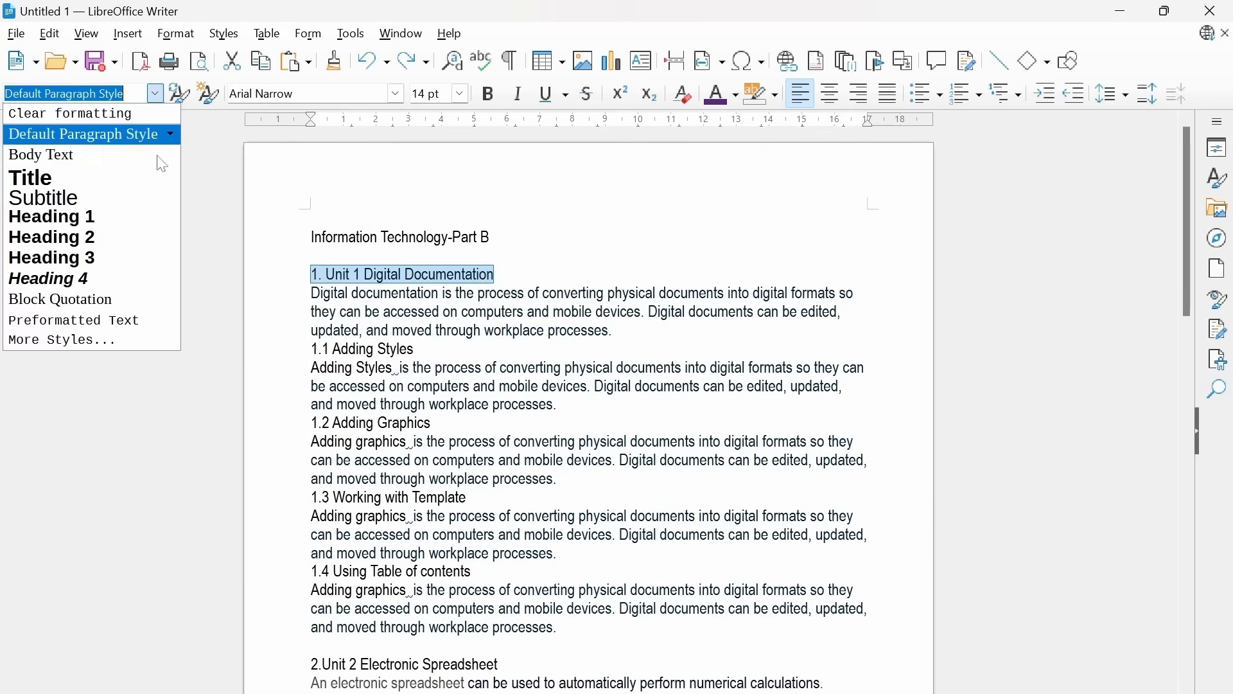
left_click(60, 221)
left_click_drag(312, 375, 414, 375)
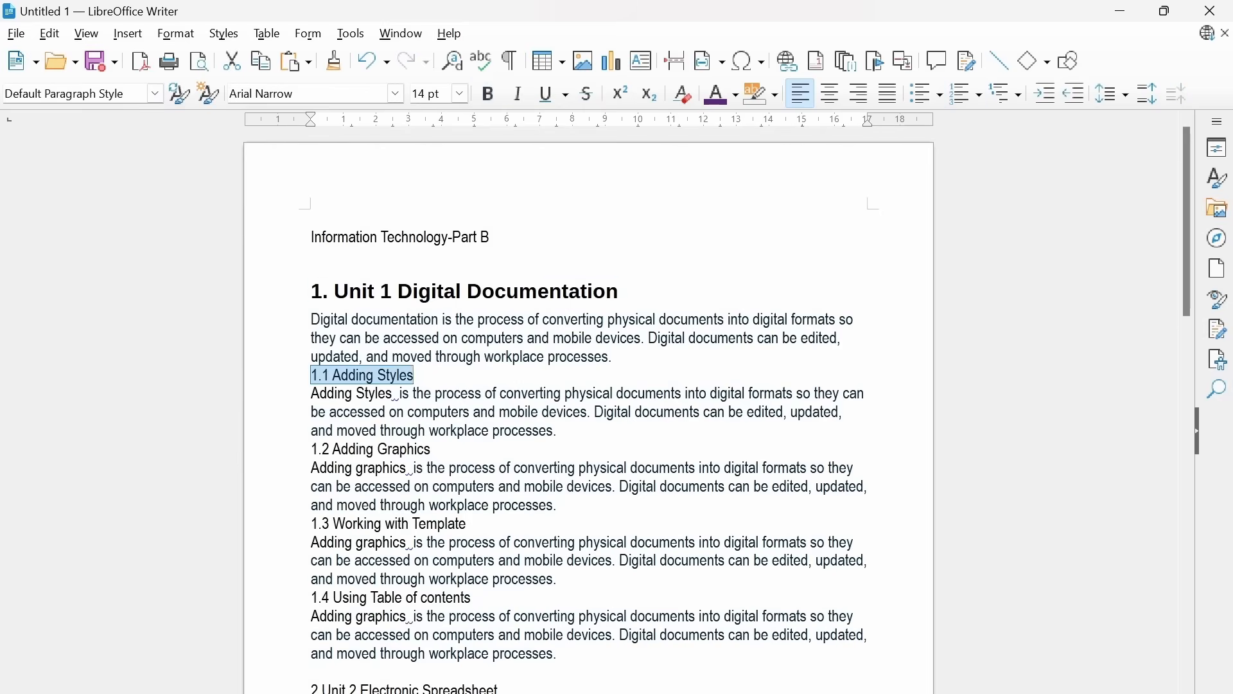
left_click(155, 94)
left_click(77, 219)
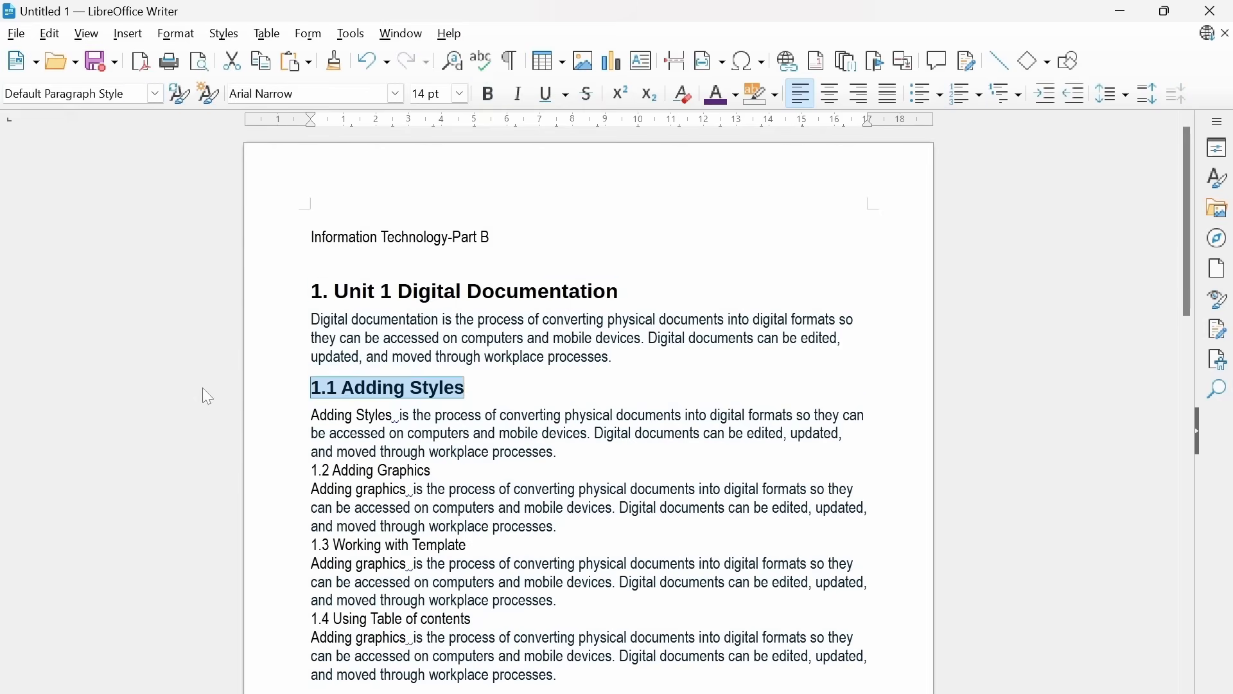
Step: Apply Heading 2 to 1.2 Adding Graphics and 1.3 Working with Template
scroll(385, 386, "down", 2)
left_click_drag(431, 388, 311, 388)
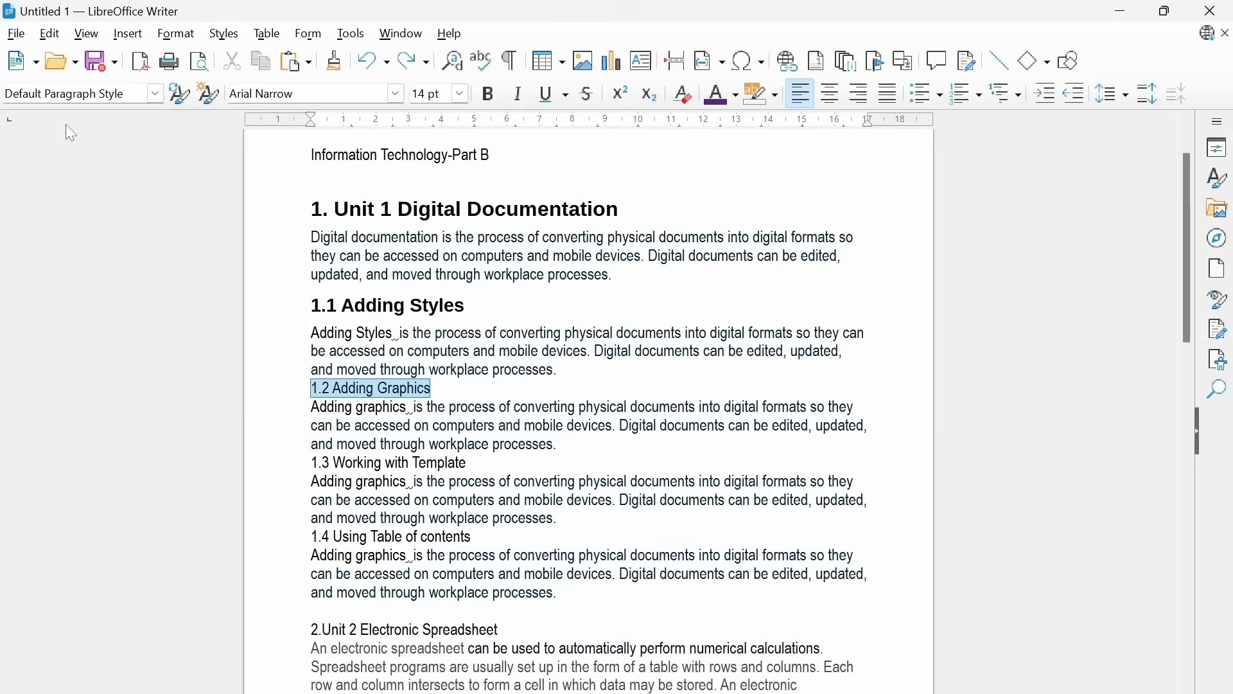
left_click(155, 94)
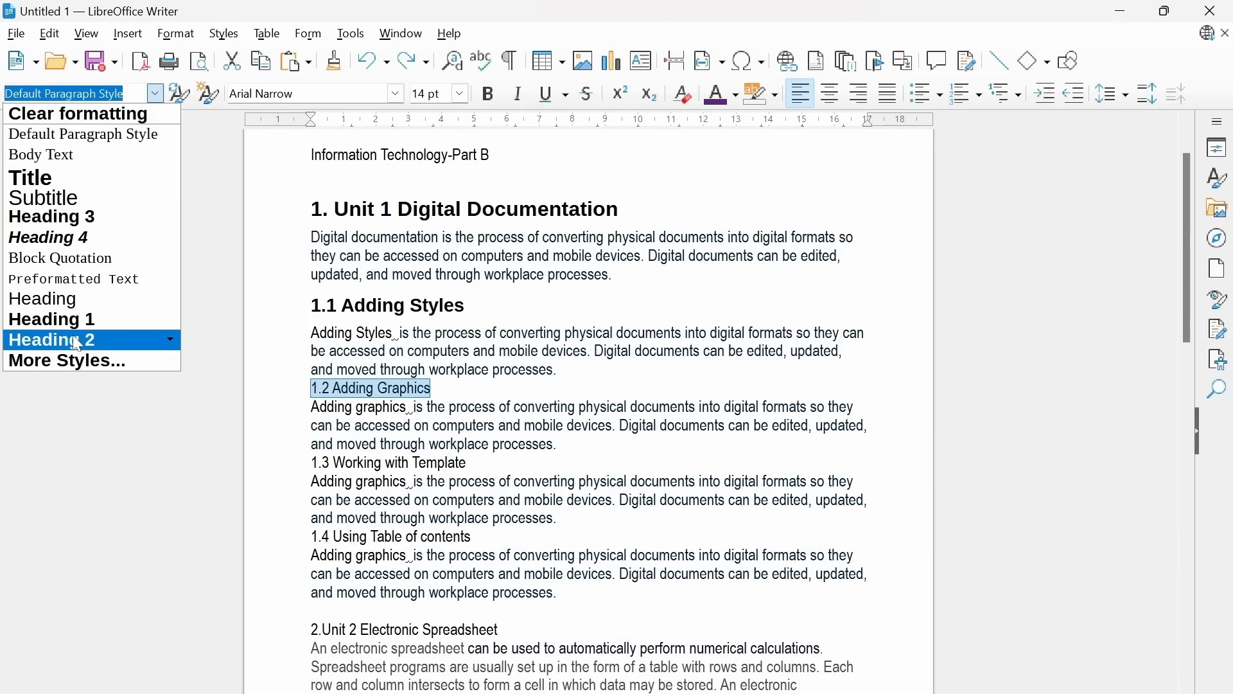
left_click(78, 341)
scroll(152, 358, "down", 2)
left_click_drag(468, 397, 311, 396)
left_click(155, 97)
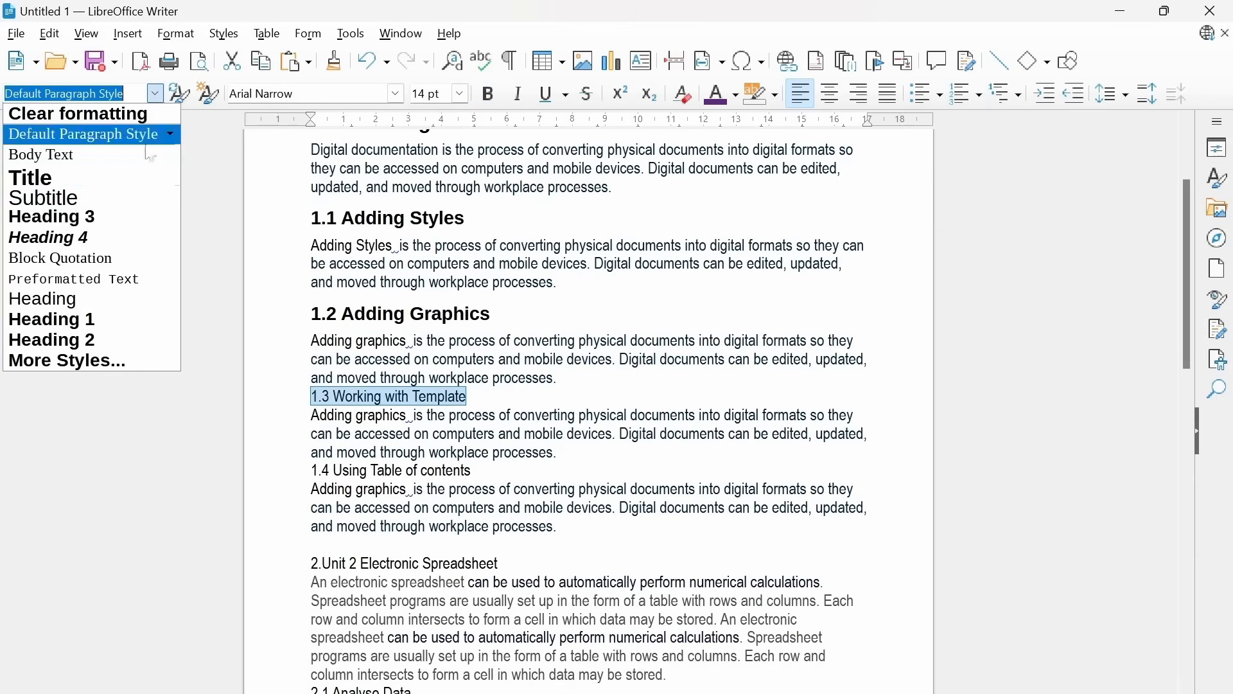
left_click(79, 340)
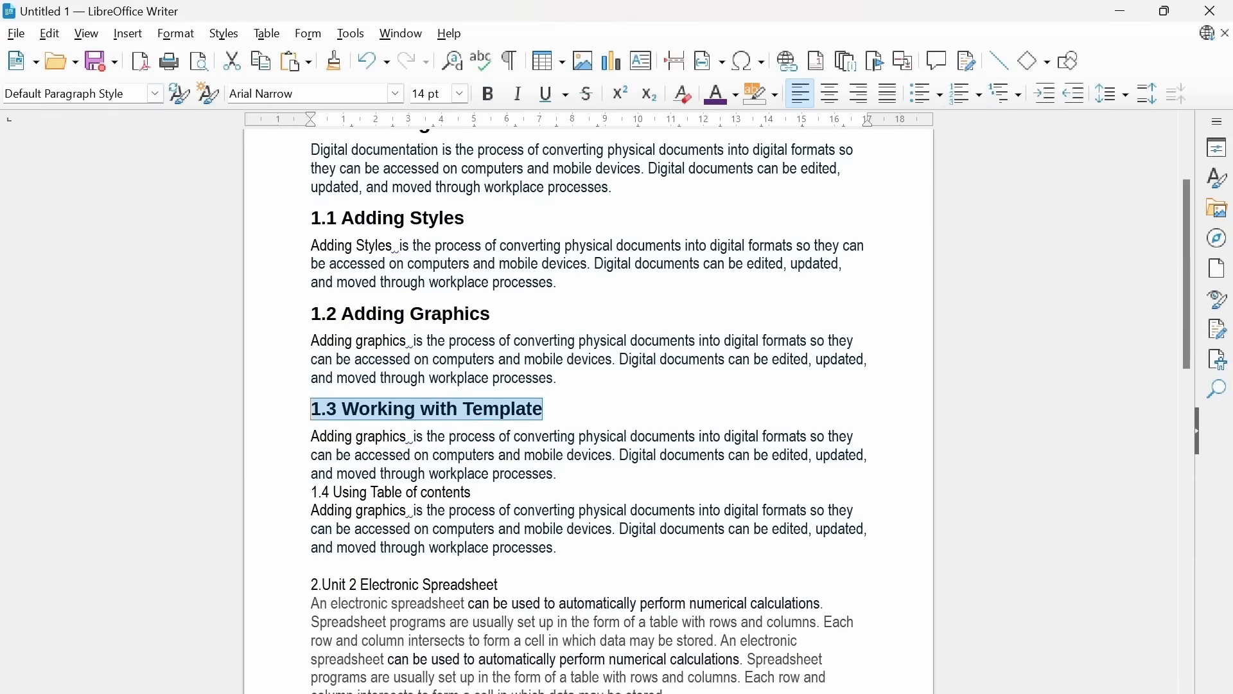
Step: Apply Heading 2 to 1.4 Using Table of contents and review the Unit 1 headings
scroll(78, 343, "down", 1)
left_click_drag(472, 451, 311, 451)
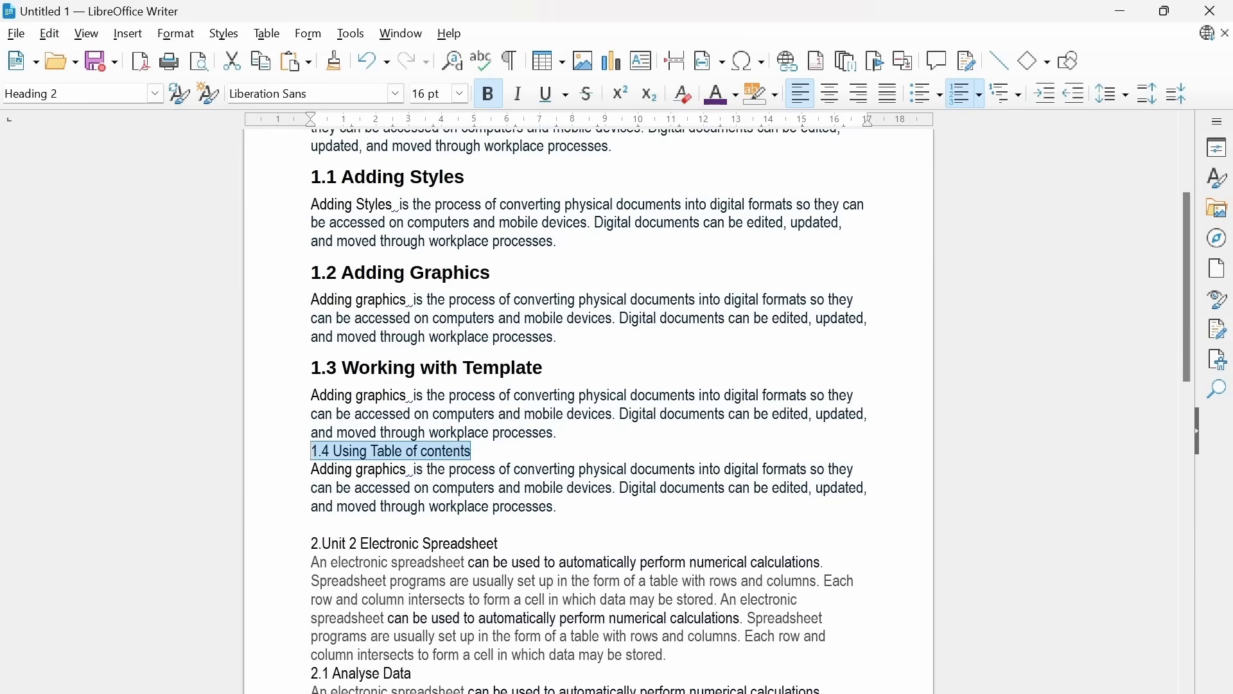
left_click(155, 94)
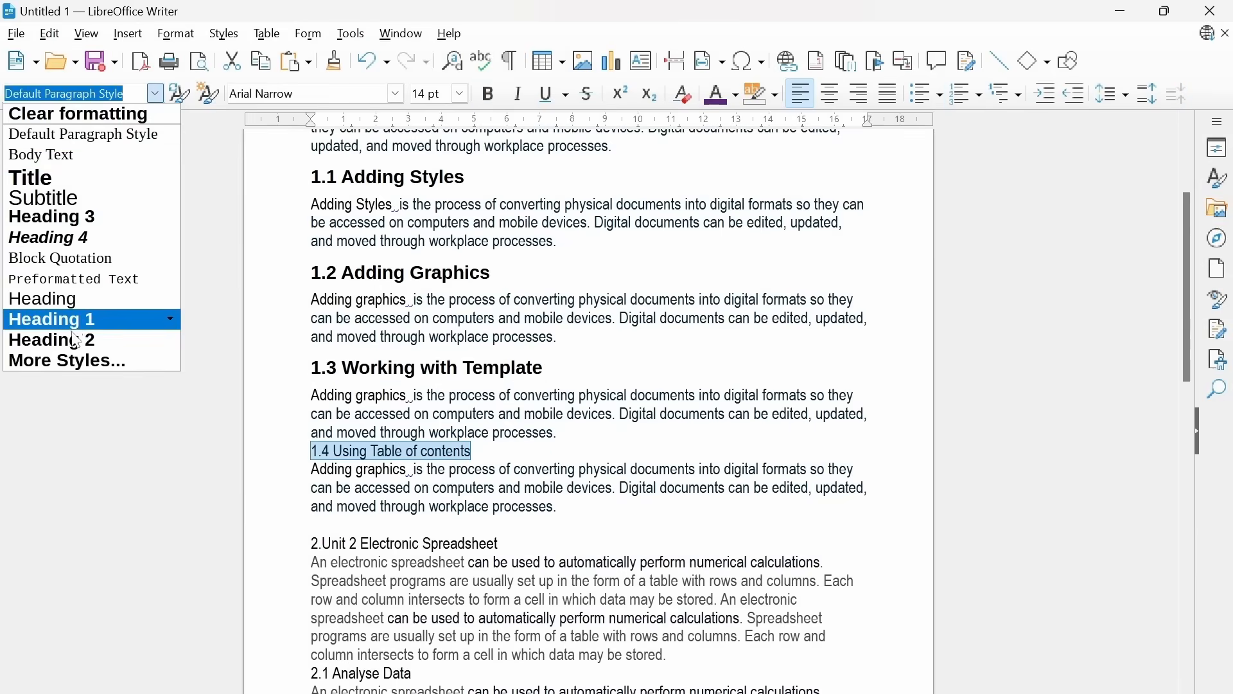
left_click(96, 340)
scroll(589, 411, "down", 3)
scroll(588, 411, "up", 6)
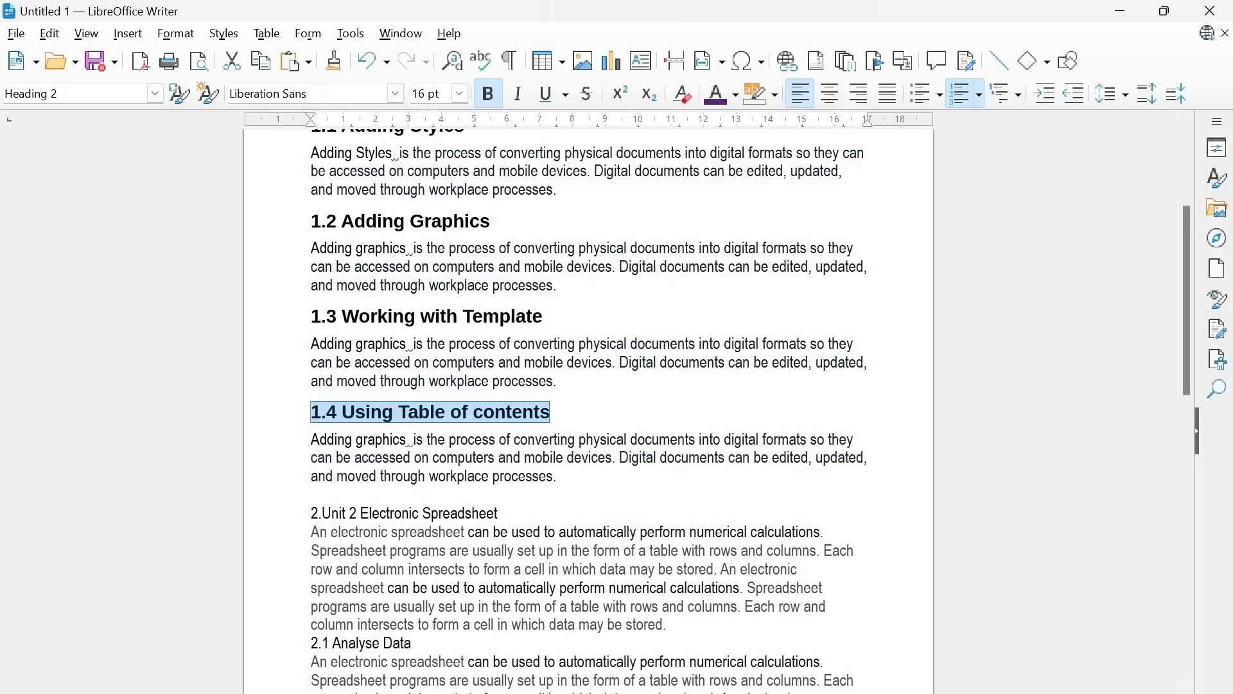
scroll(588, 411, "down", 1)
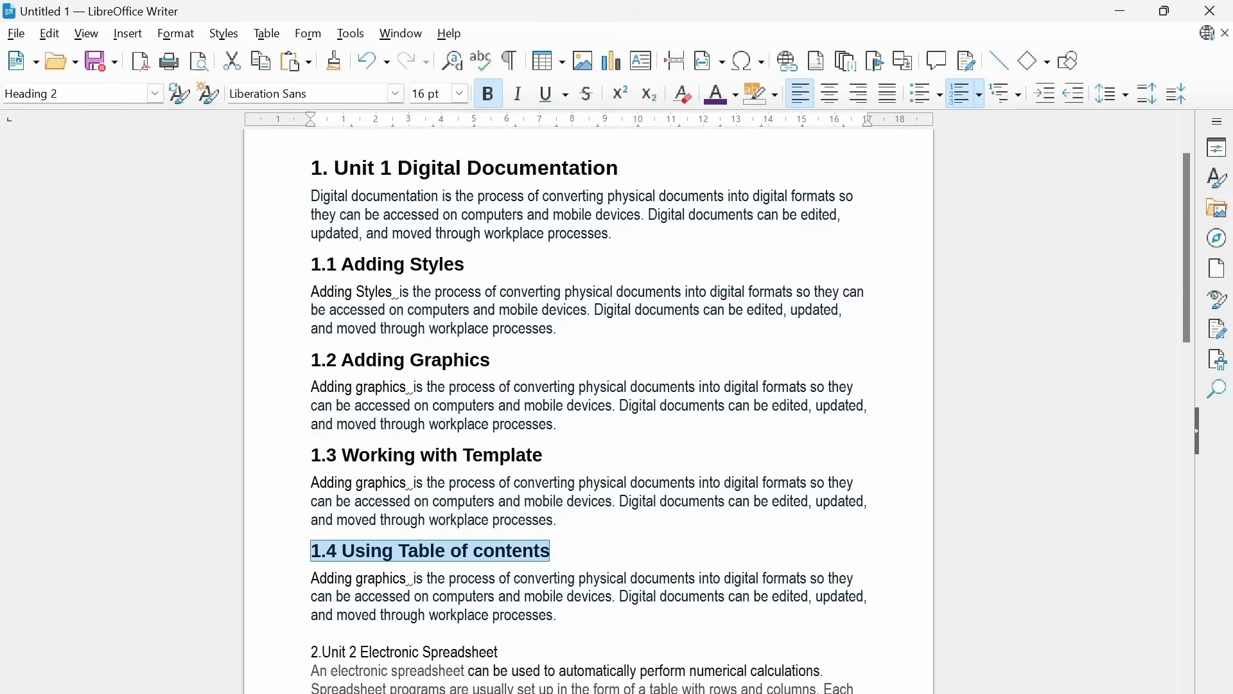
left_click_drag(311, 168, 618, 291)
scroll(588, 411, "down", 5)
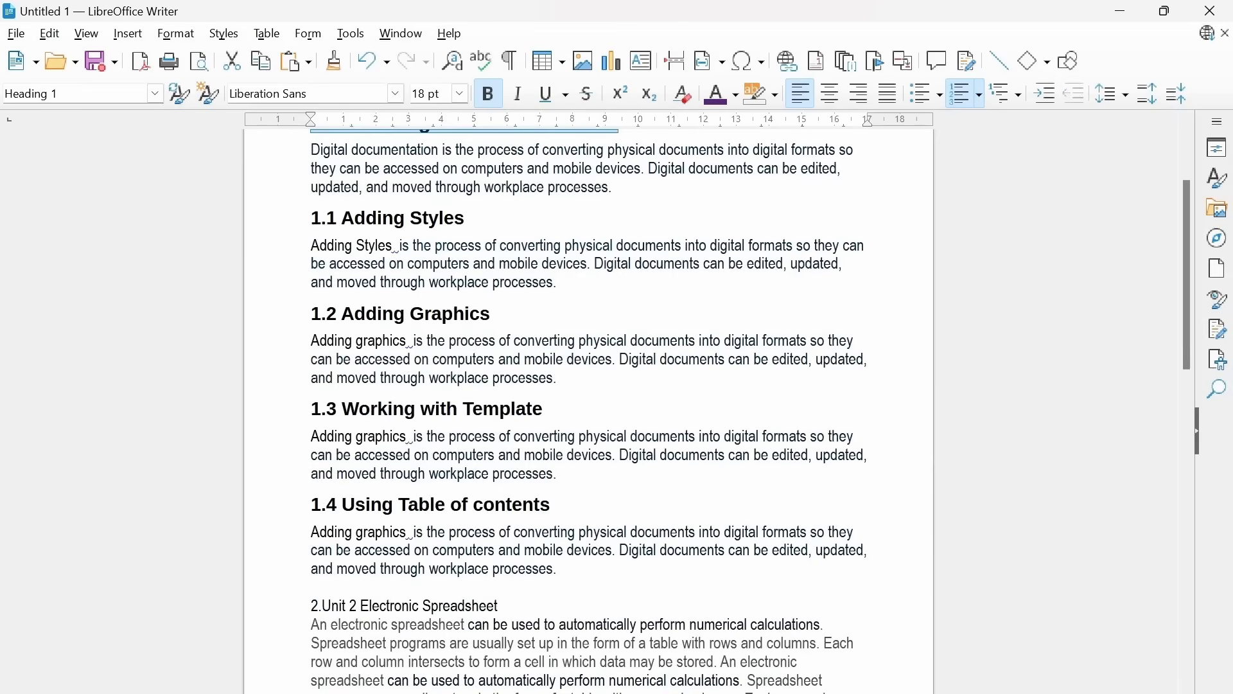
scroll(588, 411, "down", 3)
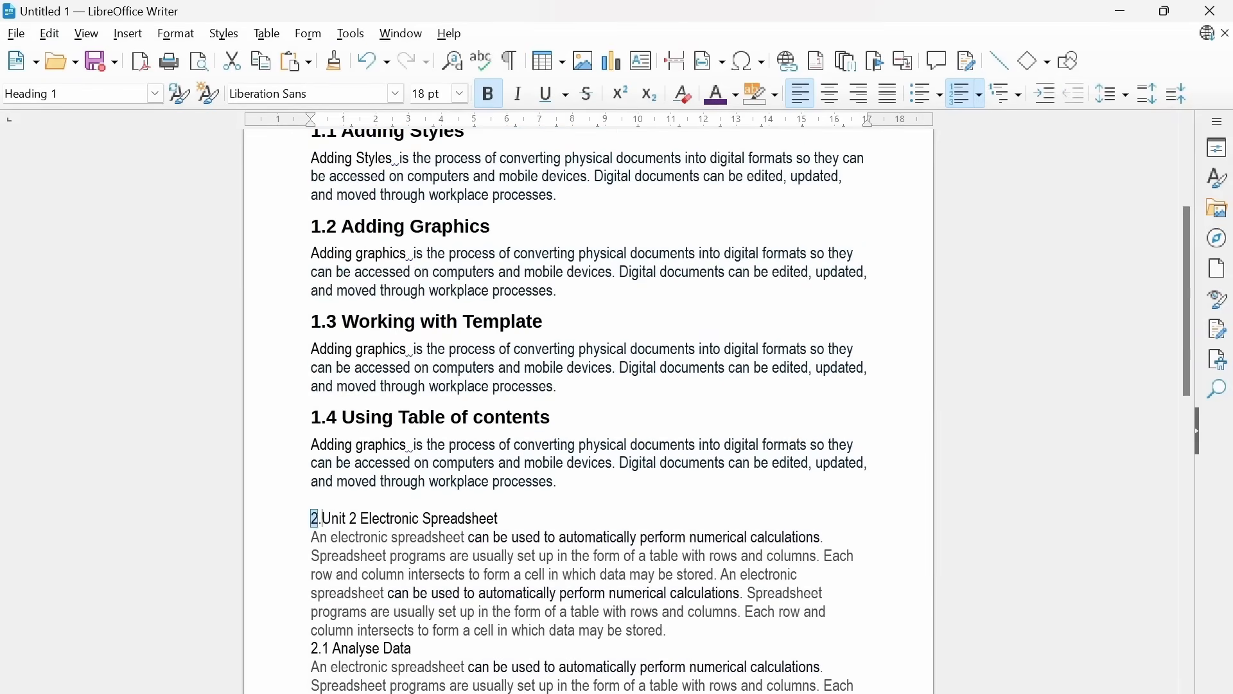
Step: Make Unit 2 Electronic Spreadsheet Heading 1 and 2.1 Analyse Data Heading 2
left_click_drag(311, 518, 499, 519)
left_click(153, 95)
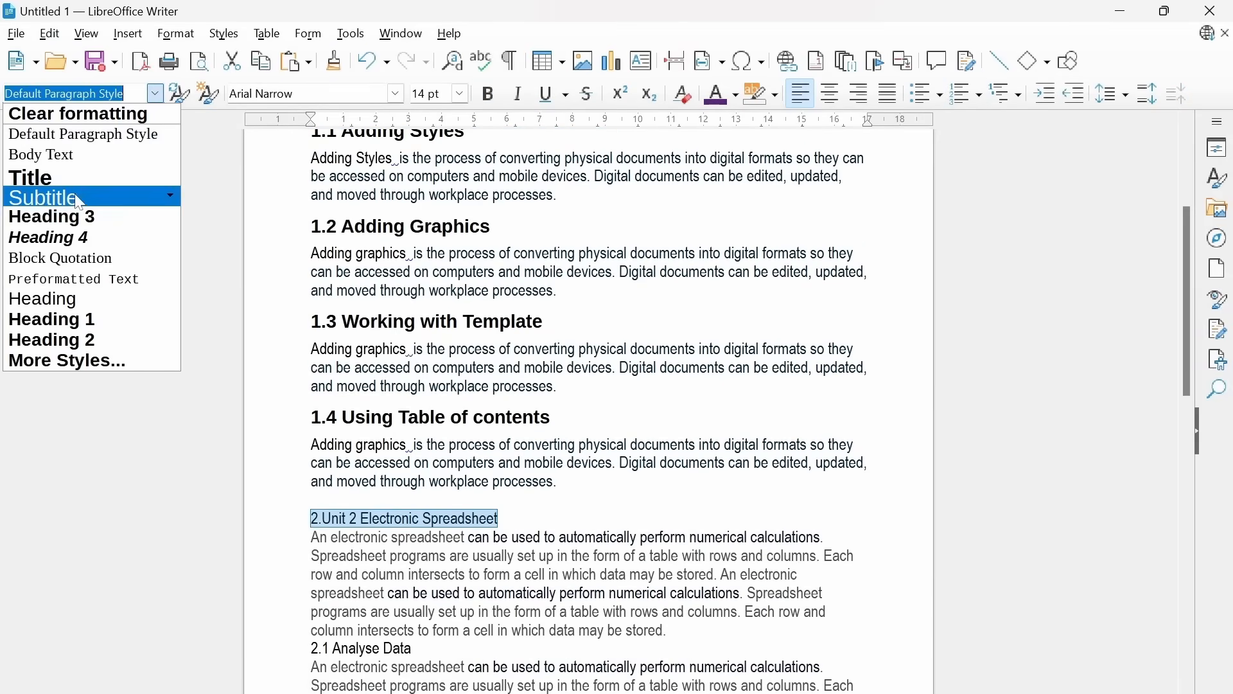
left_click(52, 319)
scroll(588, 411, "down", 5)
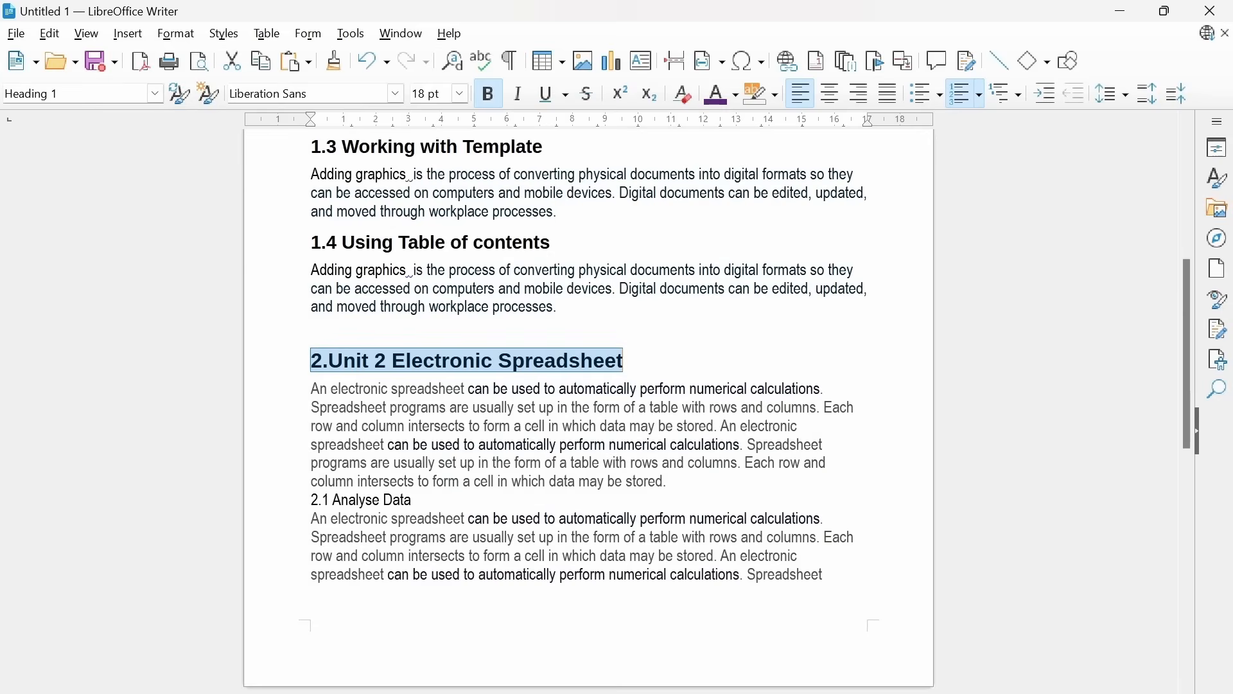
left_click_drag(311, 500, 412, 500)
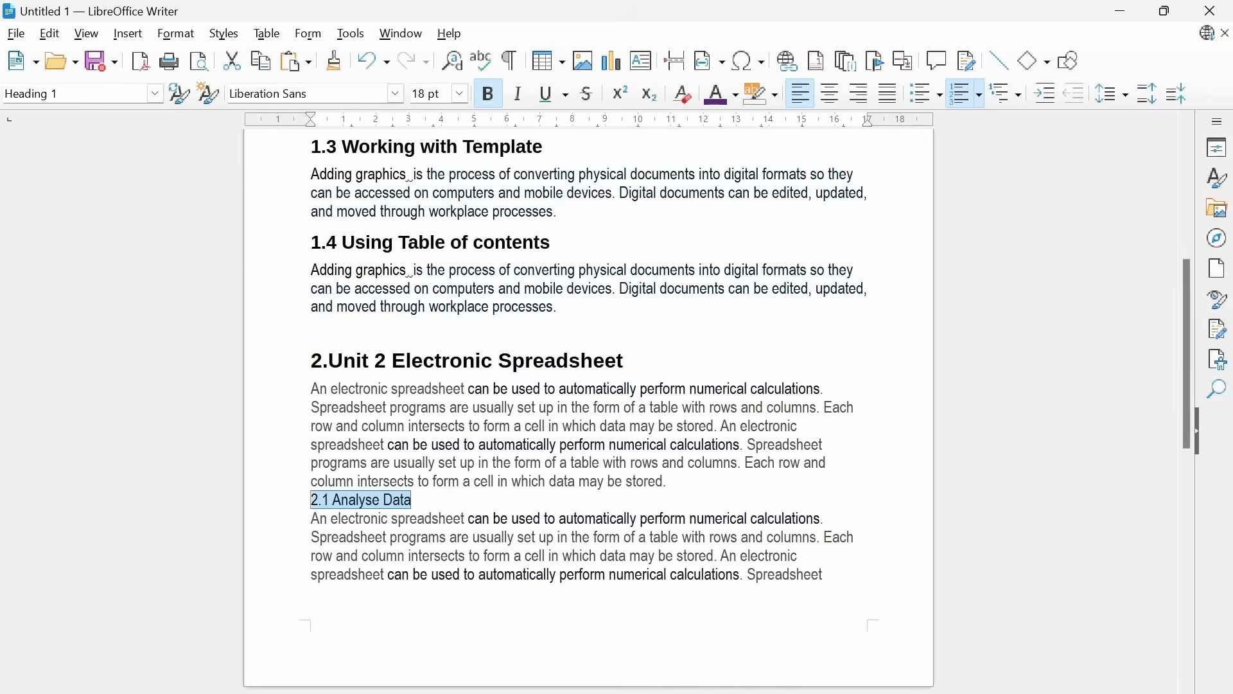
left_click(156, 93)
left_click(52, 340)
Step: Apply Heading 2 to 2.2 Link Spreadsheet Data
scroll(436, 514, "down", 4)
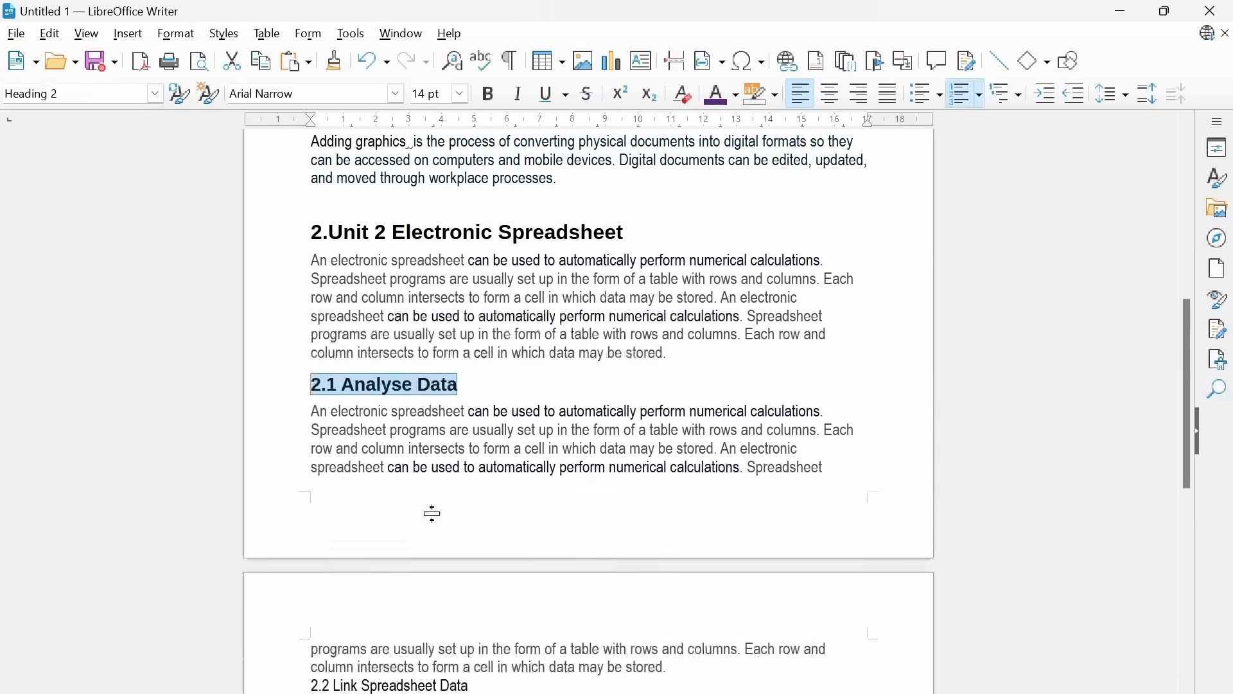
scroll(437, 514, "down", 3)
left_click_drag(468, 511, 311, 511)
left_click(155, 93)
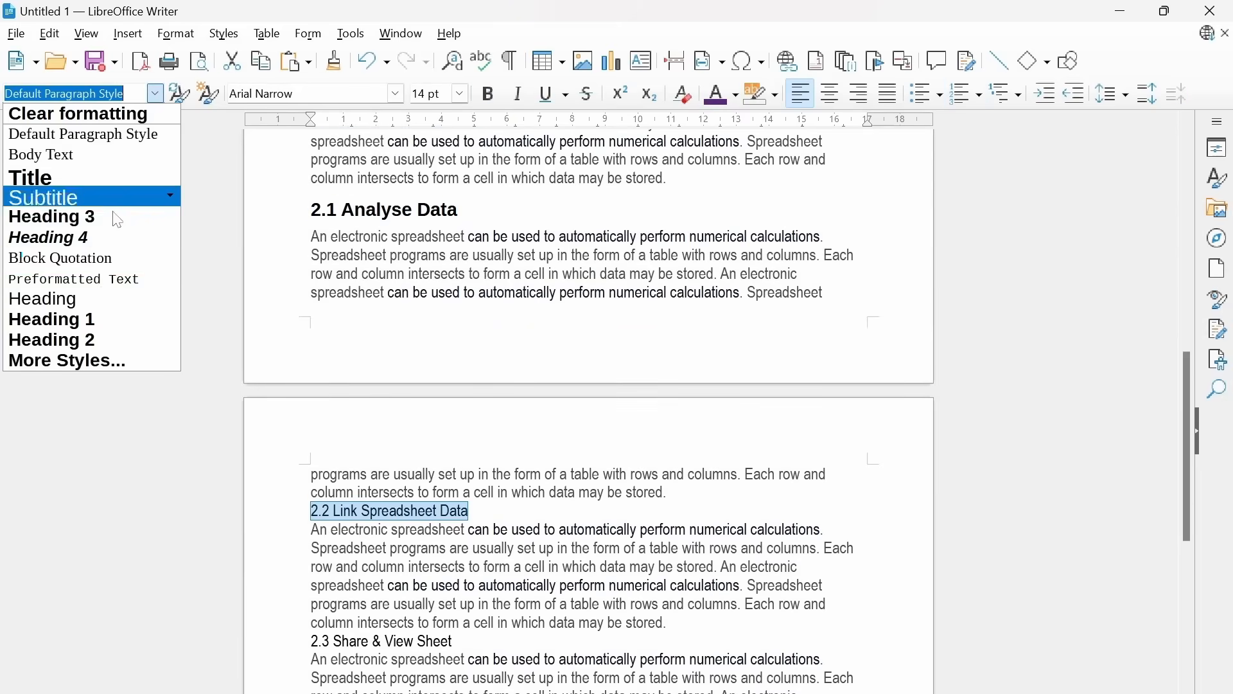
left_click(90, 341)
Step: Apply Heading 2 to only the 2.3 Share & View Sheet line, undoing a mis-selection
scroll(169, 391, "down", 4)
scroll(449, 450, "down", 1)
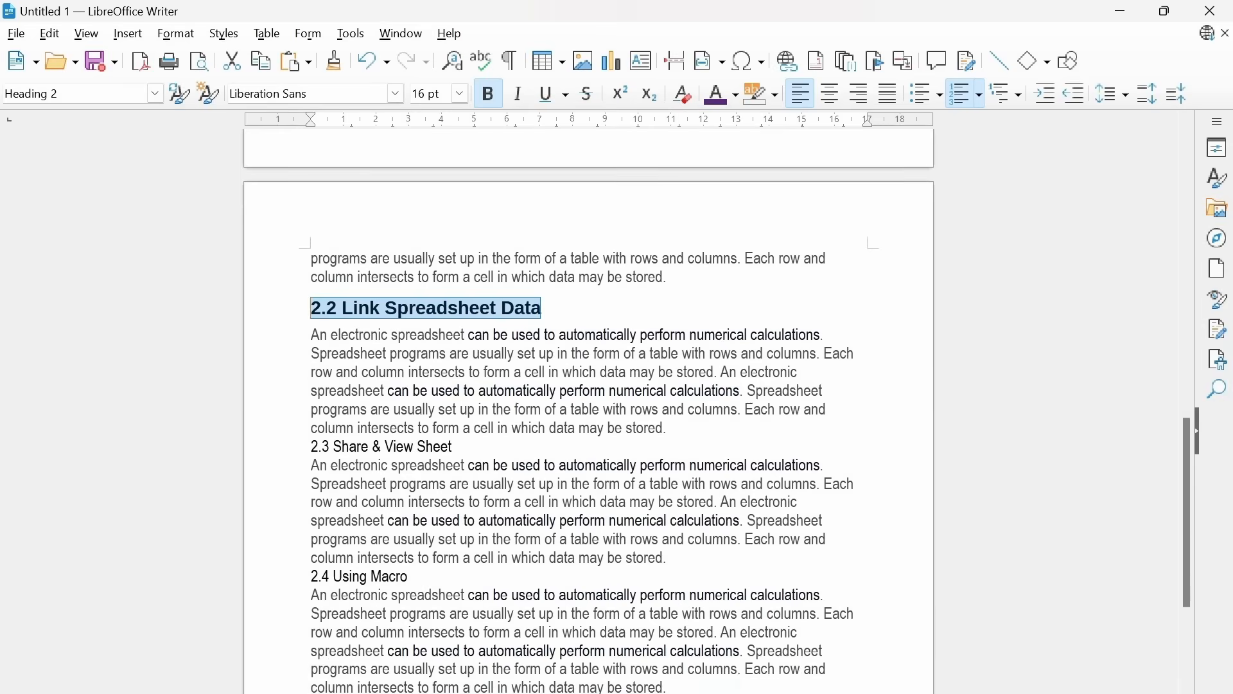
left_click_drag(453, 446, 312, 427)
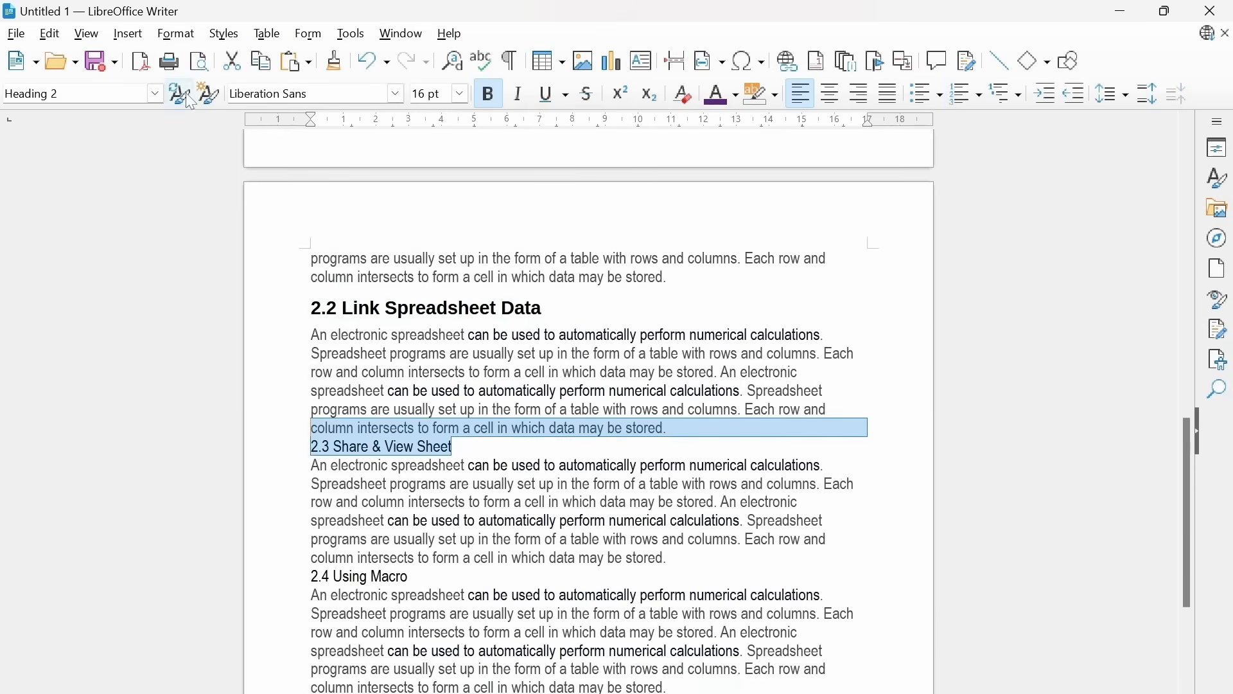
left_click(155, 94)
left_click(93, 339)
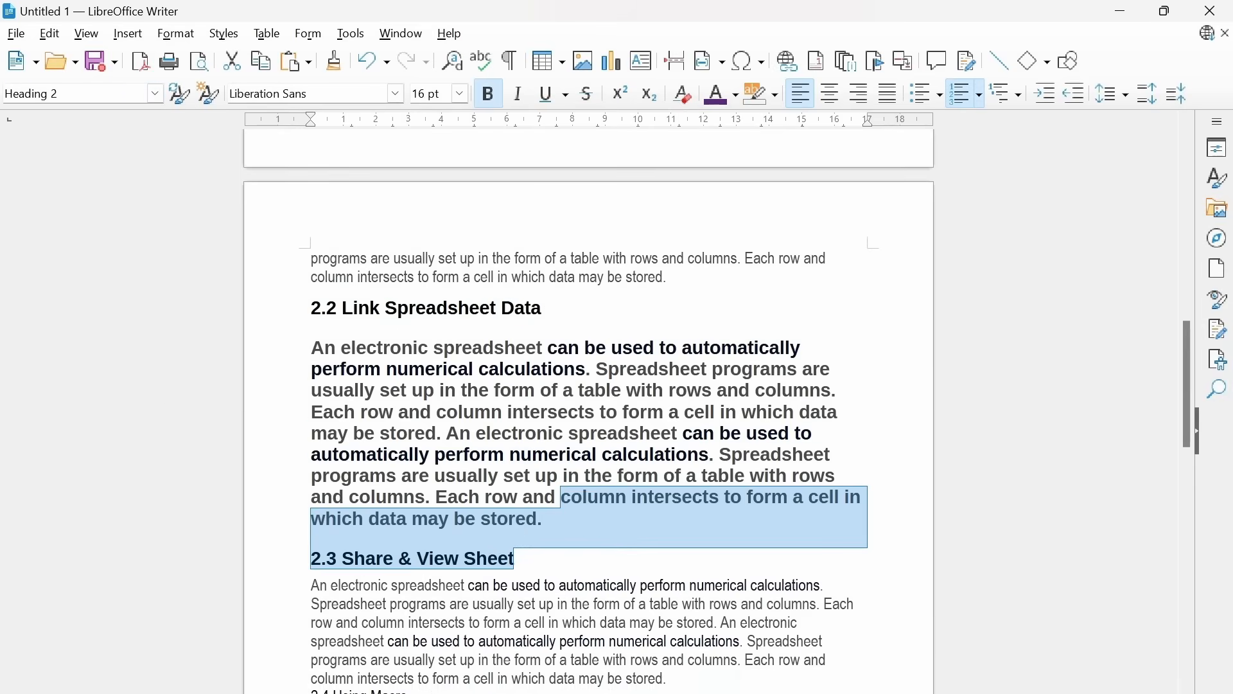
key("ctrl+z")
left_click_drag(452, 446, 311, 446)
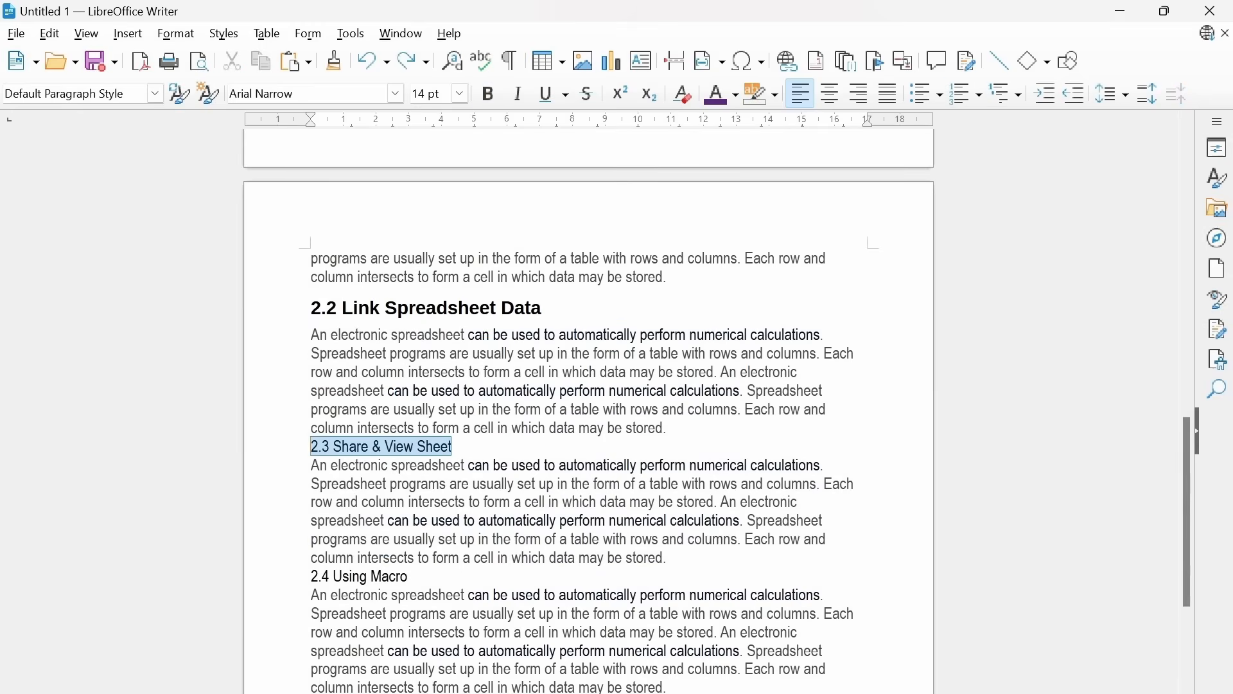
left_click(155, 94)
left_click(49, 341)
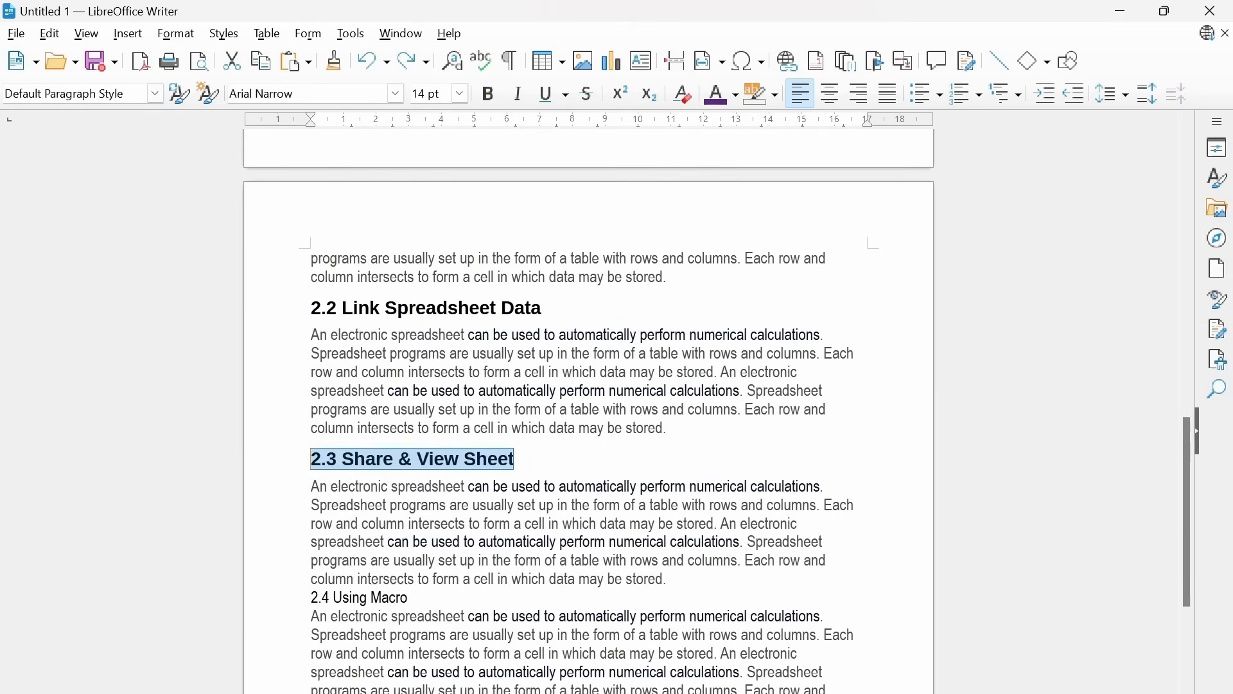
Step: Apply Heading 2 to 2.4 Using Macro
scroll(579, 411, "down", 4)
left_click_drag(409, 469, 312, 469)
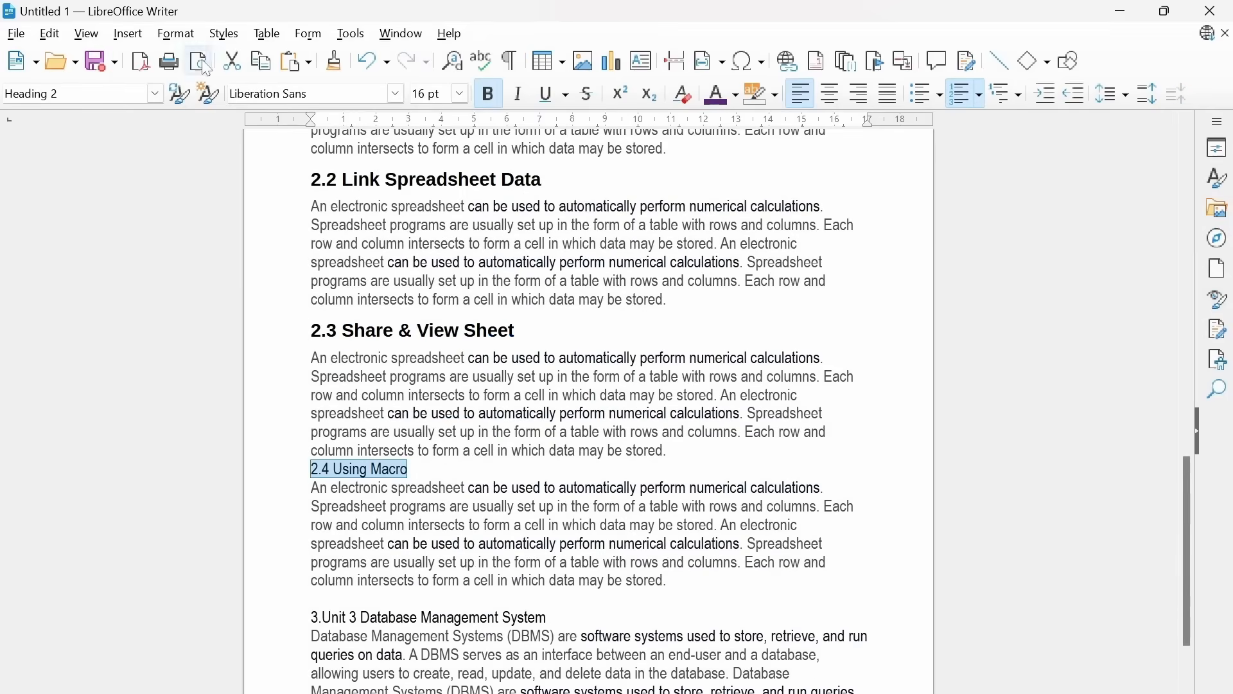
left_click(155, 94)
left_click(52, 339)
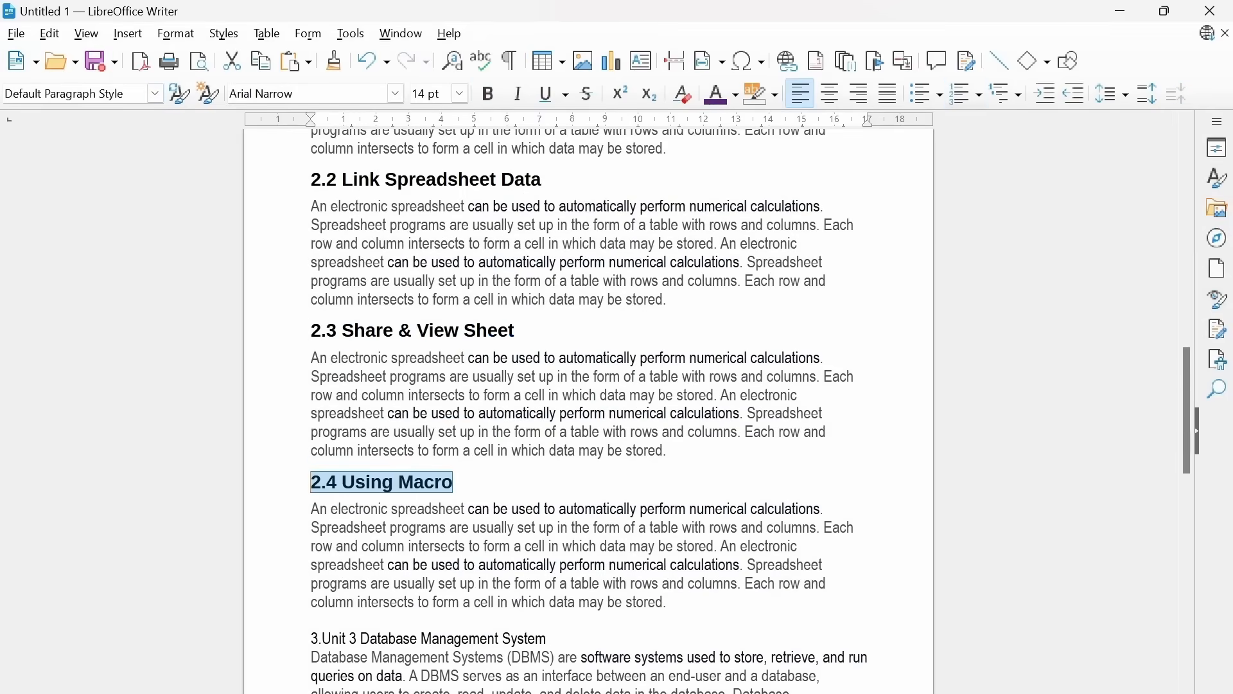
scroll(588, 411, "down", 3)
scroll(588, 411, "down", 5)
Step: Make Unit 3 Database Management System and Unit 4 Managing Health & Safety Heading 1
left_click_drag(548, 423, 310, 404)
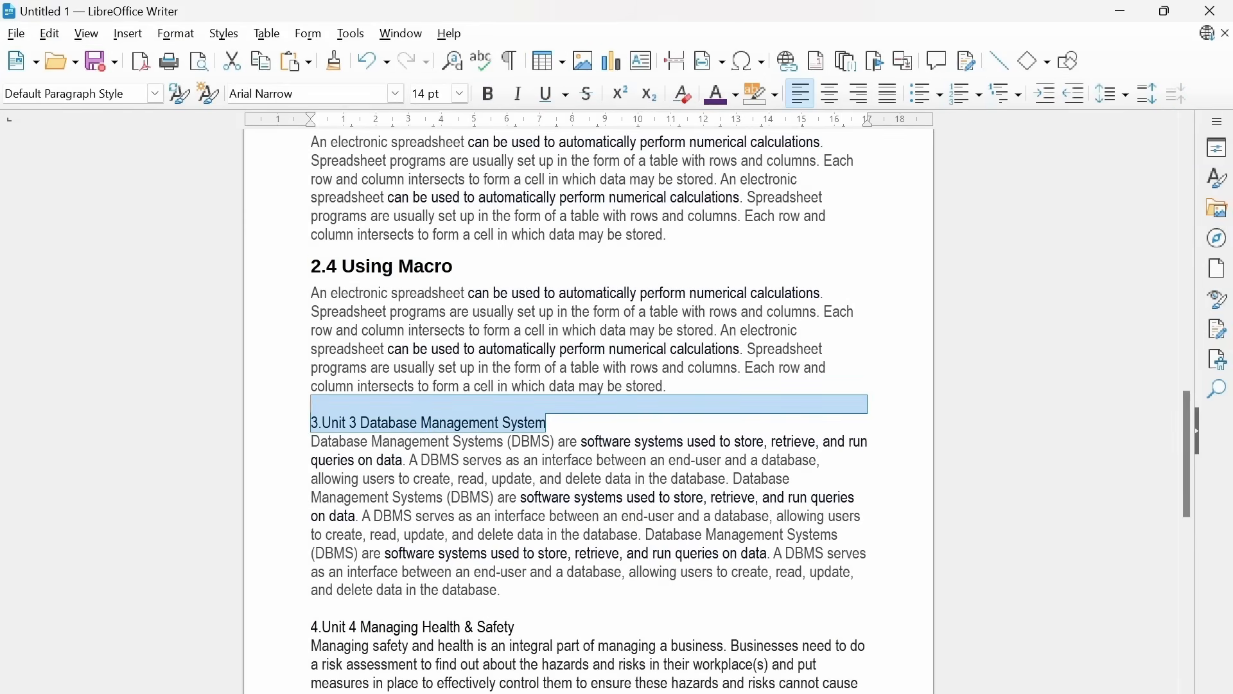
mouse_move(516, 626)
left_mouse_down()
mouse_move(310, 607)
mouse_move(310, 626)
left_mouse_up()
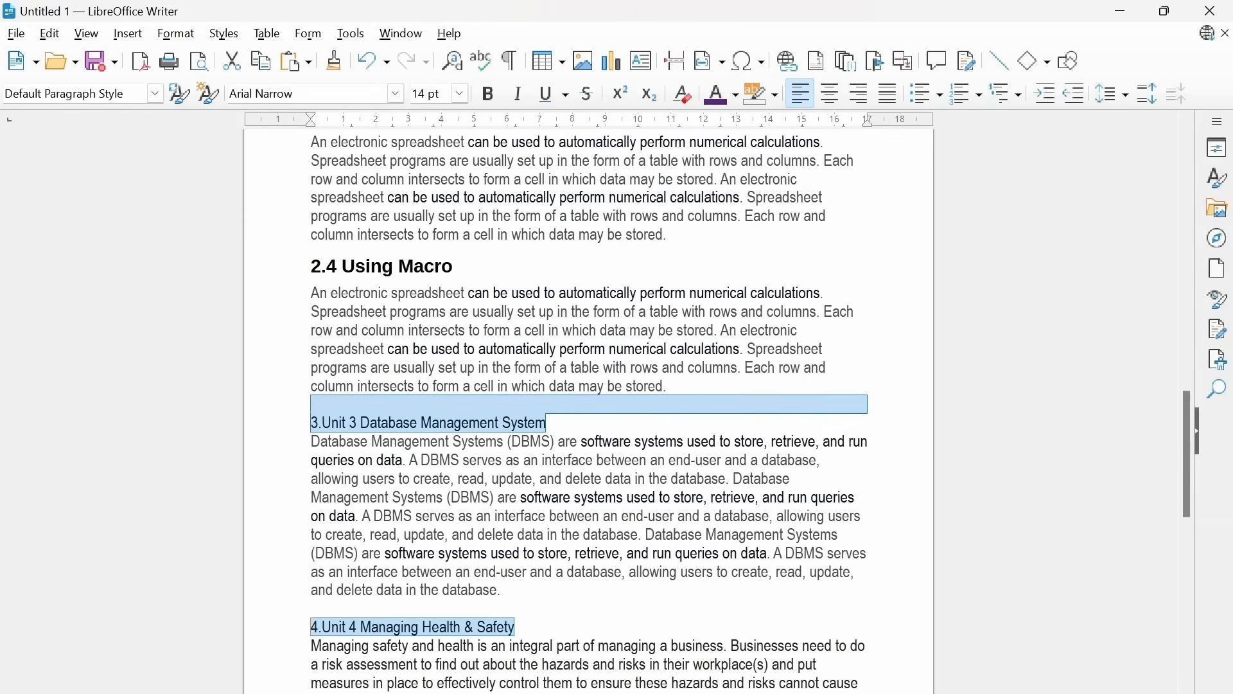
left_click(155, 94)
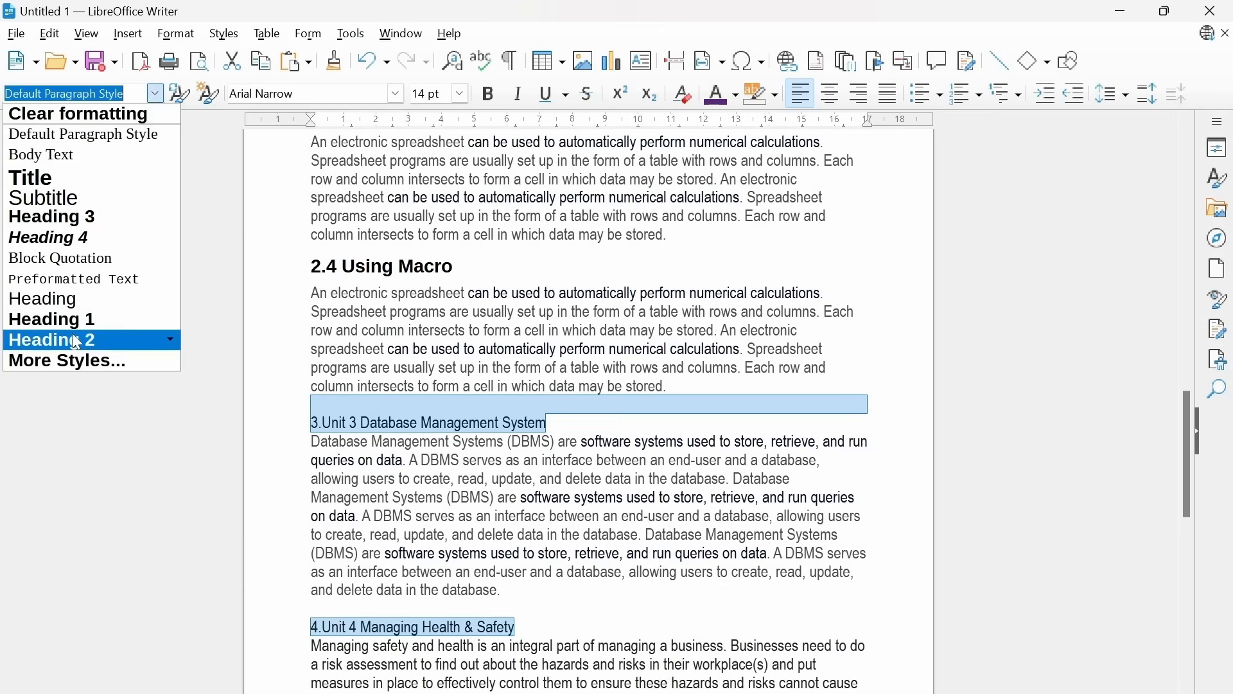
left_click(74, 327)
scroll(589, 411, "up", 20)
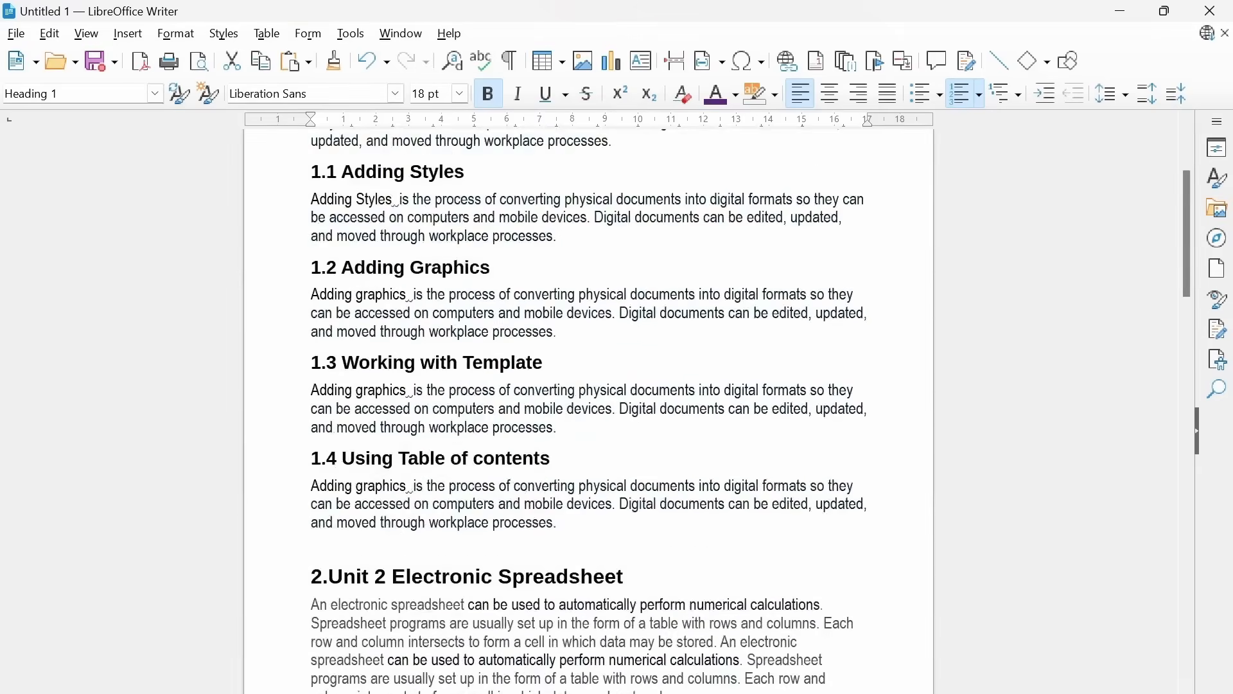
Step: Insert two empty paragraphs before the 'Information Technology-Part B' title on page one
scroll(588, 411, "up", 6)
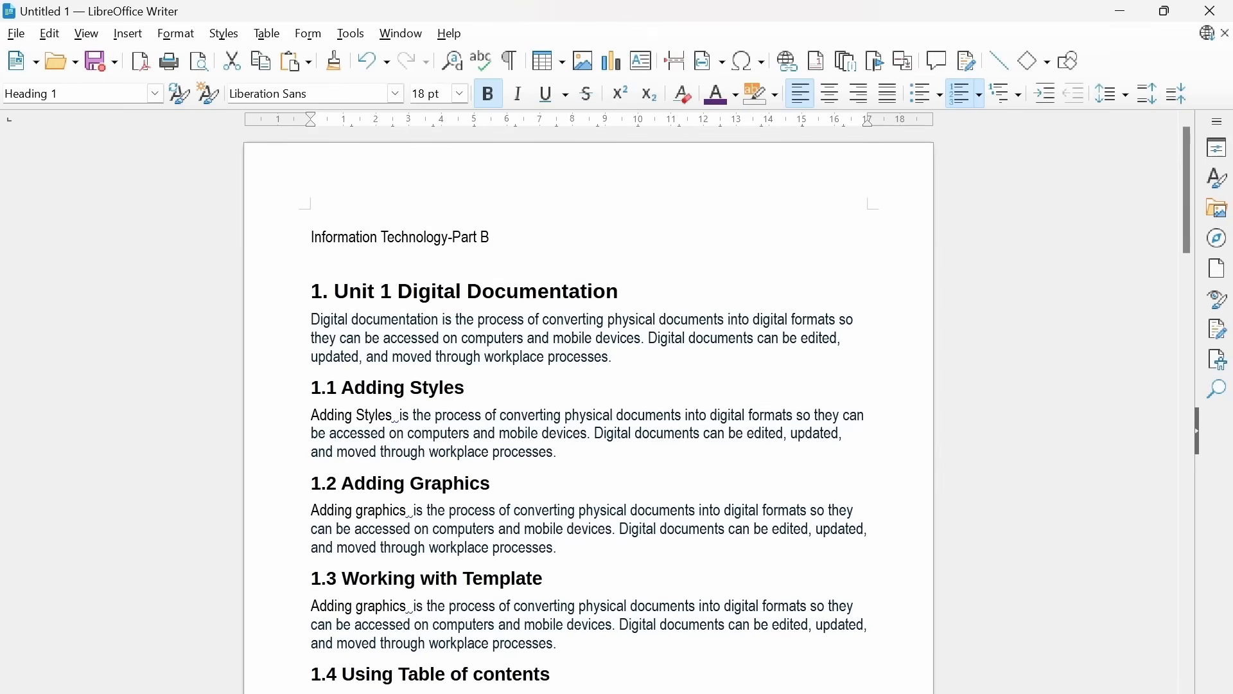
left_click(311, 219)
left_click(311, 255)
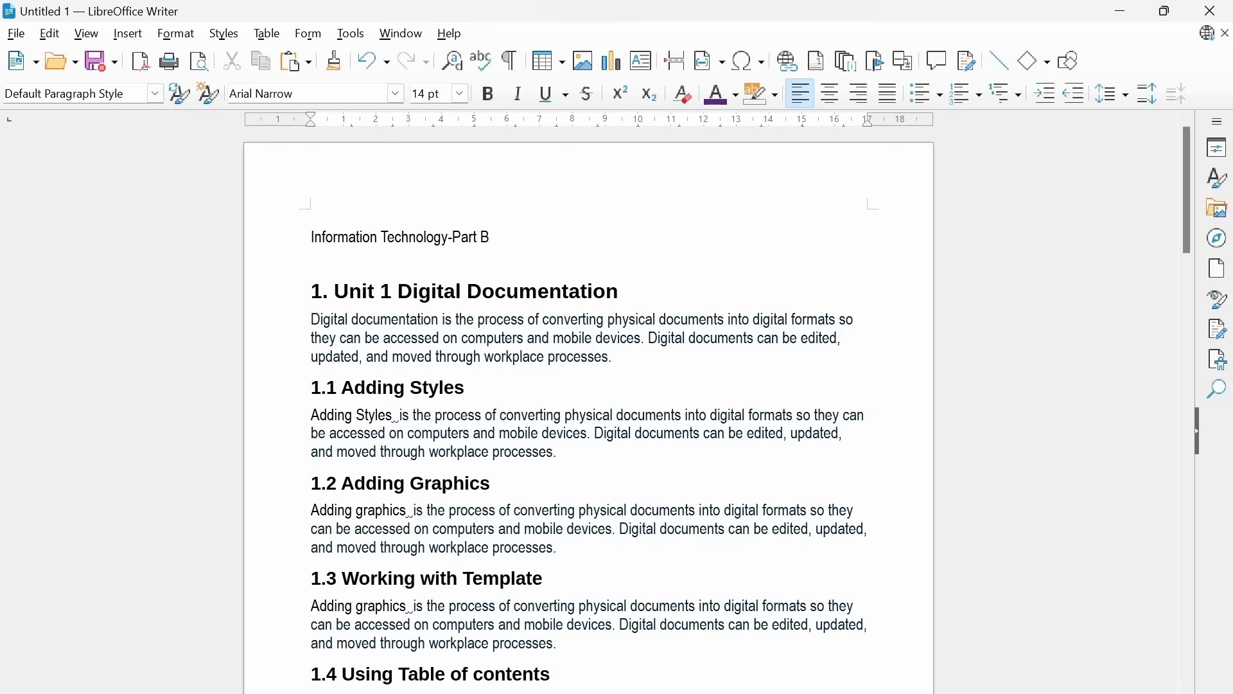
key("Return")
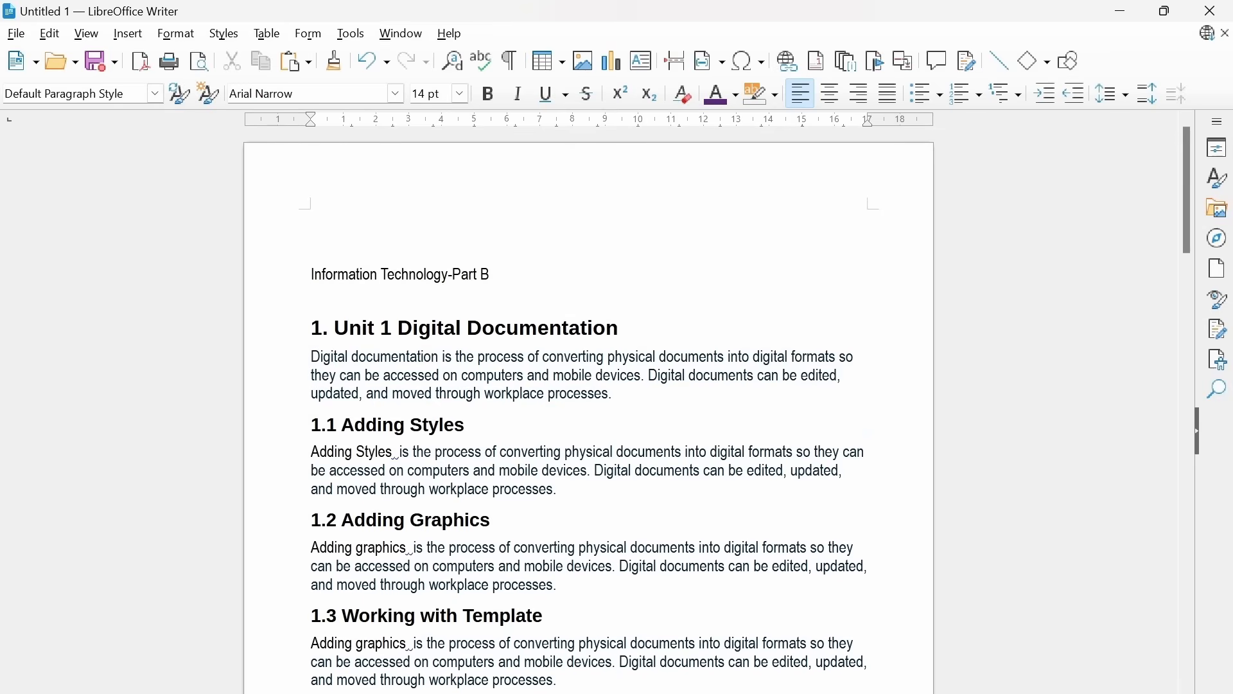
key("Return")
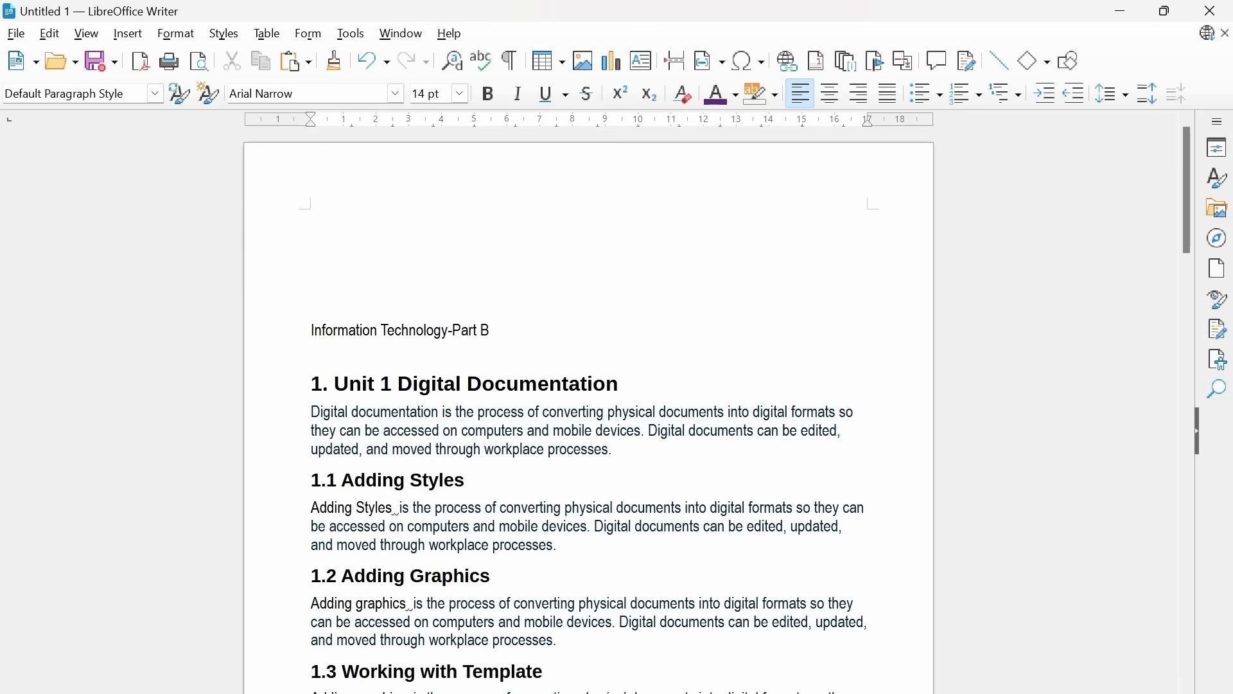
Step: Open the Table of Contents, Index or Bibliography dialog with For set to Entire document
left_click(129, 33)
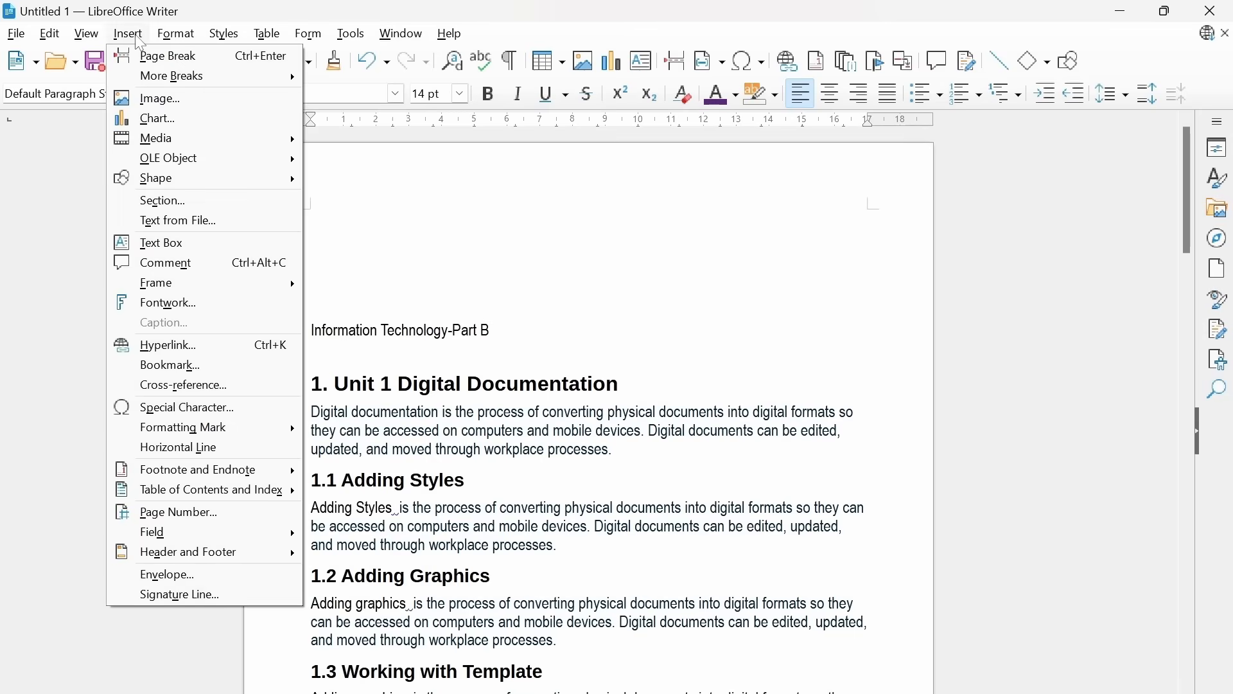
mouse_move(194, 488)
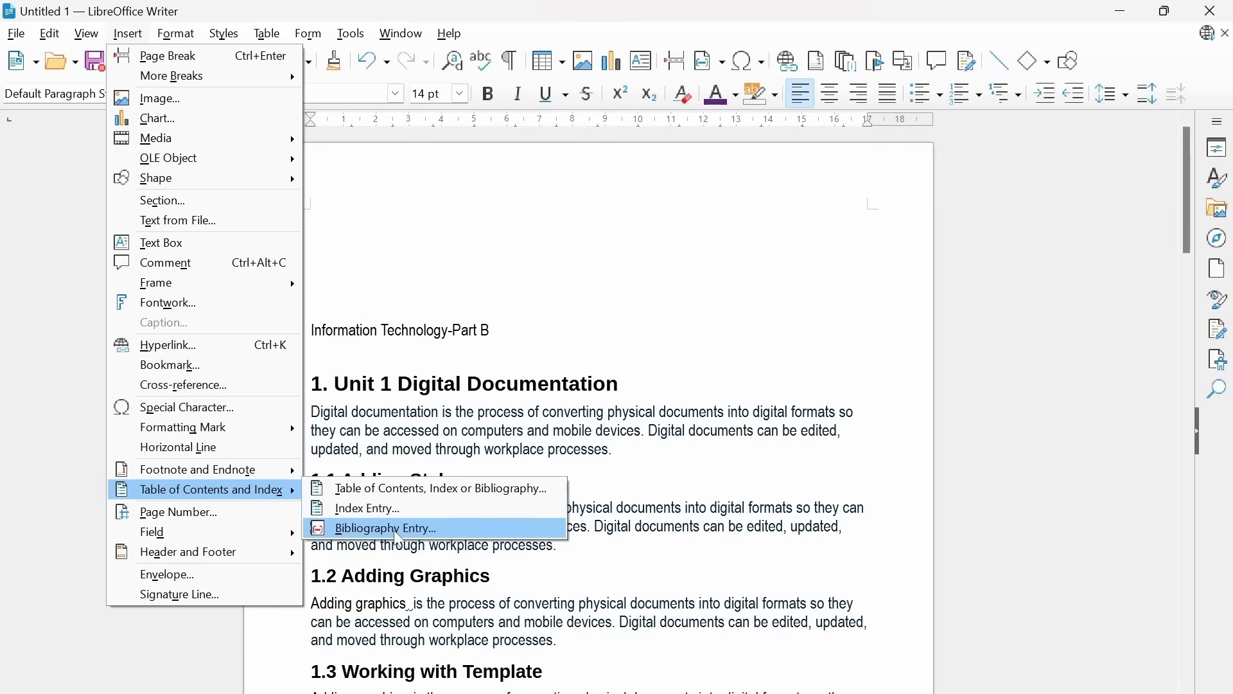
left_click(430, 484)
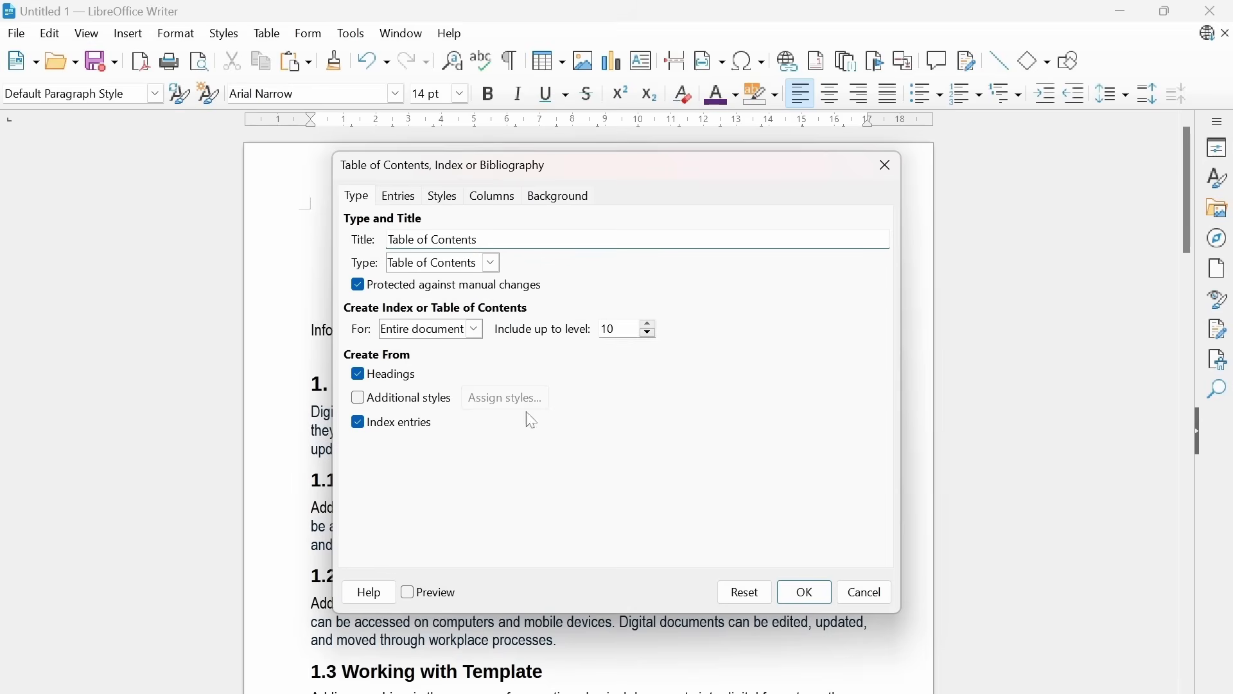
left_click(474, 329)
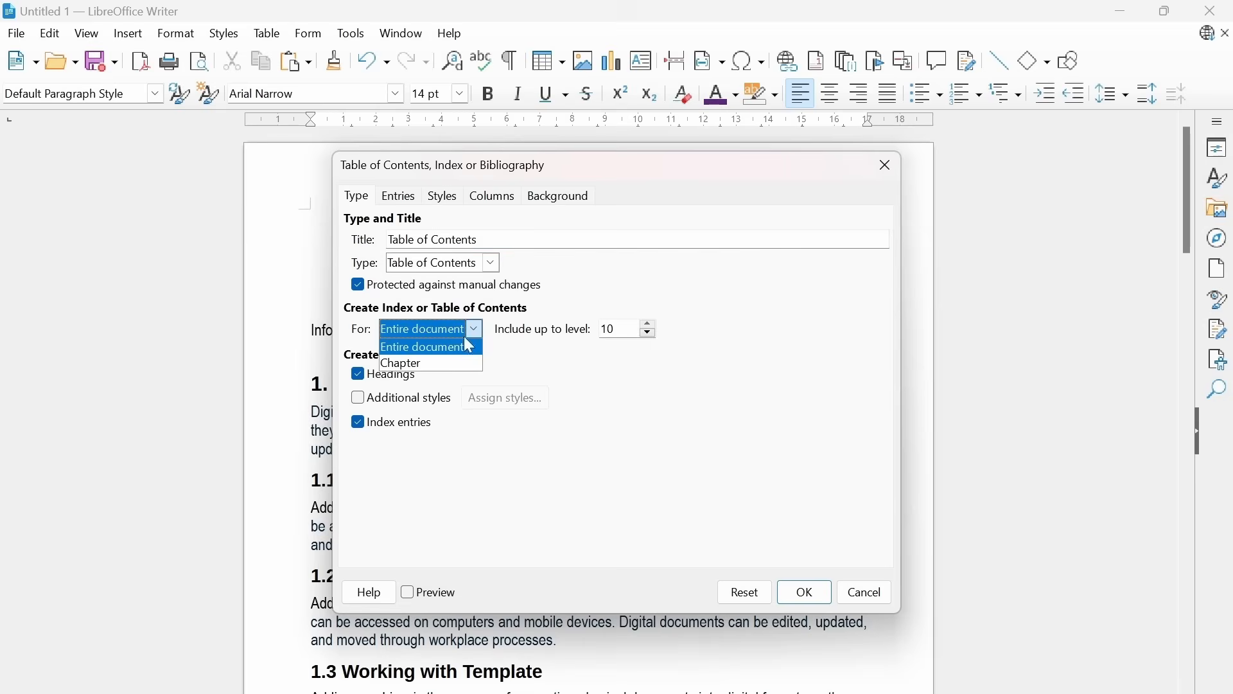
left_click(486, 359)
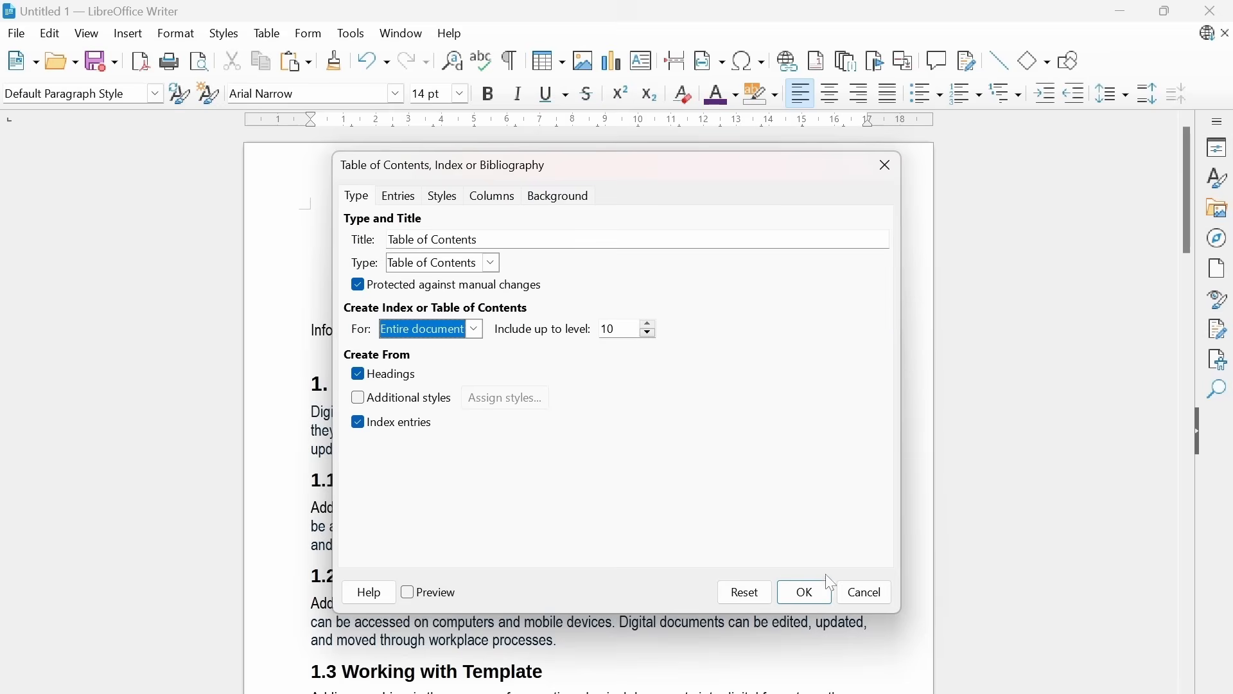
left_click(806, 594)
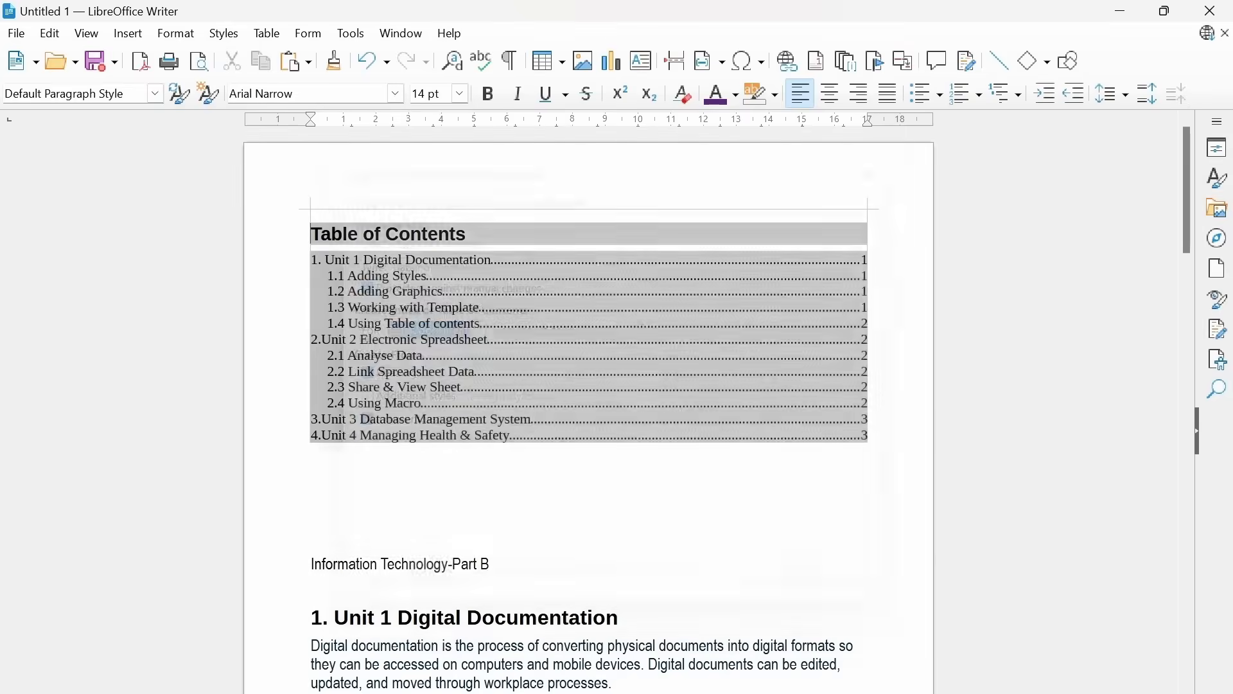
left_click_drag(312, 234, 706, 447)
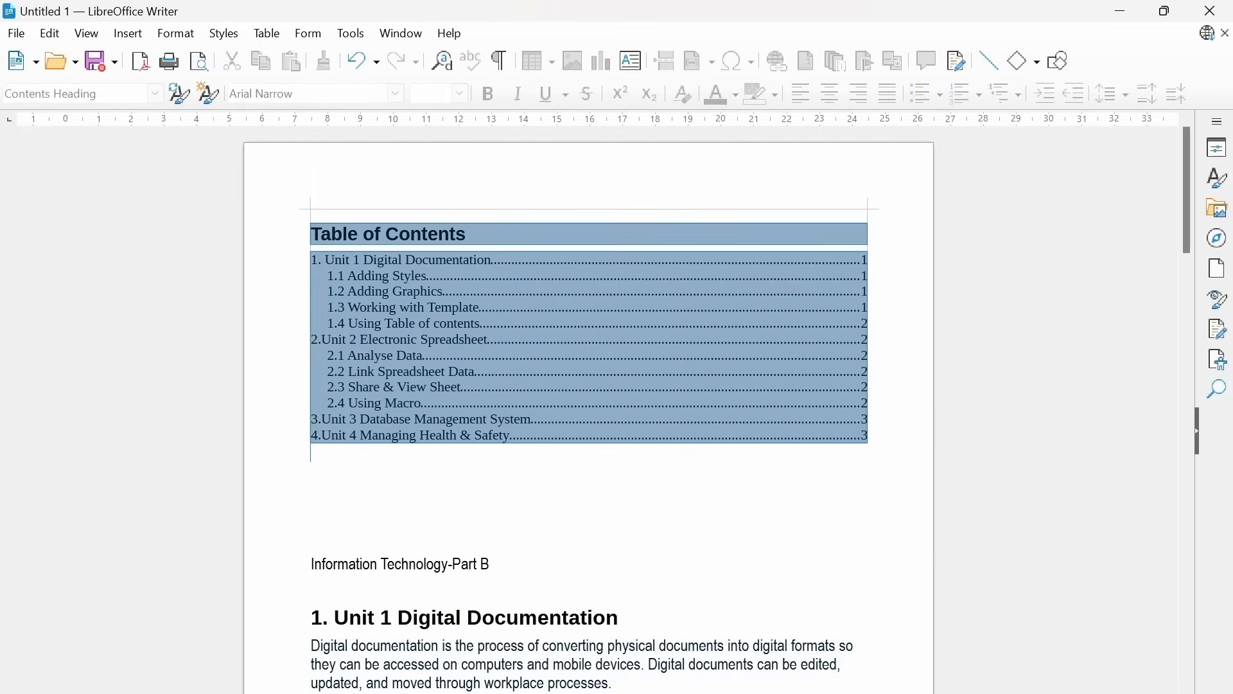
left_click(311, 471)
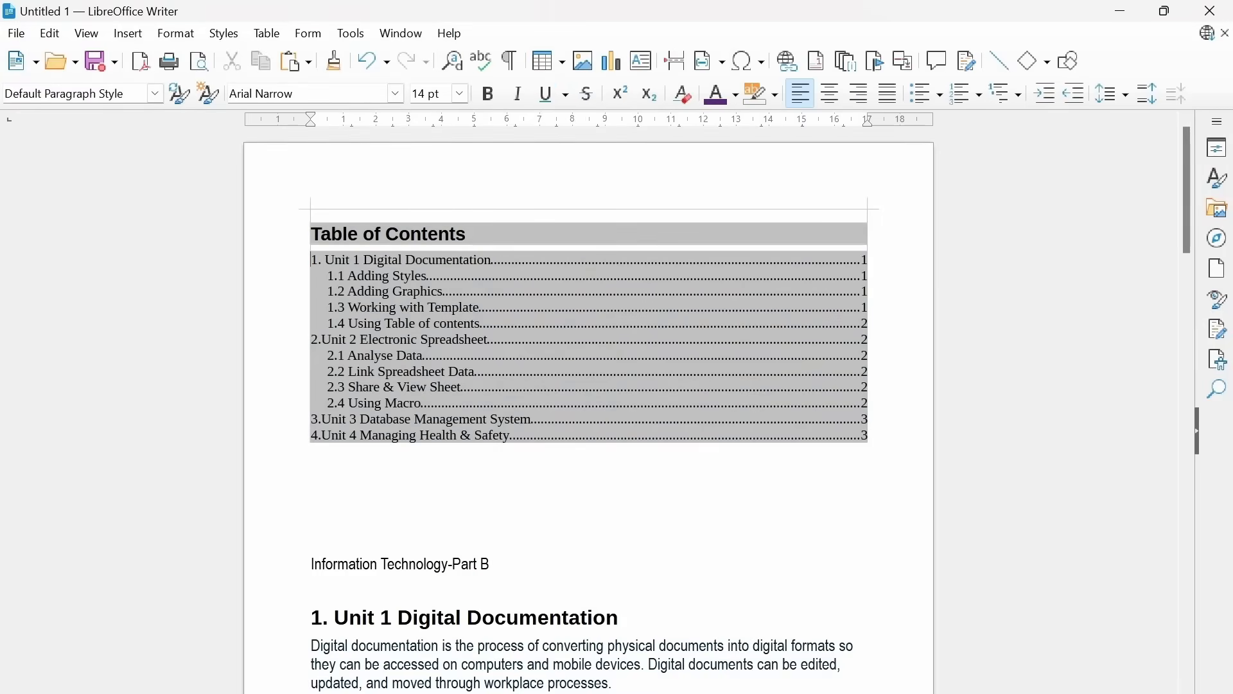
left_click(319, 263)
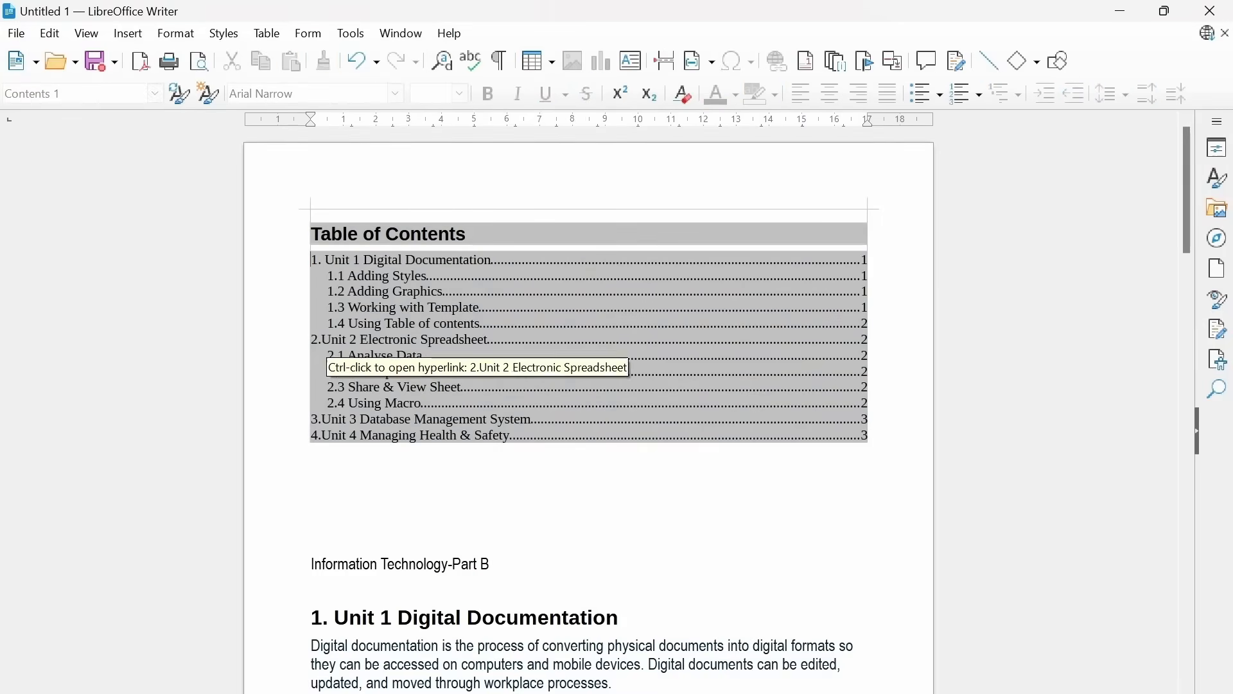
left_click_drag(328, 275, 512, 326)
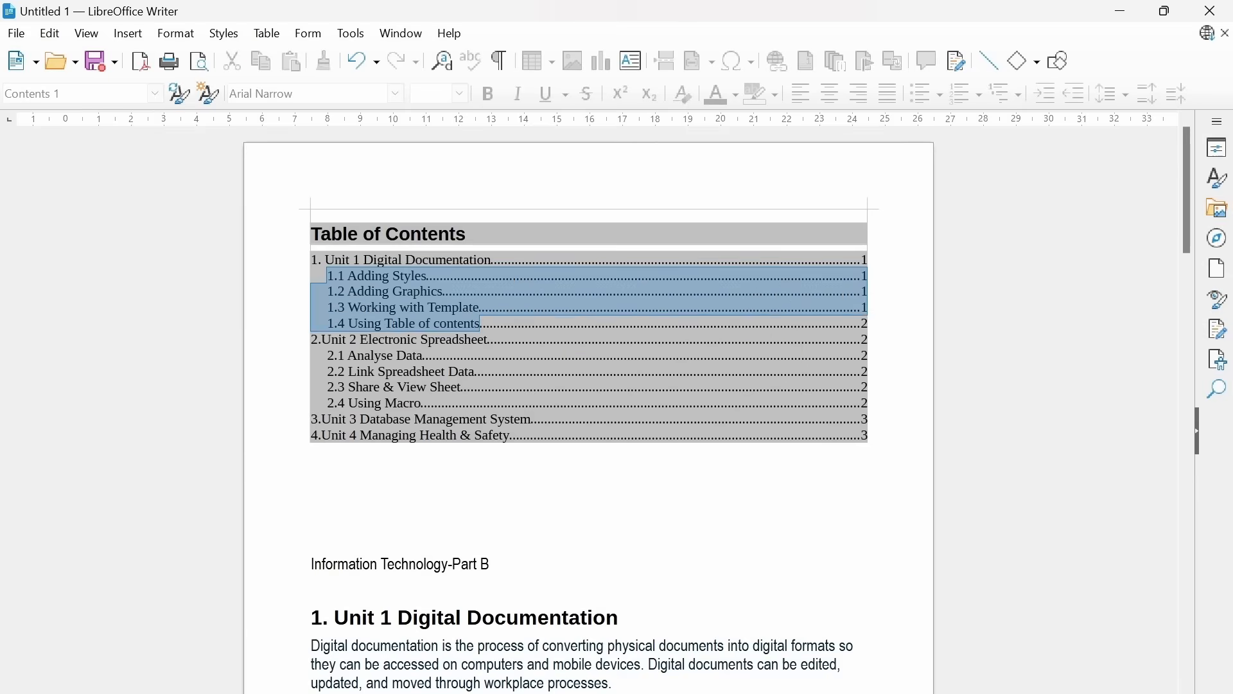
left_click(311, 507)
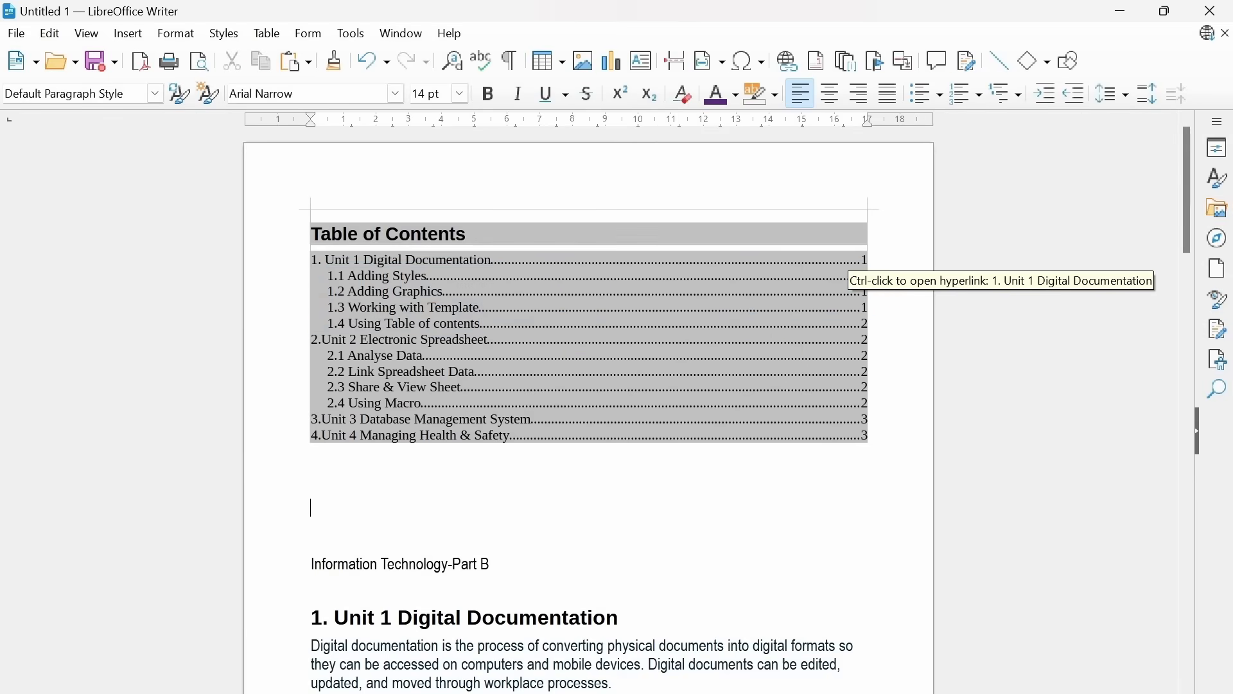
left_click(861, 350)
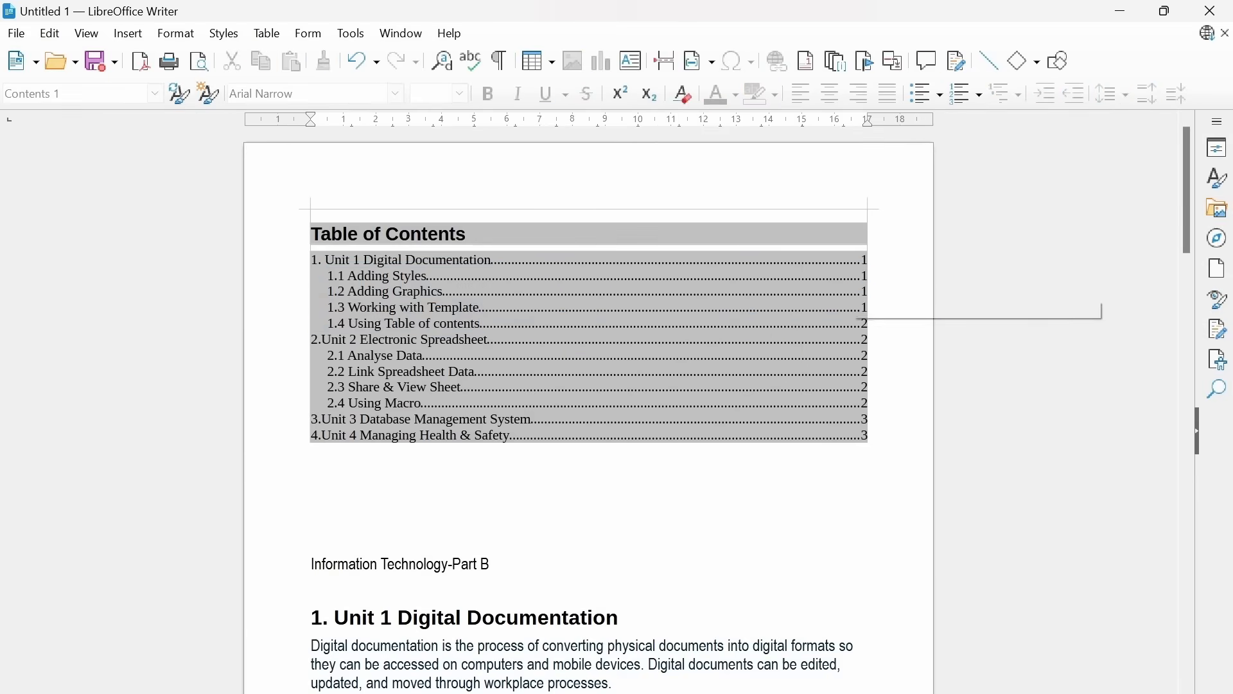
scroll(589, 411, "down", 10)
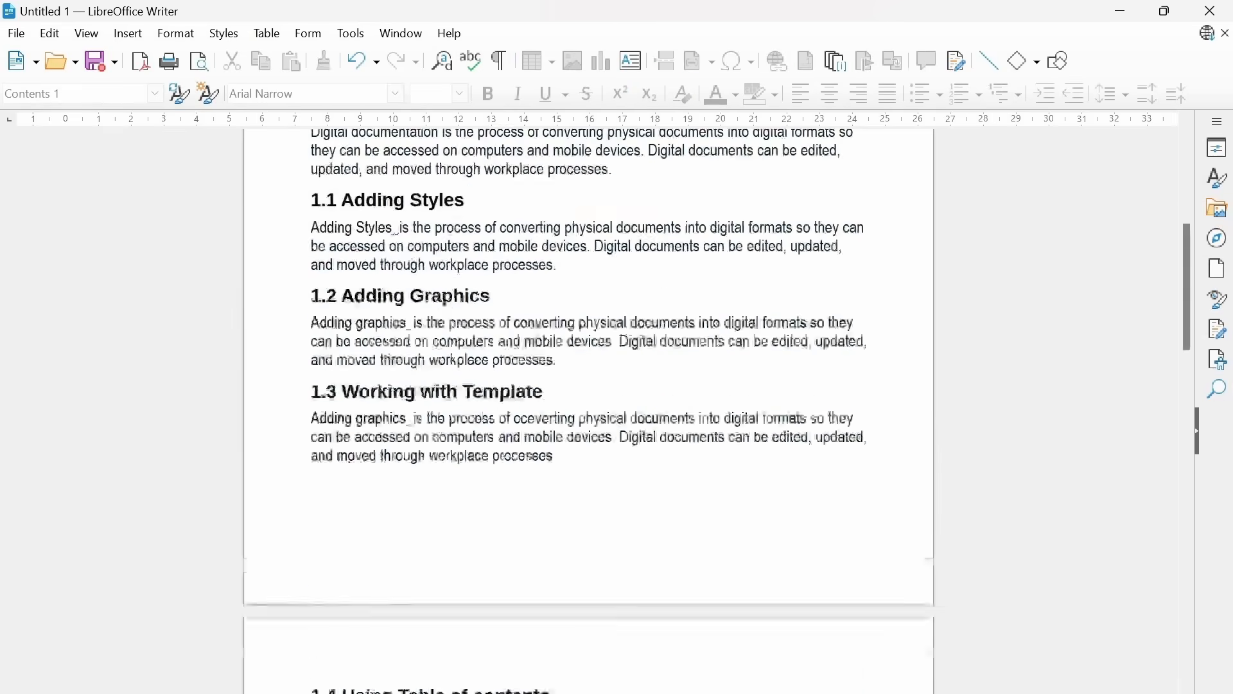
scroll(589, 411, "down", 20)
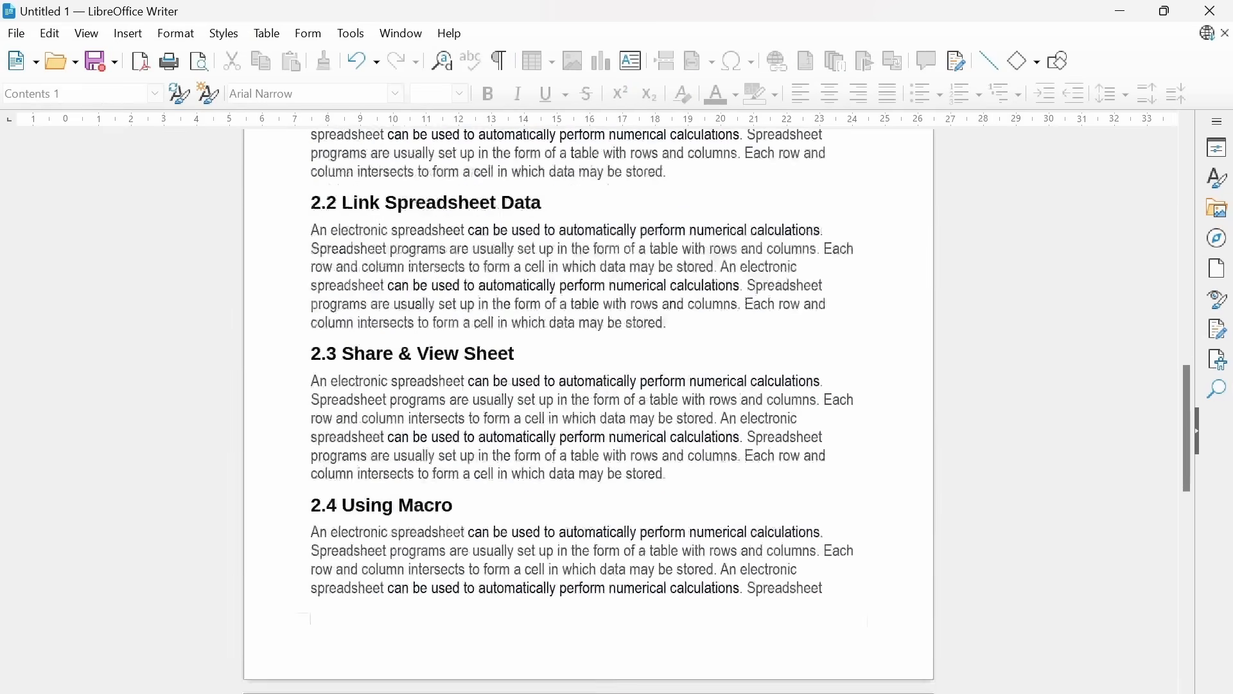
scroll(589, 411, "down", 5)
scroll(589, 411, "up", 20)
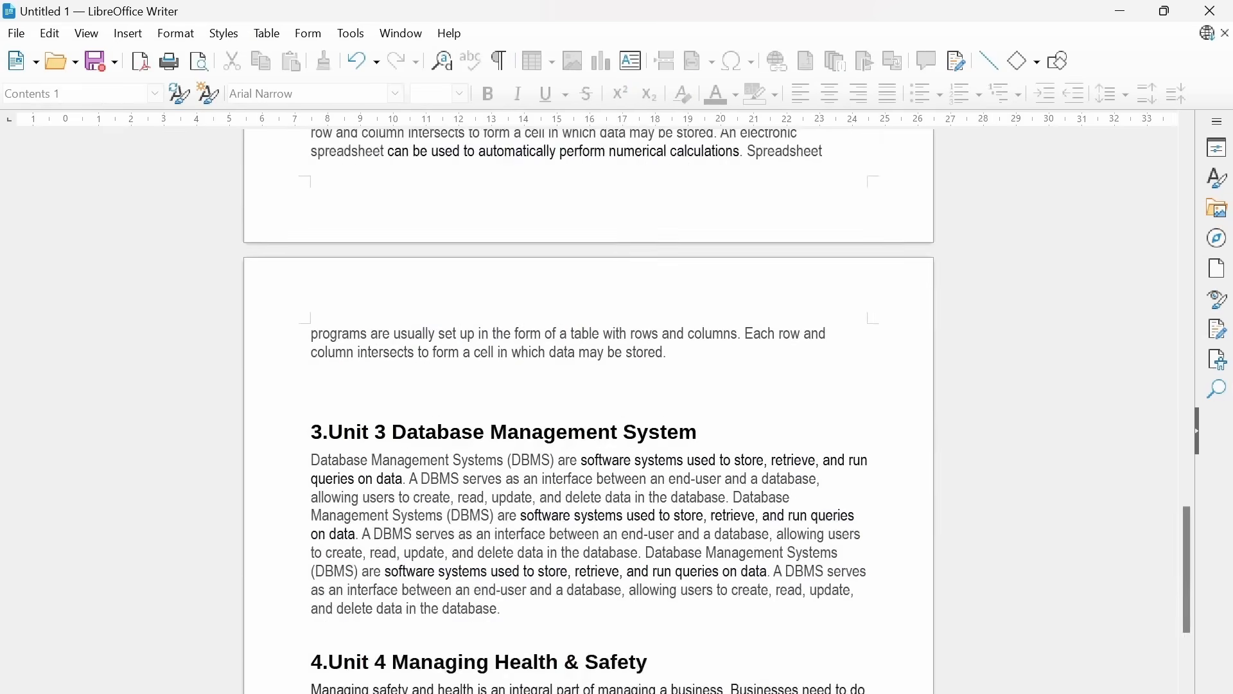
scroll(589, 412, "up", 9)
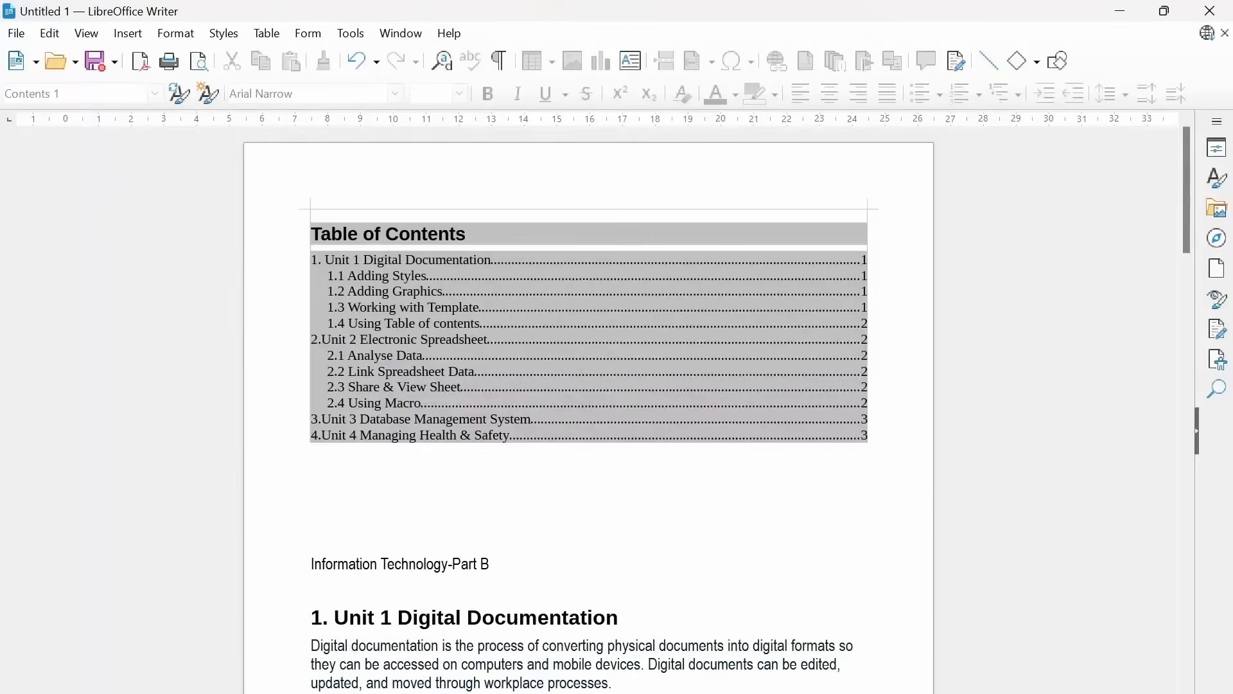
scroll(657, 344, "up", 2)
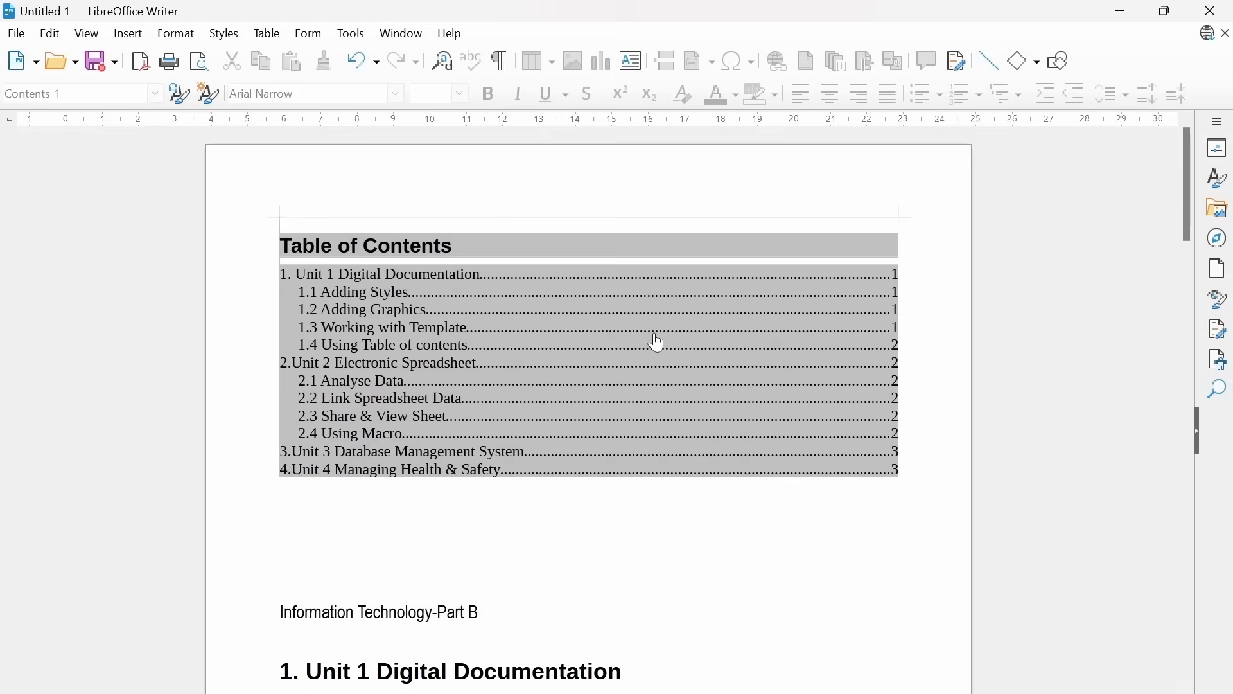
scroll(656, 344, "up", 1)
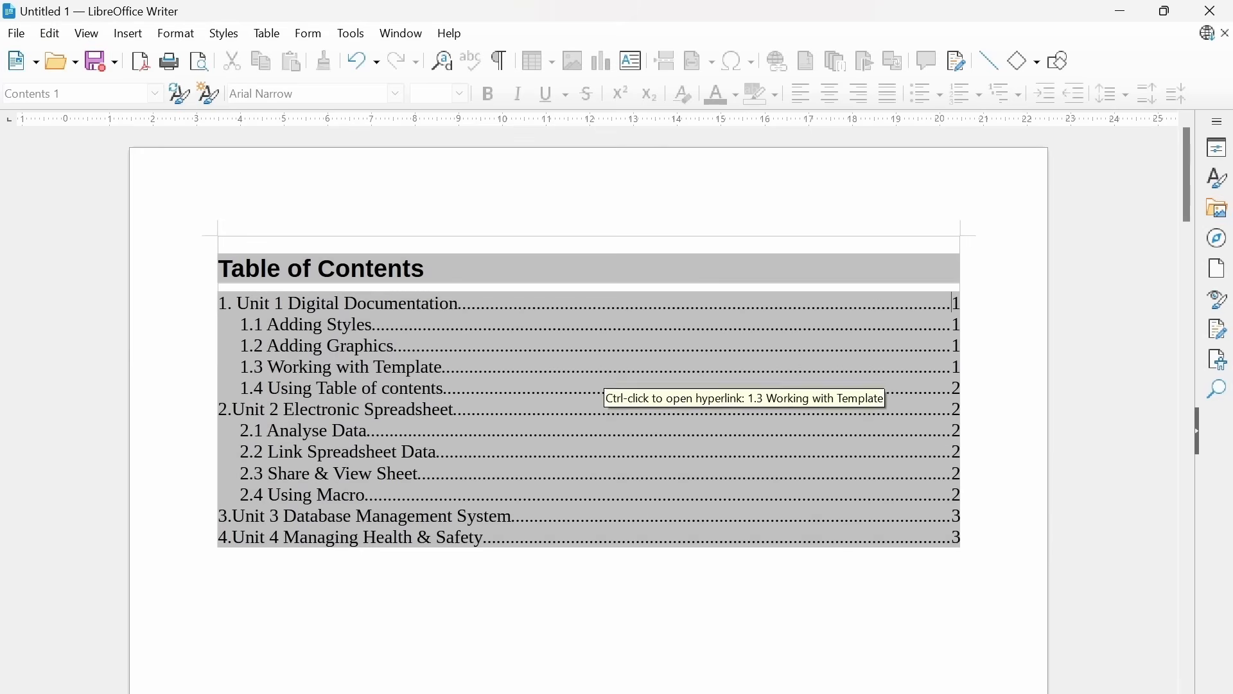
scroll(603, 375, "down", 6)
scroll(588, 385, "up", 6)
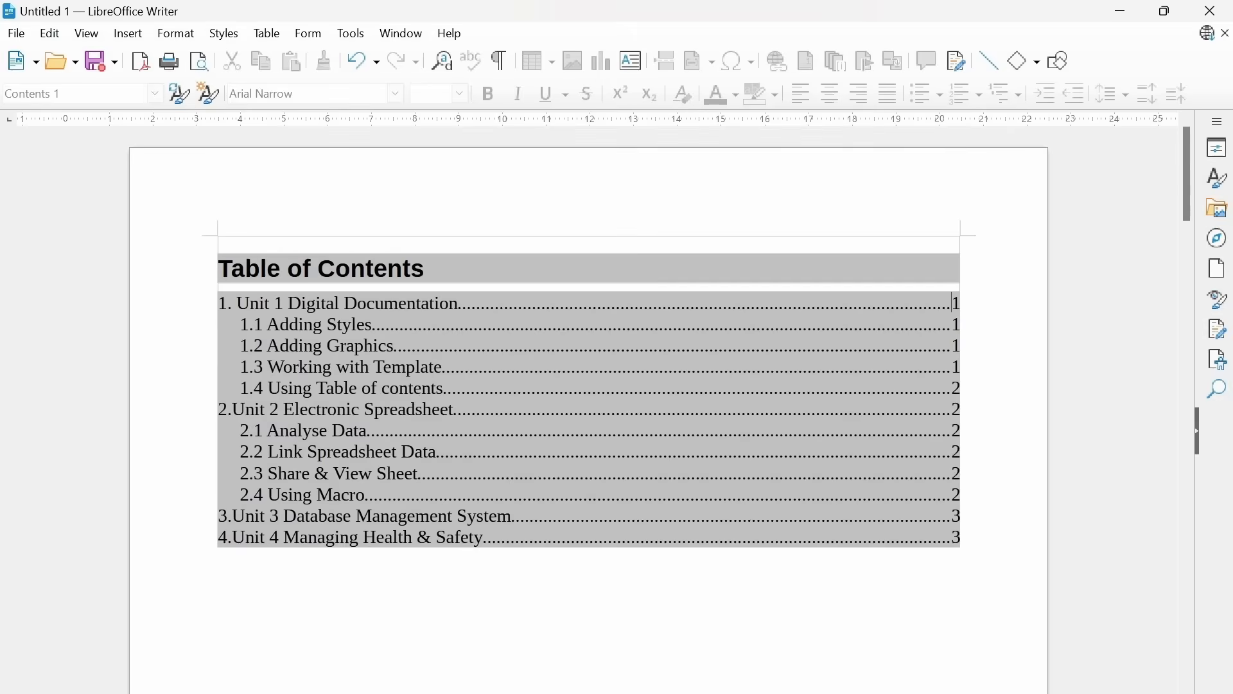
left_click(128, 33)
mouse_move(200, 492)
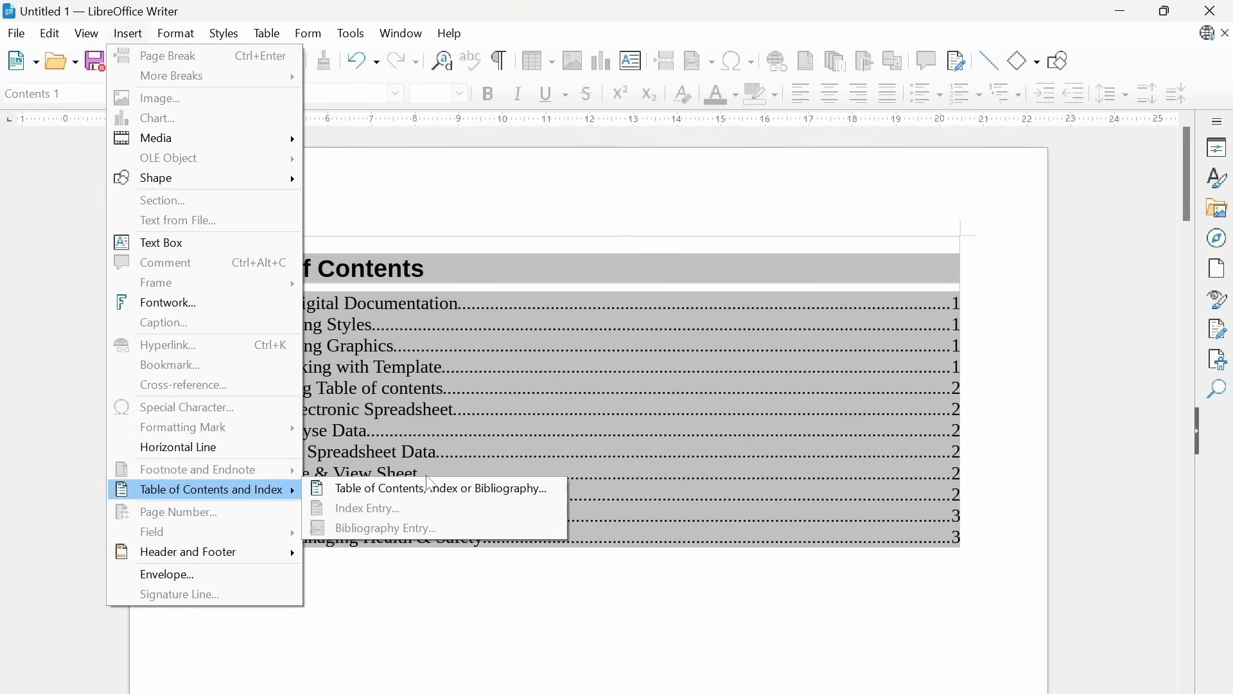
left_click(732, 635)
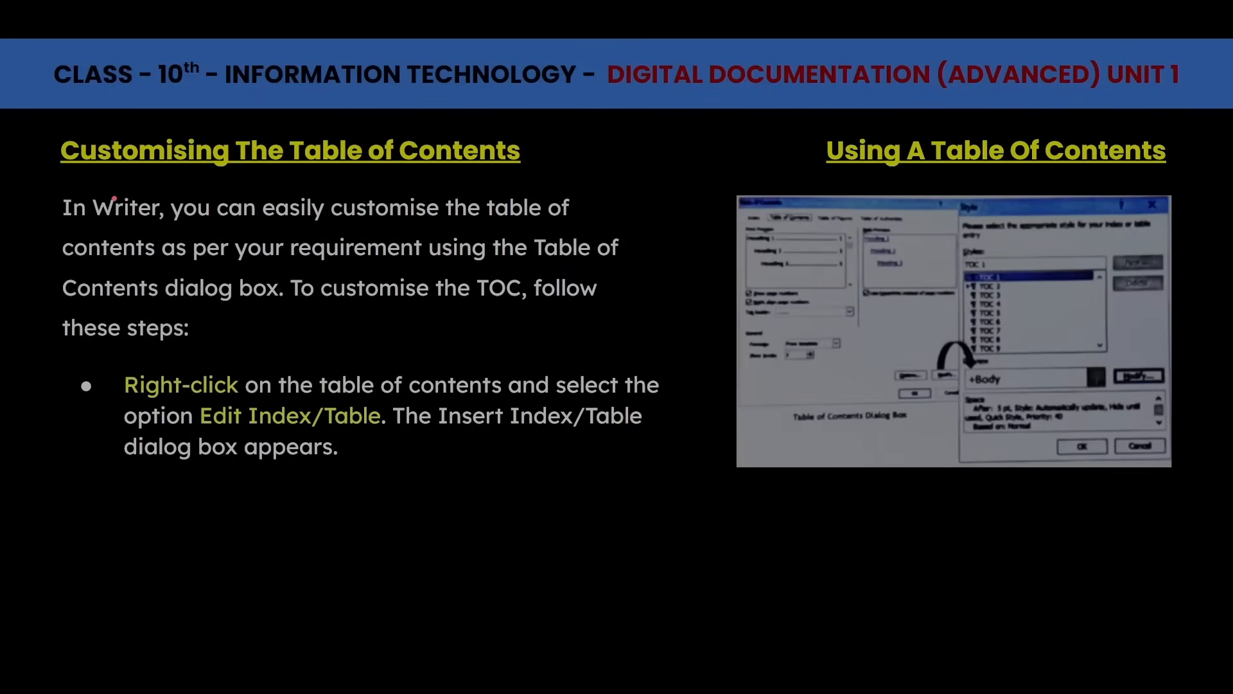
Step: Underline 'can easily customise the', 'per your requirement' and 'Right-click on' in red
left_click_drag(242, 221, 486, 230)
left_click_drag(183, 265, 368, 263)
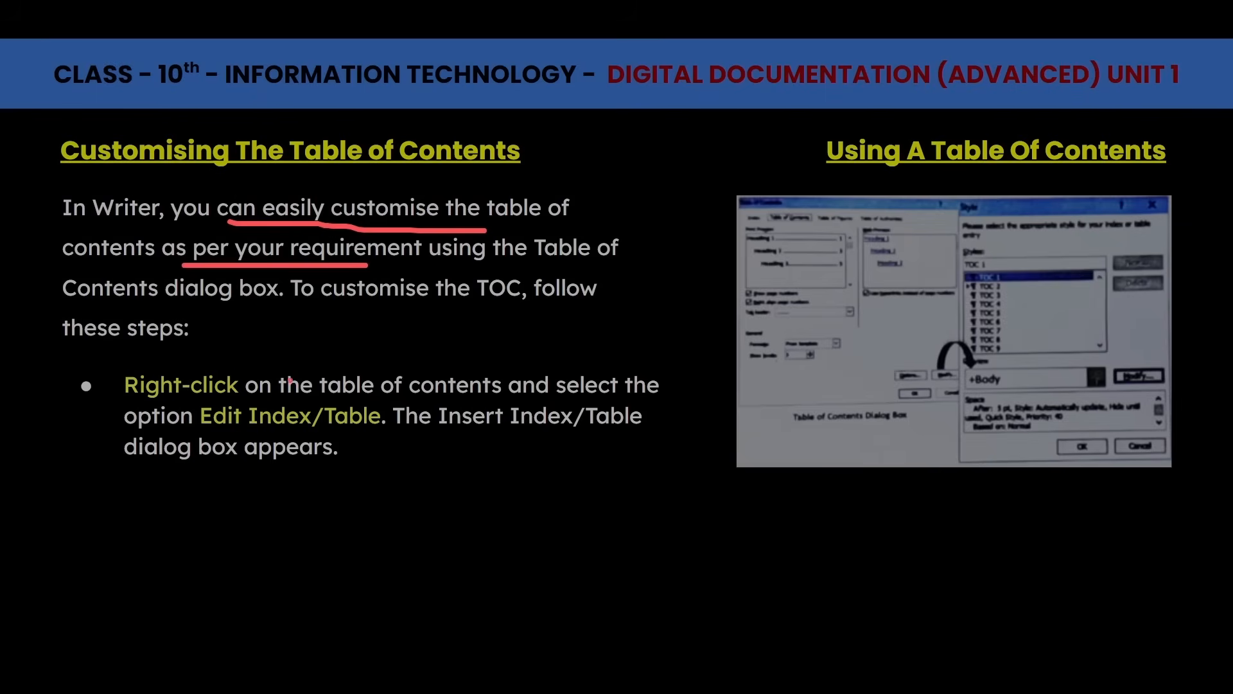
left_click_drag(134, 402, 302, 407)
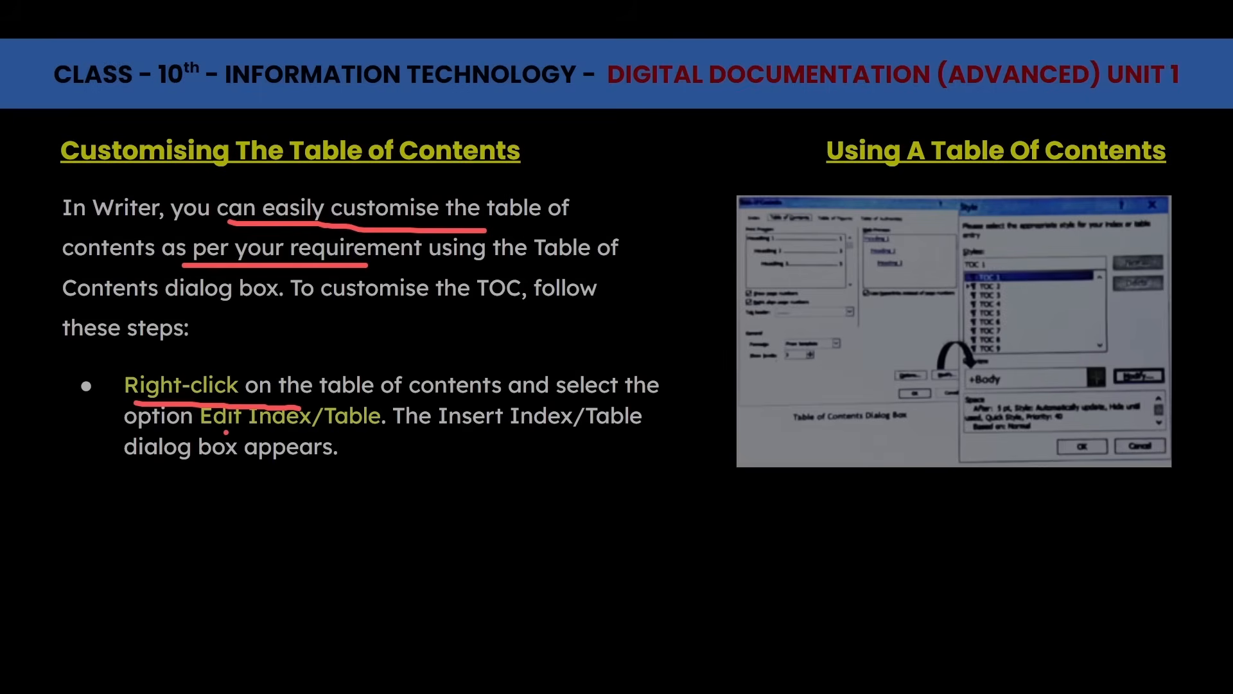
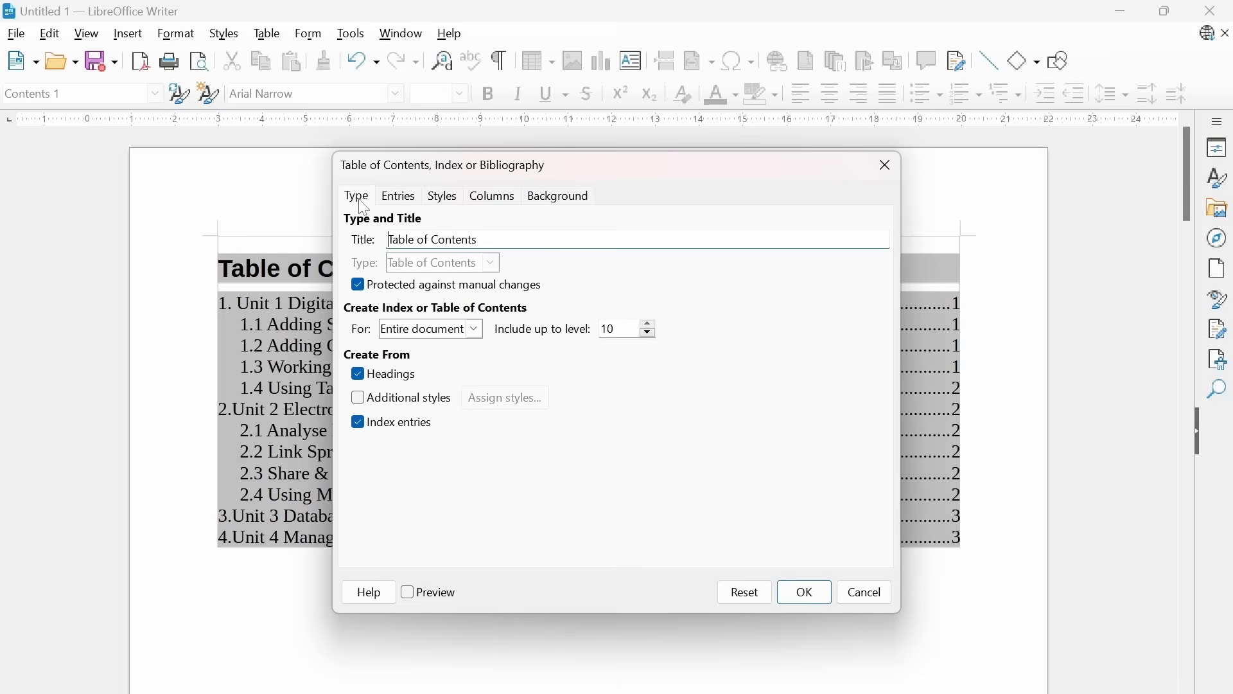
Step: Review the Entries, Styles, Columns and Background tabs, then return to the Type tab
left_click(399, 197)
left_click(443, 197)
left_click(493, 197)
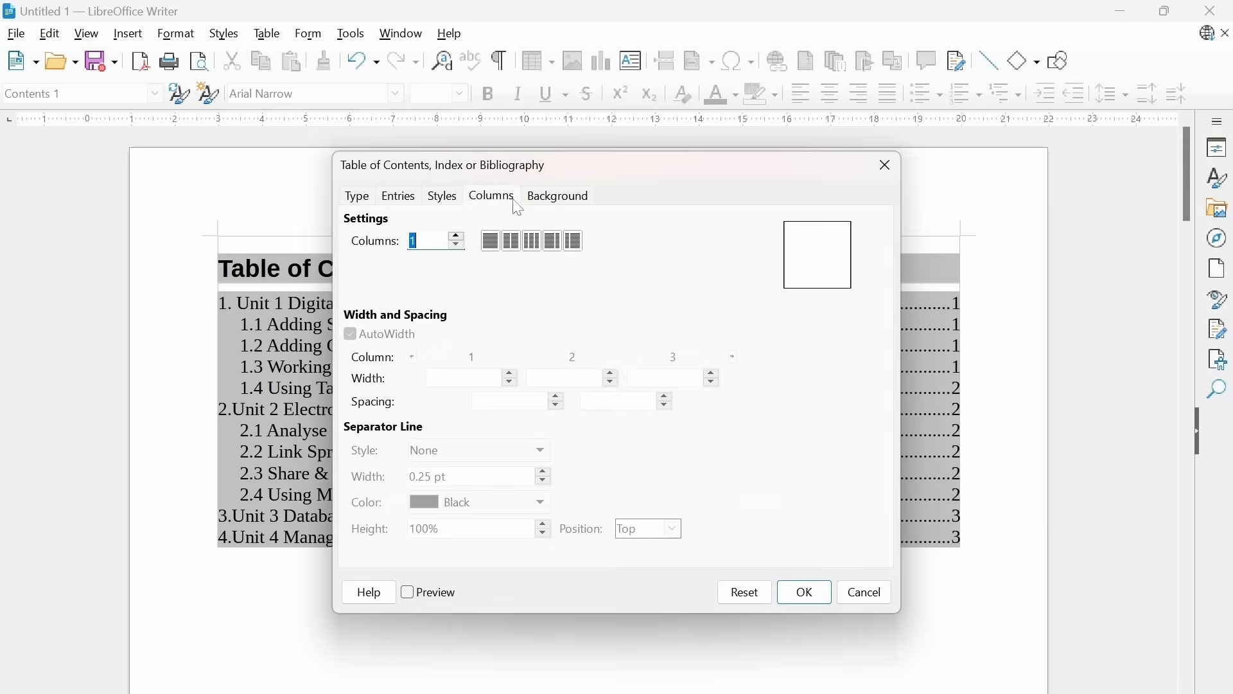
left_click(558, 197)
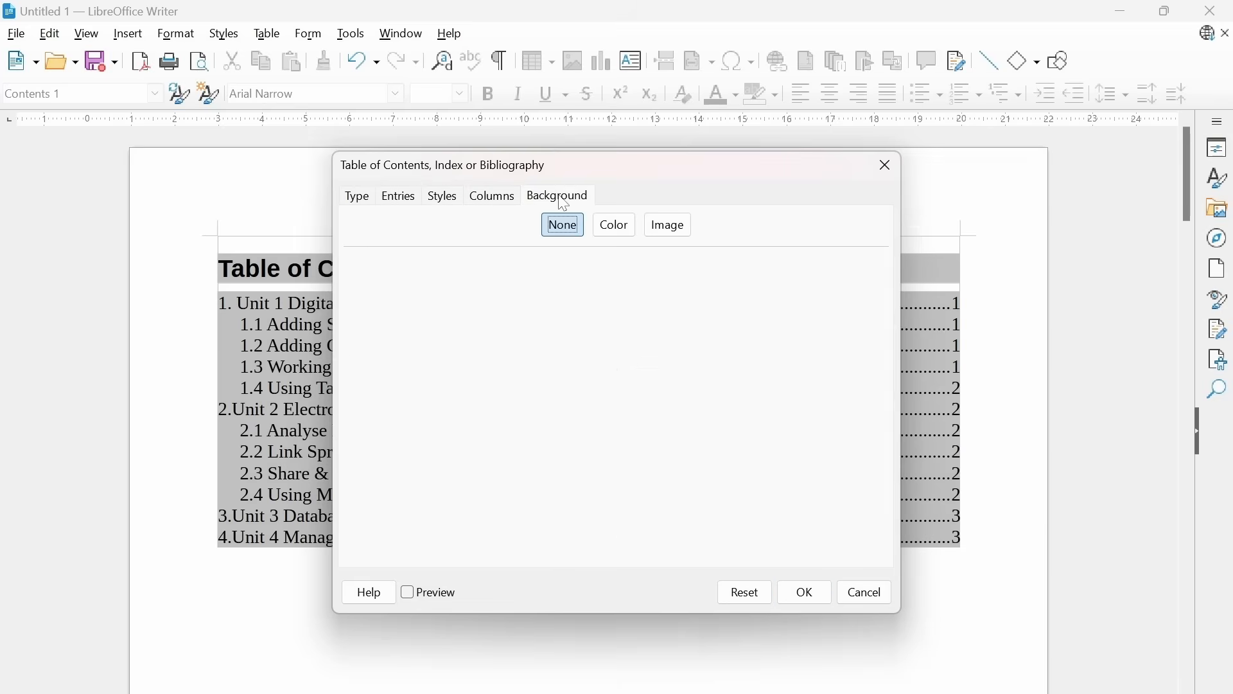
left_click(362, 203)
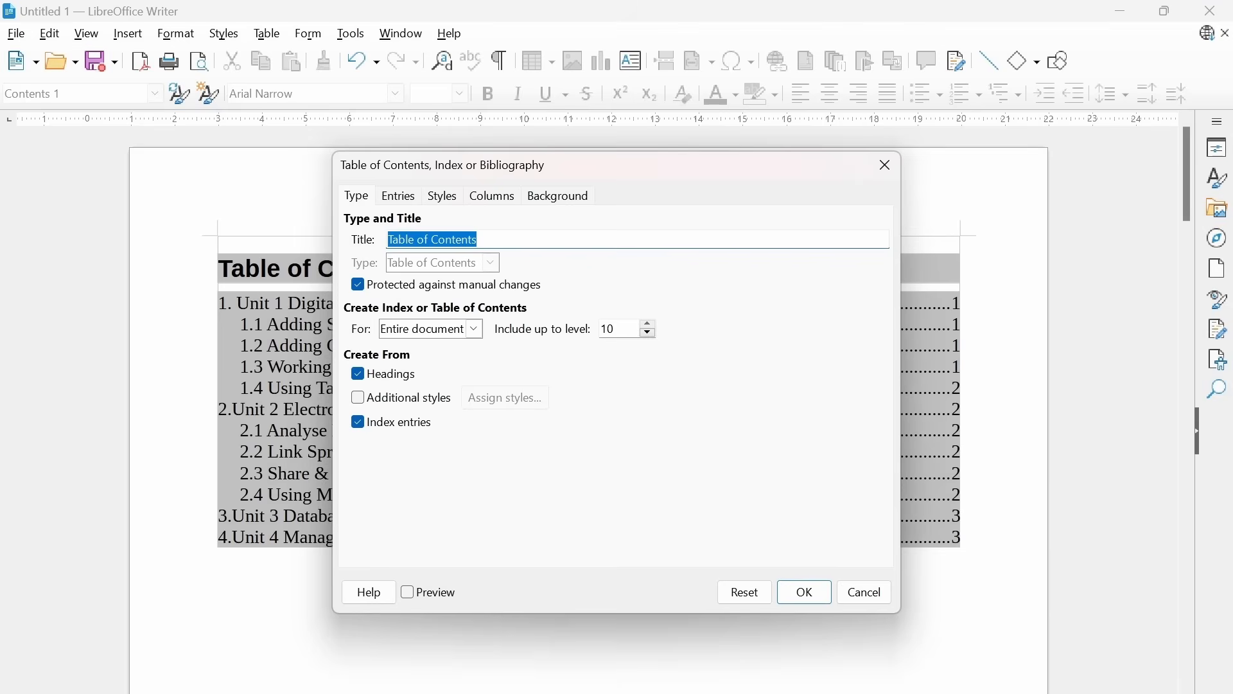
Step: Replace the contents title with 'Information Tecnology Part B Contents' and apply it
key("End")
key("ctrl+shift+Left")
key("ctrl+shift+Left")
key("ctrl+shift+Left")
type("In")
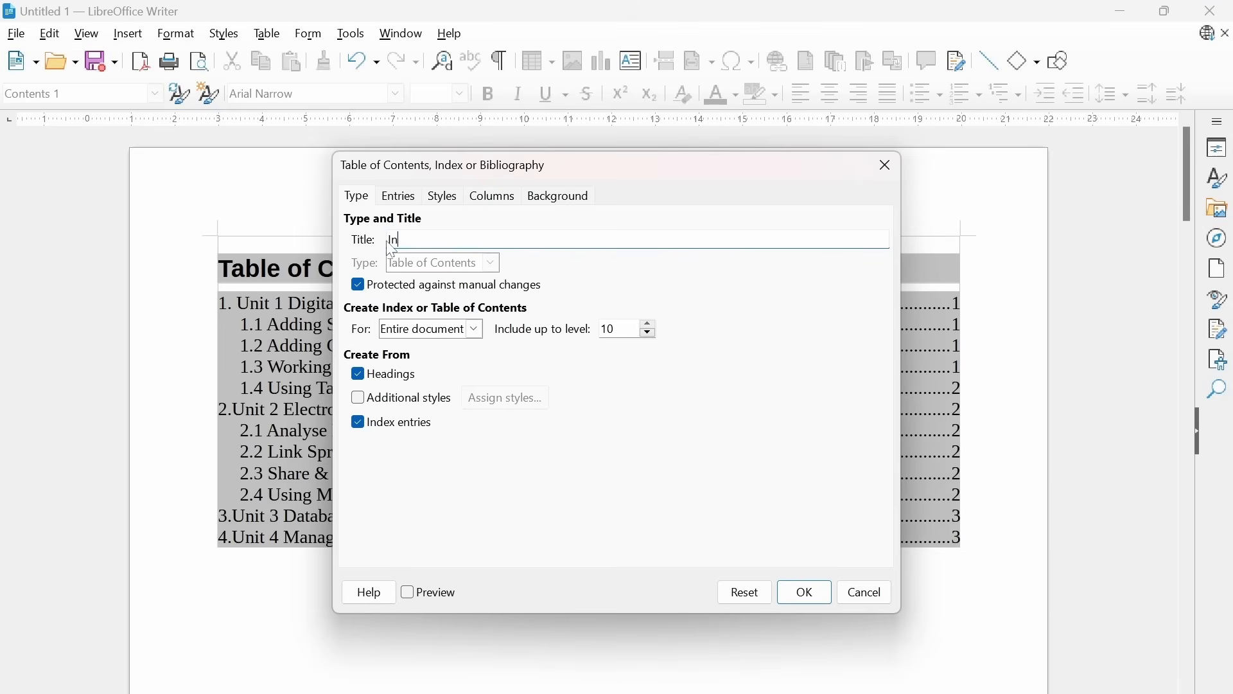
type("formation Tecnology Part B")
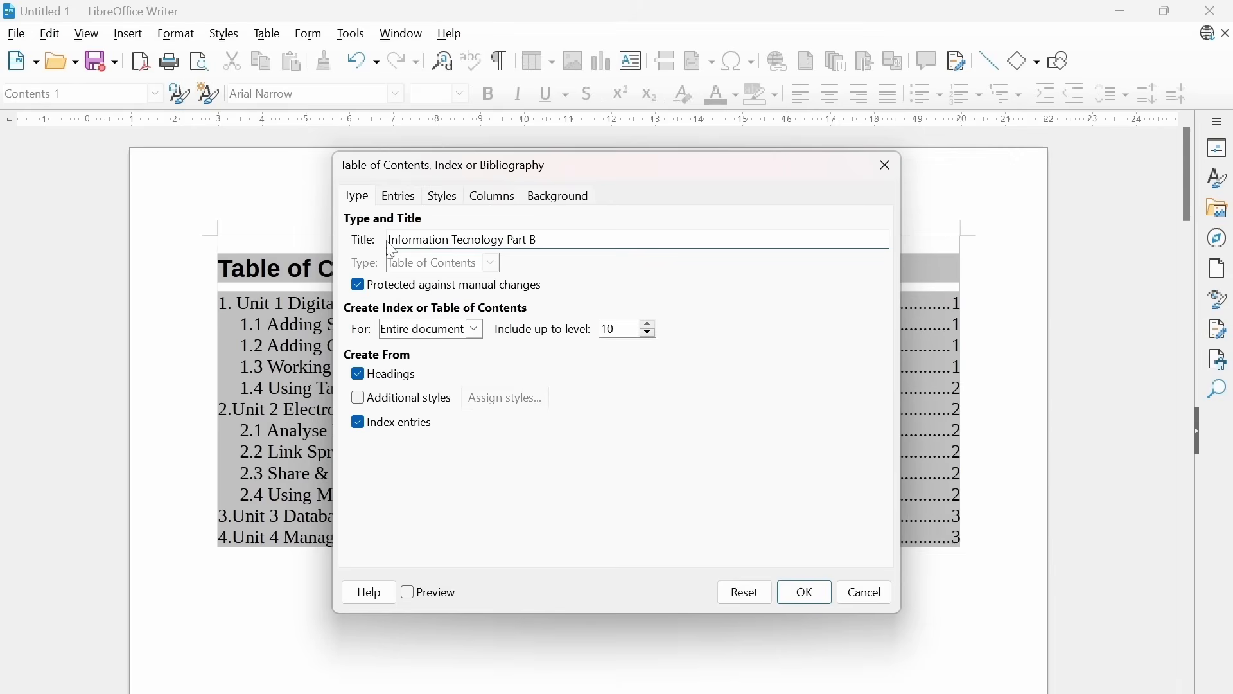
type(" Contents")
left_click(821, 600)
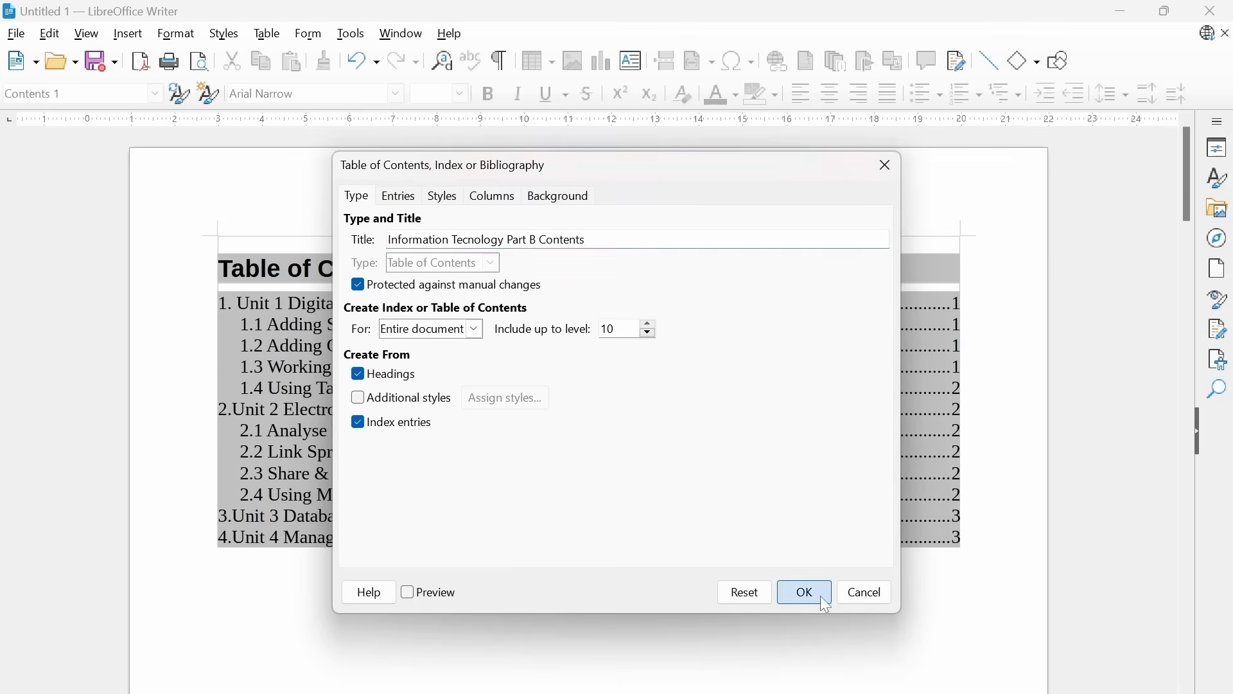
left_click(482, 269)
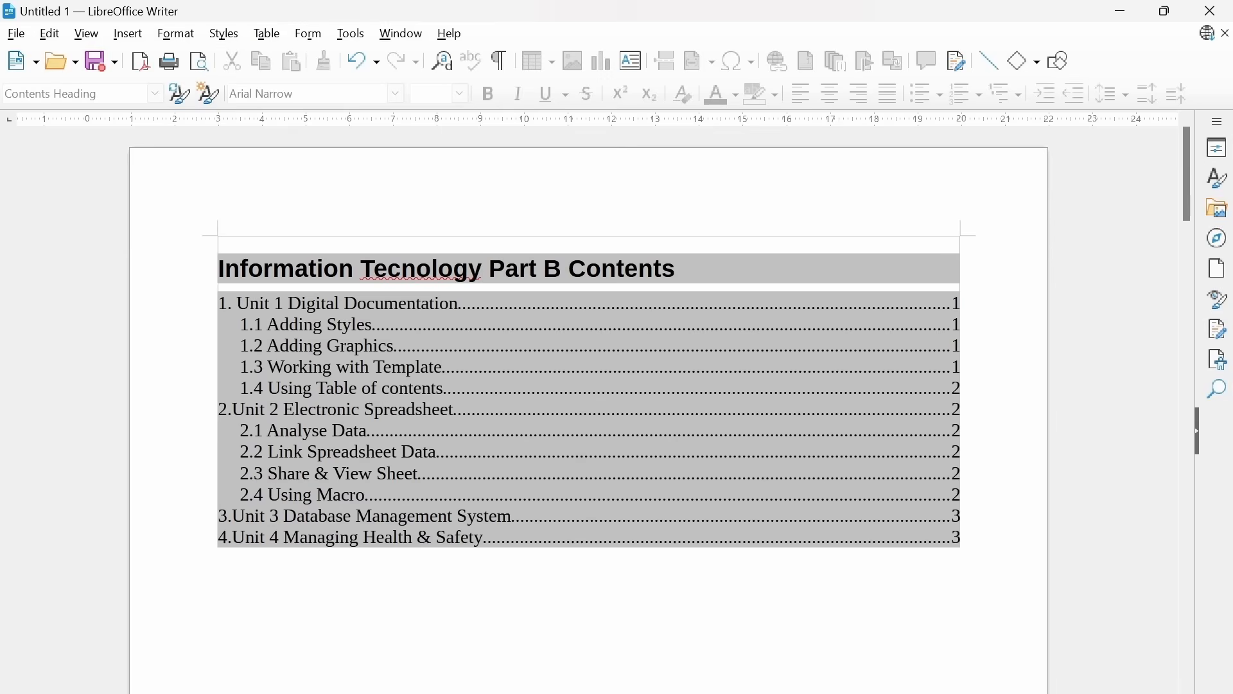
left_click_drag(219, 268, 676, 268)
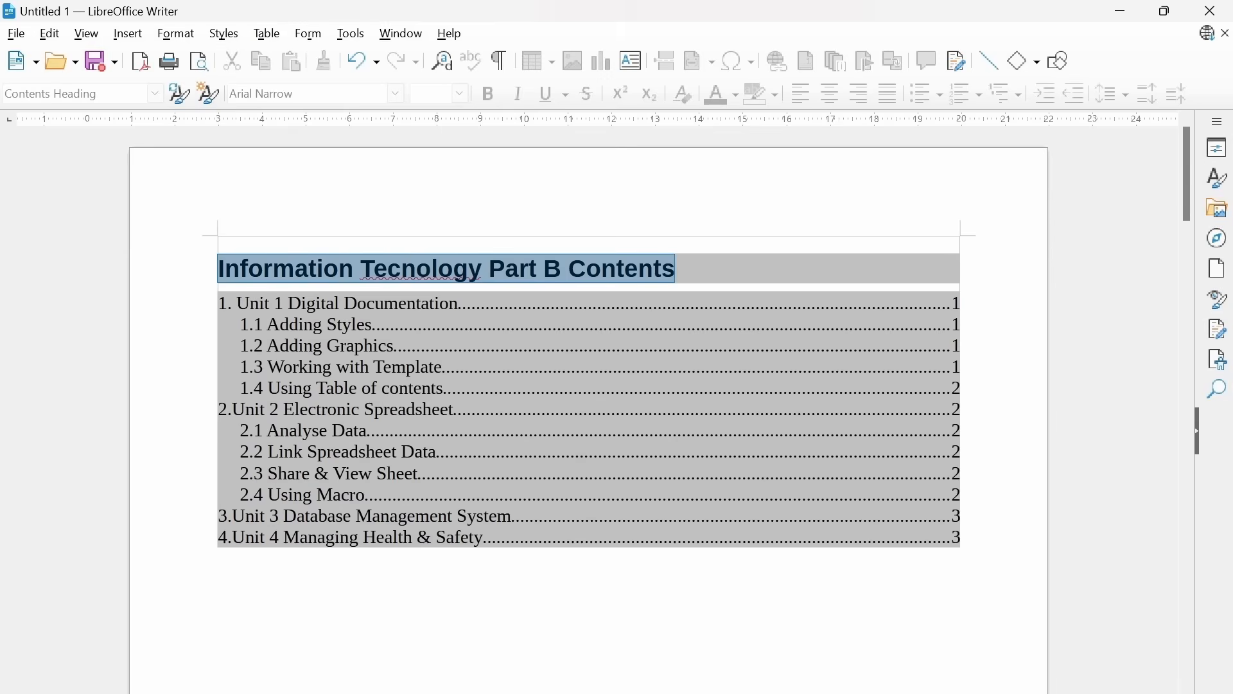
Step: Reopen the index settings and insert the missing 'h' so the title reads 'Technology'
left_click(416, 269)
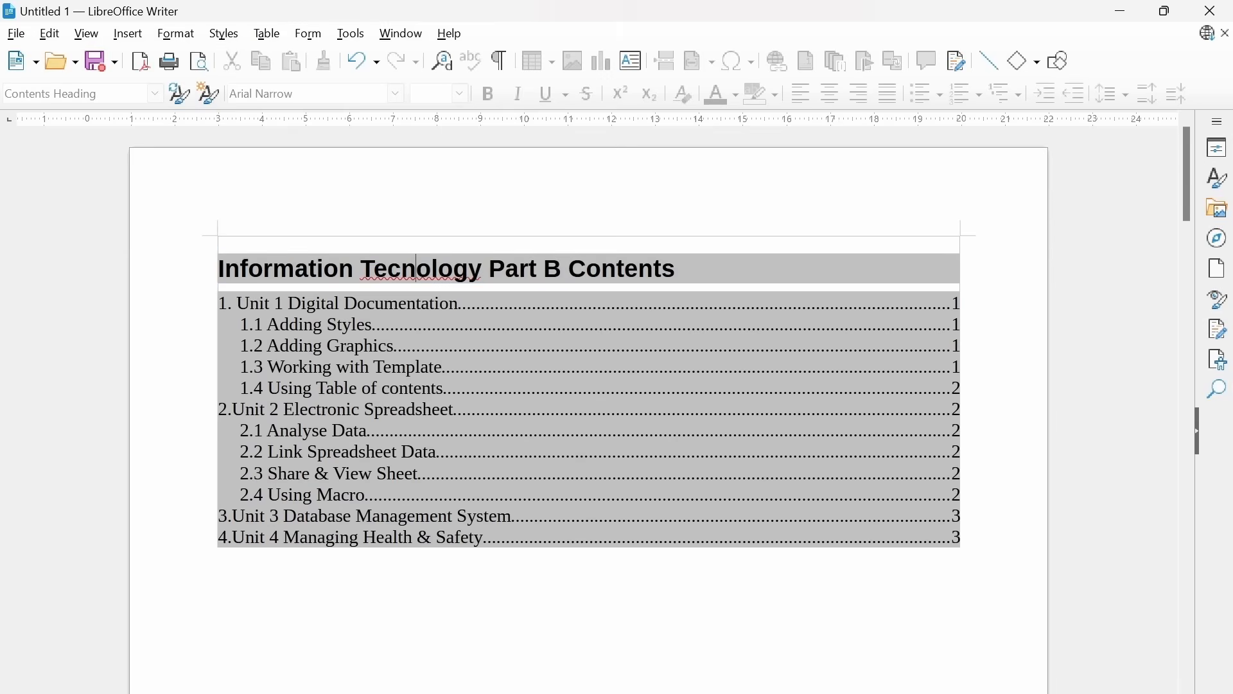
left_click_drag(676, 268, 219, 270)
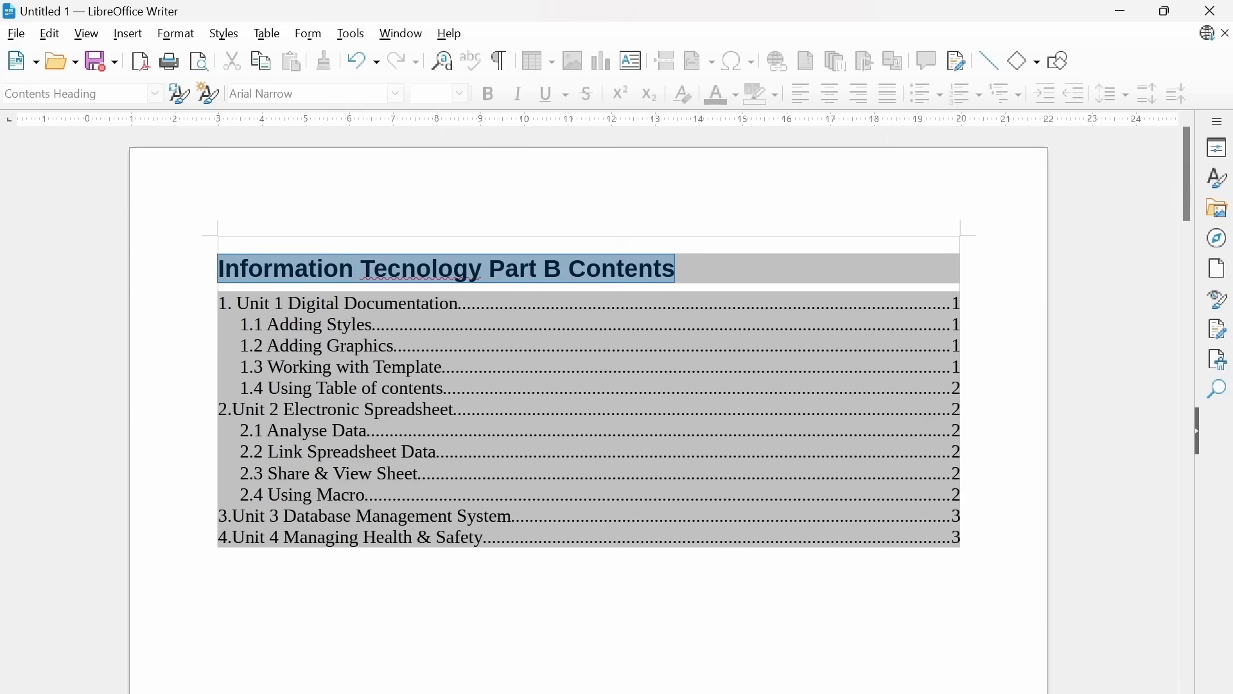
right_click(425, 350)
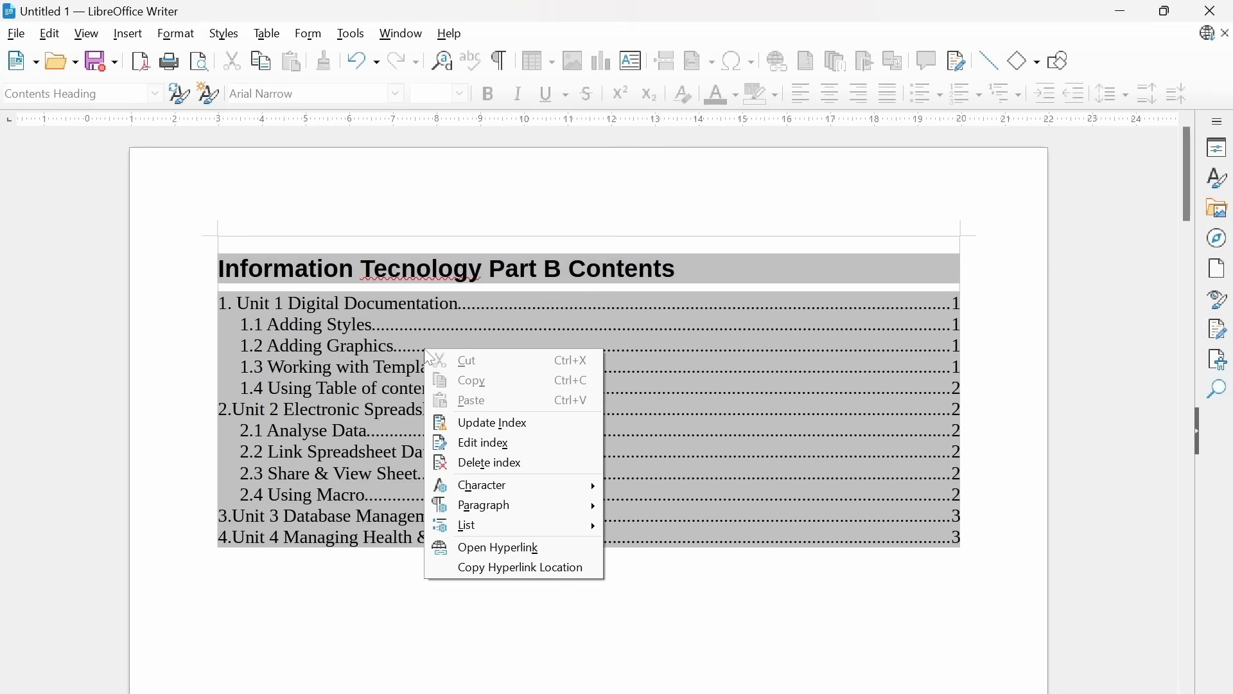
left_click(498, 443)
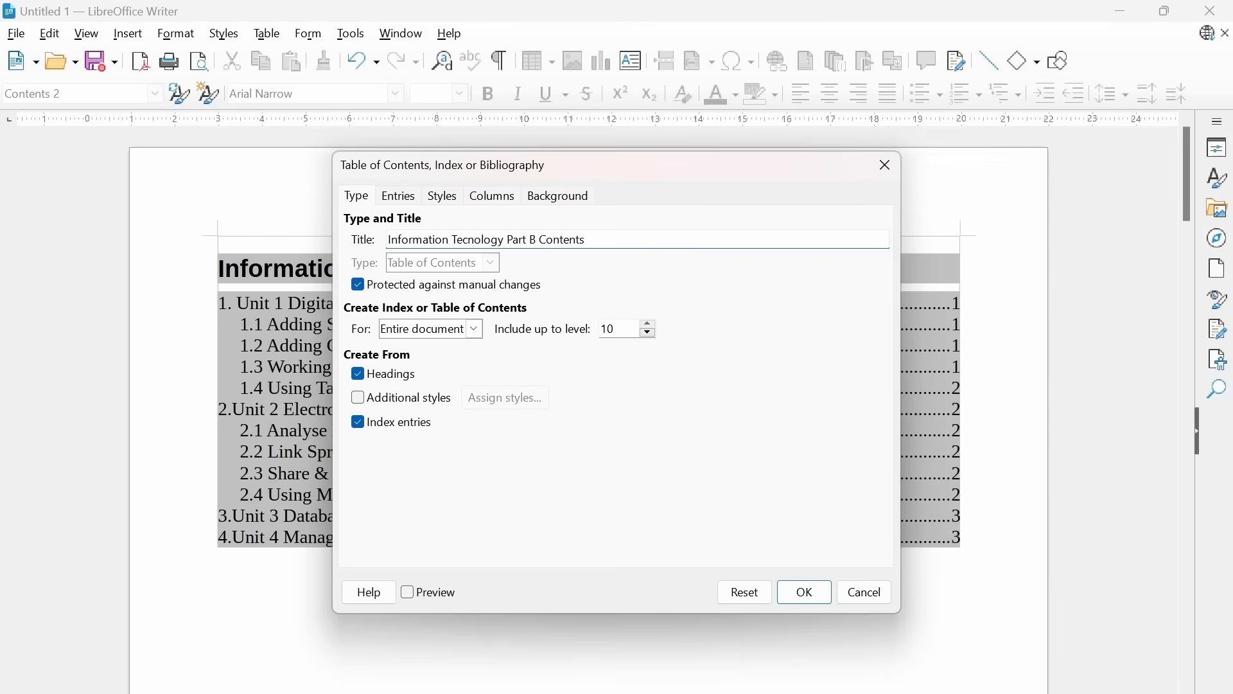
left_click(476, 240)
type("h")
Step: Keep Entire document scope, leave Additional styles off, and apply the corrected title
left_click(475, 329)
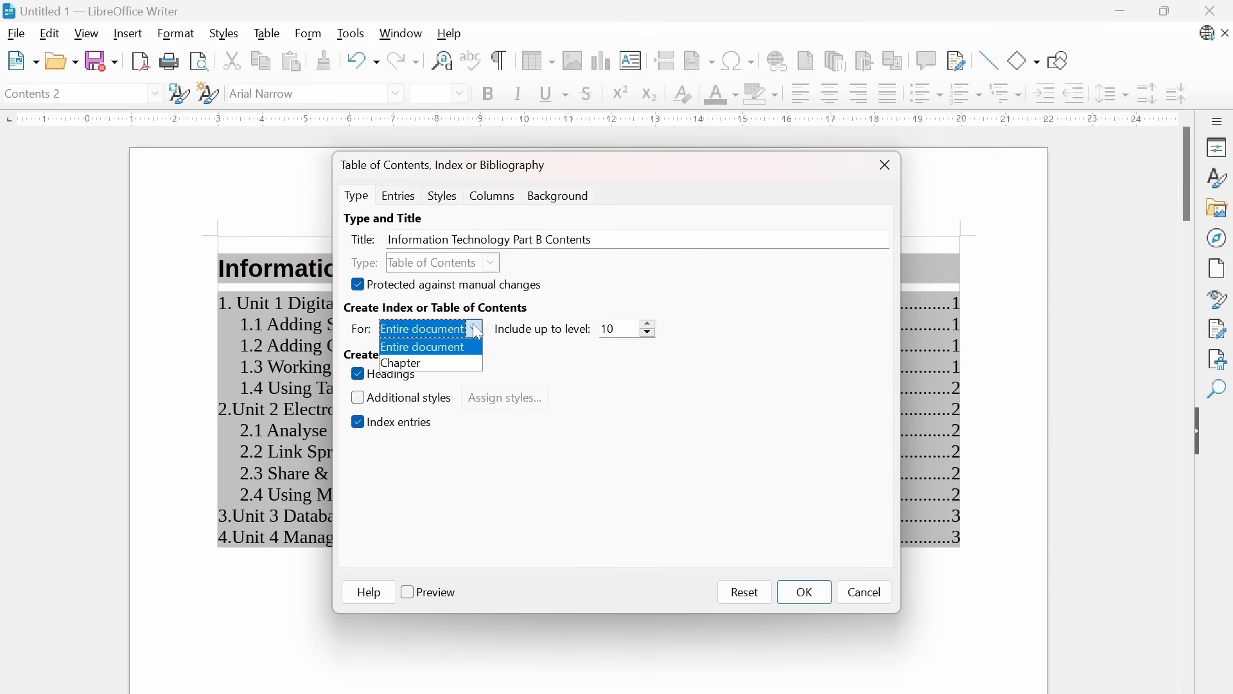
left_click(435, 347)
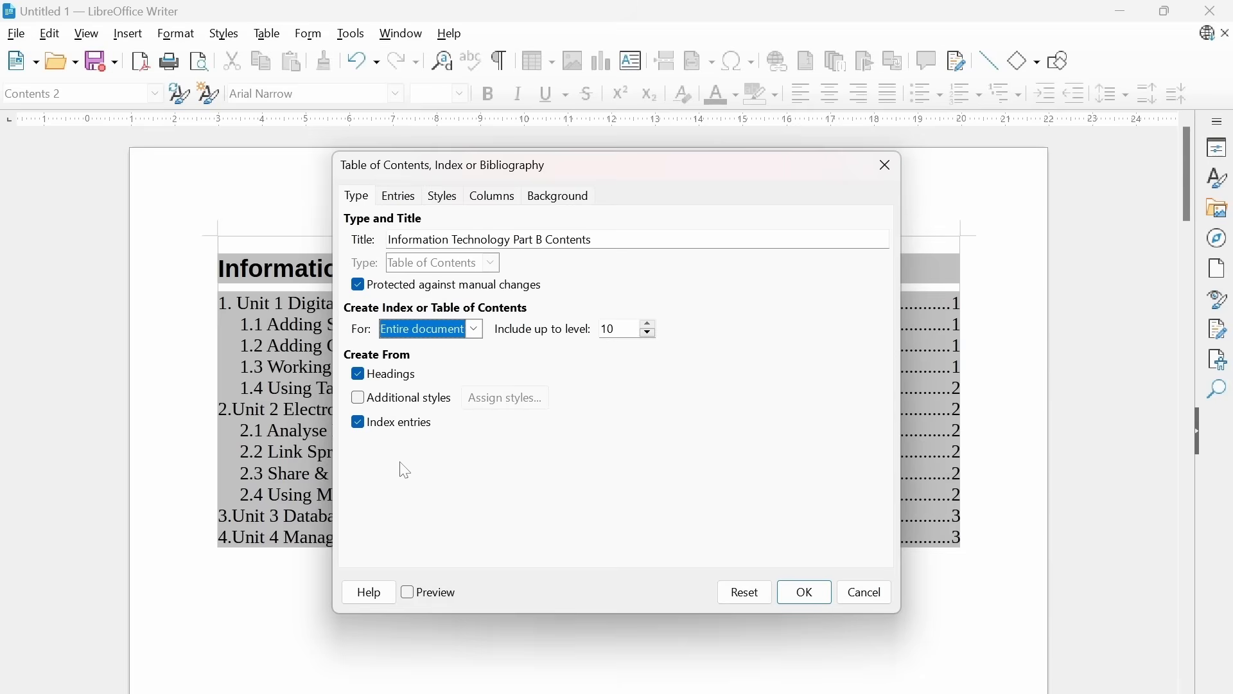
left_click(358, 398)
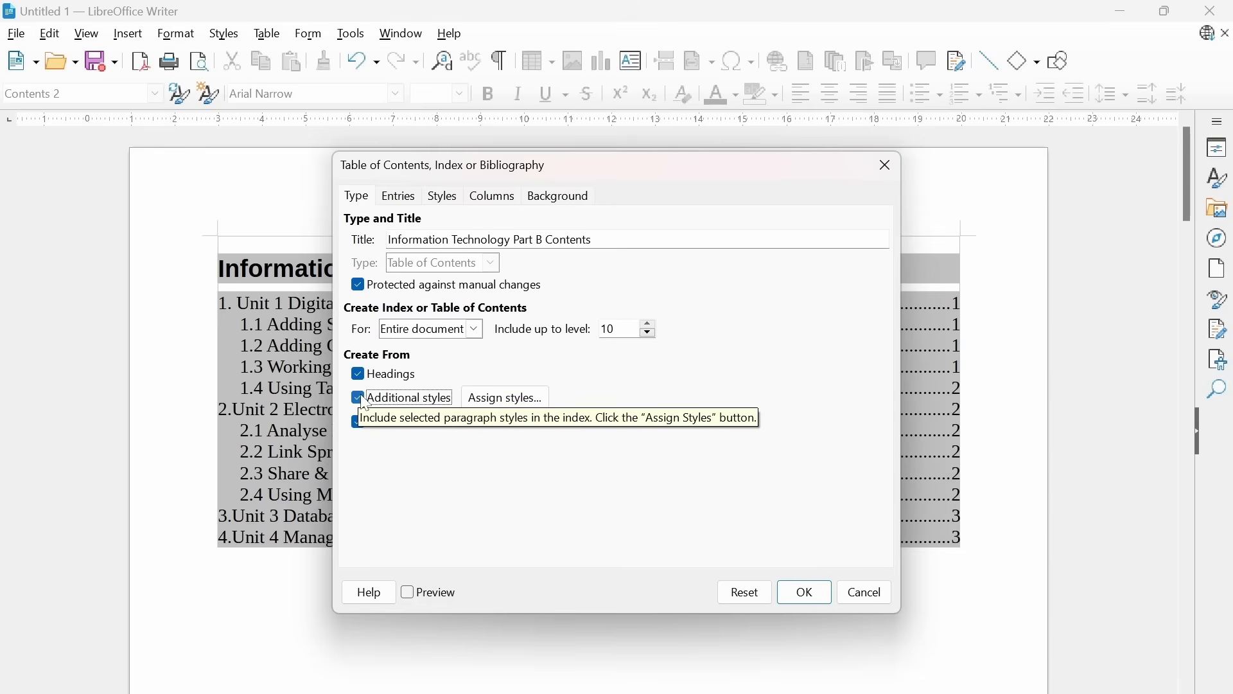
left_click(505, 397)
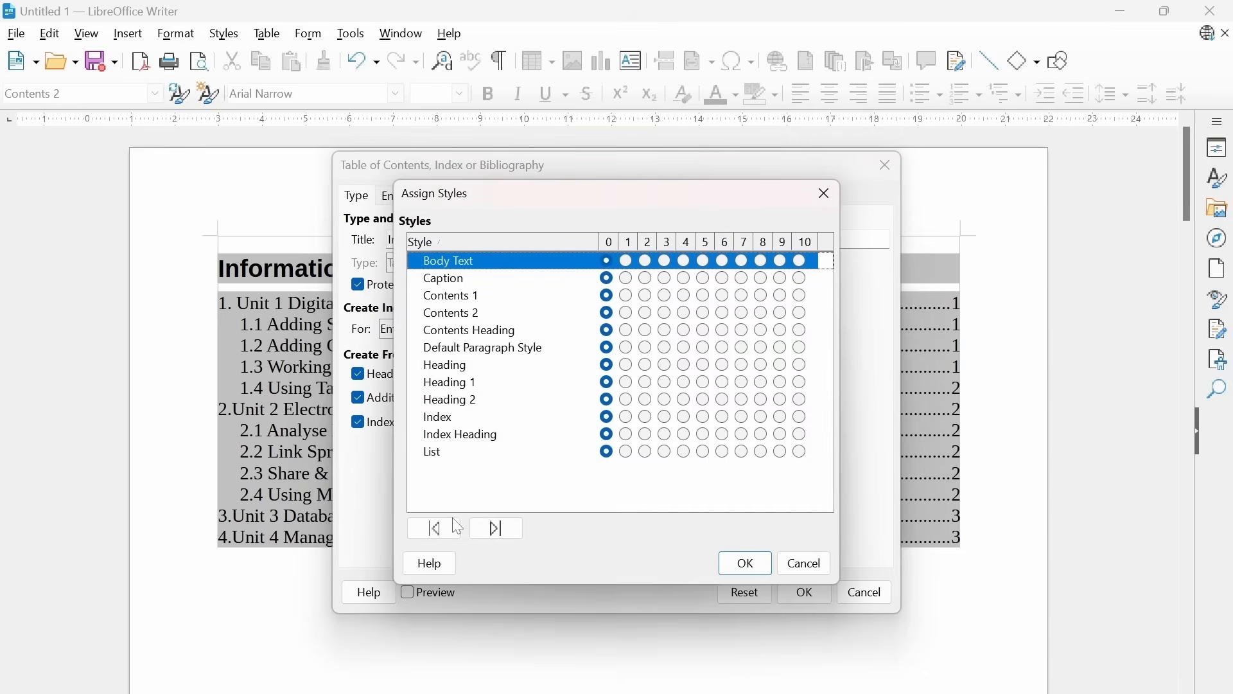
left_click(806, 566)
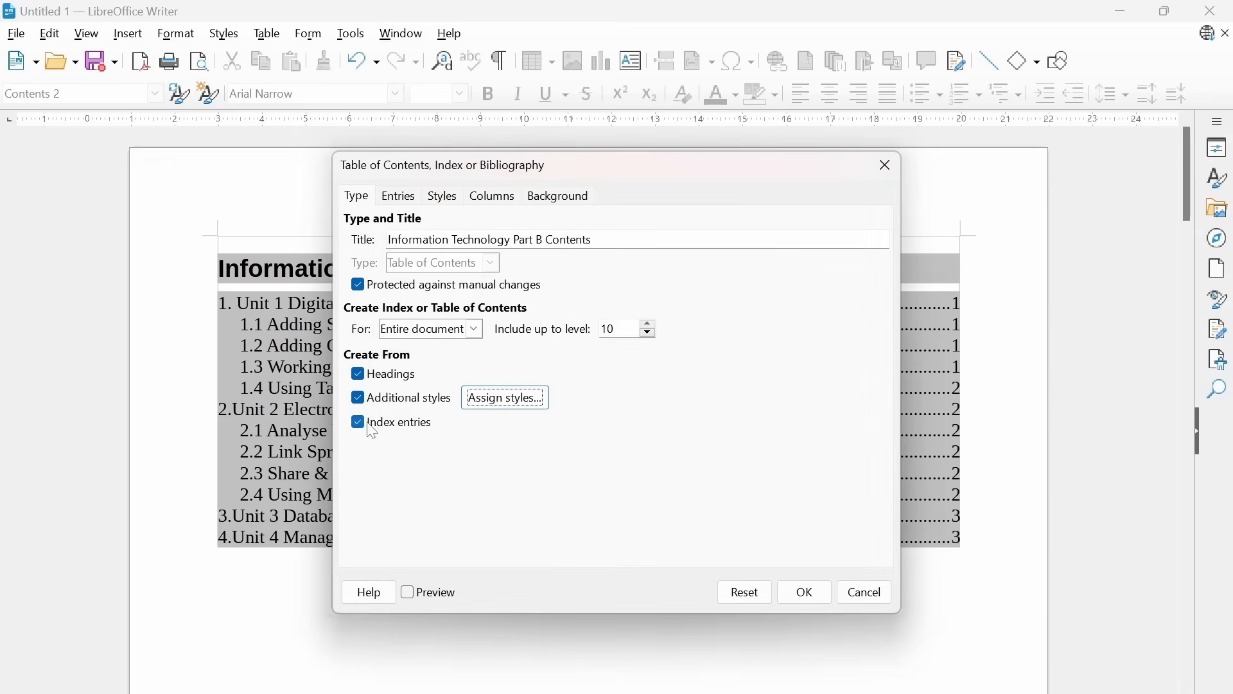
left_click(358, 398)
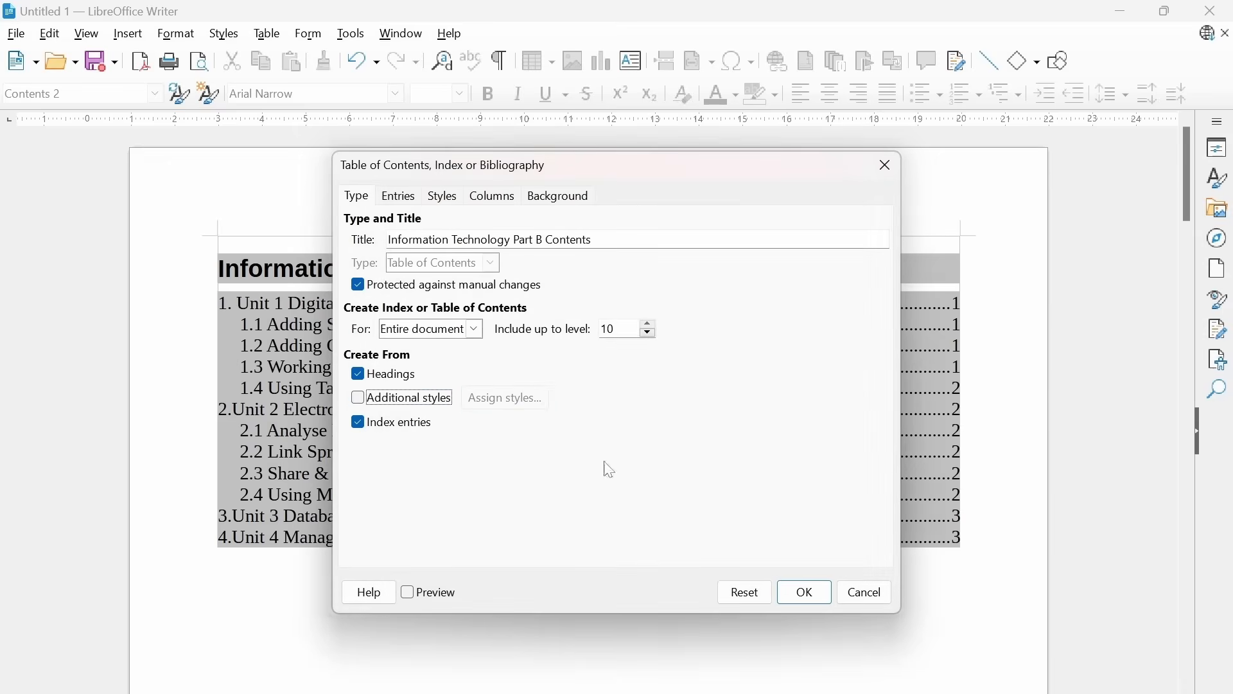
left_click(807, 595)
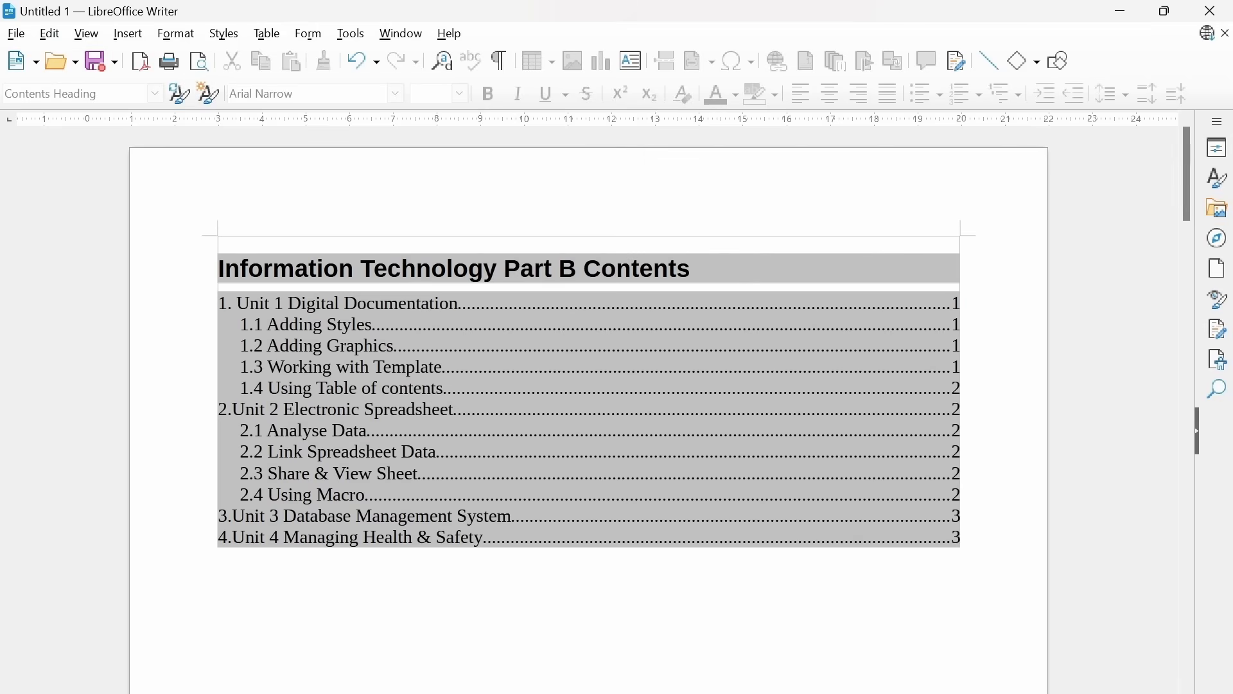
left_click_drag(219, 269, 691, 269)
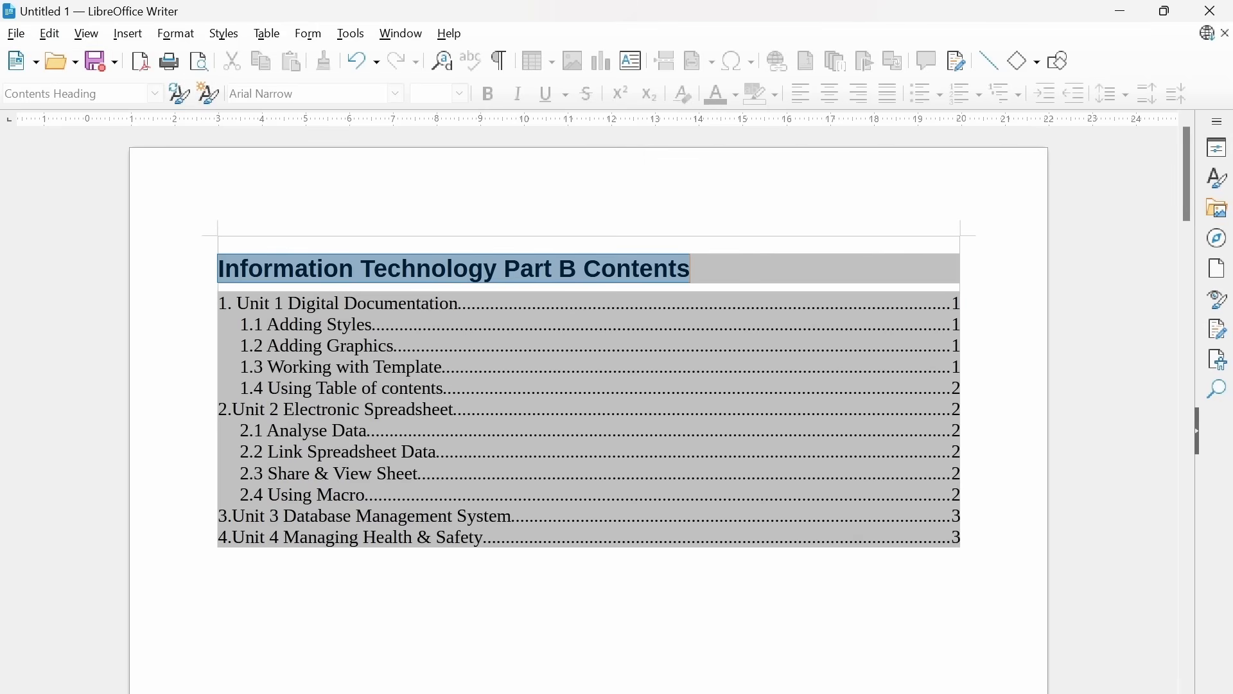
right_click(525, 344)
left_click(607, 438)
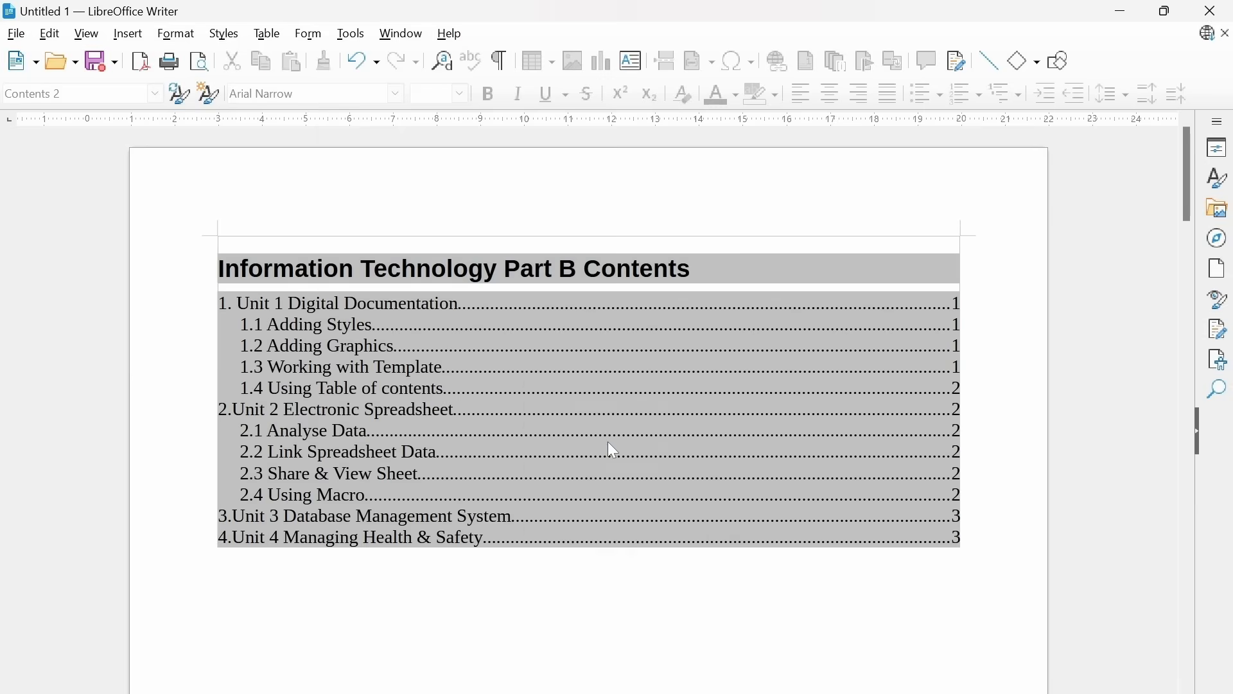
left_click(400, 198)
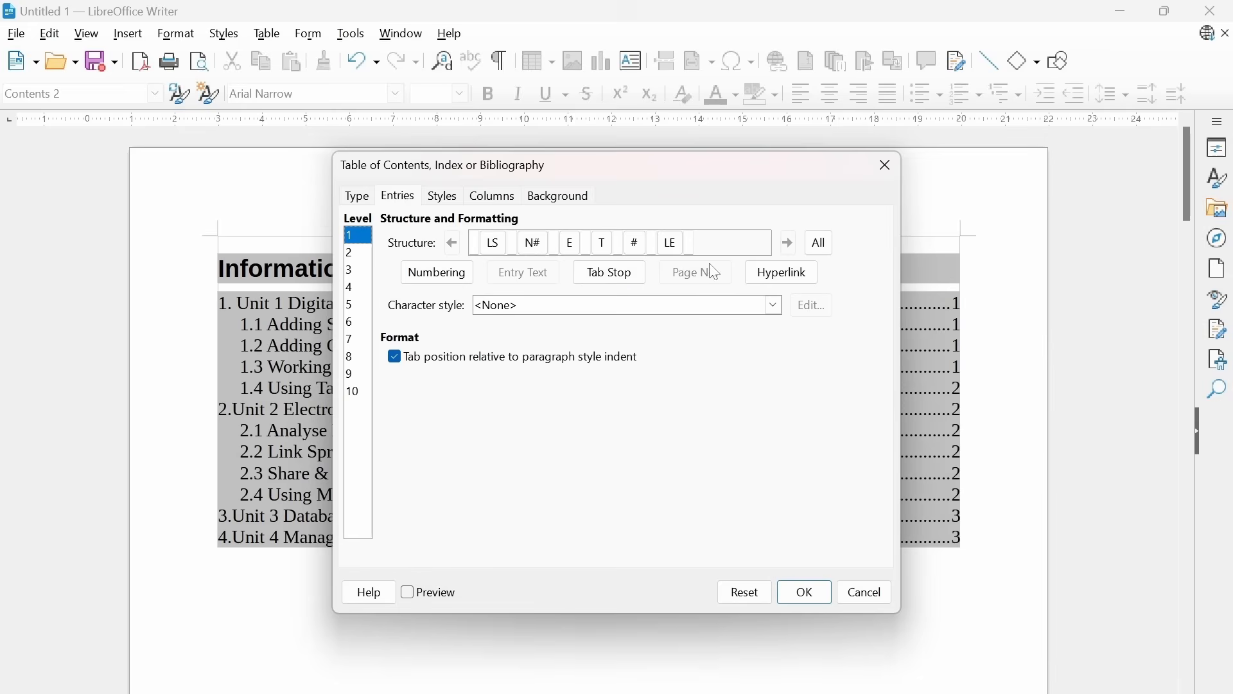
left_click(453, 281)
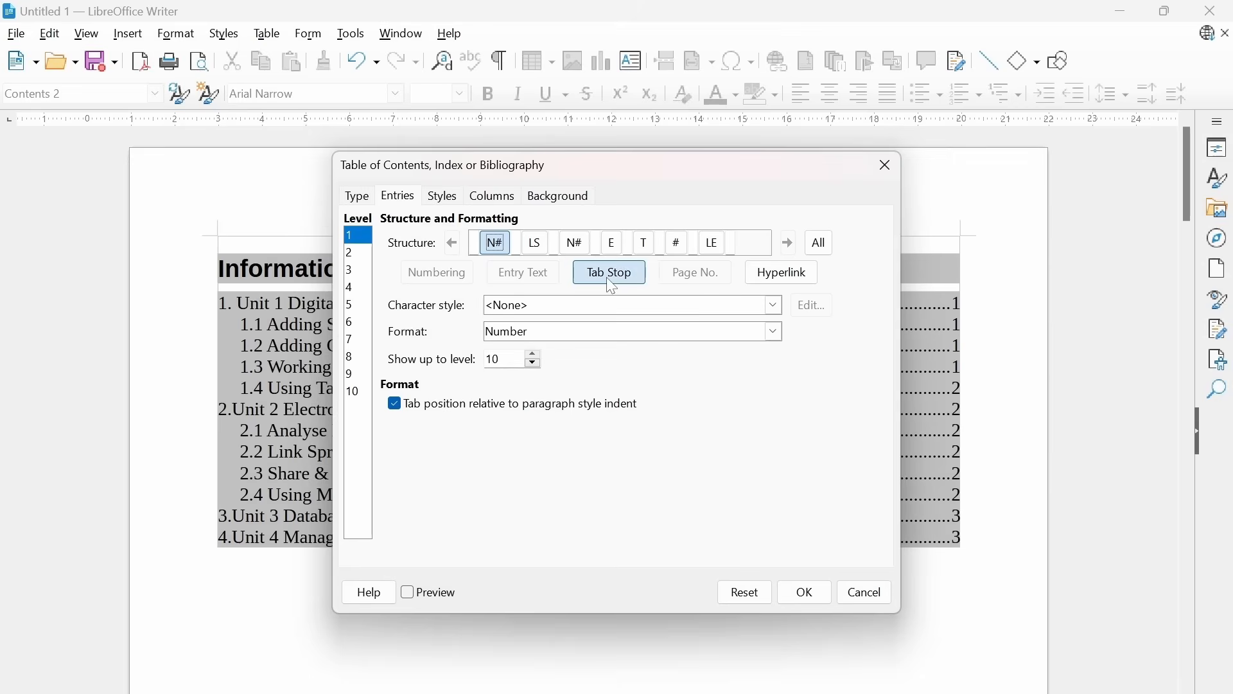
left_click(606, 274)
left_click(797, 281)
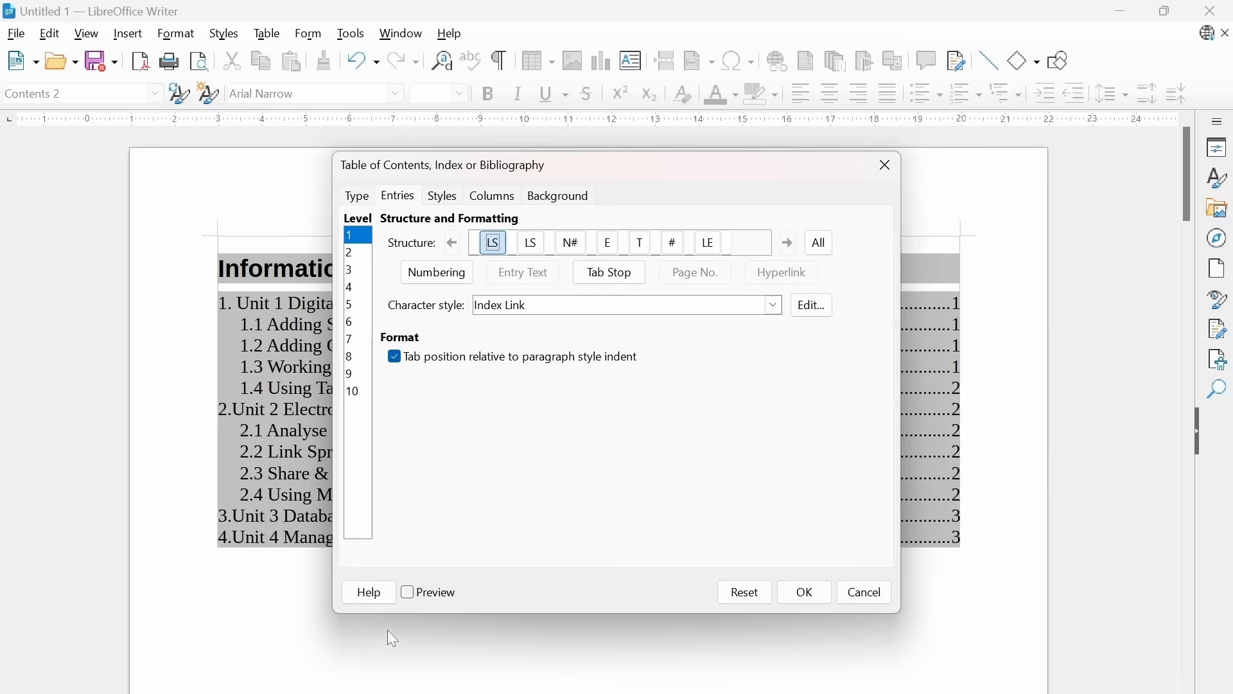
left_click(887, 165)
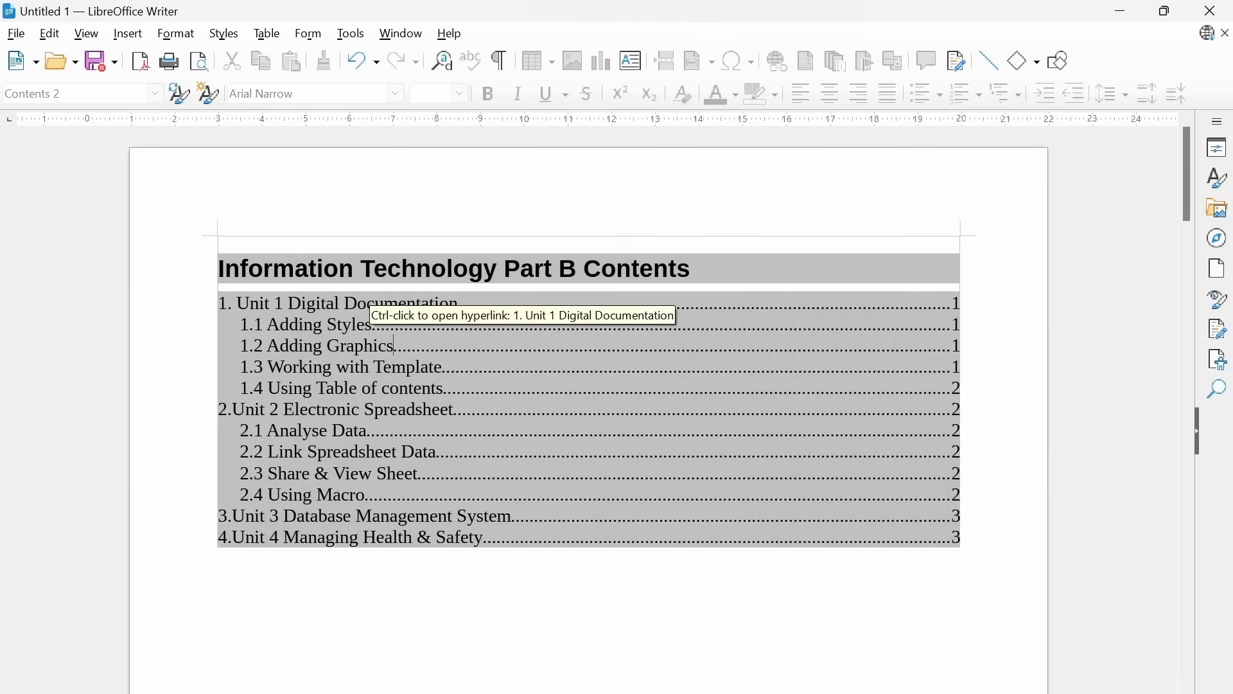
scroll(385, 360, "down", 6)
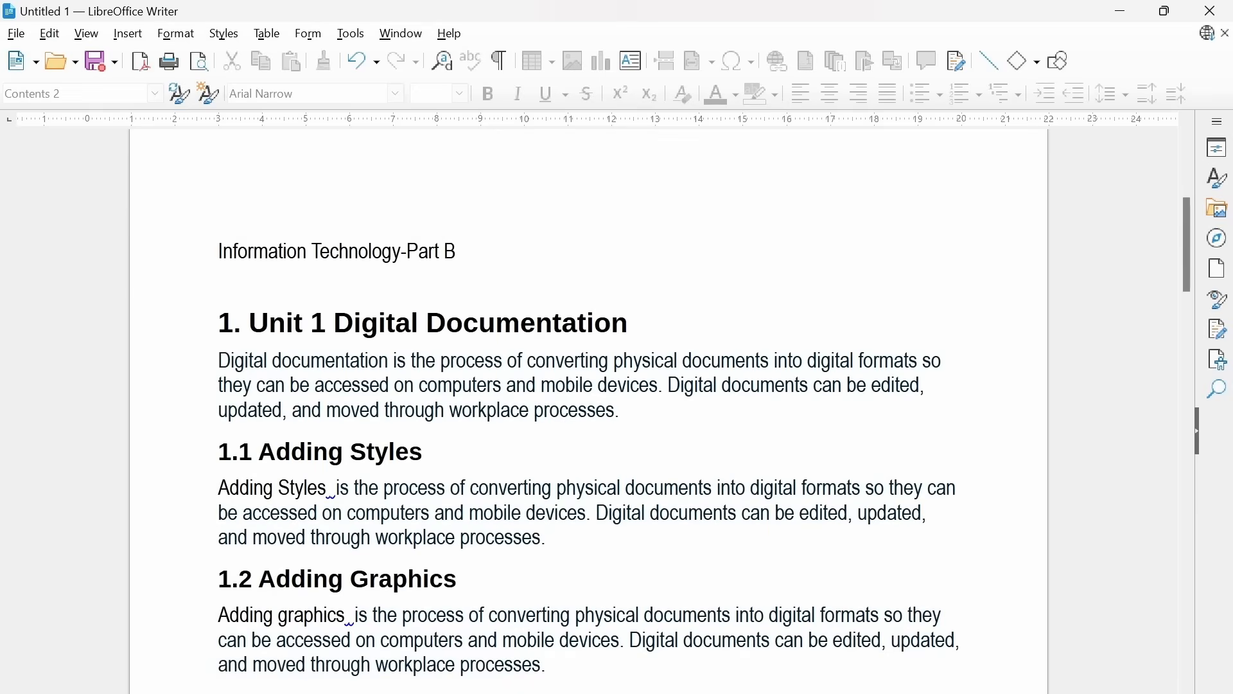
scroll(395, 345, "up", 6)
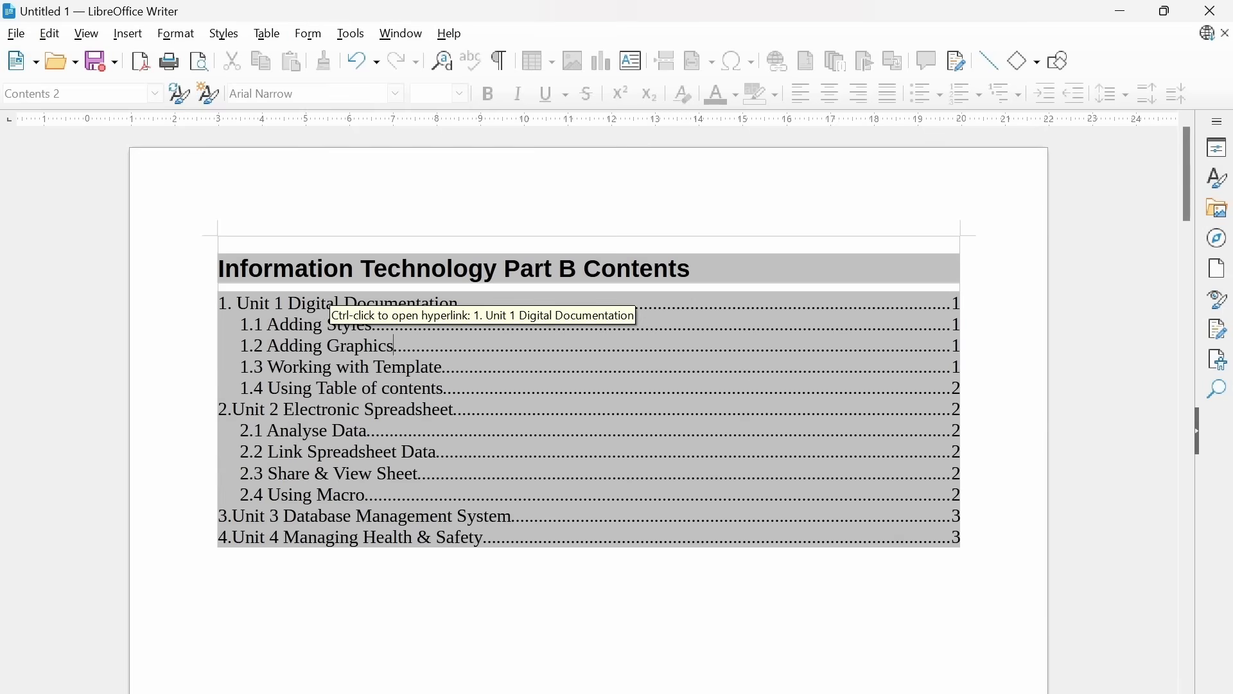
scroll(360, 340, "up", 3)
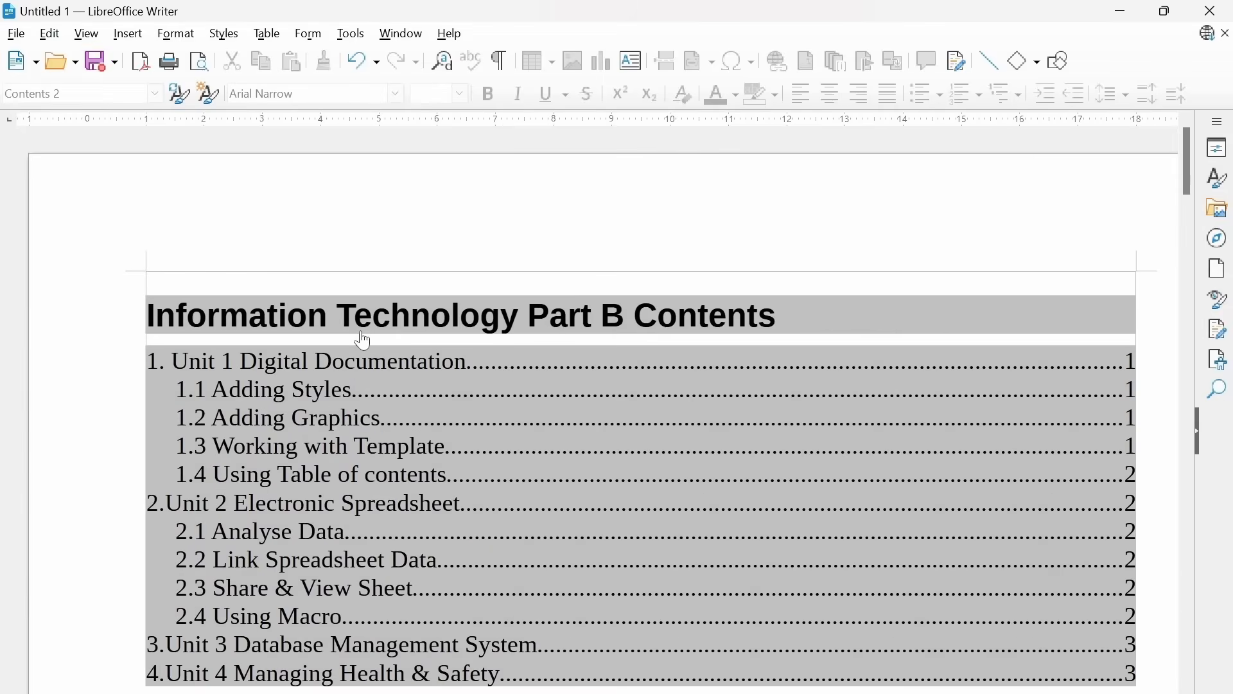
scroll(363, 339, "up", 1)
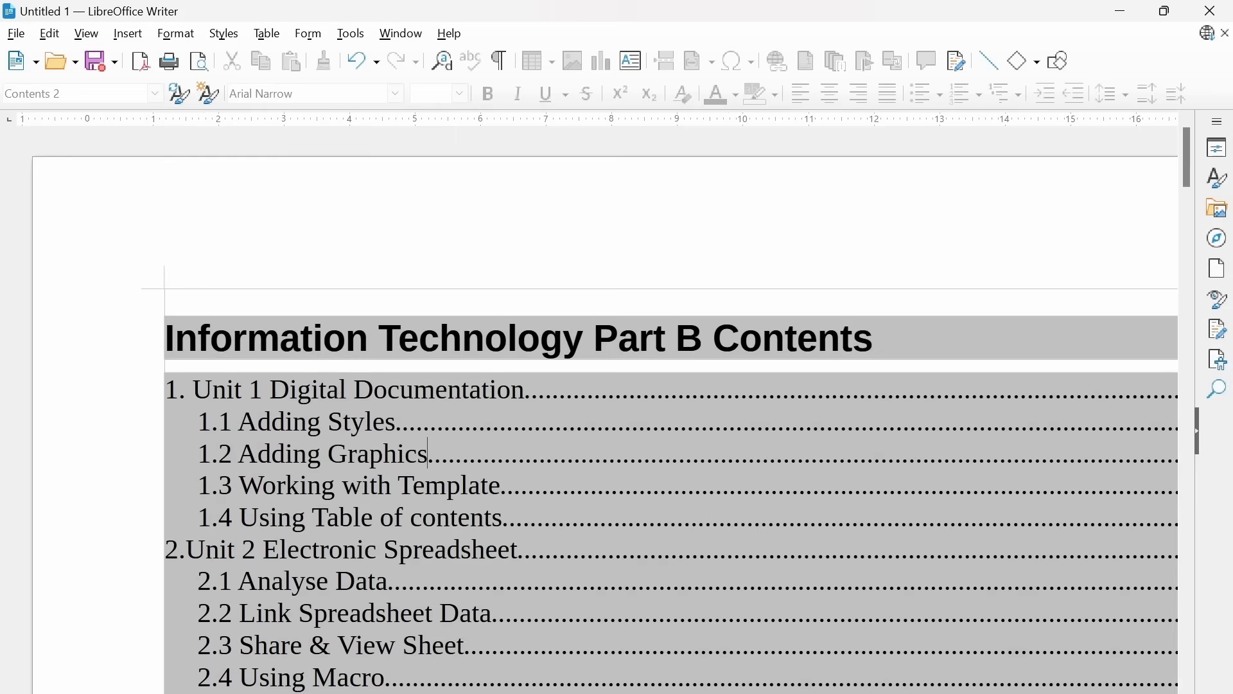
scroll(671, 411, "down", 3)
scroll(331, 244, "down", 3)
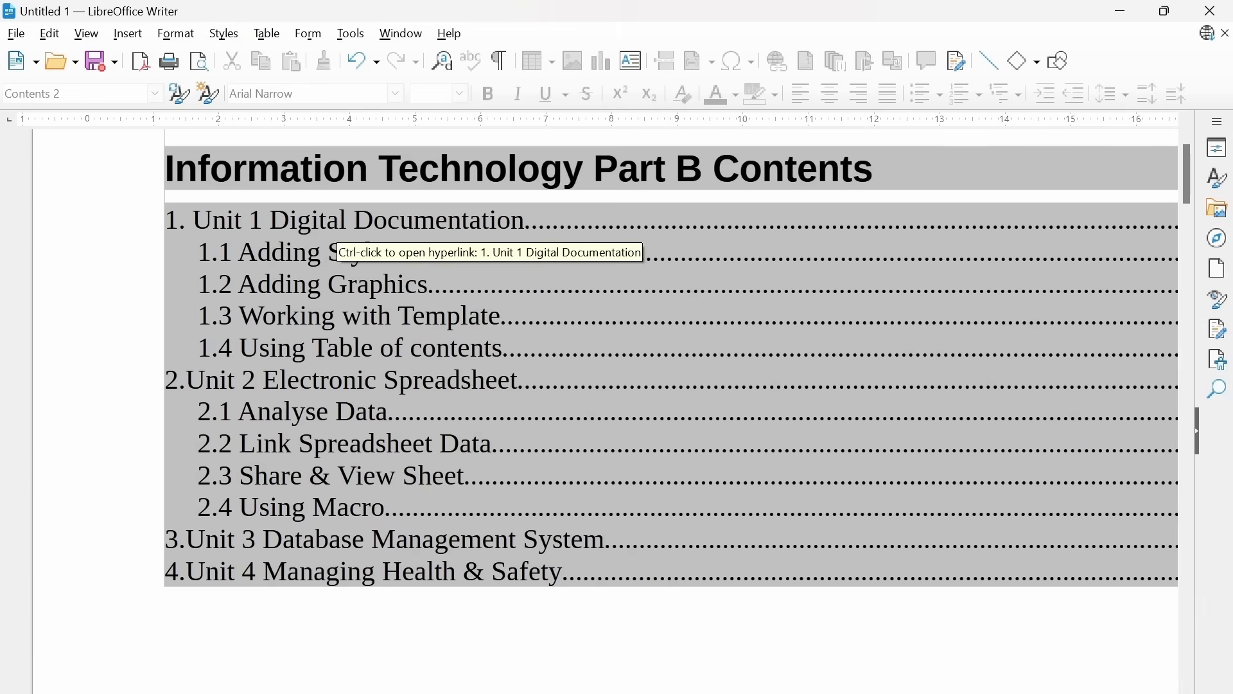
left_click(281, 219, "ctrl")
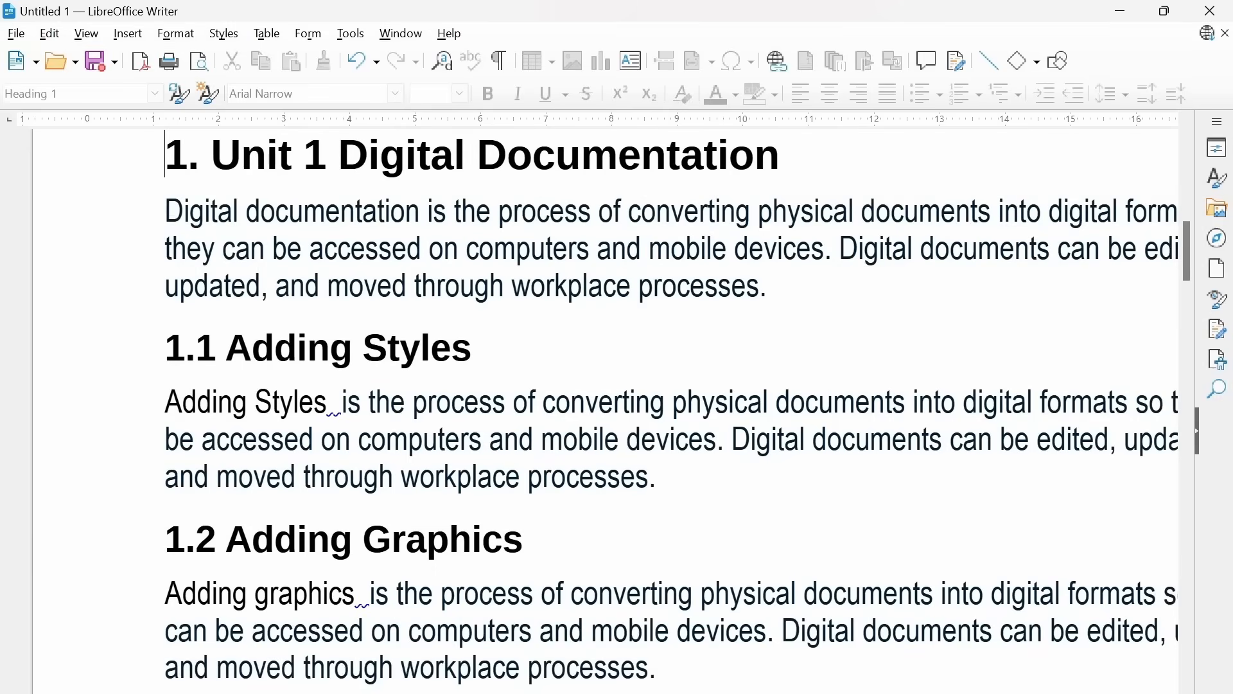
scroll(270, 383, "up", 10)
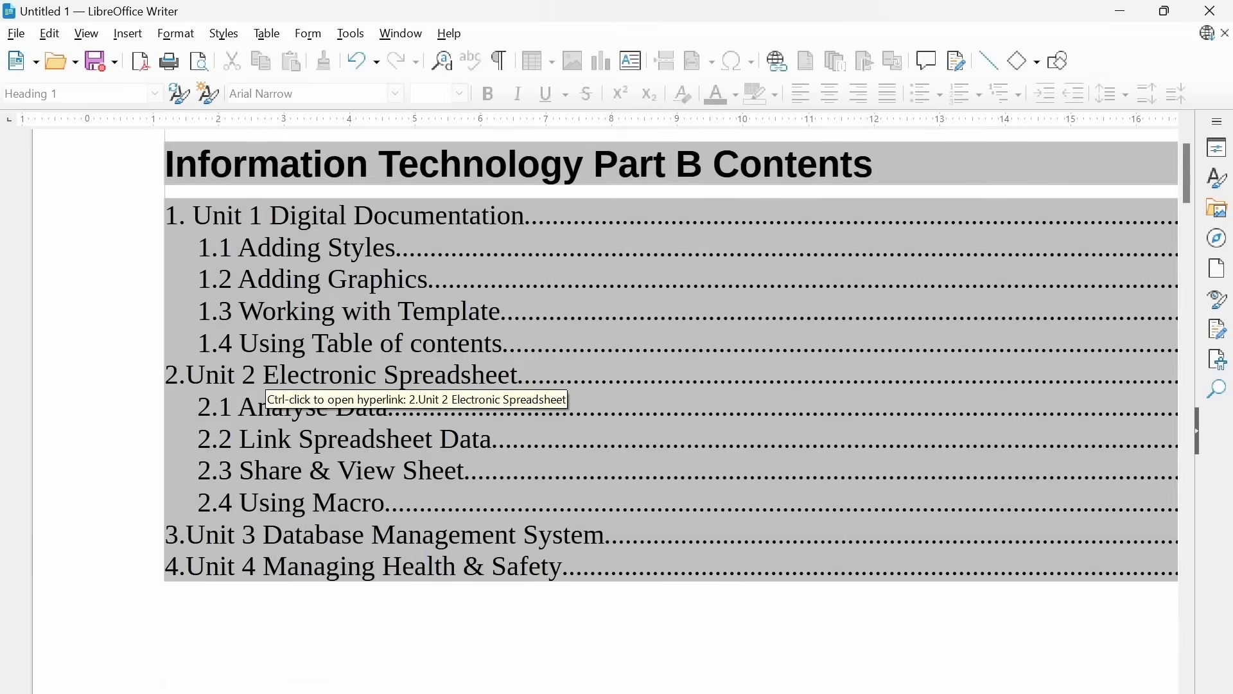
left_click(278, 384, "ctrl")
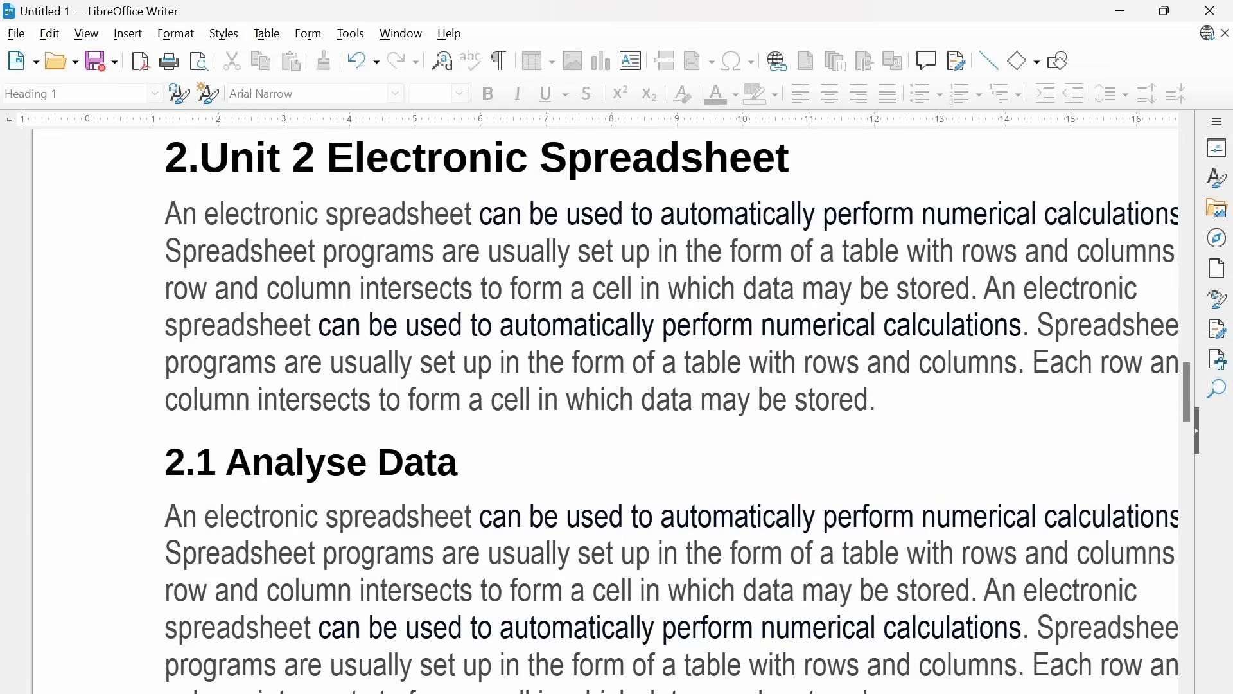
scroll(604, 411, "up", 15)
scroll(604, 411, "up", 10)
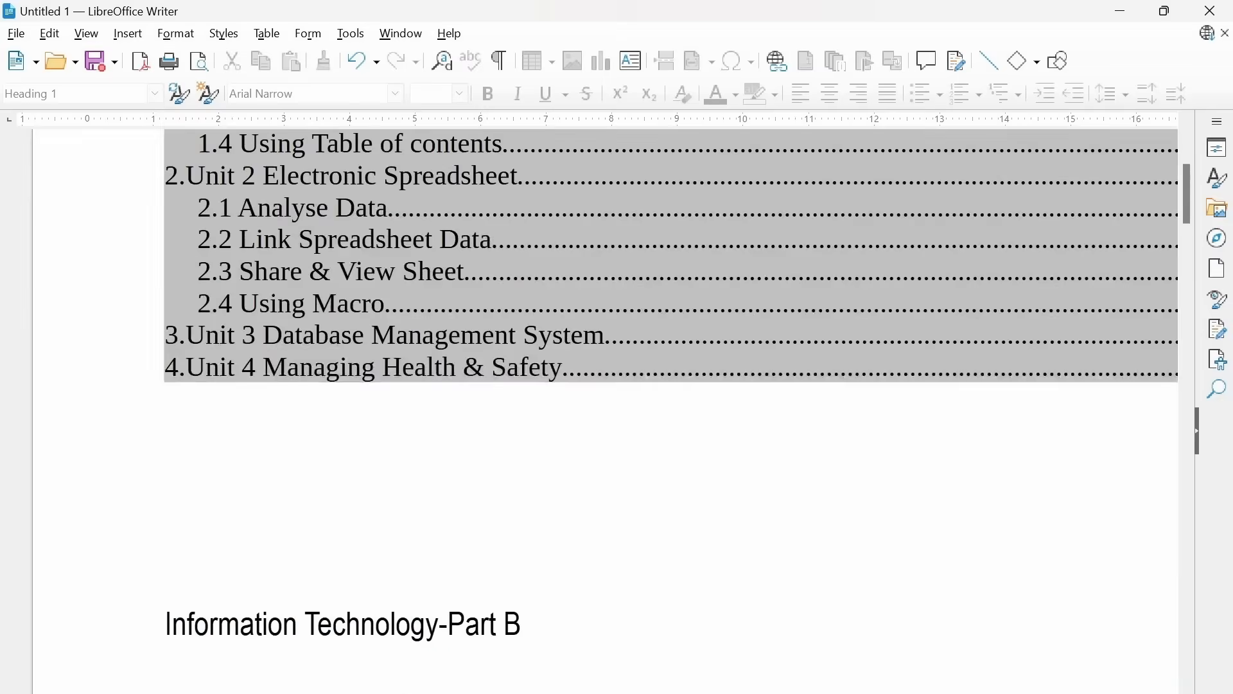
scroll(591, 405, "down", 5)
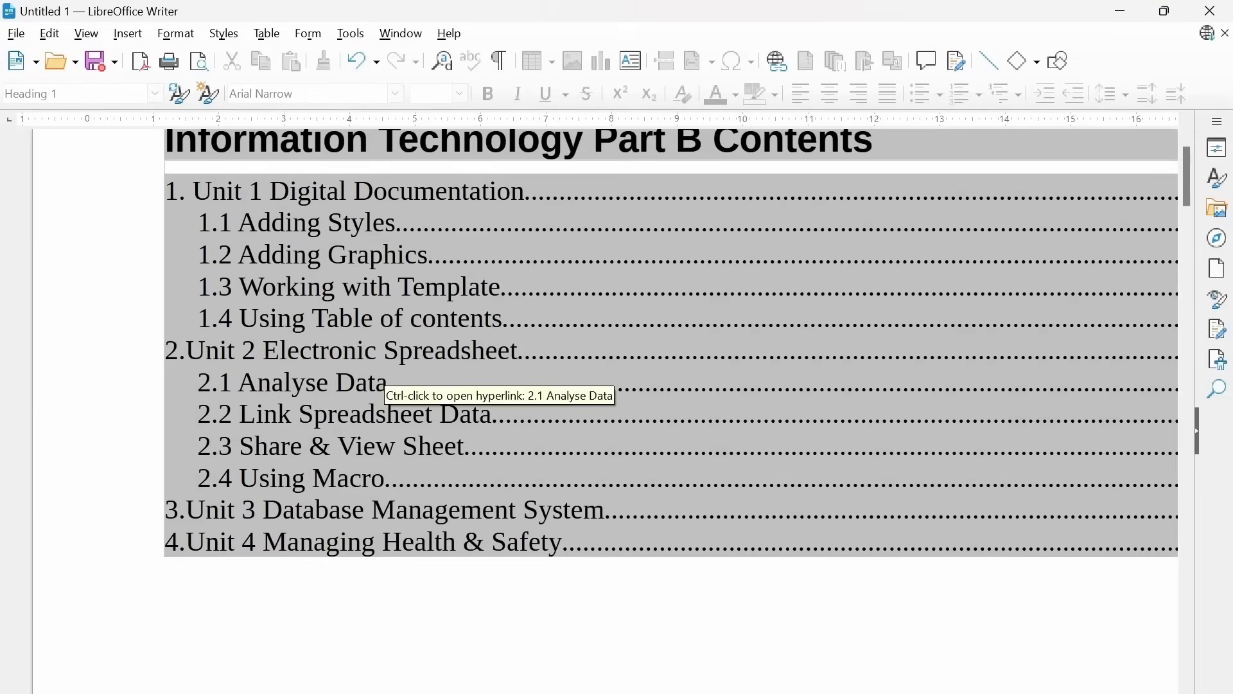
scroll(590, 405, "up", 3)
Step: Insert a tab stop between the entry text and tab in the Entries structure and apply it
right_click(371, 315)
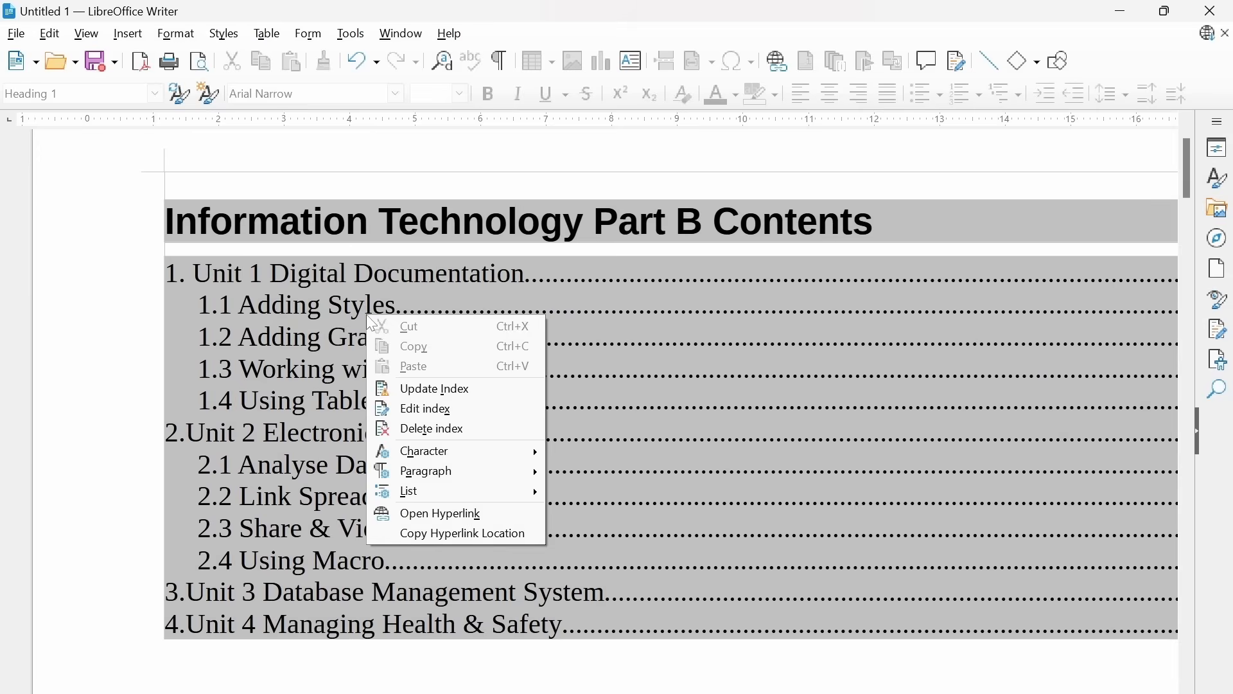
left_click(435, 387)
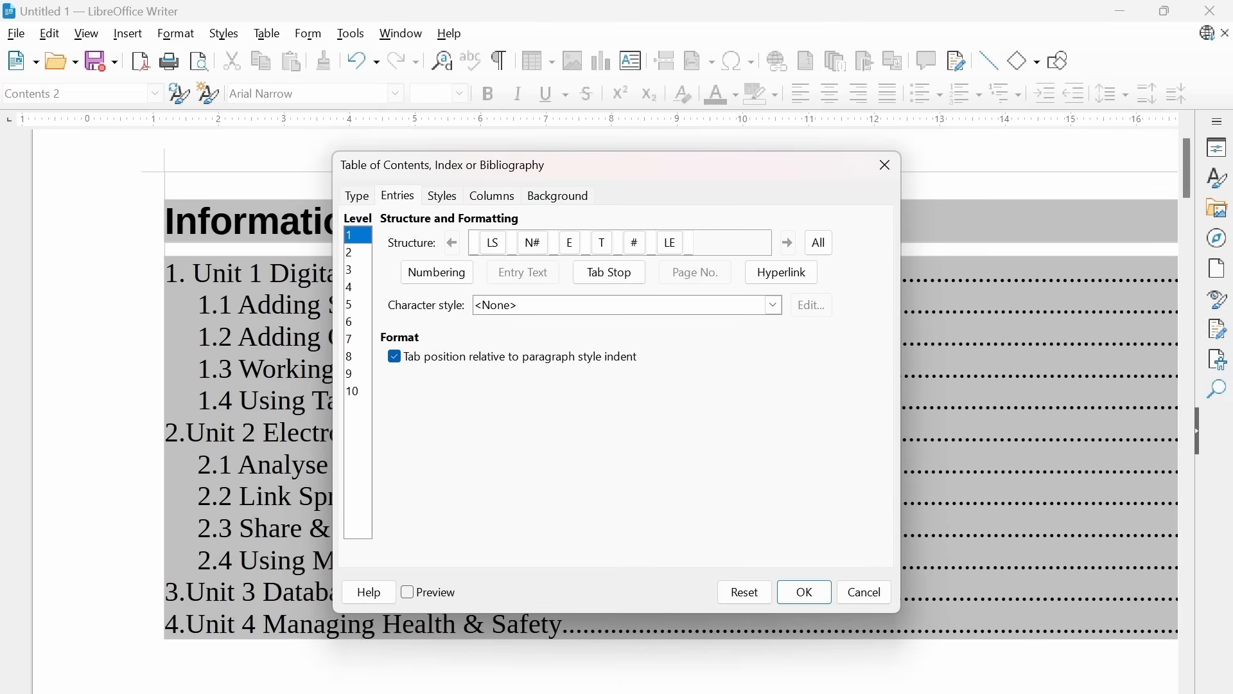
left_click(585, 243)
left_click(610, 273)
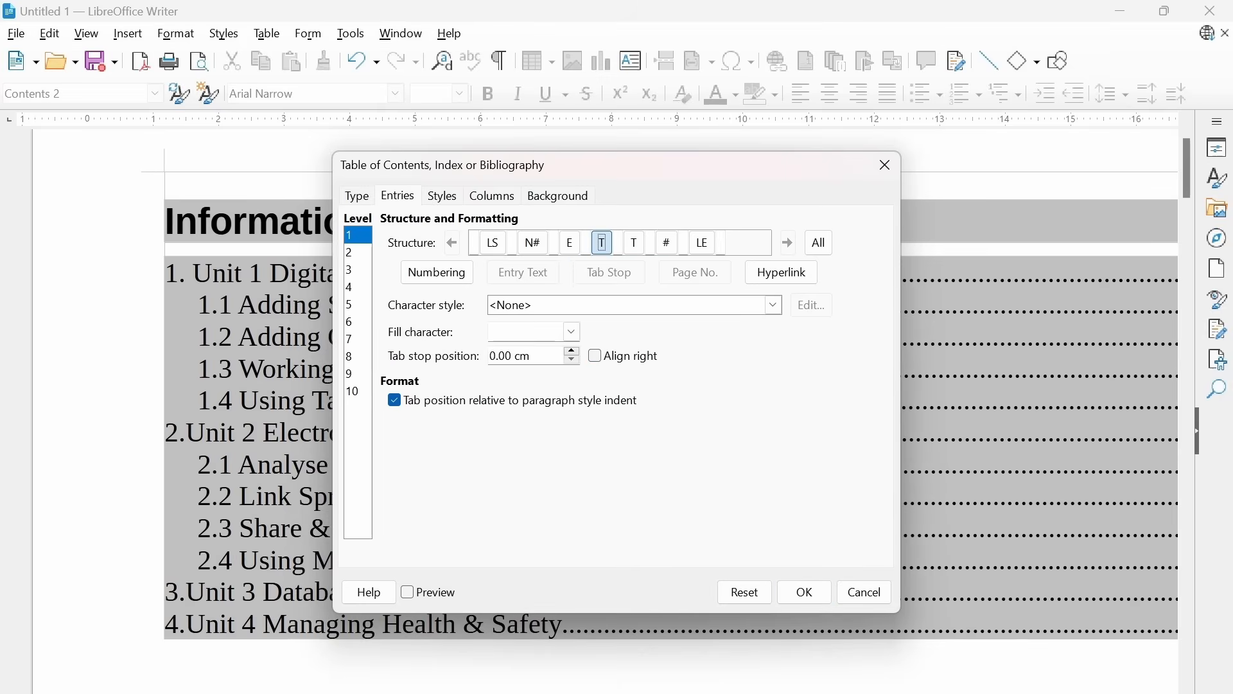
left_click(586, 243)
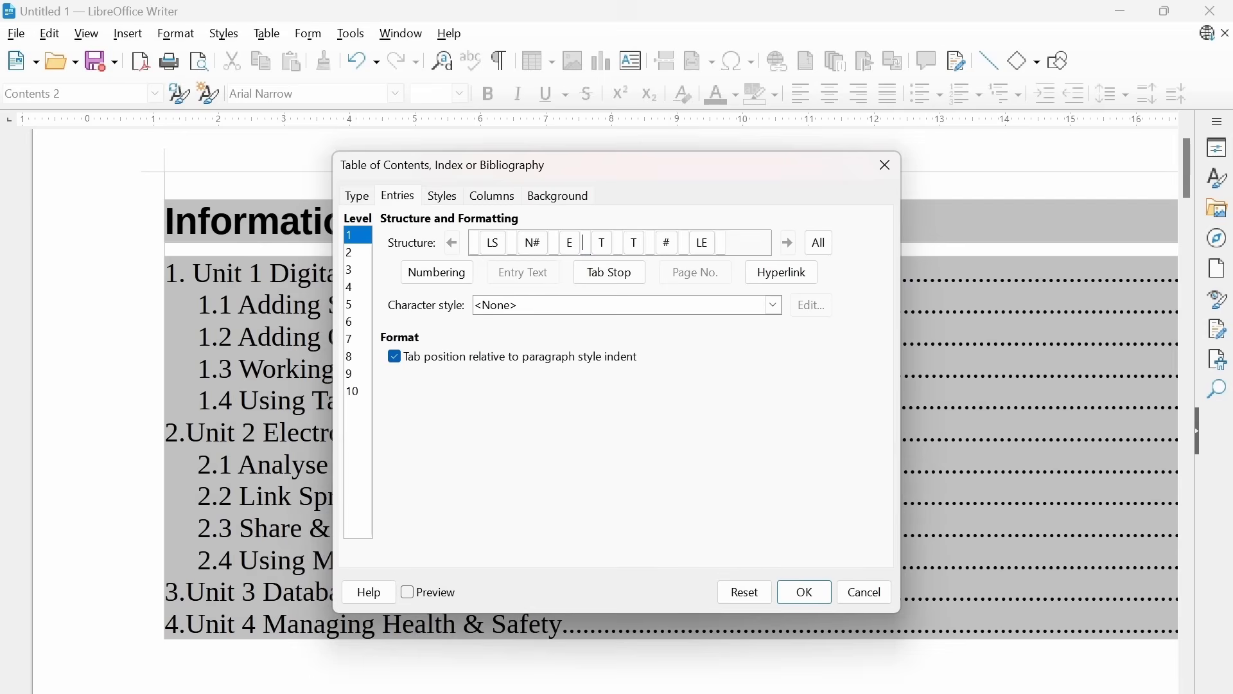
left_click(618, 277)
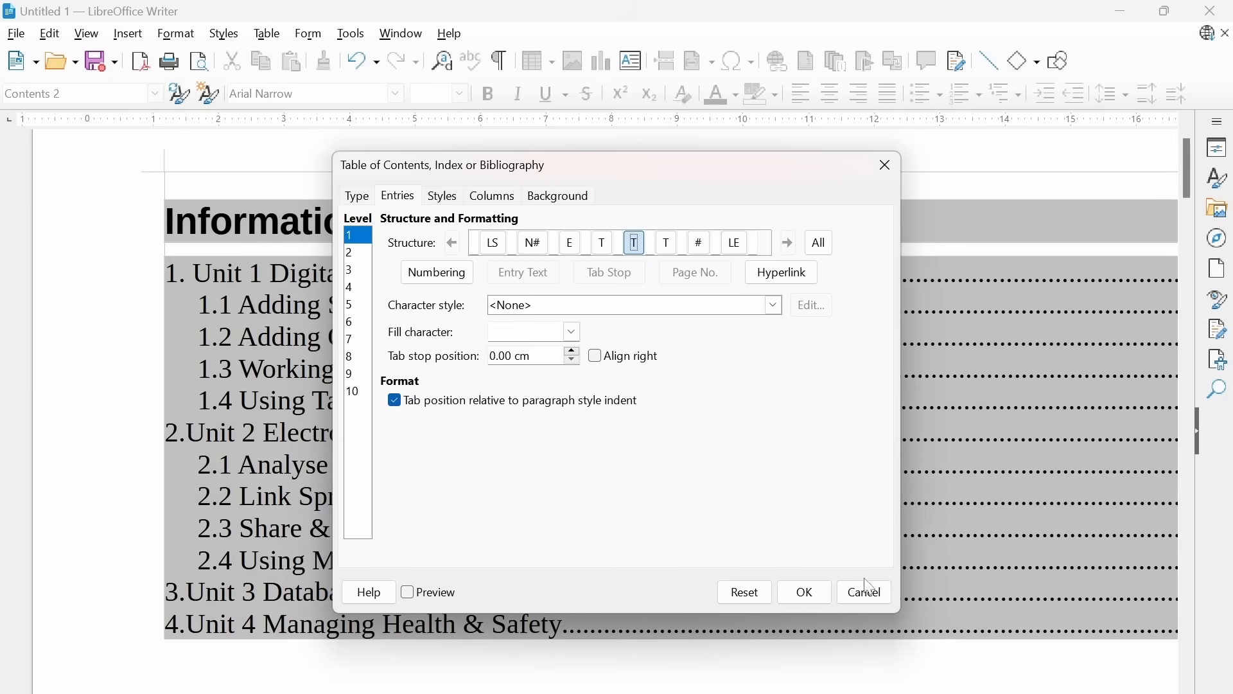
left_click(804, 591)
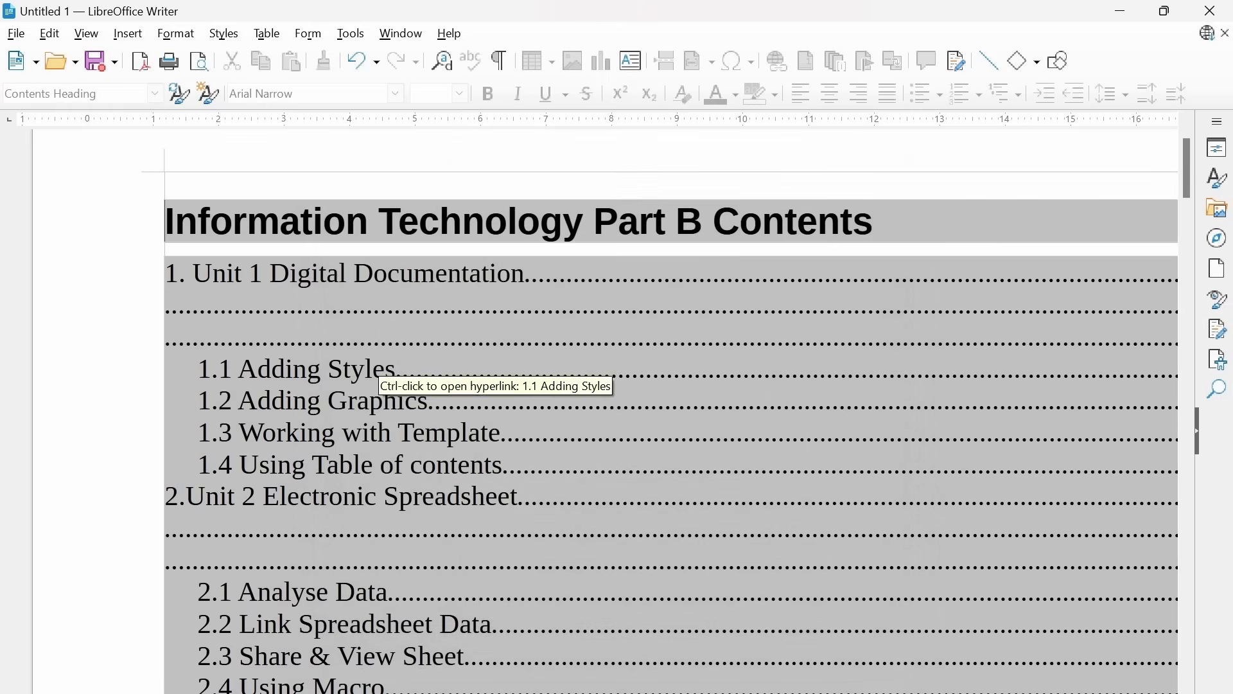
Step: Check the contents, then undo the tab stop so each unit entry fits one line
scroll(438, 426, "down", 1)
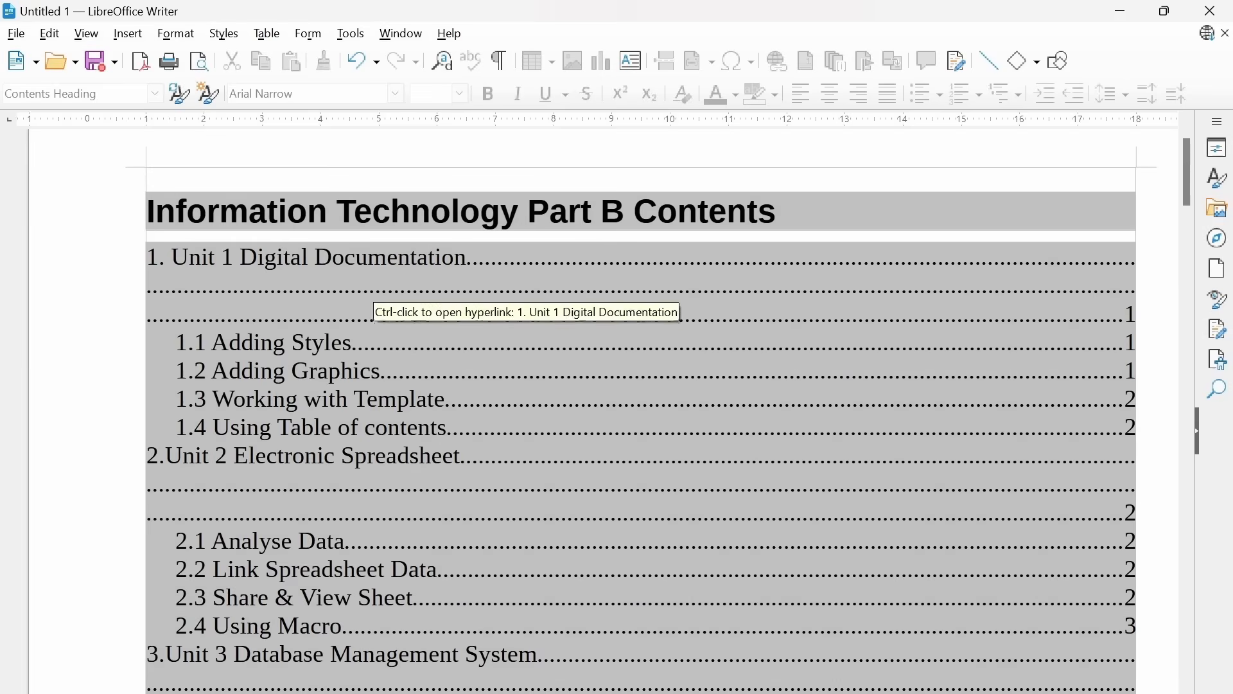
scroll(385, 498, "down", 2)
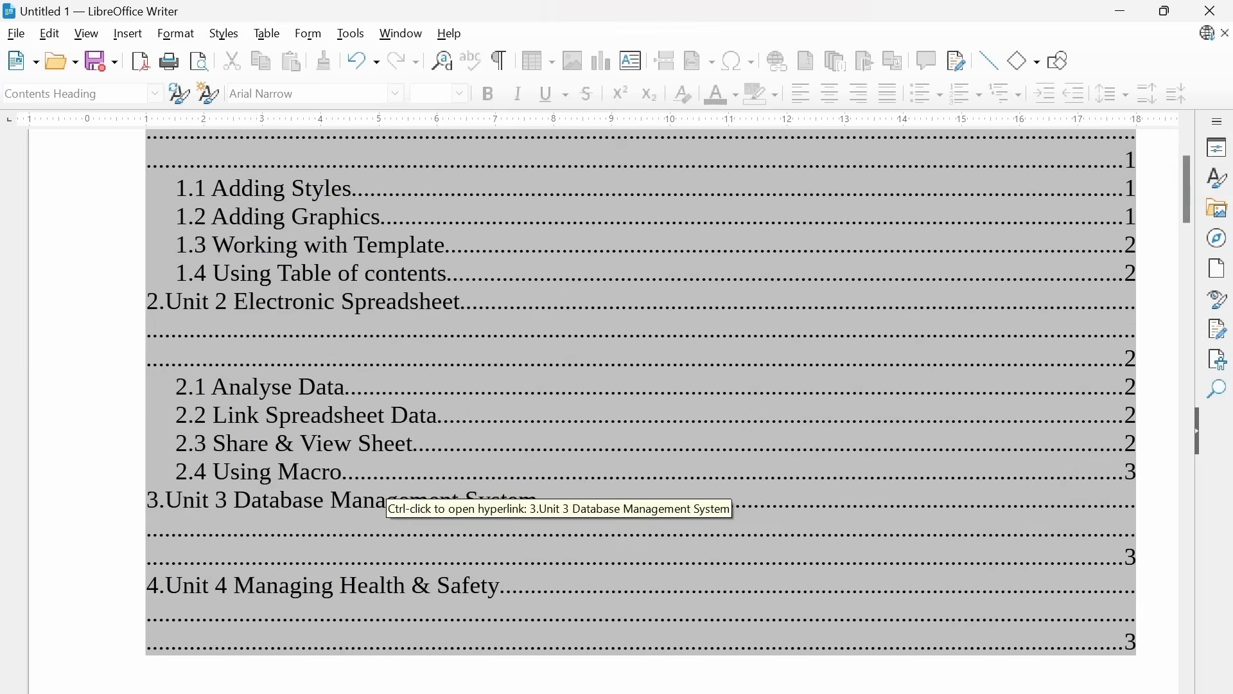
scroll(341, 481, "up", 3)
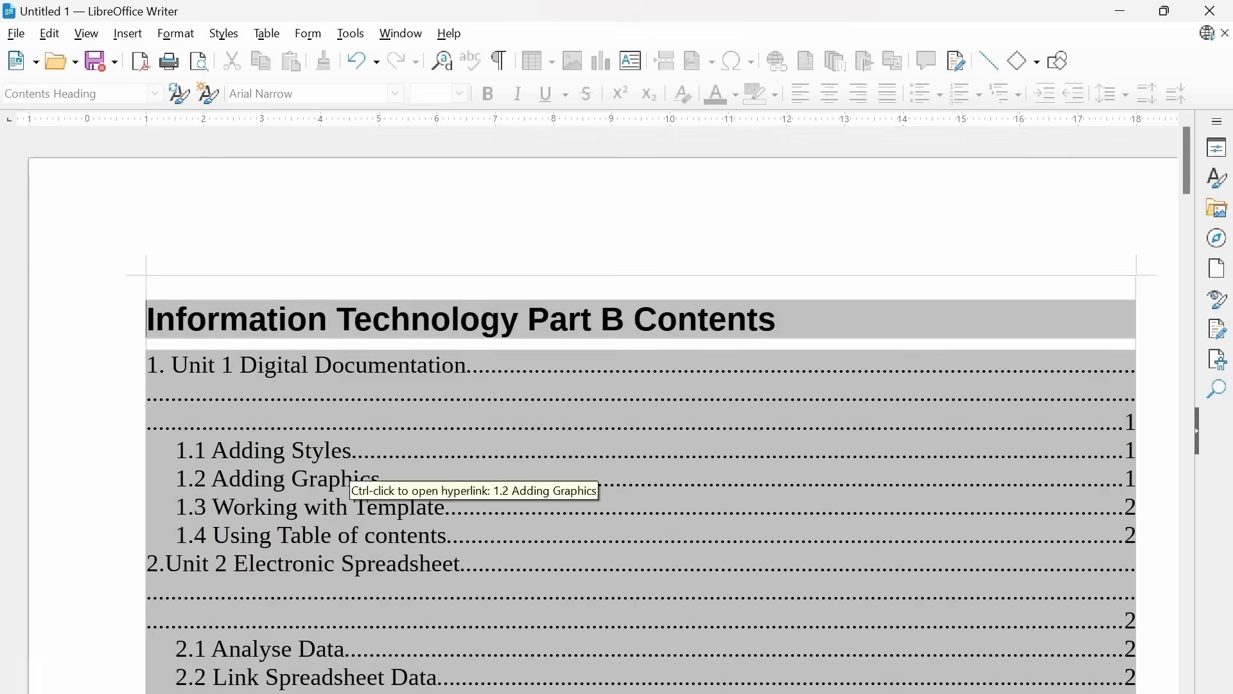
scroll(341, 482, "down", 2)
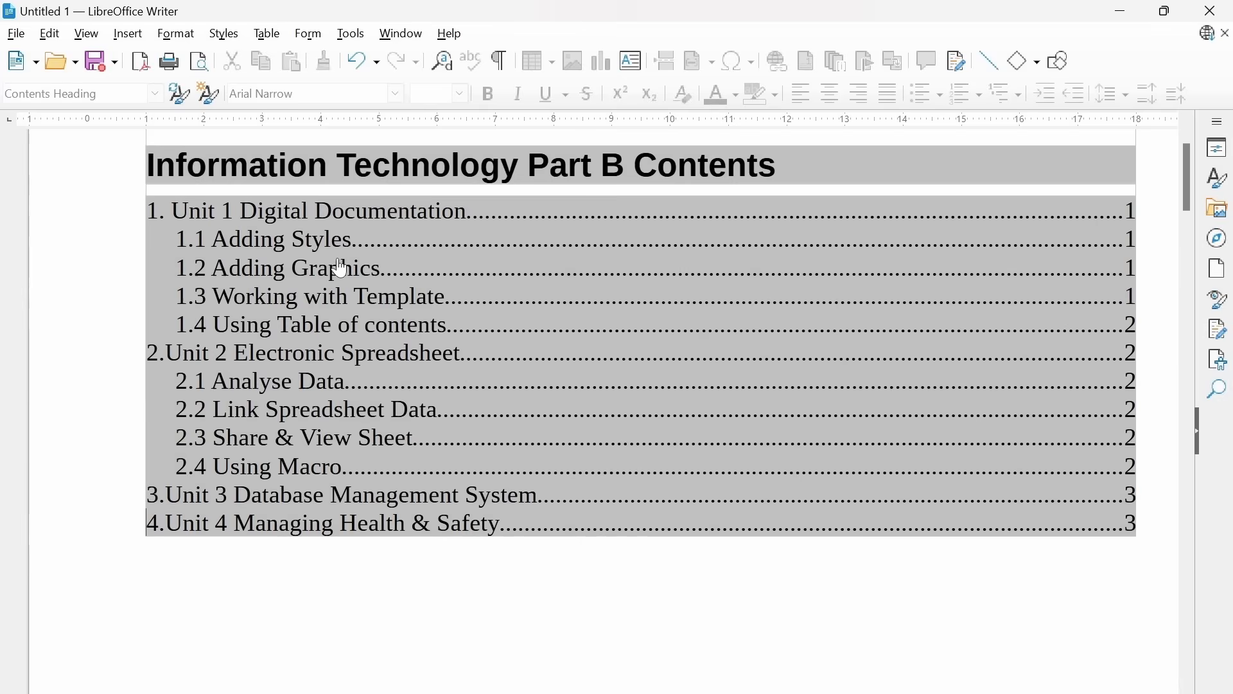
key("ctrl+z")
Step: Assign the List paragraph style to contents level 10, then view the Columns settings
right_click(341, 269)
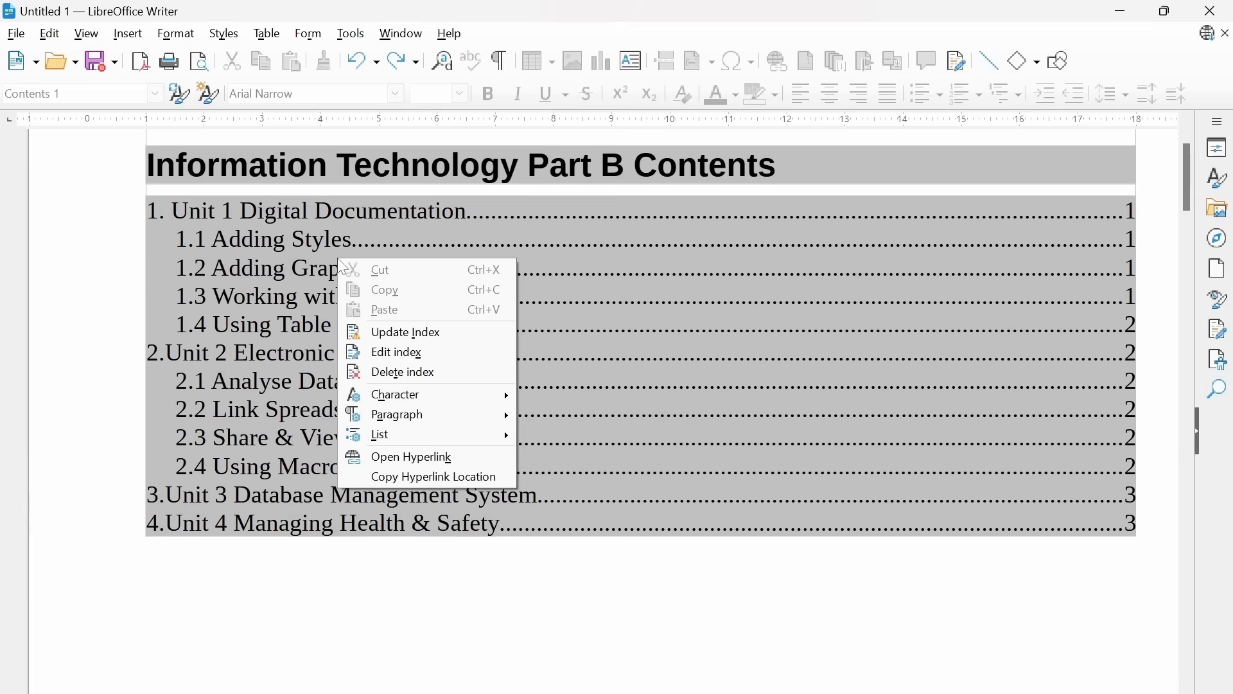
left_click(401, 355)
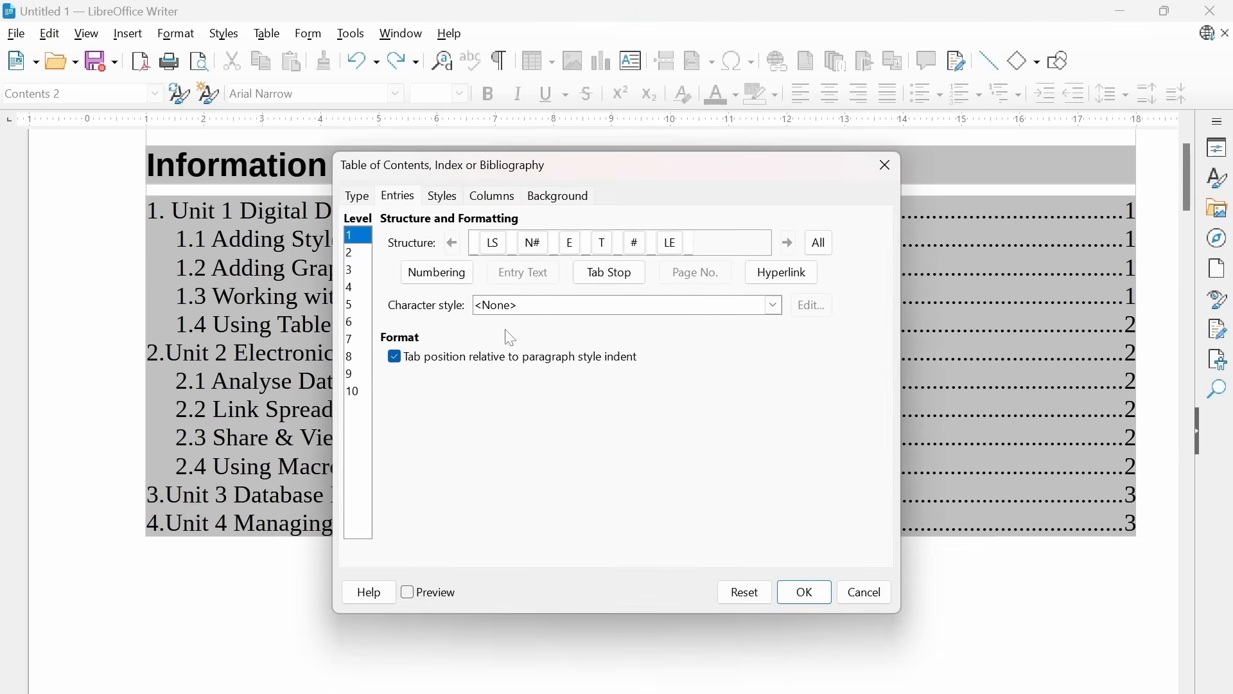
left_click(444, 196)
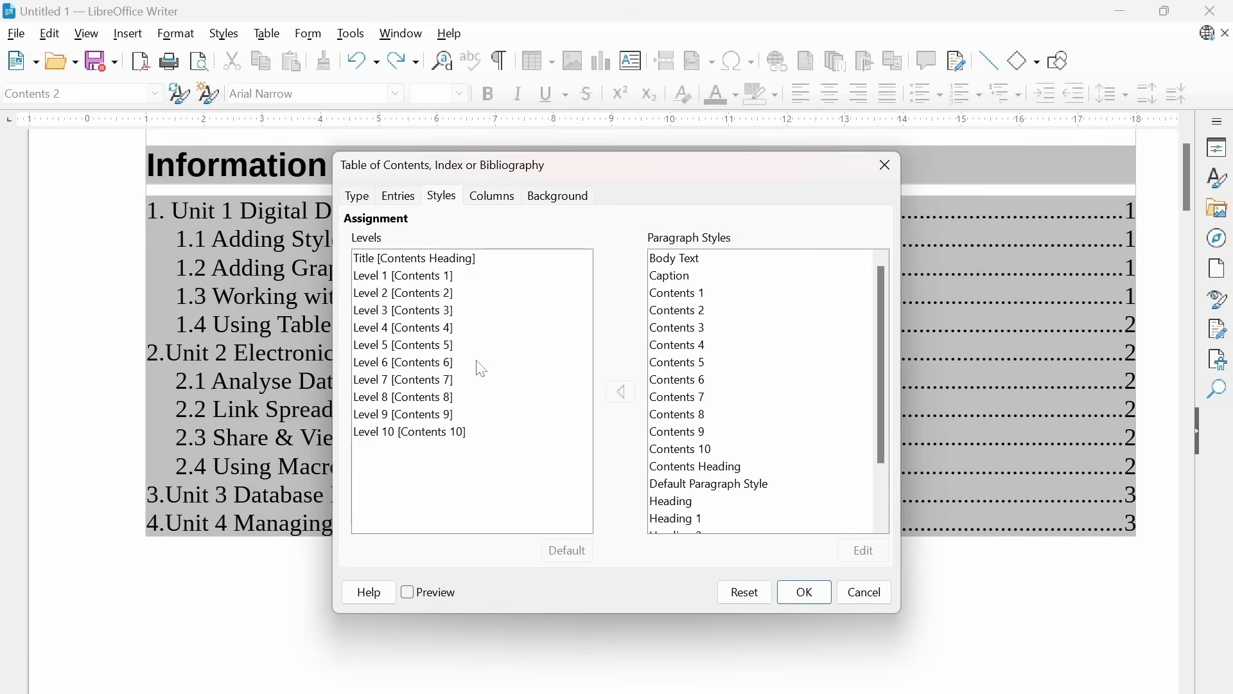
scroll(752, 377, "down", 2)
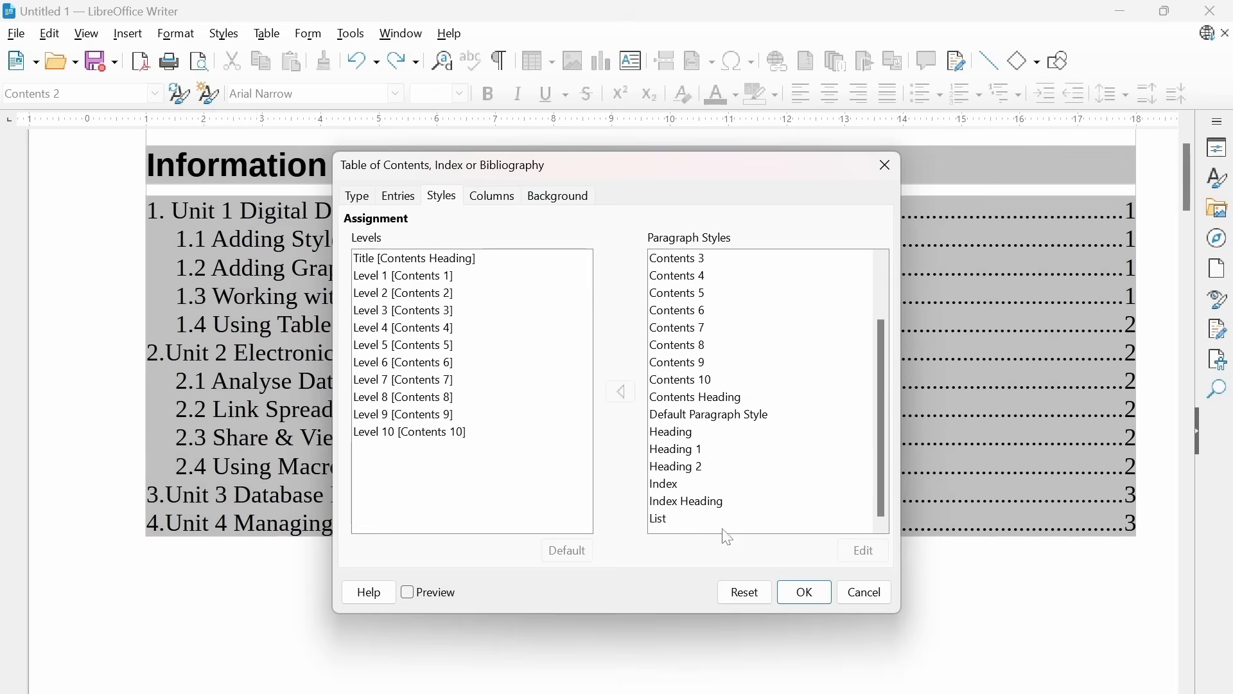
left_click(659, 524)
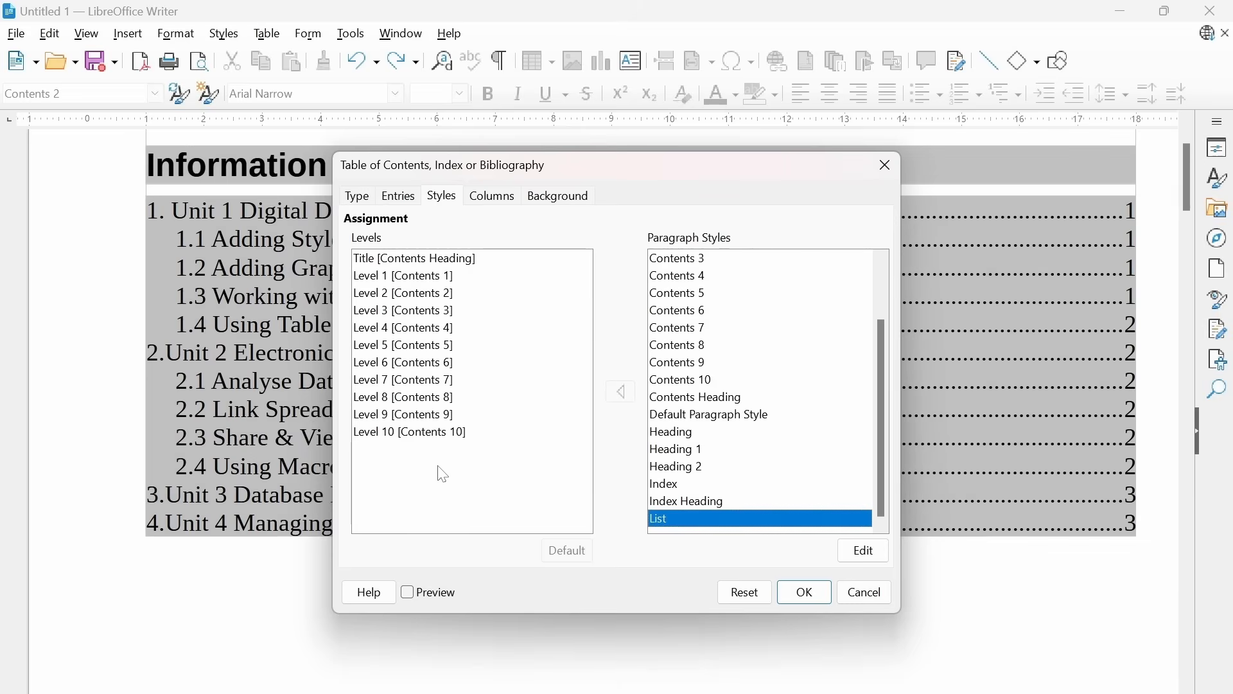
left_click(443, 437)
left_click(621, 392)
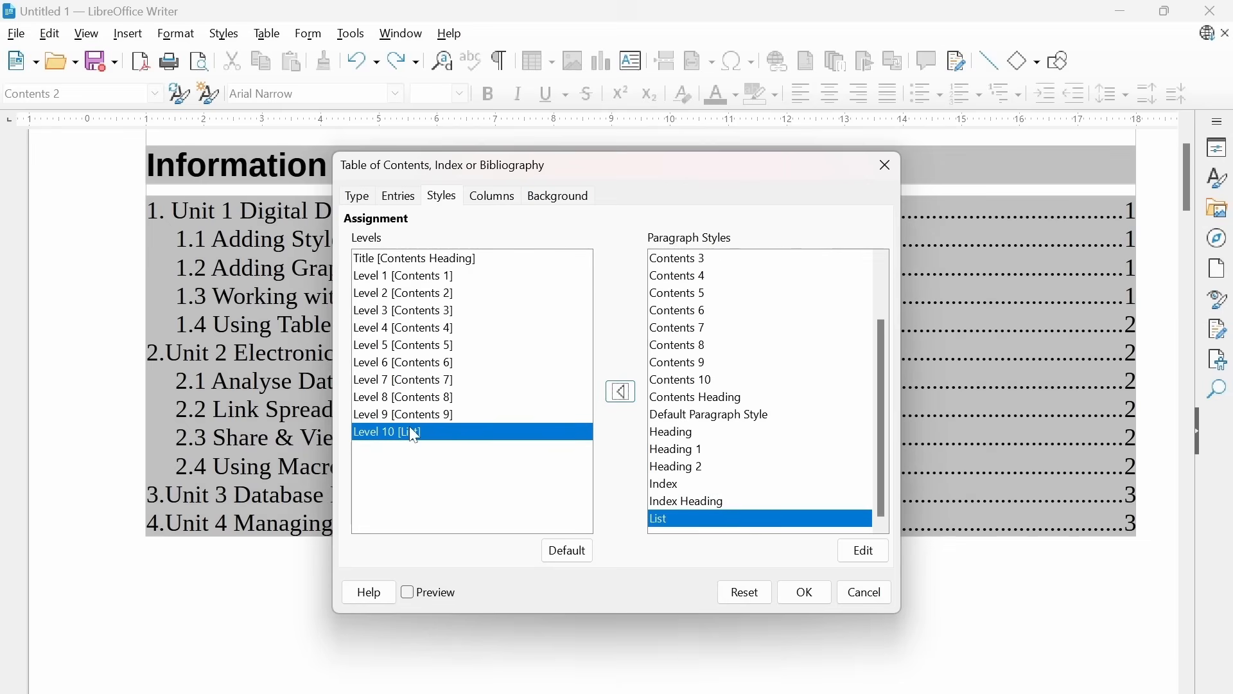
left_click(491, 199)
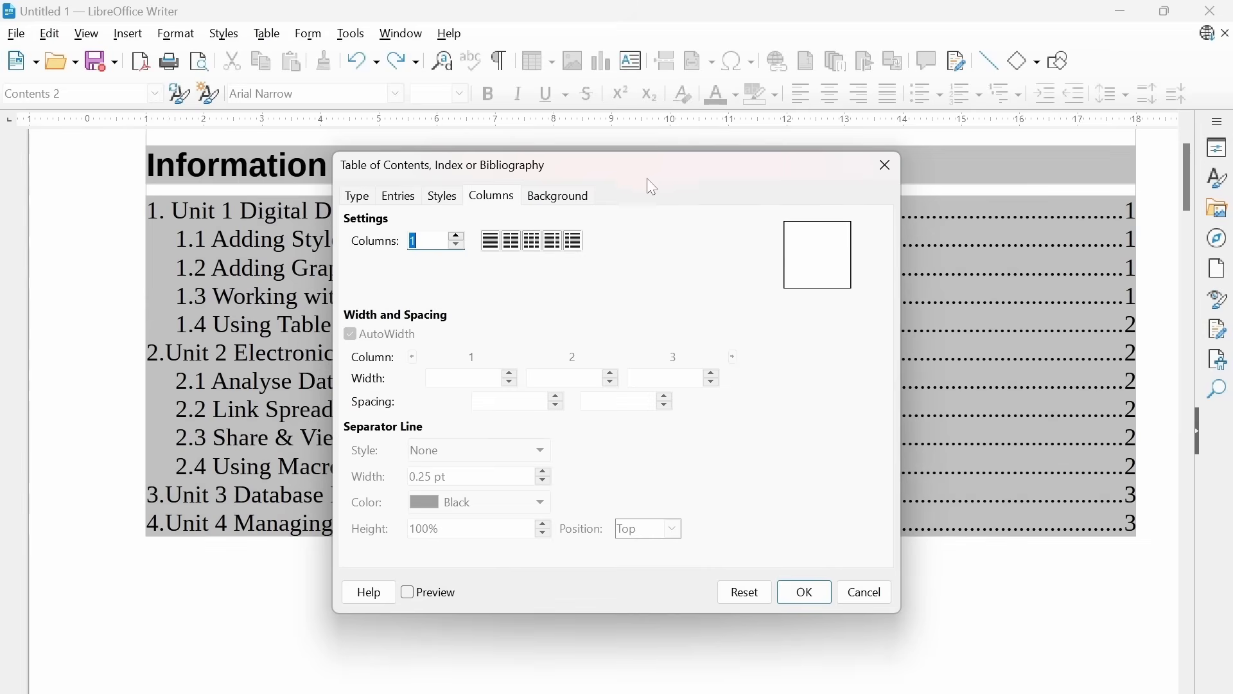
Step: Apply the 2-columns-equal-size layout to the table of contents
left_click_drag(653, 186, 657, 288)
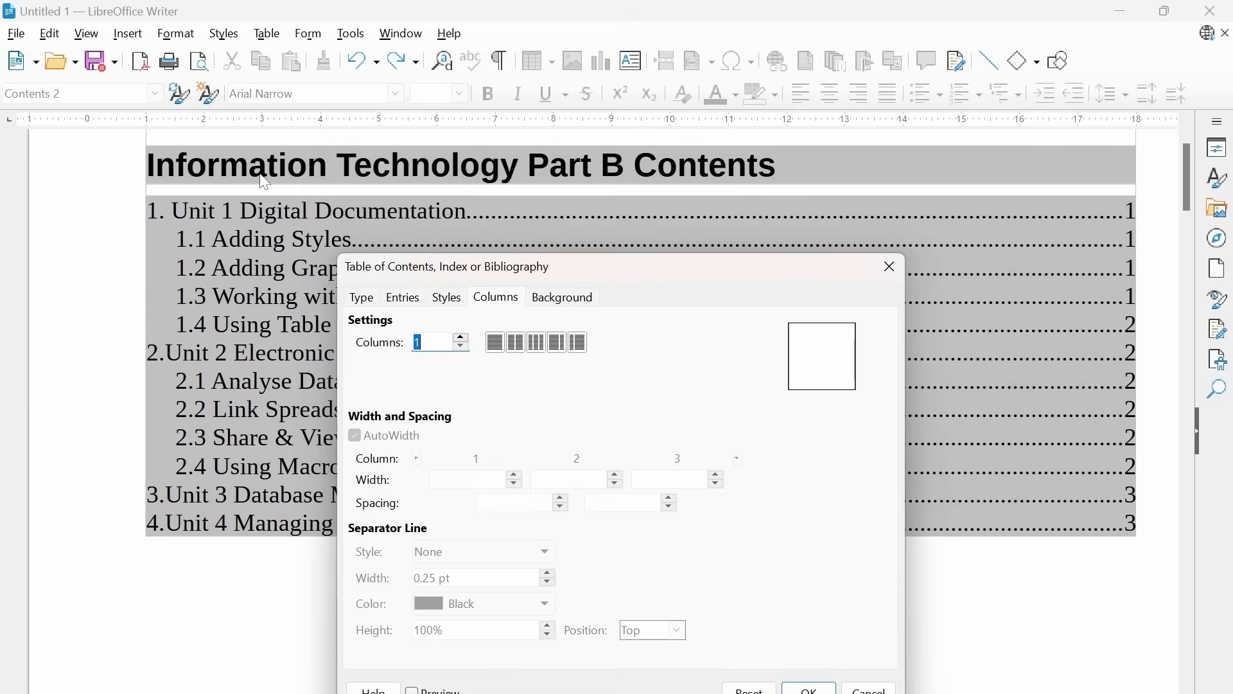
left_click_drag(573, 272, 720, 253)
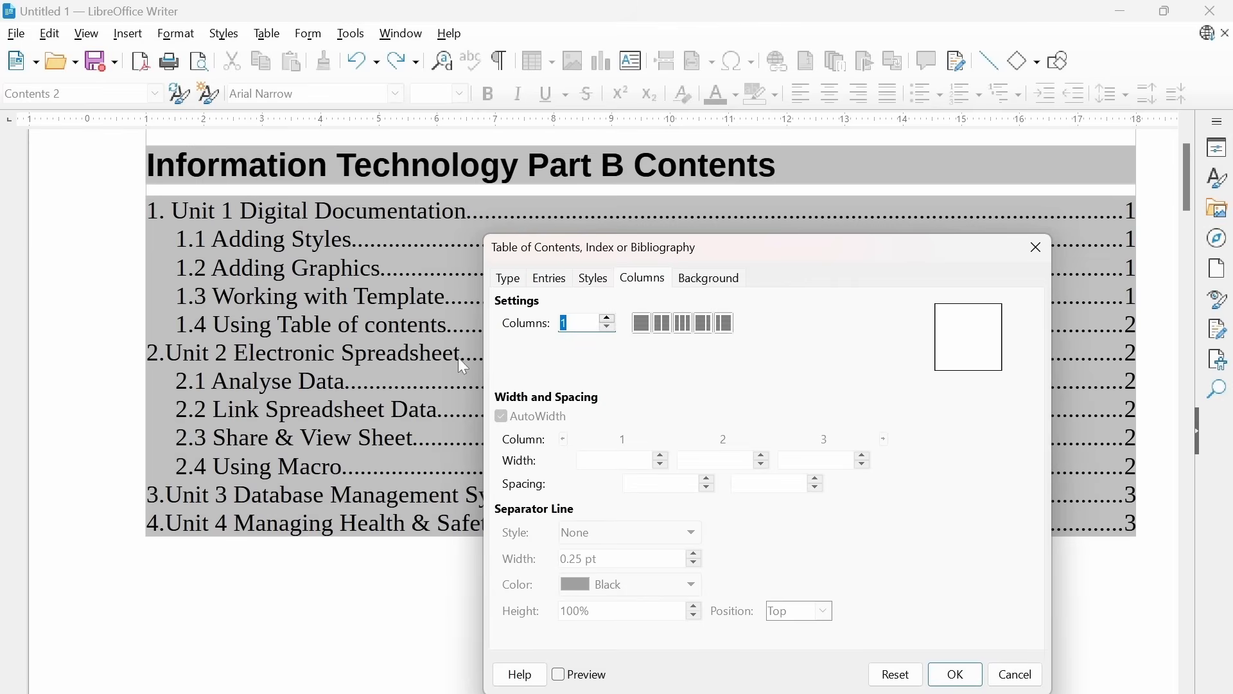
left_click_drag(721, 263, 630, 245)
left_click(573, 307)
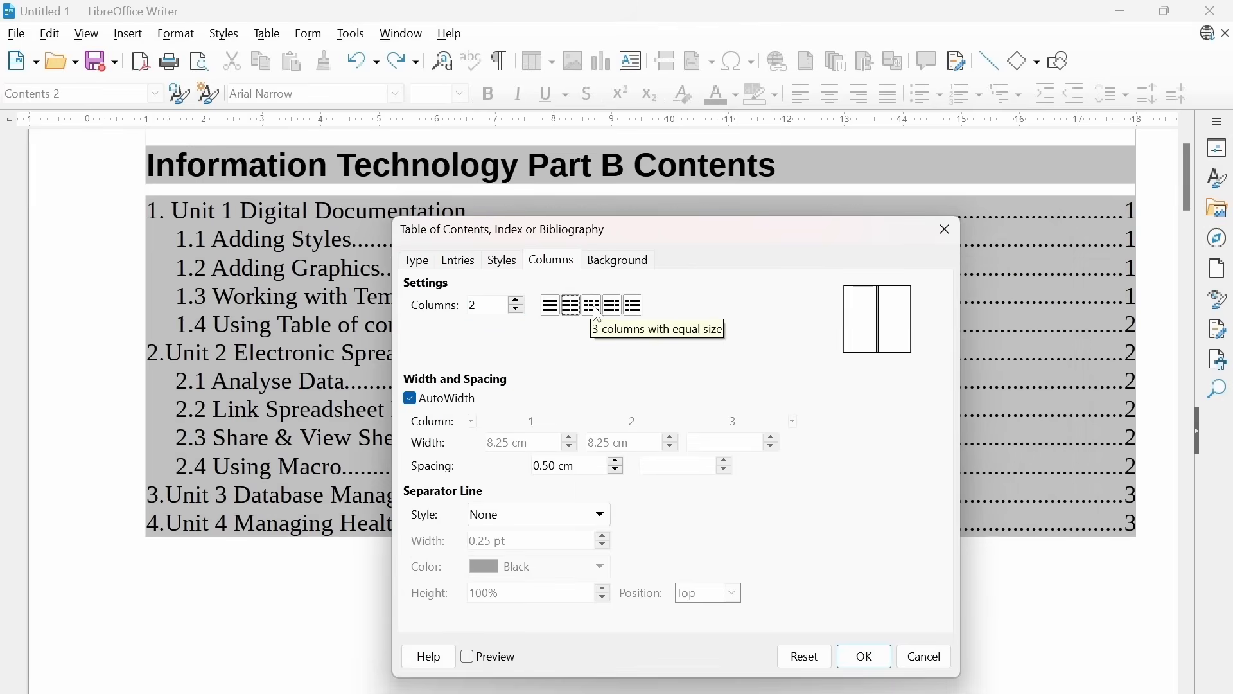
left_click(594, 307)
left_click(573, 306)
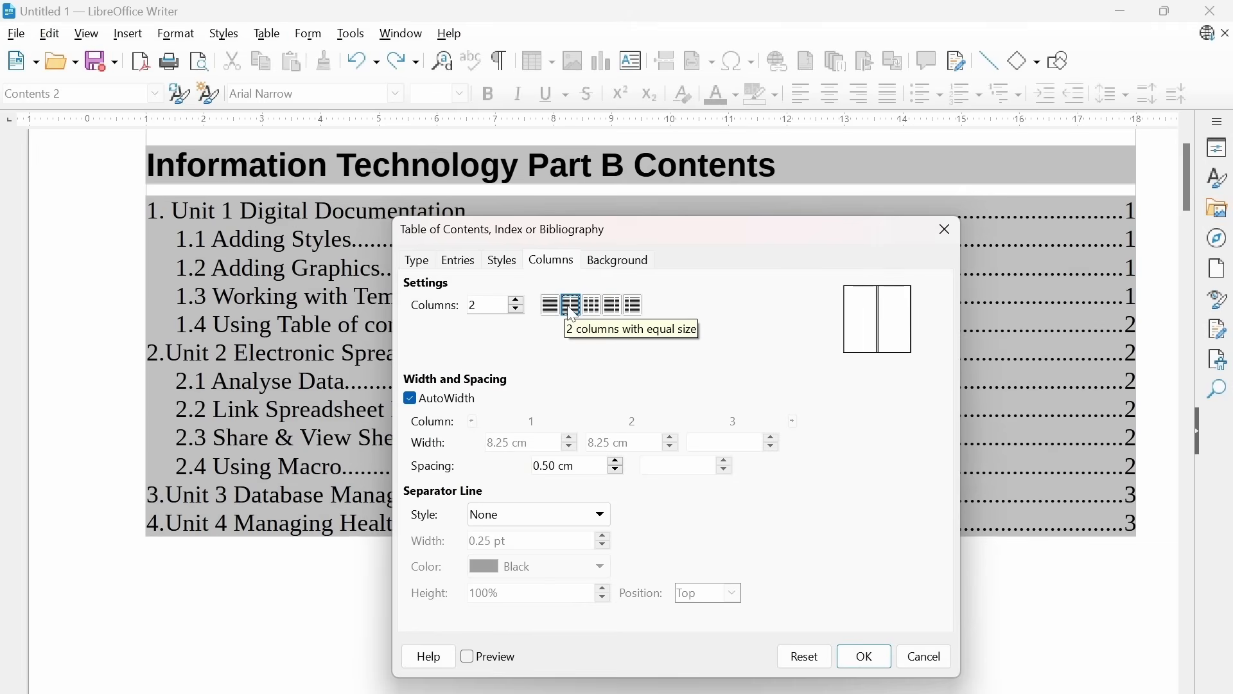
left_click(865, 657)
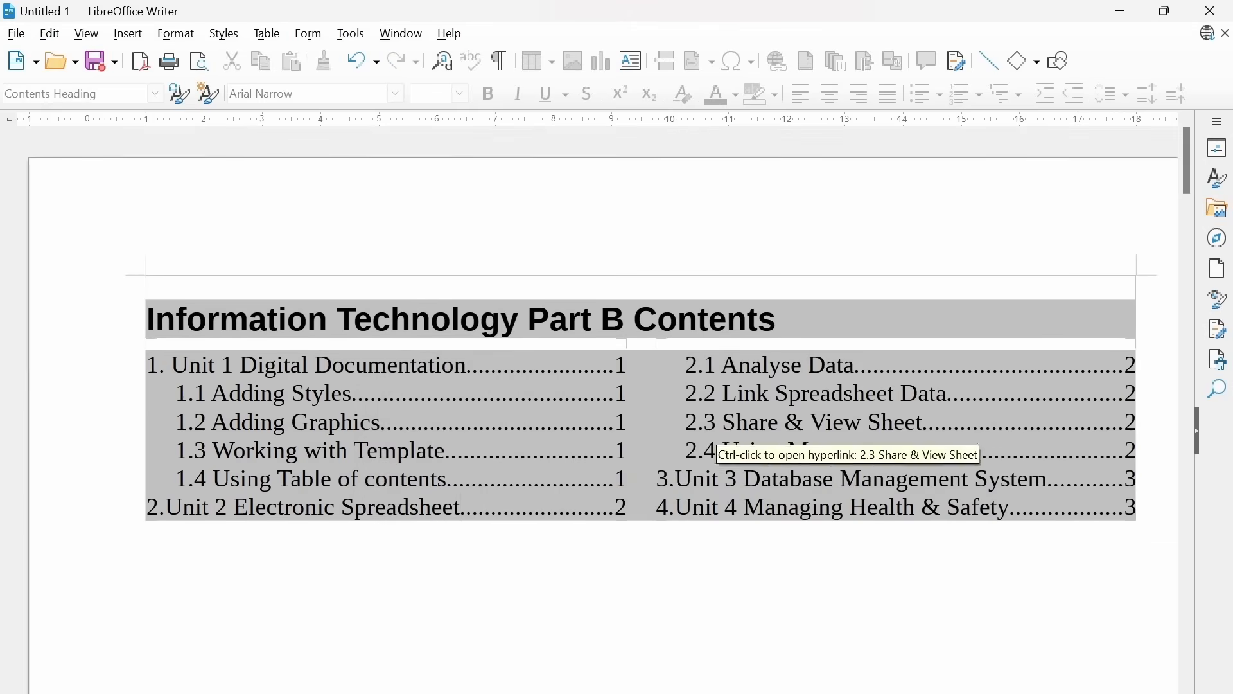
Step: Remove the Unit 1 line accidentally drag-copied below the contents
left_click(519, 443)
left_click(763, 441)
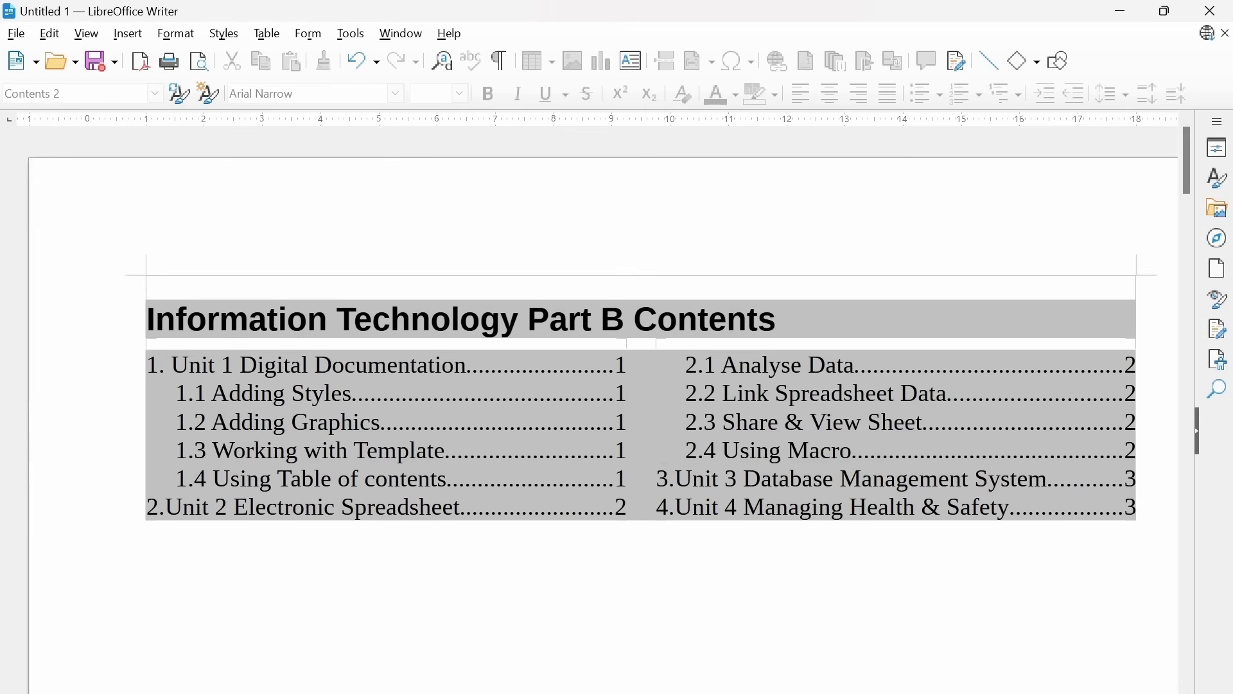
left_click_drag(150, 363, 456, 532)
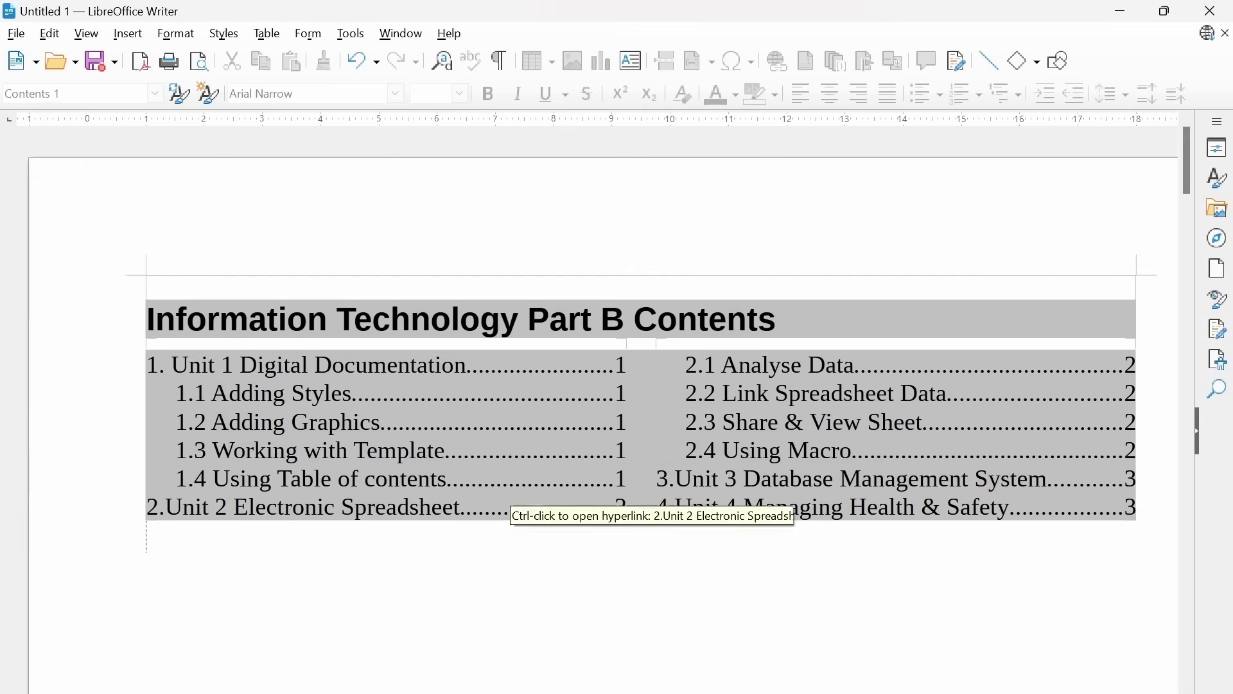
left_click(789, 507)
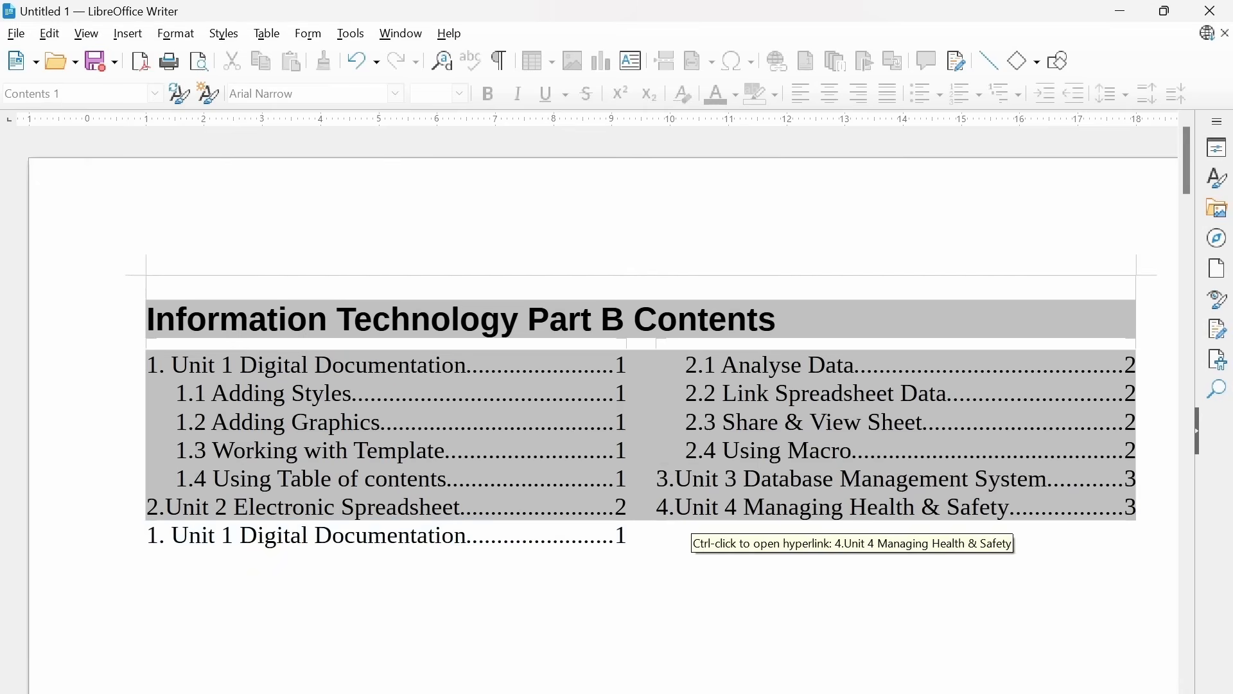
key("ctrl+z")
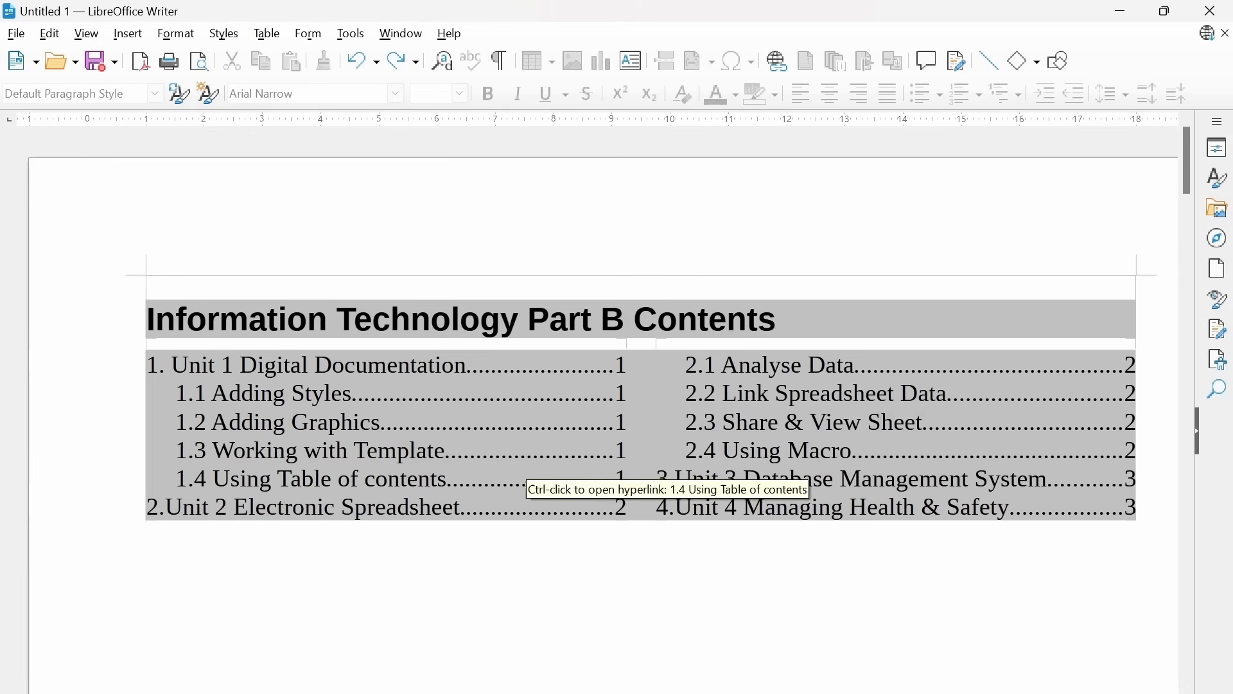
Step: Set the spacing between the two contents columns to 1.00 cm
right_click(461, 434)
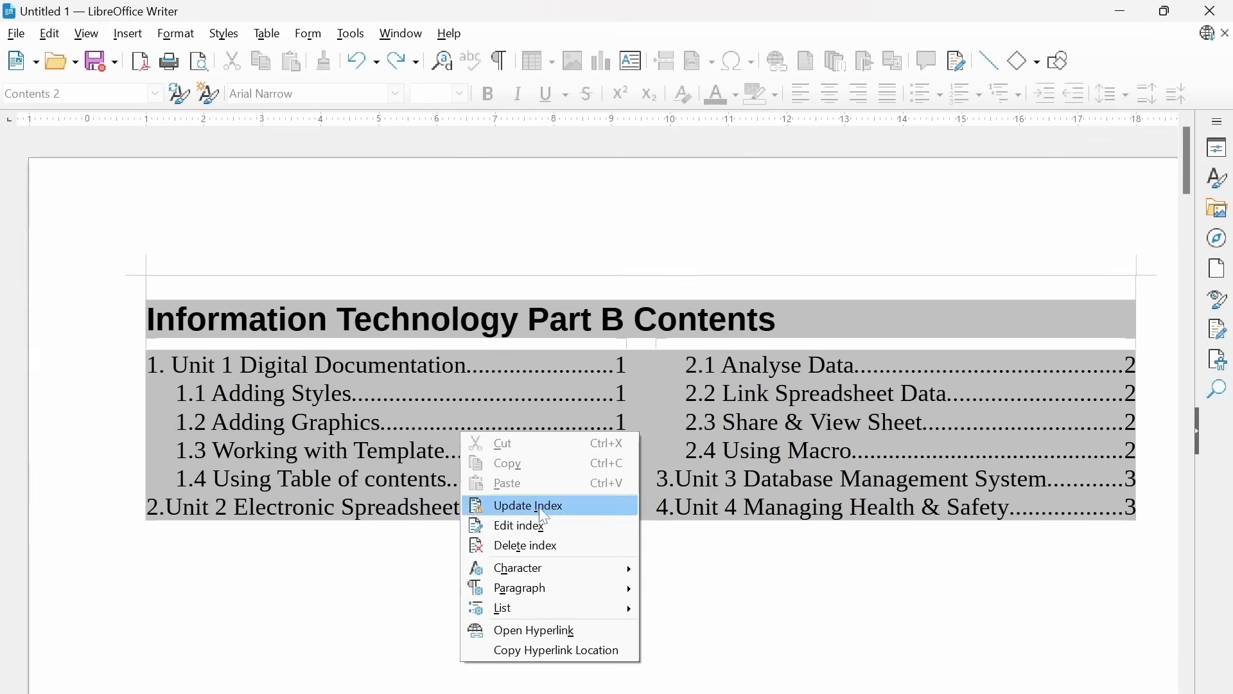
left_click(536, 530)
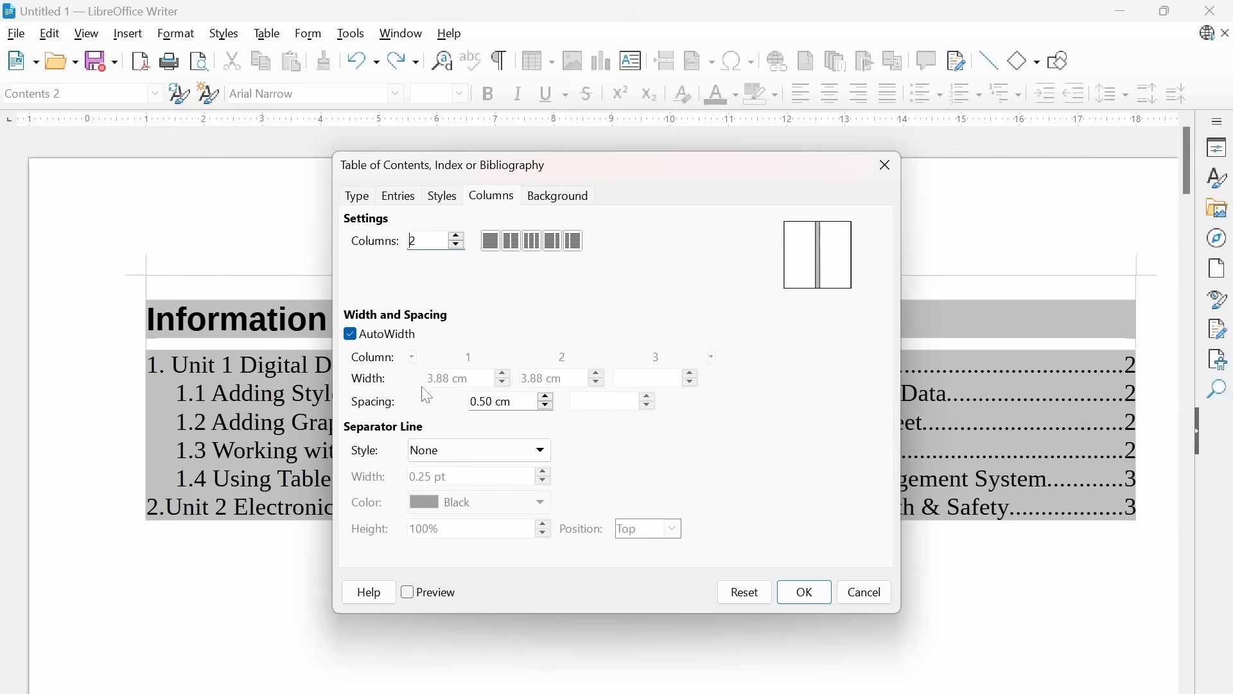
left_click(543, 405)
left_click(544, 406)
left_click(544, 395)
left_click(544, 395)
left_click(544, 395)
left_click(547, 397)
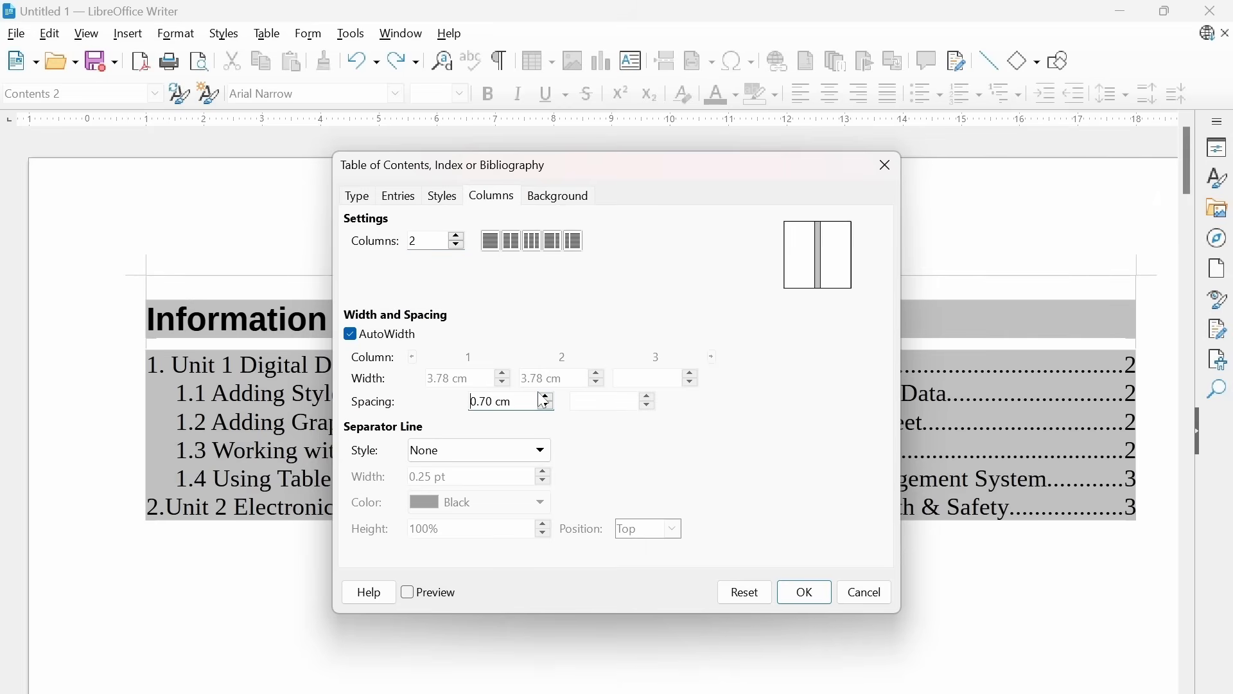
left_click(545, 397)
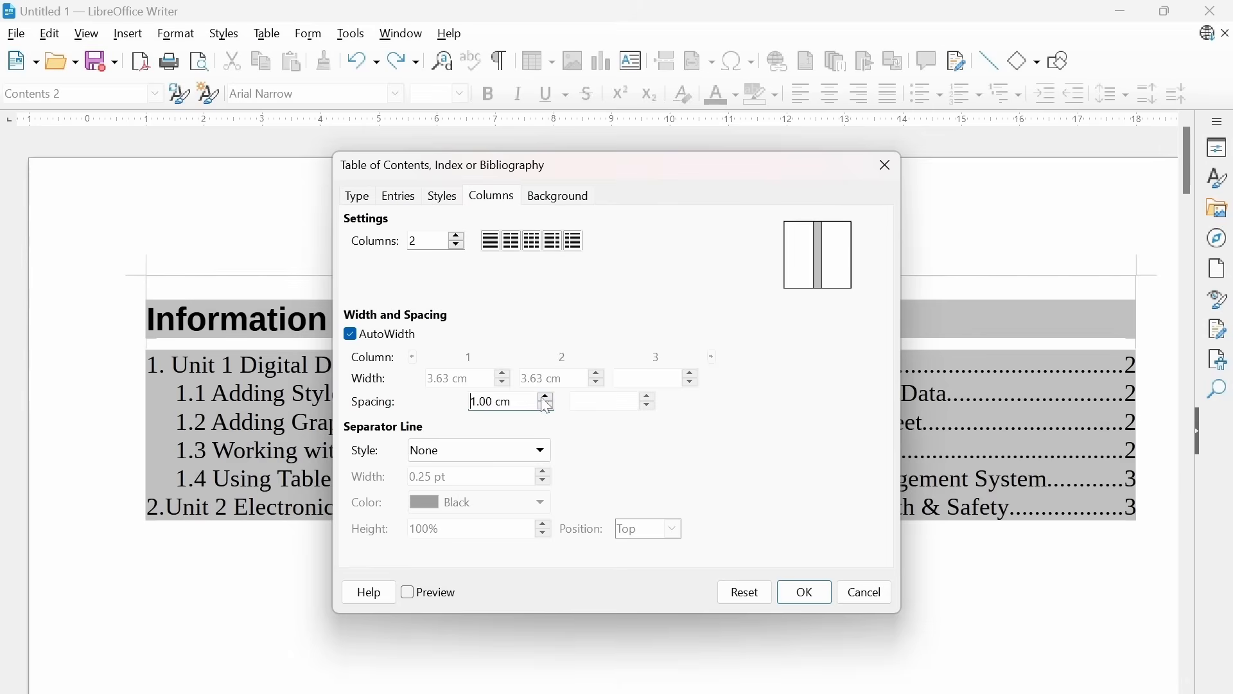
left_click(805, 593)
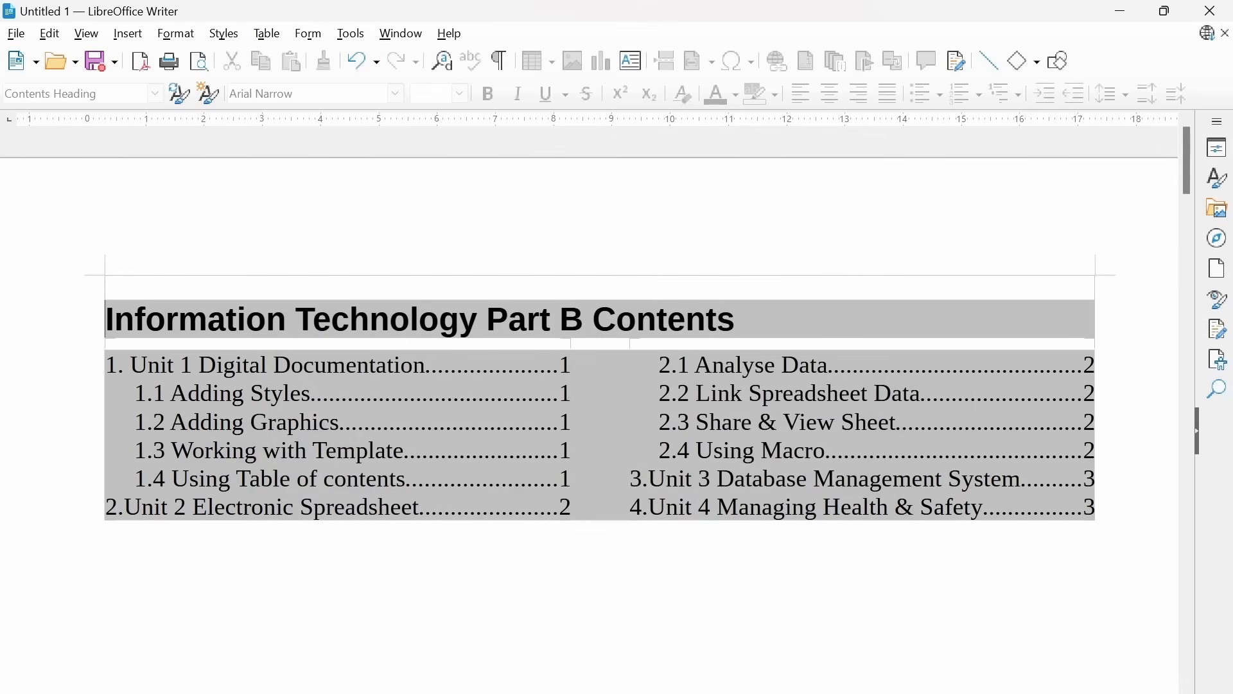
Step: Fill the contents background with the Light Brick 3 colour (ffaa95)
right_click(487, 477)
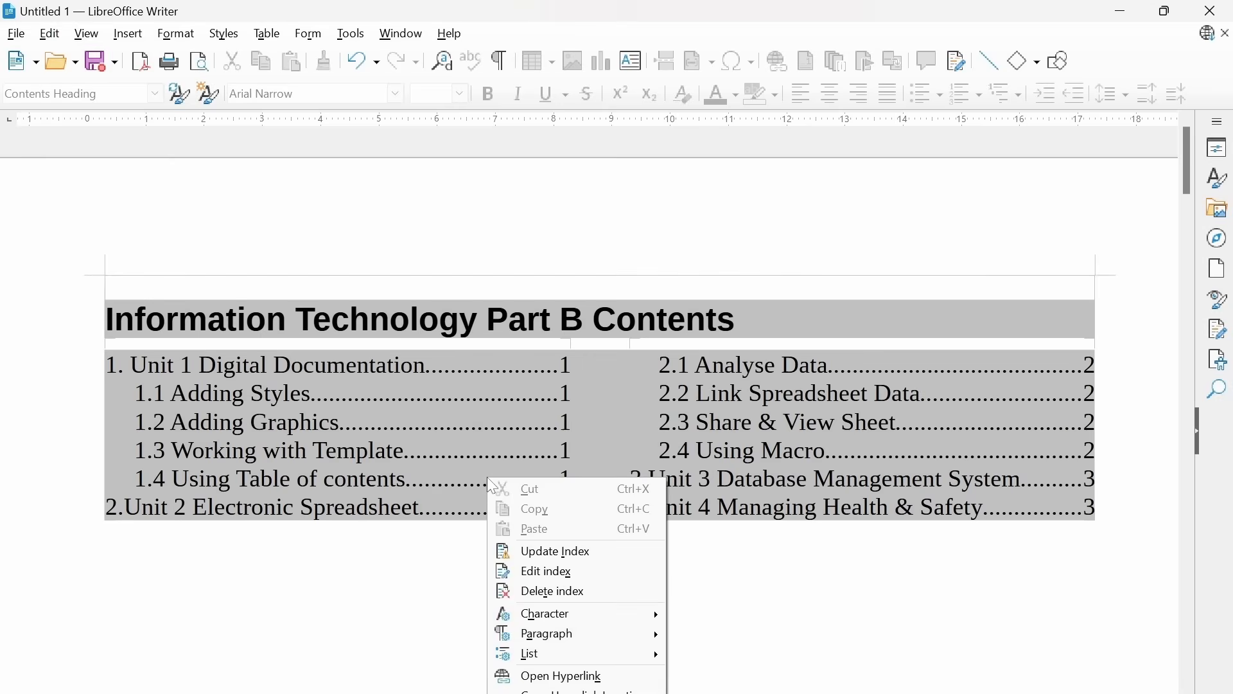
left_click(548, 571)
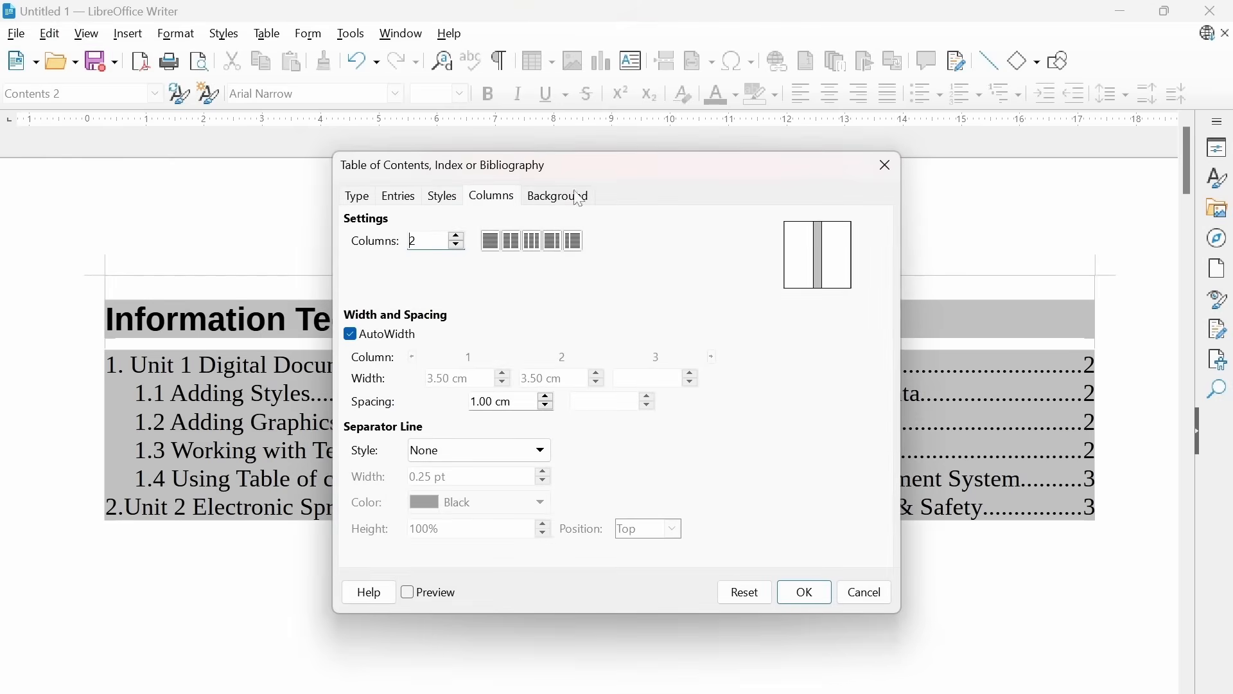
left_click(548, 203)
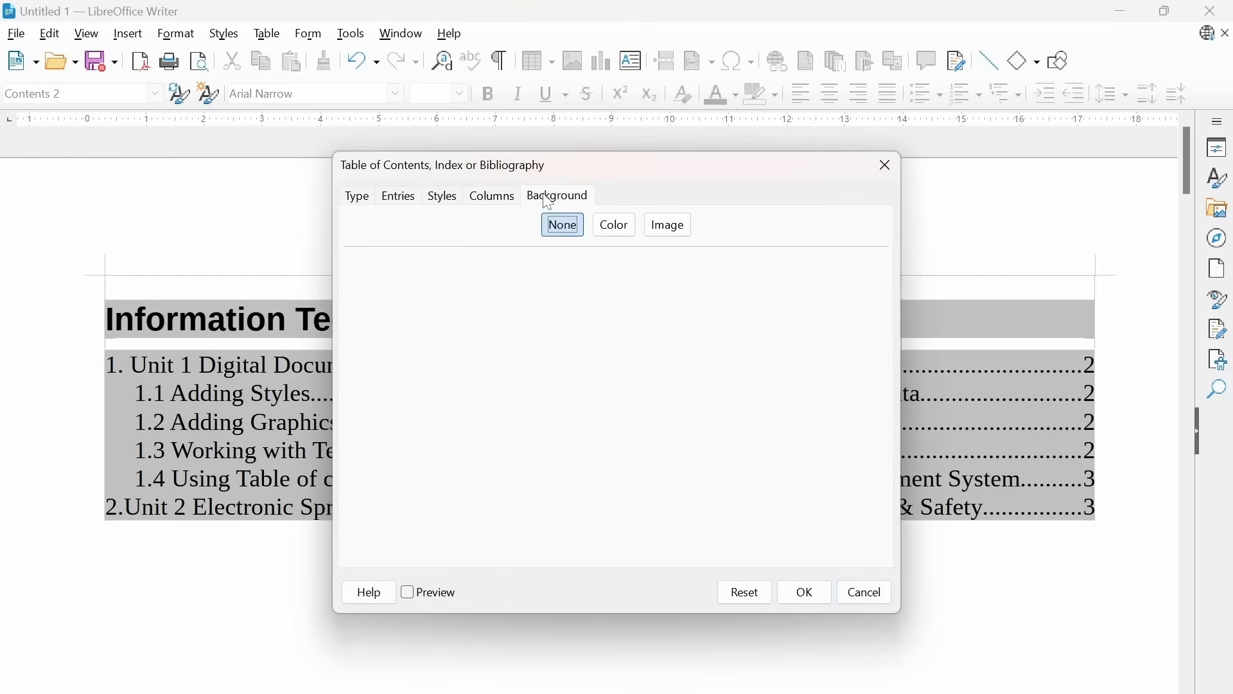
left_click_drag(576, 162, 730, 117)
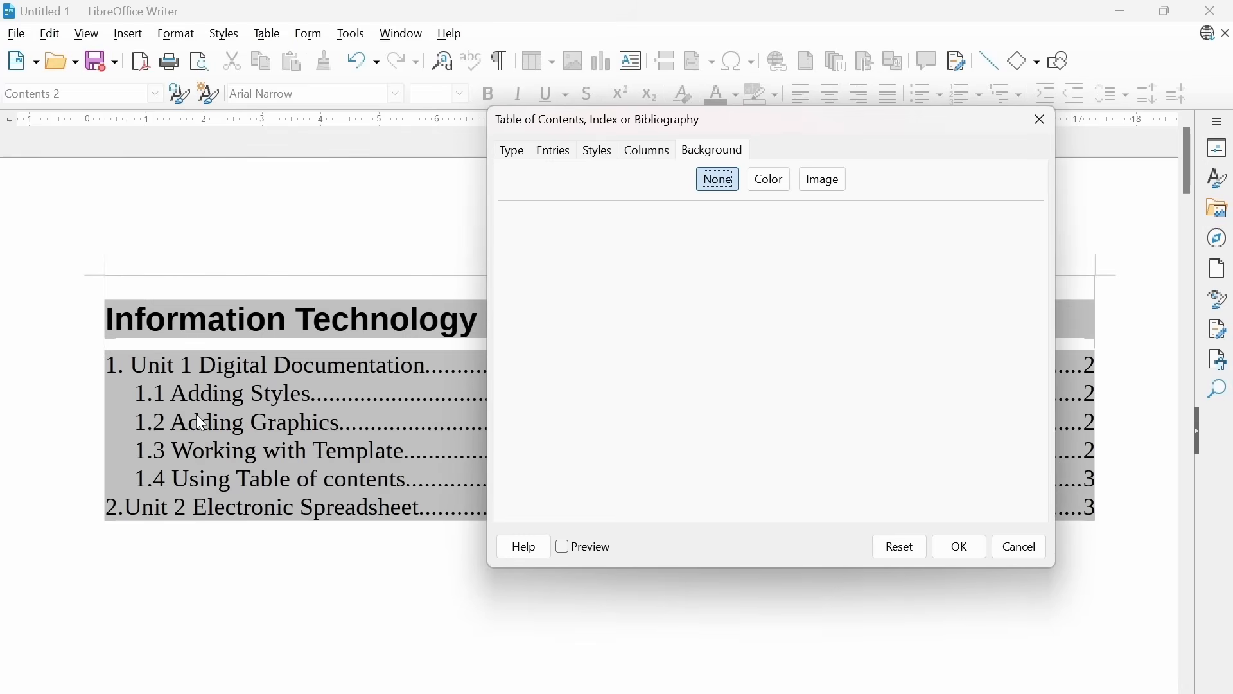
left_click(771, 179)
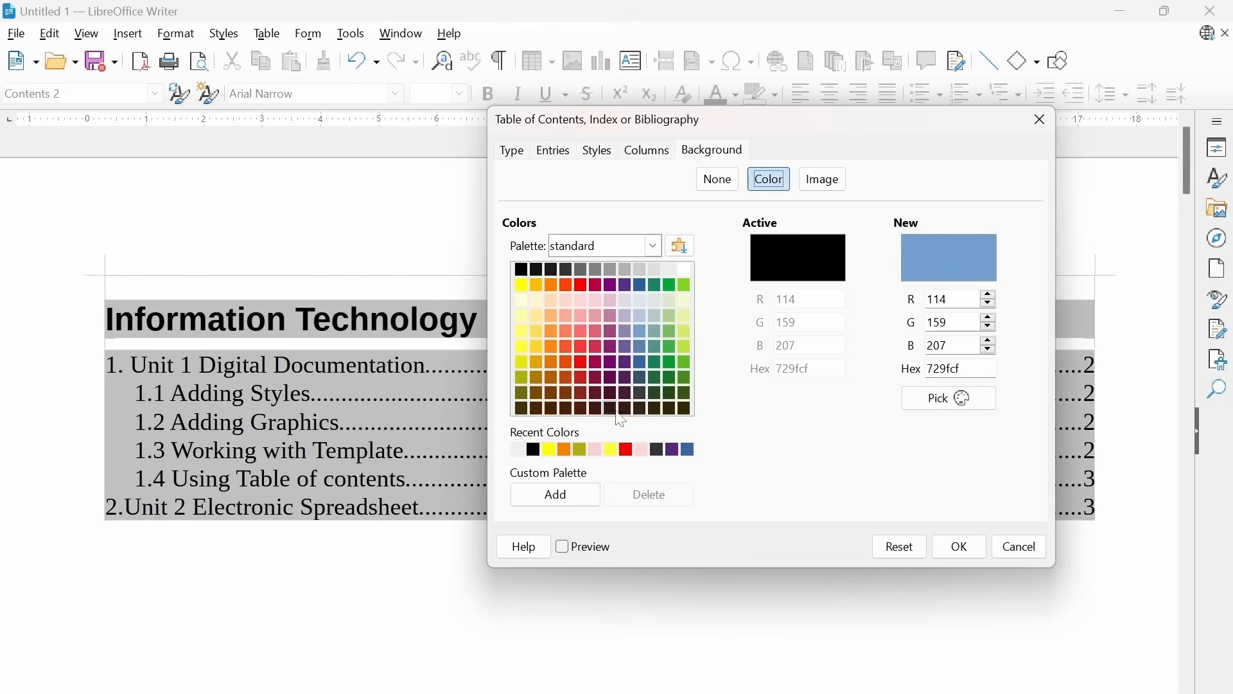
left_click(566, 317)
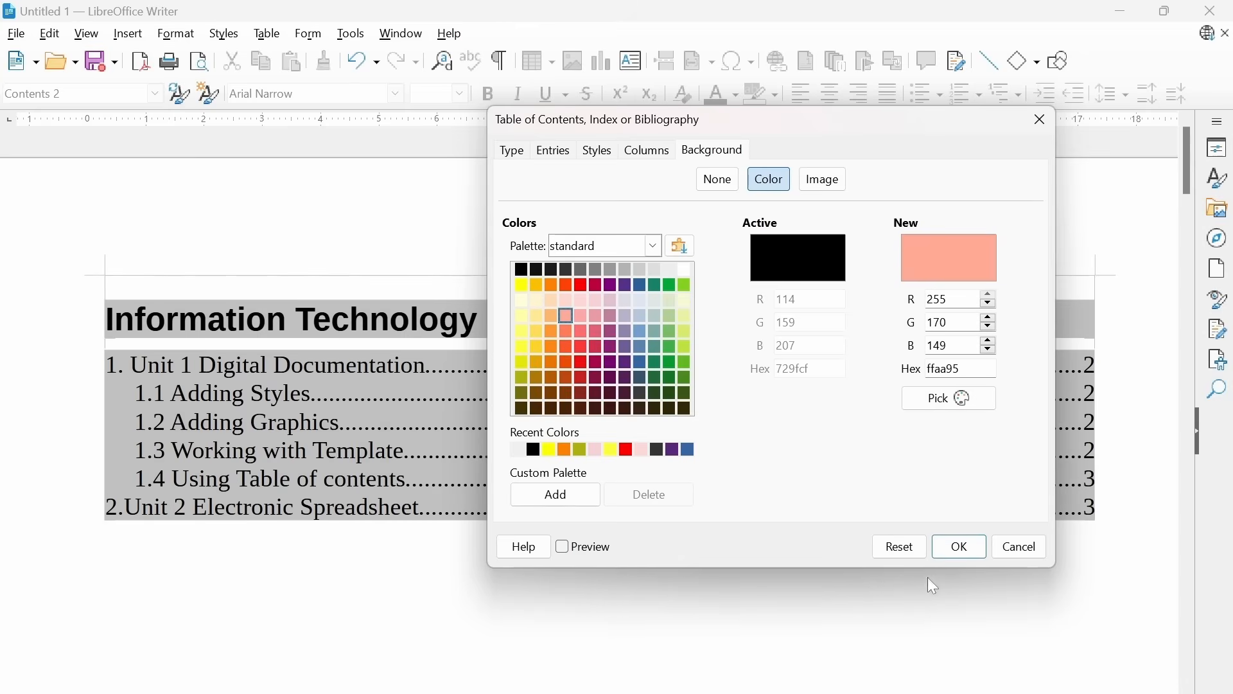
left_click(961, 547)
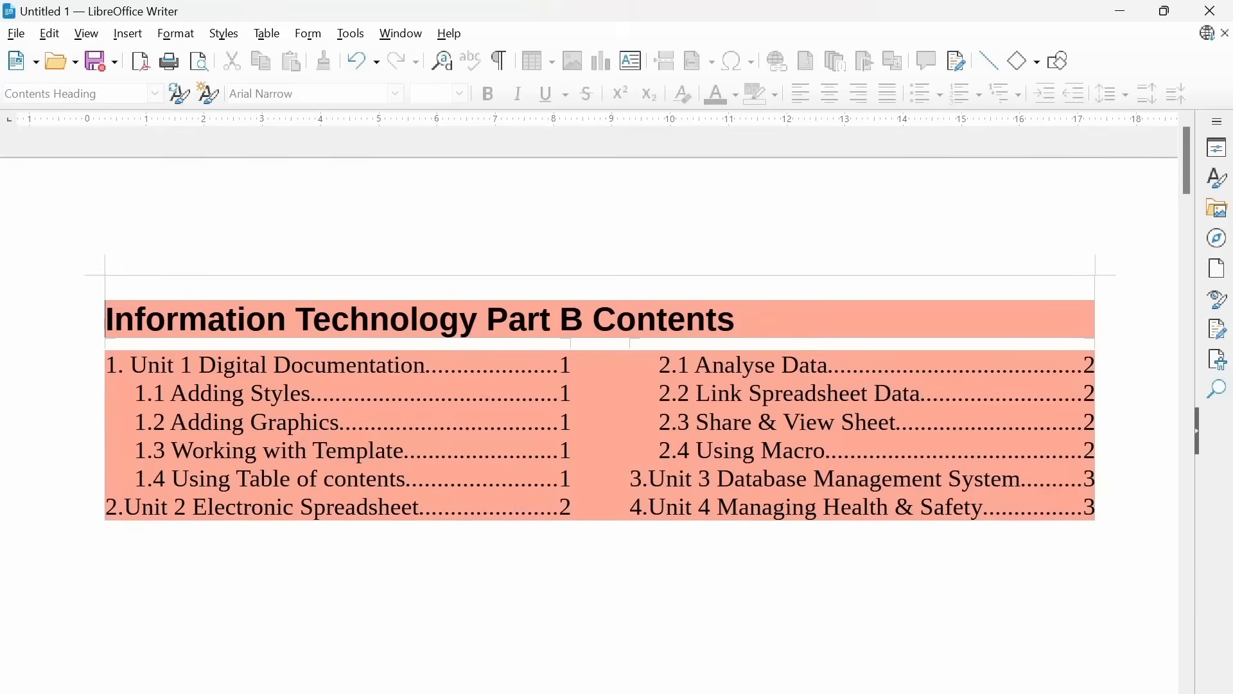
Step: Try the Little Clouds image as the table of contents background
right_click(316, 406)
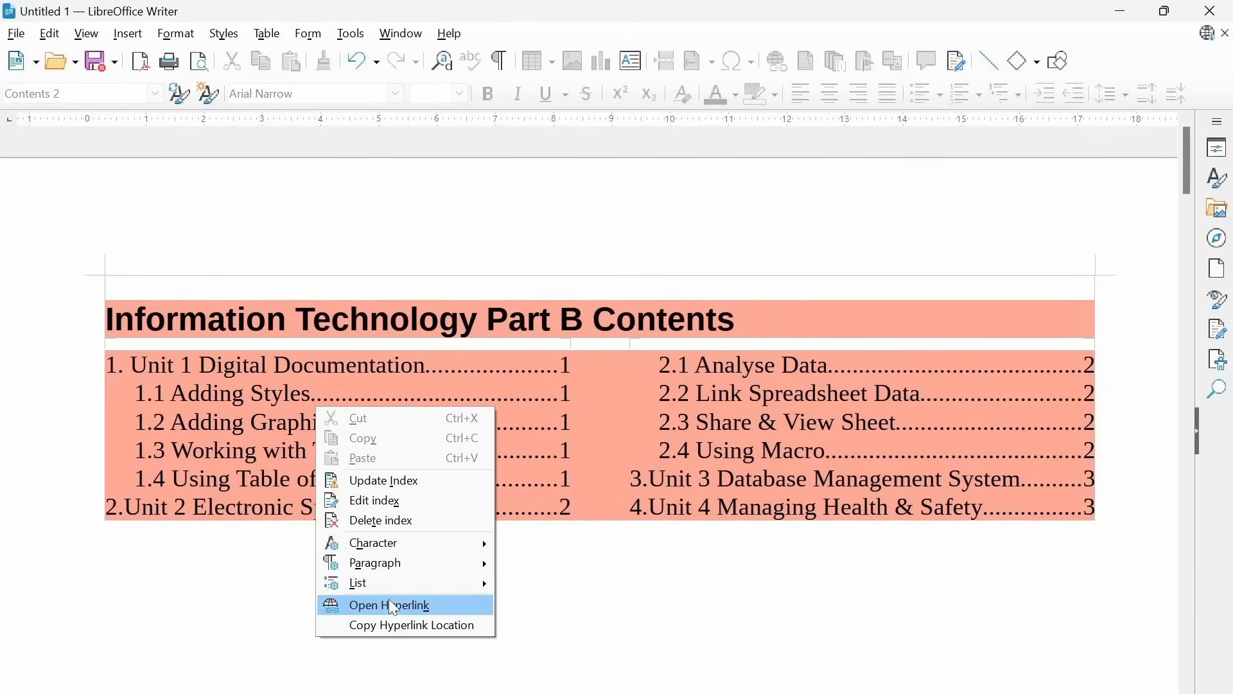
left_click(385, 500)
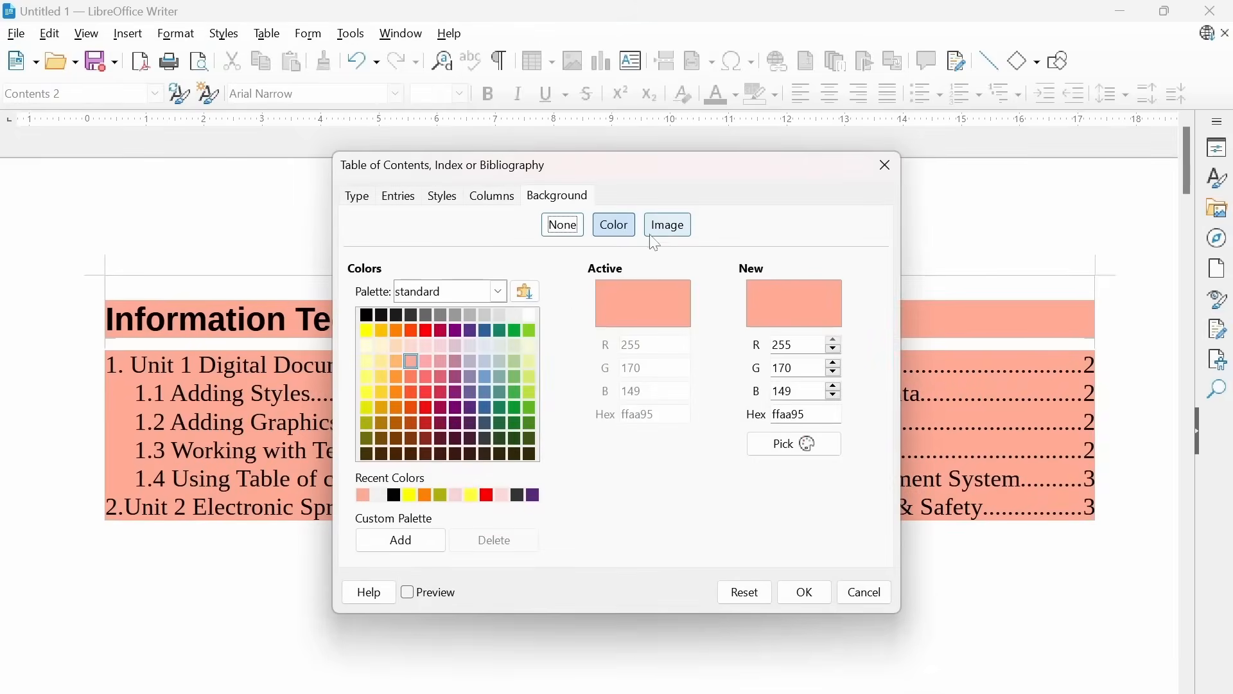
left_click(661, 228)
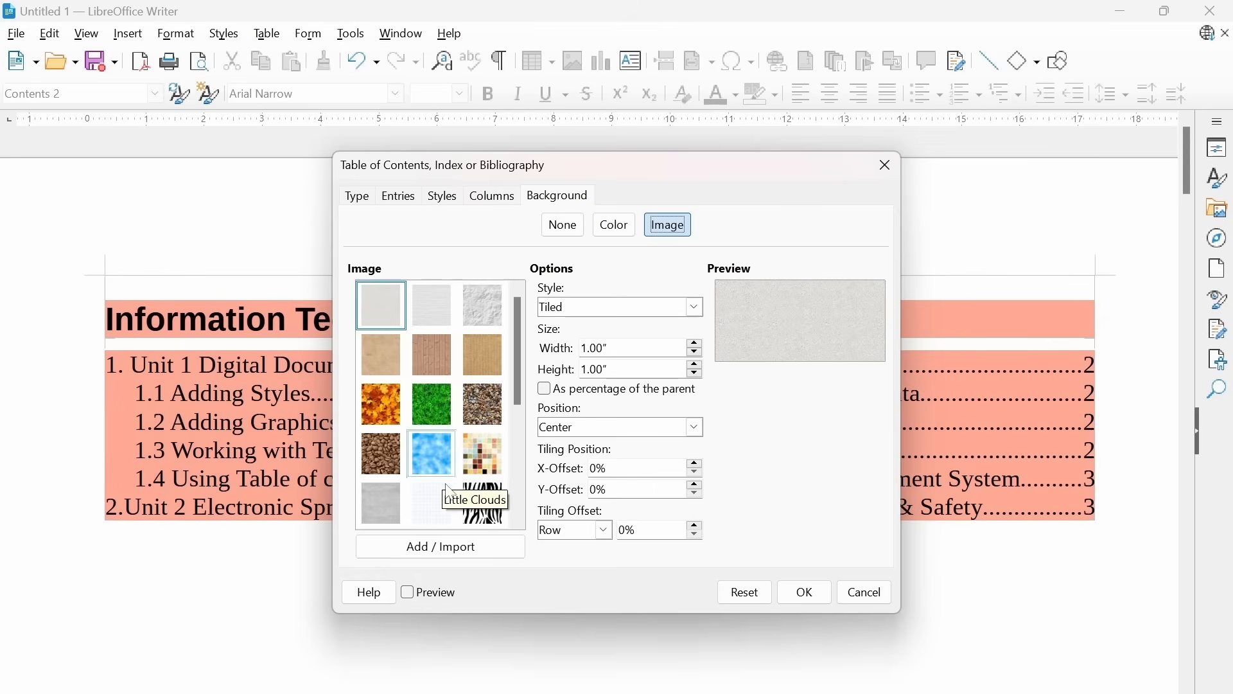
left_click(430, 454)
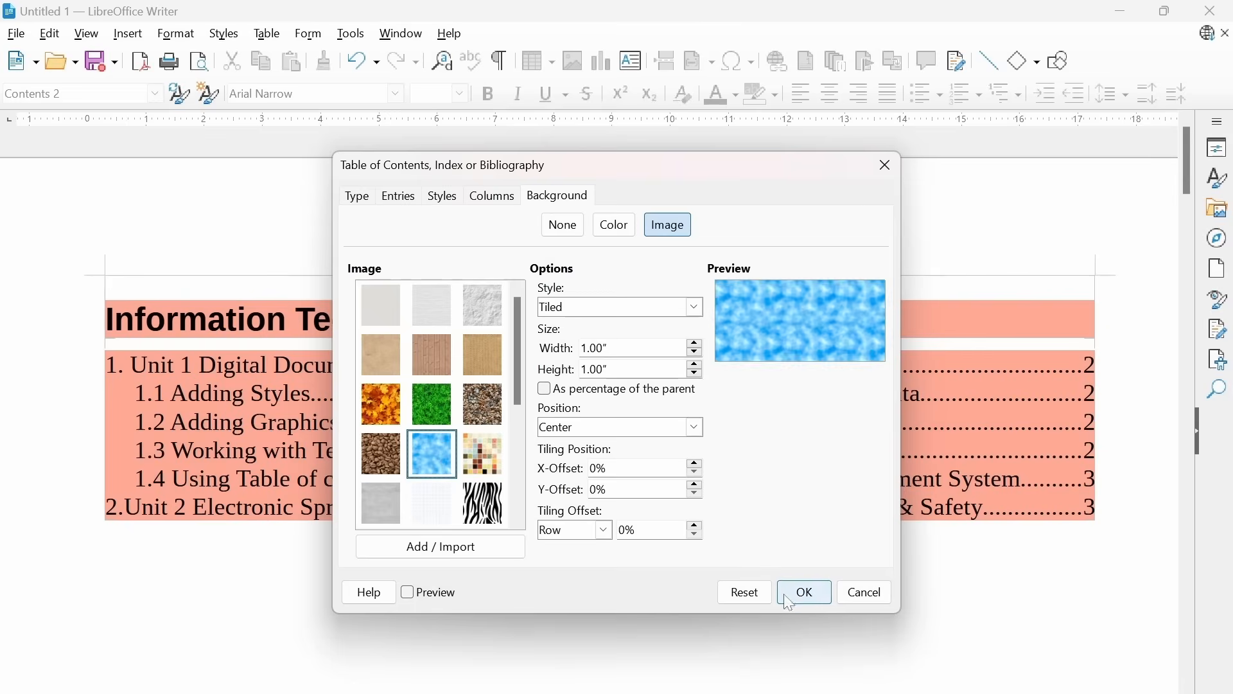
left_click(805, 595)
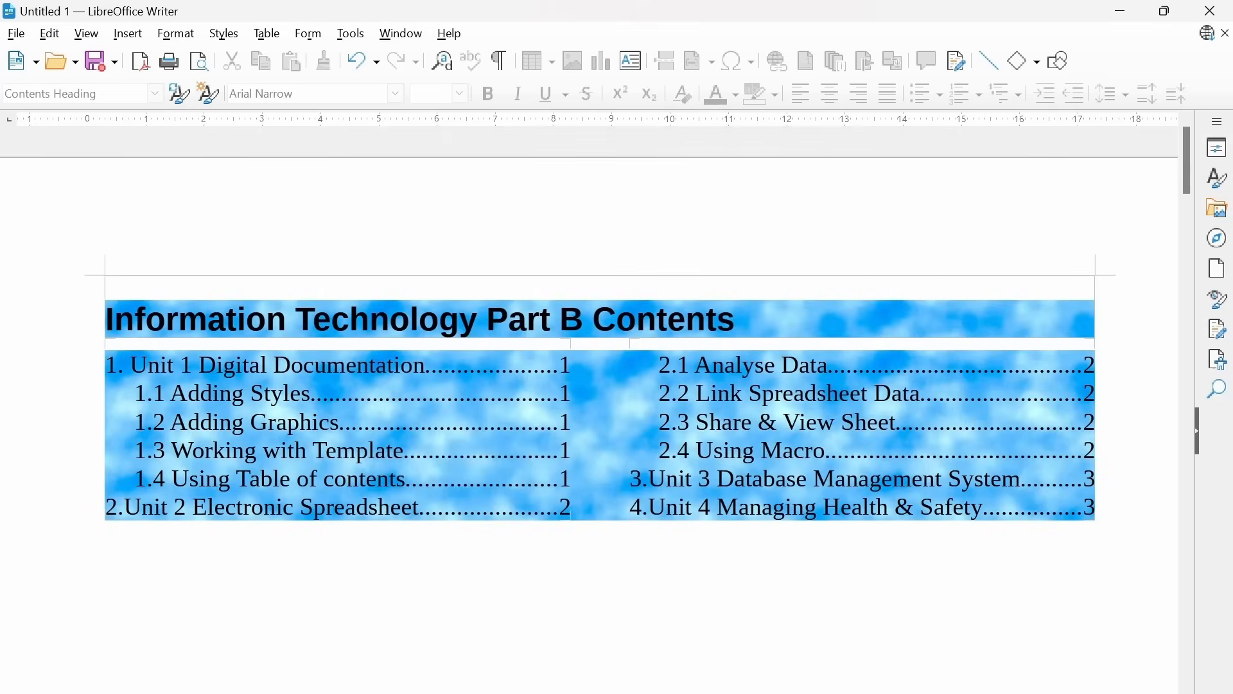
Step: Import the 1k image as the contents background, then undo it
right_click(381, 427)
left_click(455, 519)
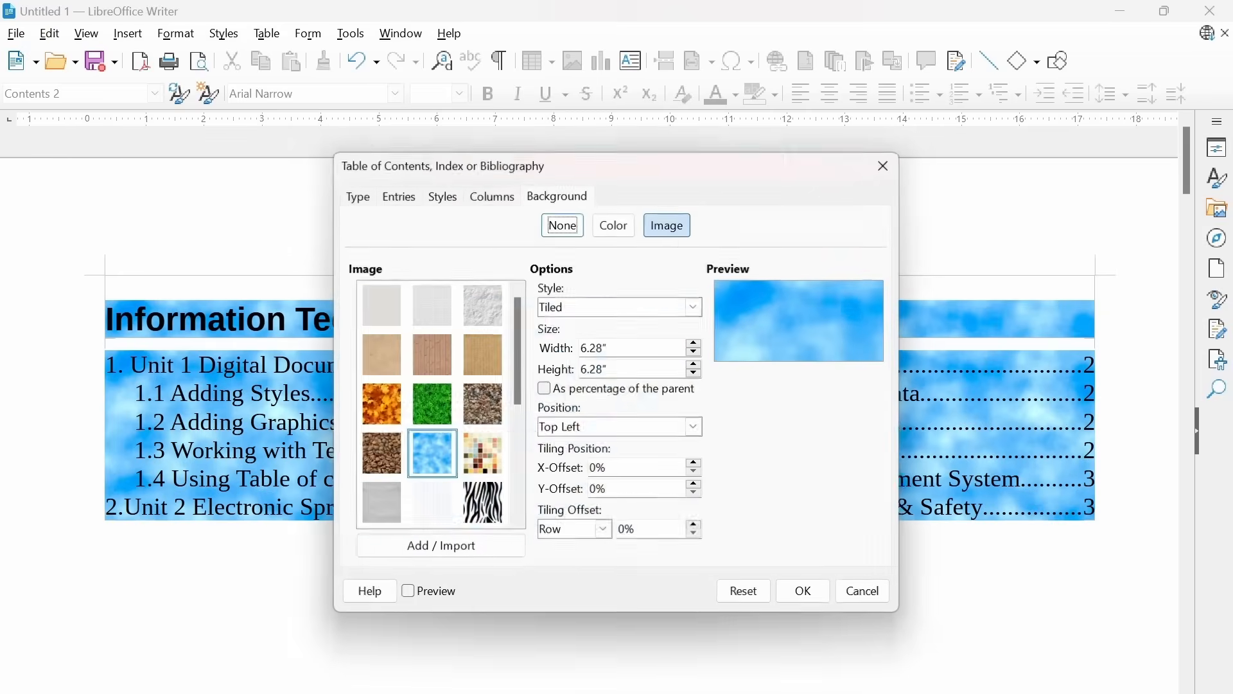
left_click(420, 561)
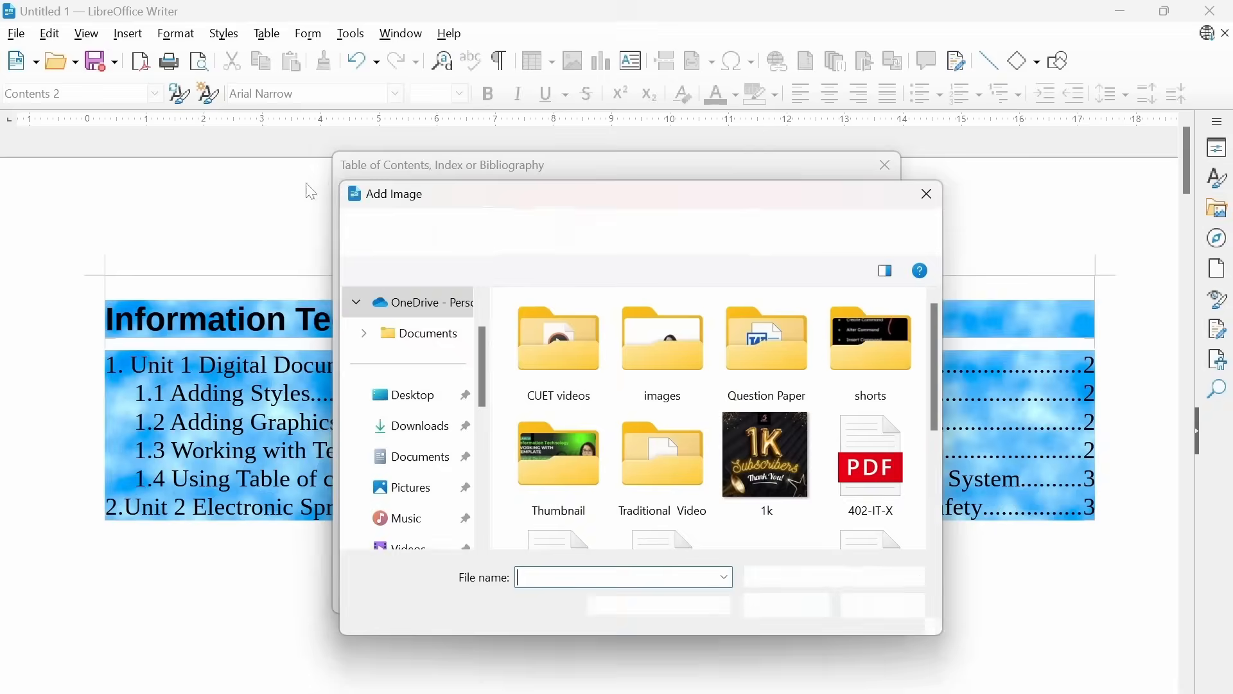
scroll(792, 414, "down", 3)
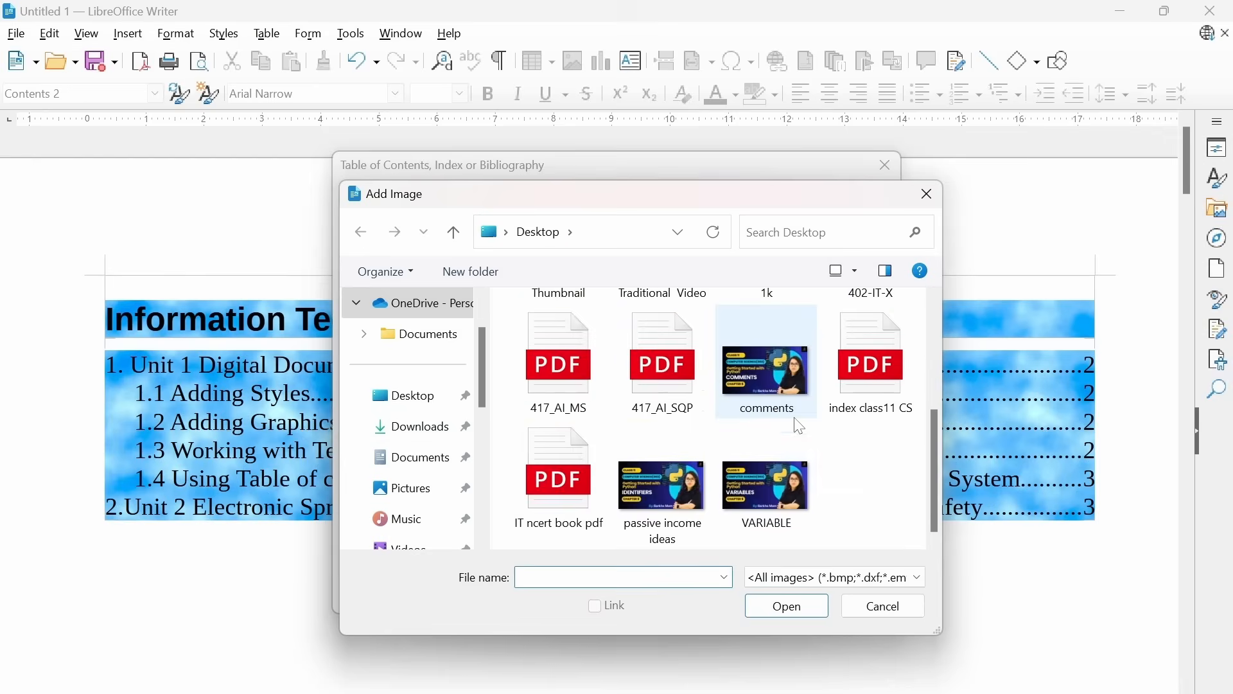
scroll(794, 417, "up", 3)
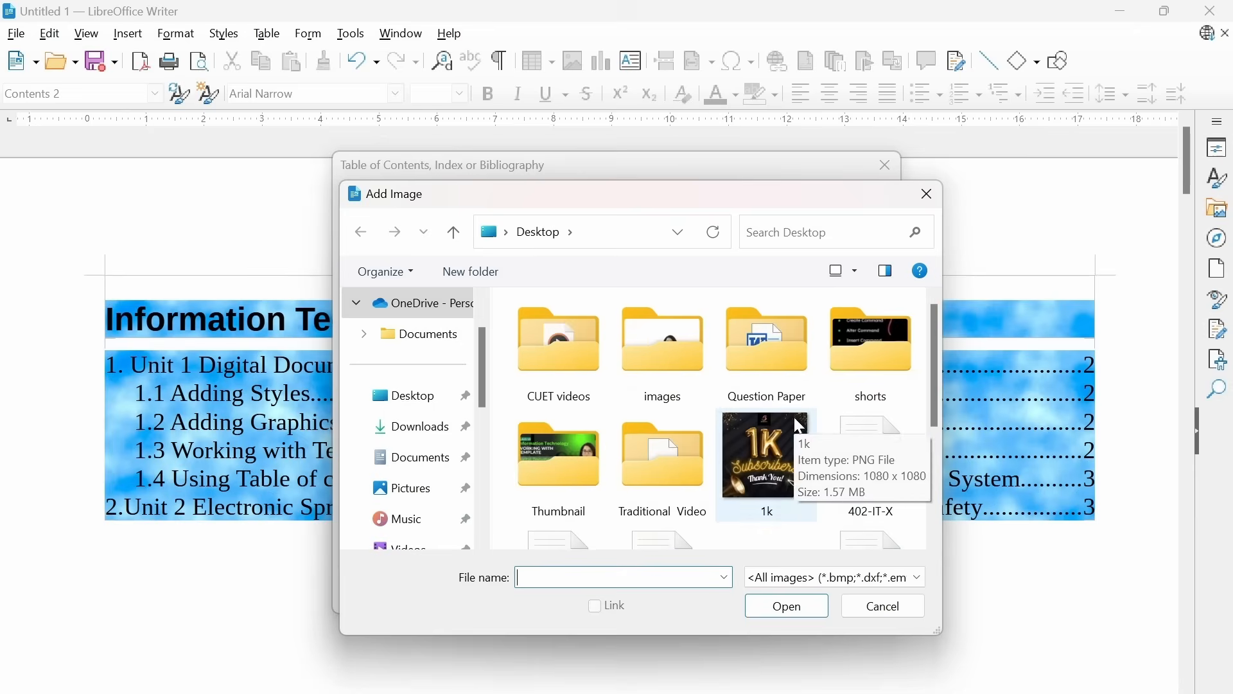
left_click(758, 463)
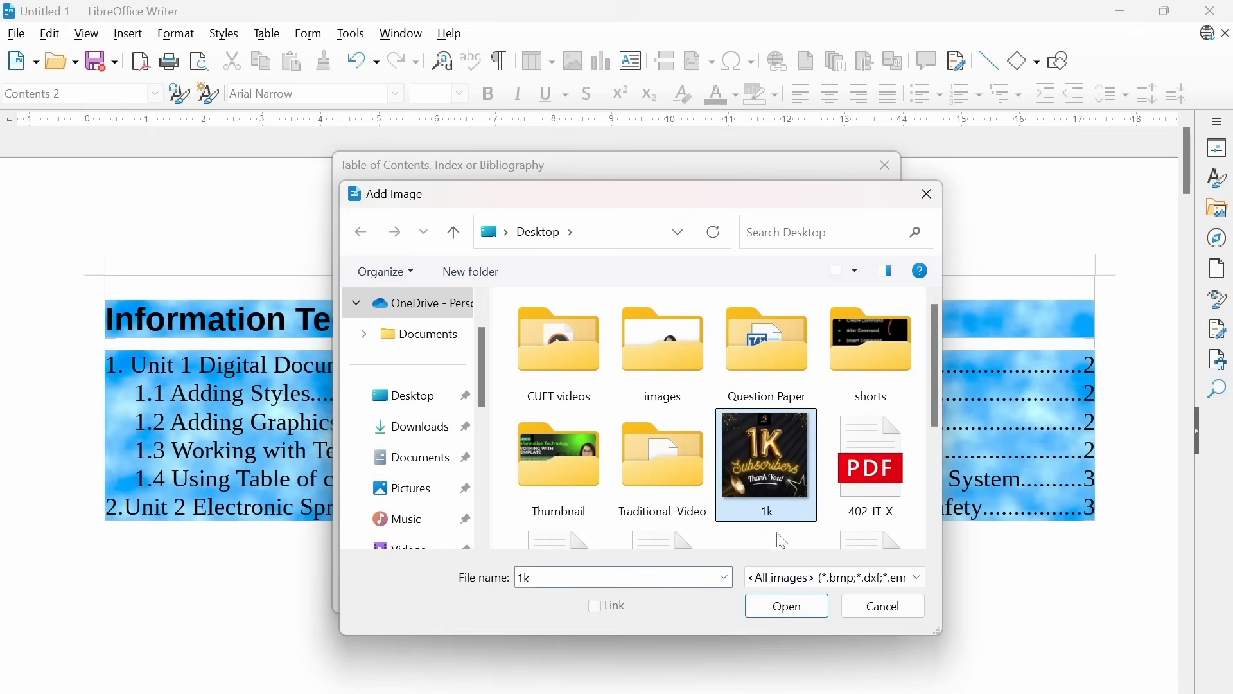
left_click(793, 609)
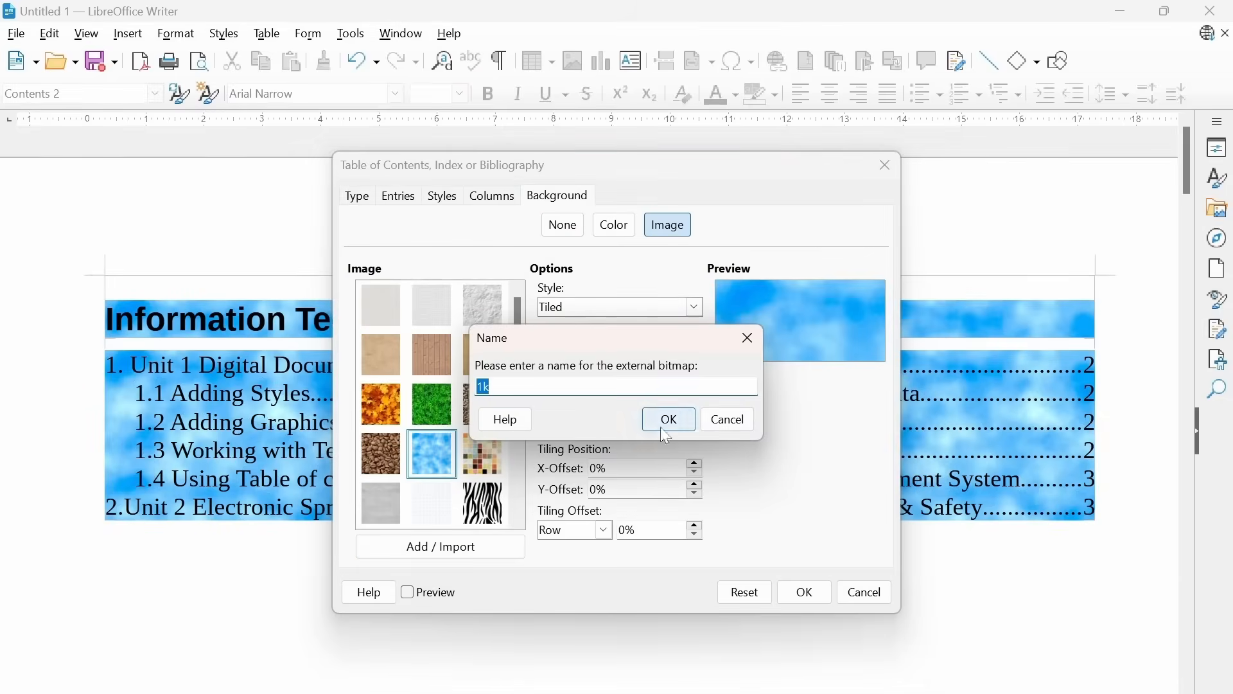
left_click(675, 421)
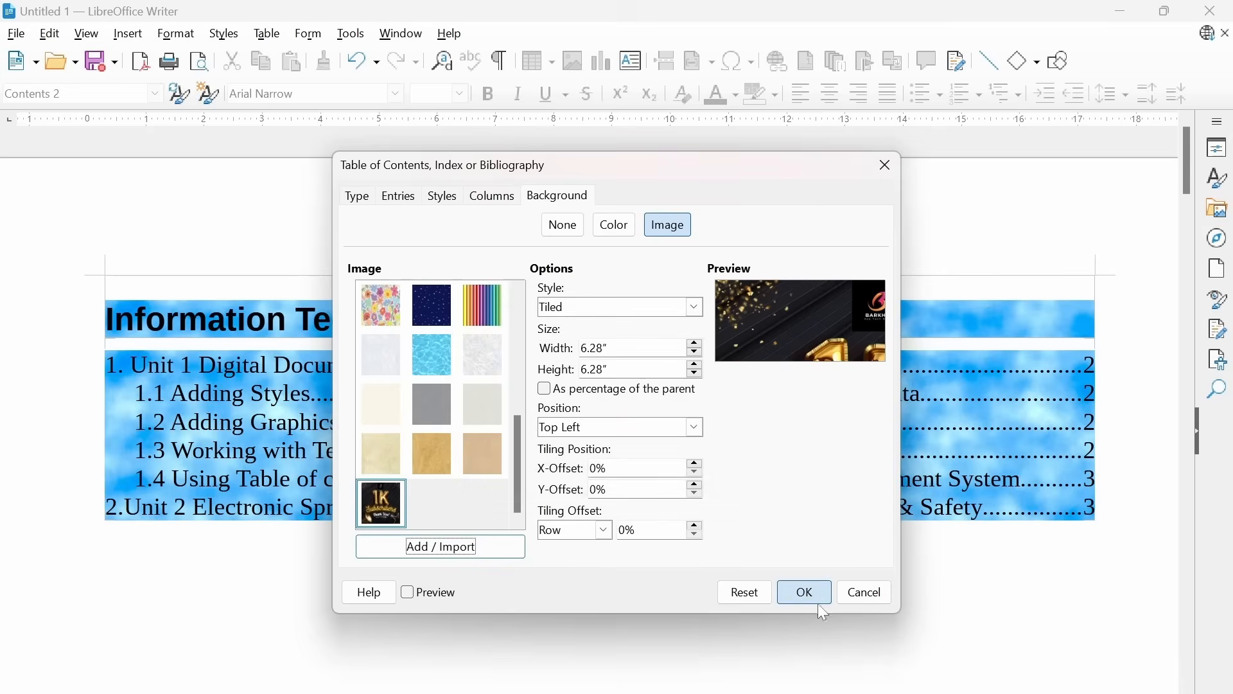
left_click(809, 595)
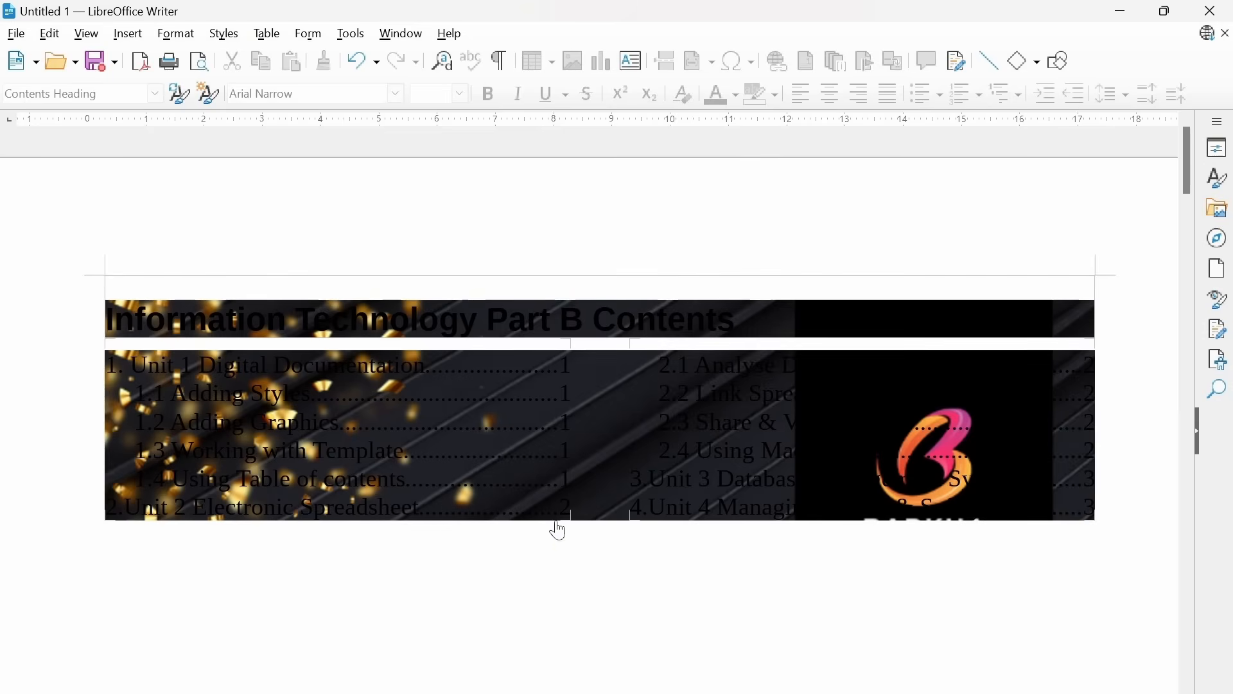
key("ctrl+z")
key("ctrl+z")
key("ctrl+z")
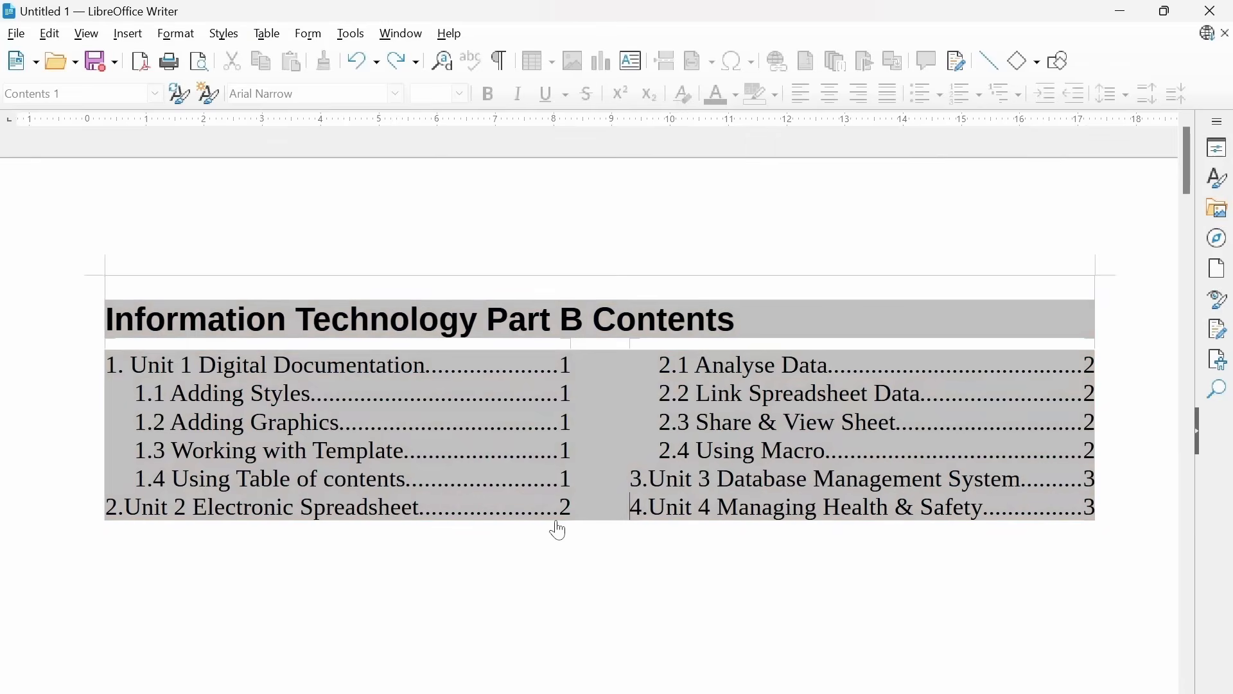
right_click(478, 412)
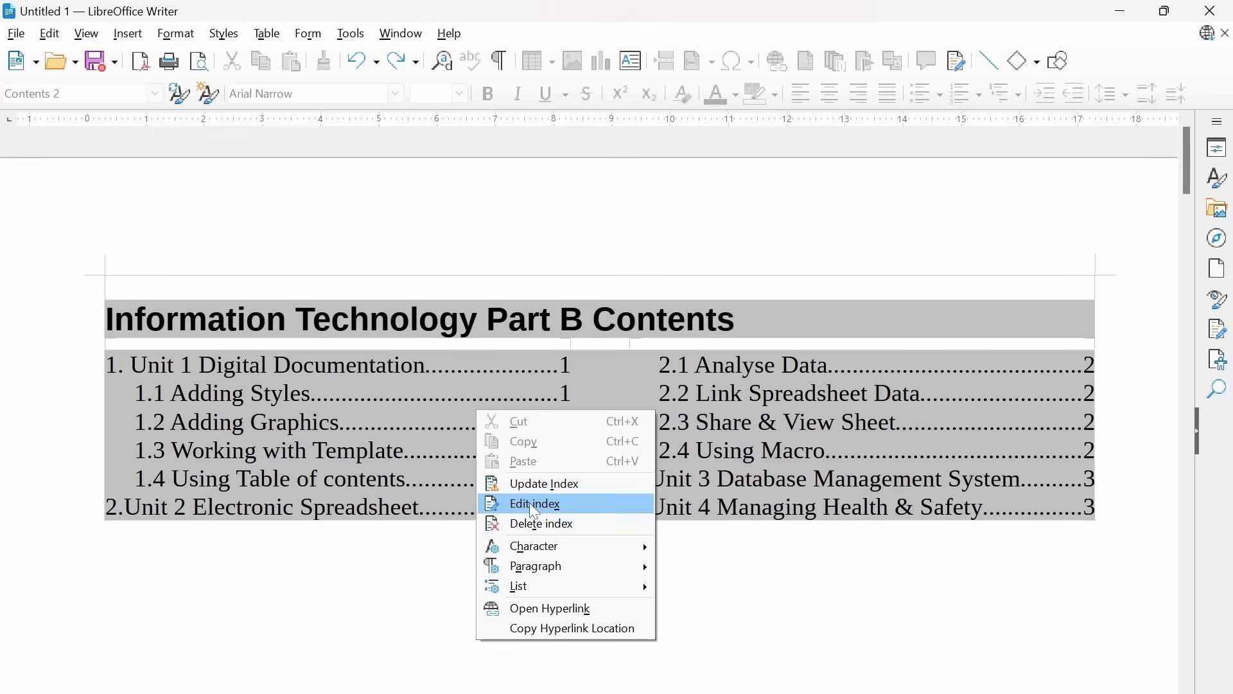
left_click(530, 505)
left_click(685, 237)
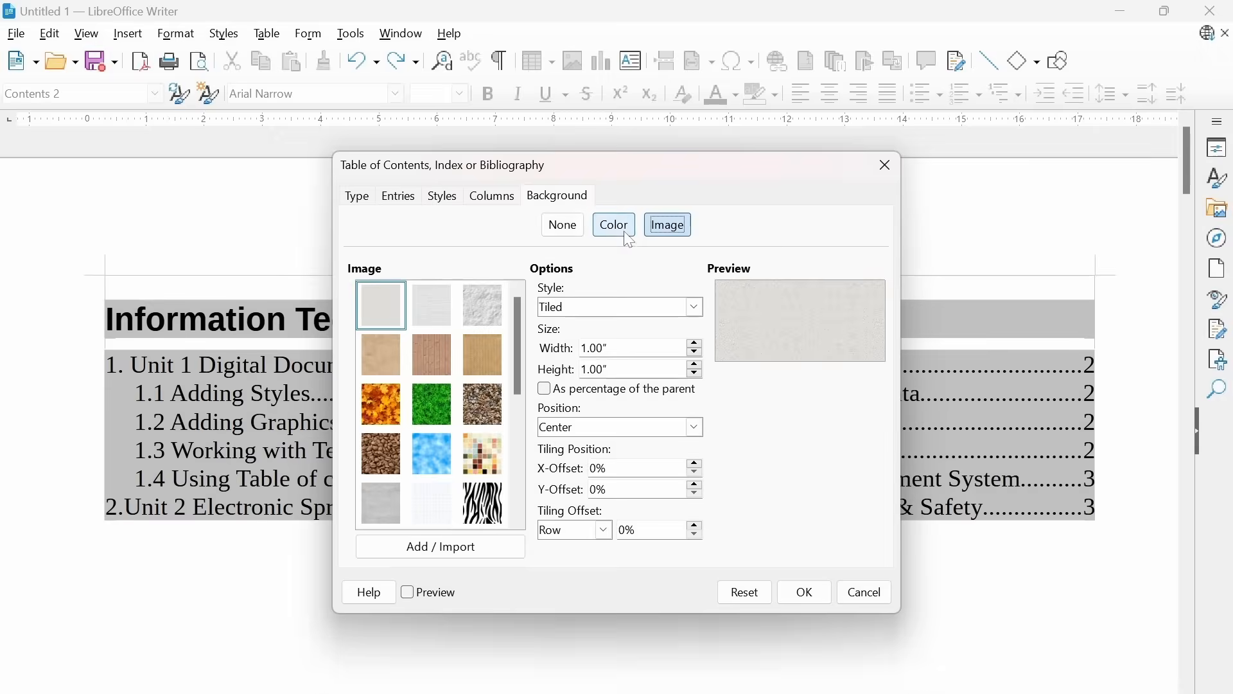
left_click(622, 229)
left_click(504, 198)
left_click(456, 201)
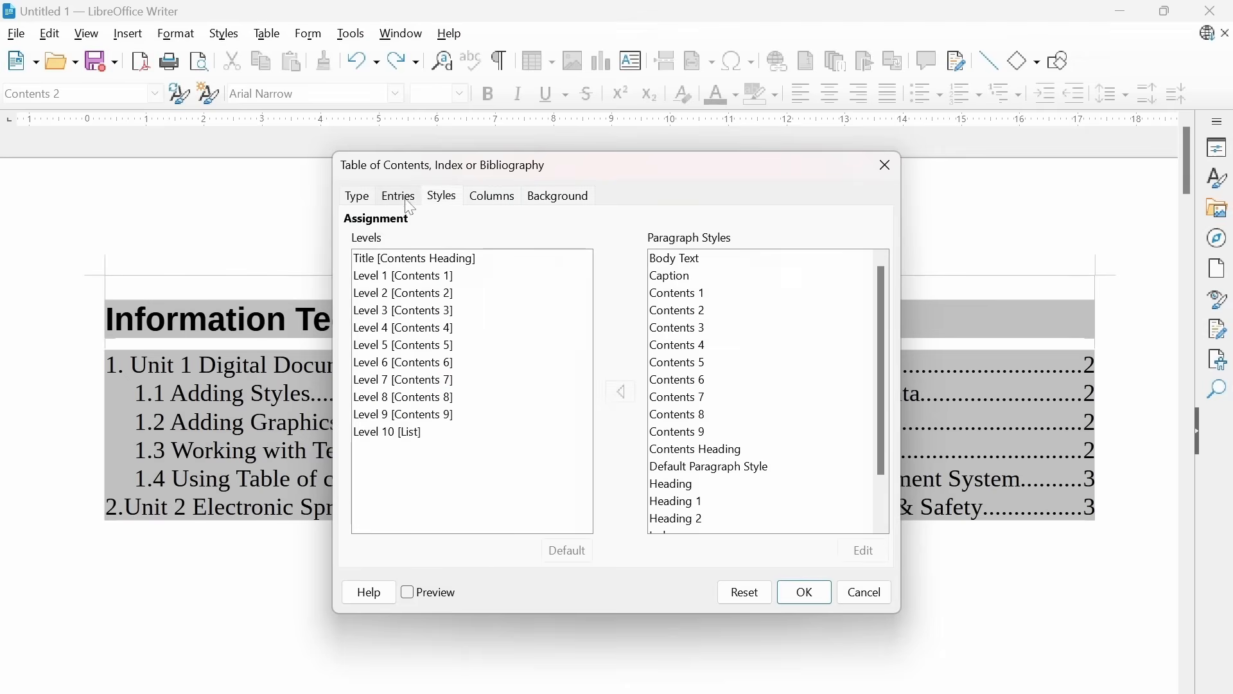
left_click(404, 199)
left_click(363, 198)
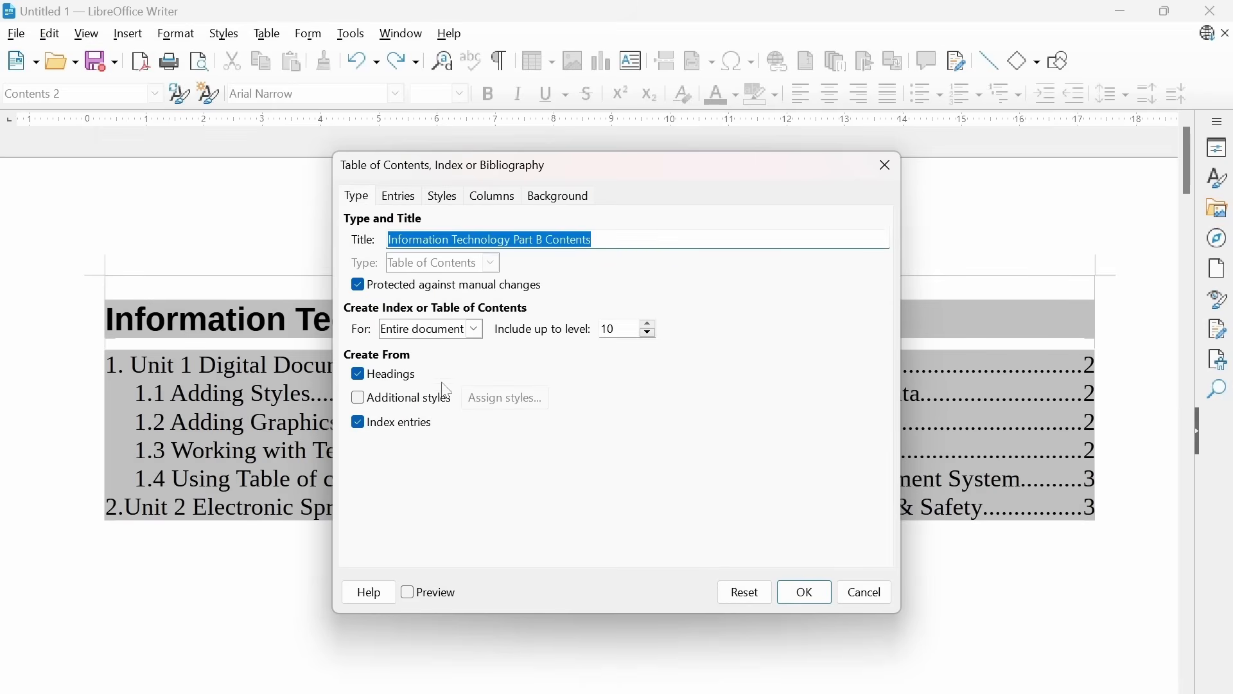
left_click(806, 593)
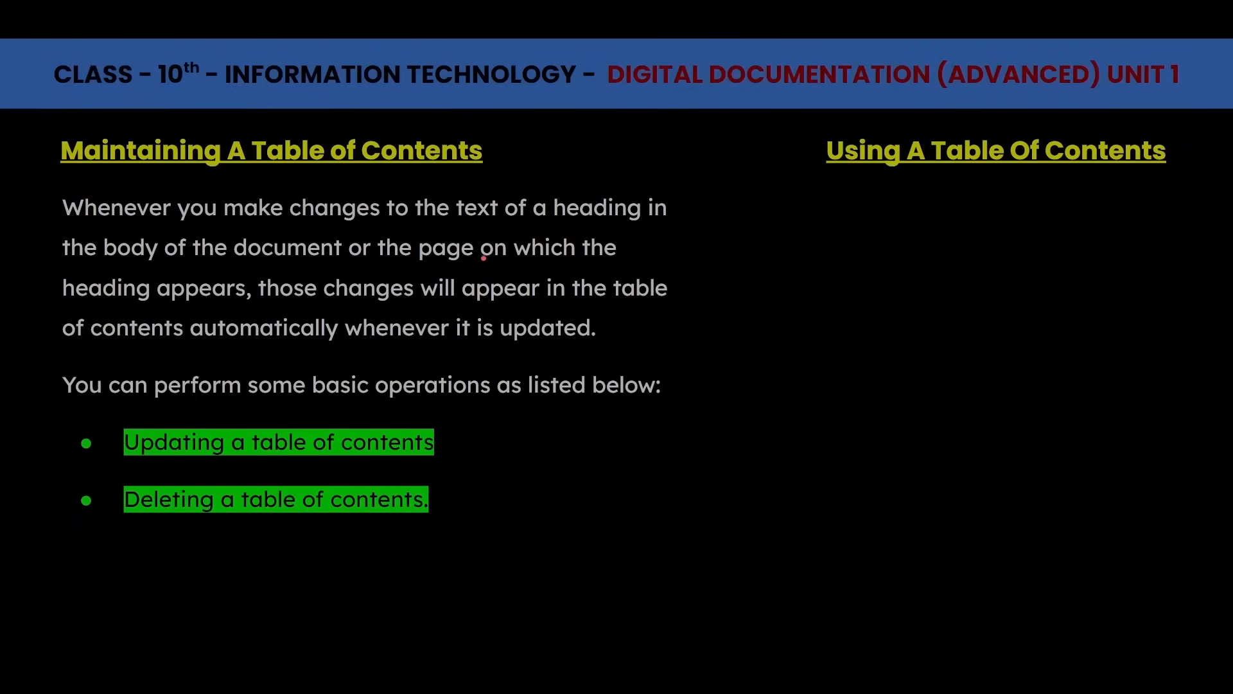
Step: Underline the heading-change and automatic-update phrases and 'Deleting a table of contents' in red
left_click_drag(128, 229, 540, 226)
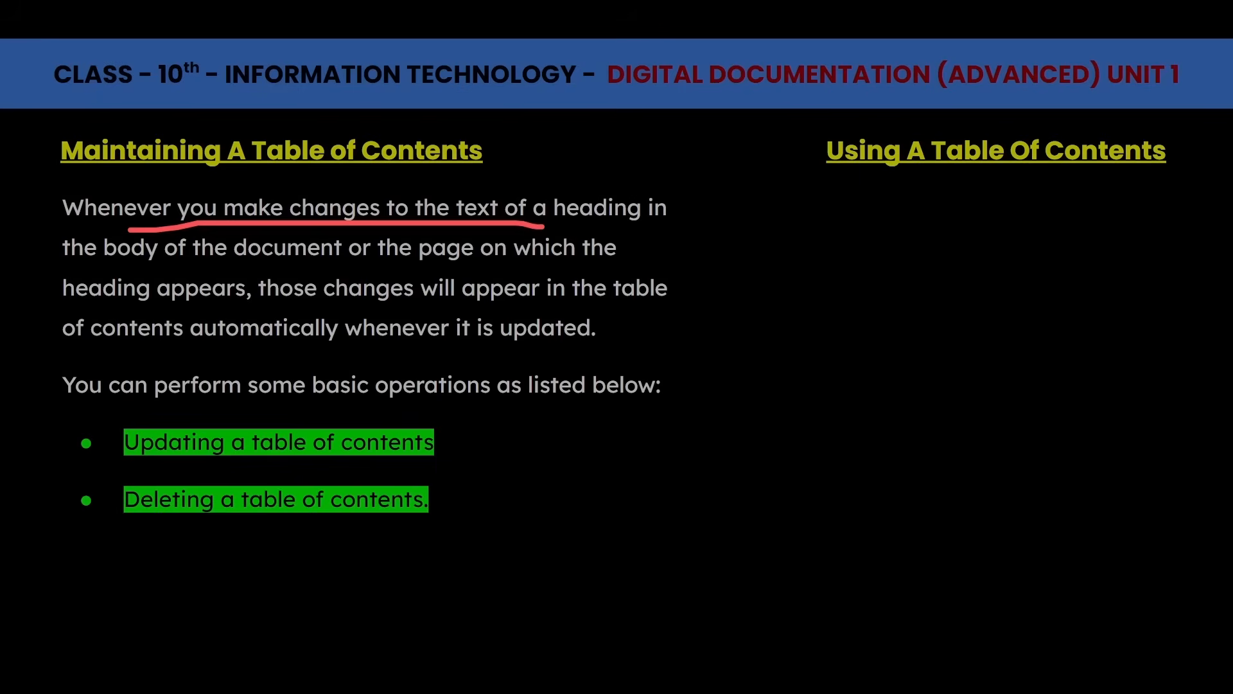
left_click_drag(220, 316, 580, 312)
left_click_drag(237, 350, 418, 348)
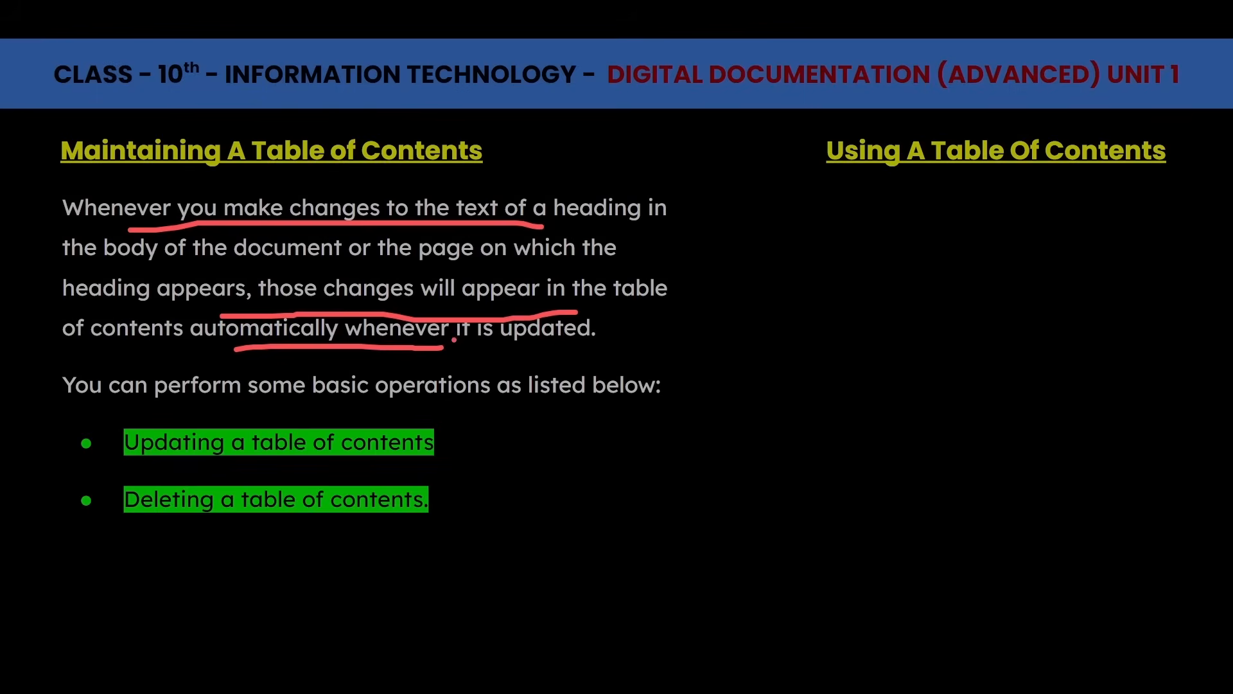
left_click_drag(339, 476, 458, 488)
left_click_drag(181, 526, 344, 527)
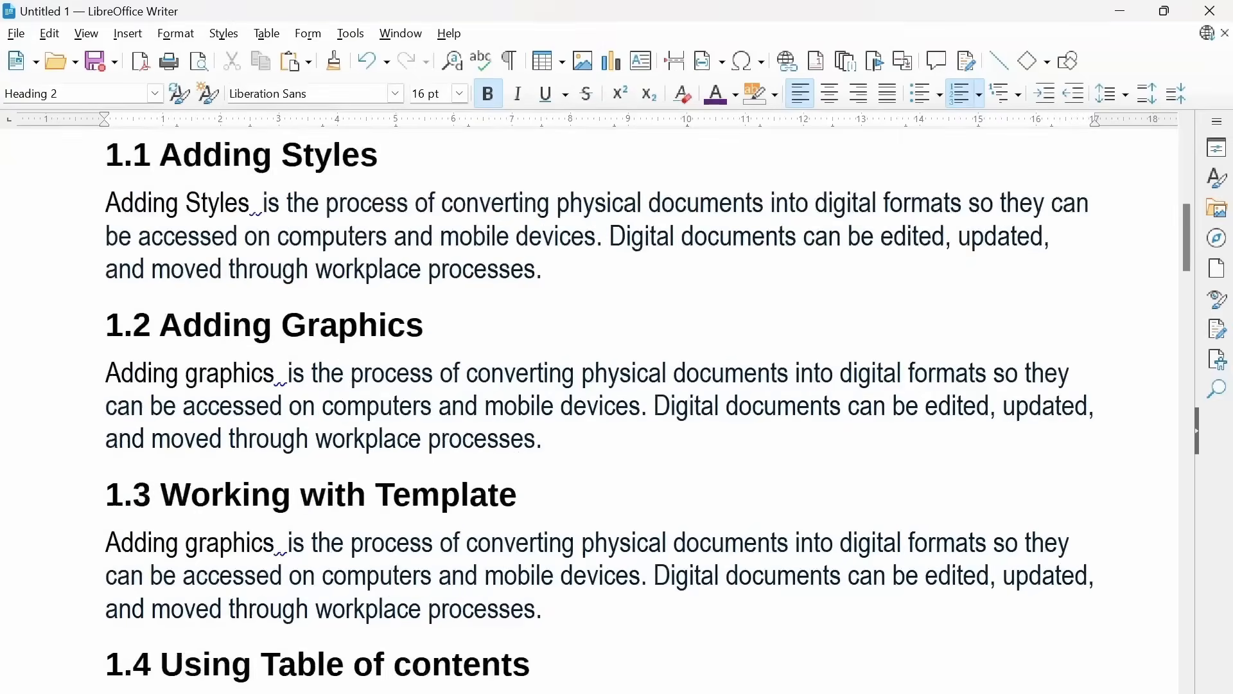
Step: Type '3.1 Database management system' on the blank line above Unit 4
scroll(590, 411, "down", 15)
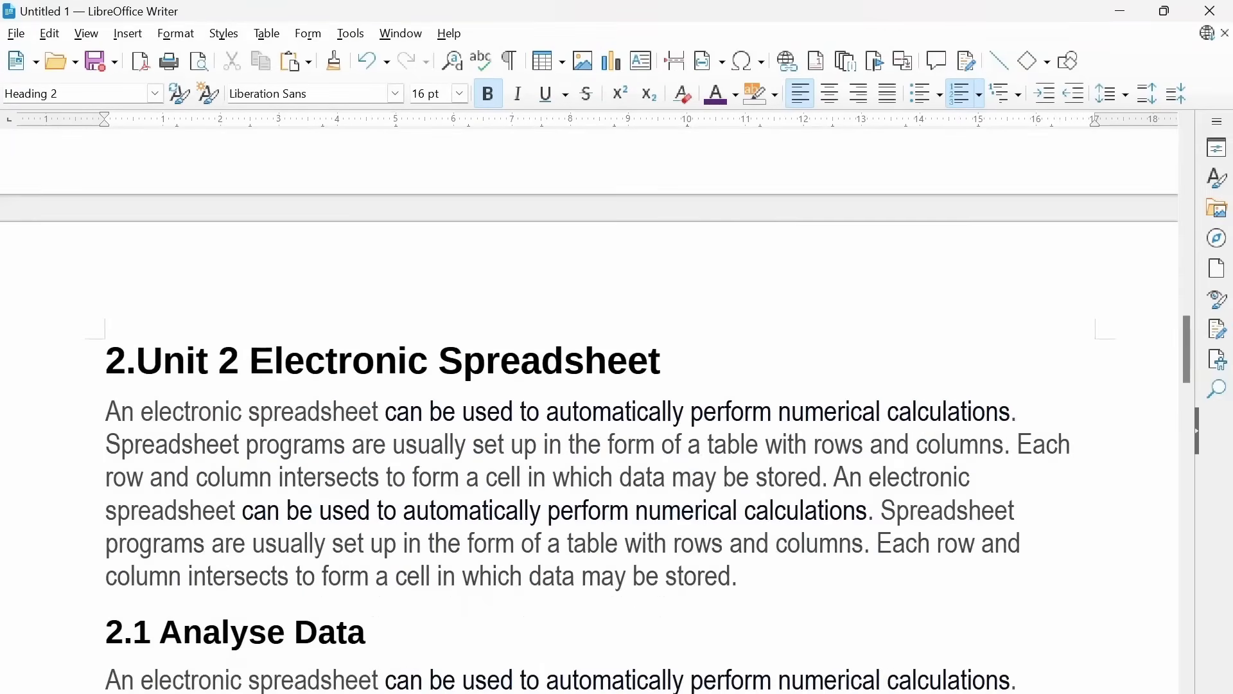
scroll(590, 411, "down", 5)
scroll(589, 411, "down", 13)
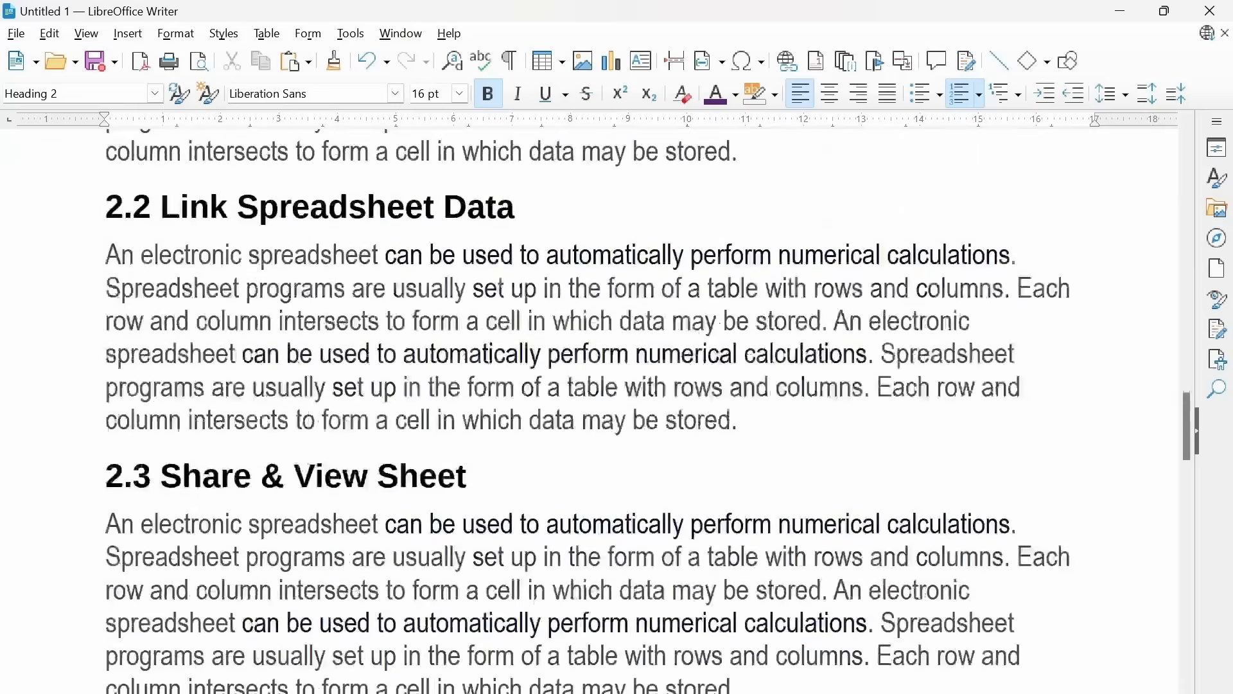
scroll(590, 411, "down", 11)
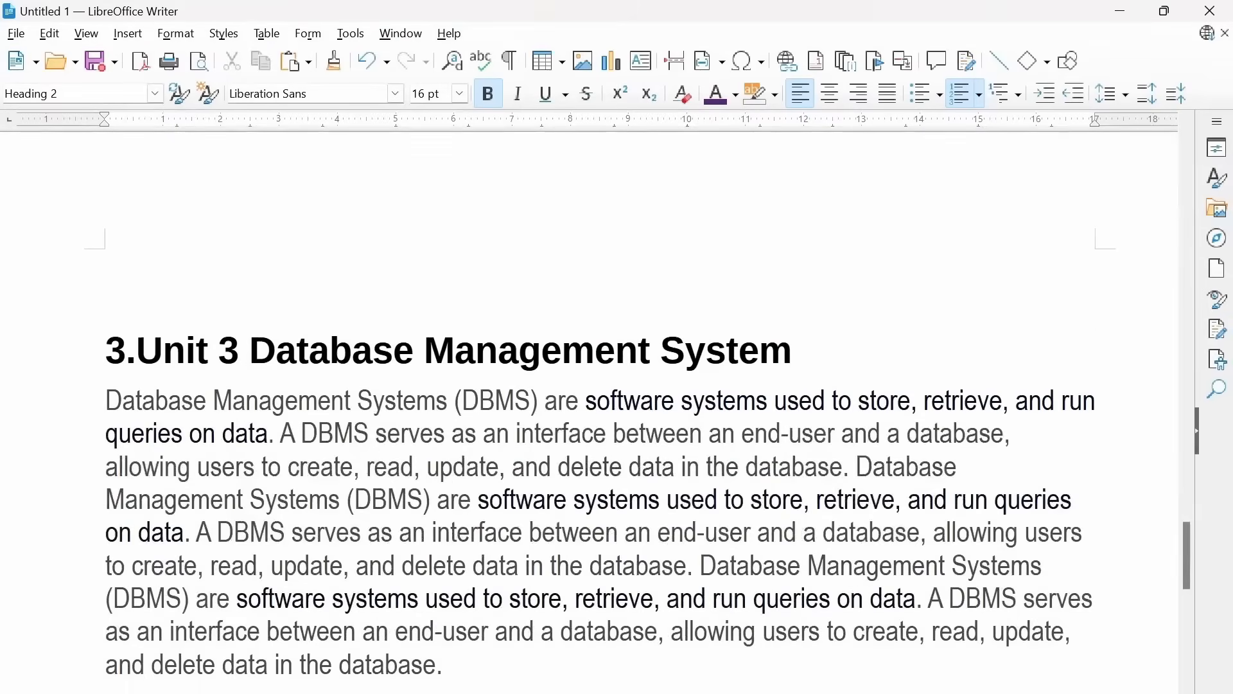
scroll(590, 411, "down", 3)
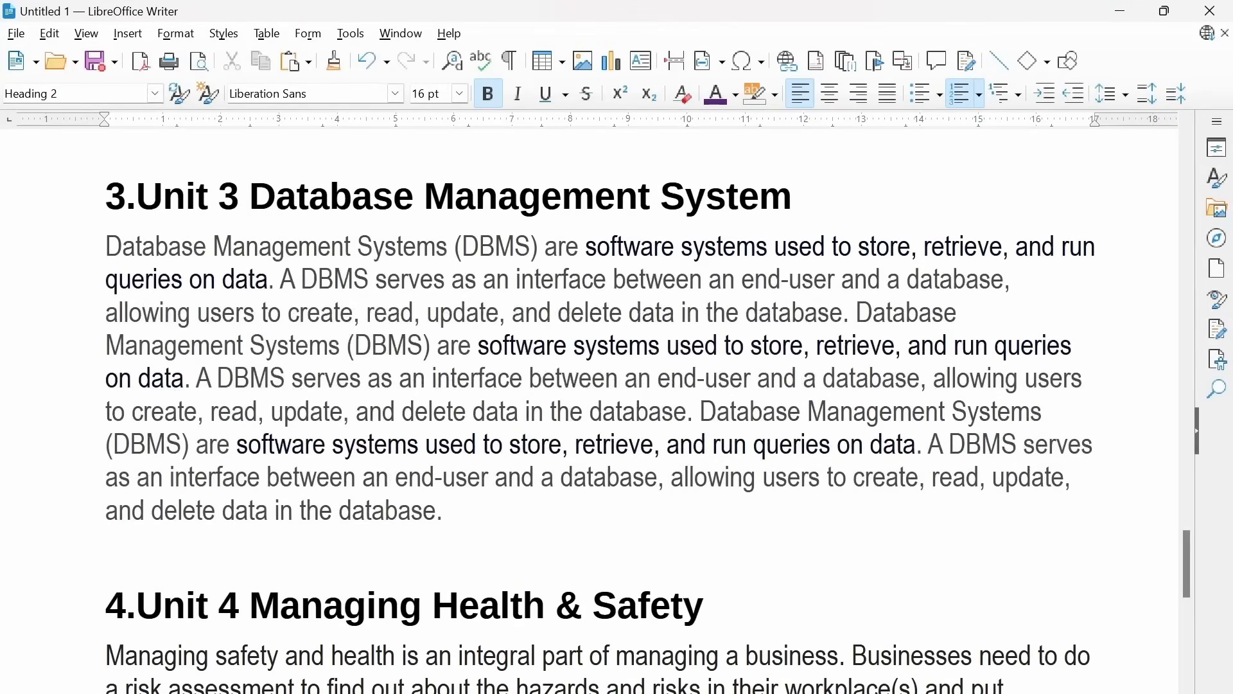
left_click(105, 542)
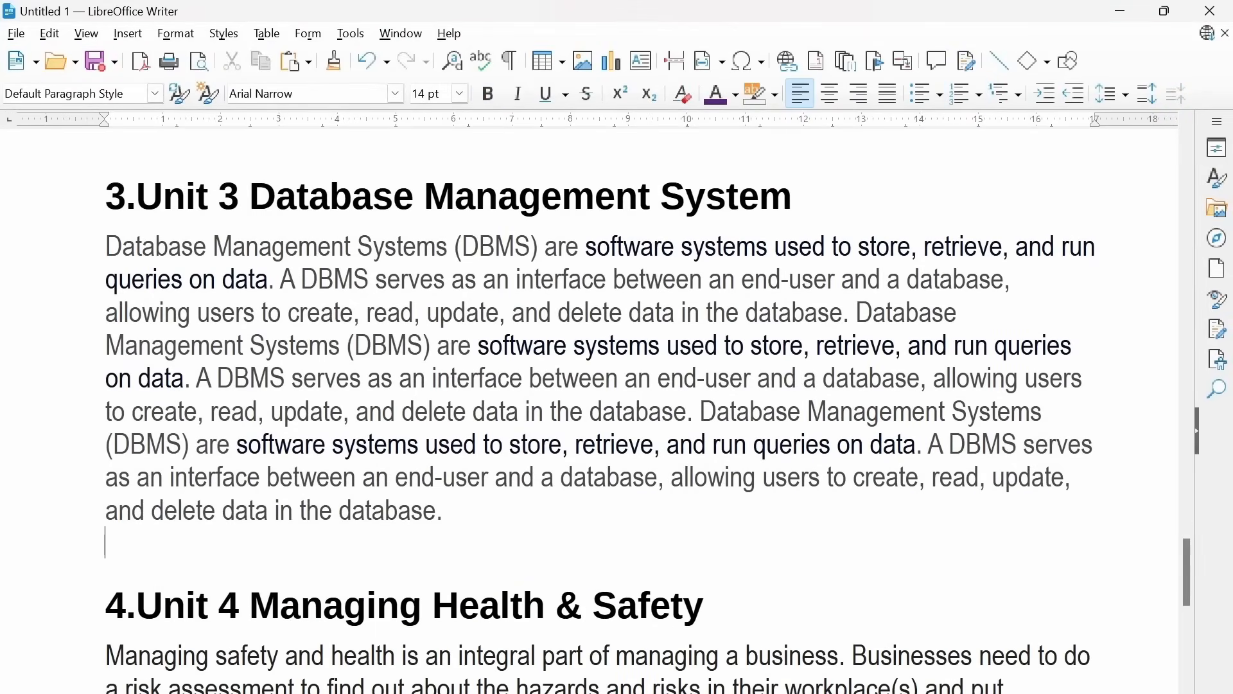
type("3.1")
type("Data")
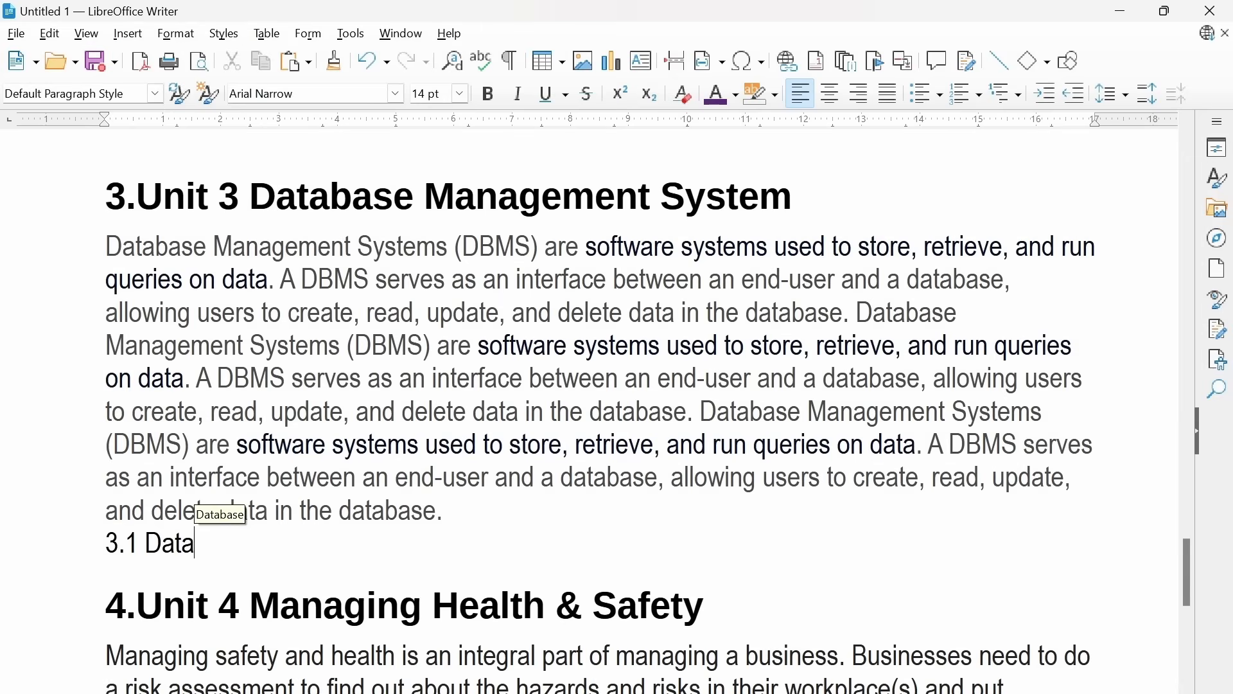
type("base managemnt")
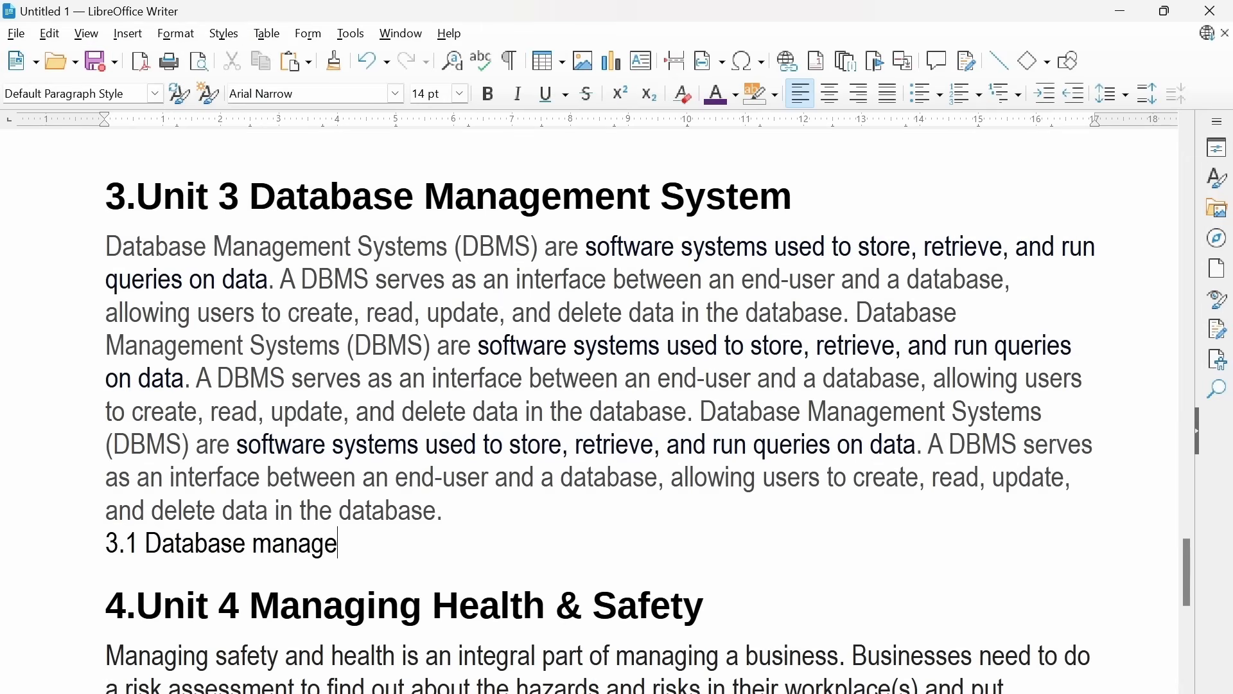
key("BackSpace")
key("BackSpace")
key("BackSpace")
type("ment system")
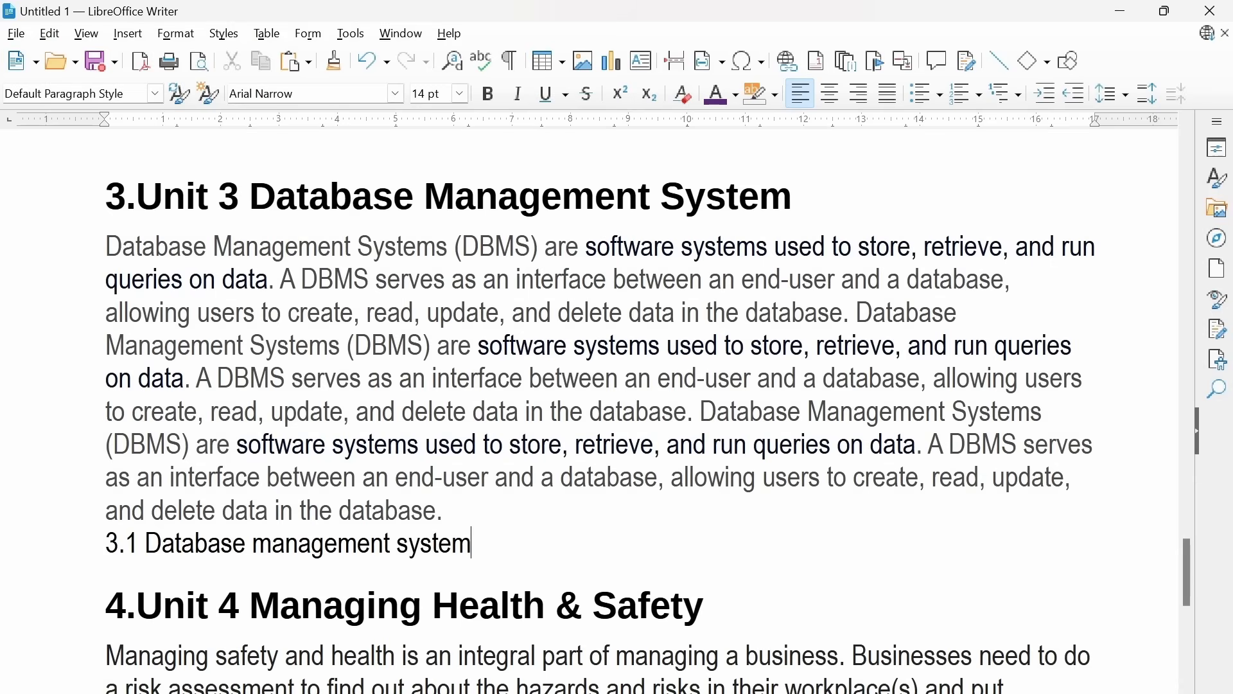
key("Return")
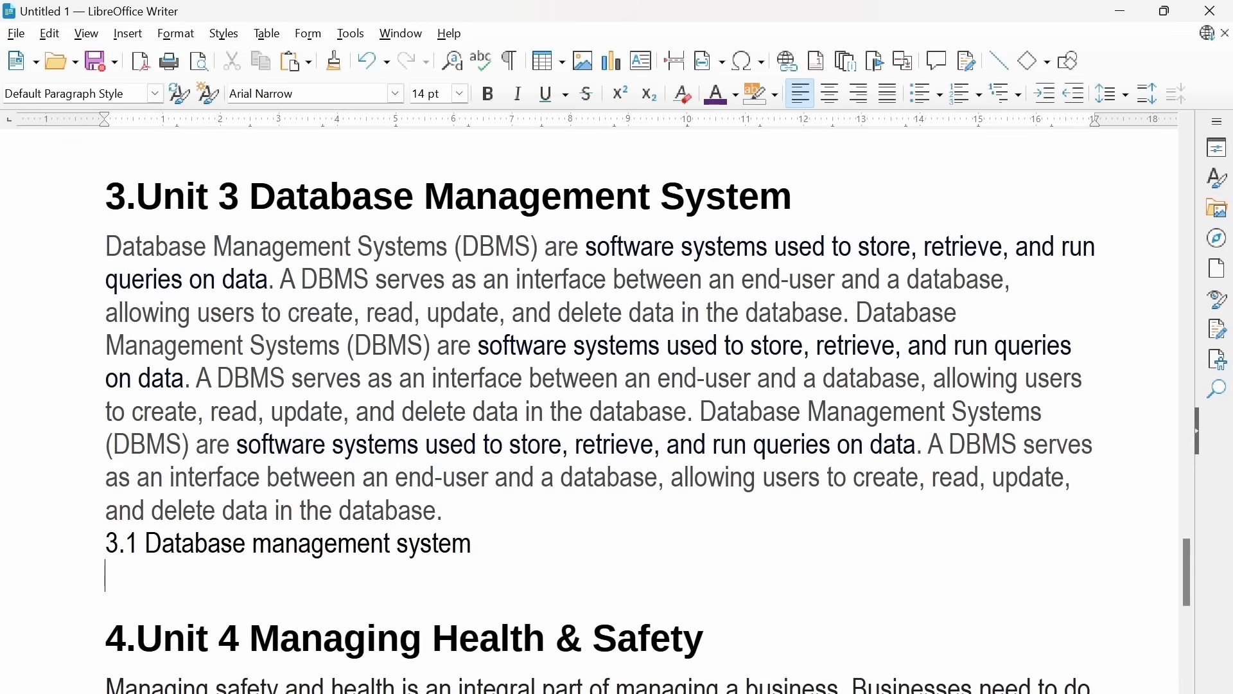
Step: Copy the opening sentences of the Unit 3 DBMS paragraph and paste them below the 3.1 line
left_click_drag(105, 247, 817, 345)
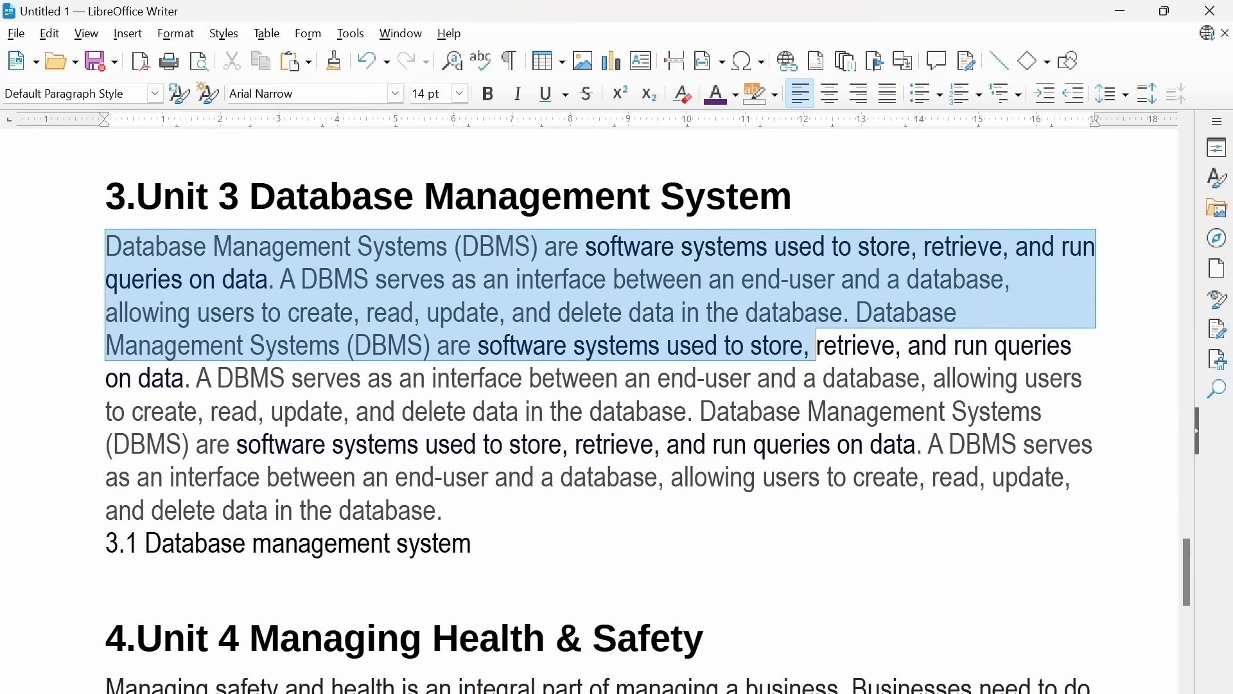
key("ctrl+c")
left_click(488, 544)
key("Down")
key("ctrl+v")
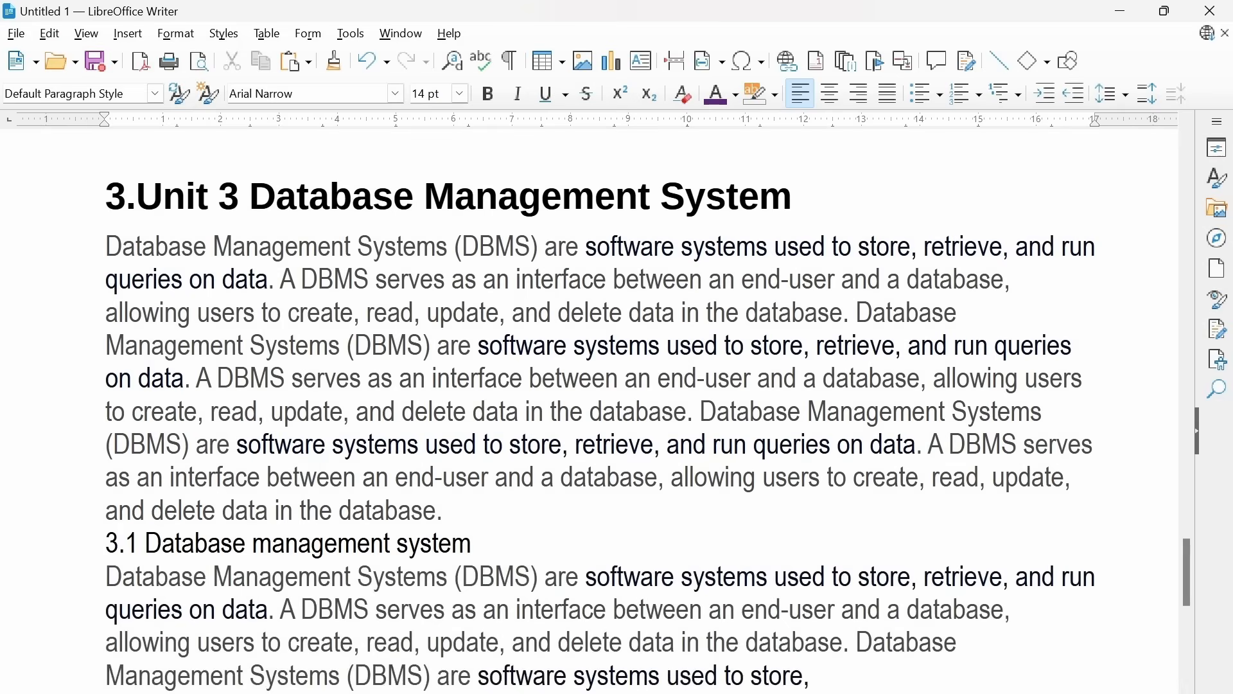
key("Return")
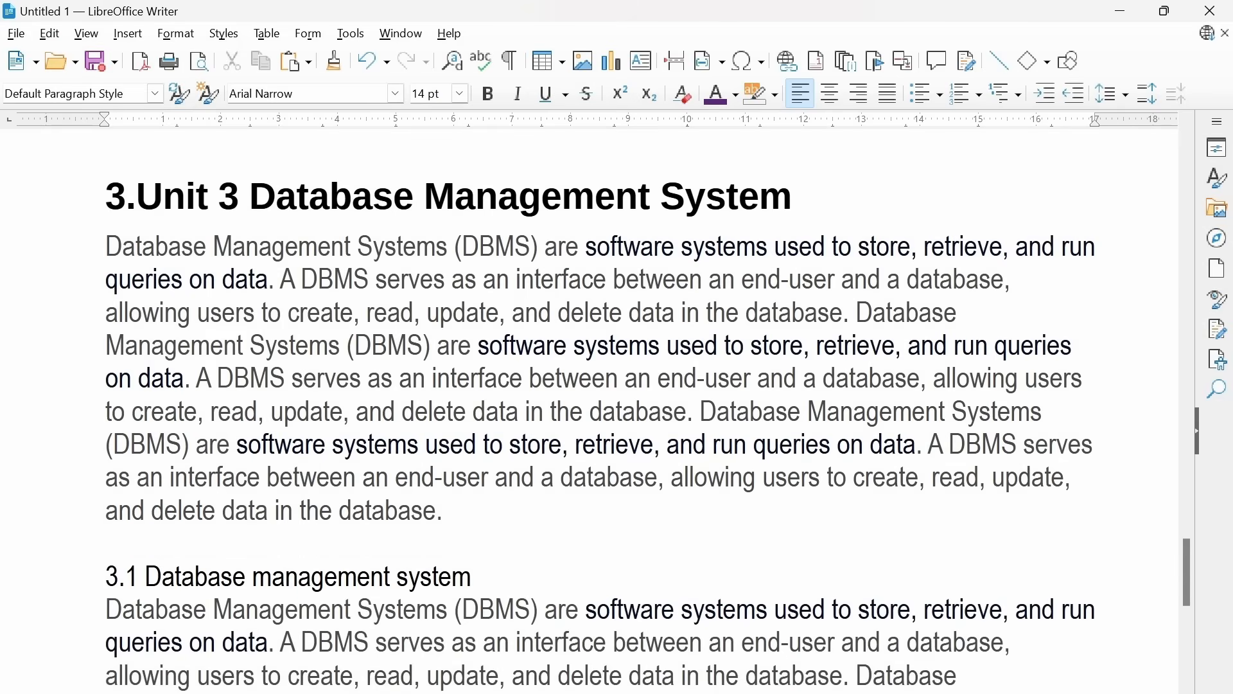
Step: Apply the Heading 2 style to the '3.1 Database management system' line
left_click_drag(473, 576, 105, 576)
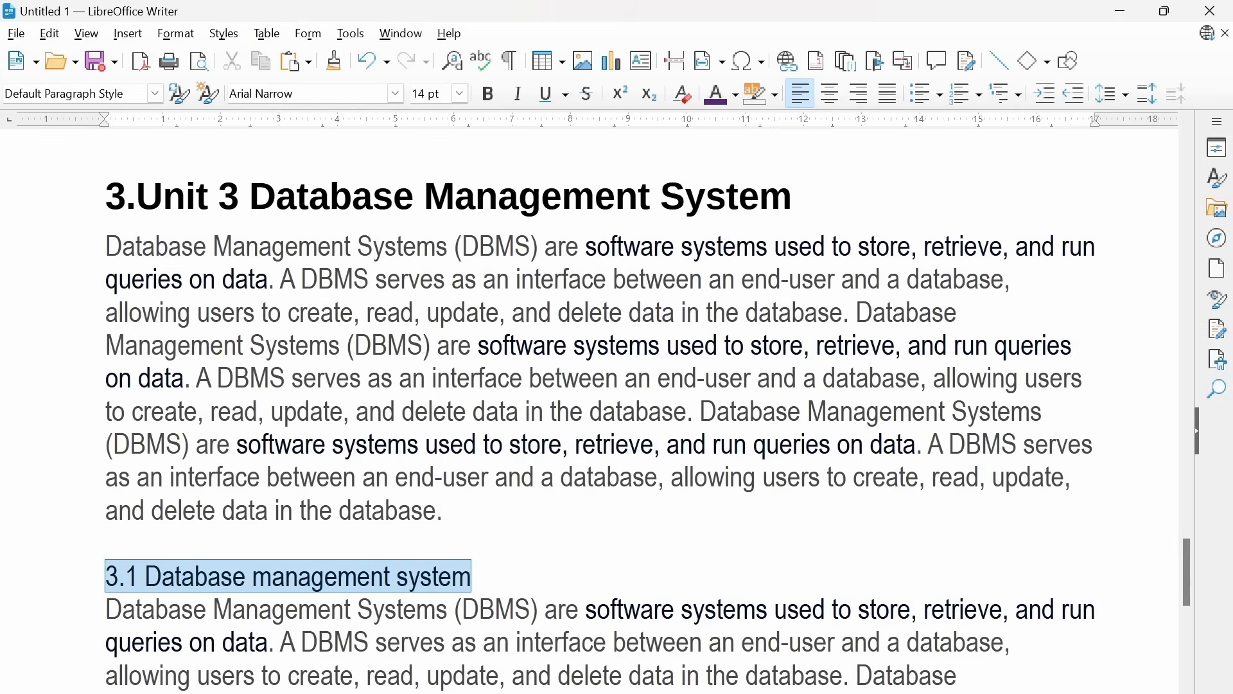
left_click(155, 94)
left_click(64, 318)
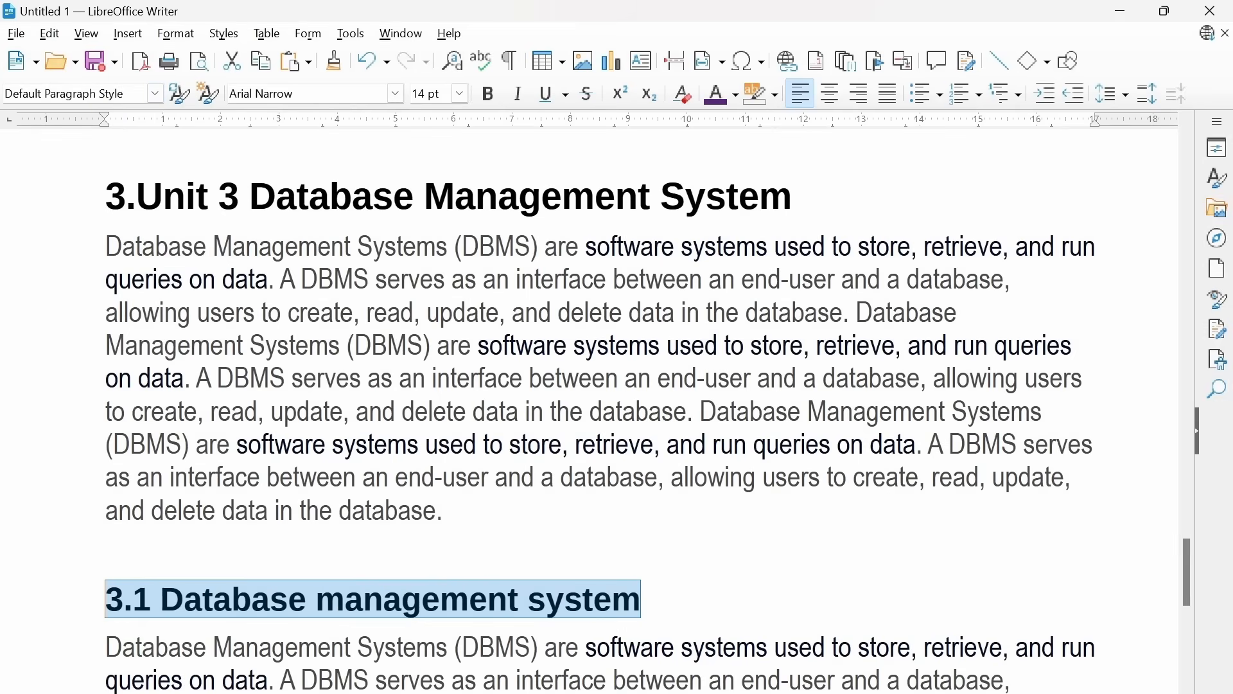
left_click(105, 543)
scroll(617, 412, "down", 3)
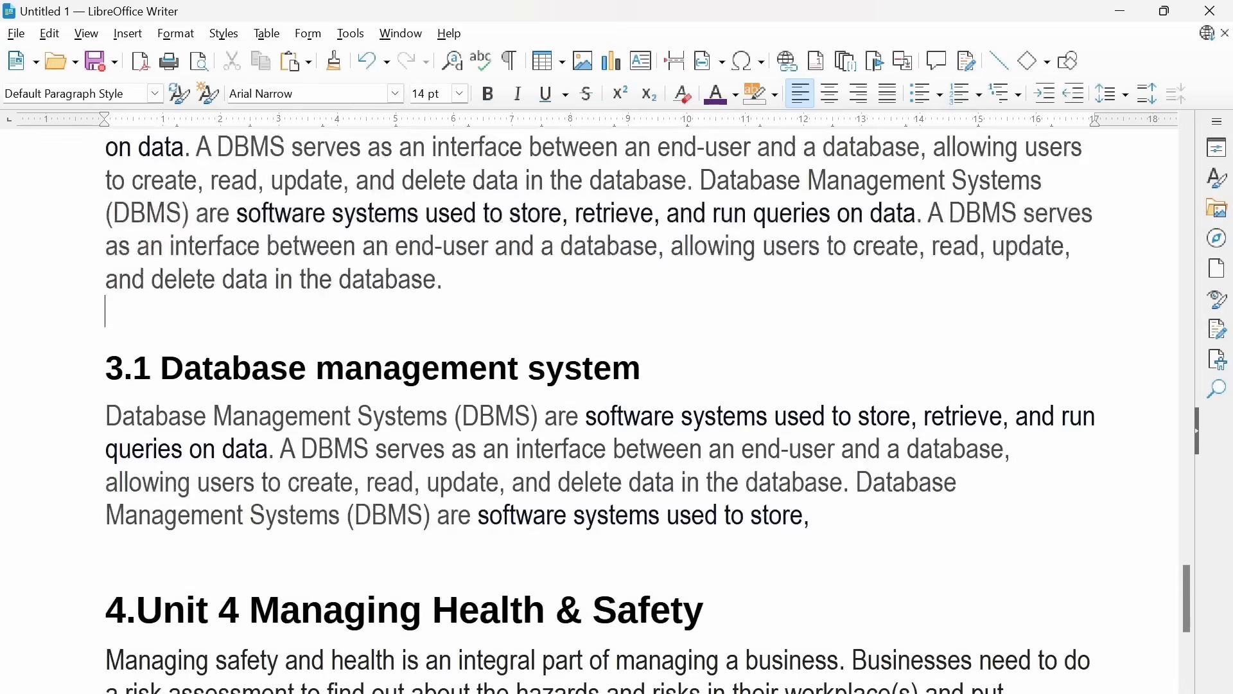
scroll(616, 411, "up", 3)
left_click_drag(221, 196, 597, 247)
scroll(597, 247, "down", 1)
left_click_drag(106, 523, 704, 571)
left_click(387, 635)
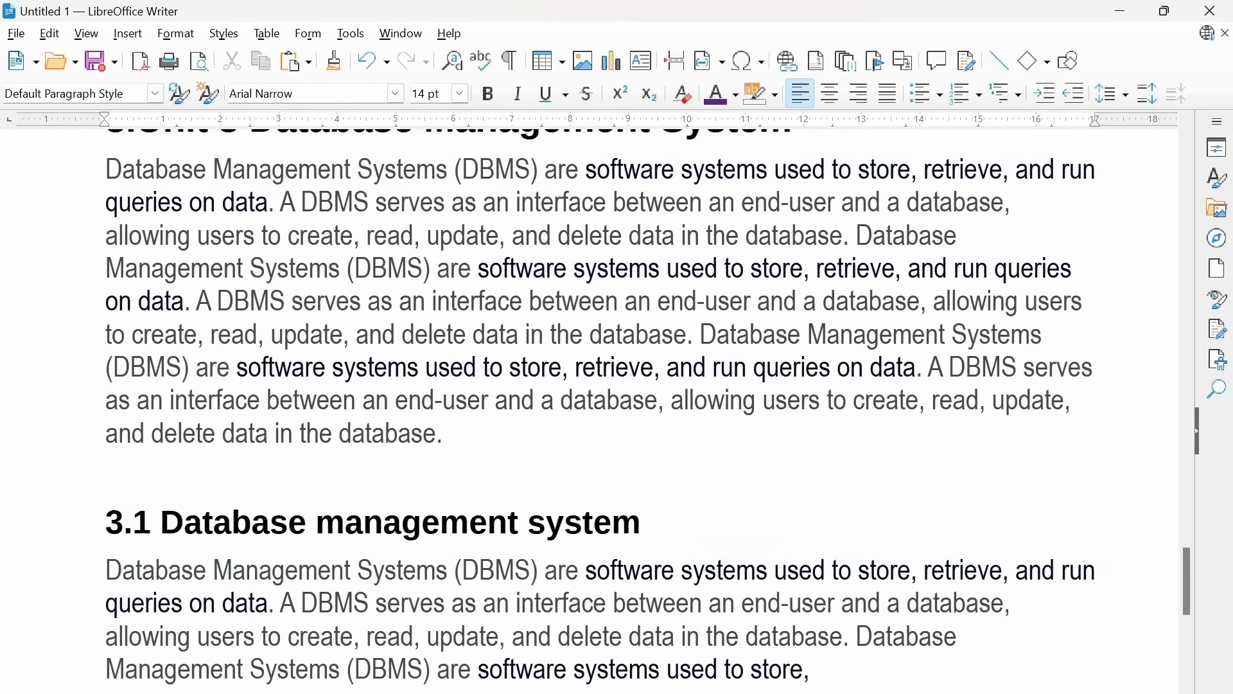
scroll(339, 571, "down", 2, "ctrl")
scroll(339, 571, "down", 1)
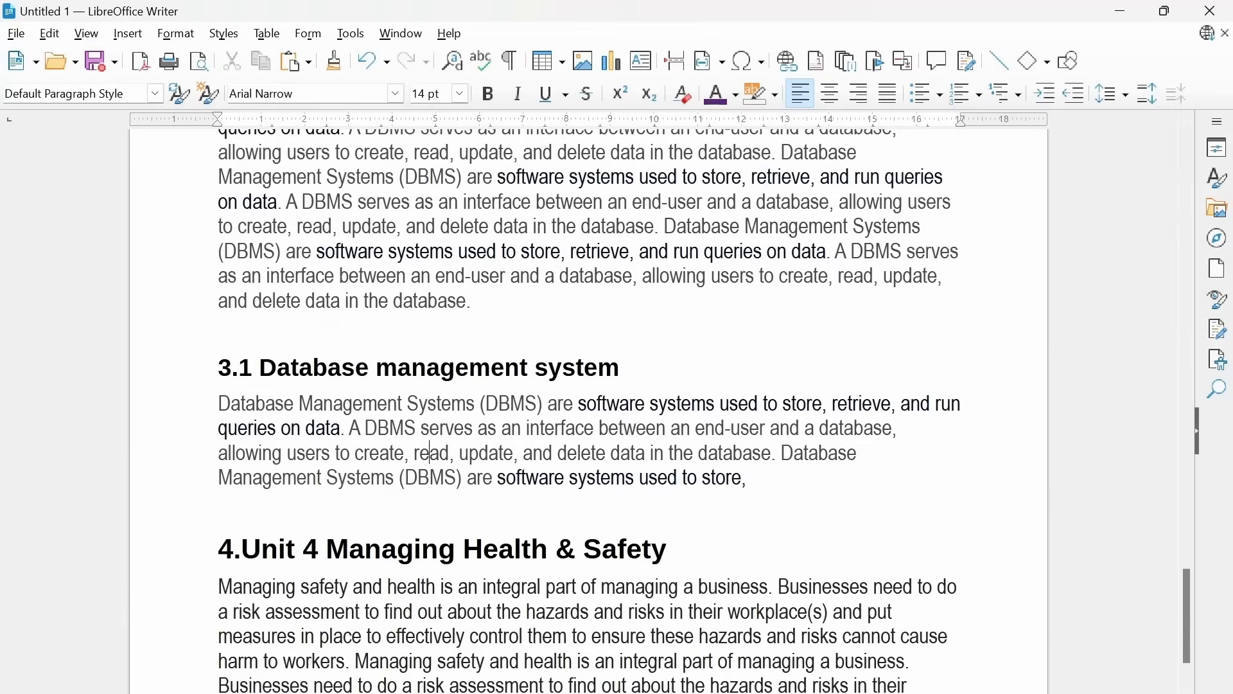
scroll(588, 411, "up", 20)
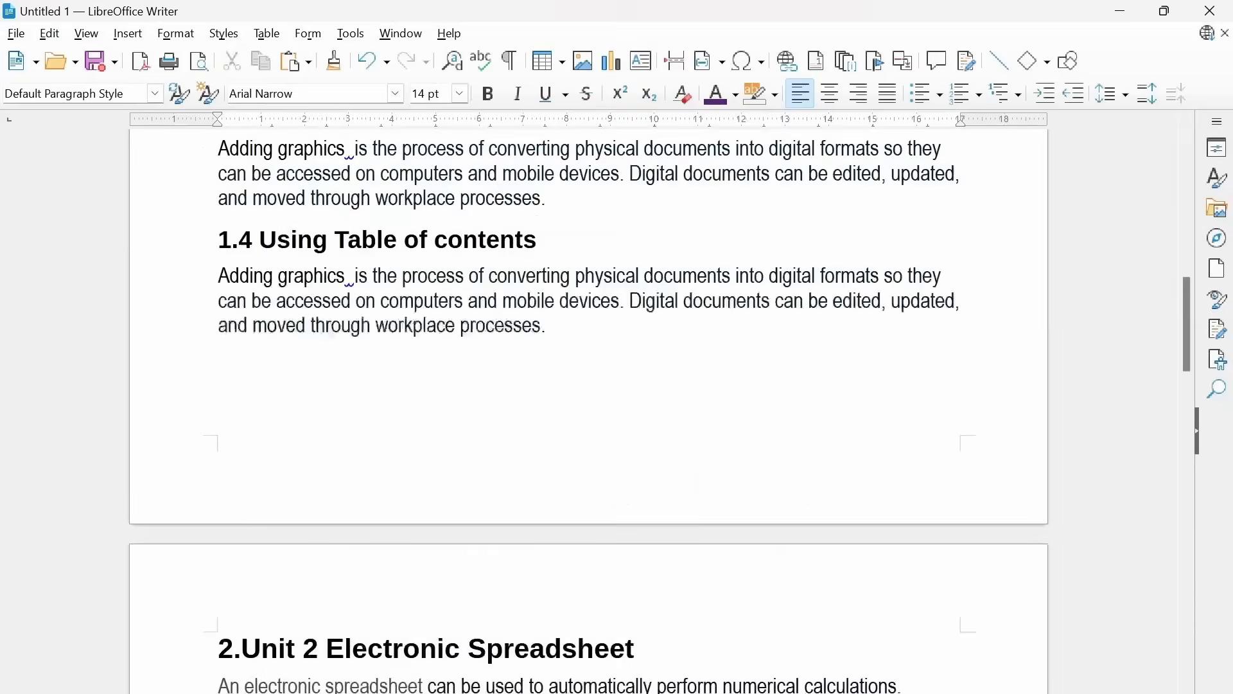
scroll(588, 411, "up", 6)
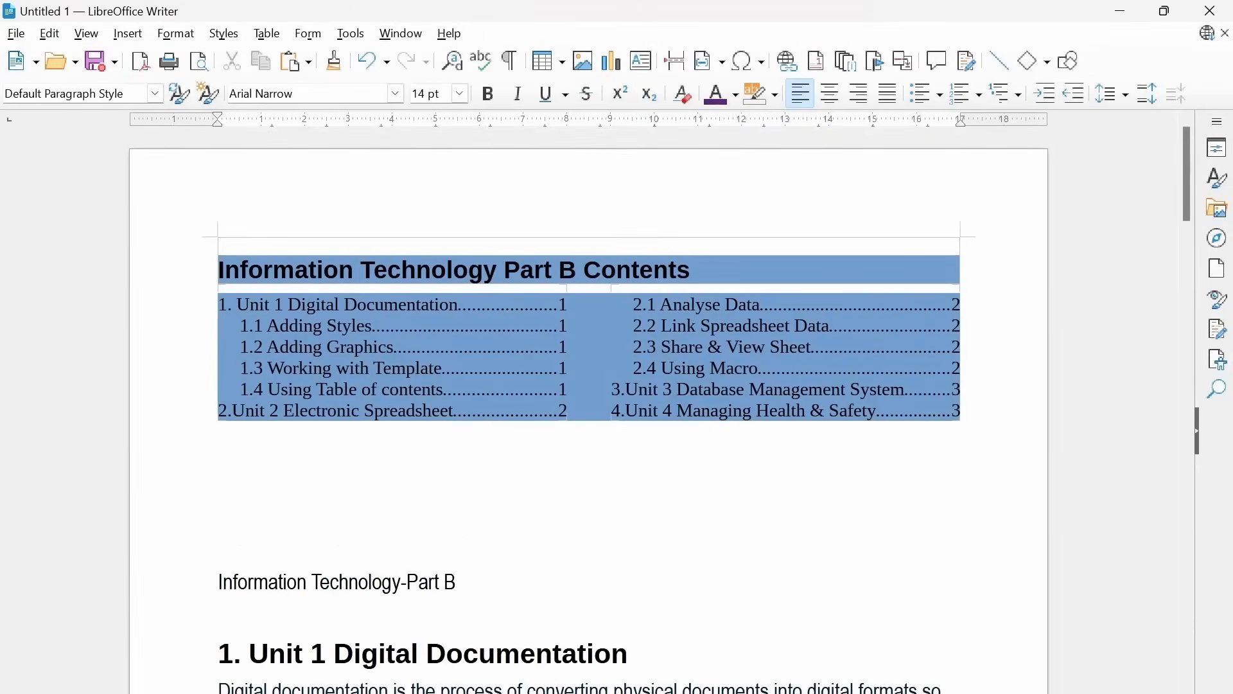
left_click(784, 388)
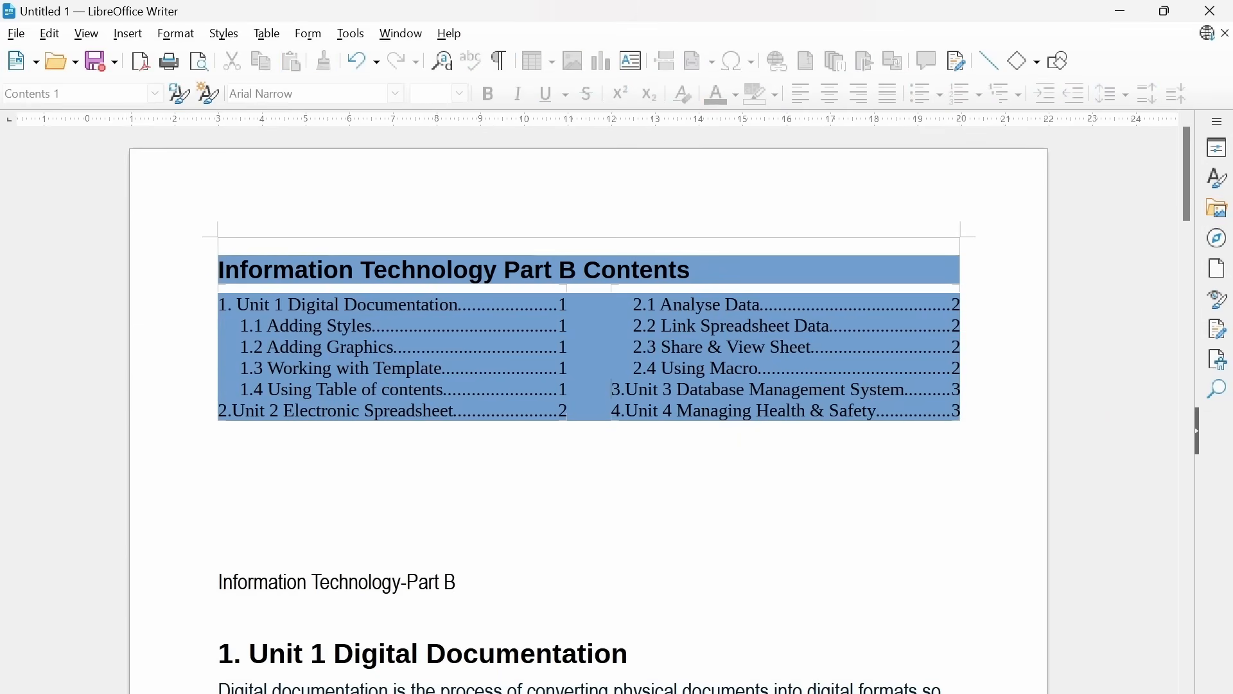
scroll(652, 411, "down", 20)
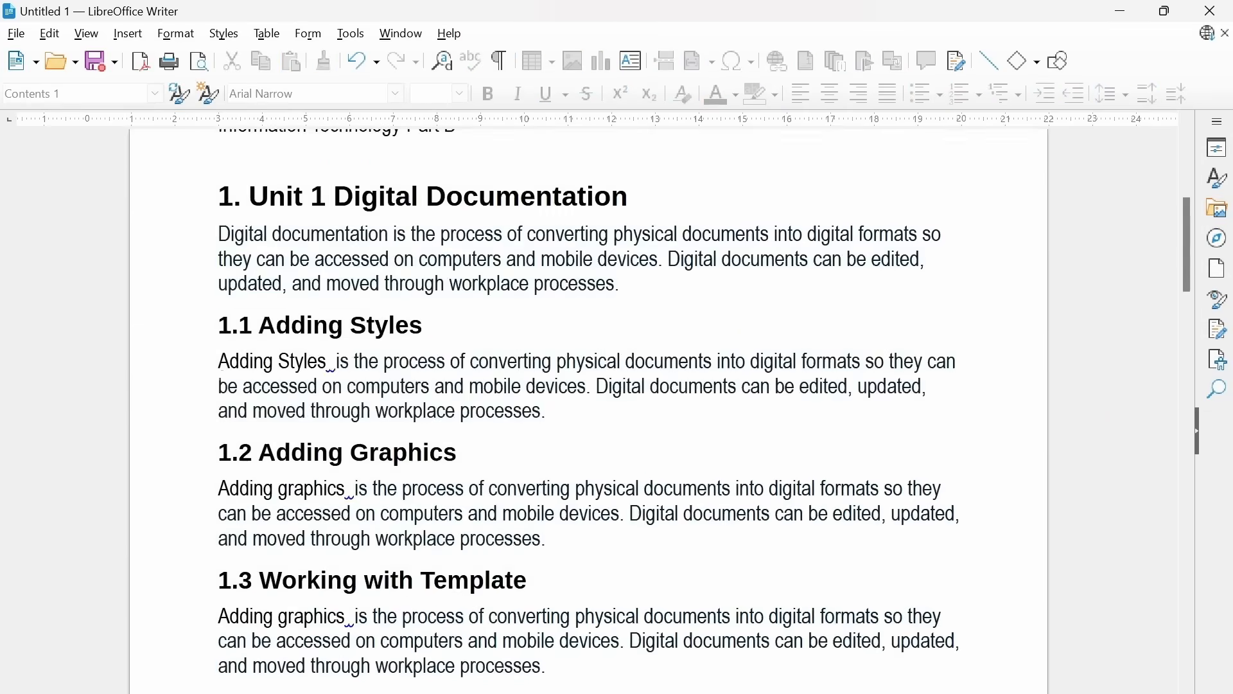
Step: Add the lines '3.2 Create Relationship' and '3.3 SQL basics' after the 3.1 body text
scroll(652, 411, "down", 12)
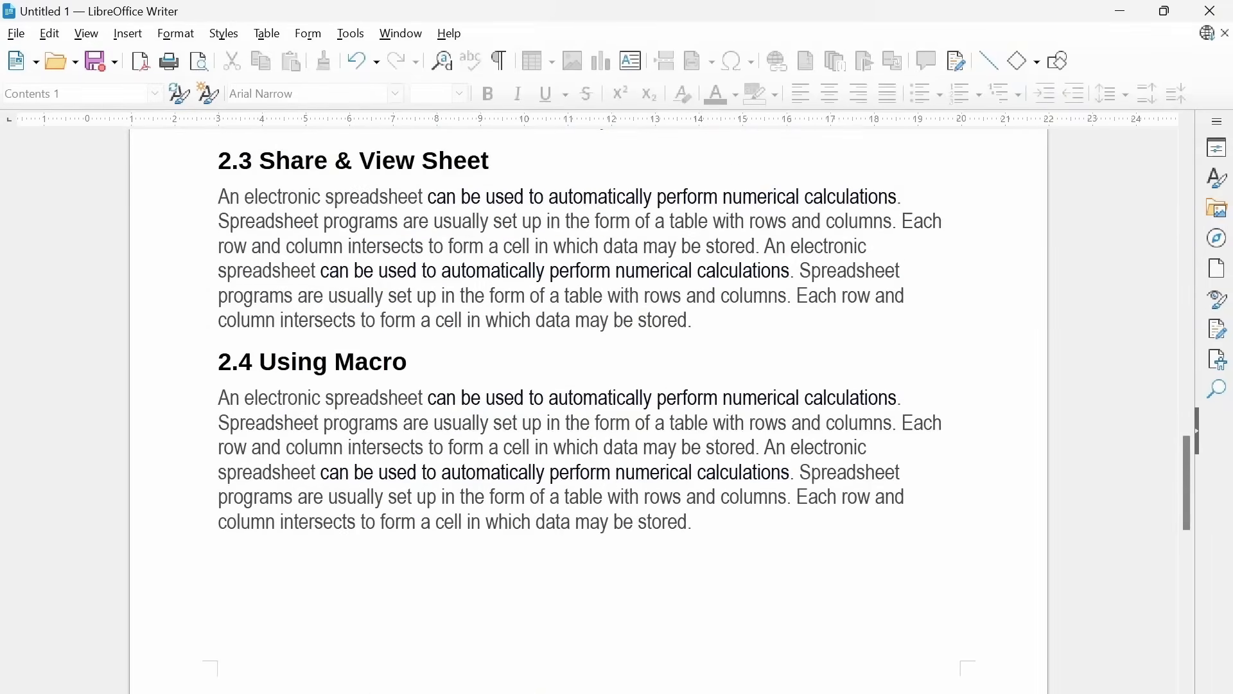
scroll(652, 411, "down", 20)
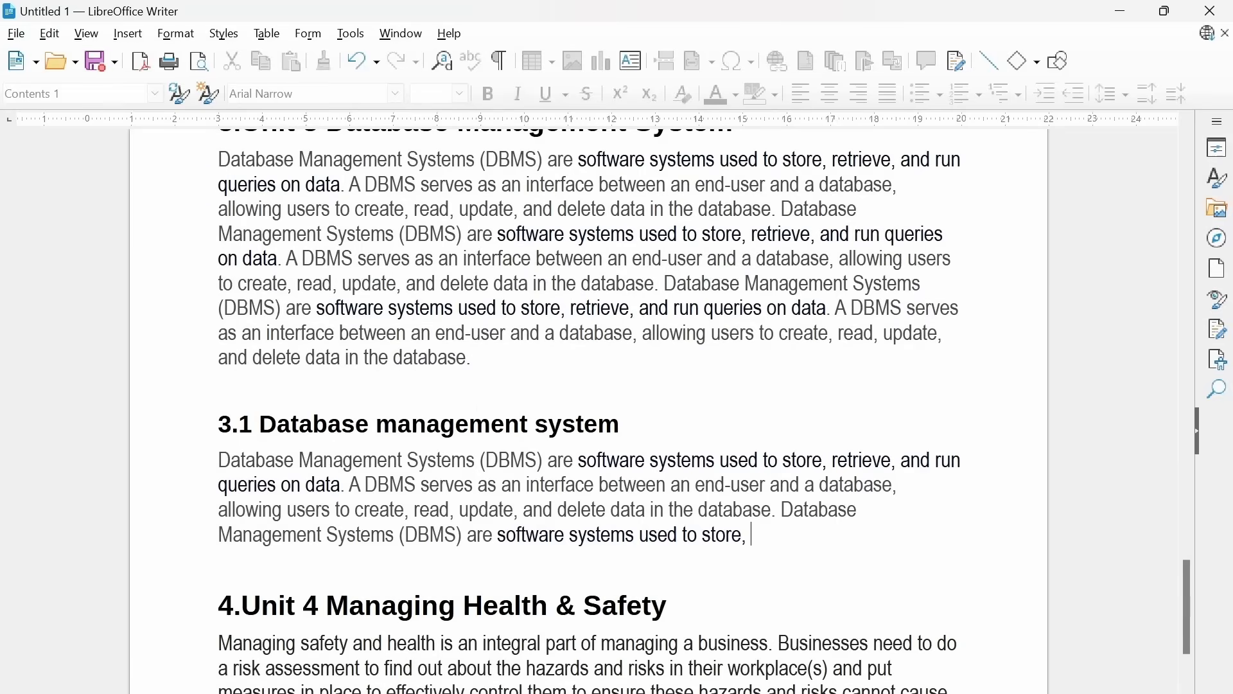
key("Return")
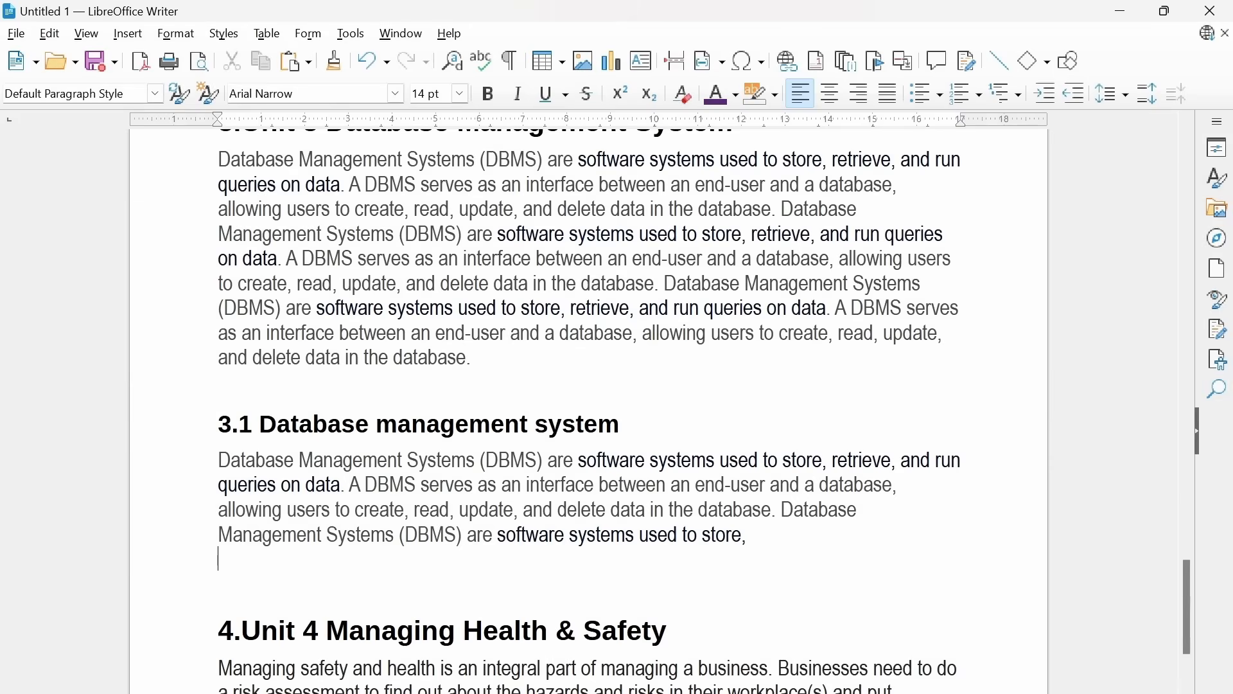
type("3.2 Cre")
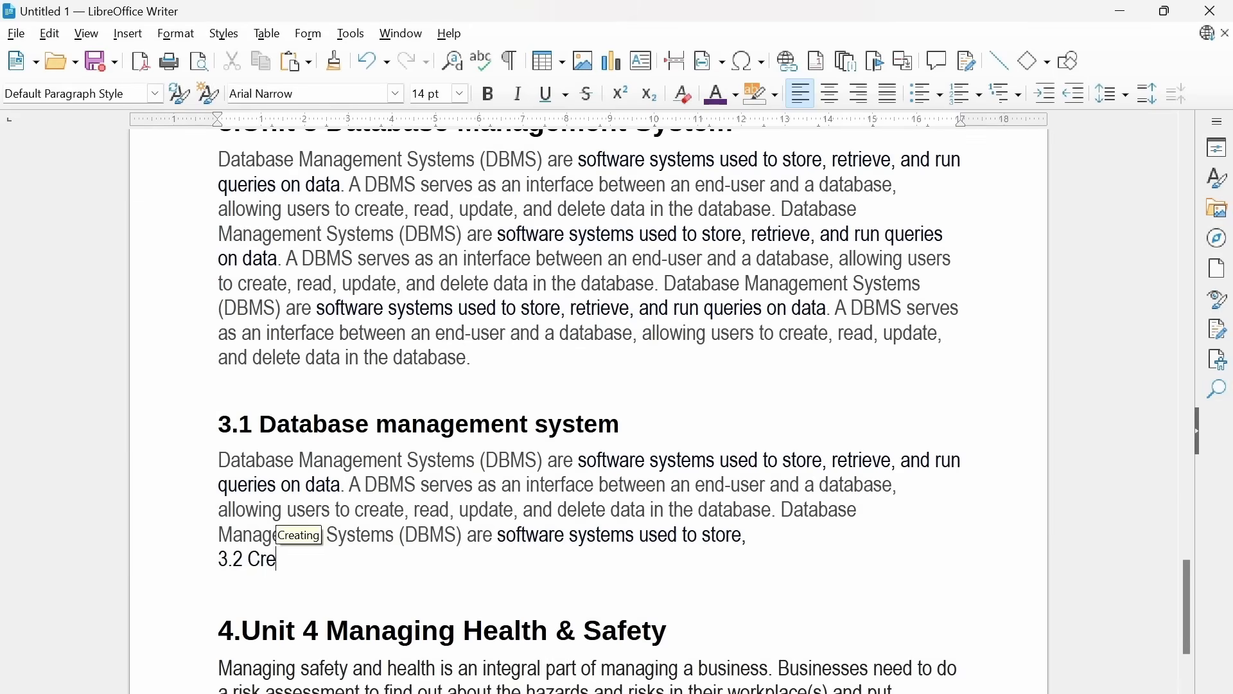
type("ate Relati")
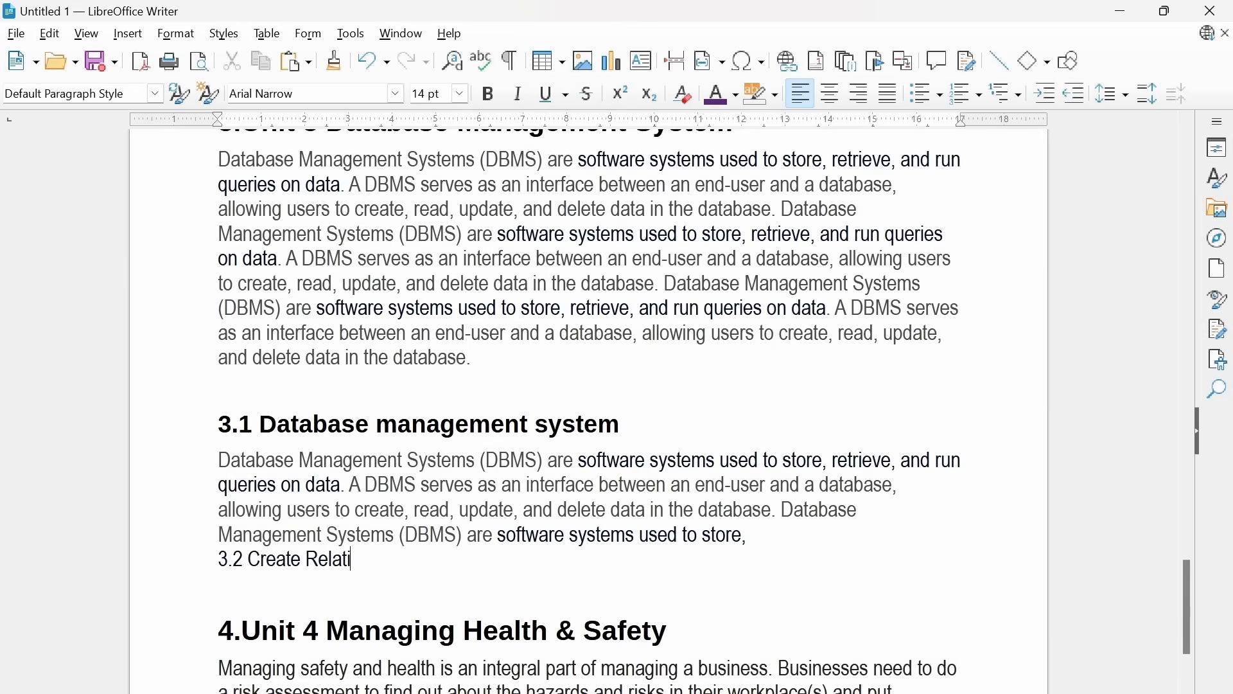
type("onship")
key("Return")
type("3.")
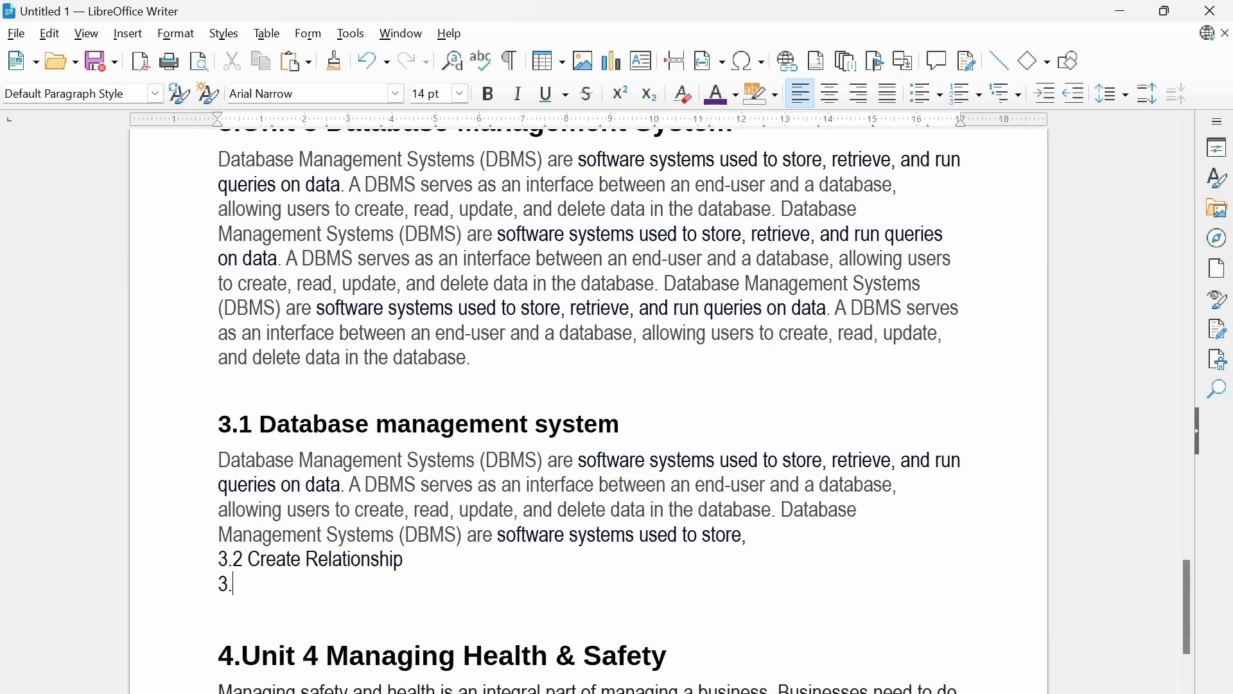
type("3 SQL basics")
key("ctrl+shift+Left")
key("ctrl+shift+Left")
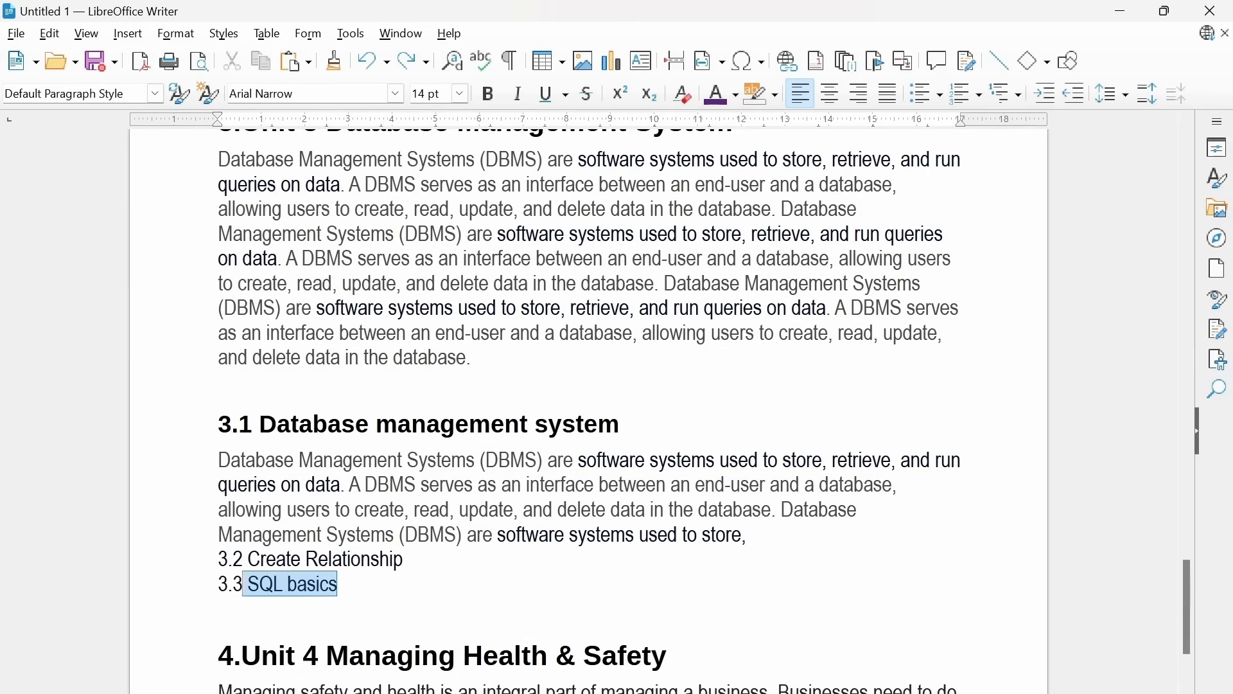
Step: Apply the Heading 2 style to both the 3.2 and 3.3 lines
key("shift+Up")
key("shift+Home")
left_click(155, 94)
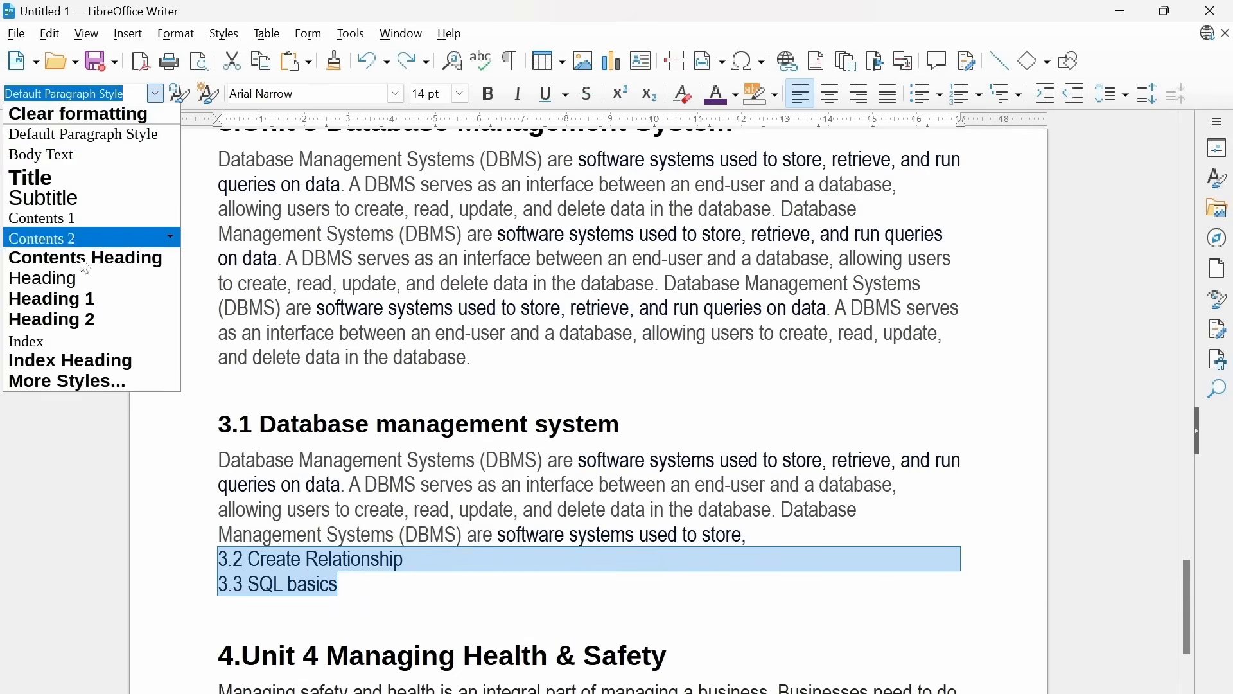
left_click(38, 319)
left_click(219, 664)
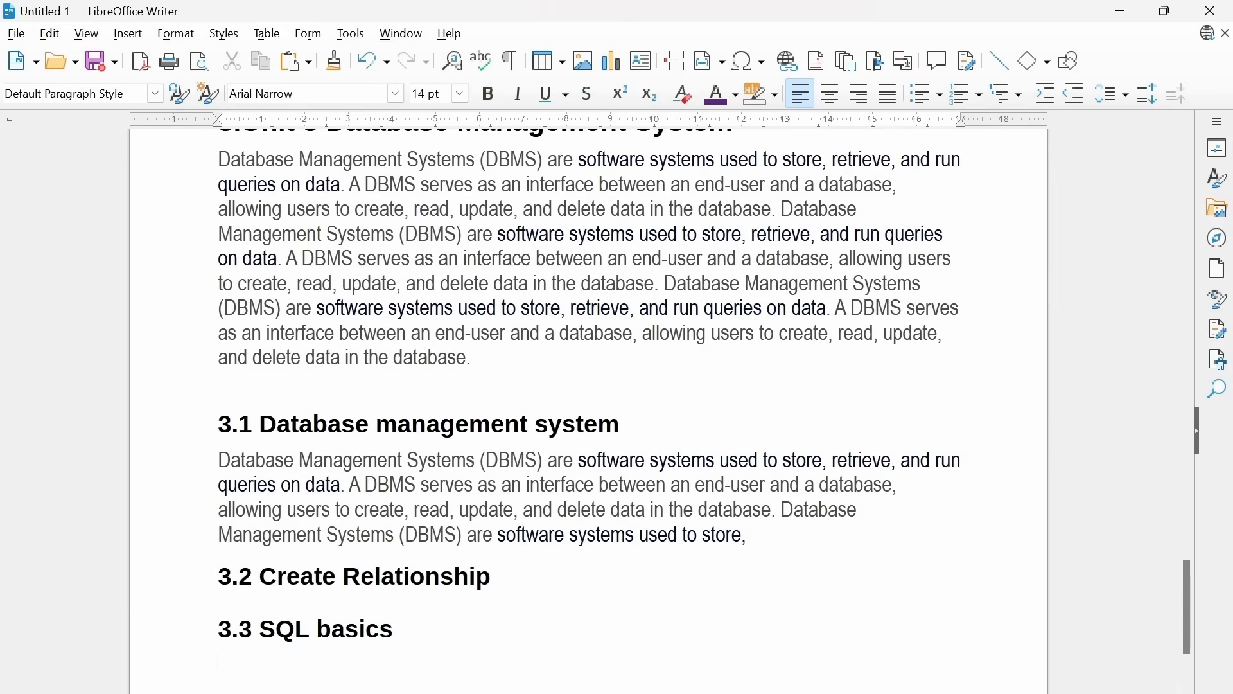
Step: Paste a copy of the 3.1 DBMS paragraph under the 3.2 and 3.3 headings
left_click_drag(750, 534, 218, 460)
key("ctrl+c")
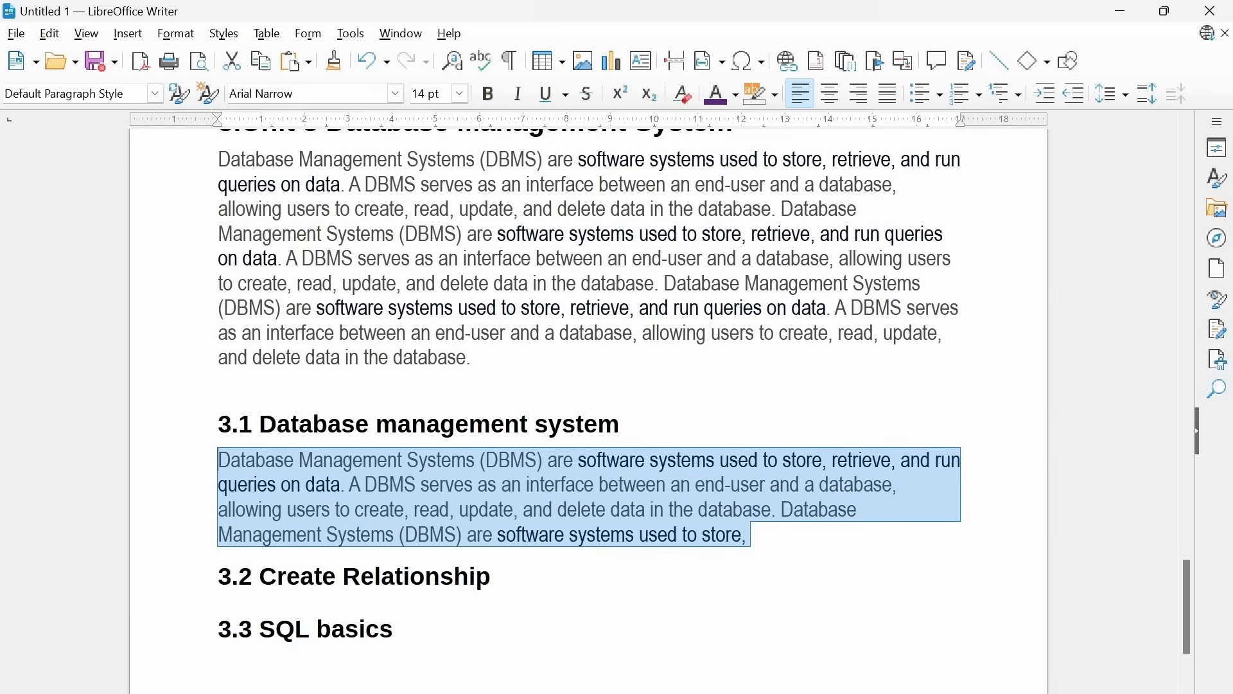
left_click(491, 577)
key("Return")
key("ctrl+v")
scroll(589, 411, "down", 2)
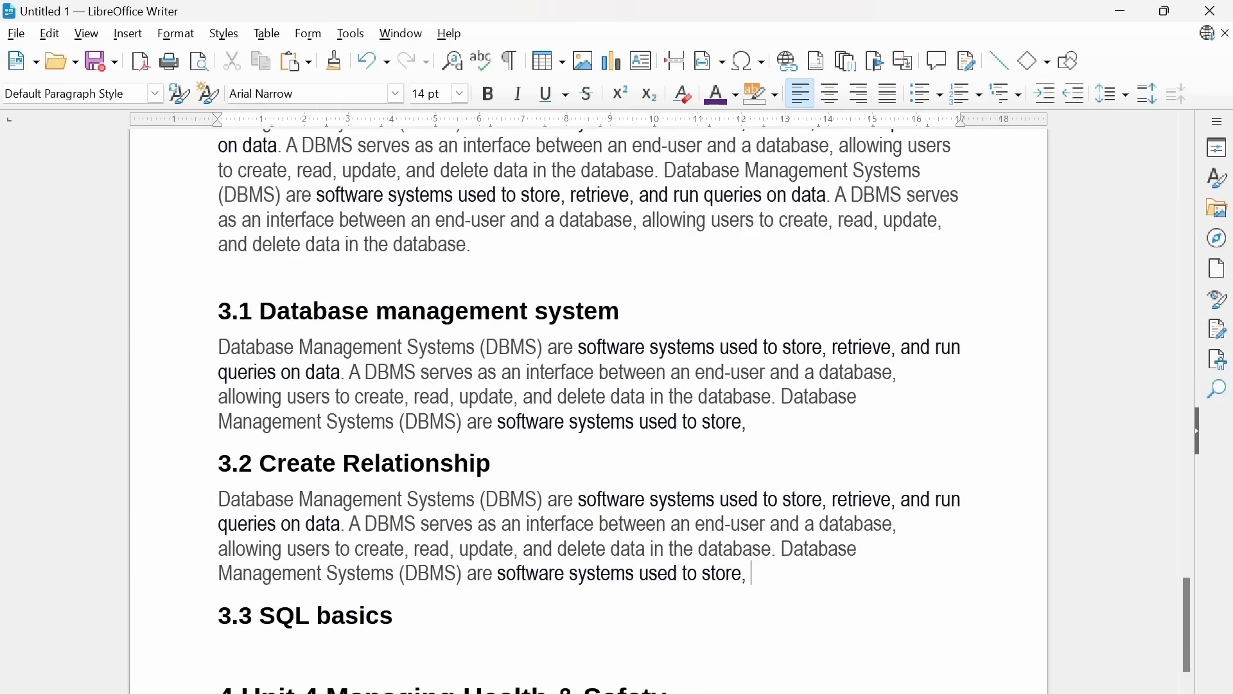
key("ctrl+v")
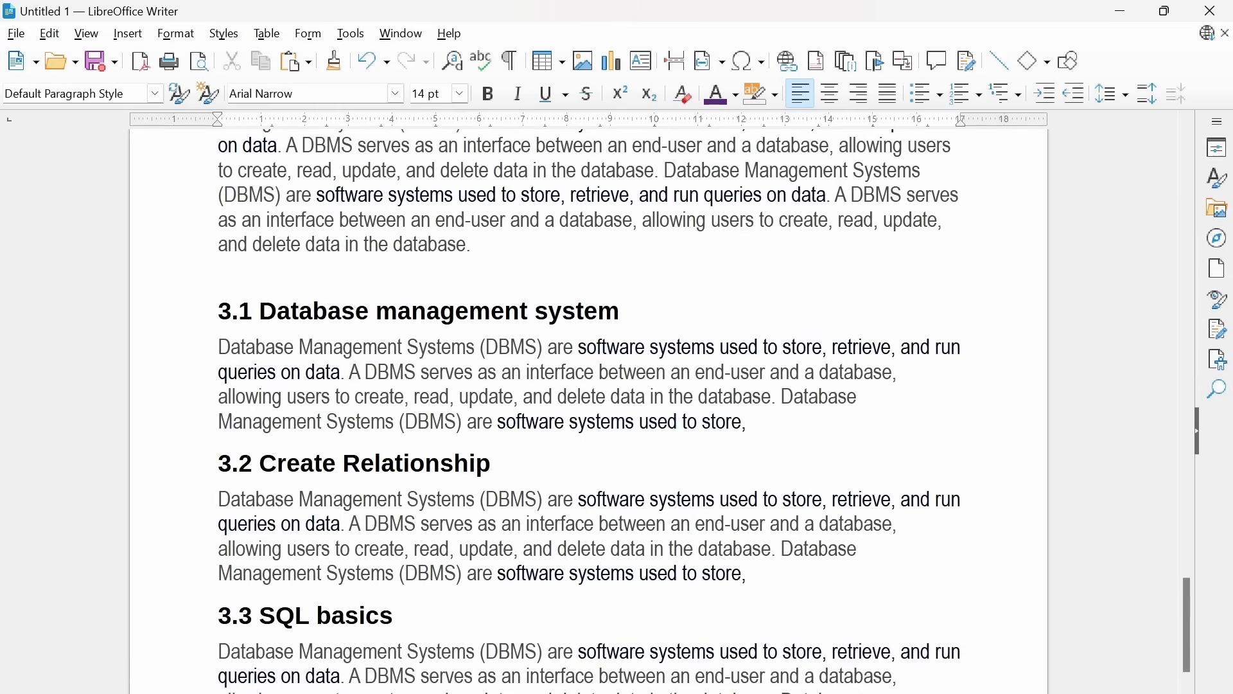
scroll(588, 411, "up", 20)
scroll(588, 411, "up", 8)
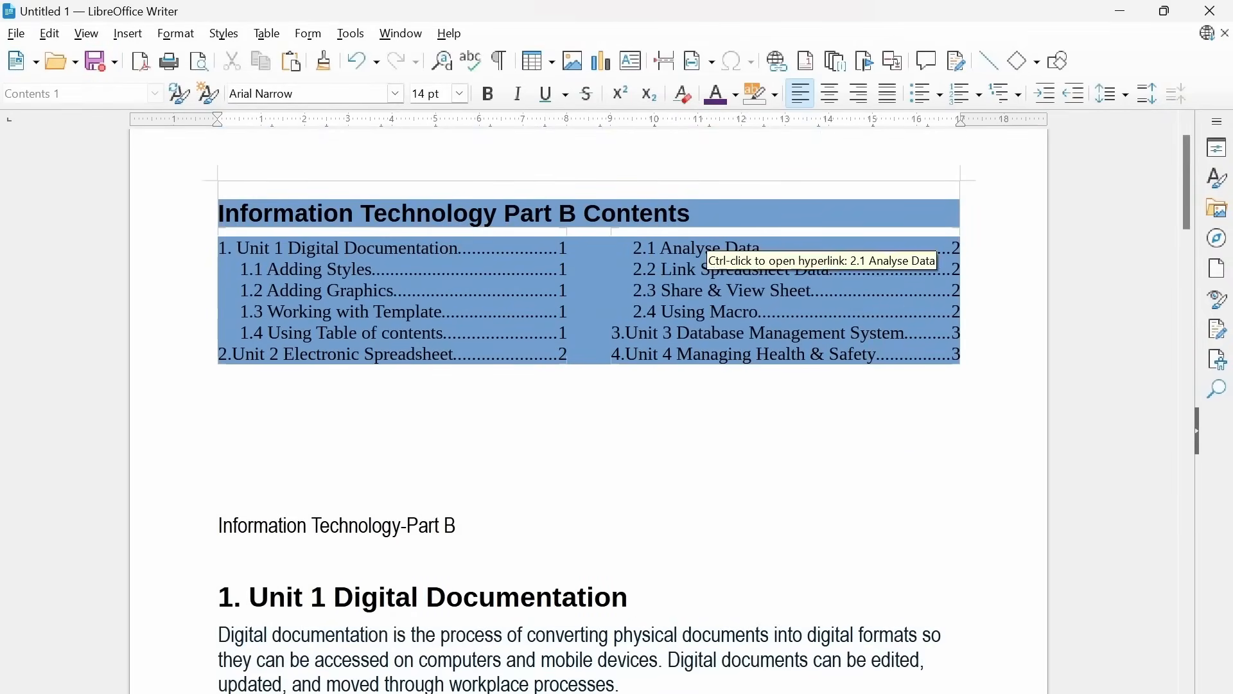
Step: Update the table of contents index so 3.1, 3.2 Create Relationship and 3.3 SQL basics appear under Unit 3
right_click(551, 270)
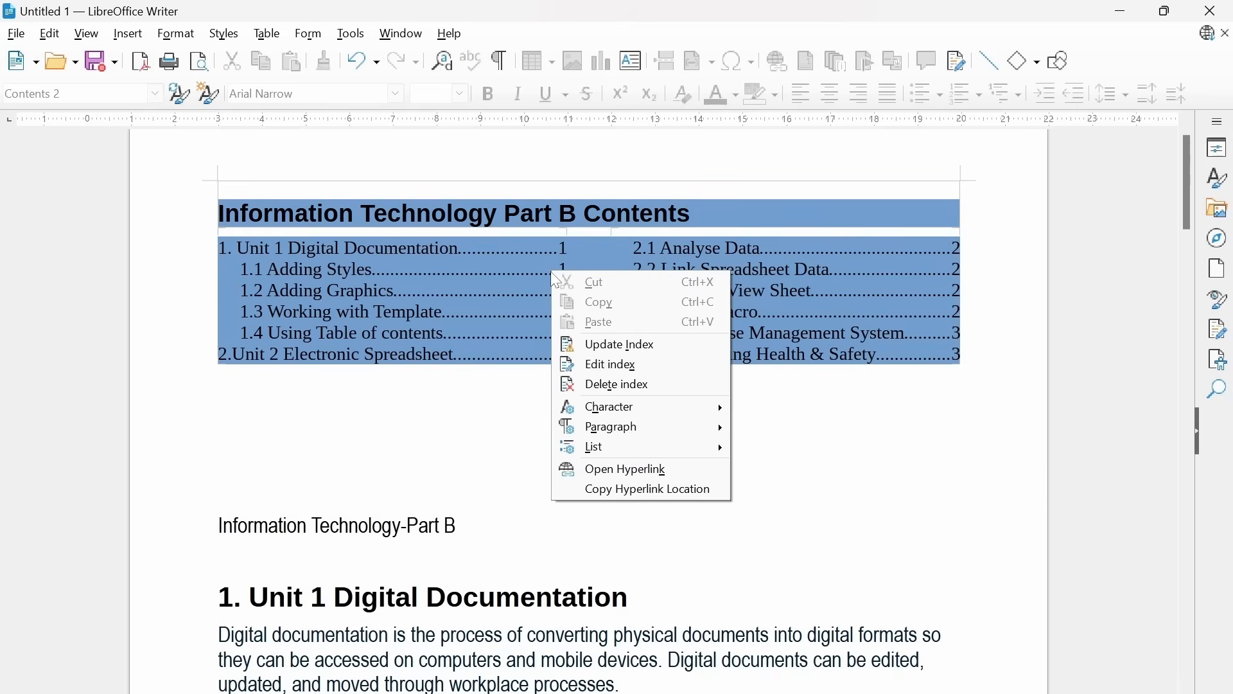
left_click(634, 348)
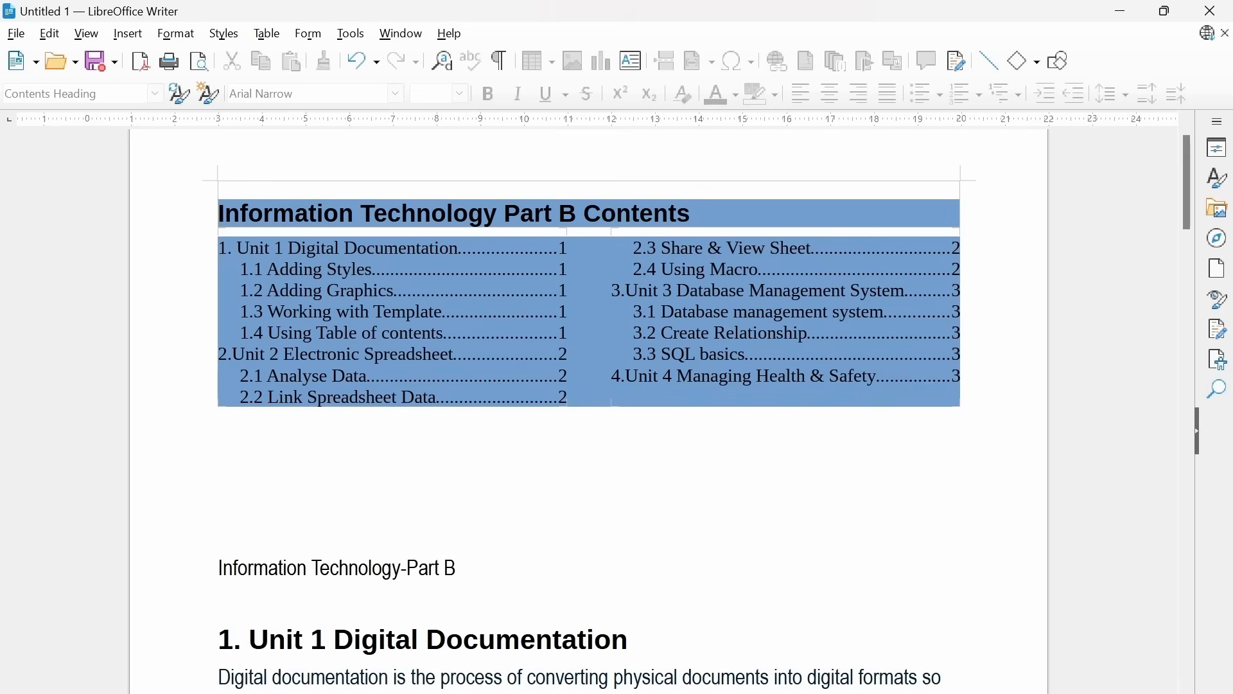
left_click(676, 290)
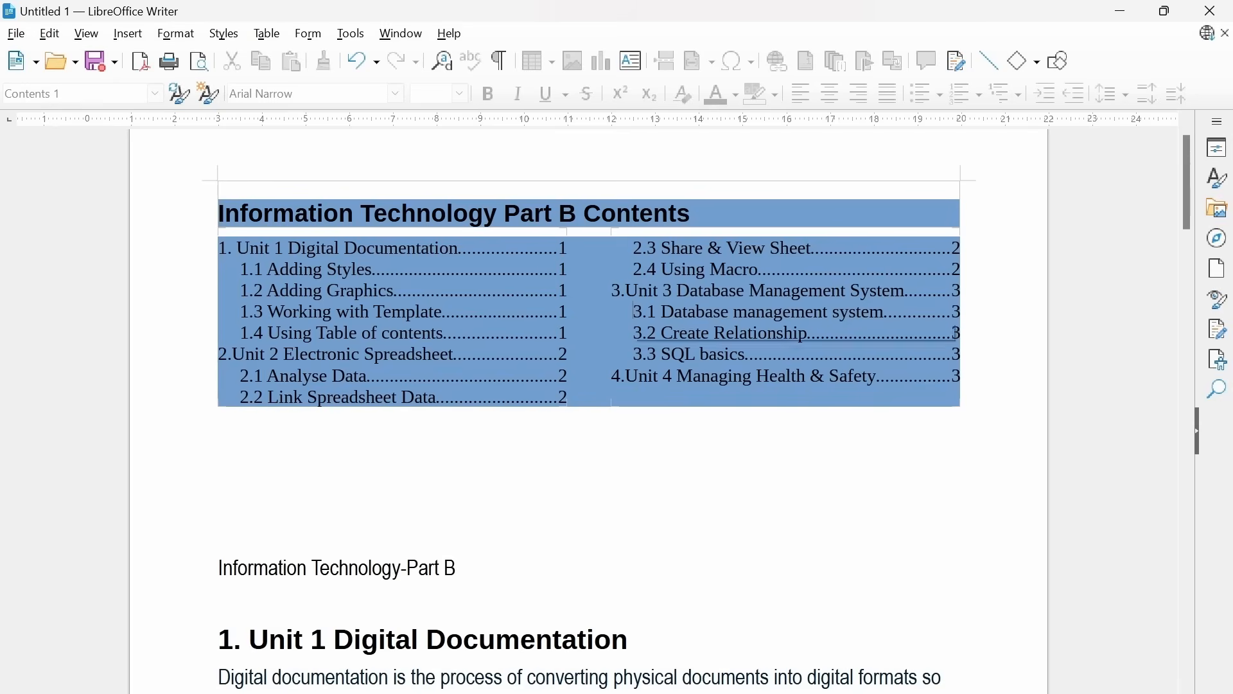
left_click_drag(638, 310, 700, 351)
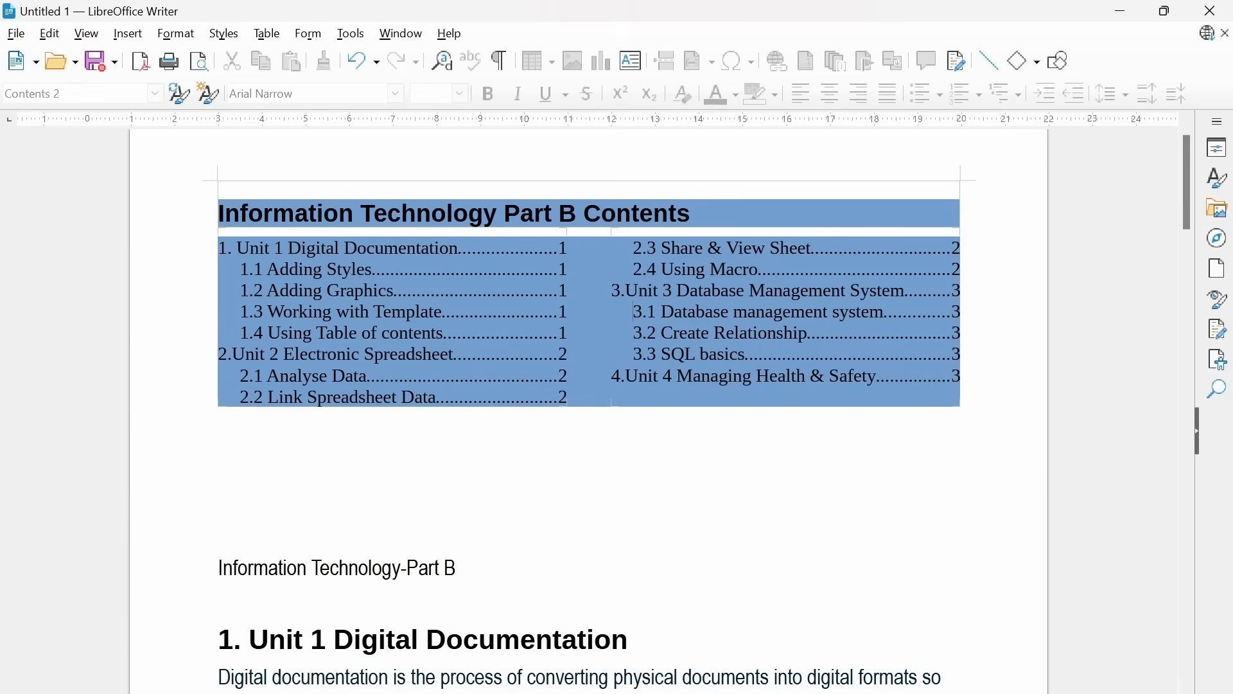
Step: Follow the Unit 4 and 2.4 Using Macro contents links, returning to the table after each
left_click(769, 382, "ctrl")
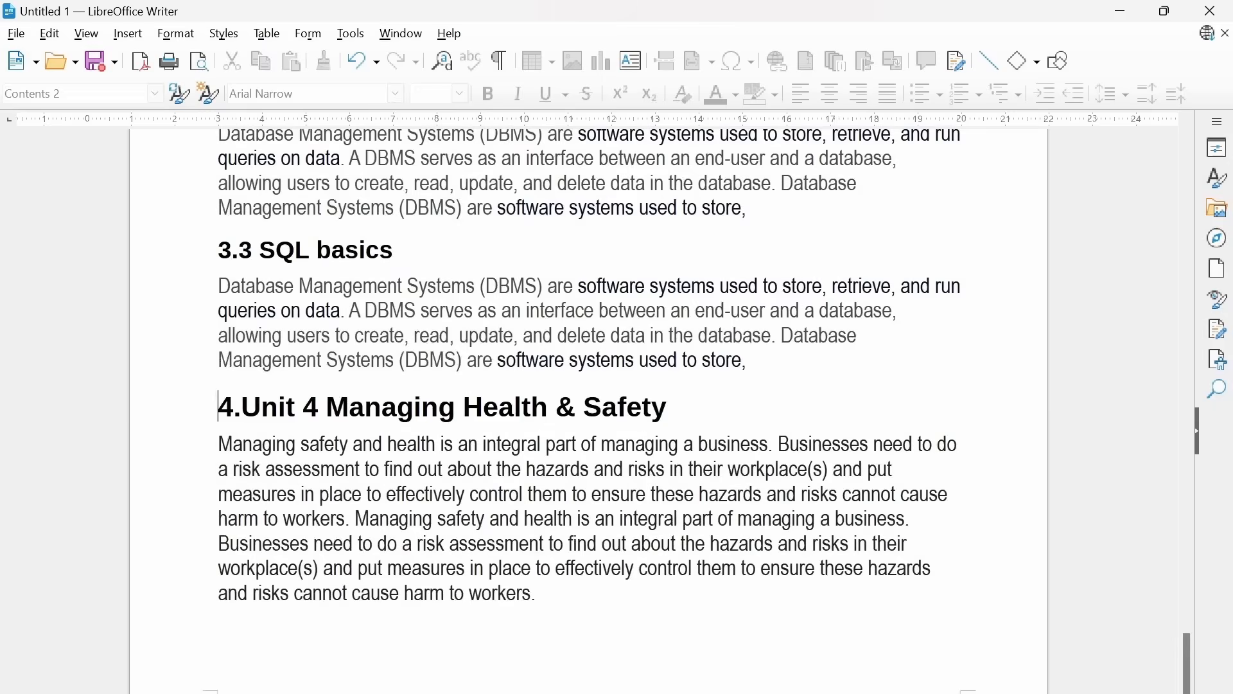
scroll(647, 331, "up", 20)
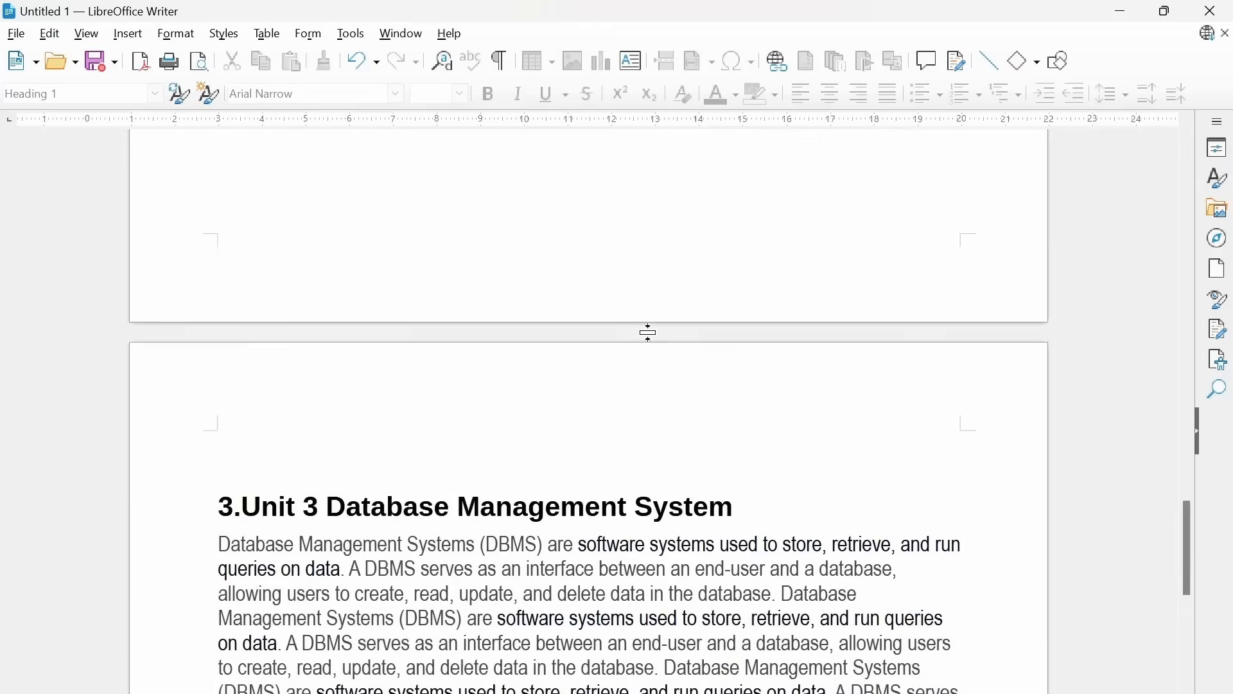
scroll(588, 411, "up", 10)
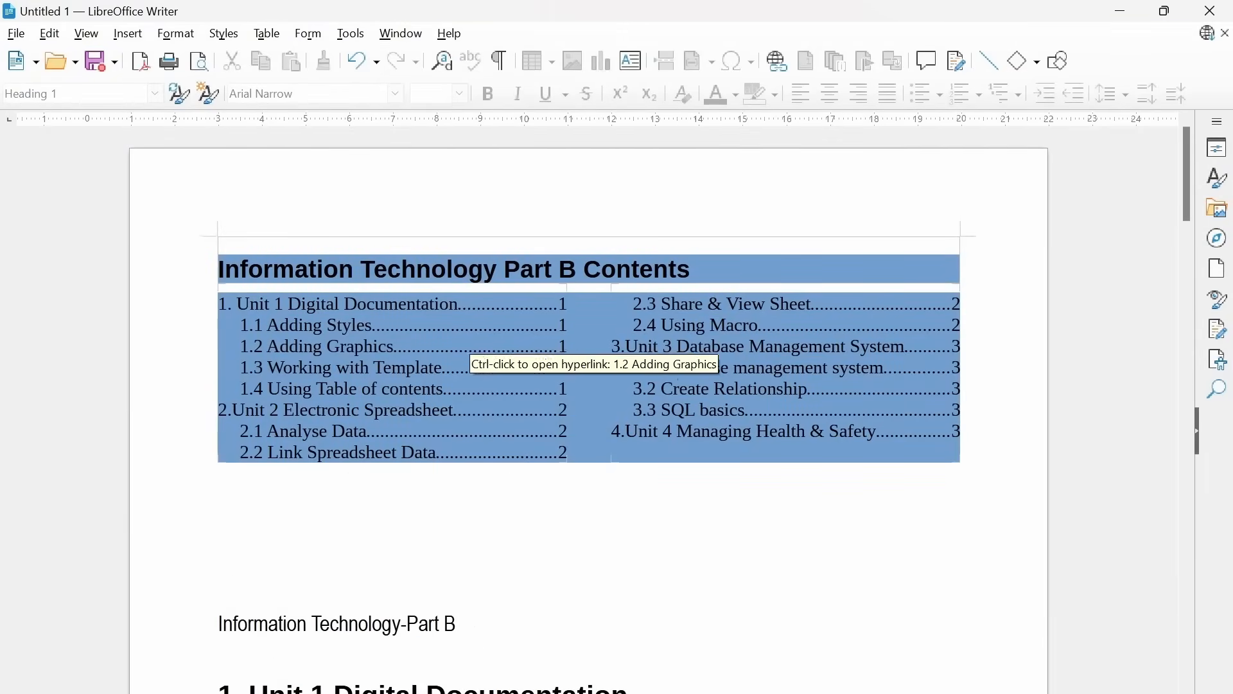
left_click(692, 334, "ctrl")
scroll(589, 385, "up", 15)
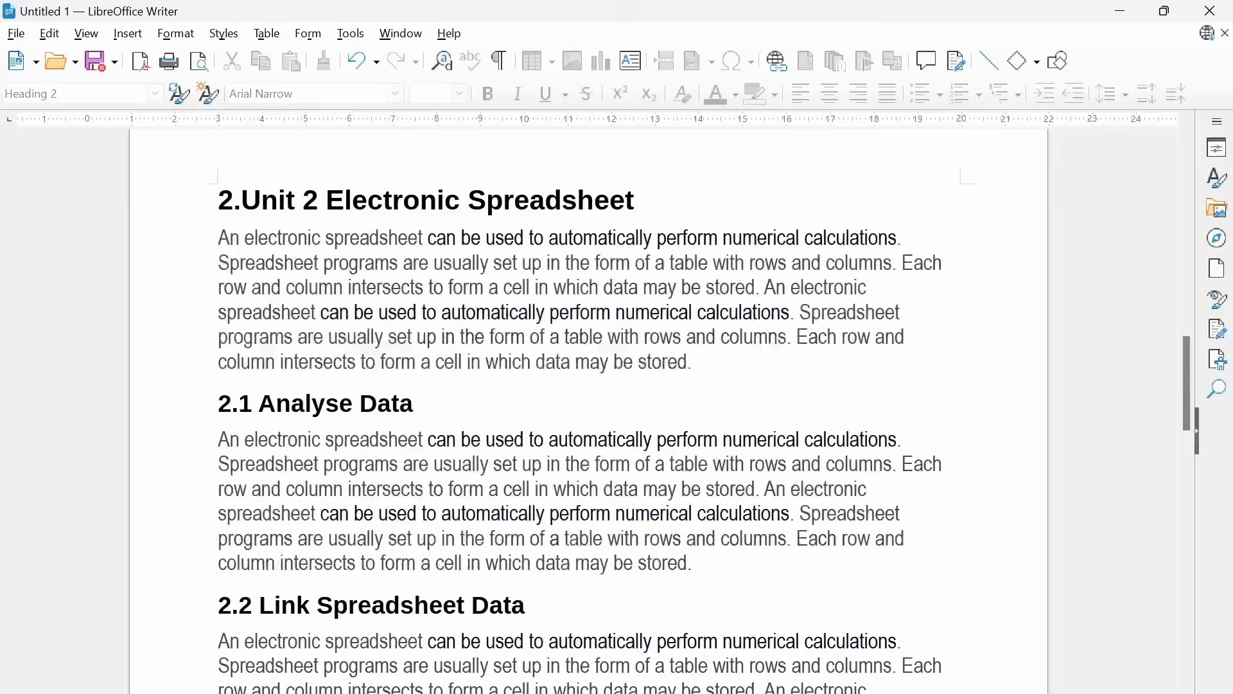
scroll(589, 386, "up", 3)
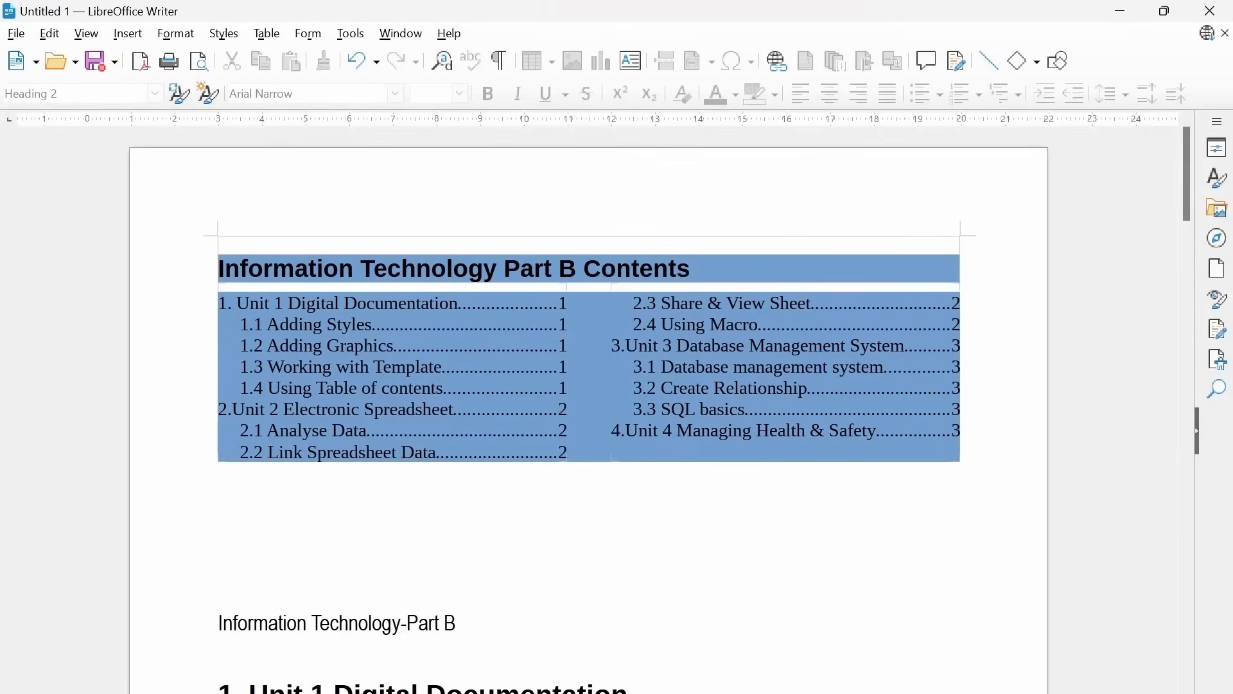
Step: Follow the 1.3 Working with Template link, then return to the contents table
left_click(419, 368, "ctrl")
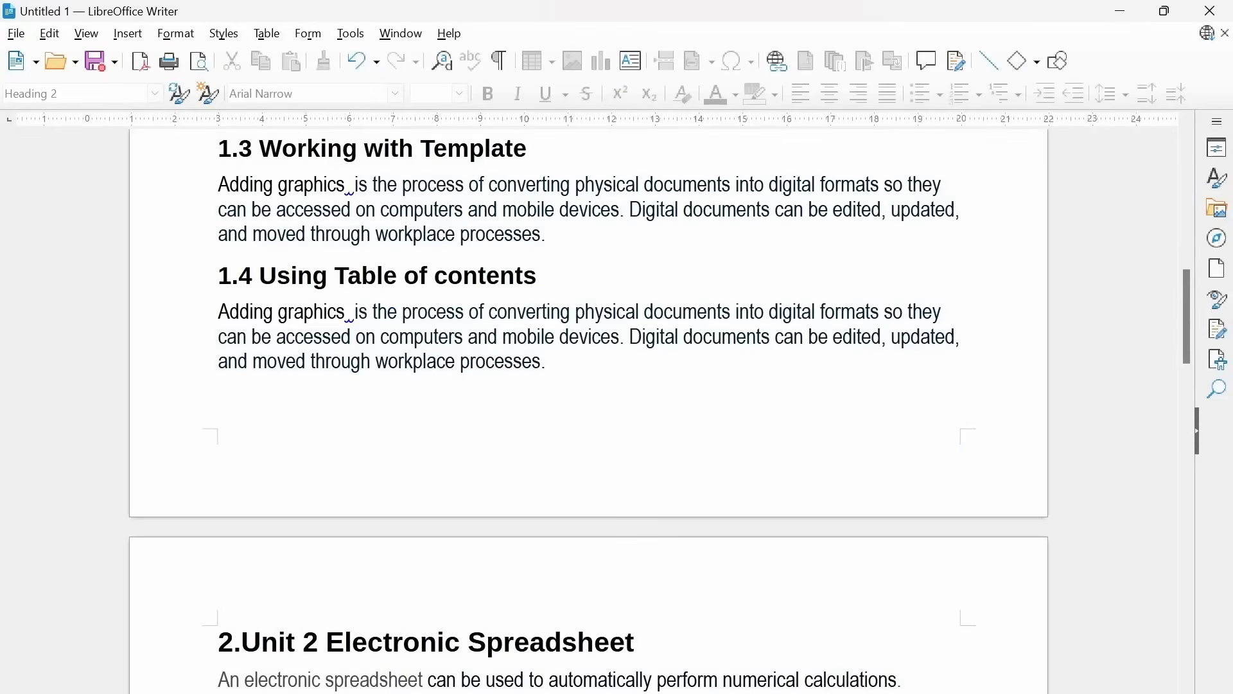
scroll(589, 386, "down", 20)
scroll(589, 386, "up", 3)
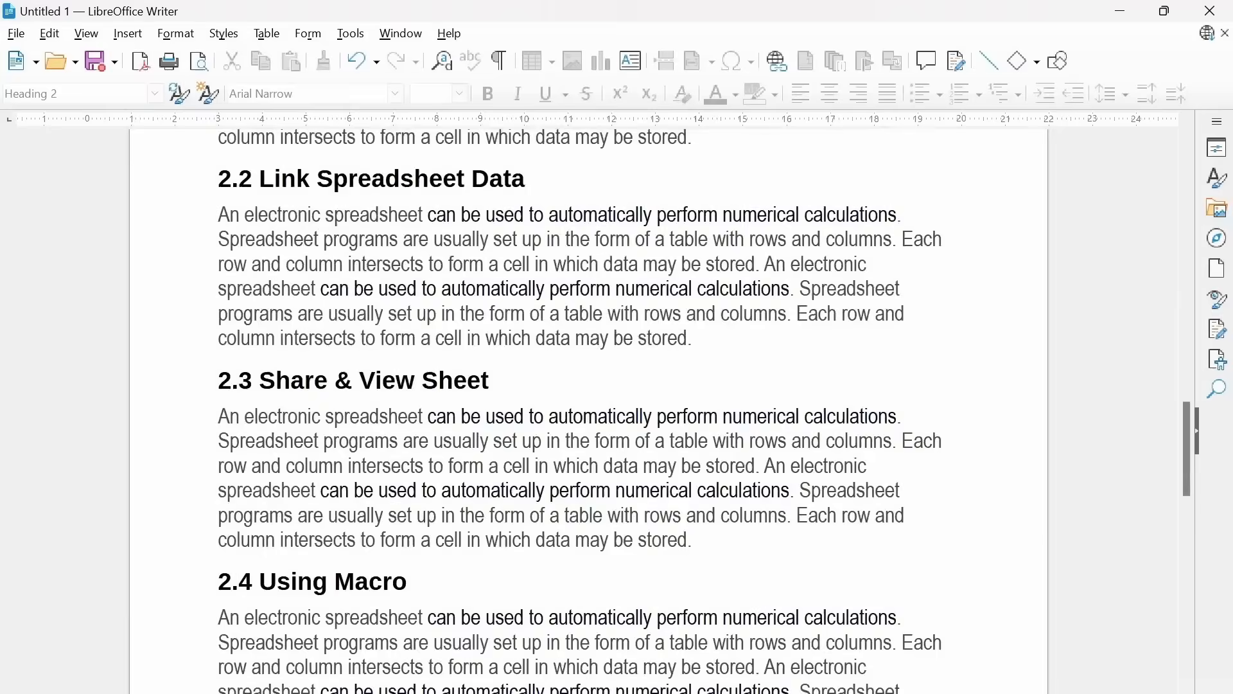
scroll(589, 385, "up", 20)
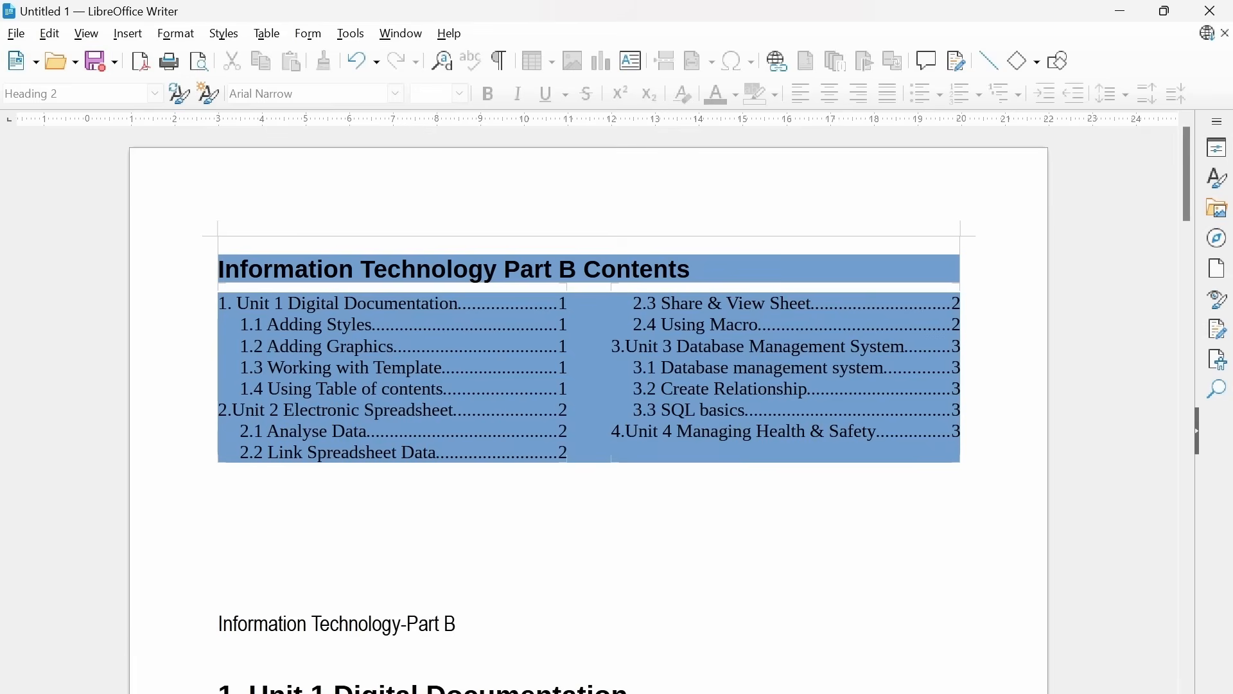
left_click(373, 324)
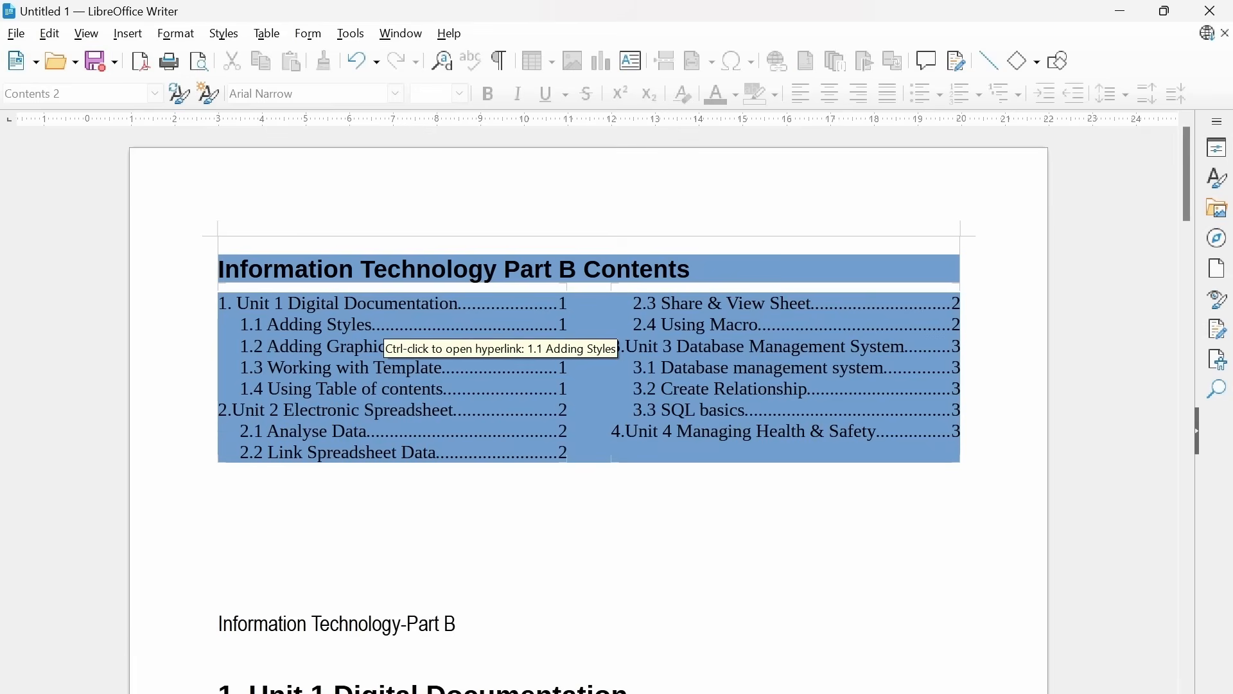
right_click(286, 277)
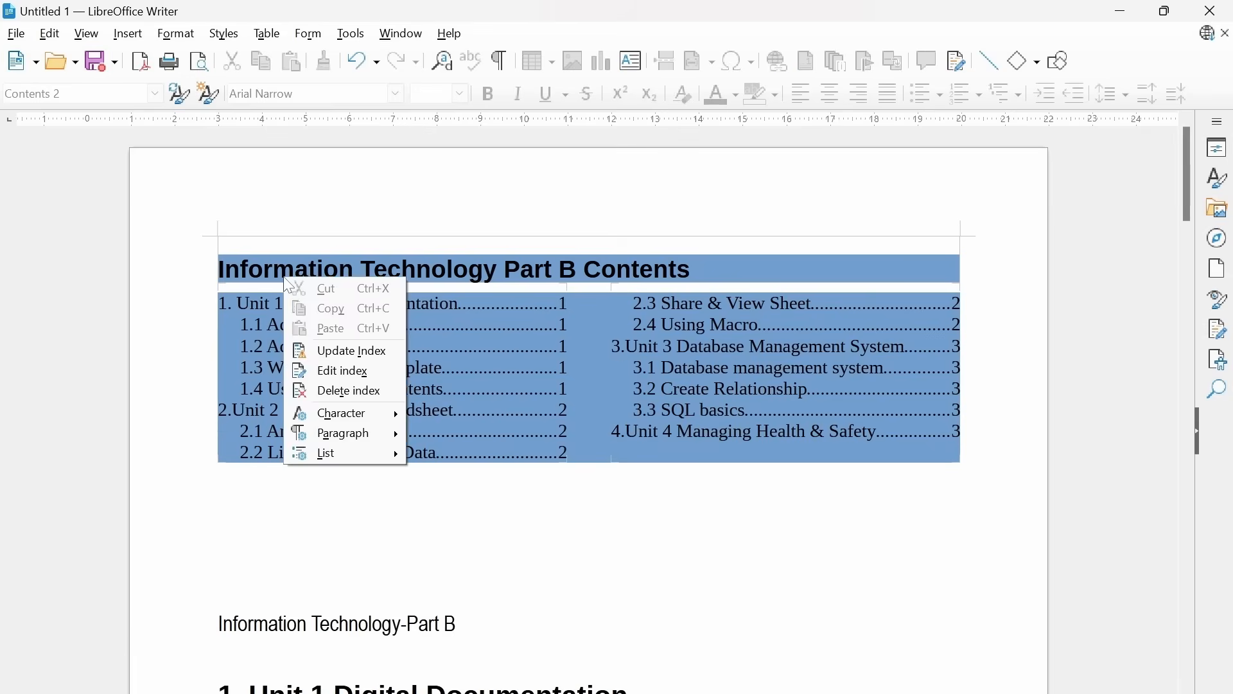
left_click(369, 391)
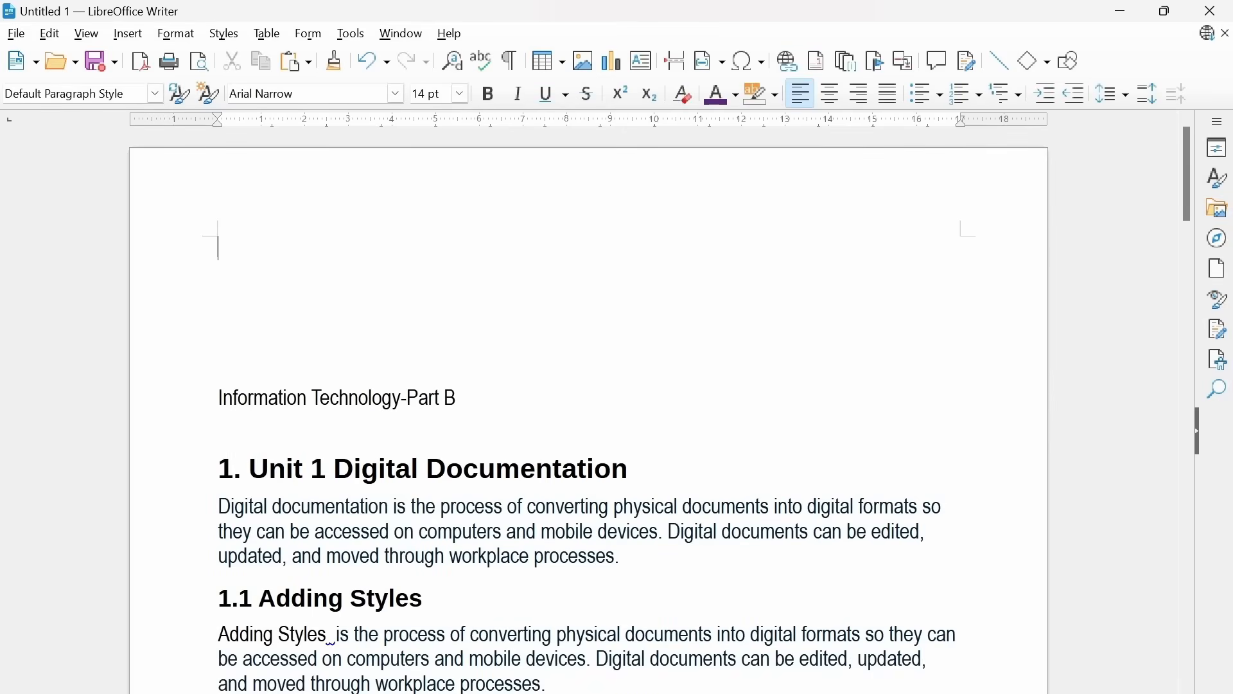
key("ctrl+z")
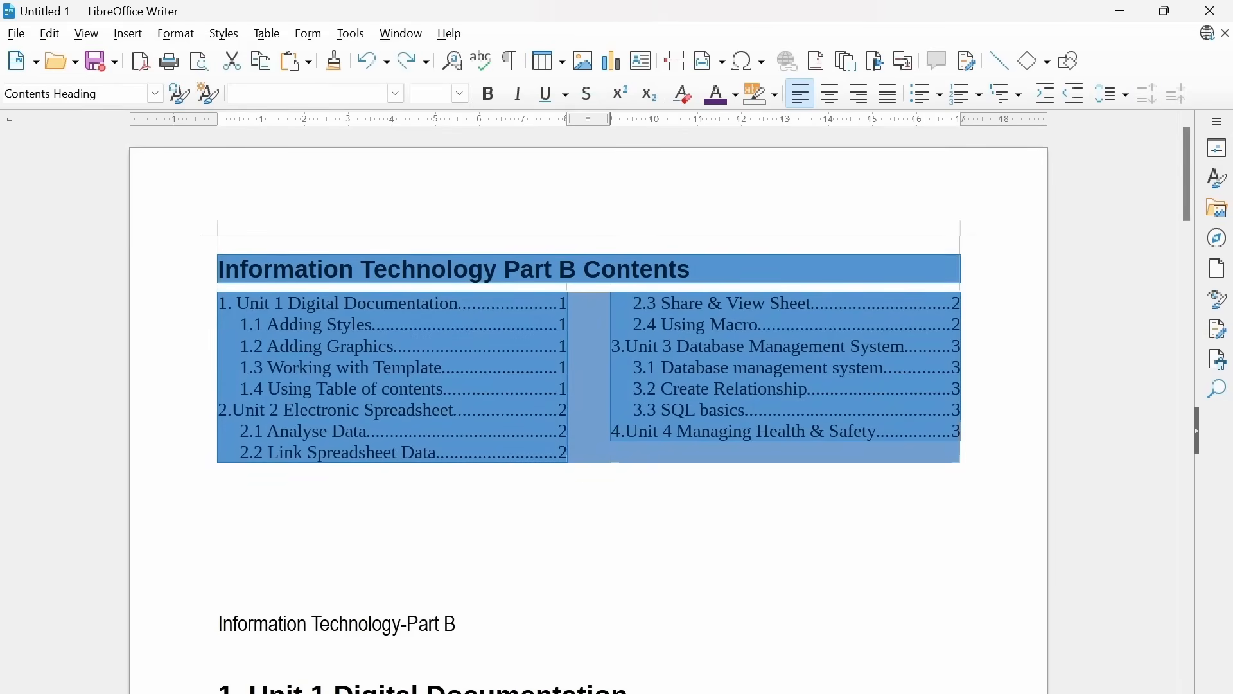
scroll(589, 411, "down", 15)
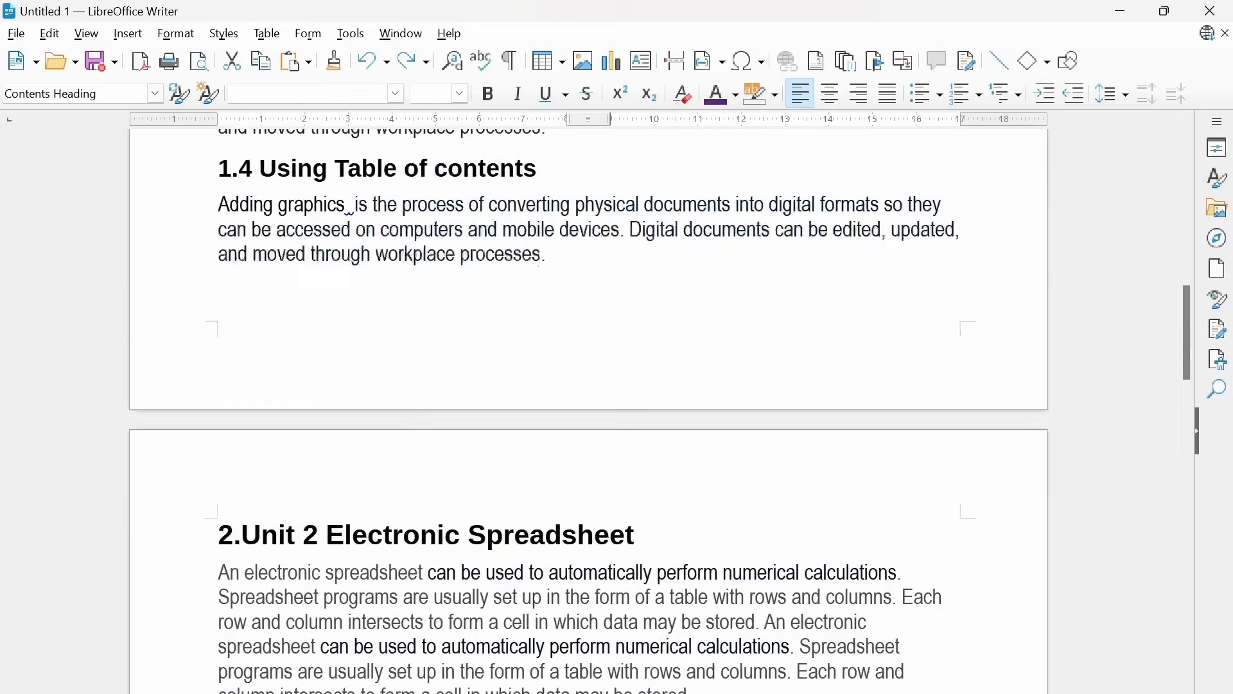
scroll(589, 411, "down", 15)
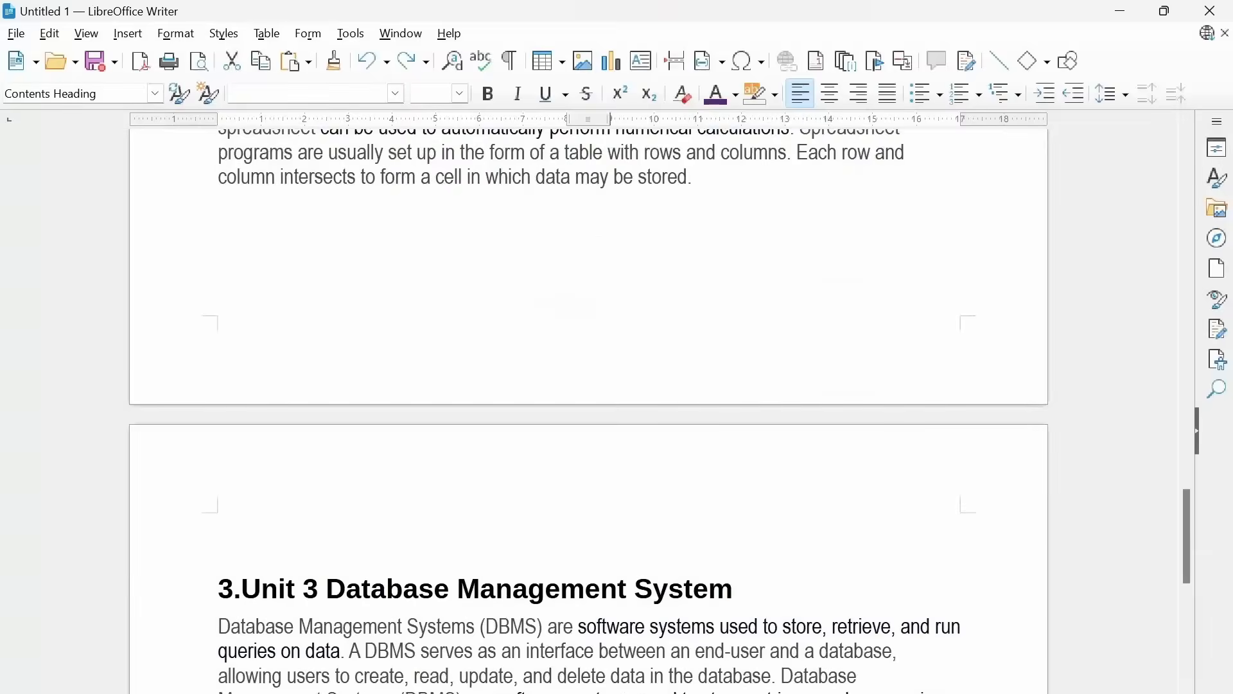
scroll(589, 412, "down", 5)
scroll(589, 411, "up", 20)
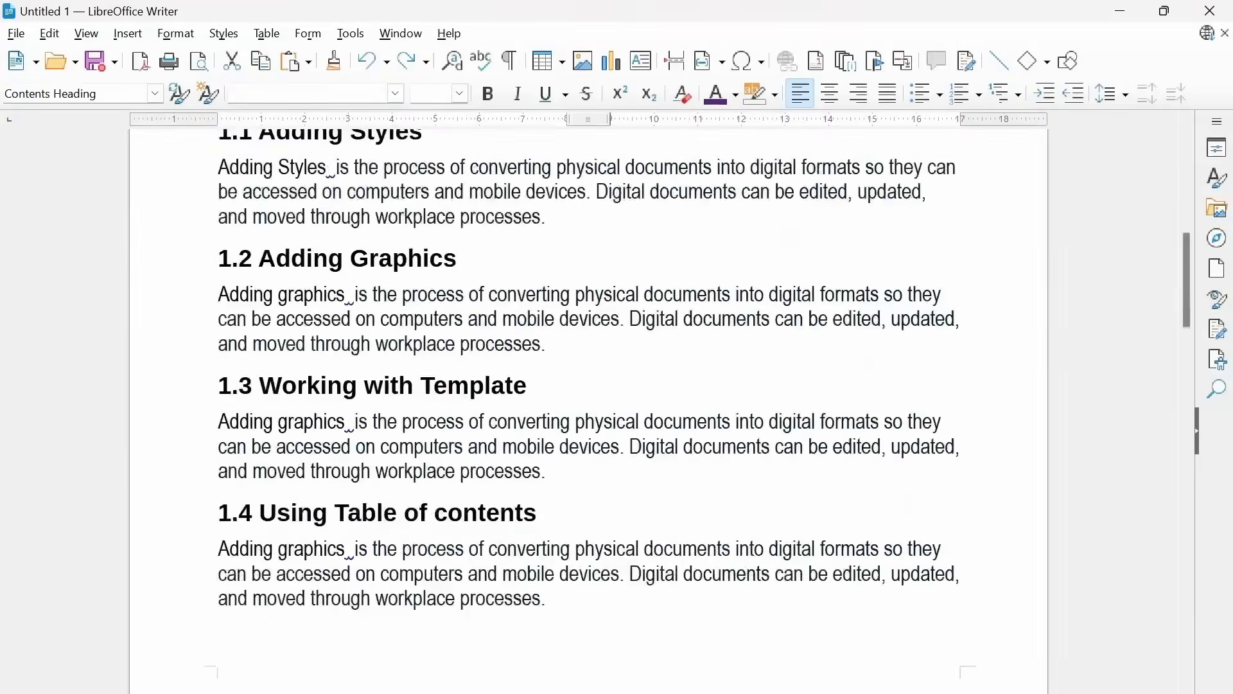
scroll(589, 411, "up", 8)
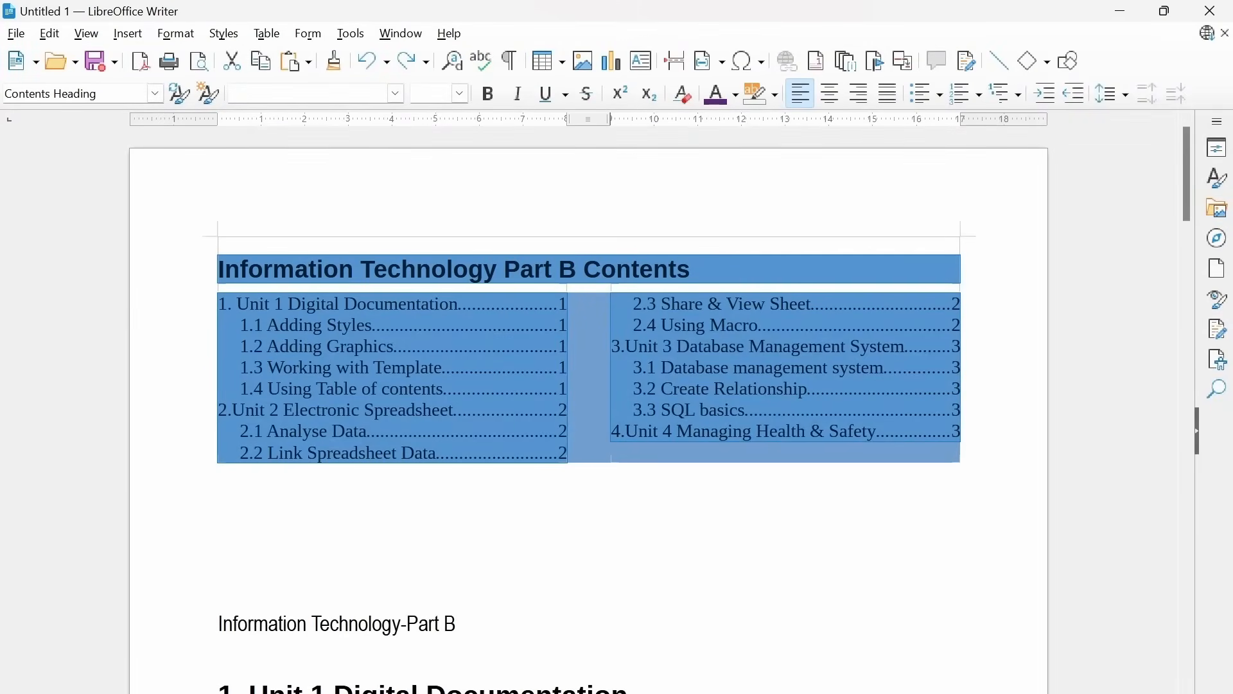
right_click(500, 347)
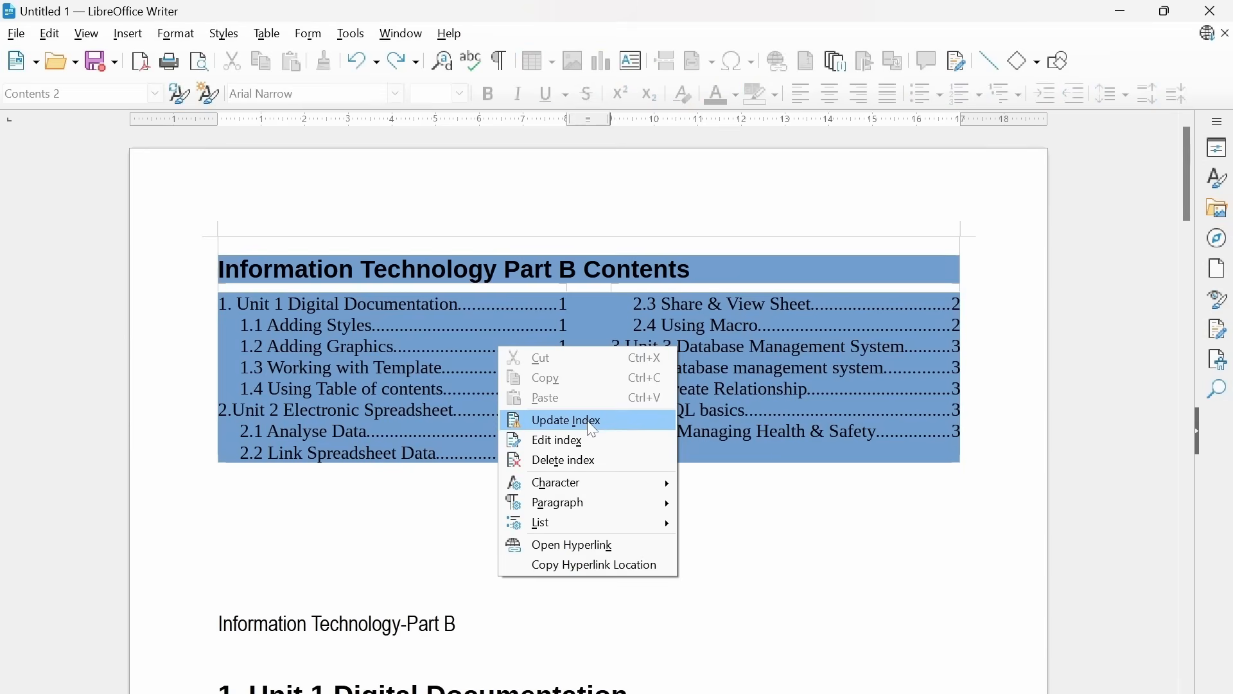
left_click(391, 476)
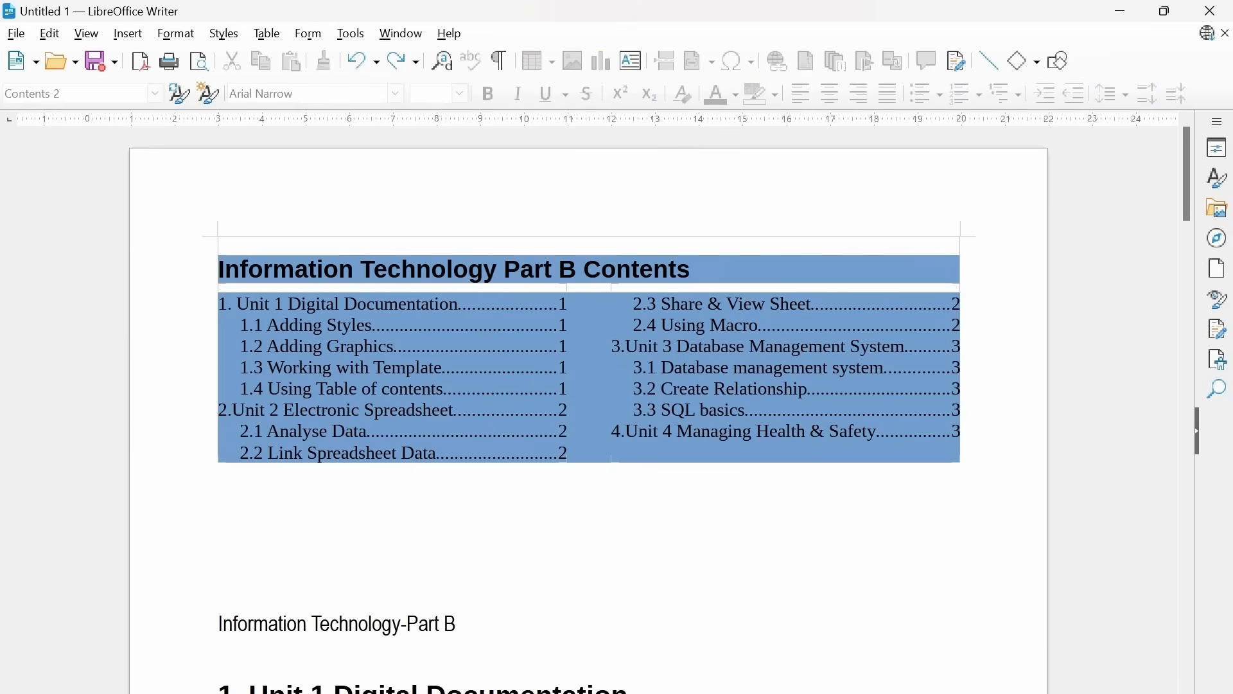